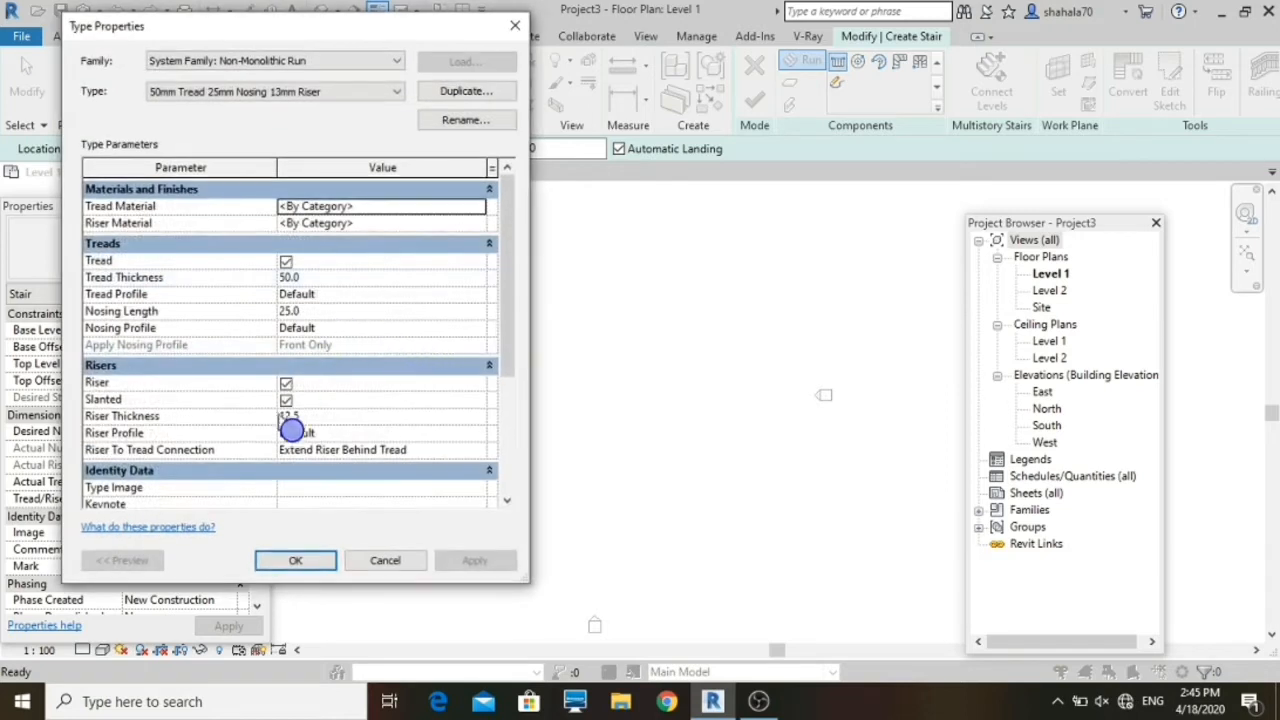
Step: Turn off Riser and Slanted in the 50mm Tread 25mm Nosing 13mm Riser run type and apply the change
{"action": "left_click", "coordinate": [286, 384]}
{"action": "left_click", "coordinate": [286, 384]}
{"action": "left_click", "coordinate": [286, 400]}
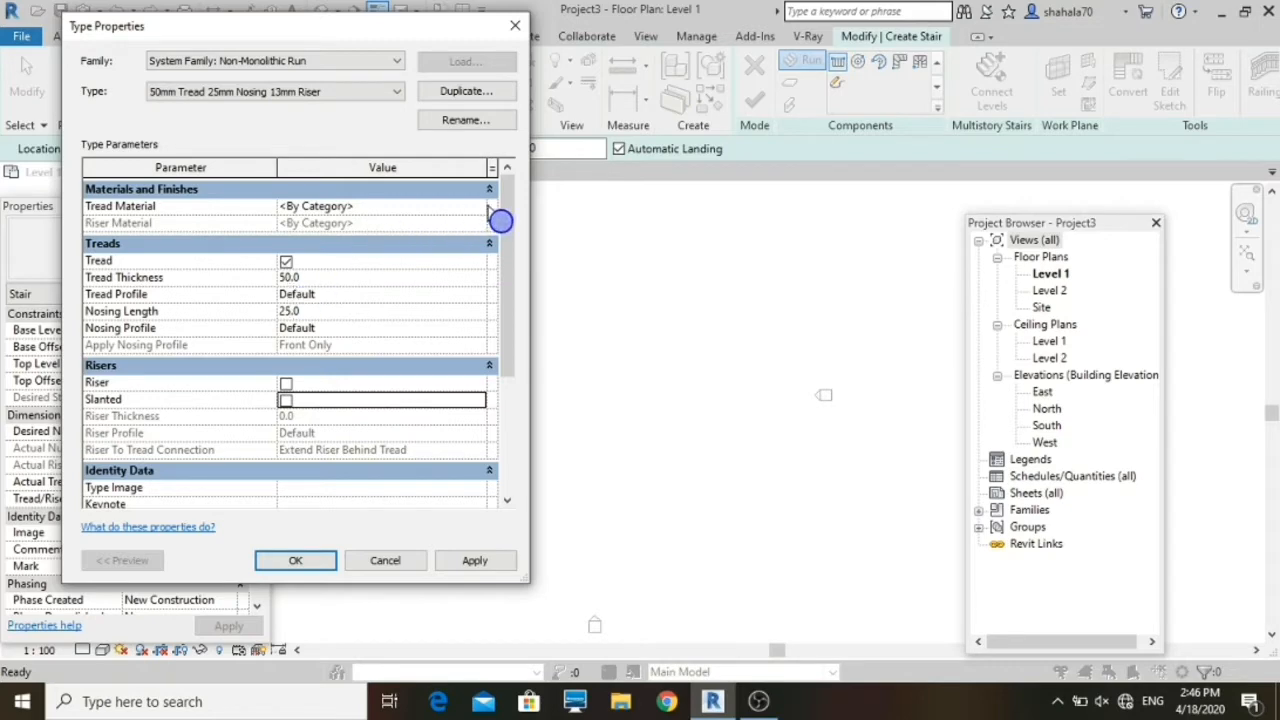
{"action": "left_click", "coordinate": [475, 562]}
{"action": "left_click", "coordinate": [305, 560]}
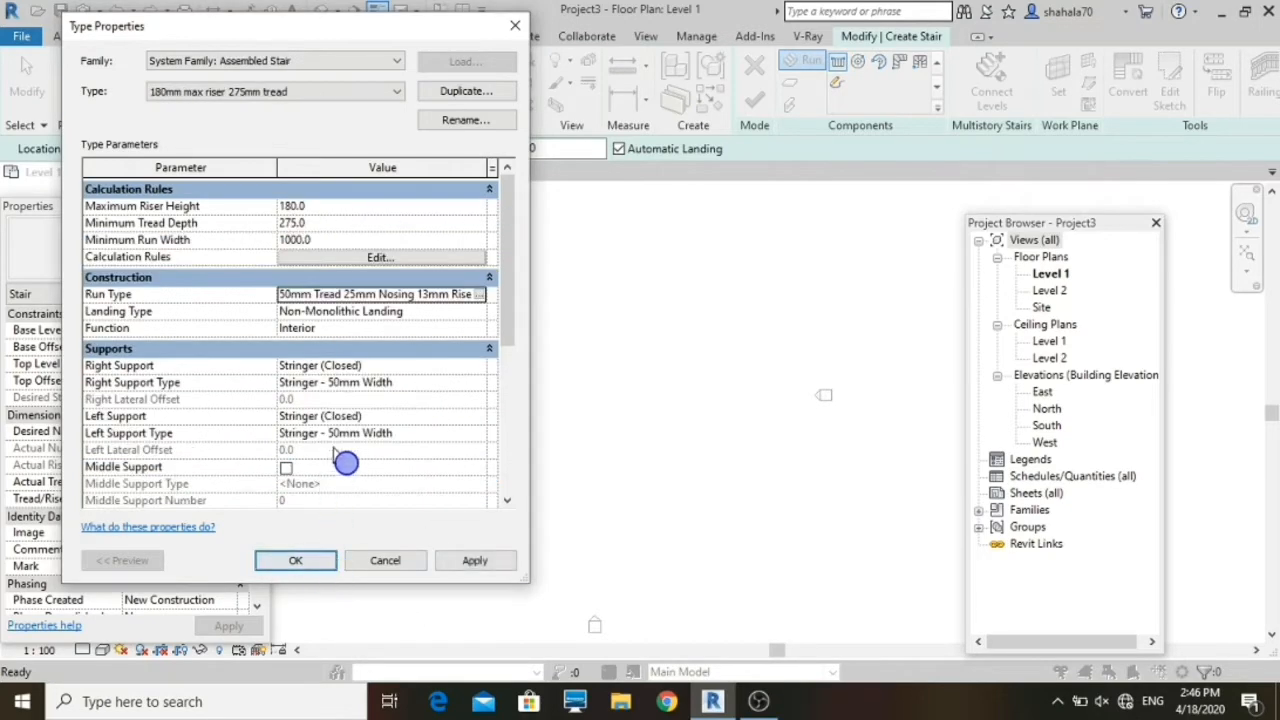
Step: Set both the Right Support and Left Support of the 180mm max riser 275mm tread stair type to None
{"action": "left_click", "coordinate": [479, 367]}
{"action": "left_click", "coordinate": [479, 367]}
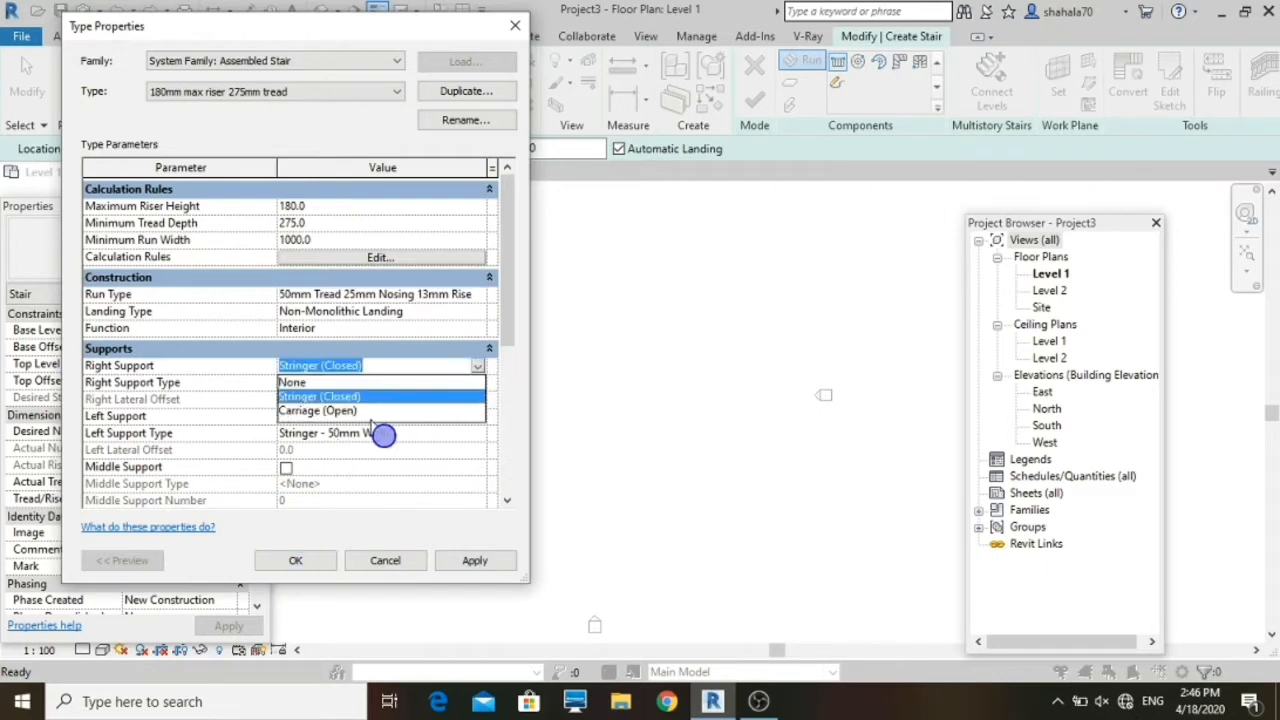
{"action": "left_click", "coordinate": [305, 382]}
{"action": "left_click", "coordinate": [478, 417]}
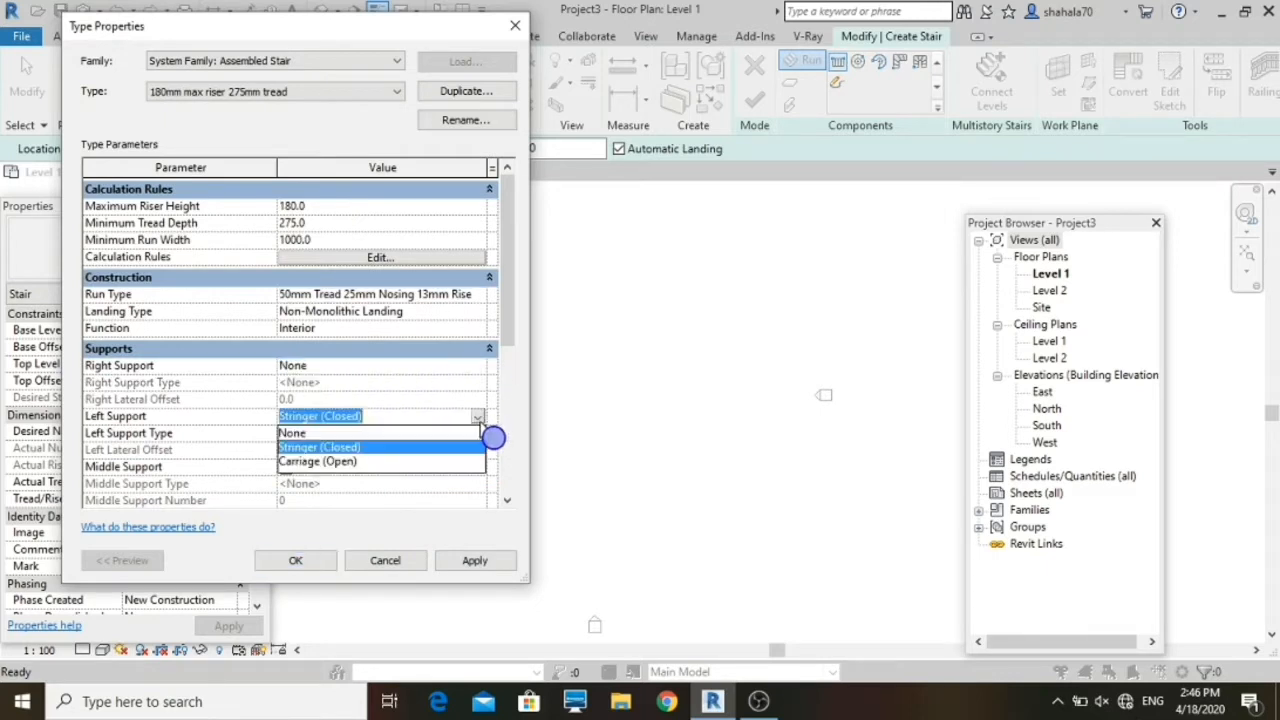
{"action": "left_click", "coordinate": [398, 424]}
{"action": "left_click", "coordinate": [476, 563]}
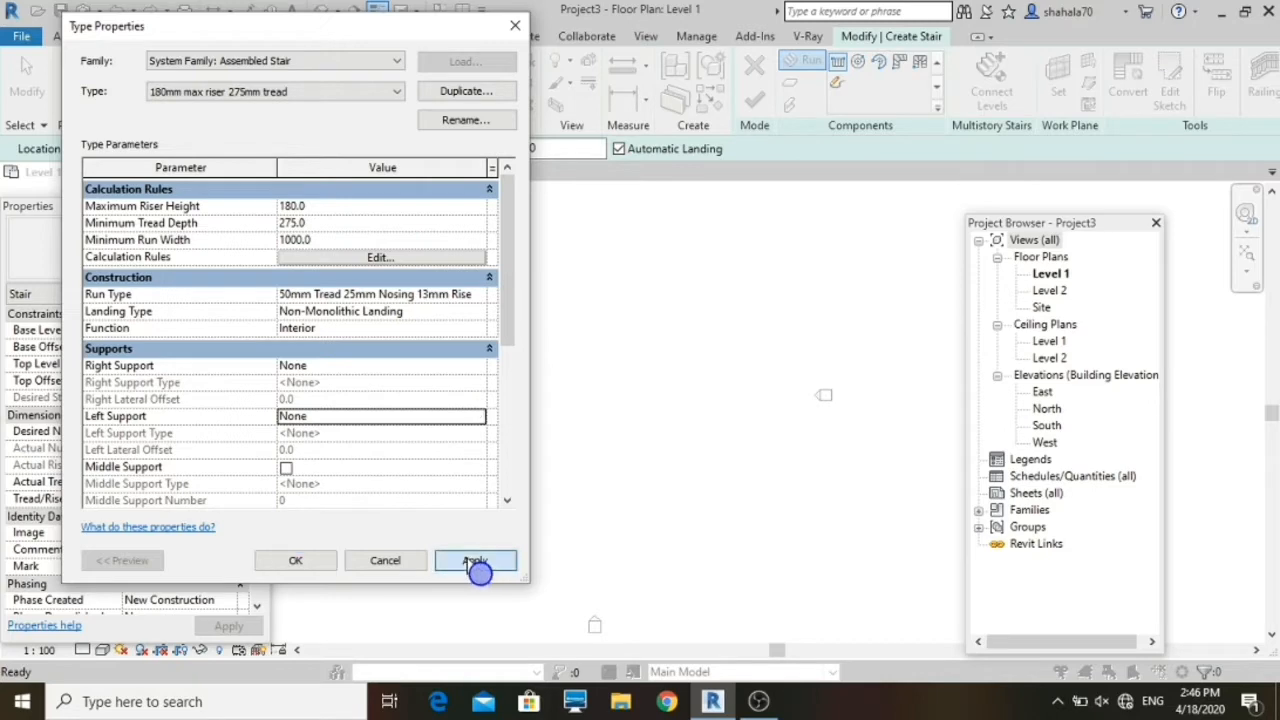
{"action": "left_click", "coordinate": [280, 562]}
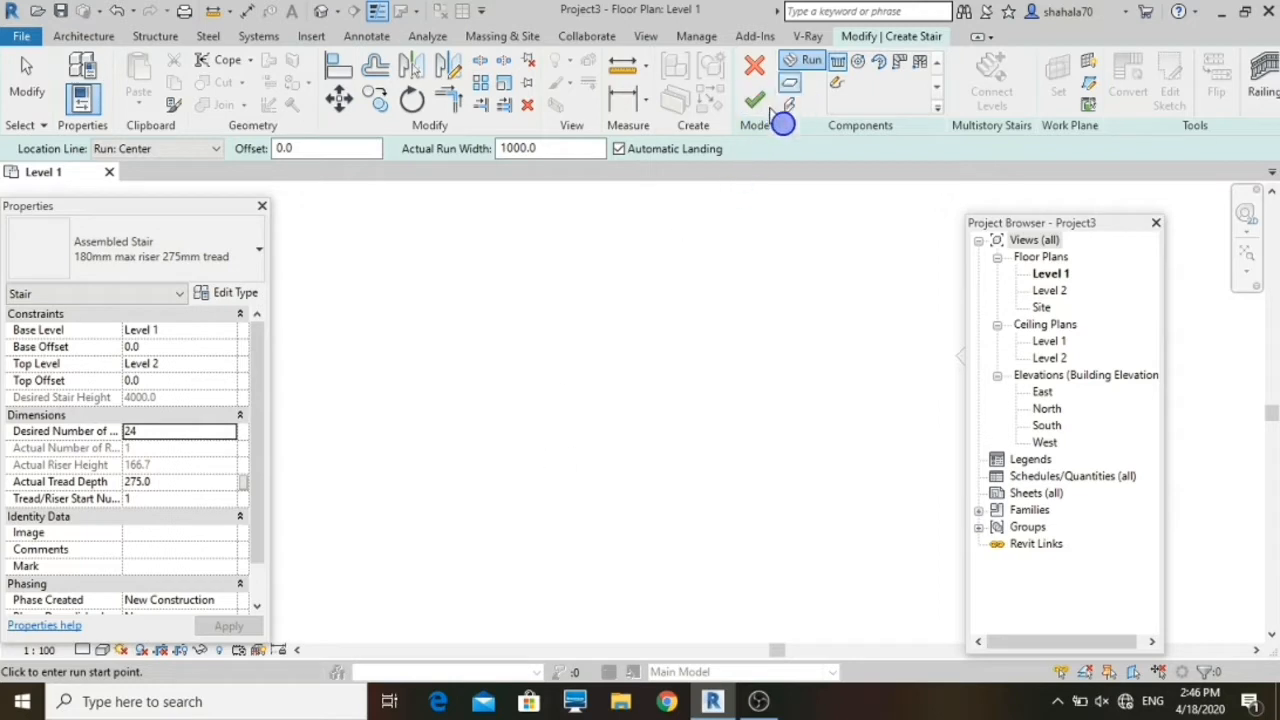
Step: Draw a U-shaped stair from two parallel 12-riser runs, placing the second run's centreline 1900 mm from the first run's outer edge
{"action": "left_click", "coordinate": [487, 488]}
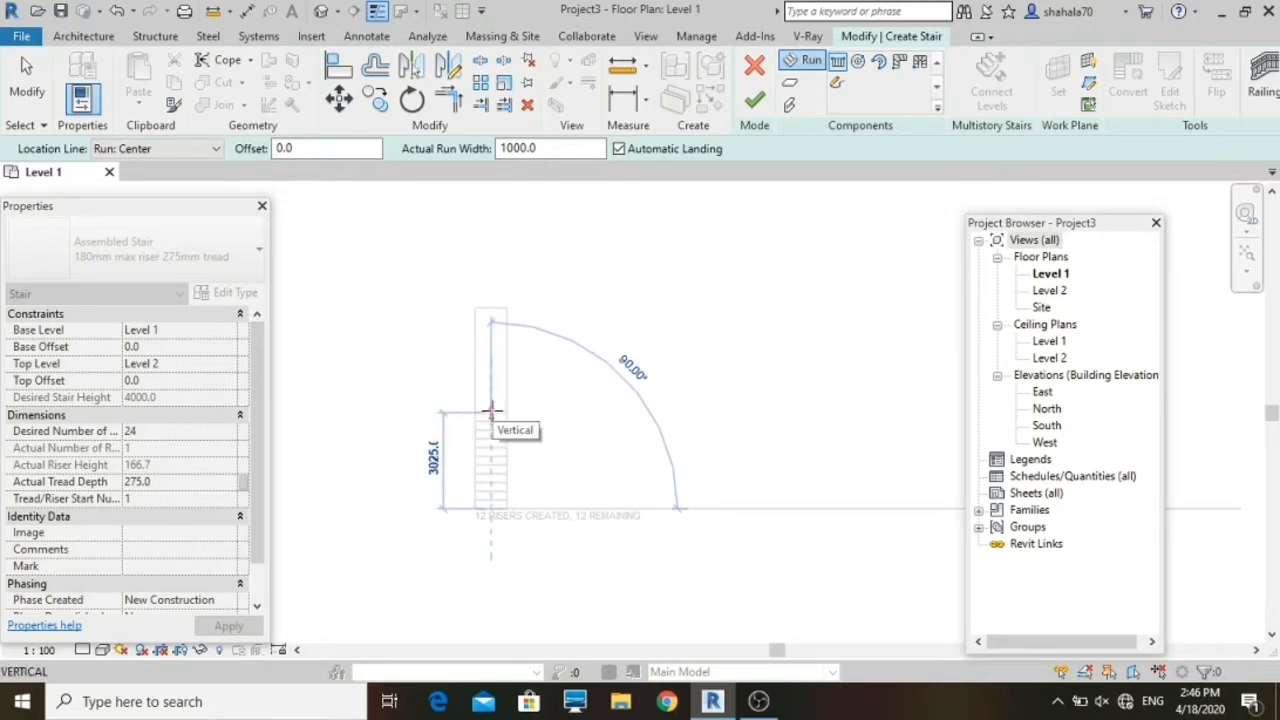
{"action": "left_click", "coordinate": [491, 410]}
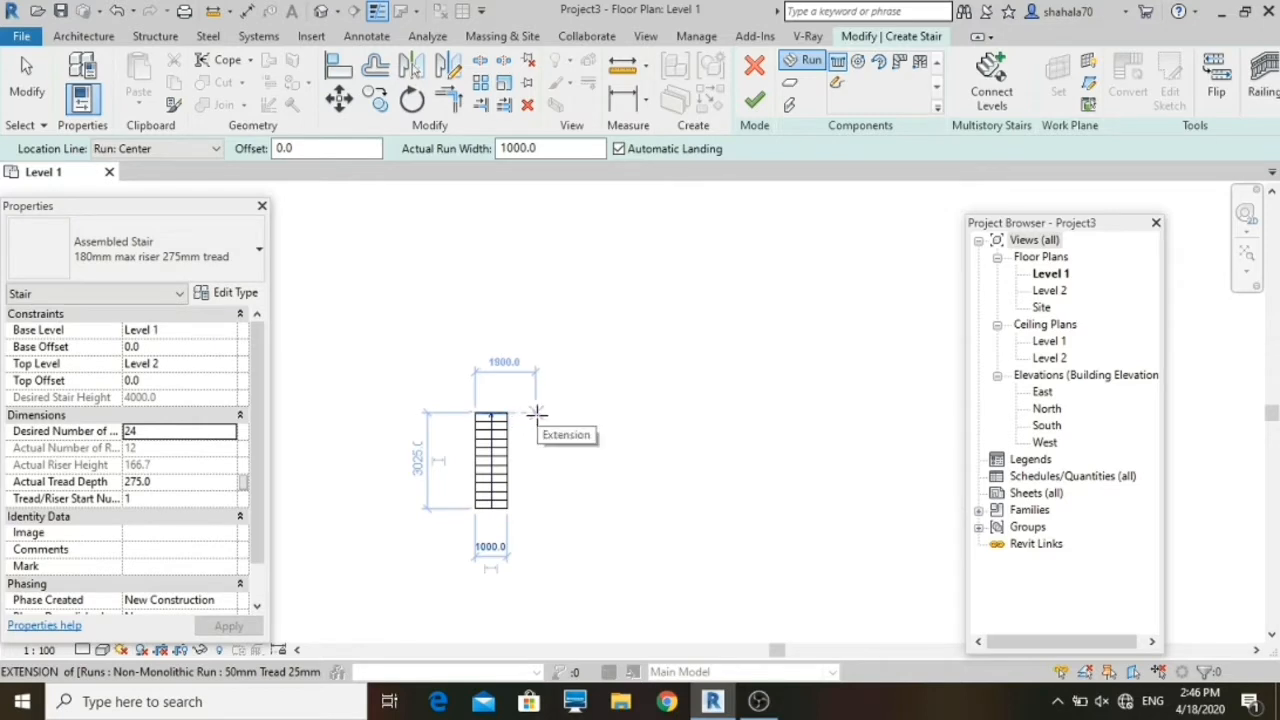
{"action": "left_click", "coordinate": [537, 412]}
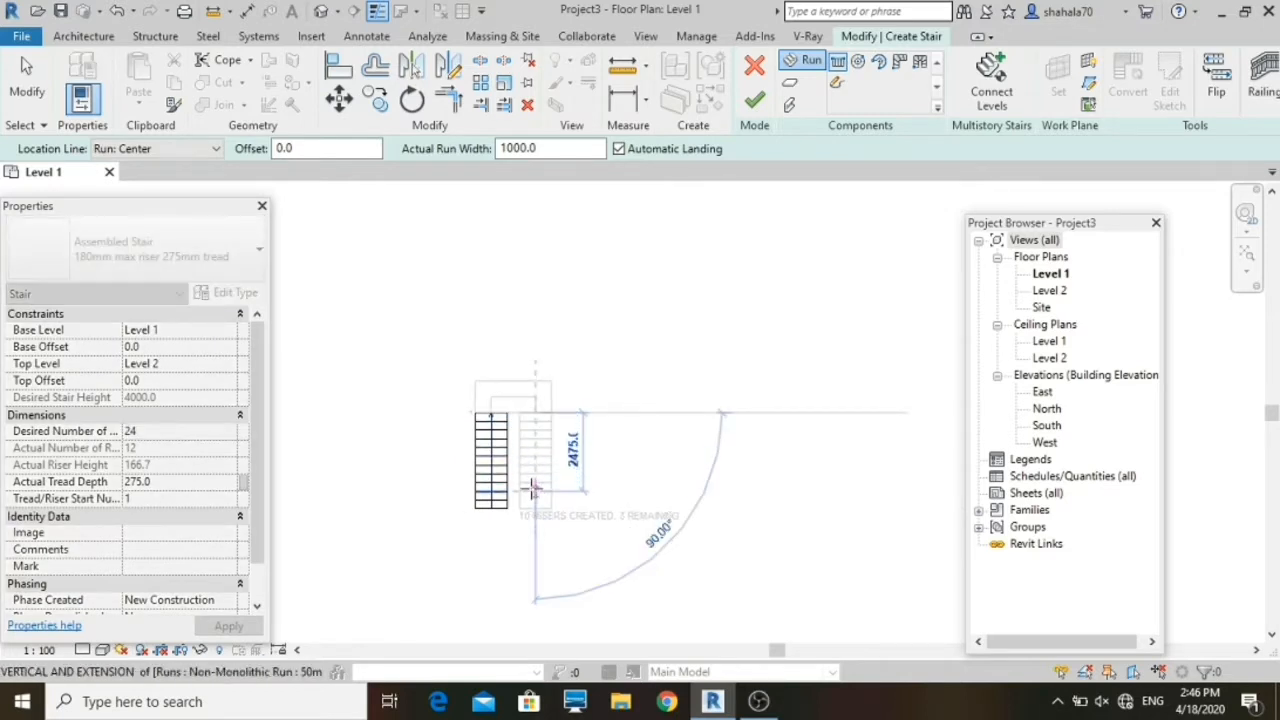
{"action": "left_click", "coordinate": [537, 523]}
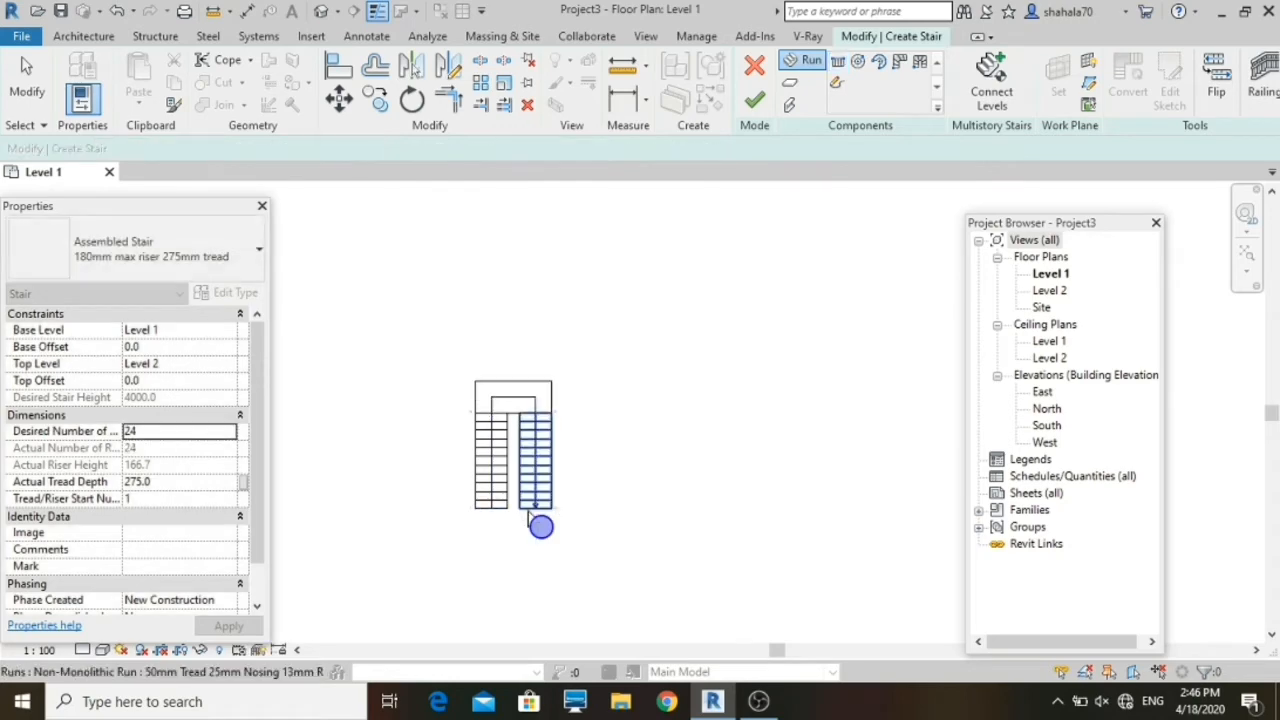
{"action": "key", "text": "Escape"}
Step: Widen both stair runs outward to an actual run width of 1500 mm each
{"action": "scroll", "coordinate": [525, 515], "scroll_direction": "up", "scroll_amount": 4}
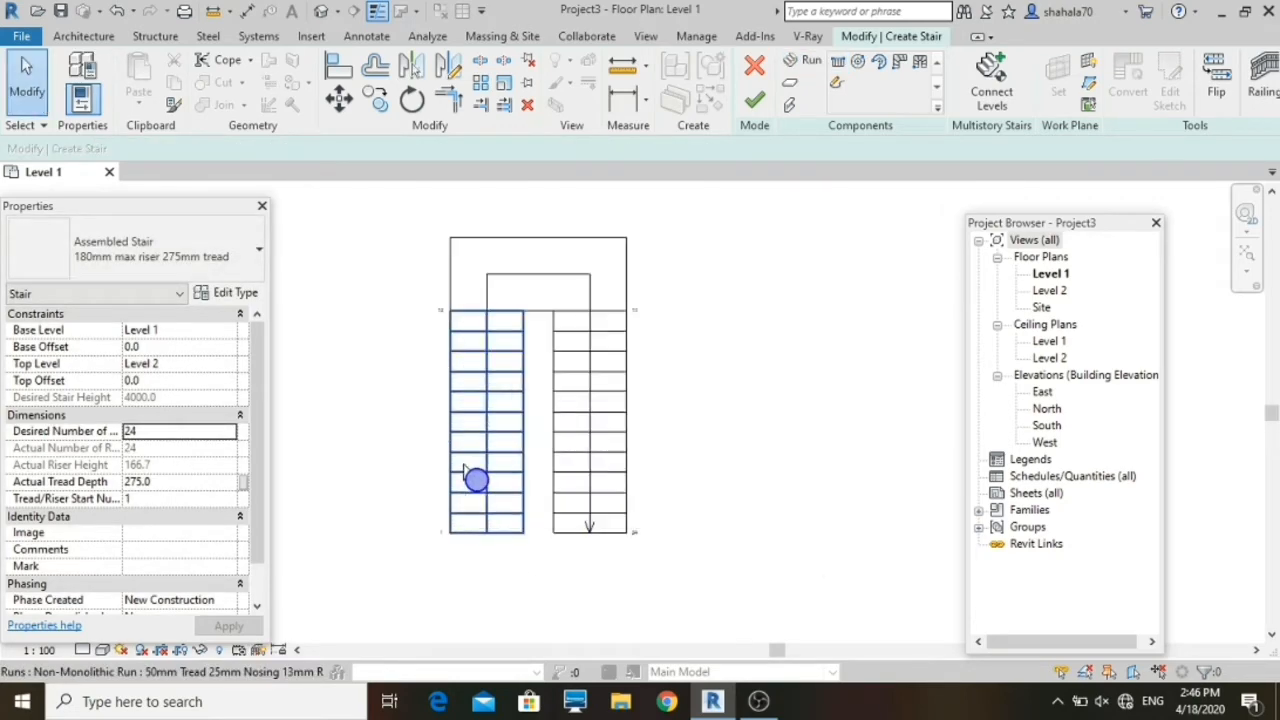
{"action": "left_click", "coordinate": [445, 462]}
{"action": "left_click_drag", "start_coordinate": [443, 425], "coordinate": [411, 423]}
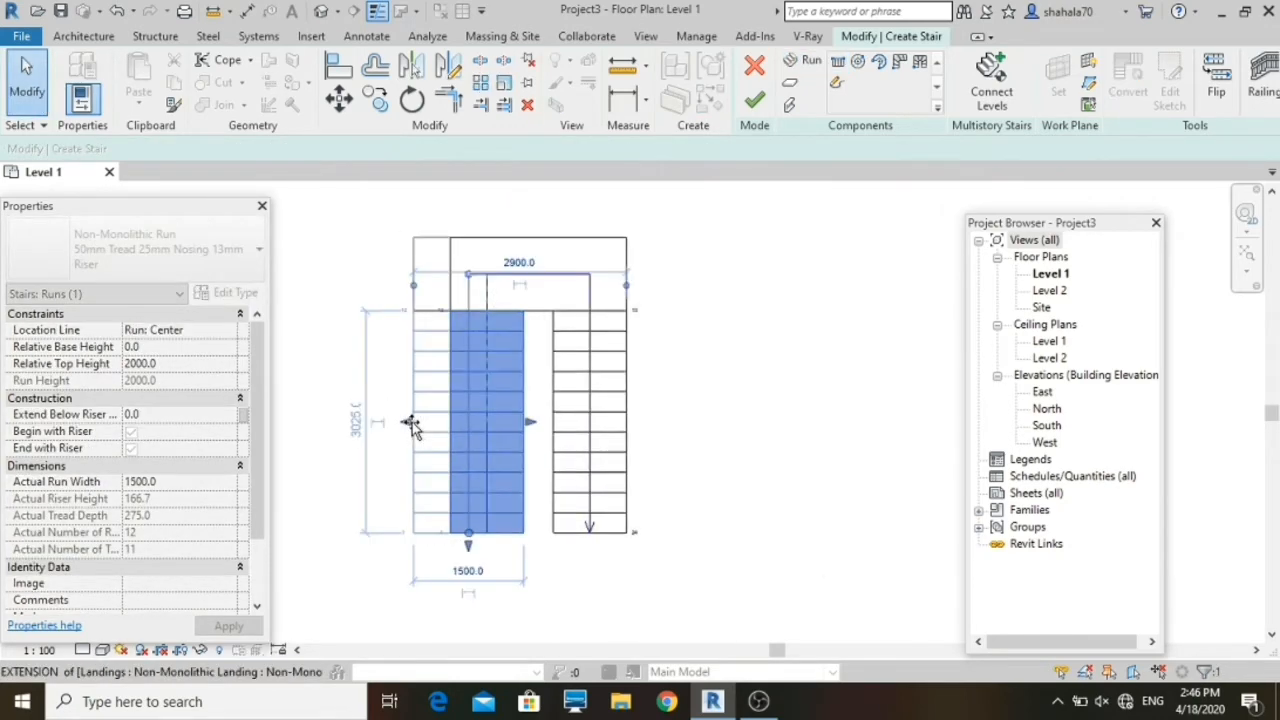
{"action": "left_click", "coordinate": [734, 394]}
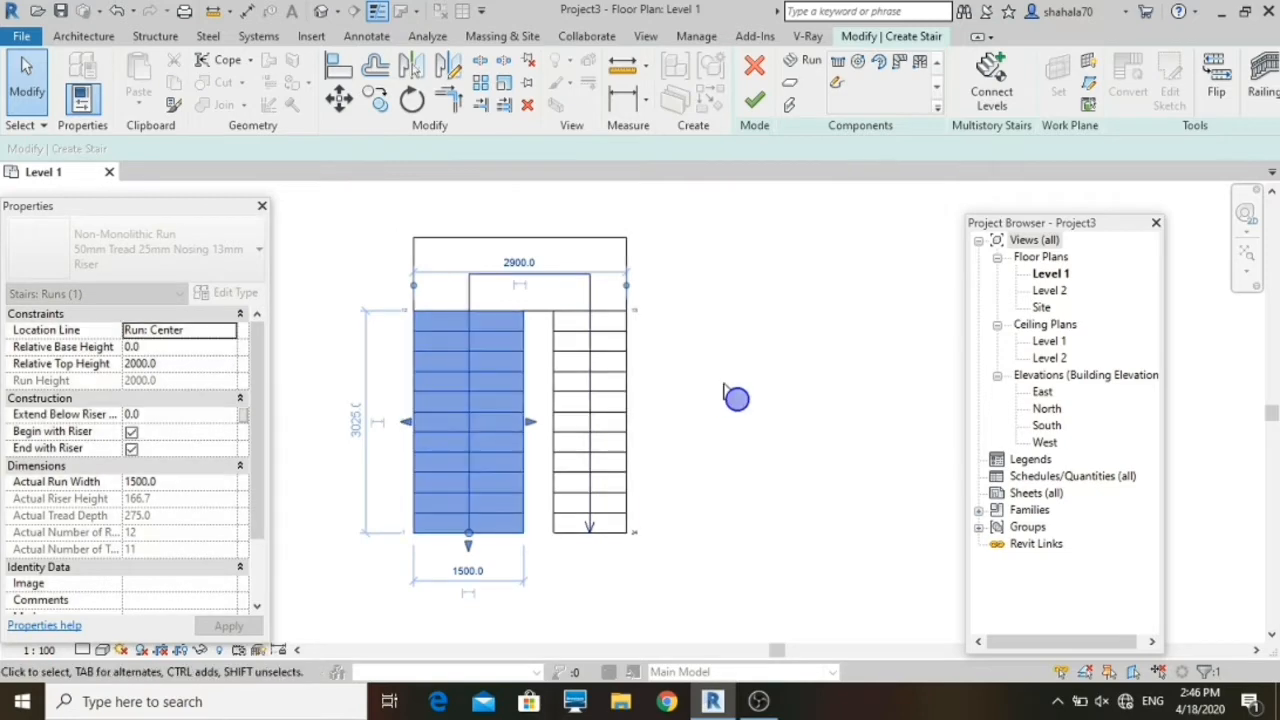
{"action": "left_click", "coordinate": [632, 423]}
{"action": "left_click_drag", "start_coordinate": [634, 424], "coordinate": [662, 426]}
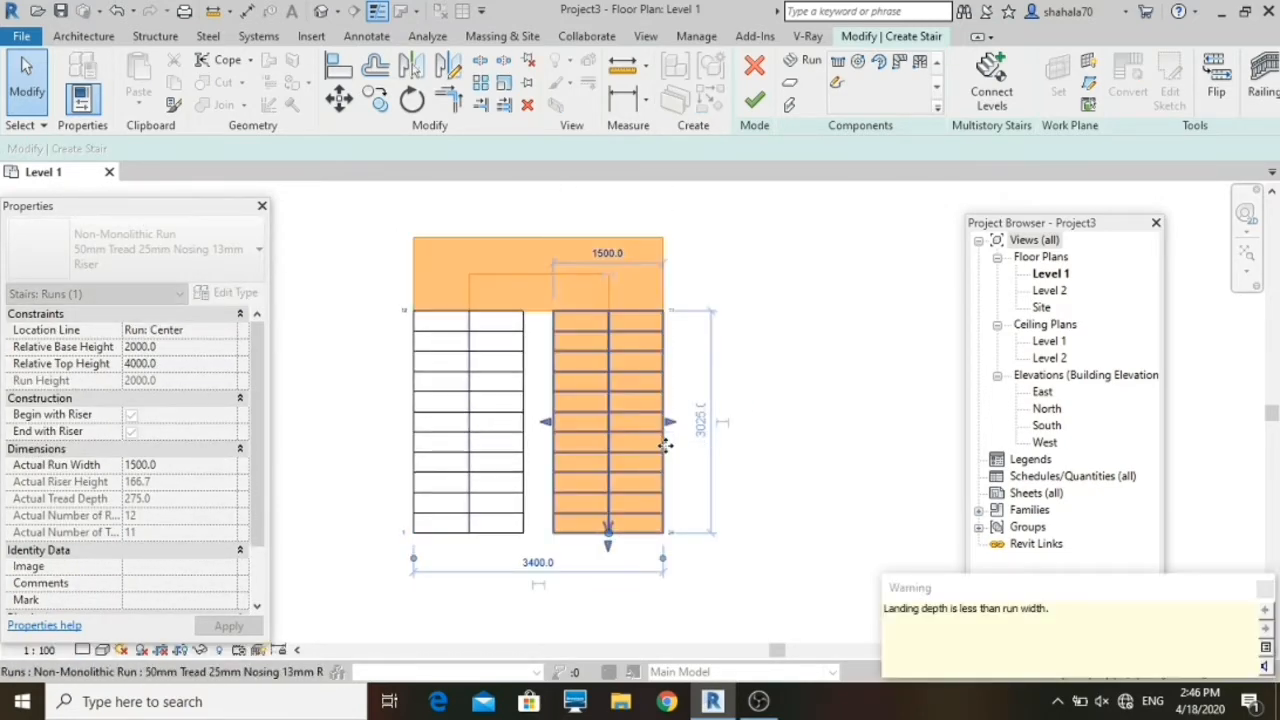
{"action": "key", "text": "Escape"}
Step: Extend the landing's outer edge outward to a depth slightly over 1400 mm
{"action": "left_click", "coordinate": [540, 236]}
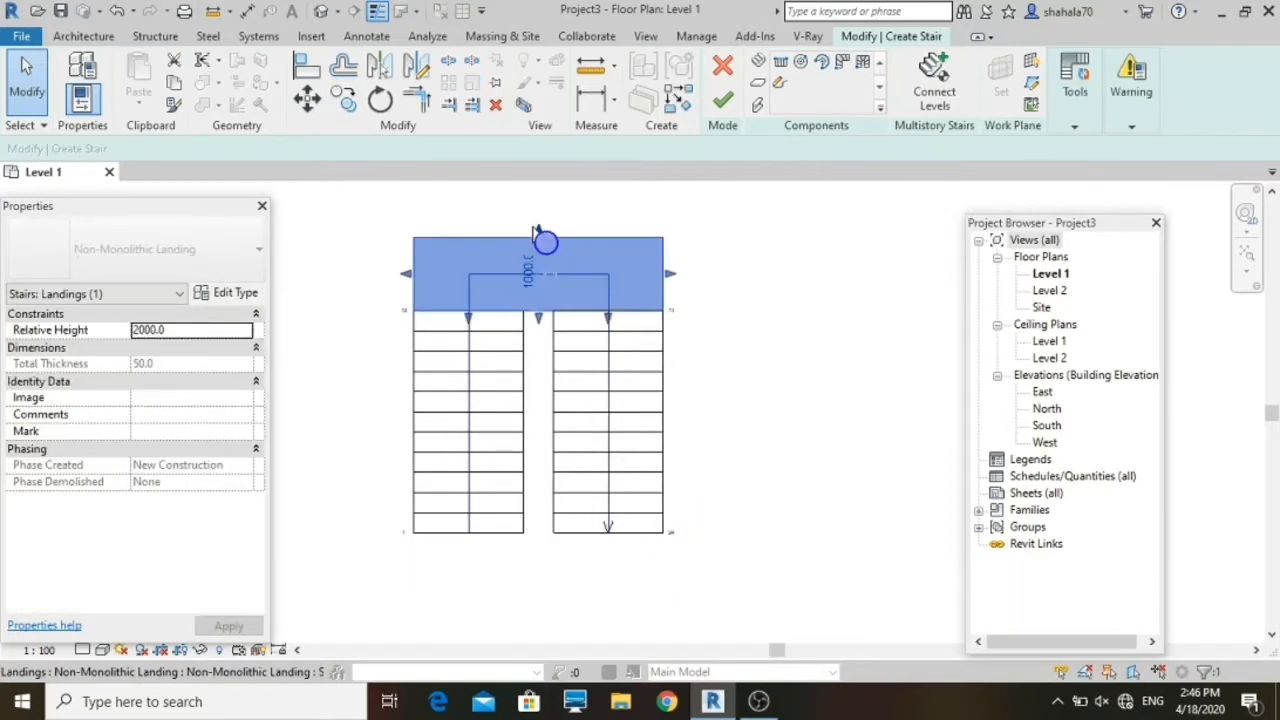
{"action": "left_click_drag", "start_coordinate": [534, 227], "coordinate": [534, 207]}
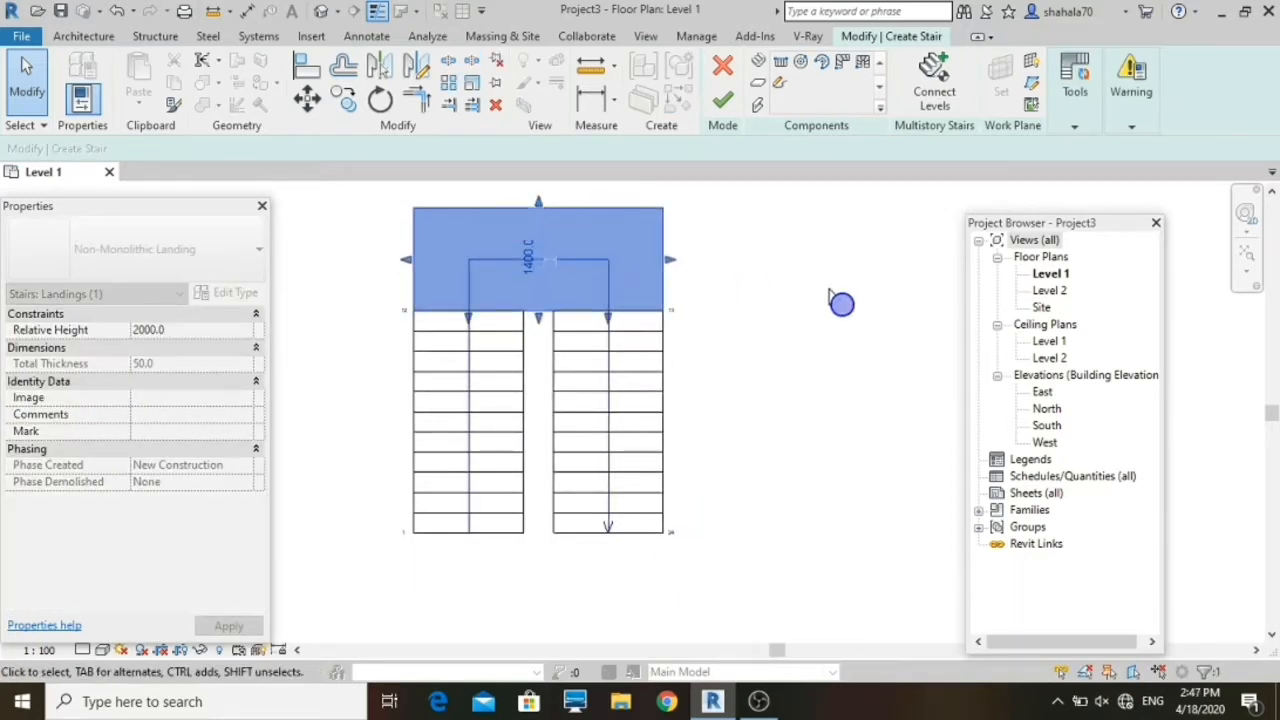
{"action": "scroll", "coordinate": [591, 374], "scroll_direction": "down", "scroll_amount": 2}
{"action": "scroll", "coordinate": [574, 286], "scroll_direction": "up", "scroll_amount": 3}
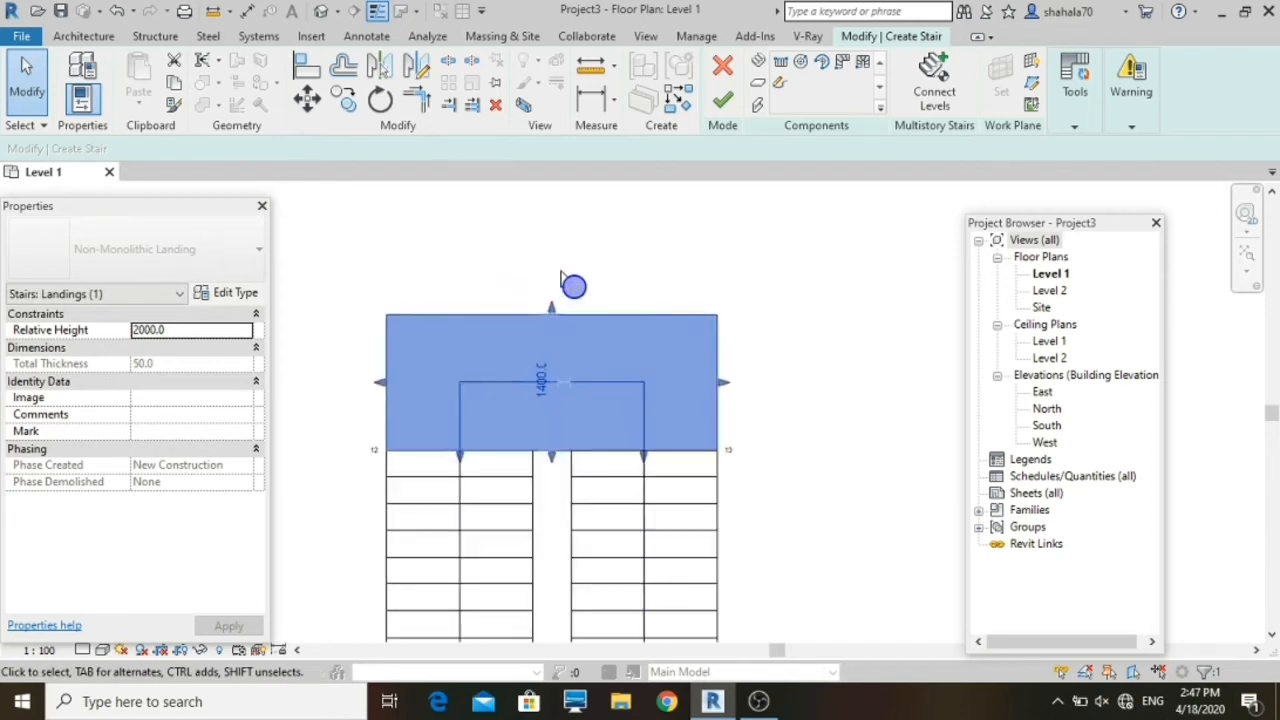
{"action": "left_click_drag", "start_coordinate": [549, 306], "coordinate": [552, 294]}
{"action": "left_click", "coordinate": [631, 334]}
{"action": "scroll", "coordinate": [632, 334], "scroll_direction": "down", "scroll_amount": 4}
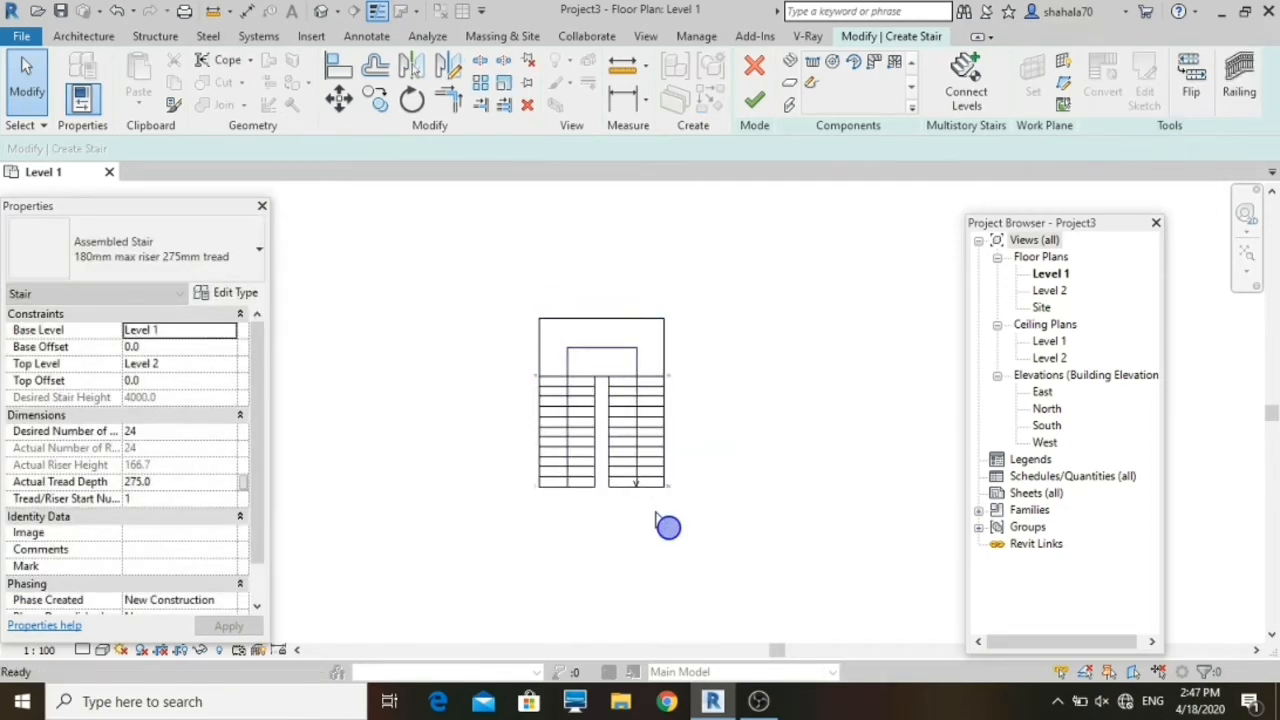
Step: Finish the stair, dismissing the rail warning, and show it in the default 3D view
{"action": "left_click", "coordinate": [753, 102]}
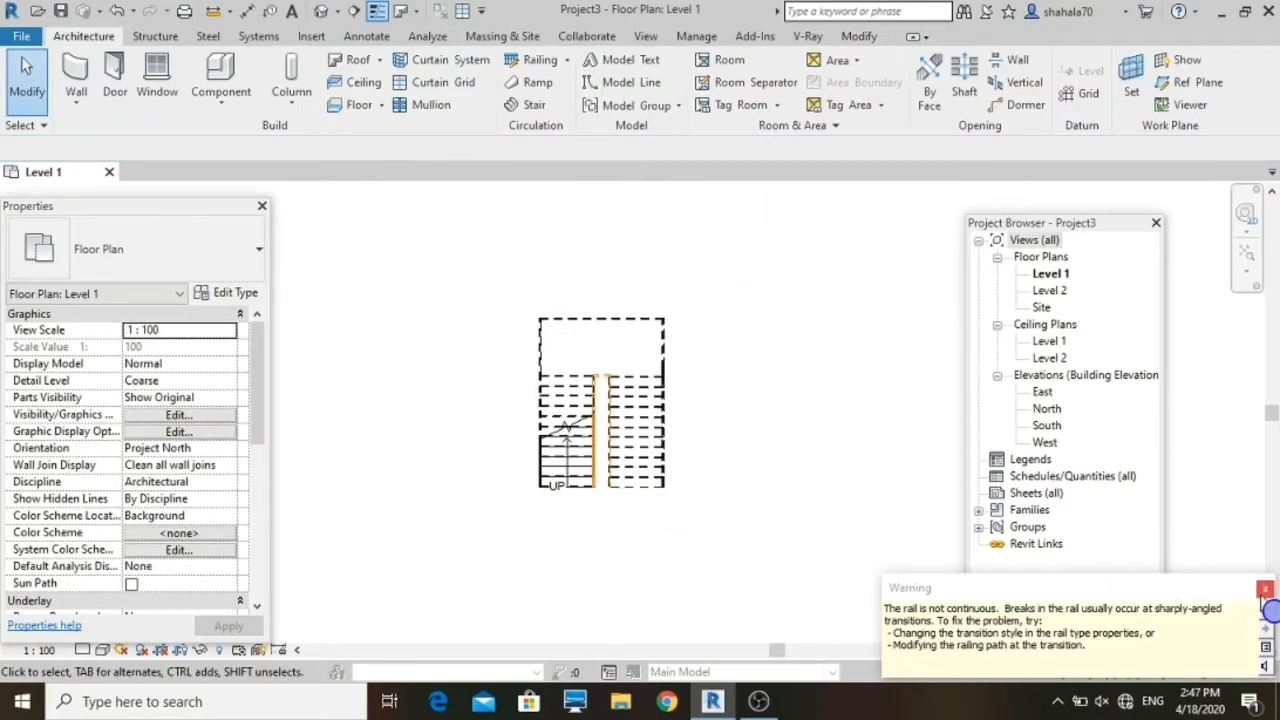
{"action": "left_click", "coordinate": [1265, 590]}
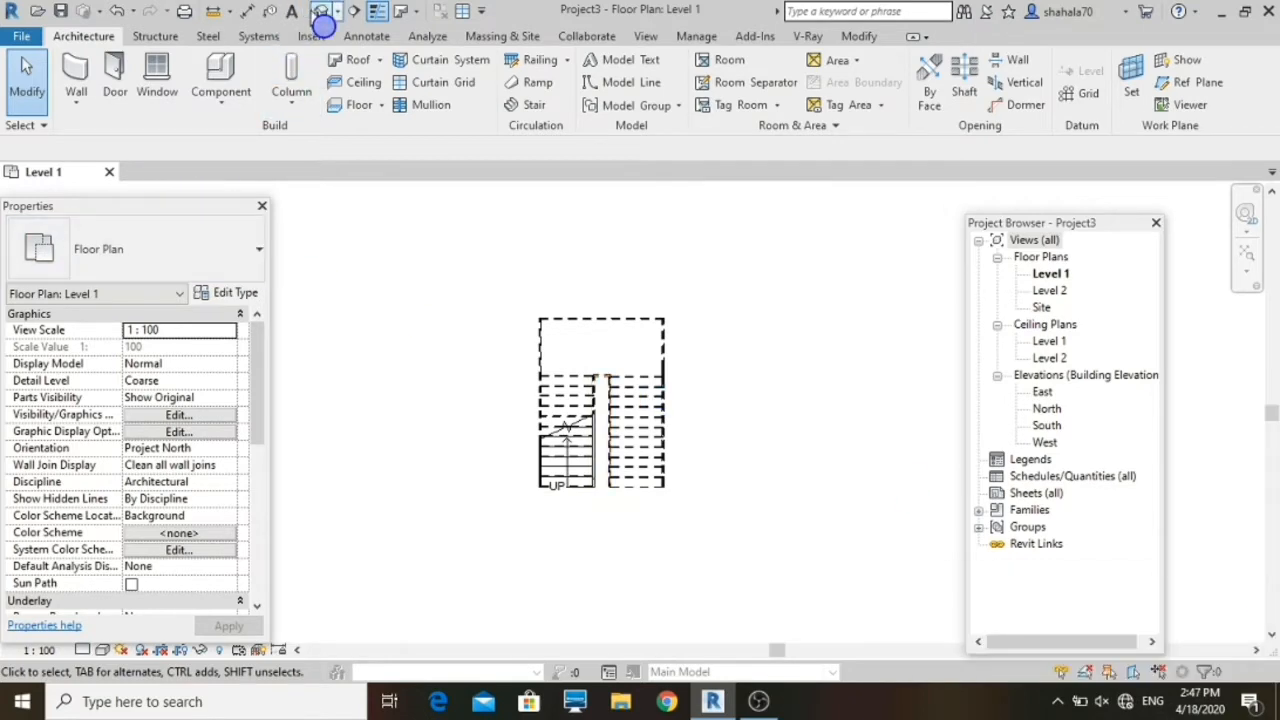
{"action": "left_click", "coordinate": [320, 12]}
{"action": "scroll", "coordinate": [541, 441], "scroll_direction": "up", "scroll_amount": 3}
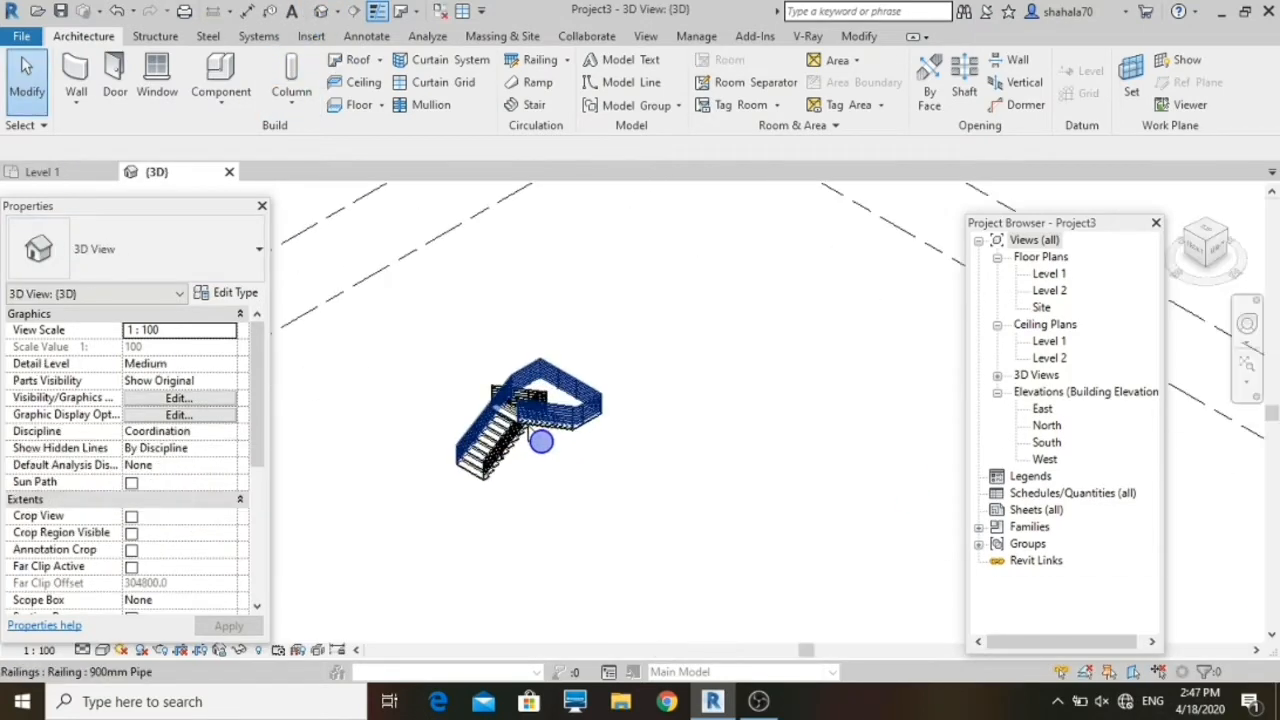
{"action": "scroll", "coordinate": [541, 441], "scroll_direction": "up", "scroll_amount": 5}
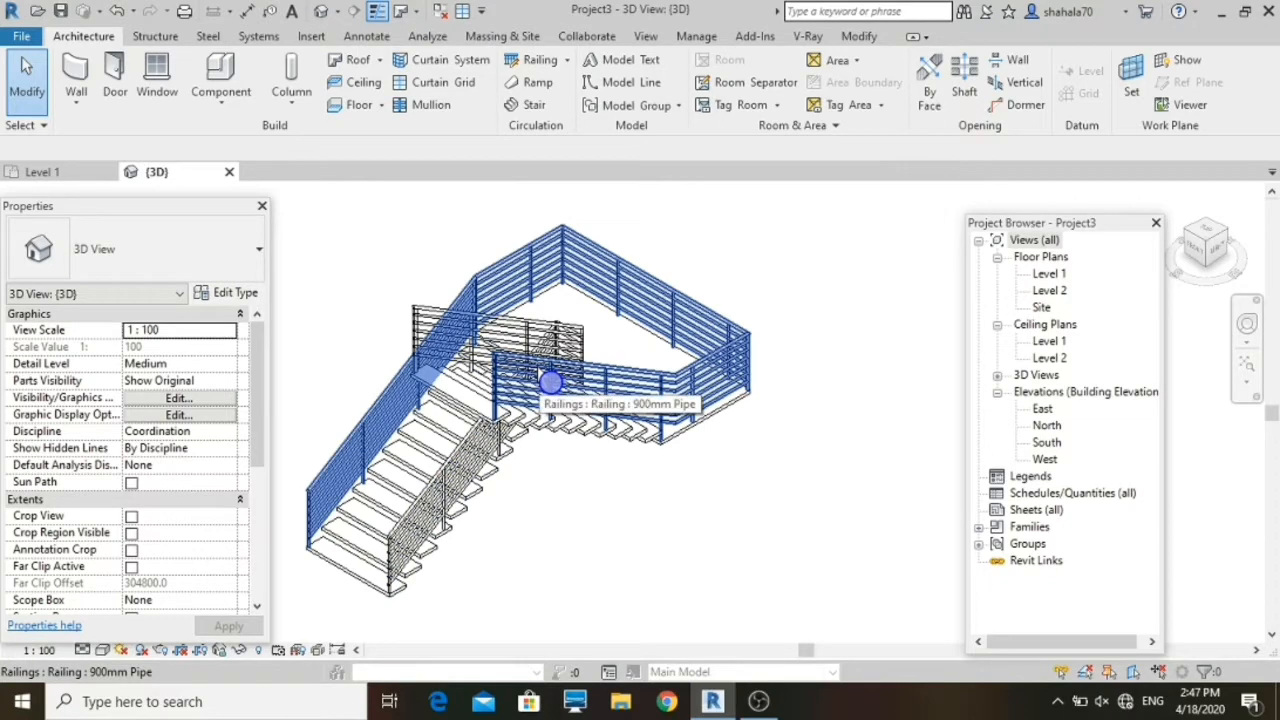
Step: Delete all instances of the 900mm Pipe railing in the entire project
{"action": "right_click", "coordinate": [548, 382]}
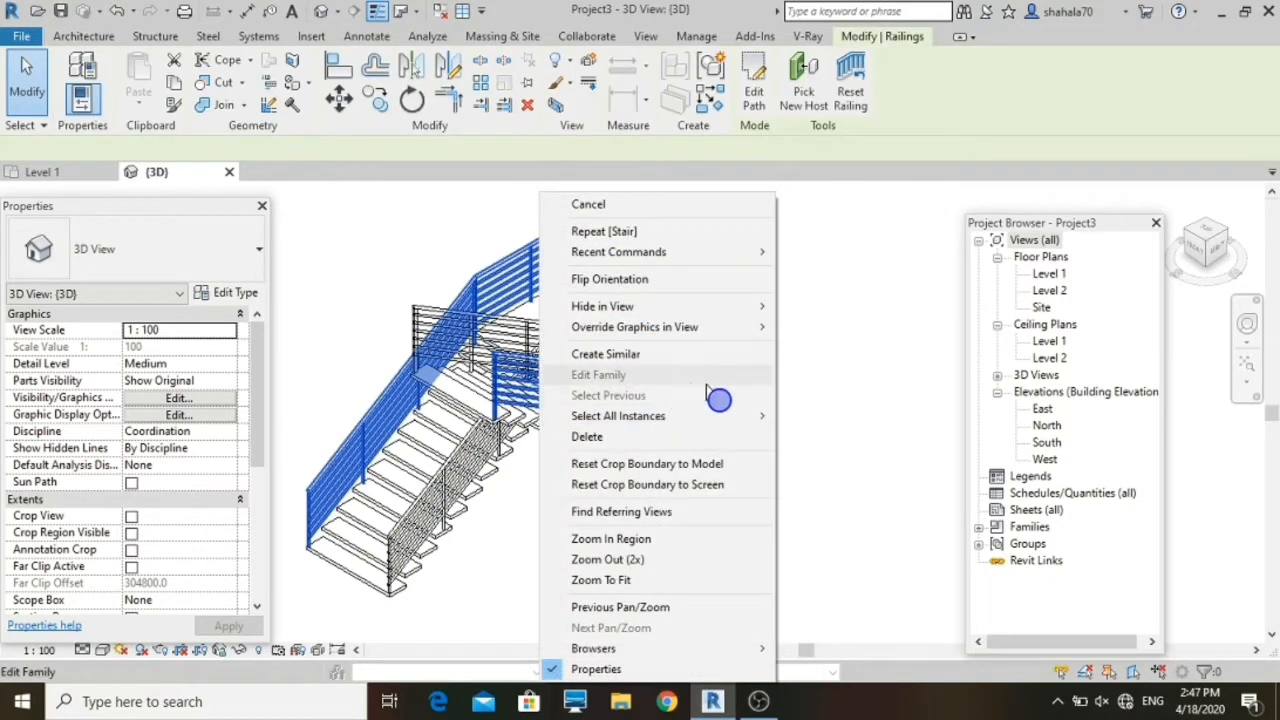
{"action": "mouse_move", "coordinate": [748, 426]}
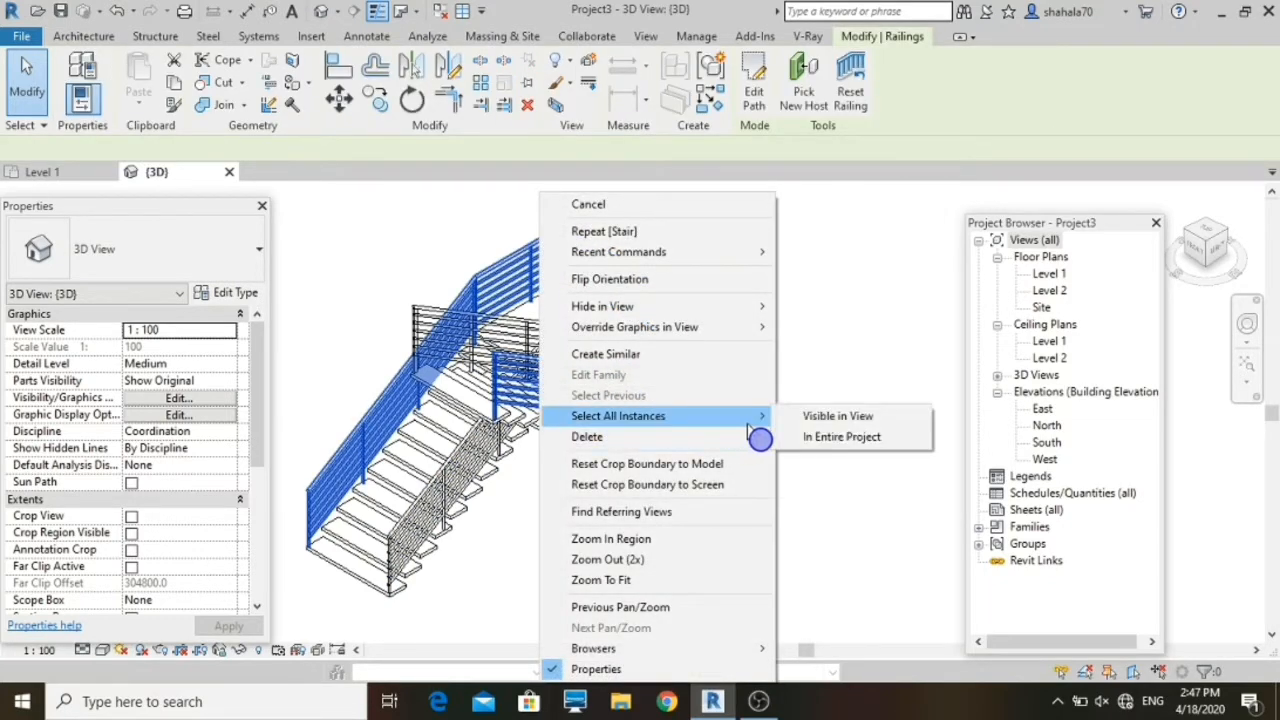
{"action": "left_click", "coordinate": [800, 437]}
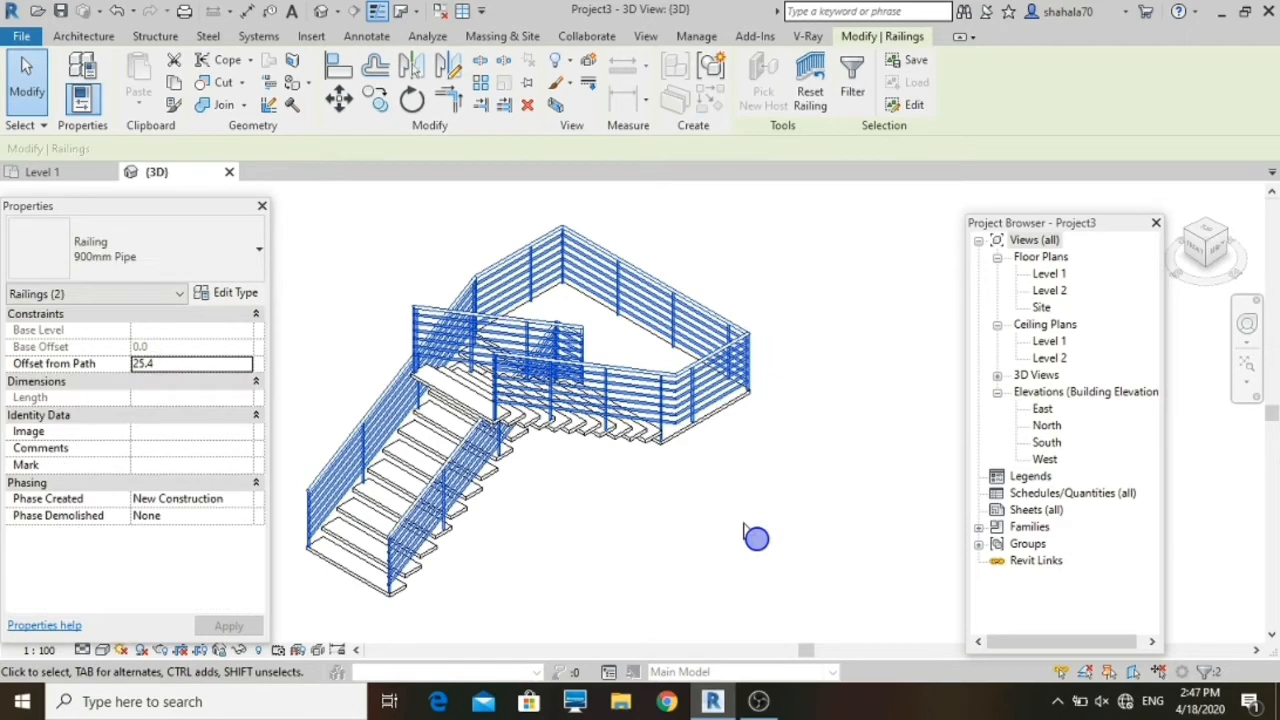
{"action": "key", "text": "Delete"}
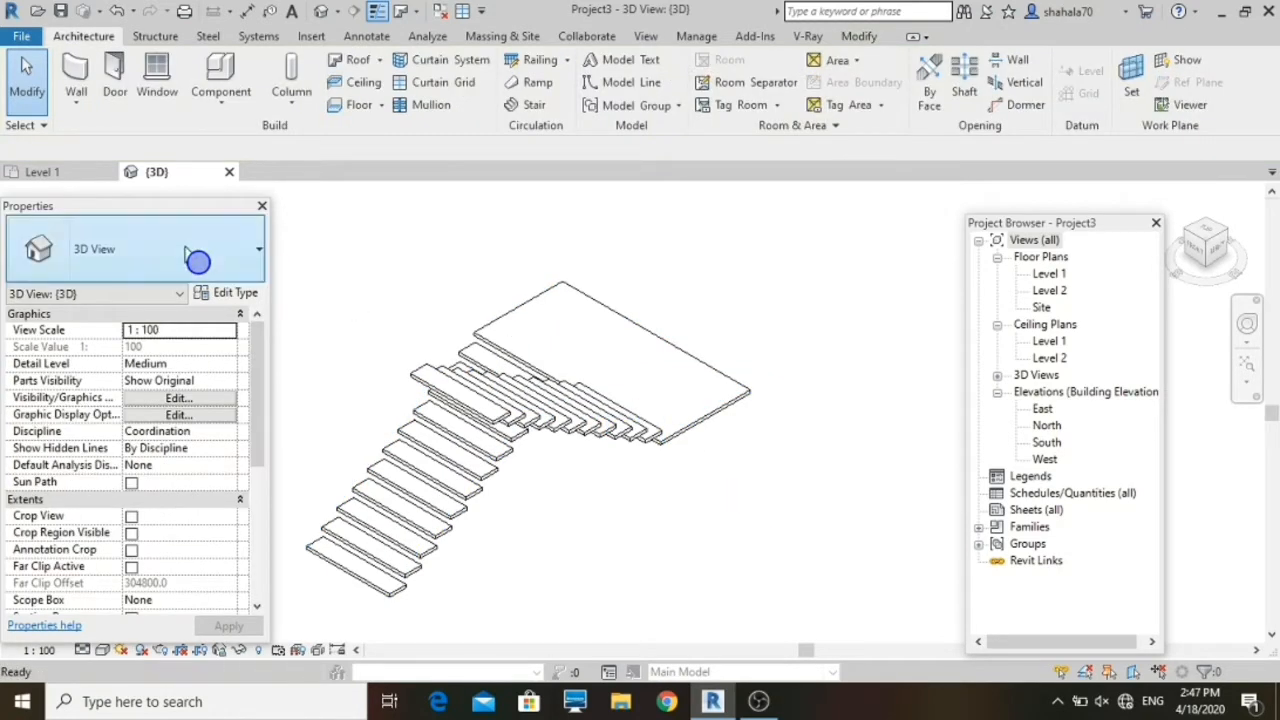
Step: Start a Roof by Extrusion in the front view, using the lowest tread's front face as work plane, reference level Level 2 and offset 0.0
{"action": "left_click", "coordinate": [1193, 258]}
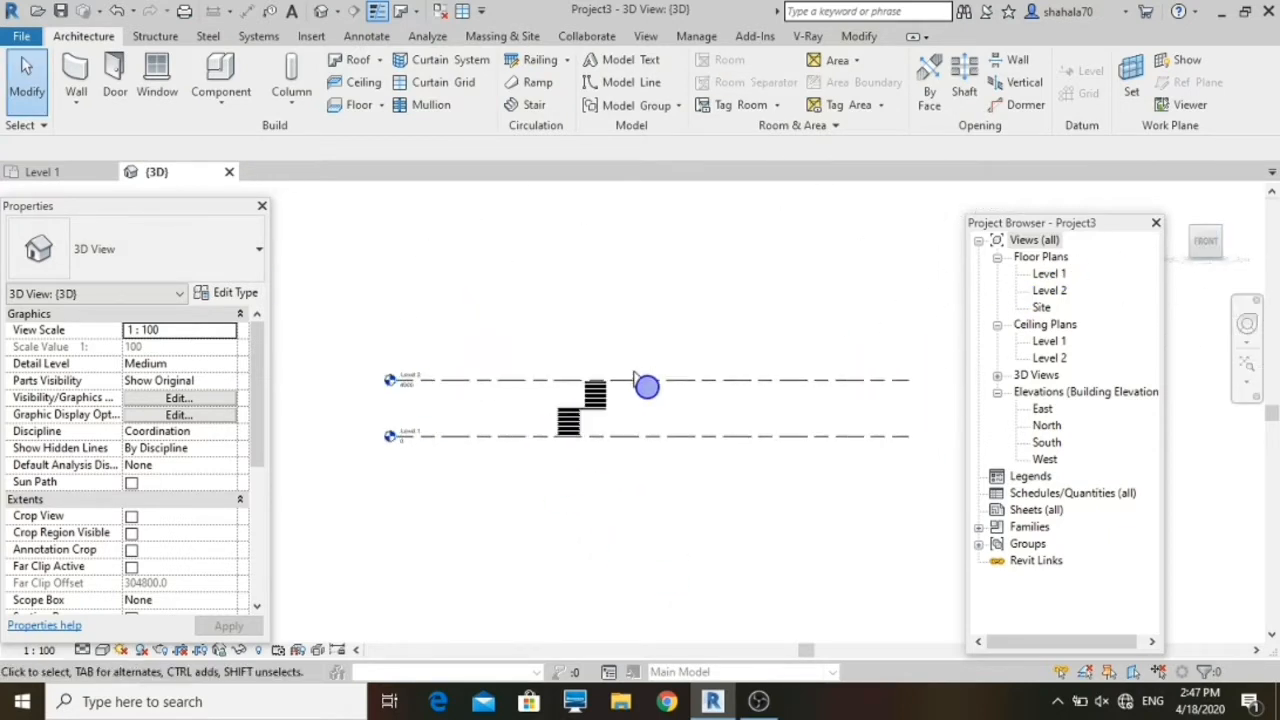
{"action": "scroll", "coordinate": [560, 410], "scroll_direction": "up", "scroll_amount": 6}
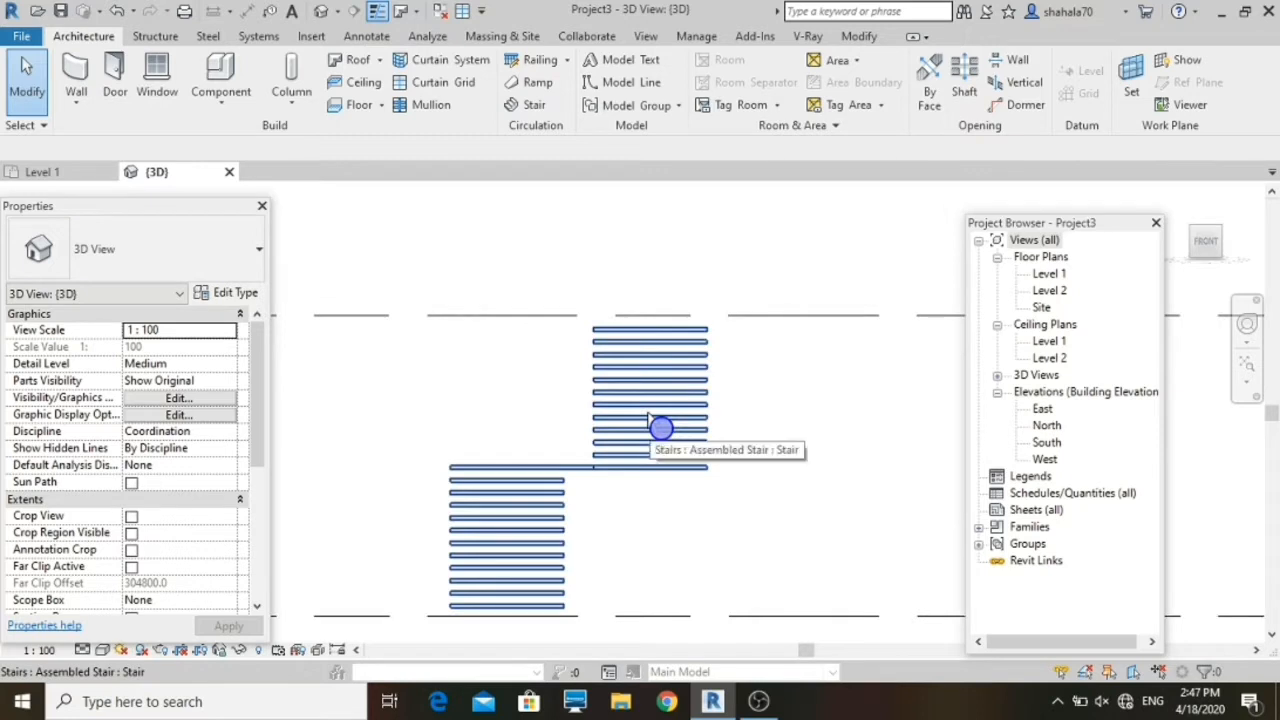
{"action": "scroll", "coordinate": [626, 517], "scroll_direction": "down", "scroll_amount": 2}
{"action": "scroll", "coordinate": [605, 522], "scroll_direction": "up", "scroll_amount": 2}
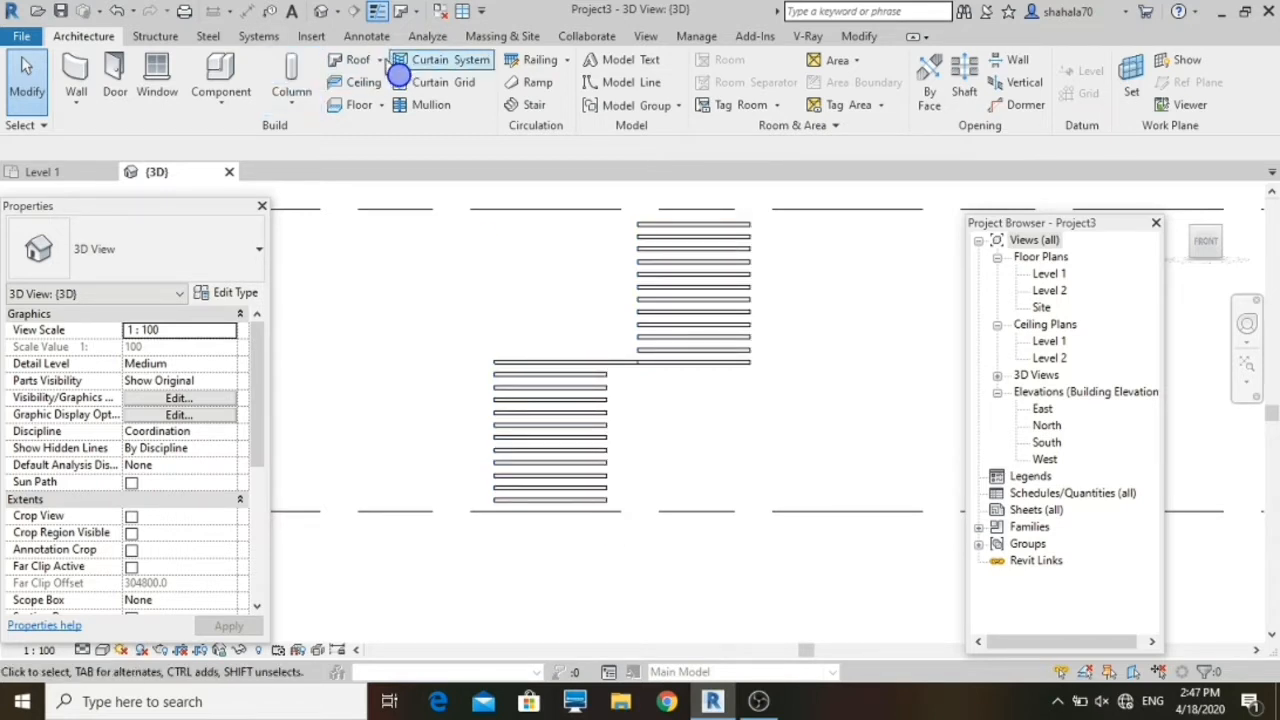
{"action": "left_click", "coordinate": [365, 60]}
{"action": "left_click", "coordinate": [400, 127]}
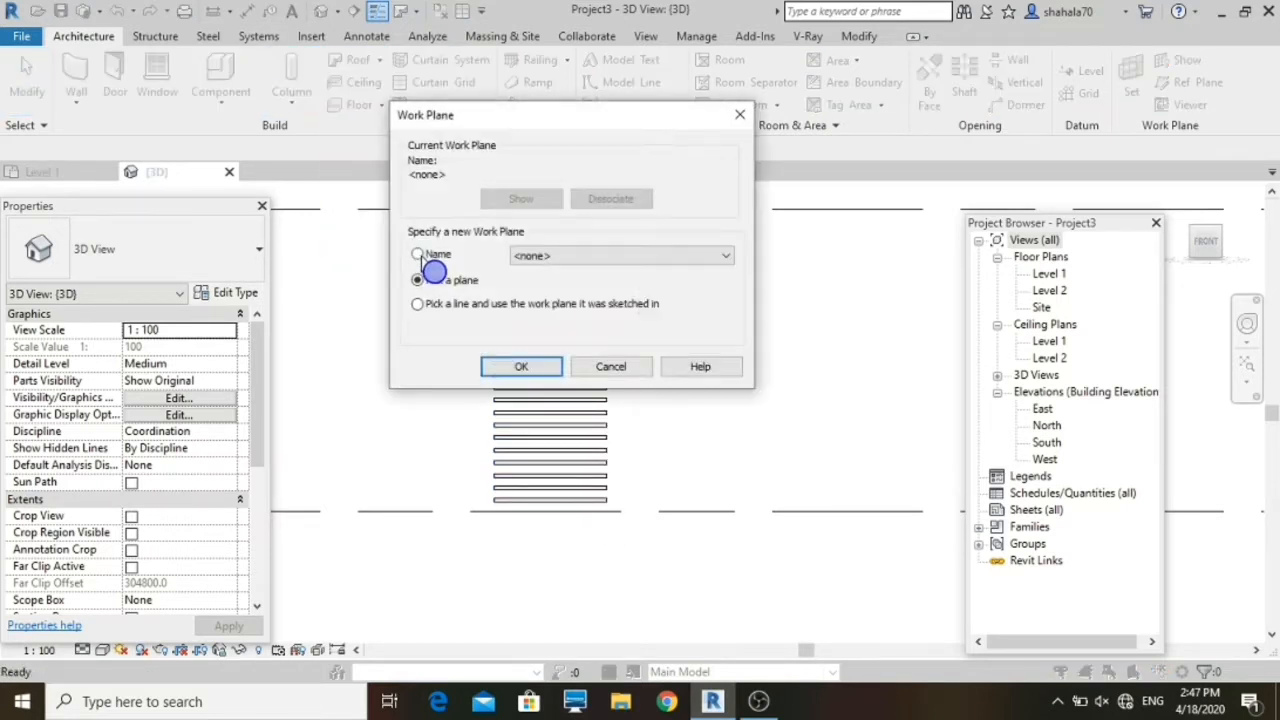
{"action": "left_click", "coordinate": [521, 368]}
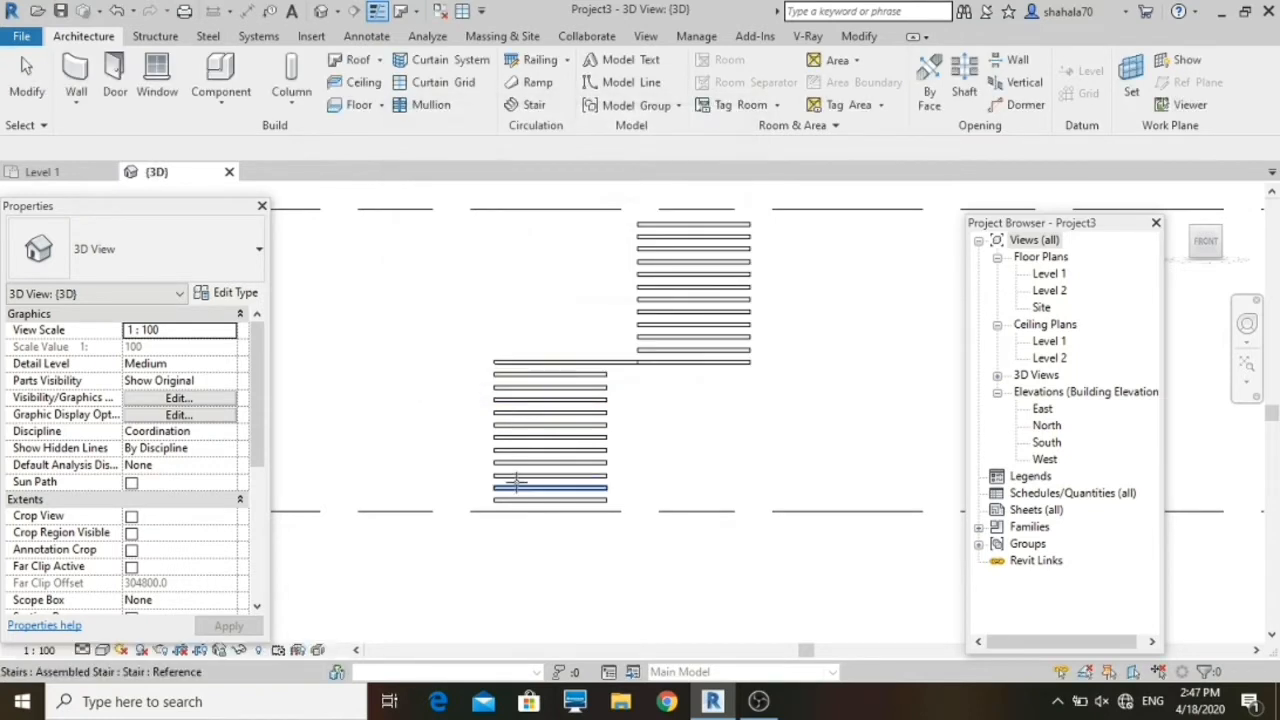
{"action": "scroll", "coordinate": [527, 500], "scroll_direction": "up", "scroll_amount": 4}
{"action": "left_click", "coordinate": [524, 495]}
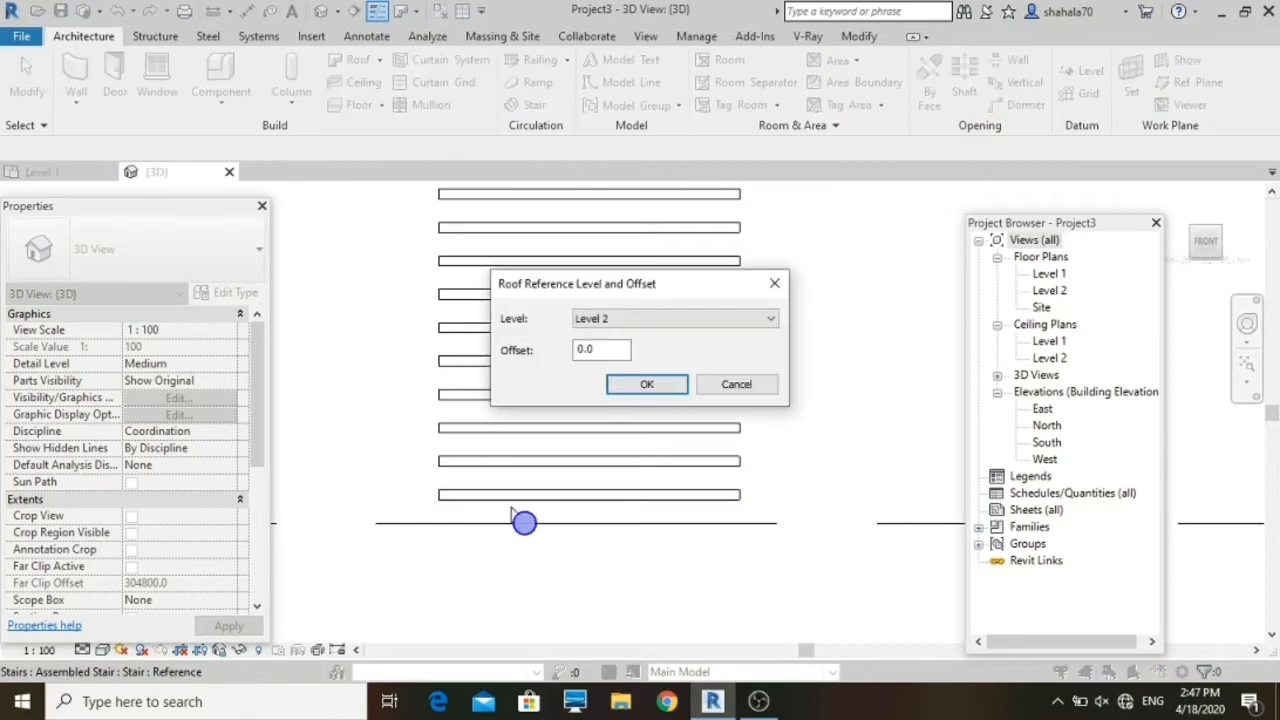
{"action": "left_click", "coordinate": [658, 385]}
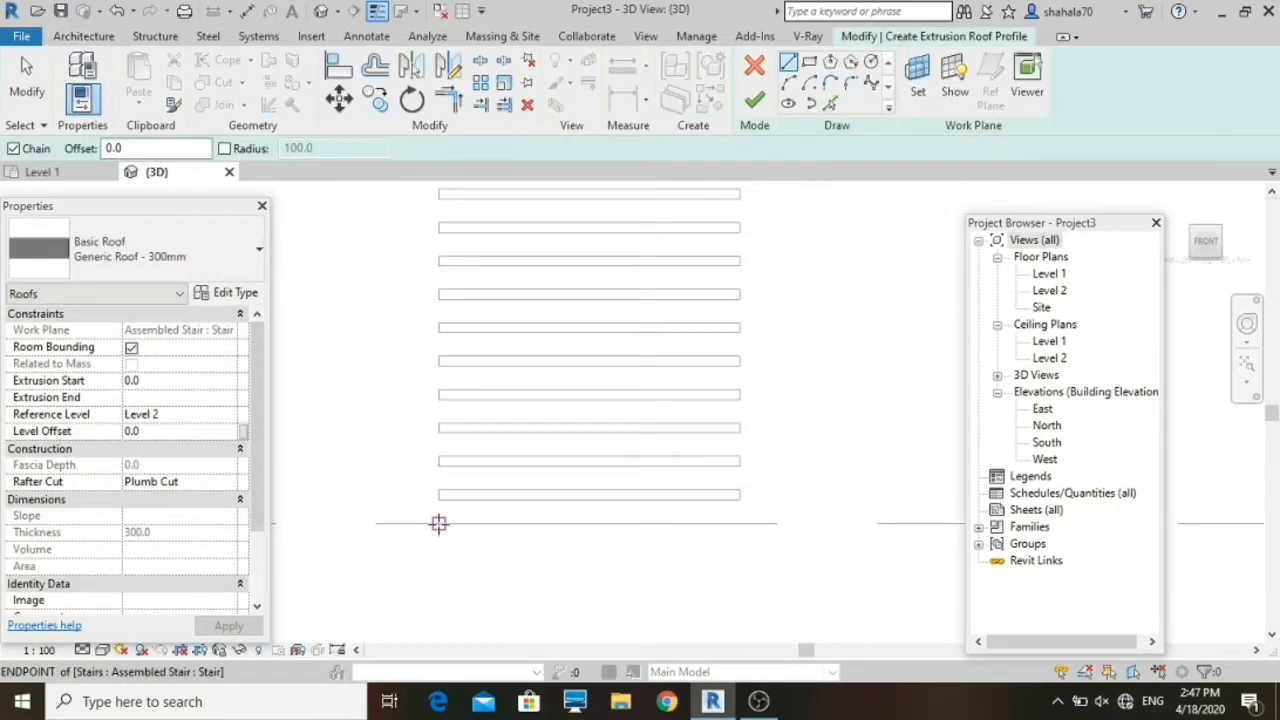
Step: Duplicate the Generic Roof - 300mm type under the name Stair
{"action": "left_click", "coordinate": [236, 292]}
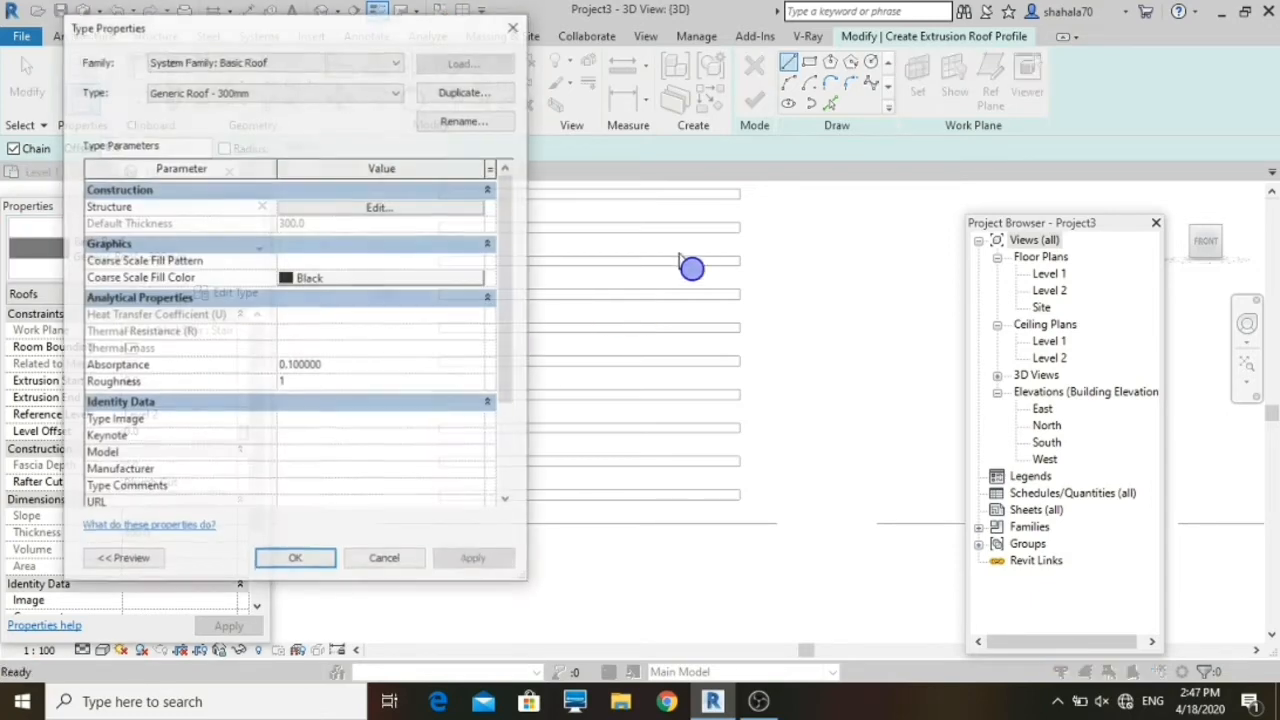
{"action": "left_click", "coordinate": [466, 91]}
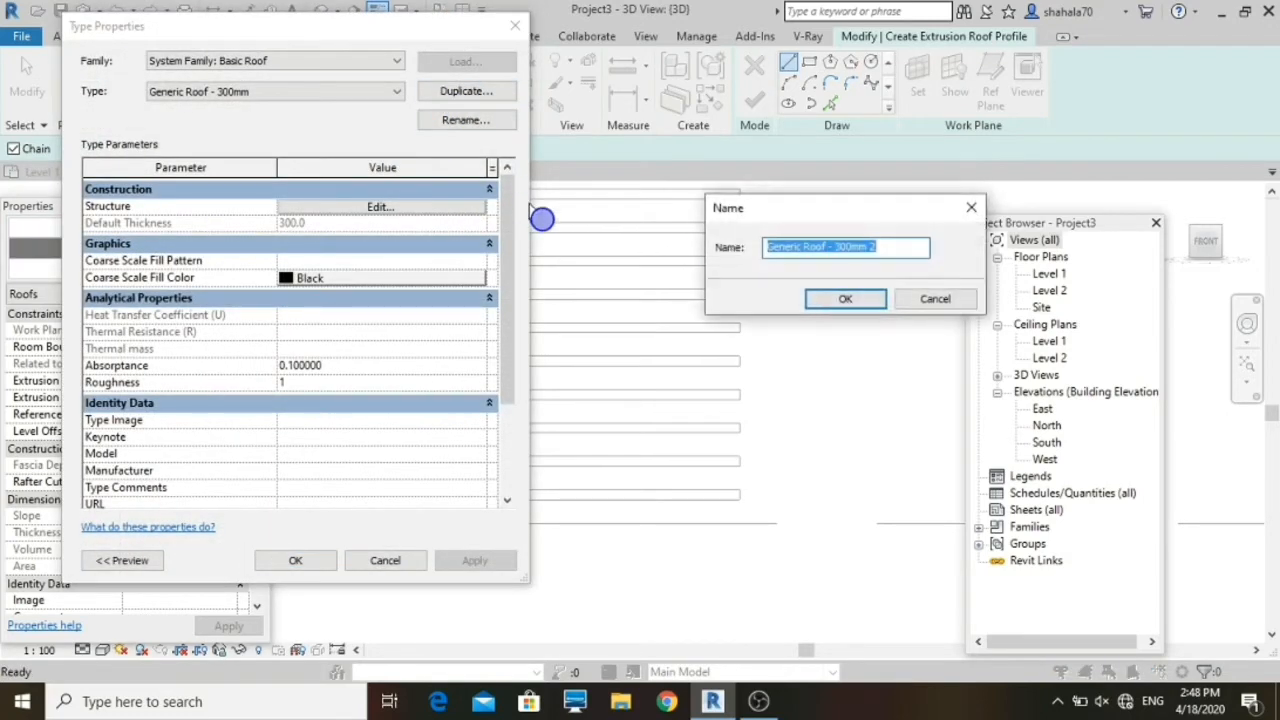
{"action": "type", "text": "S"}
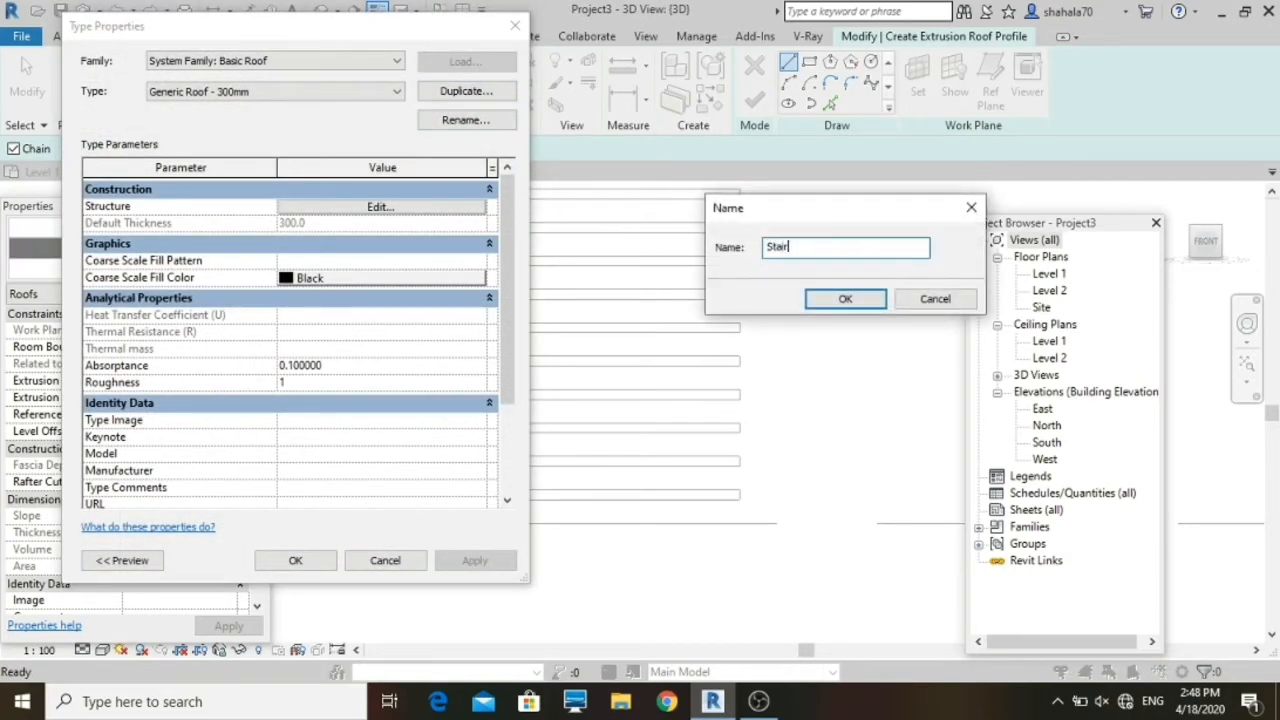
{"action": "type", "text": "tair"}
{"action": "left_click", "coordinate": [845, 299]}
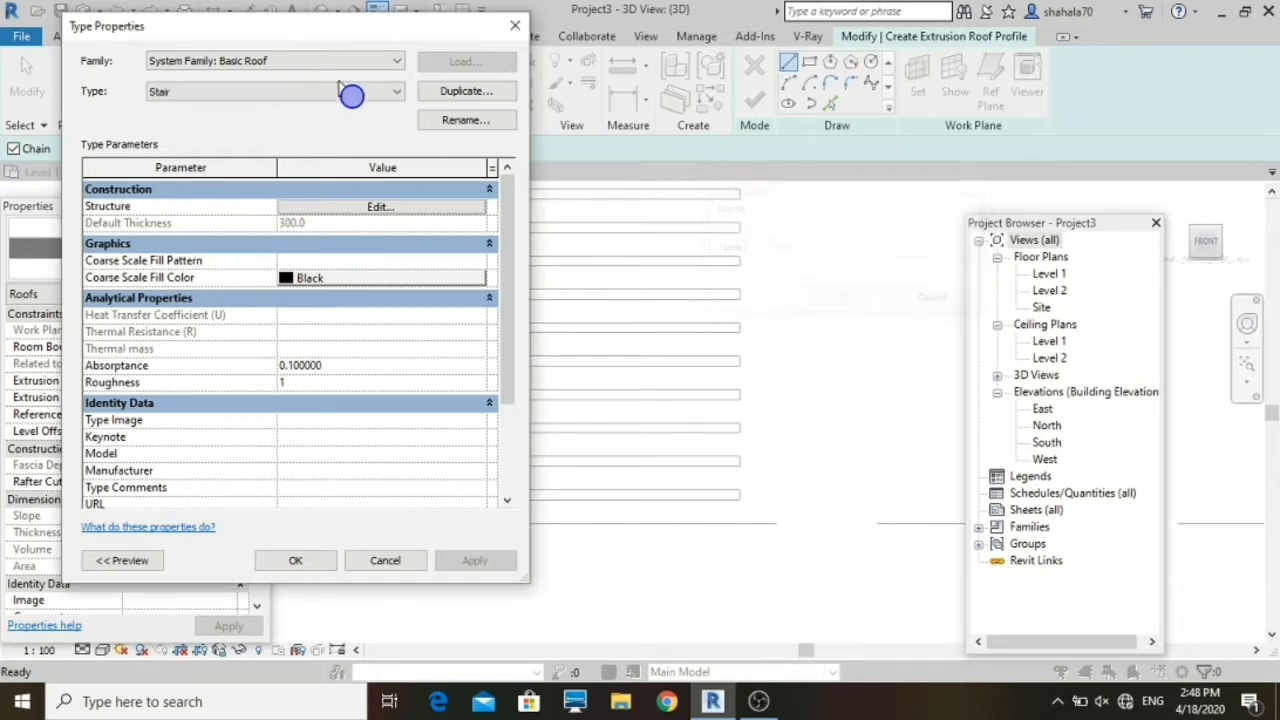
Step: Set the thickness of the Stair roof type's Structure layer to 50 mm
{"action": "left_click", "coordinate": [398, 188]}
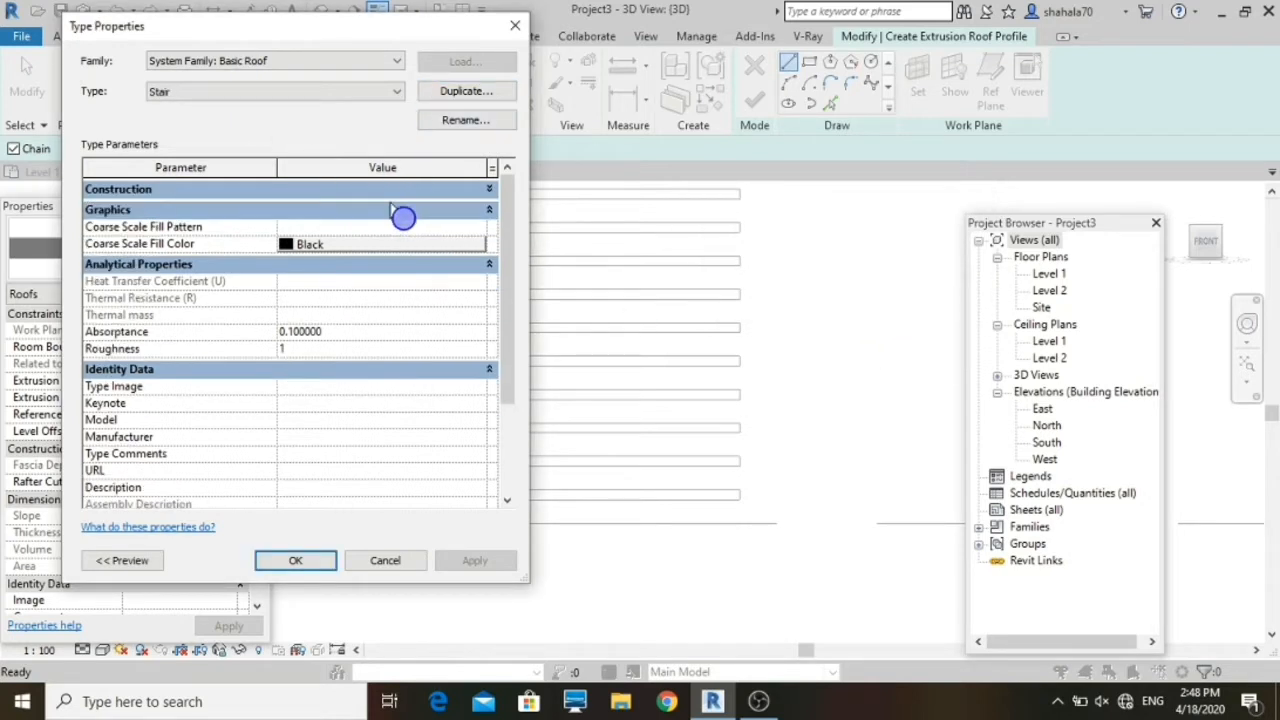
{"action": "left_click", "coordinate": [392, 190]}
{"action": "left_click", "coordinate": [388, 207]}
{"action": "left_click", "coordinate": [320, 204]}
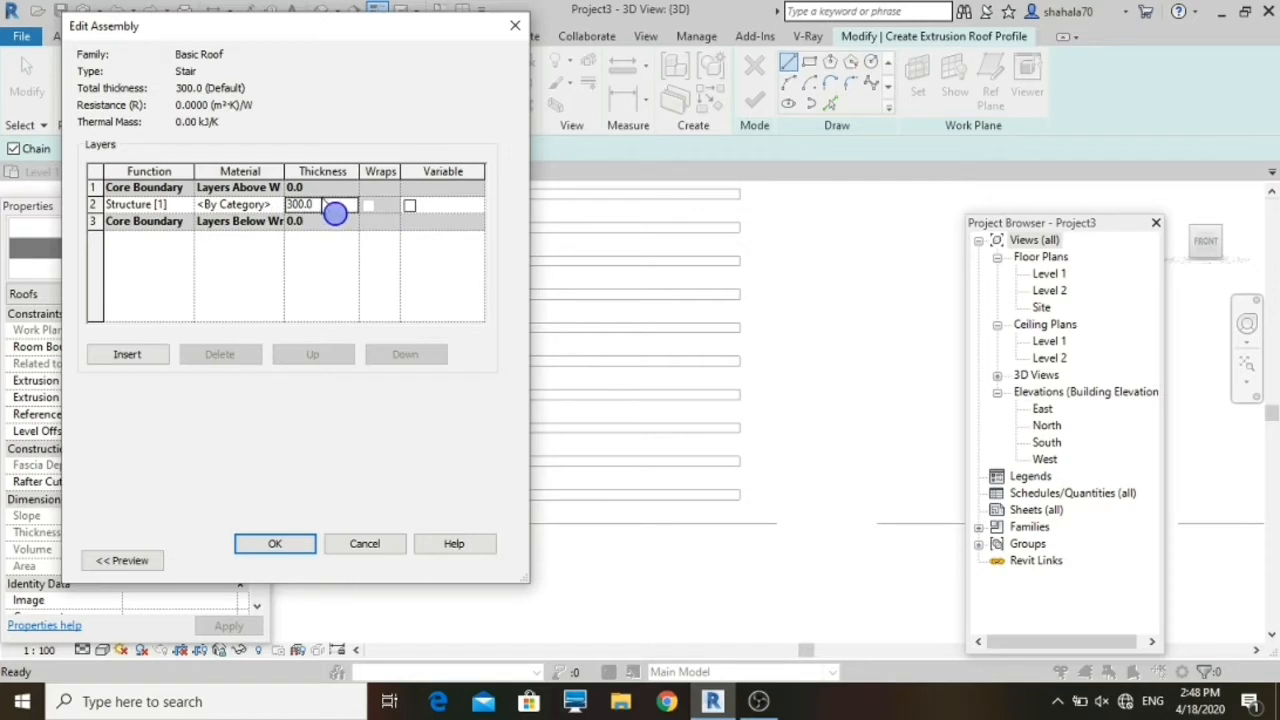
{"action": "double_click", "coordinate": [324, 201]}
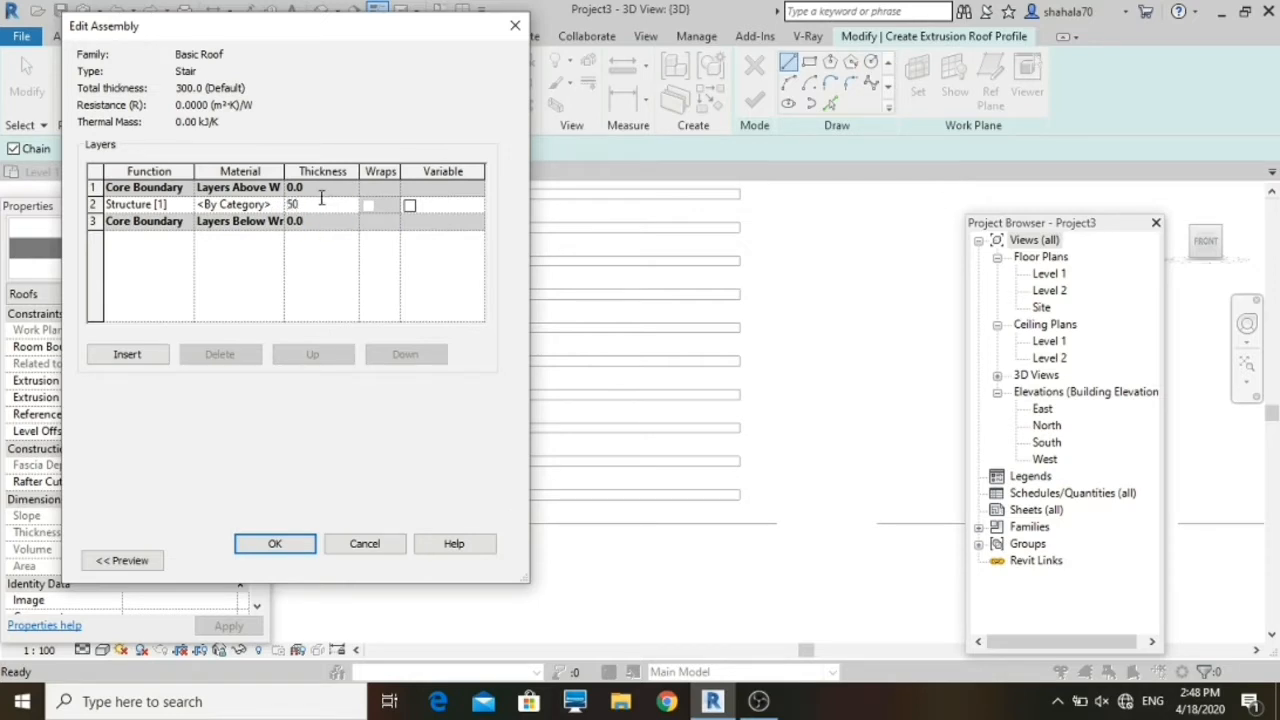
Step: Assign the gypsum wall board material to the Structure layer and accept the Stair roof type
{"action": "left_click", "coordinate": [270, 207]}
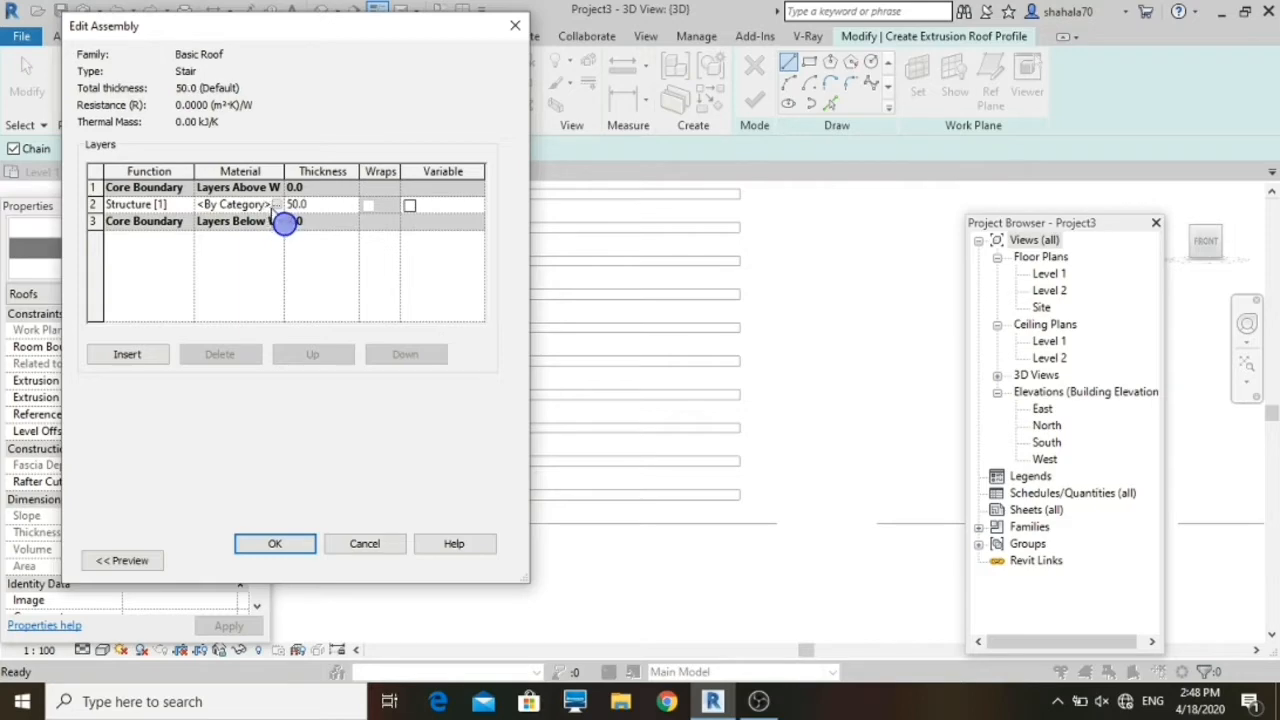
{"action": "left_click", "coordinate": [277, 204]}
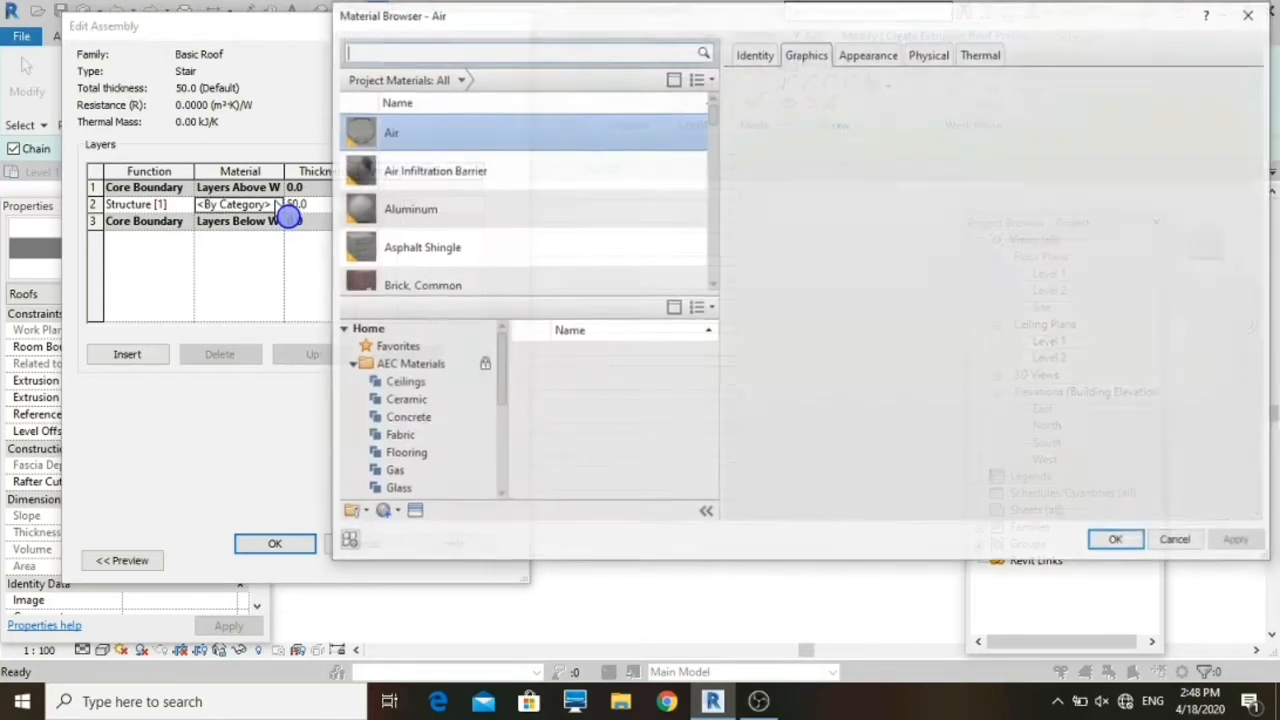
{"action": "scroll", "coordinate": [425, 240], "scroll_direction": "down", "scroll_amount": 5}
{"action": "scroll", "coordinate": [430, 226], "scroll_direction": "down", "scroll_amount": 15}
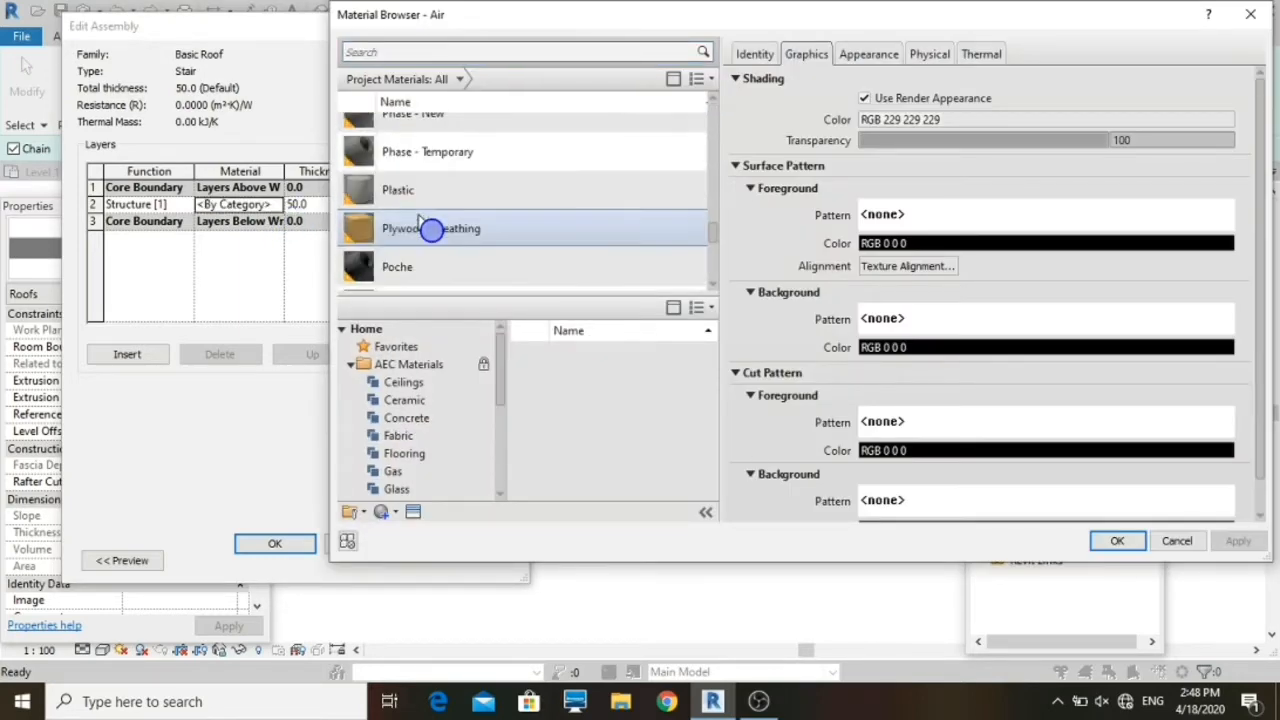
{"action": "scroll", "coordinate": [460, 410], "scroll_direction": "down", "scroll_amount": 3}
{"action": "scroll", "coordinate": [460, 410], "scroll_direction": "down", "scroll_amount": 1}
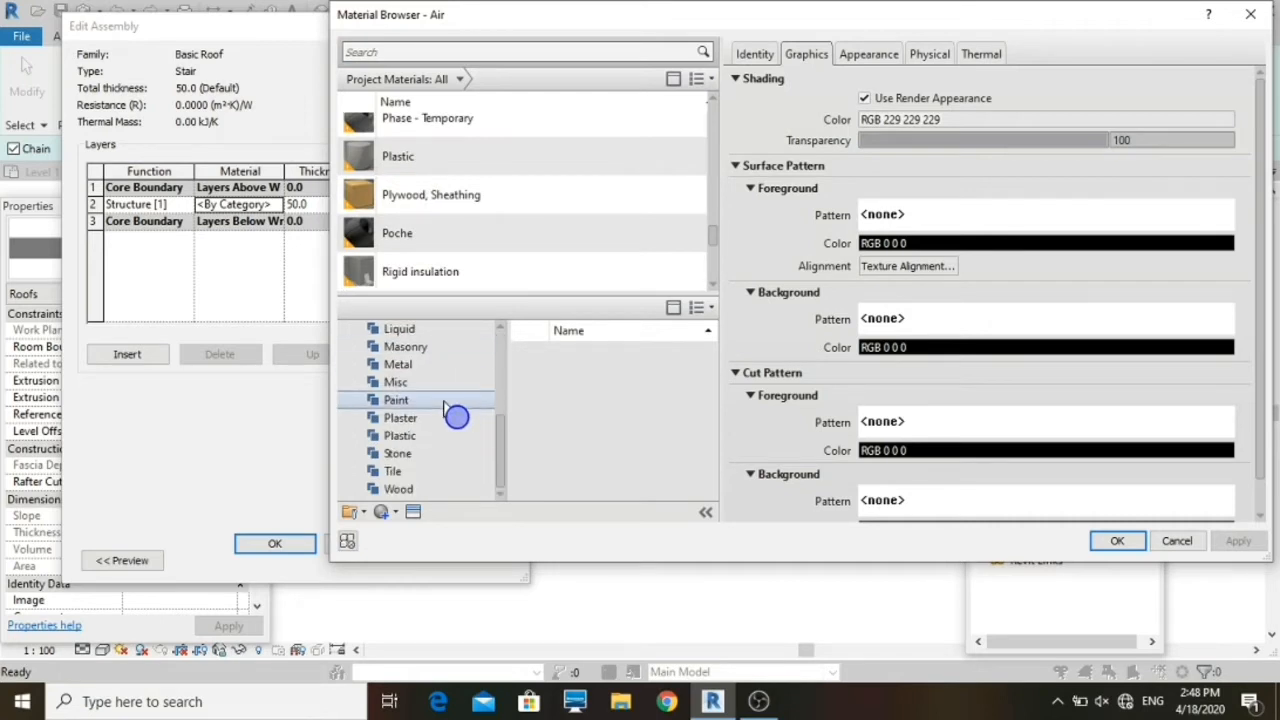
{"action": "scroll", "coordinate": [425, 485], "scroll_direction": "up", "scroll_amount": 6}
{"action": "scroll", "coordinate": [445, 200], "scroll_direction": "up", "scroll_amount": 1}
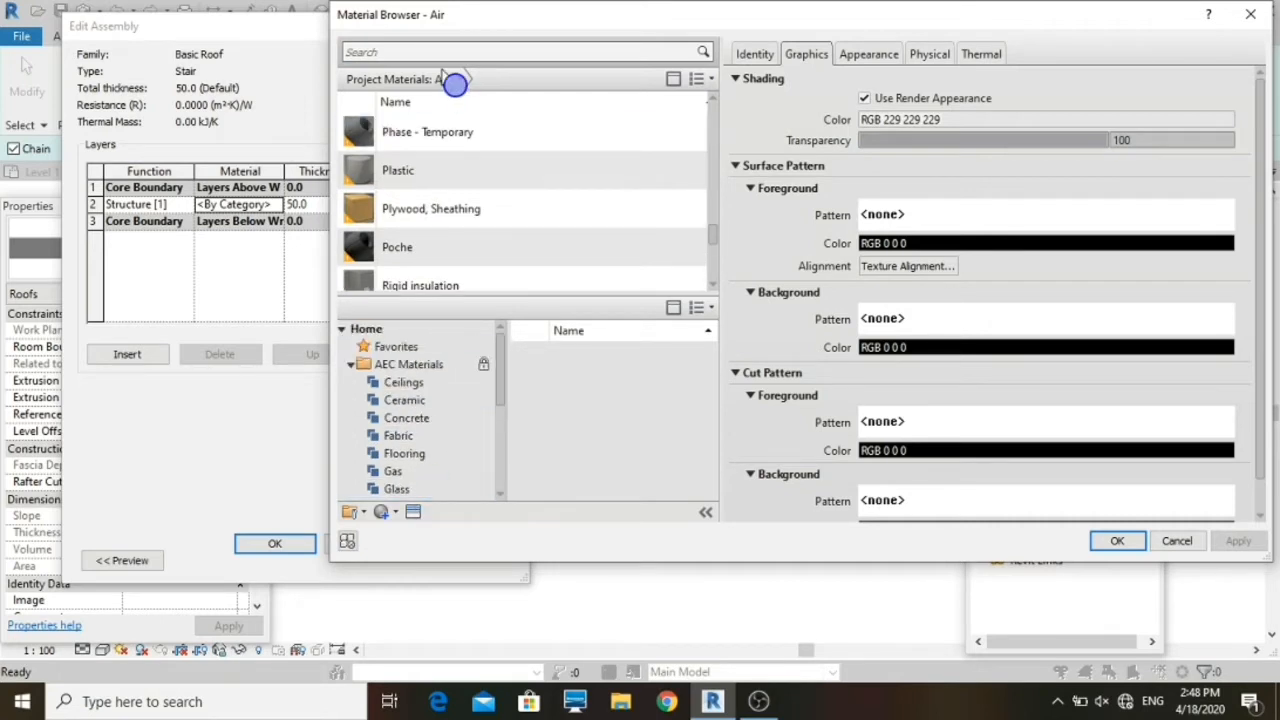
{"action": "left_click", "coordinate": [436, 52]}
{"action": "type", "text": "g"}
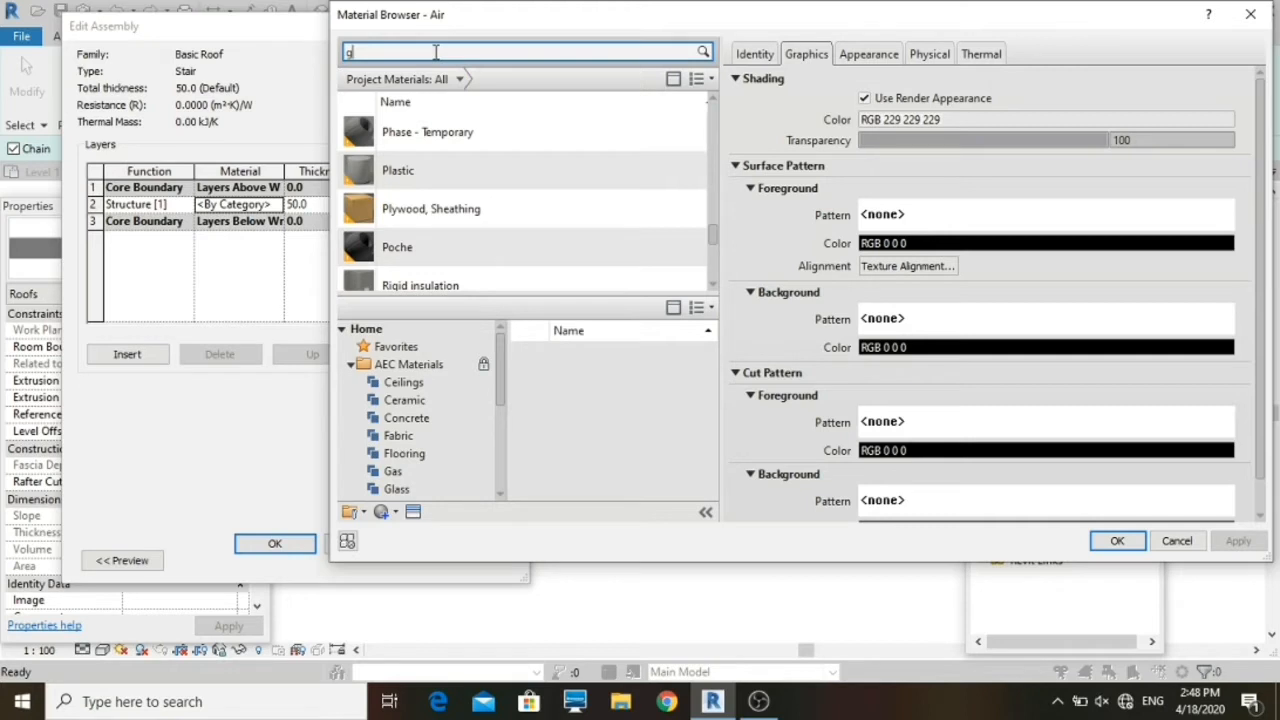
{"action": "type", "text": "ypsu"}
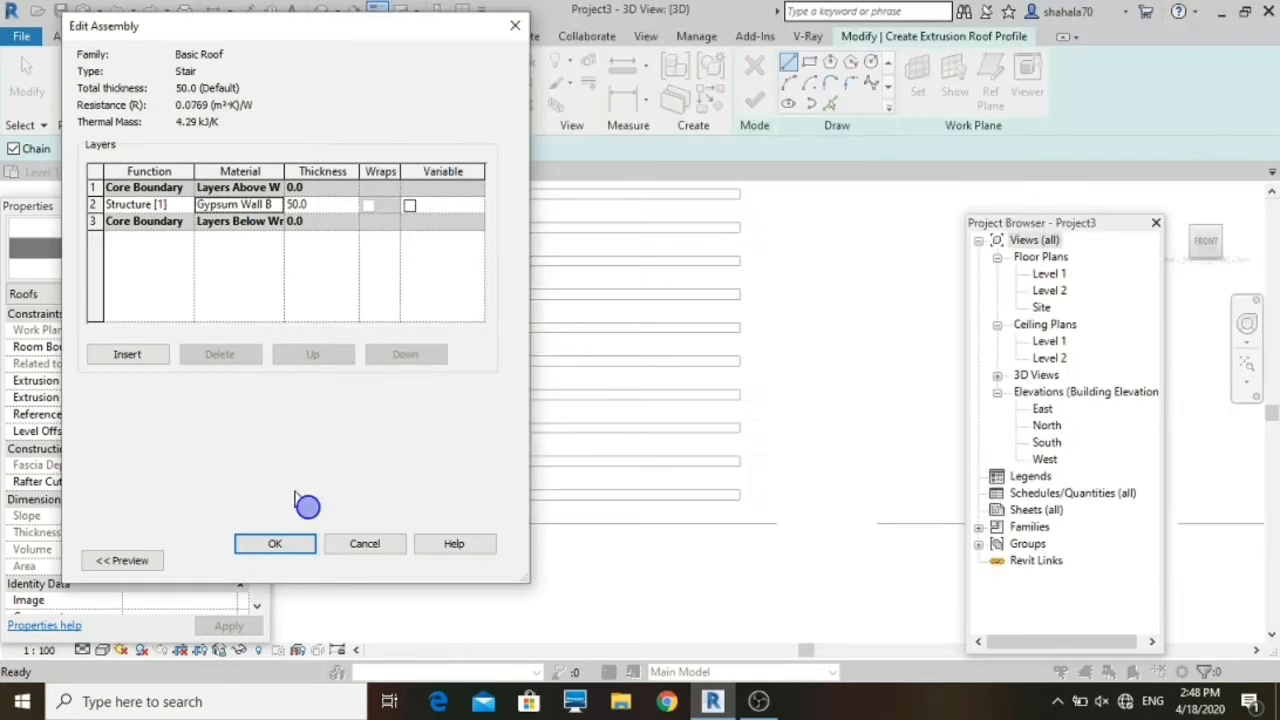
{"action": "left_click", "coordinate": [268, 543]}
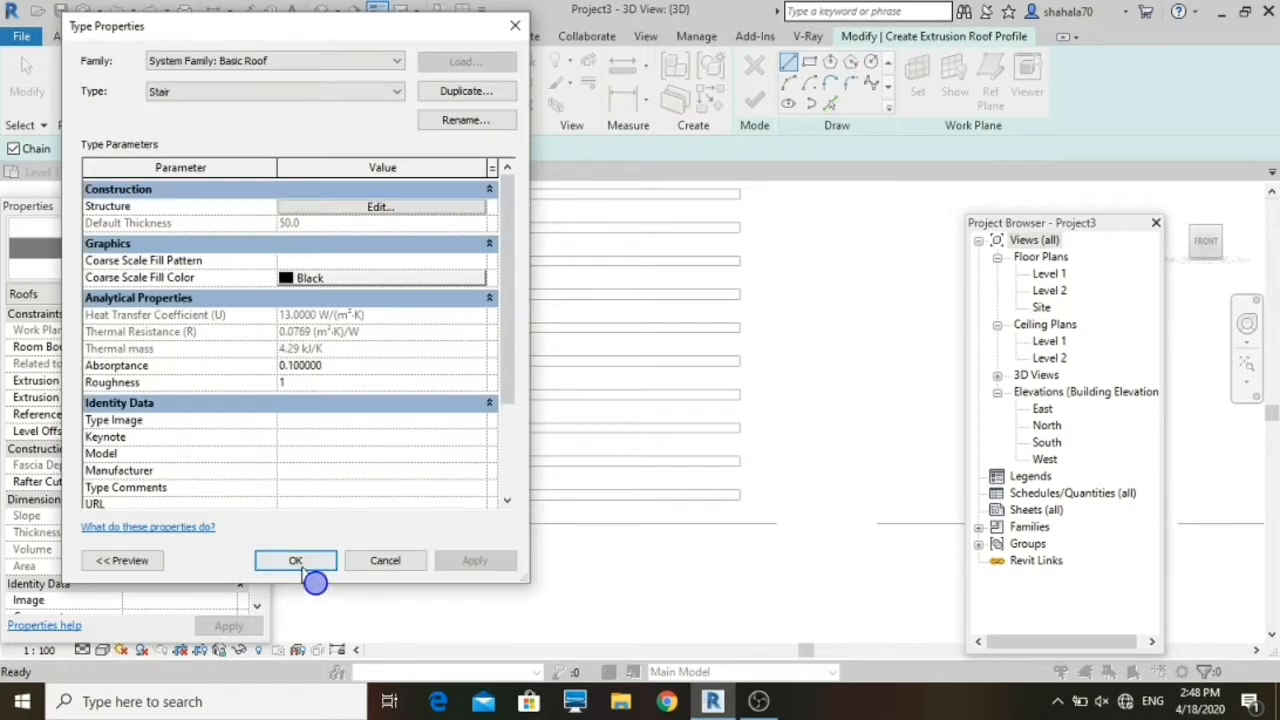
{"action": "left_click", "coordinate": [296, 562]}
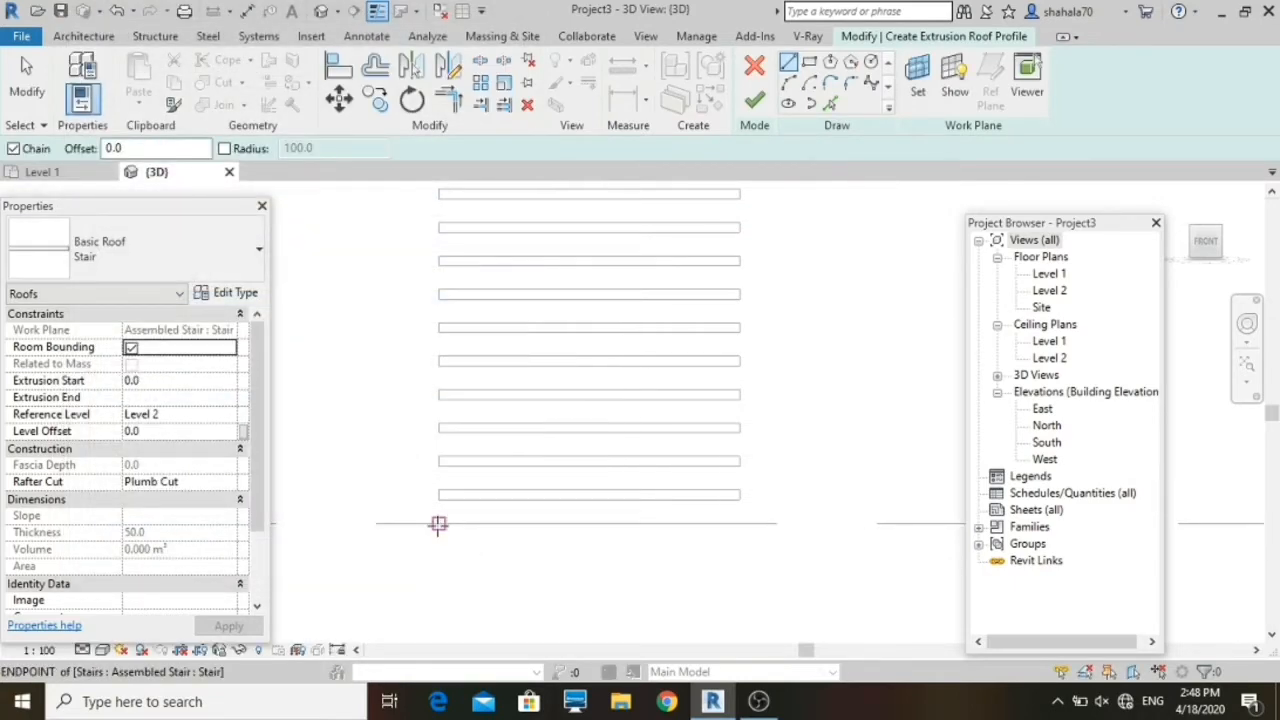
{"action": "left_click", "coordinate": [438, 524]}
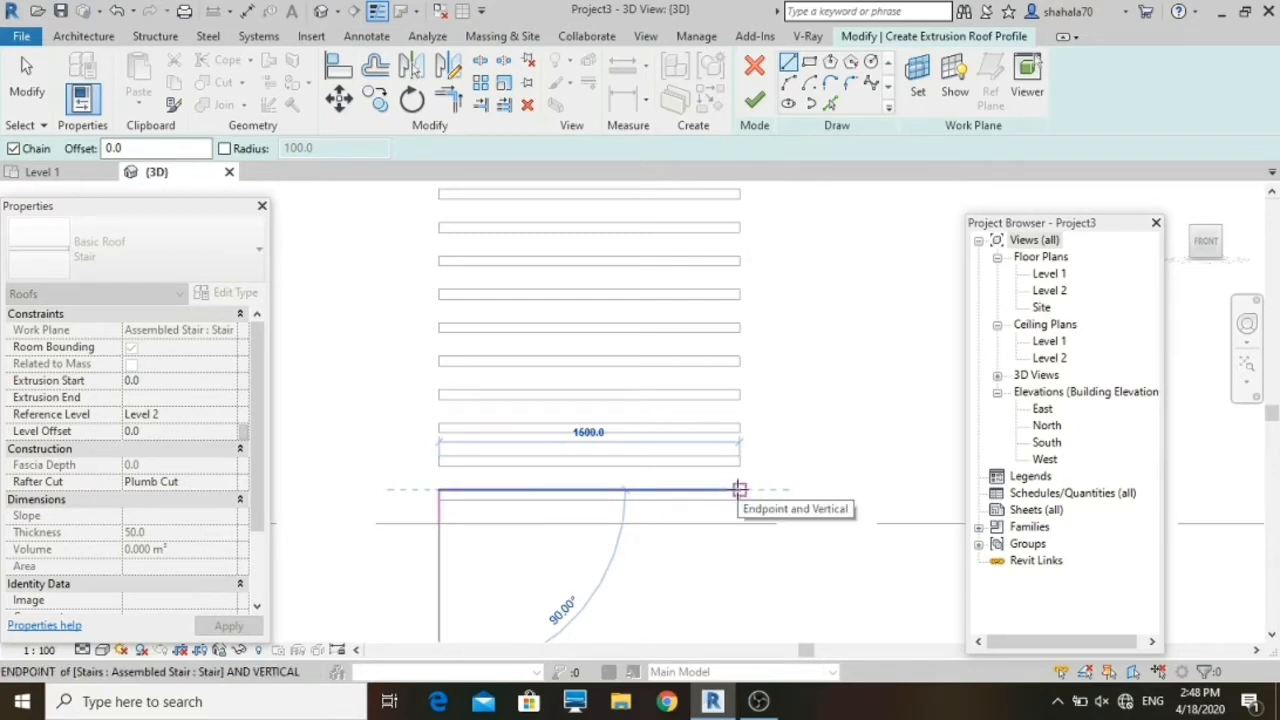
{"action": "scroll", "coordinate": [740, 490], "scroll_direction": "down", "scroll_amount": 2}
{"action": "scroll", "coordinate": [738, 490], "scroll_direction": "up", "scroll_amount": 1}
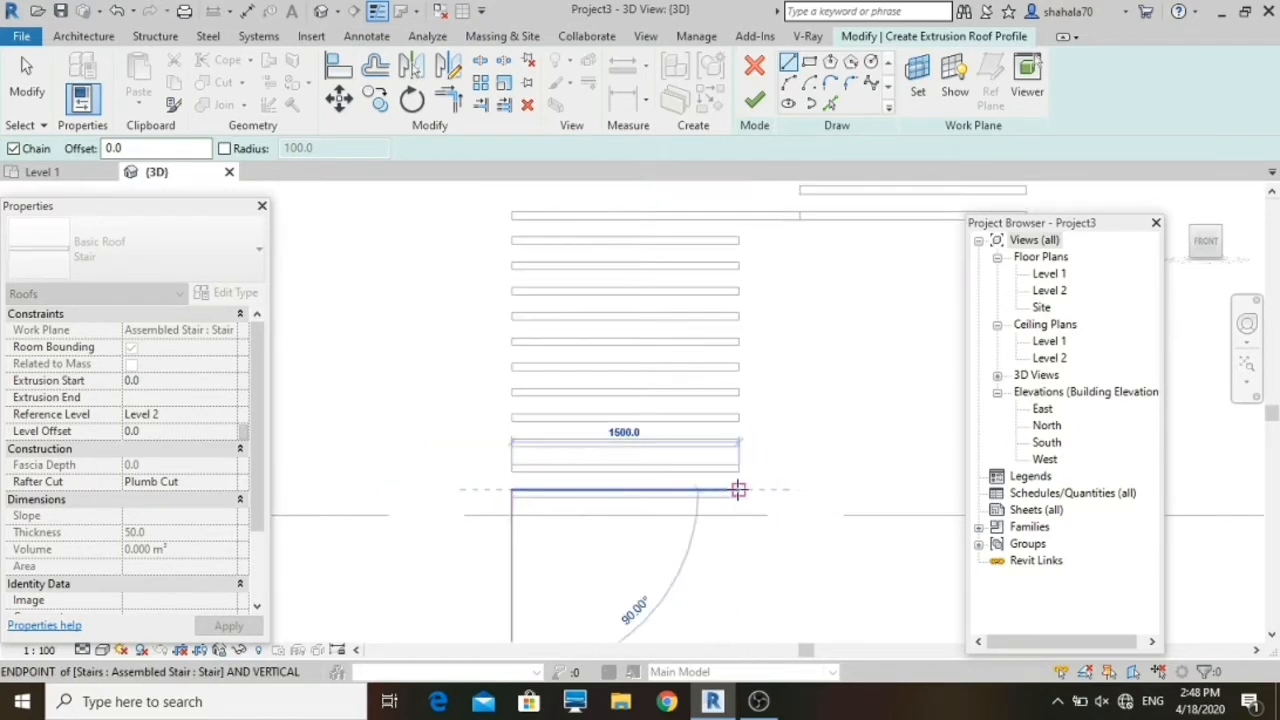
{"action": "left_click", "coordinate": [738, 490]}
{"action": "key", "text": "Escape"}
{"action": "left_click", "coordinate": [511, 511]}
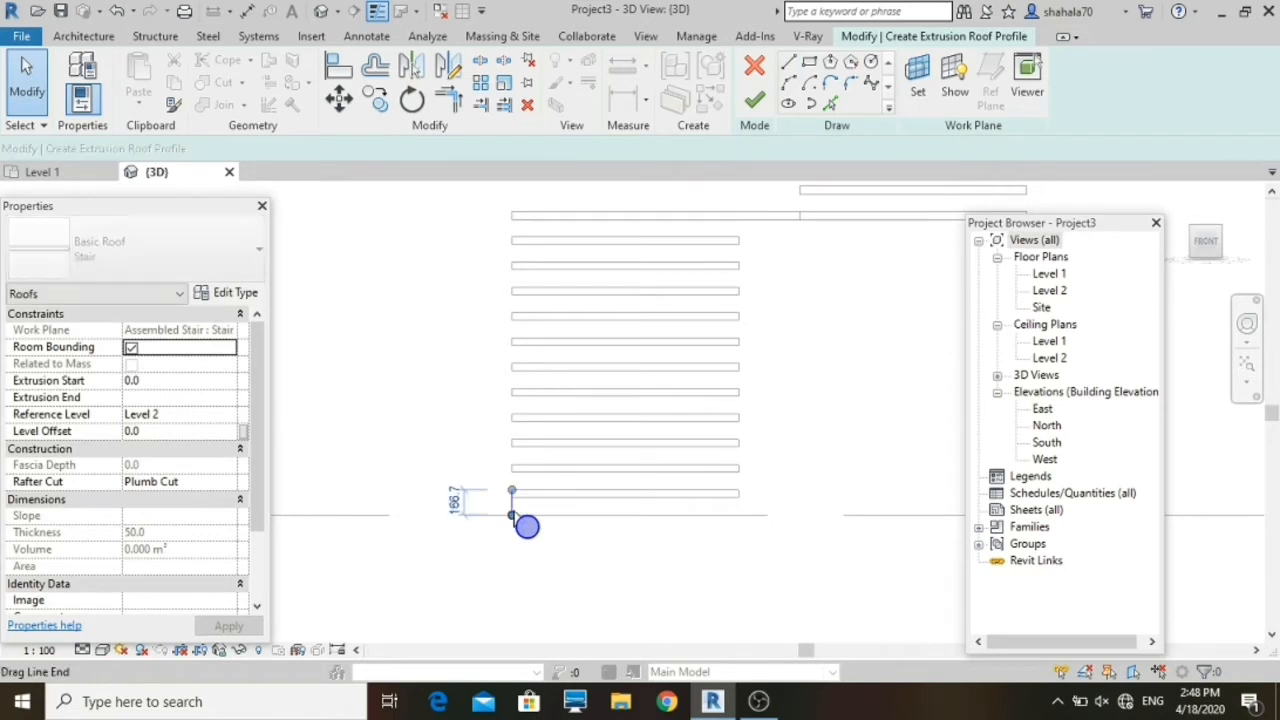
{"action": "key", "text": "Escape"}
Step: Draw the roof profile from the base at the lowest tread's right end up to its top, across to its left end, and about 540 mm upward
{"action": "scroll", "coordinate": [683, 521], "scroll_direction": "up", "scroll_amount": 1}
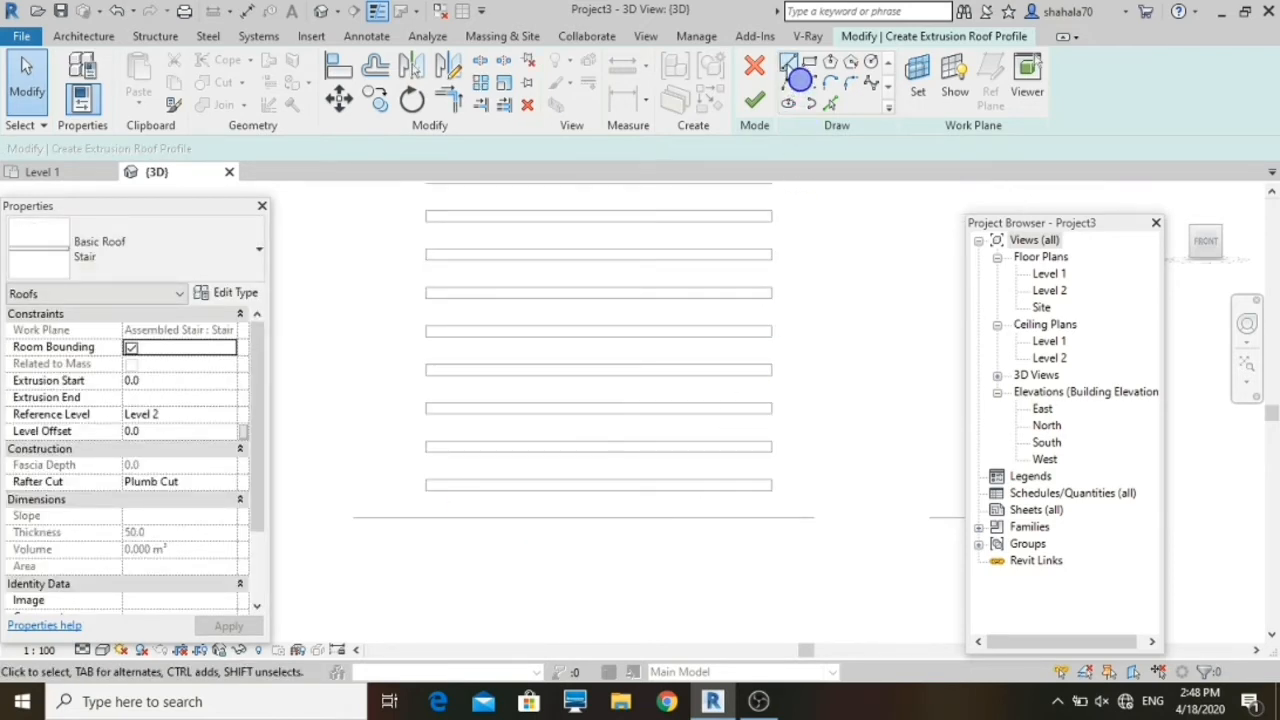
{"action": "left_click", "coordinate": [790, 64]}
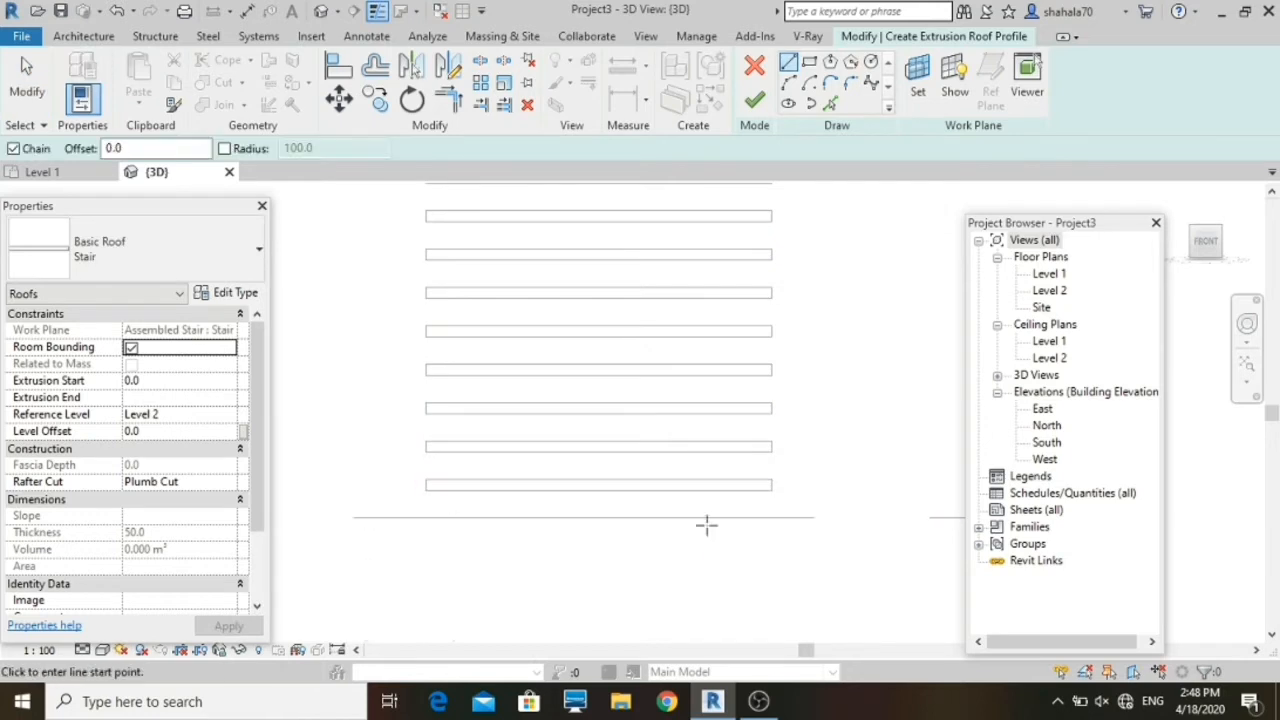
{"action": "left_click", "coordinate": [770, 518]}
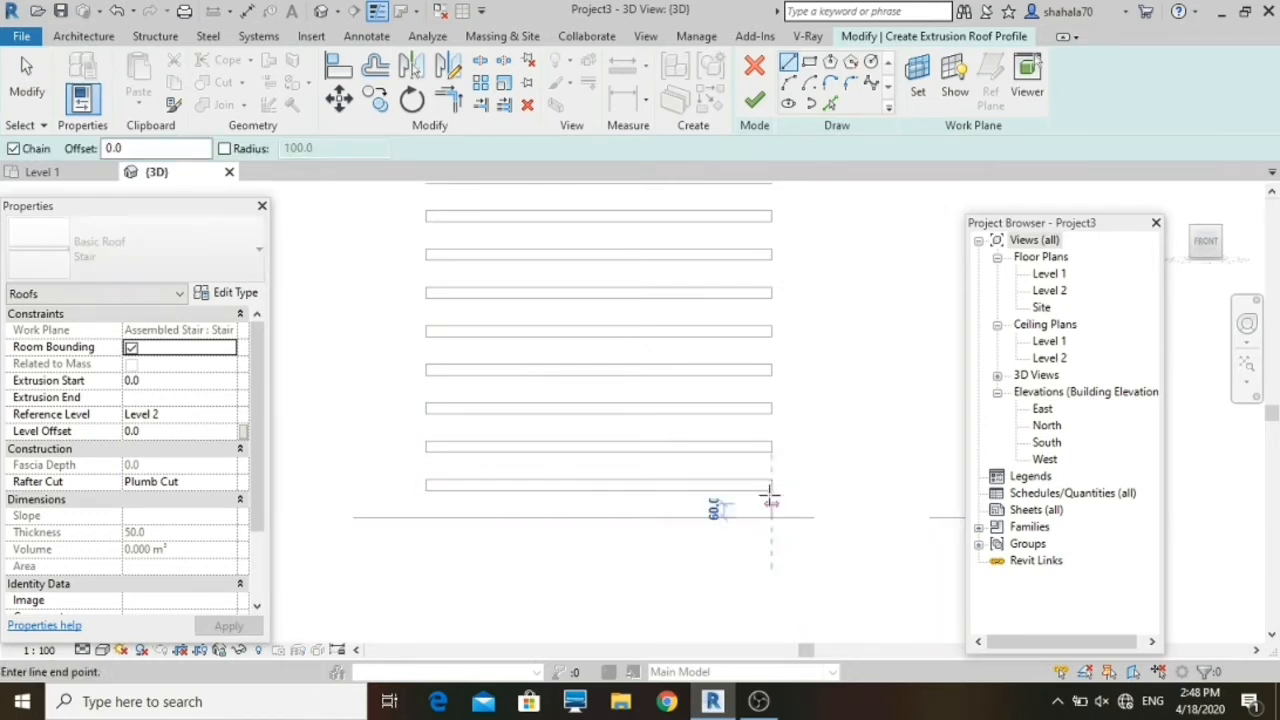
{"action": "left_click", "coordinate": [426, 480]}
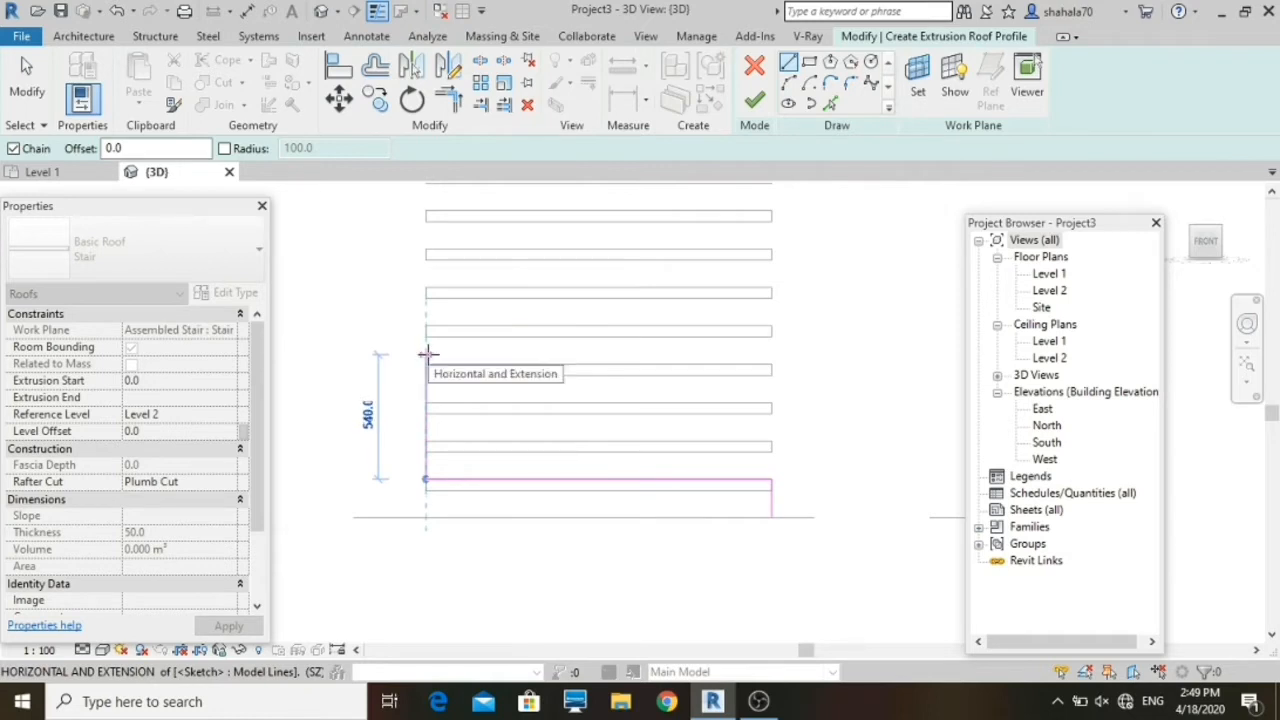
{"action": "left_click", "coordinate": [426, 354]}
{"action": "key", "text": "Escape"}
{"action": "key", "text": "Escape"}
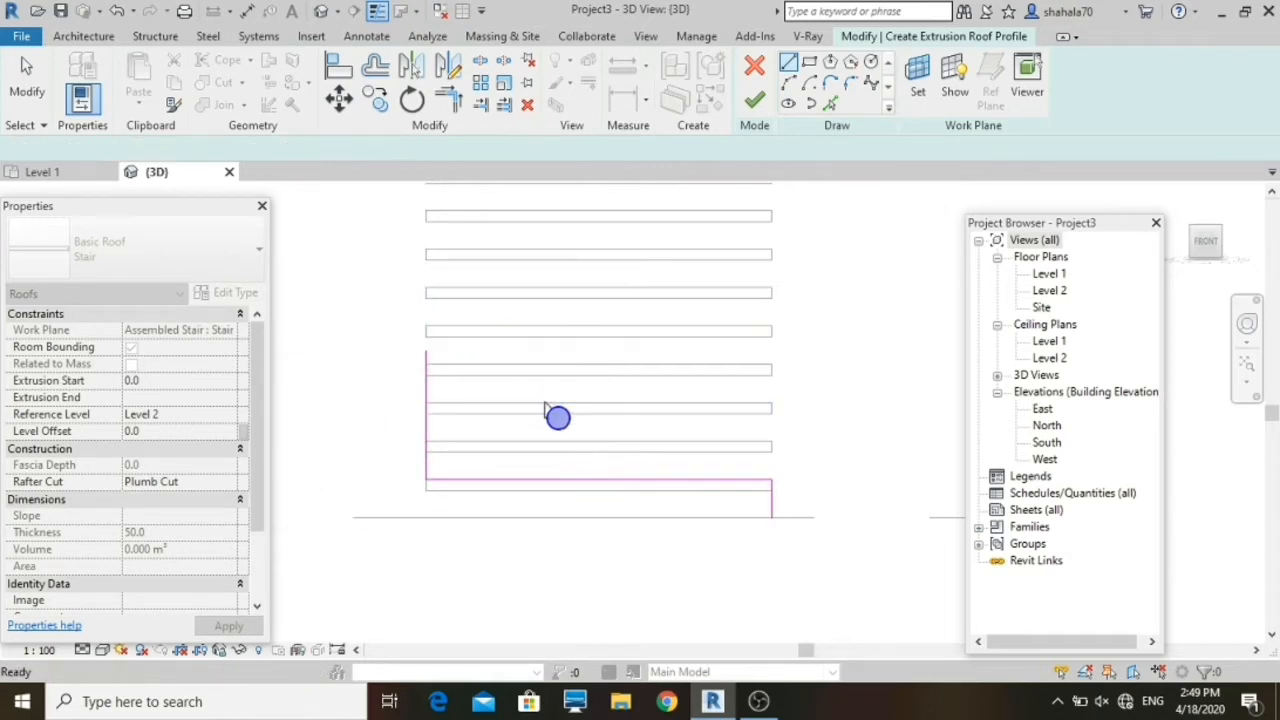
Step: Fillet both corners of the roof profile with a 100 mm radius and finish the extrusion roof
{"action": "left_click", "coordinate": [849, 87]}
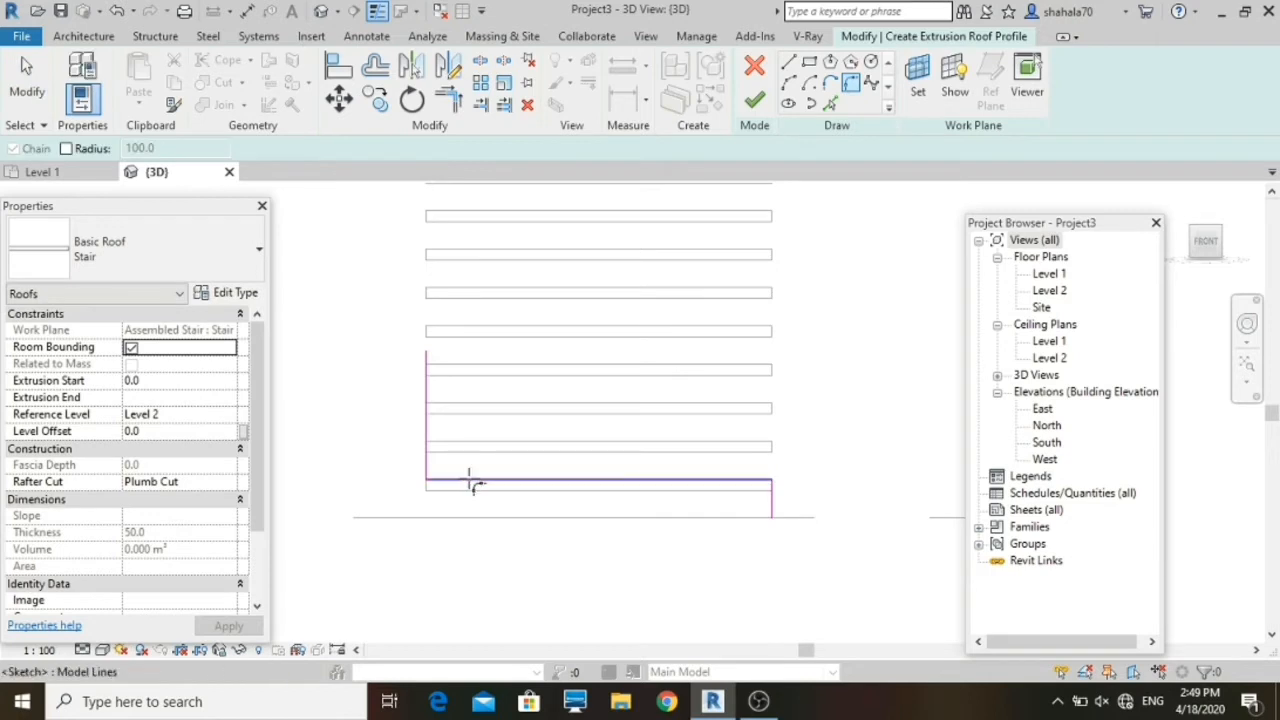
{"action": "left_click", "coordinate": [89, 149]}
{"action": "left_click", "coordinate": [462, 482]}
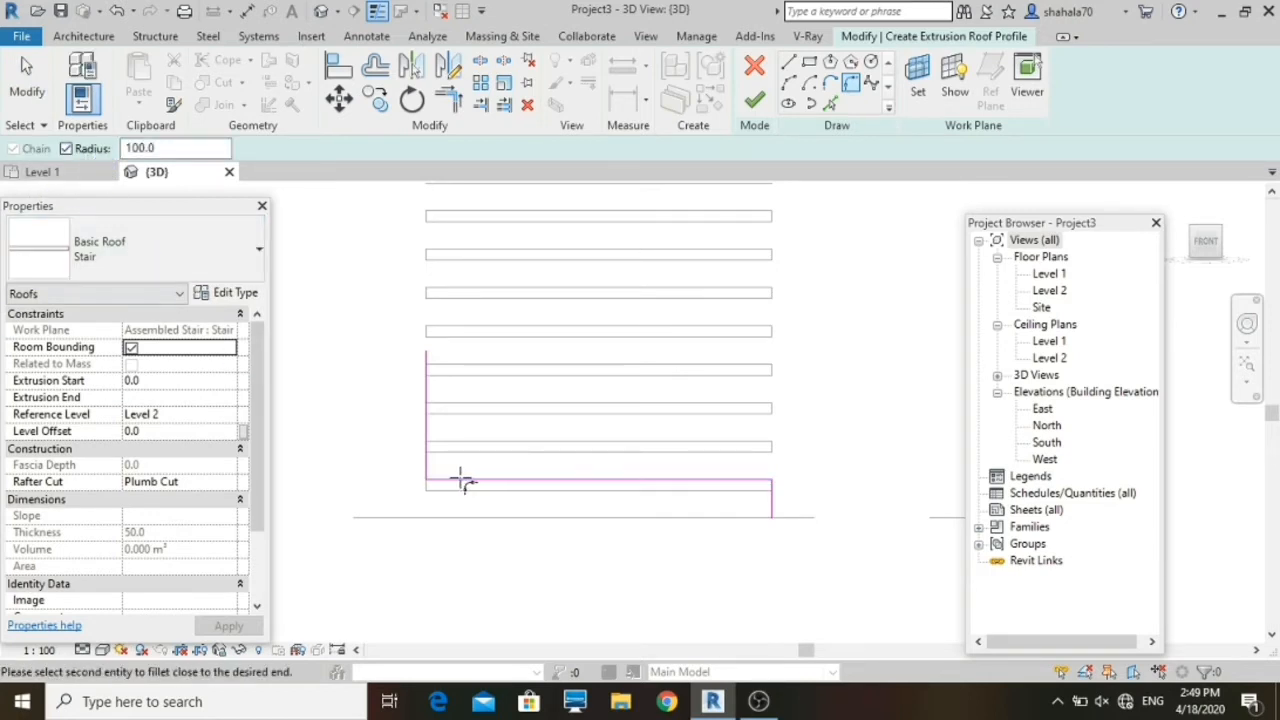
{"action": "left_click", "coordinate": [418, 466]}
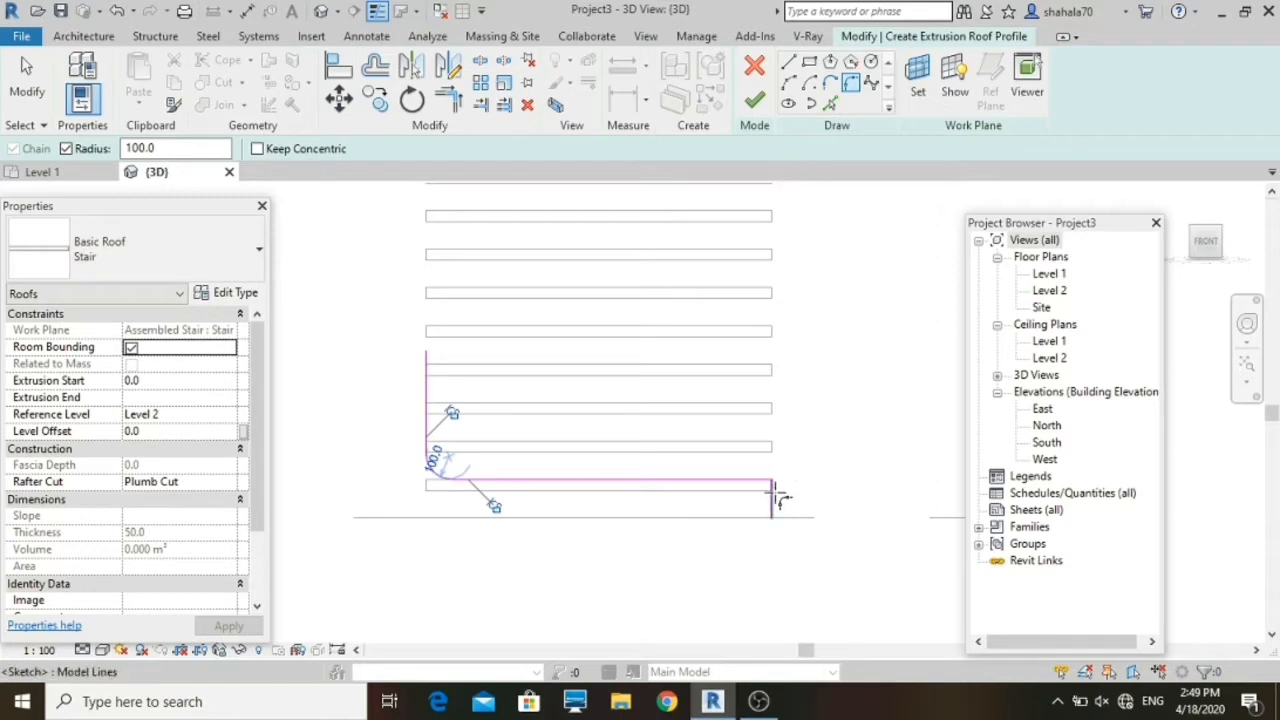
{"action": "left_click", "coordinate": [746, 480]}
{"action": "left_click", "coordinate": [772, 500]}
{"action": "key", "text": "Escape"}
{"action": "key", "text": "Escape"}
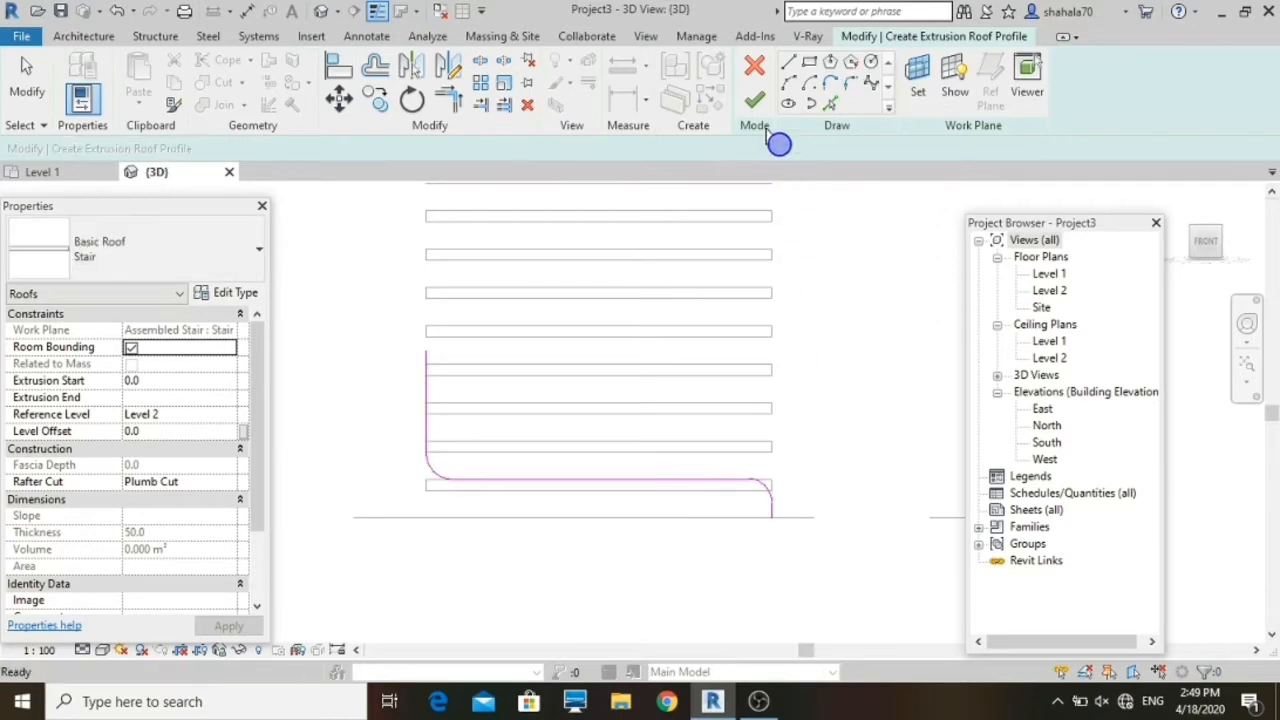
{"action": "left_click", "coordinate": [755, 101]}
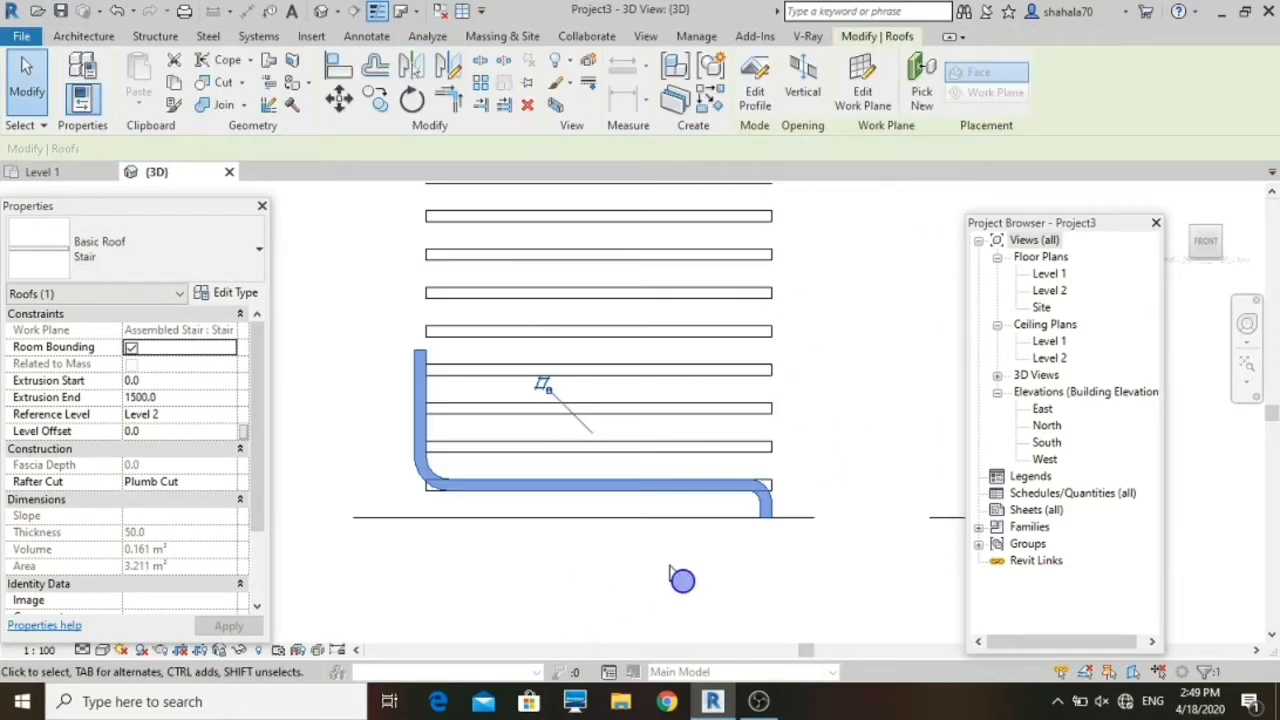
{"action": "left_click", "coordinate": [681, 580]}
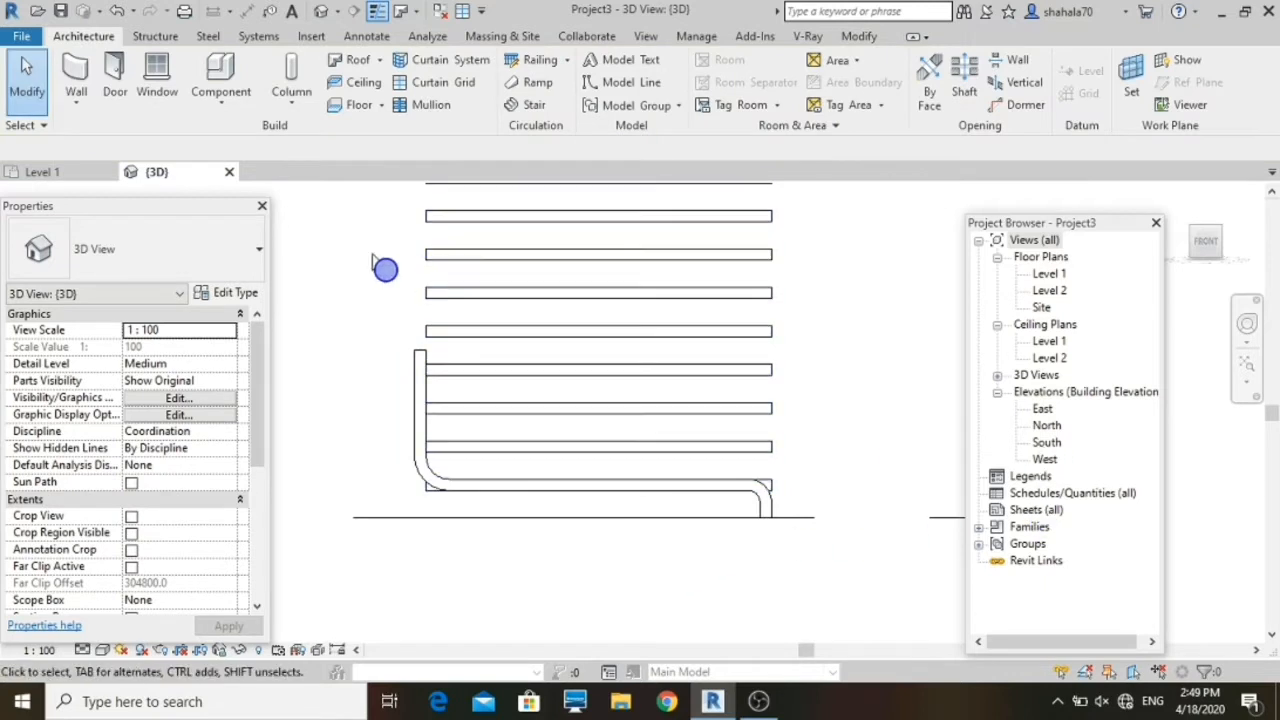
Step: In the East elevation, stretch the roof's stair-side edge over the lowest tread to an extrusion start of -300 mm
{"action": "double_click", "coordinate": [1042, 410]}
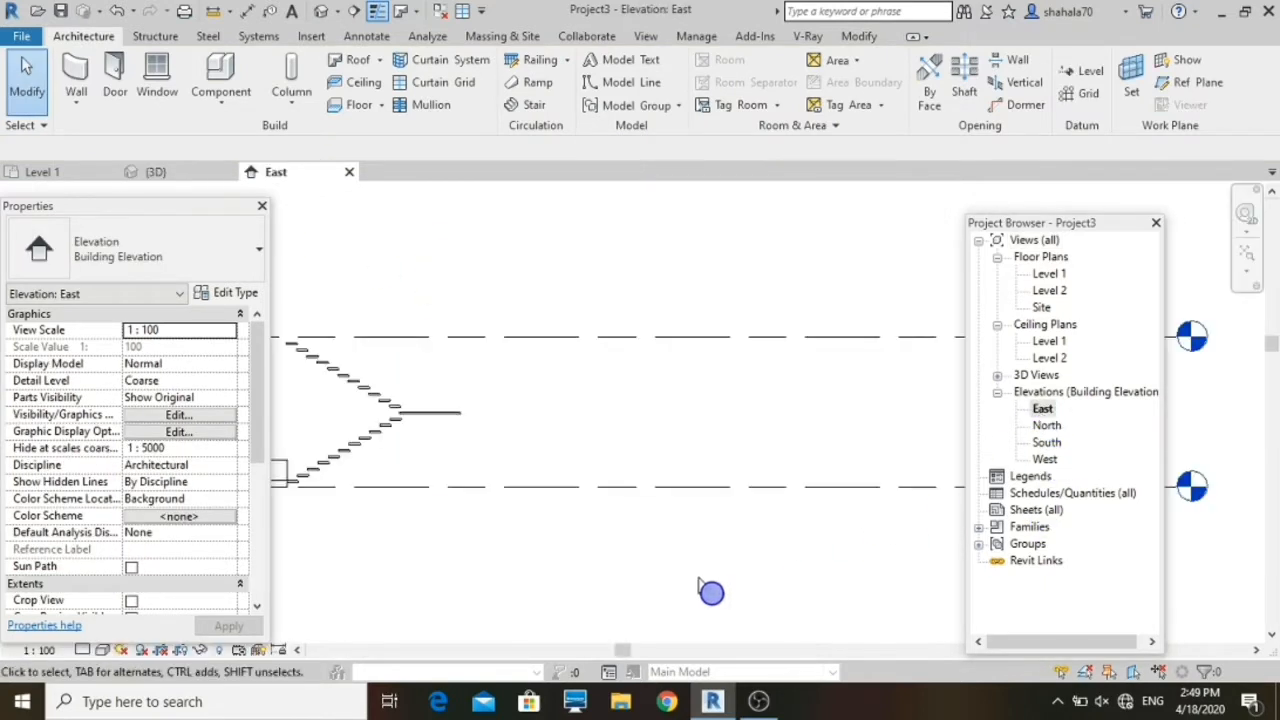
{"action": "scroll", "coordinate": [400, 580], "scroll_direction": "down", "scroll_amount": 2}
{"action": "scroll", "coordinate": [457, 523], "scroll_direction": "up", "scroll_amount": 6}
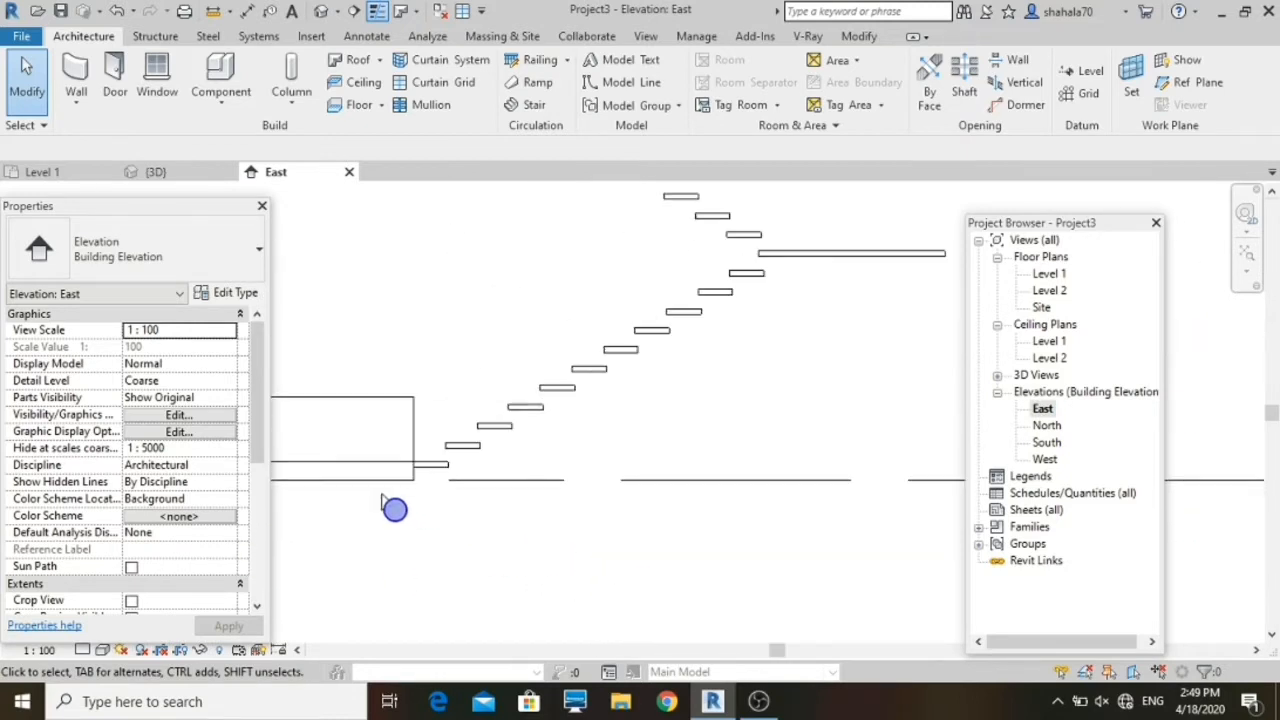
{"action": "left_click", "coordinate": [324, 436]}
{"action": "scroll", "coordinate": [380, 463], "scroll_direction": "up", "scroll_amount": 2}
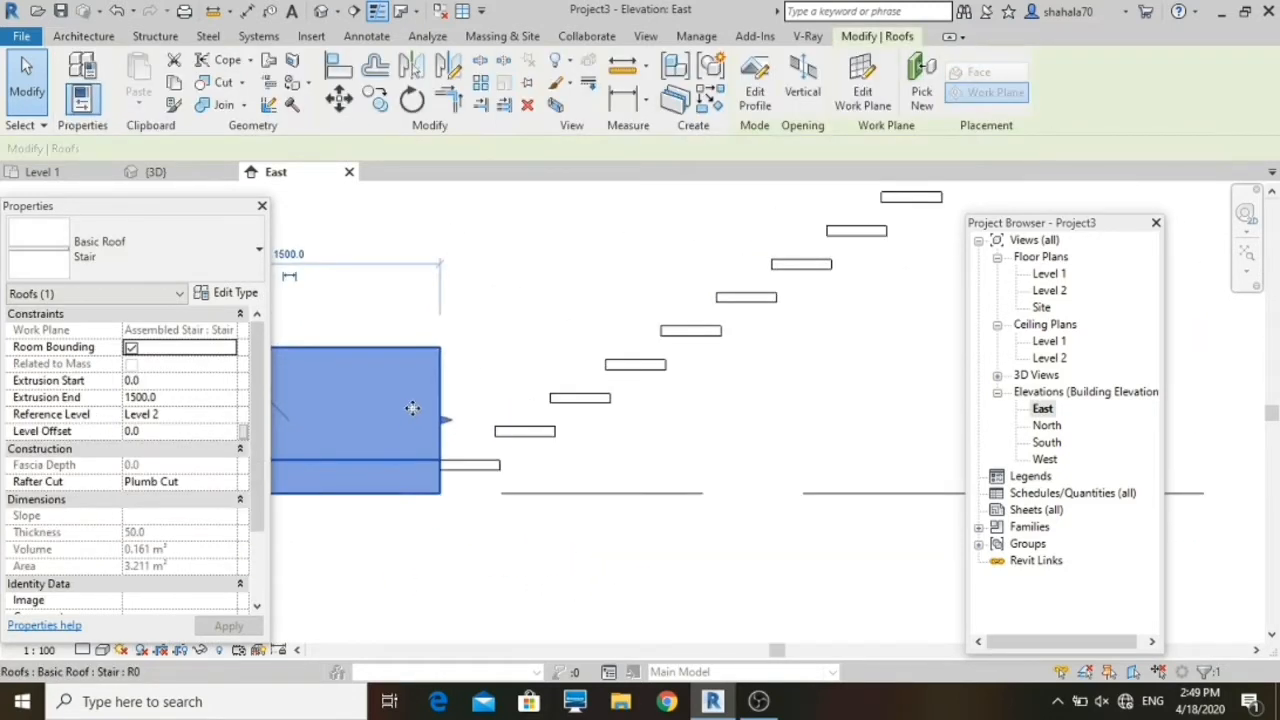
{"action": "left_click_drag", "start_coordinate": [457, 425], "coordinate": [503, 424]}
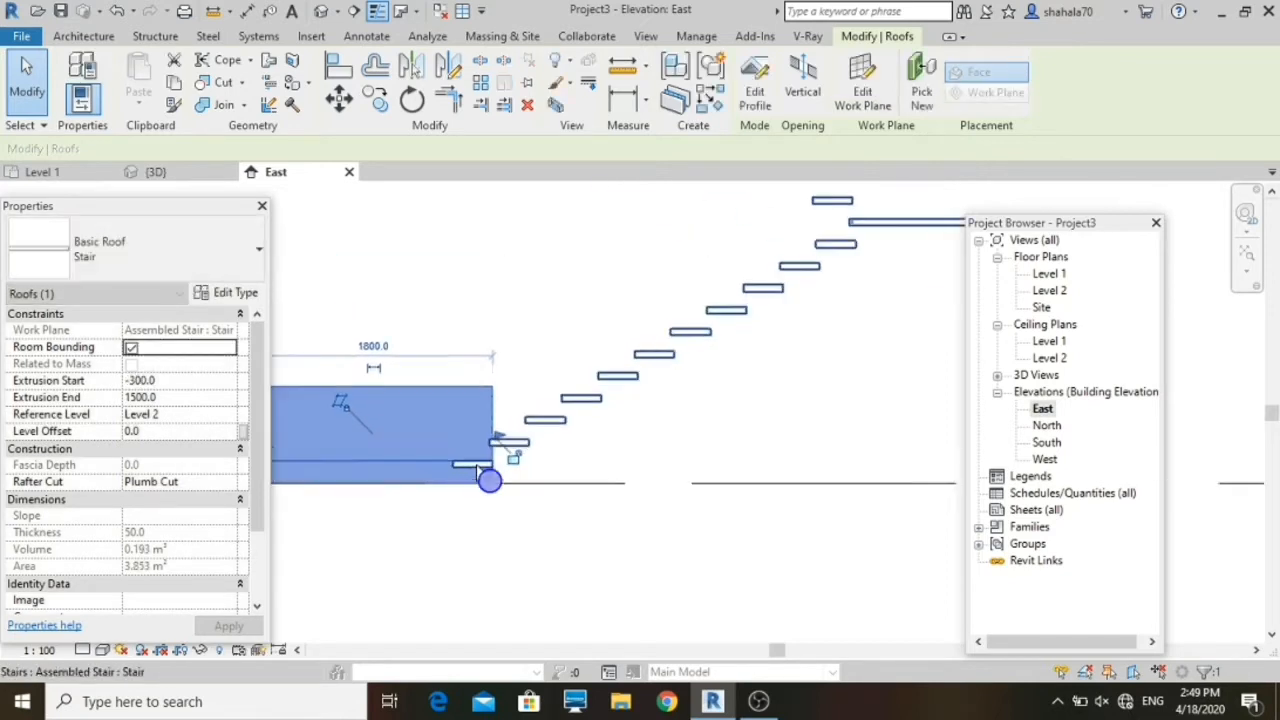
{"action": "scroll", "coordinate": [434, 480], "scroll_direction": "down", "scroll_amount": 2}
{"action": "scroll", "coordinate": [375, 500], "scroll_direction": "down", "scroll_amount": 2}
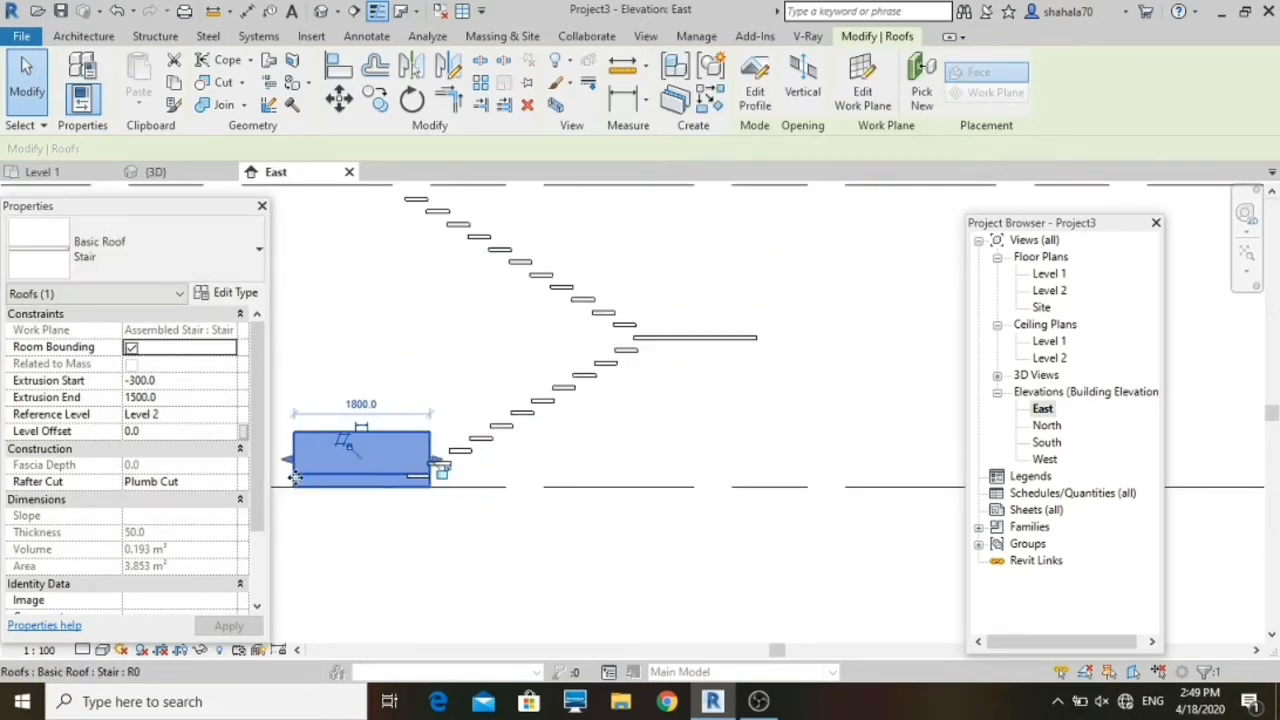
Step: Stretch the roof's outer edge inward to the lowest tread's outer edge, for an extrusion end of 0
{"action": "left_click_drag", "start_coordinate": [296, 476], "coordinate": [321, 472]}
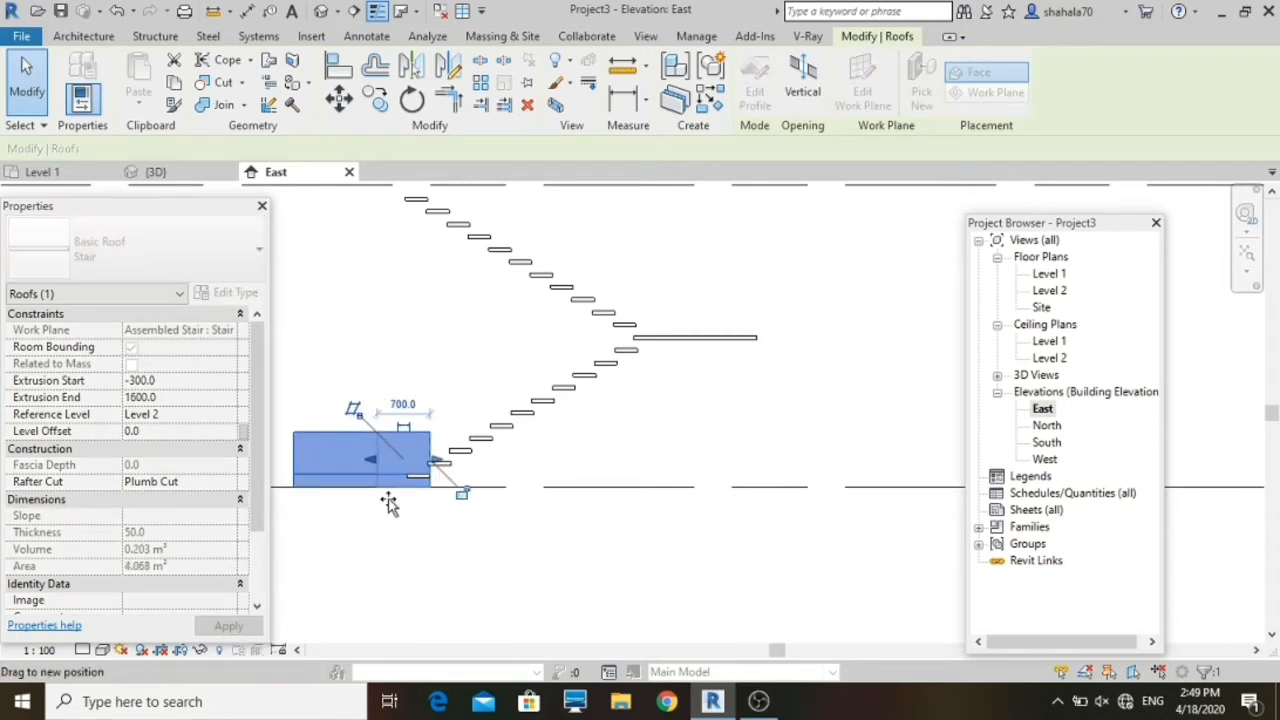
{"action": "left_click_drag", "start_coordinate": [389, 503], "coordinate": [429, 514]}
{"action": "scroll", "coordinate": [429, 490], "scroll_direction": "up", "scroll_amount": 6}
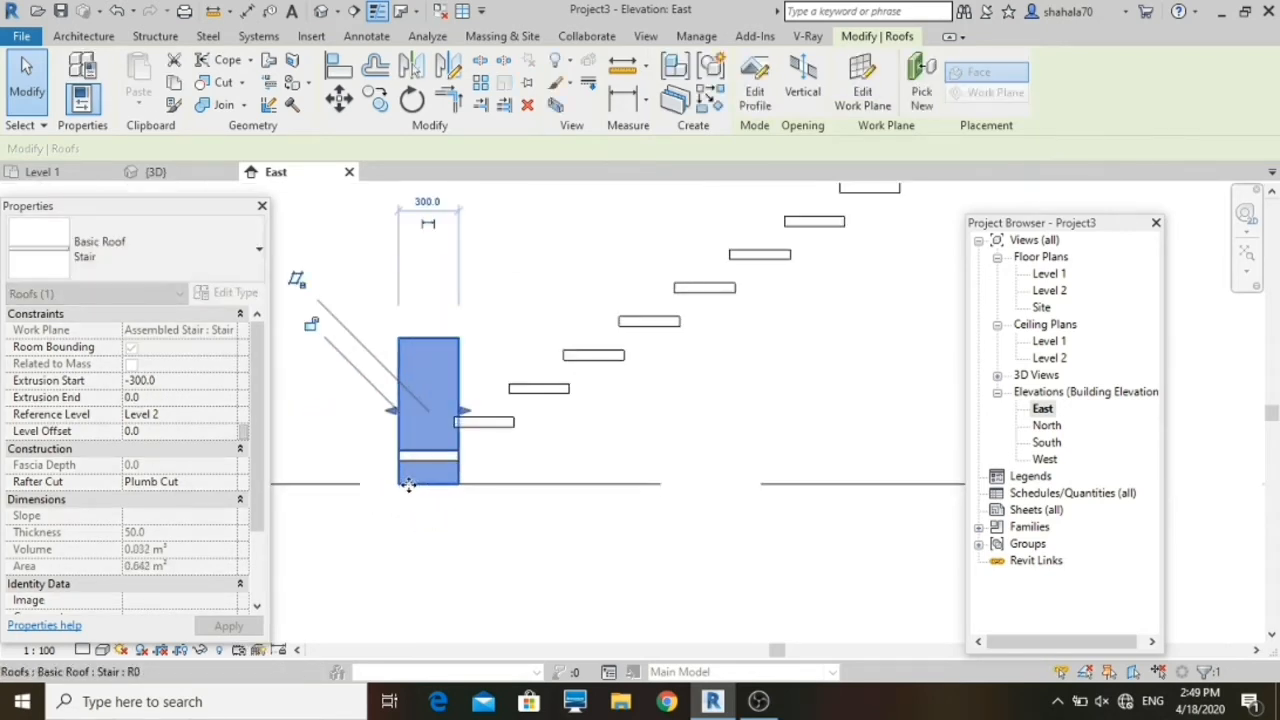
{"action": "scroll", "coordinate": [455, 405], "scroll_direction": "down", "scroll_amount": 4}
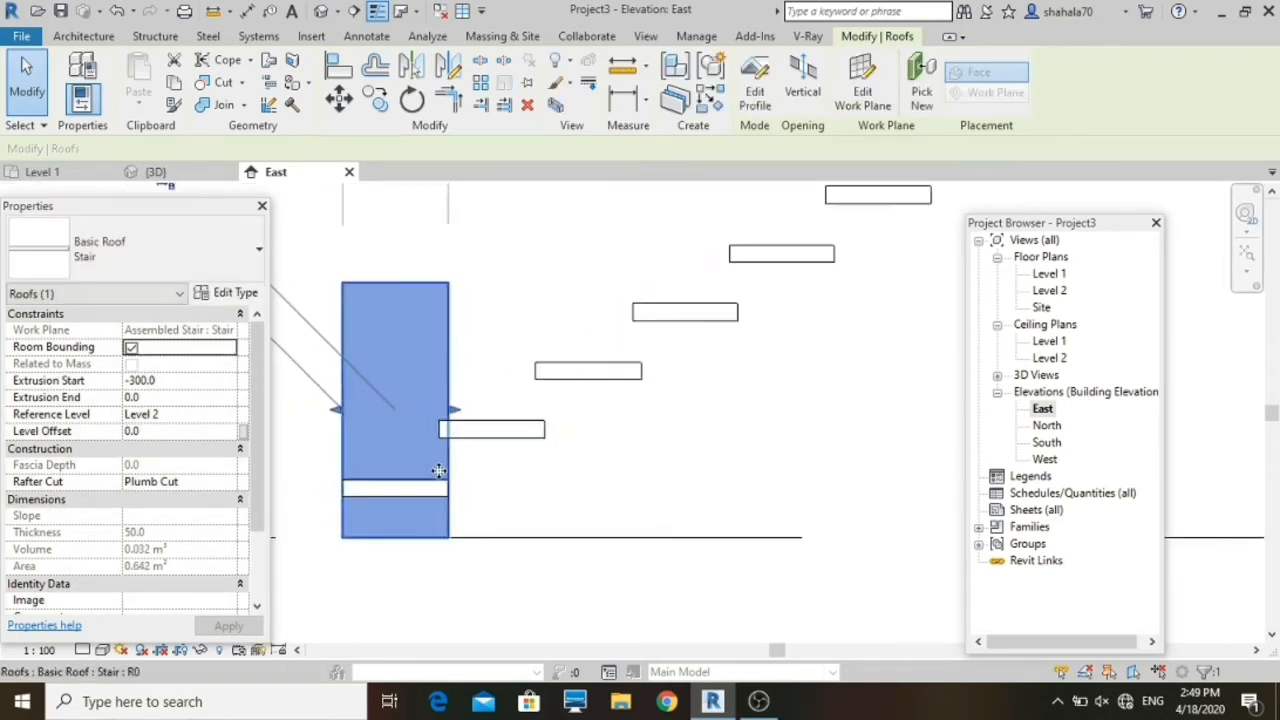
Step: Set the roof's width to 275 mm and realign its edges to the fronts of the two lowest treads, with extrusion start -275 and end 0
{"action": "left_click", "coordinate": [414, 261]}
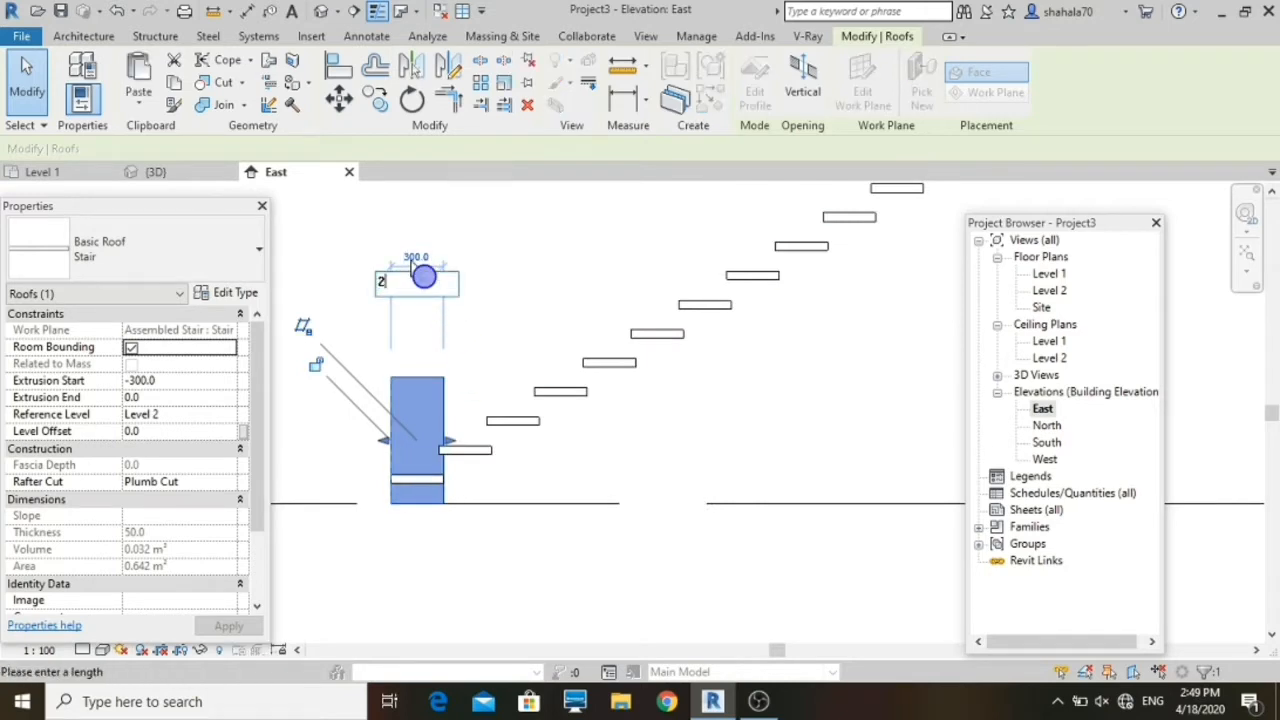
{"action": "type", "text": "275"}
{"action": "key", "text": "Return"}
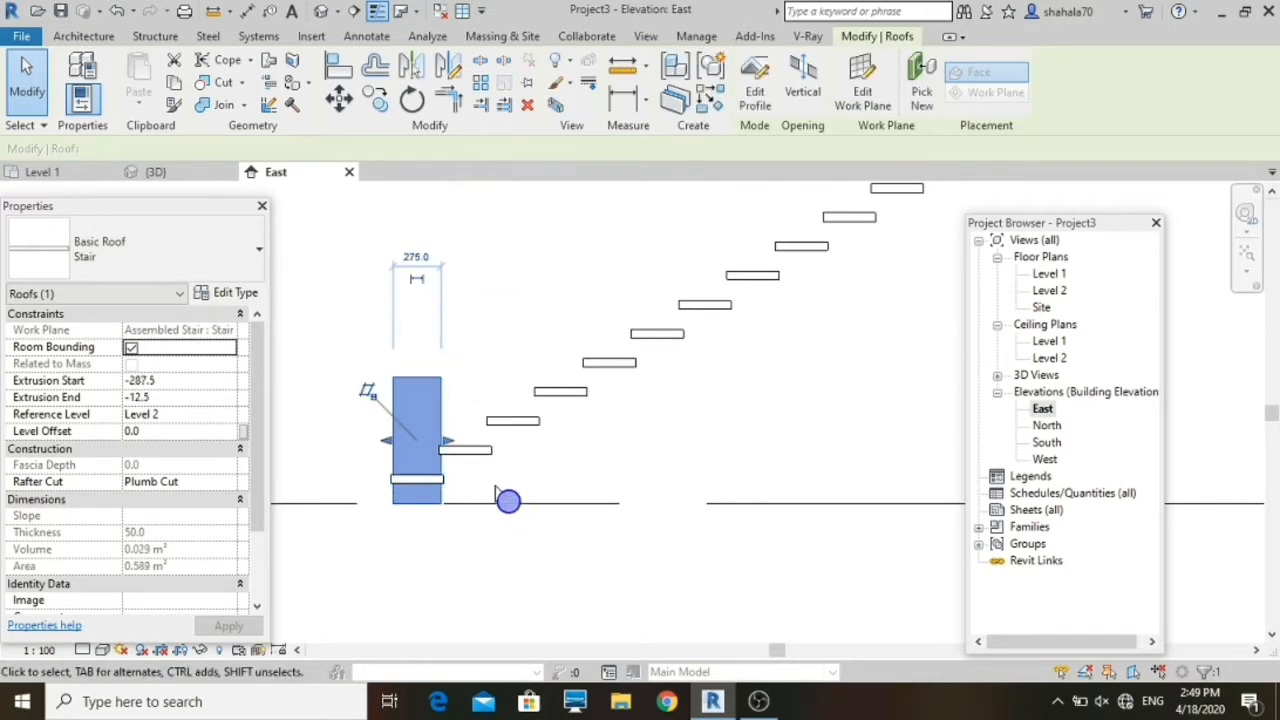
{"action": "scroll", "coordinate": [420, 490], "scroll_direction": "up", "scroll_amount": 5}
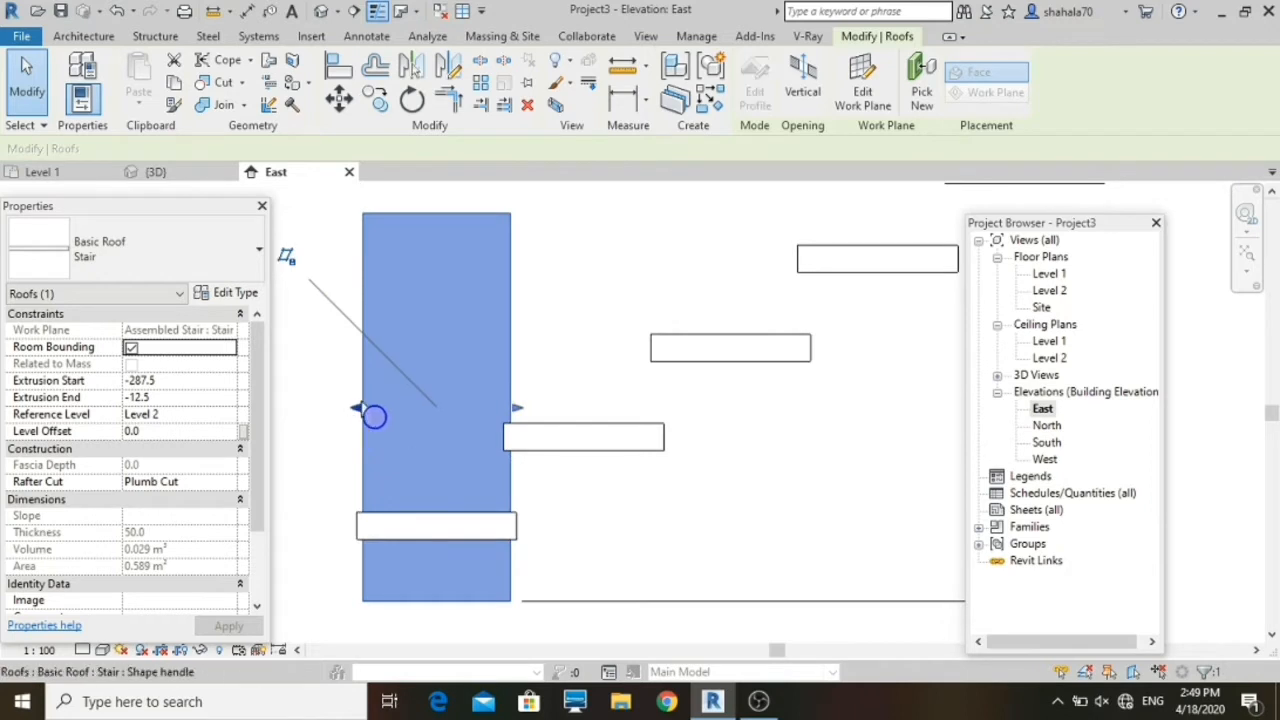
{"action": "left_click_drag", "start_coordinate": [374, 416], "coordinate": [351, 400]}
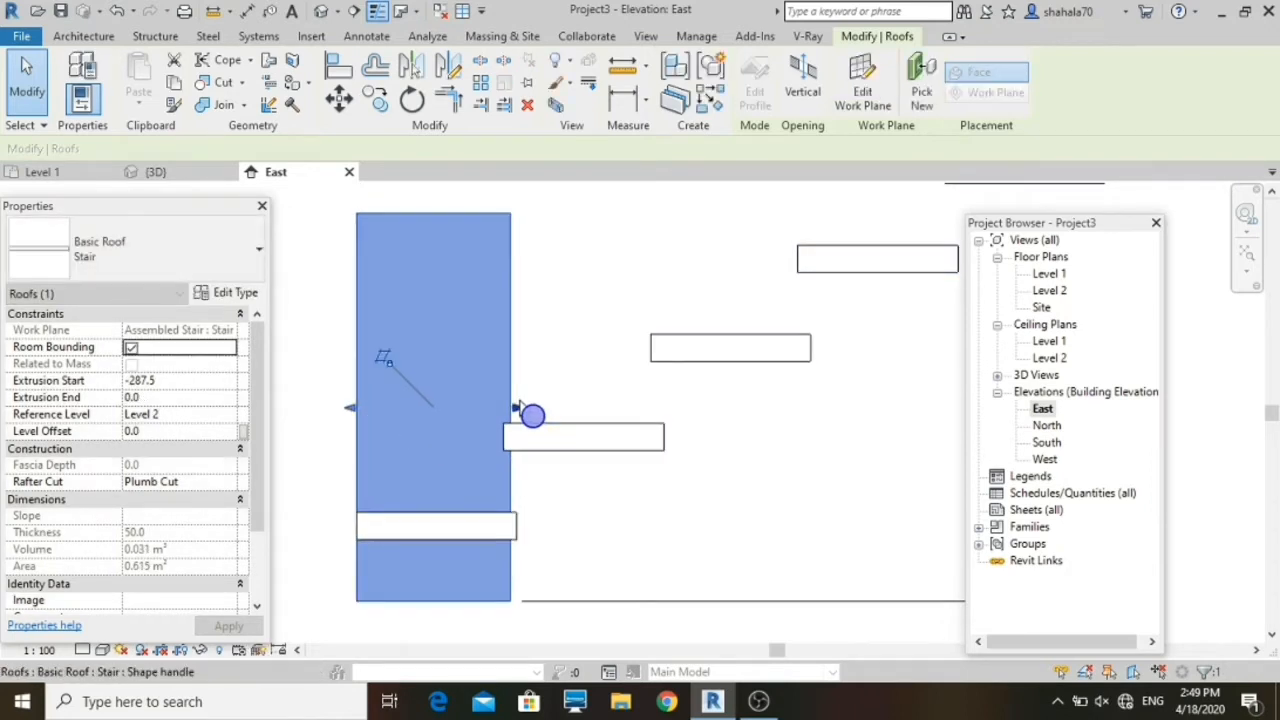
{"action": "left_click_drag", "start_coordinate": [513, 408], "coordinate": [502, 403]}
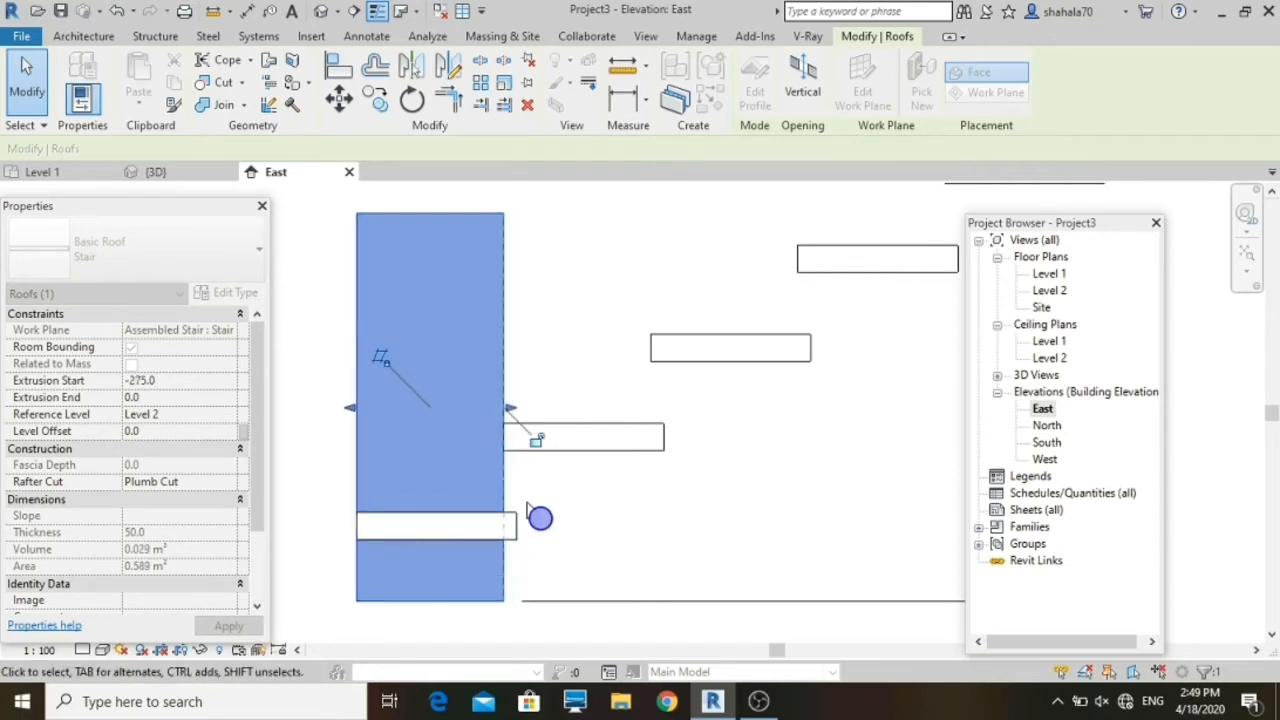
{"action": "scroll", "coordinate": [534, 520], "scroll_direction": "down", "scroll_amount": 3}
{"action": "scroll", "coordinate": [538, 533], "scroll_direction": "up", "scroll_amount": 3}
{"action": "left_click", "coordinate": [537, 531]}
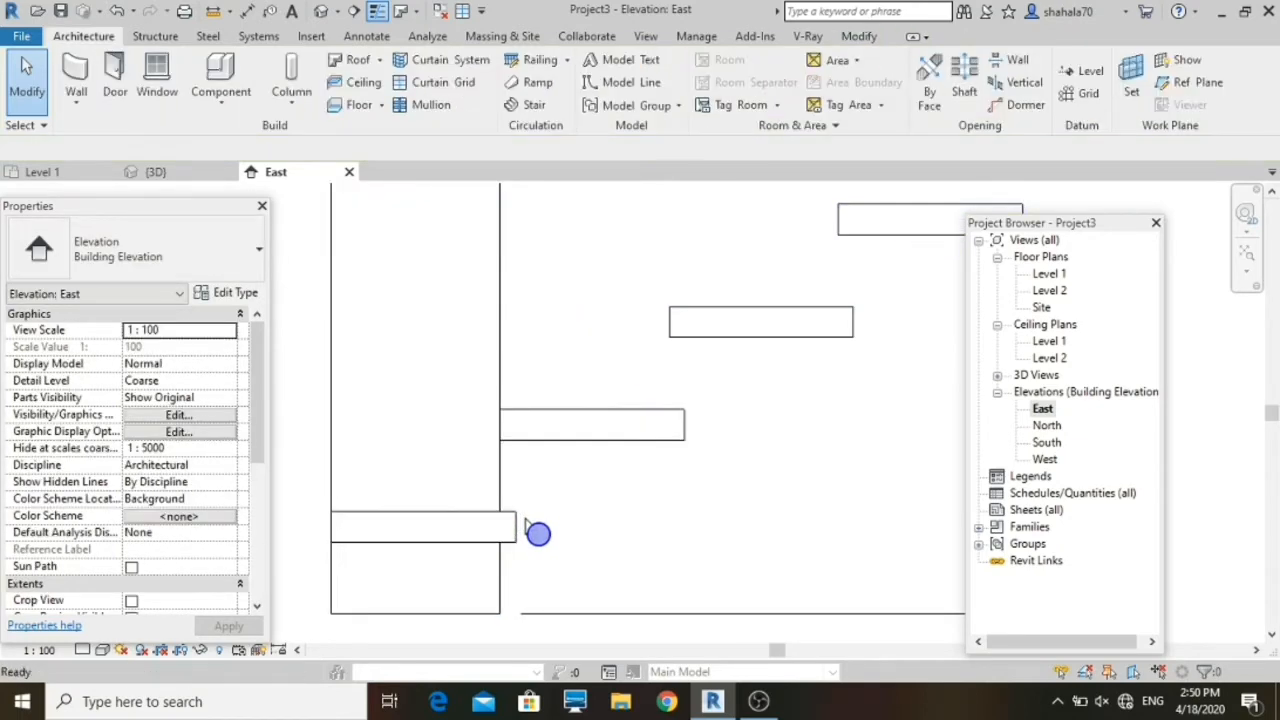
Step: Copy the roof five times from the lowest tread's lower outer corner onto every second tread up the lower flight, using multiple copies
{"action": "left_click", "coordinate": [340, 455]}
{"action": "scroll", "coordinate": [340, 455], "scroll_direction": "down", "scroll_amount": 2}
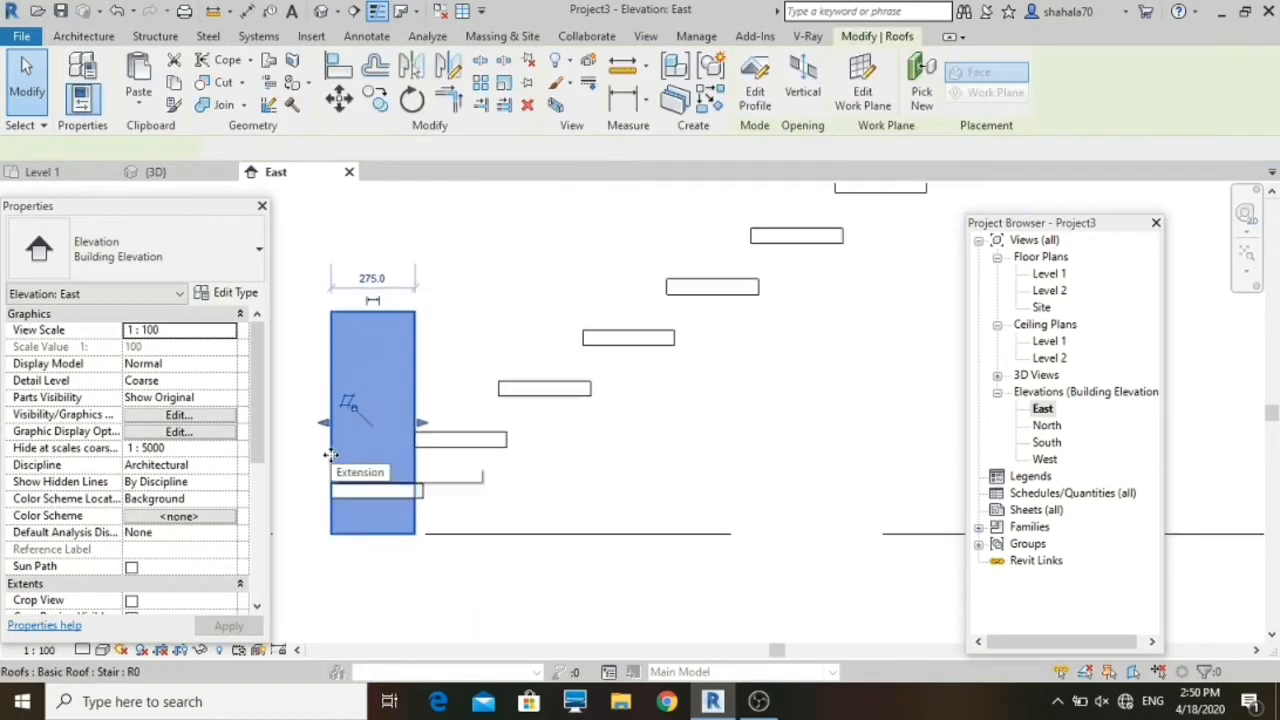
{"action": "key", "text": "c"}
{"action": "key", "text": "o"}
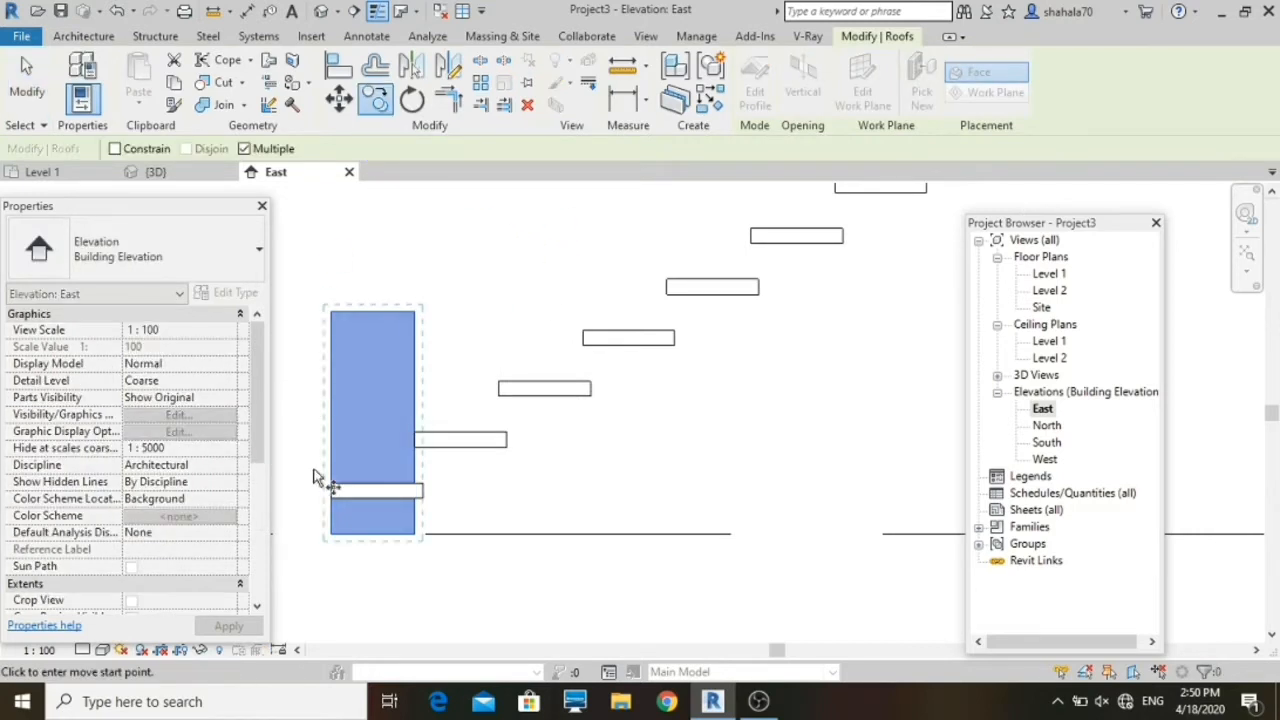
{"action": "scroll", "coordinate": [333, 498], "scroll_direction": "up", "scroll_amount": 3}
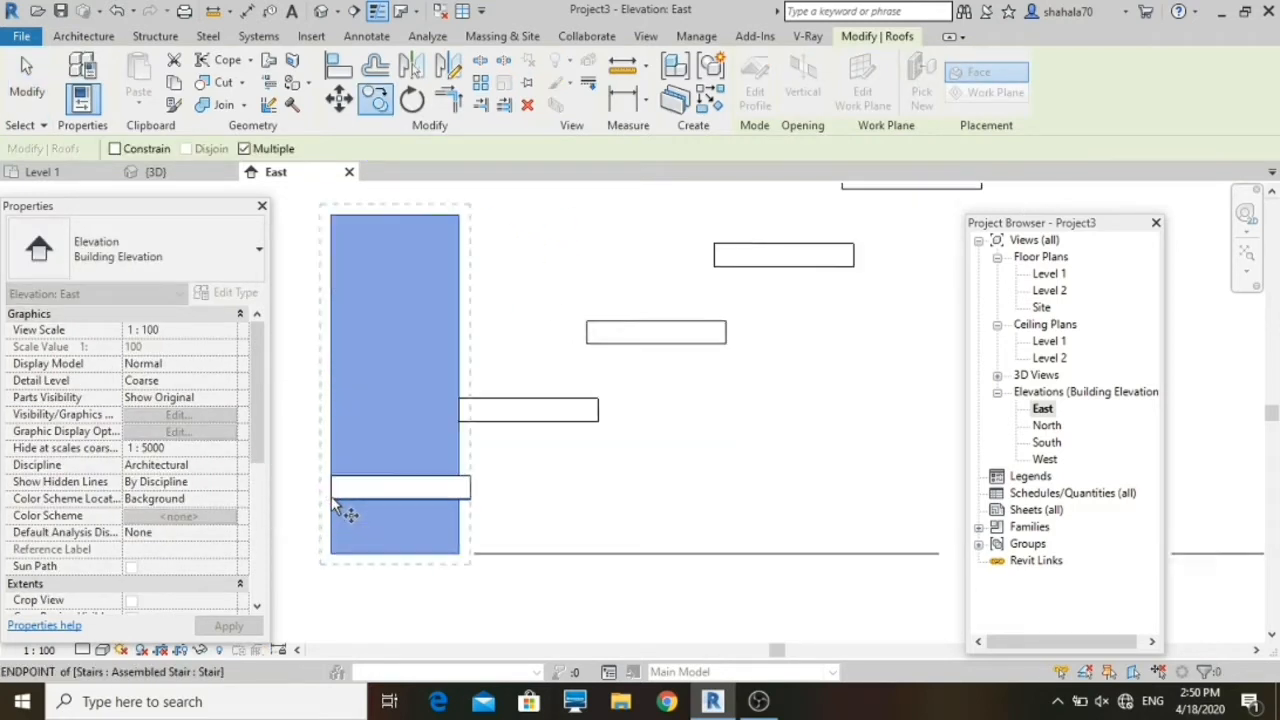
{"action": "left_click", "coordinate": [332, 497]}
{"action": "scroll", "coordinate": [331, 496], "scroll_direction": "down", "scroll_amount": 2}
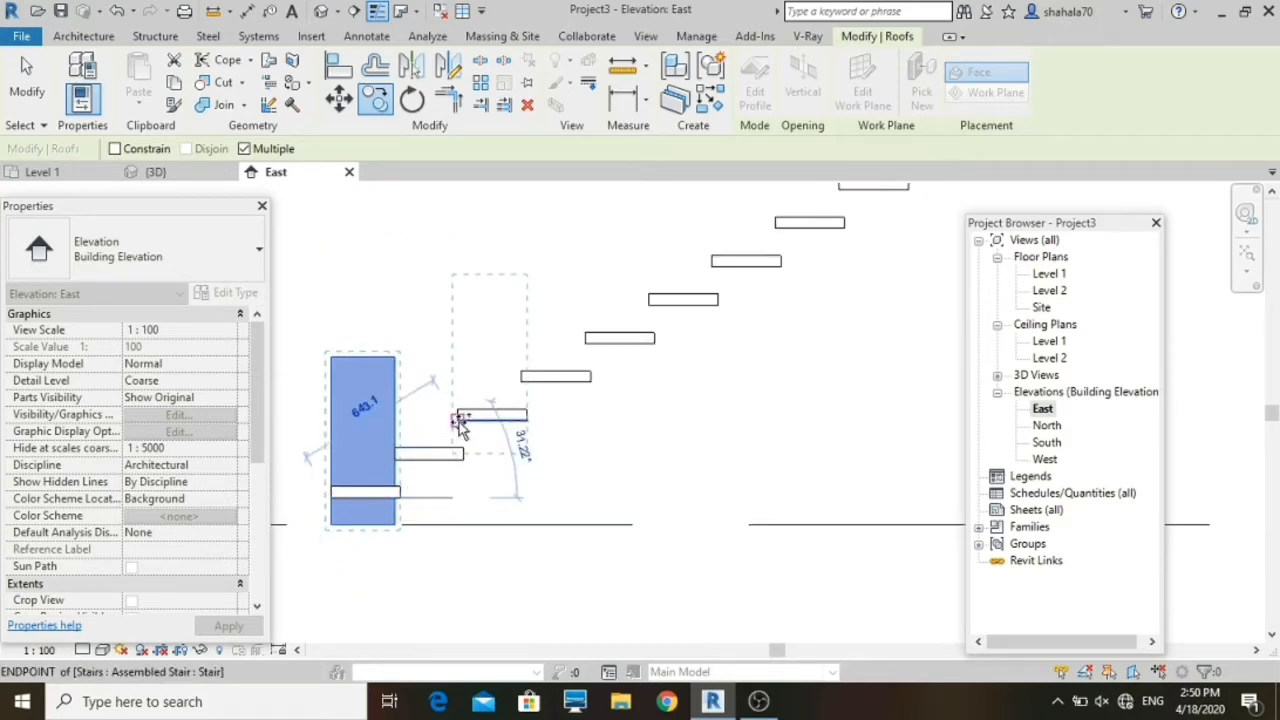
{"action": "scroll", "coordinate": [632, 316], "scroll_direction": "up", "scroll_amount": 4}
{"action": "scroll", "coordinate": [527, 441], "scroll_direction": "down", "scroll_amount": 3}
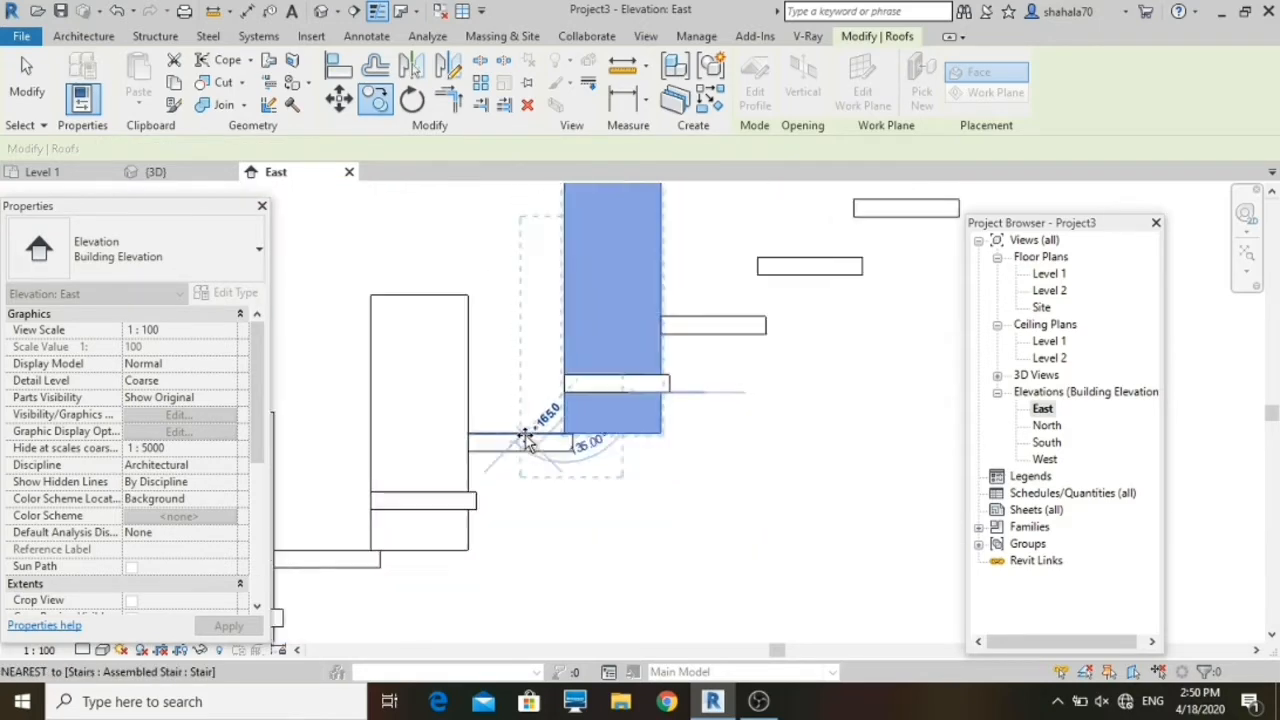
{"action": "scroll", "coordinate": [634, 450], "scroll_direction": "down", "scroll_amount": 1}
{"action": "scroll", "coordinate": [575, 405], "scroll_direction": "up", "scroll_amount": 4}
{"action": "scroll", "coordinate": [565, 440], "scroll_direction": "down", "scroll_amount": 3}
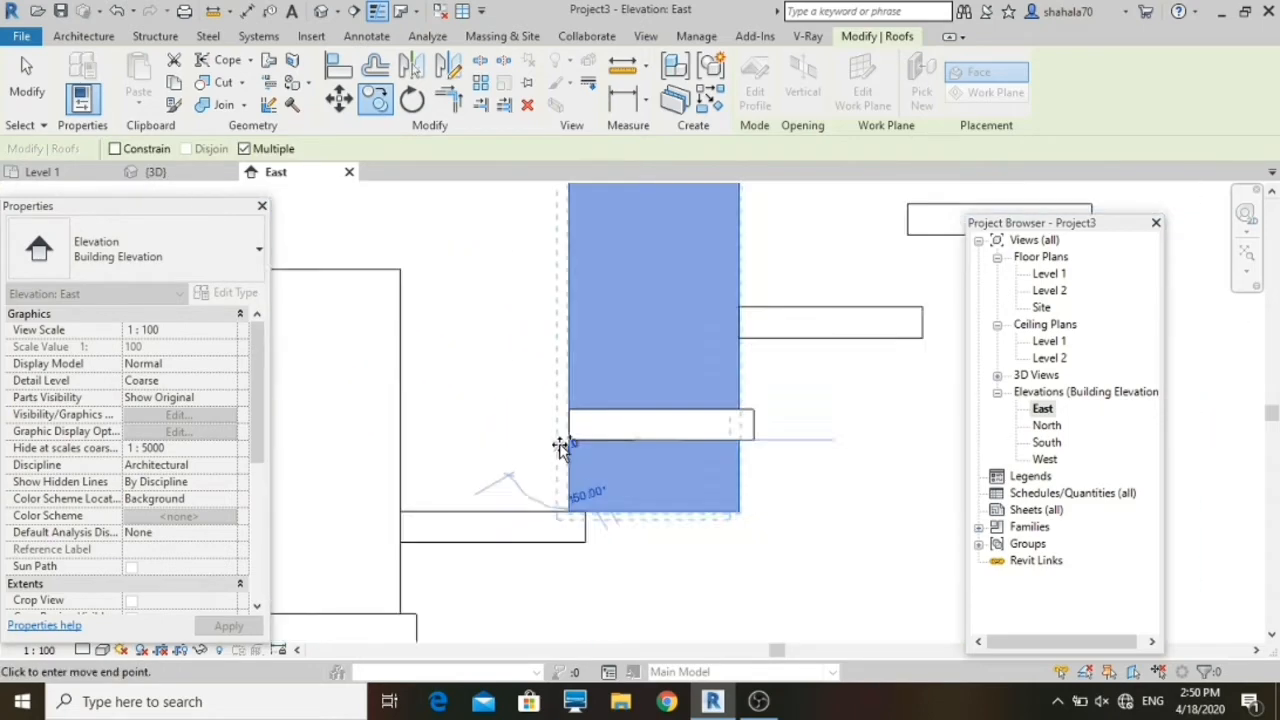
{"action": "scroll", "coordinate": [640, 380], "scroll_direction": "up", "scroll_amount": 2}
{"action": "scroll", "coordinate": [598, 370], "scroll_direction": "up", "scroll_amount": 2}
{"action": "scroll", "coordinate": [577, 434], "scroll_direction": "down", "scroll_amount": 4}
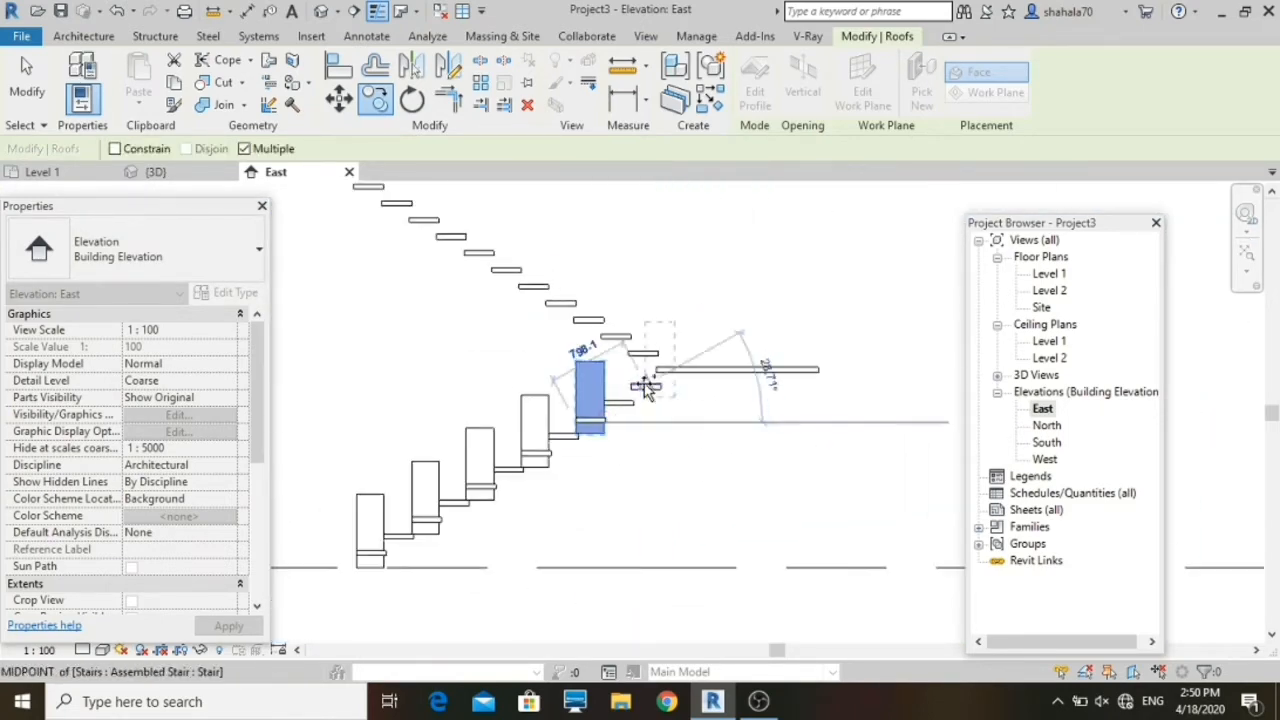
{"action": "scroll", "coordinate": [649, 386], "scroll_direction": "up", "scroll_amount": 3}
{"action": "left_click", "coordinate": [634, 390]}
{"action": "scroll", "coordinate": [672, 438], "scroll_direction": "down", "scroll_amount": 4}
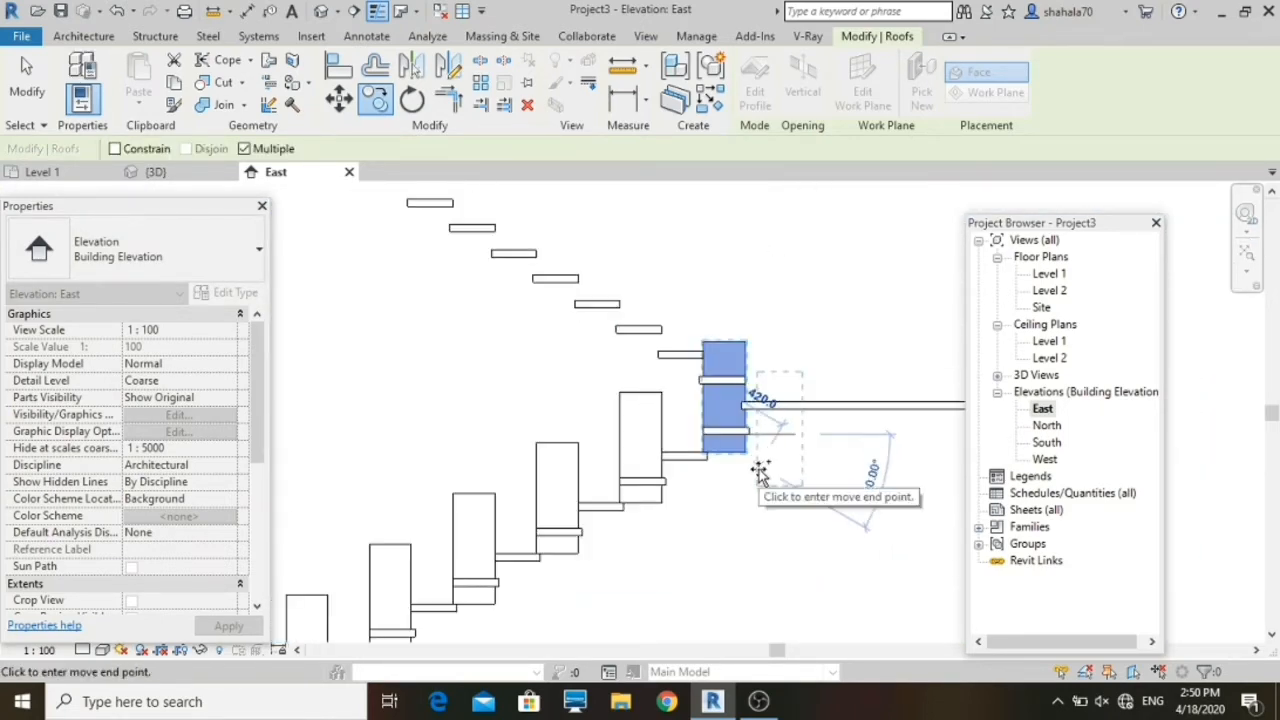
{"action": "key", "text": "Escape"}
{"action": "key", "text": "Escape"}
{"action": "scroll", "coordinate": [757, 471], "scroll_direction": "down", "scroll_amount": 3}
{"action": "scroll", "coordinate": [690, 553], "scroll_direction": "up", "scroll_amount": 2}
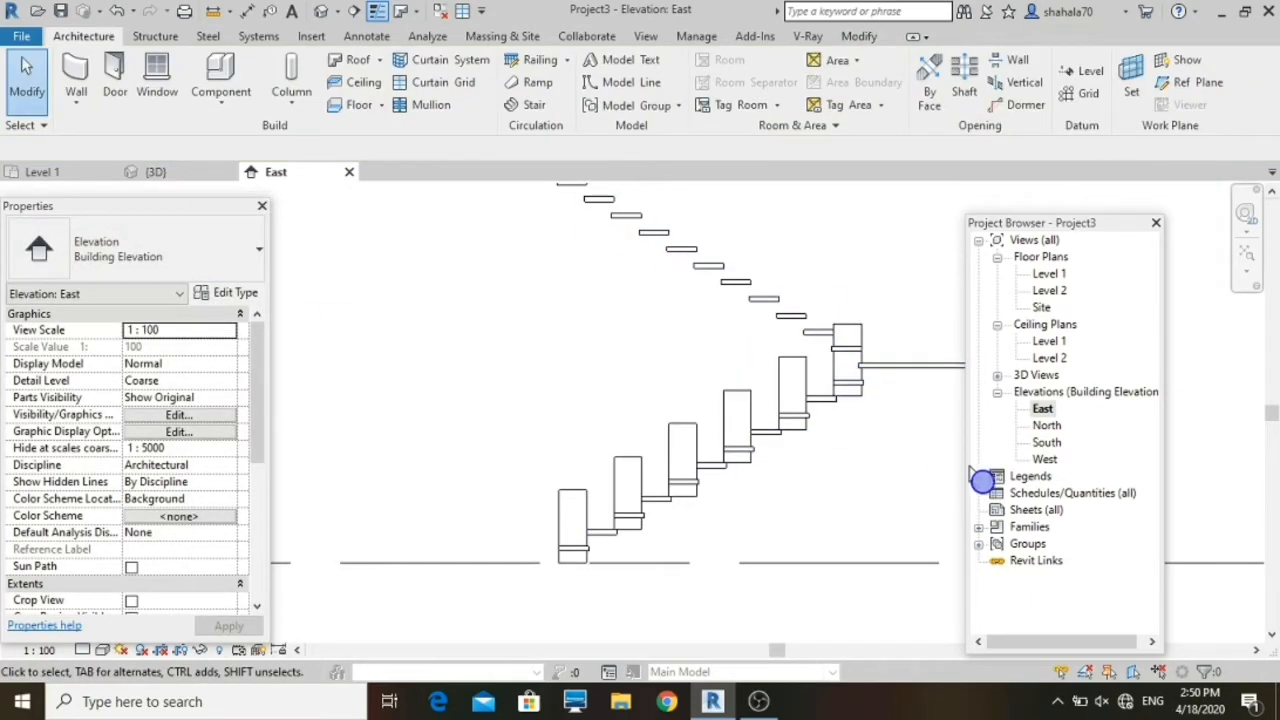
Step: In the South elevation, edit the second roof's profile and extend its right vertical leg down to the base level line
{"action": "double_click", "coordinate": [1047, 442]}
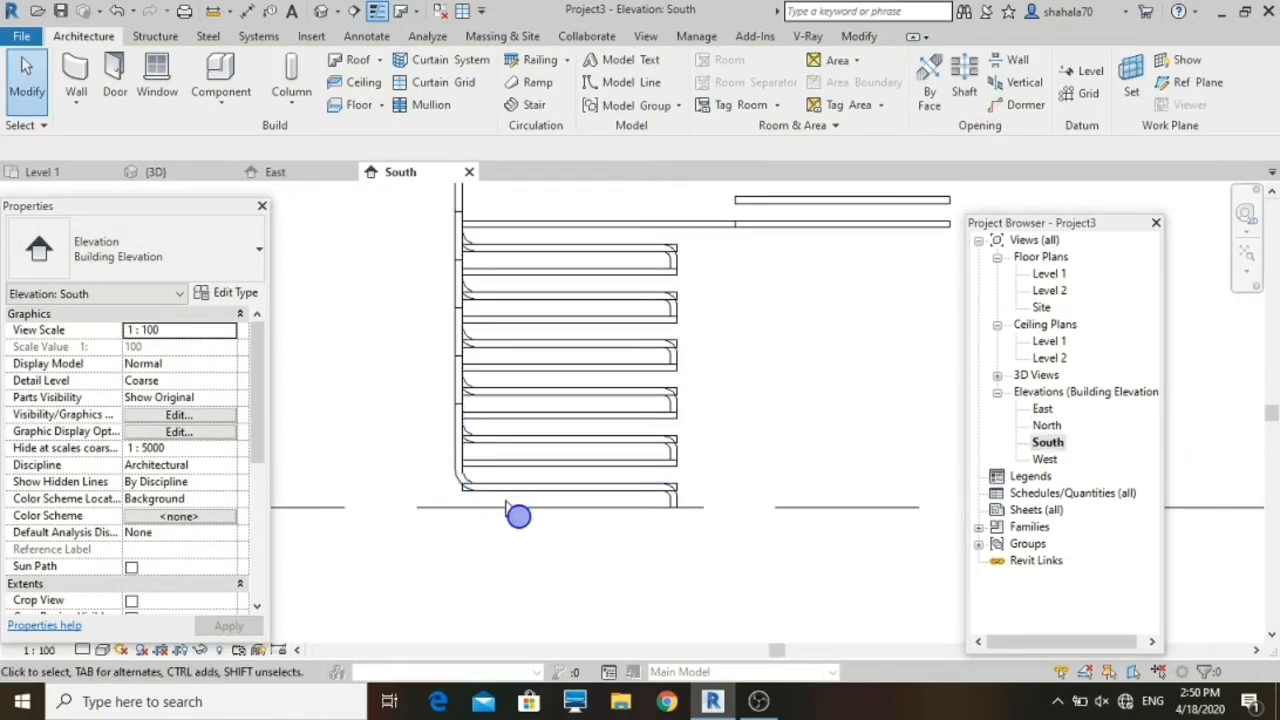
{"action": "left_click", "coordinate": [578, 460]}
{"action": "left_click", "coordinate": [754, 110]}
{"action": "scroll", "coordinate": [700, 470], "scroll_direction": "up", "scroll_amount": 3}
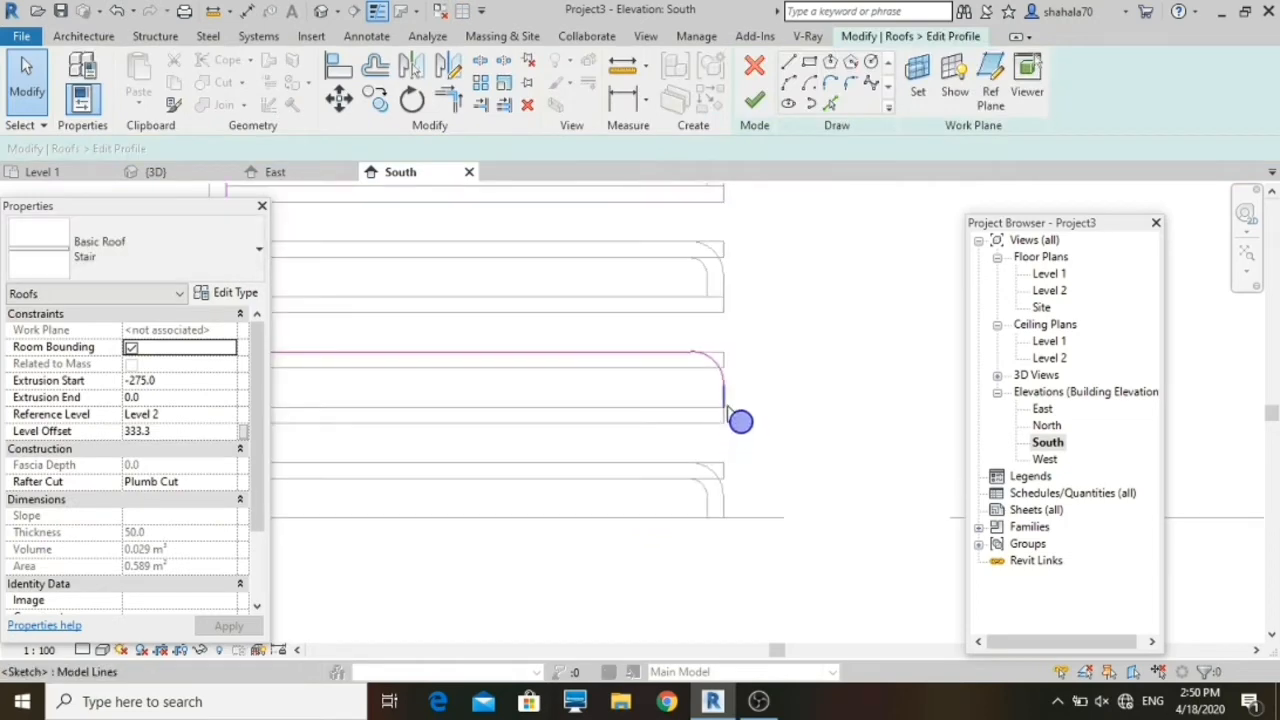
{"action": "left_click", "coordinate": [723, 398]}
{"action": "left_click_drag", "start_coordinate": [725, 409], "coordinate": [723, 517]}
{"action": "left_click", "coordinate": [755, 101]}
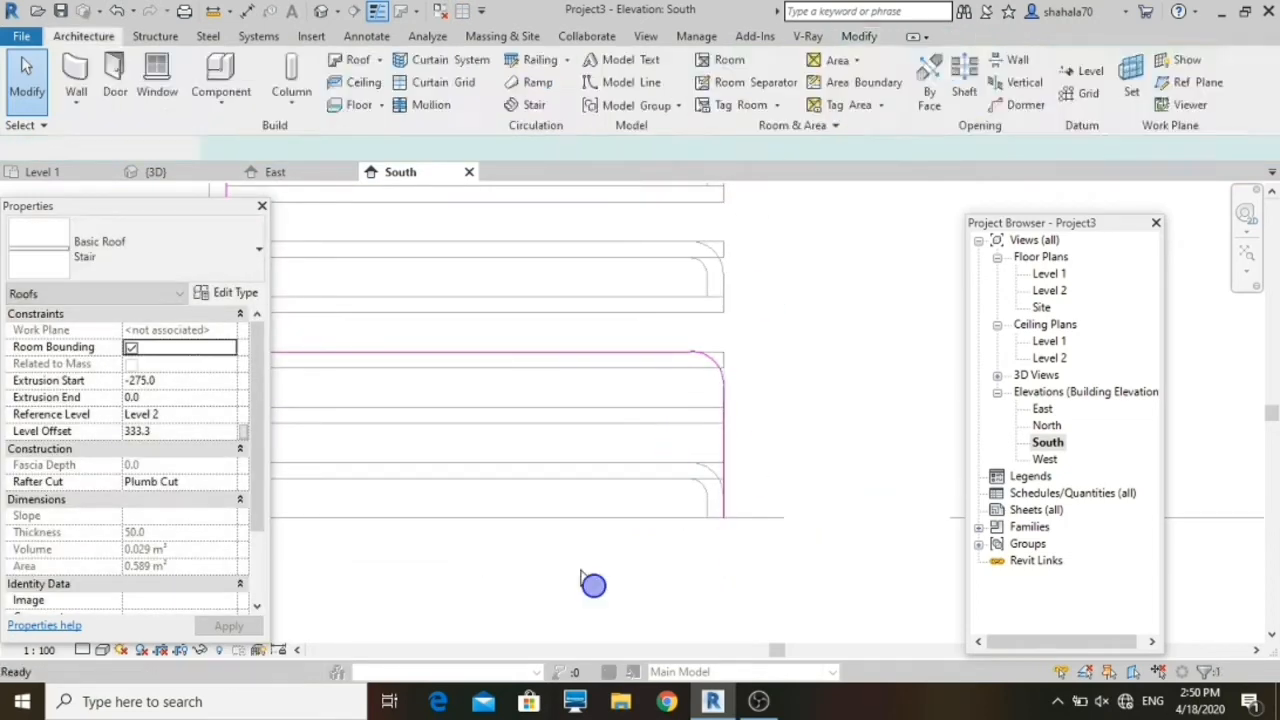
Step: Edit the third roof's profile, extend its right vertical leg down to the base level line, and finish the sketch
{"action": "middle_click_drag", "start_coordinate": [692, 338], "coordinate": [582, 538]}
{"action": "left_click", "coordinate": [623, 486]}
{"action": "left_click", "coordinate": [654, 434]}
{"action": "left_click", "coordinate": [606, 478]}
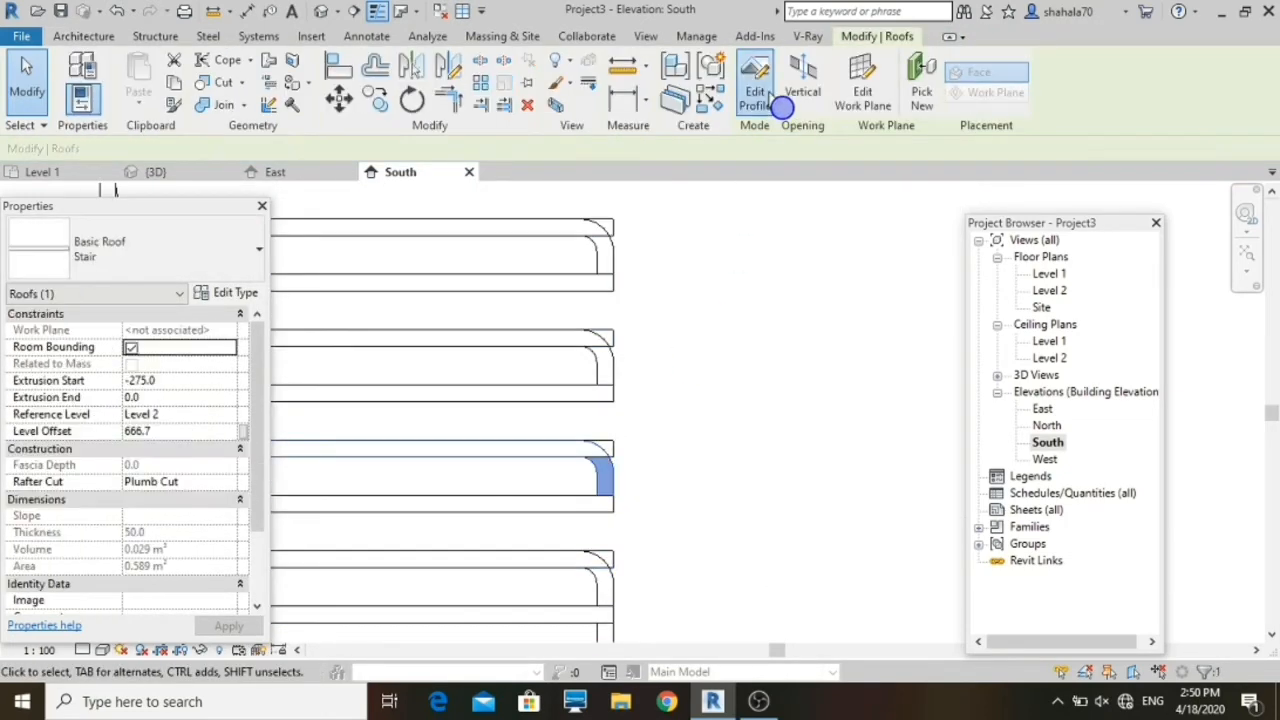
{"action": "left_click", "coordinate": [756, 91]}
{"action": "scroll", "coordinate": [516, 597], "scroll_direction": "up", "scroll_amount": 2}
{"action": "left_click", "coordinate": [667, 408]}
{"action": "left_click_drag", "start_coordinate": [667, 408], "coordinate": [665, 590]}
{"action": "left_click", "coordinate": [755, 101]}
Step: Lengthen the right vertical leg of the fourth roof's profile to the base level line and finish the edit
{"action": "scroll", "coordinate": [671, 298], "scroll_direction": "up", "scroll_amount": 1}
{"action": "middle_click_drag", "start_coordinate": [671, 298], "coordinate": [651, 365]}
{"action": "left_click", "coordinate": [651, 366]}
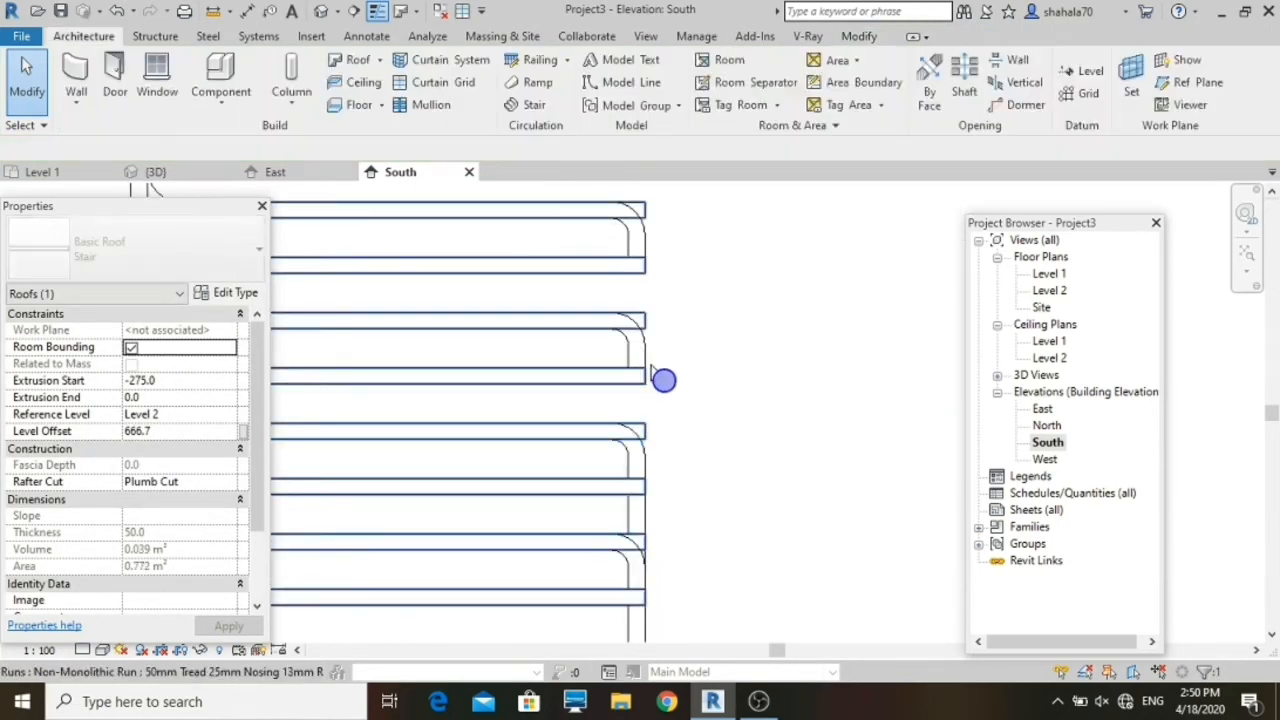
{"action": "left_click", "coordinate": [629, 346]}
{"action": "scroll", "coordinate": [638, 391], "scroll_direction": "down", "scroll_amount": 2}
{"action": "left_click", "coordinate": [753, 88]}
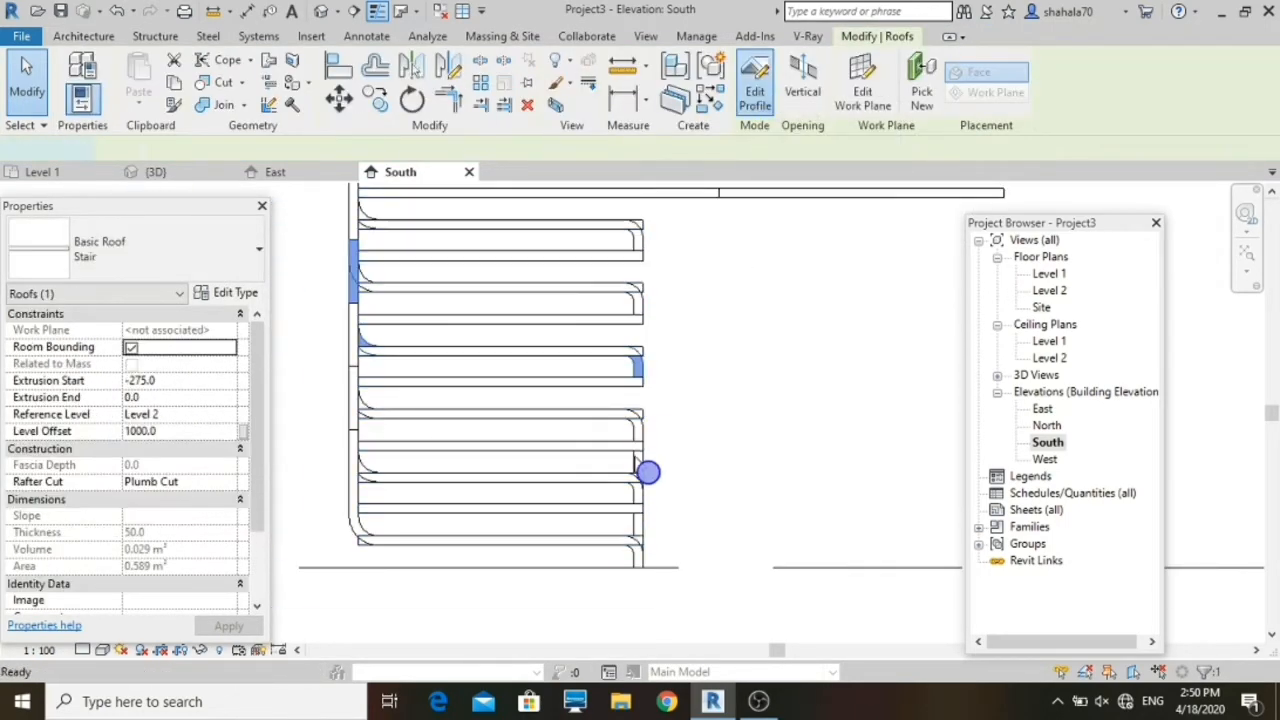
{"action": "scroll", "coordinate": [634, 456], "scroll_direction": "up", "scroll_amount": 2}
{"action": "left_click", "coordinate": [649, 298]}
{"action": "left_click", "coordinate": [649, 312]}
{"action": "mouse_move", "coordinate": [647, 327]}
{"action": "left_mouse_down"}
{"action": "mouse_move", "coordinate": [649, 431]}
{"action": "mouse_move", "coordinate": [633, 482]}
{"action": "left_mouse_up"}
{"action": "scroll", "coordinate": [643, 432], "scroll_direction": "down", "scroll_amount": 2}
{"action": "left_click_drag", "start_coordinate": [645, 530], "coordinate": [658, 556]}
{"action": "scroll", "coordinate": [698, 337], "scroll_direction": "up", "scroll_amount": 2}
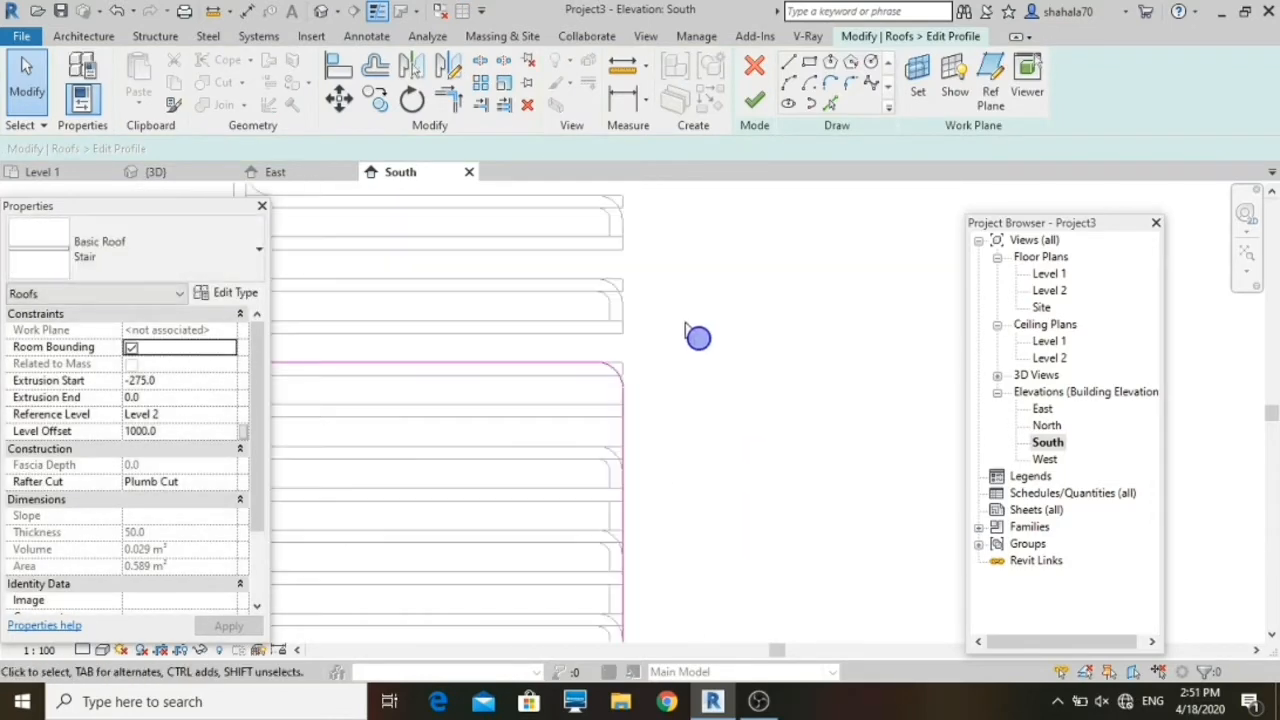
{"action": "left_click", "coordinate": [753, 105]}
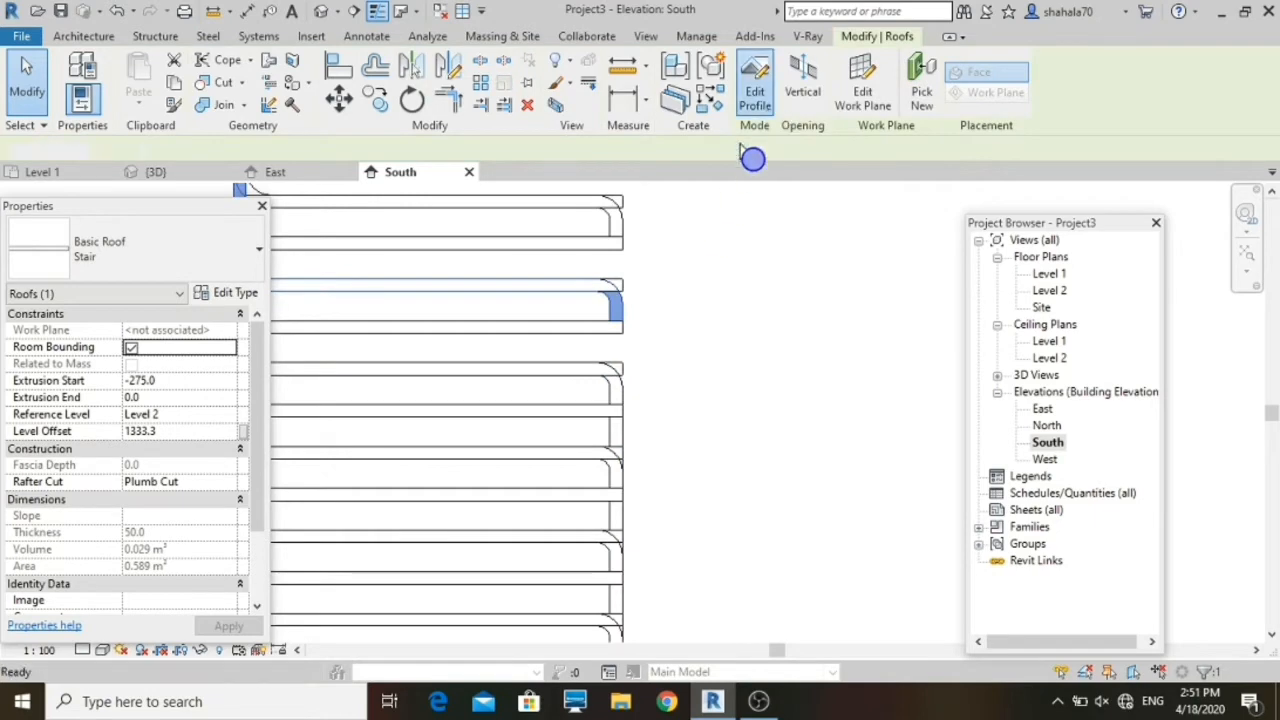
Step: Edit the fifth roof's profile so its right vertical leg reaches the base level line, and finish the sketch
{"action": "left_click", "coordinate": [755, 85]}
{"action": "left_click", "coordinate": [651, 269]}
{"action": "scroll", "coordinate": [653, 276], "scroll_direction": "up", "scroll_amount": 3}
{"action": "left_click_drag", "start_coordinate": [647, 266], "coordinate": [643, 350]}
{"action": "scroll", "coordinate": [643, 300], "scroll_direction": "down", "scroll_amount": 2}
{"action": "left_click_drag", "start_coordinate": [641, 500], "coordinate": [640, 500]}
{"action": "scroll", "coordinate": [640, 500], "scroll_direction": "down", "scroll_amount": 2}
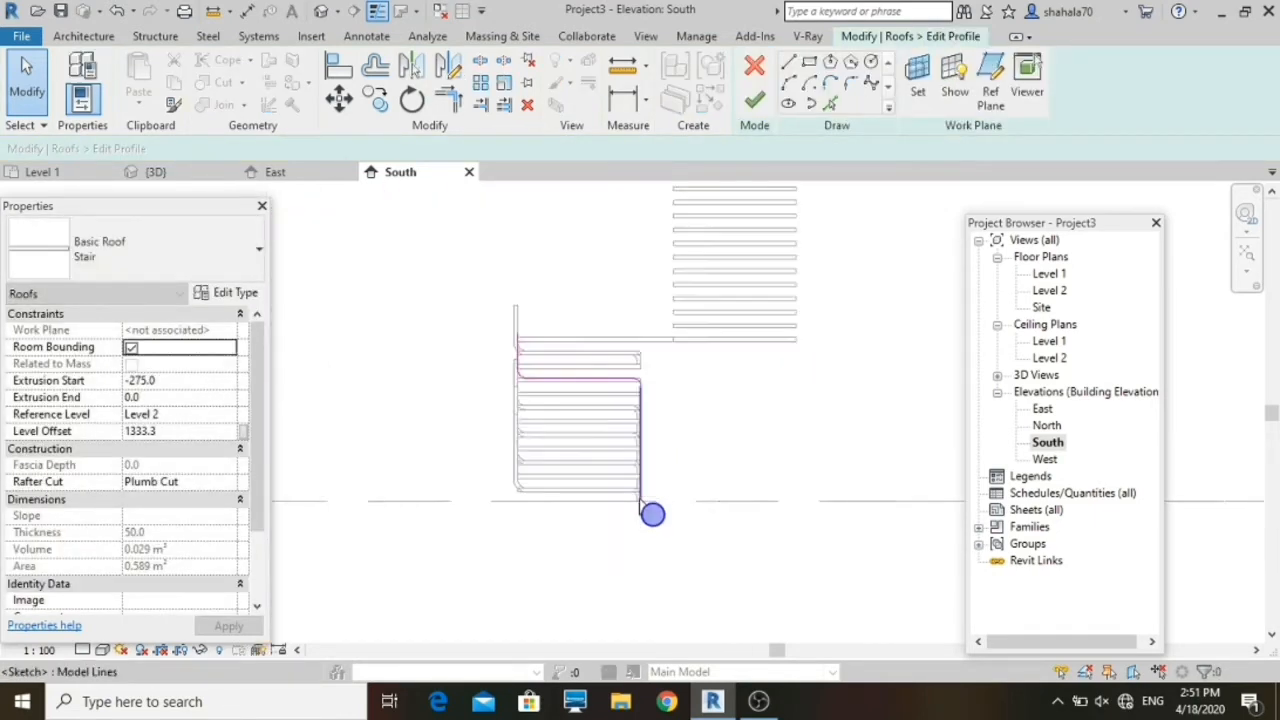
{"action": "scroll", "coordinate": [670, 340], "scroll_direction": "up", "scroll_amount": 2}
{"action": "left_click", "coordinate": [753, 99]}
Step: Extend the right vertical leg of the topmost roof's profile to the base level line, finish it, and view the stair in 3D
{"action": "scroll", "coordinate": [554, 512], "scroll_direction": "up", "scroll_amount": 1}
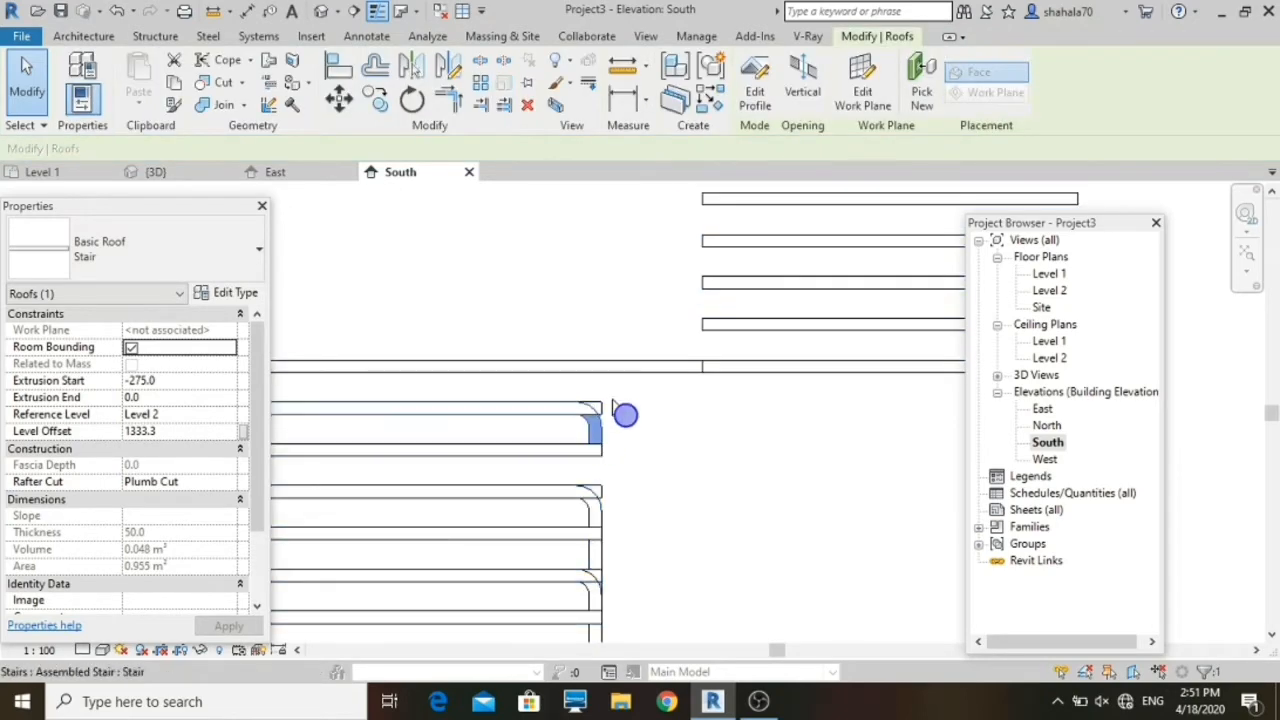
{"action": "scroll", "coordinate": [623, 414], "scroll_direction": "down", "scroll_amount": 2}
{"action": "left_click", "coordinate": [755, 85]}
{"action": "scroll", "coordinate": [651, 431], "scroll_direction": "up", "scroll_amount": 2}
{"action": "left_click", "coordinate": [563, 403]}
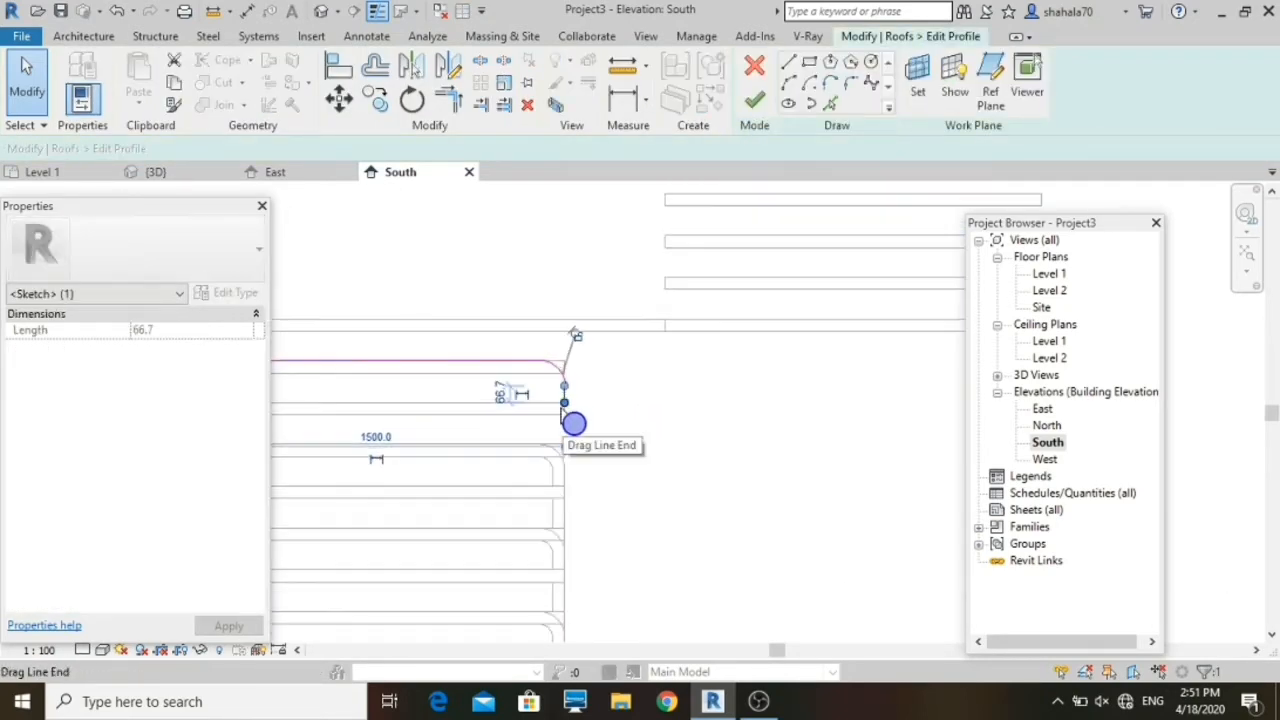
{"action": "mouse_move", "coordinate": [563, 407]}
{"action": "left_mouse_down"}
{"action": "mouse_move", "coordinate": [552, 486]}
{"action": "mouse_move", "coordinate": [623, 417]}
{"action": "mouse_move", "coordinate": [622, 537]}
{"action": "mouse_move", "coordinate": [609, 529]}
{"action": "left_mouse_up"}
{"action": "scroll", "coordinate": [621, 416], "scroll_direction": "down", "scroll_amount": 4}
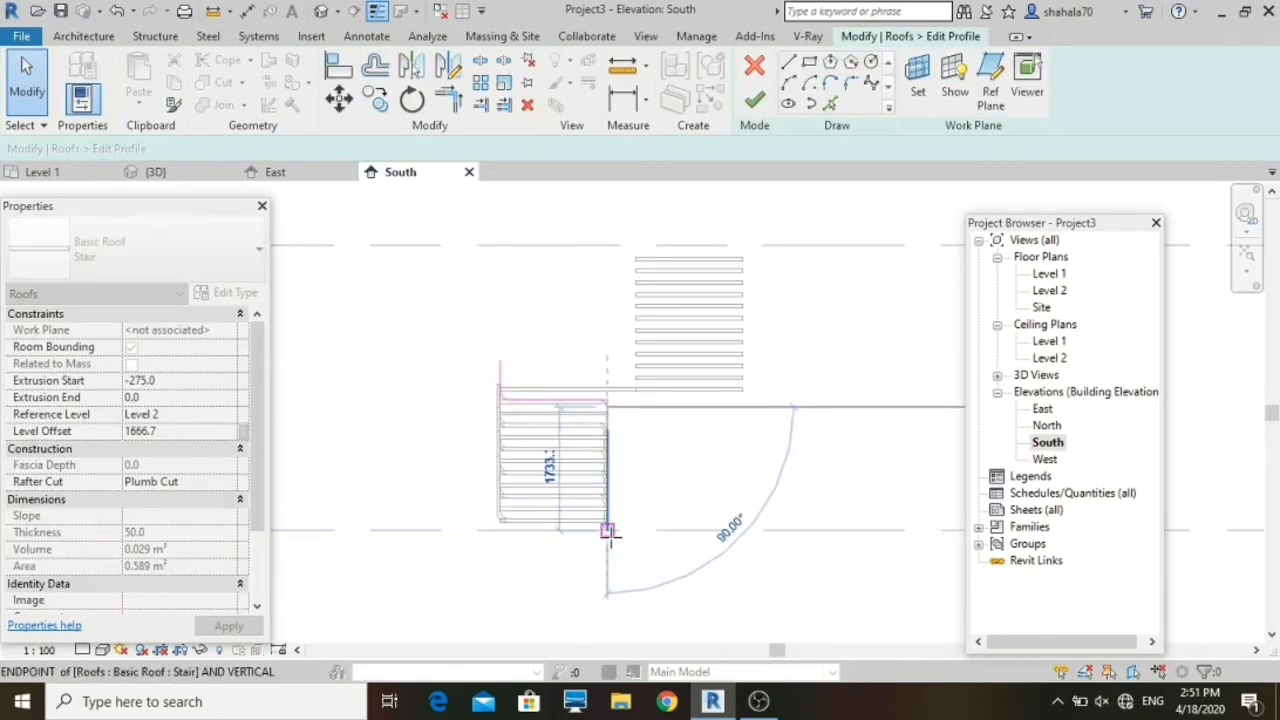
{"action": "left_click", "coordinate": [640, 566]}
{"action": "left_click", "coordinate": [754, 112]}
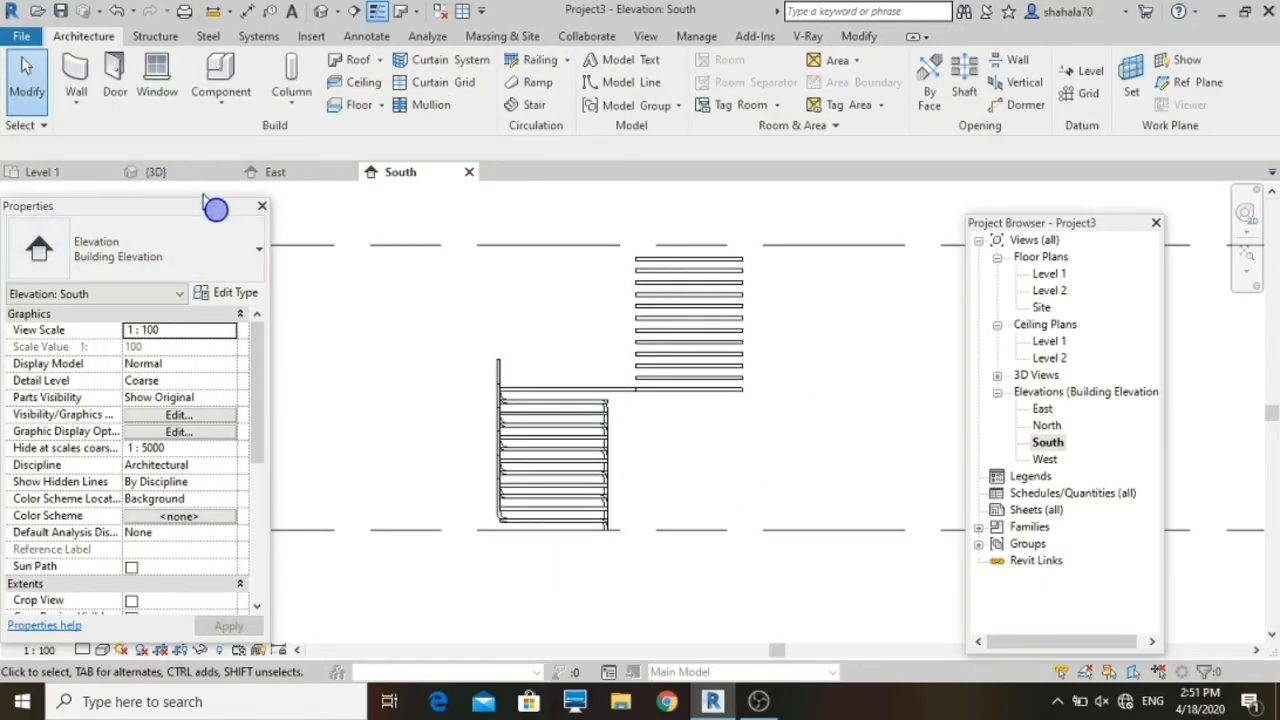
{"action": "left_click", "coordinate": [168, 176]}
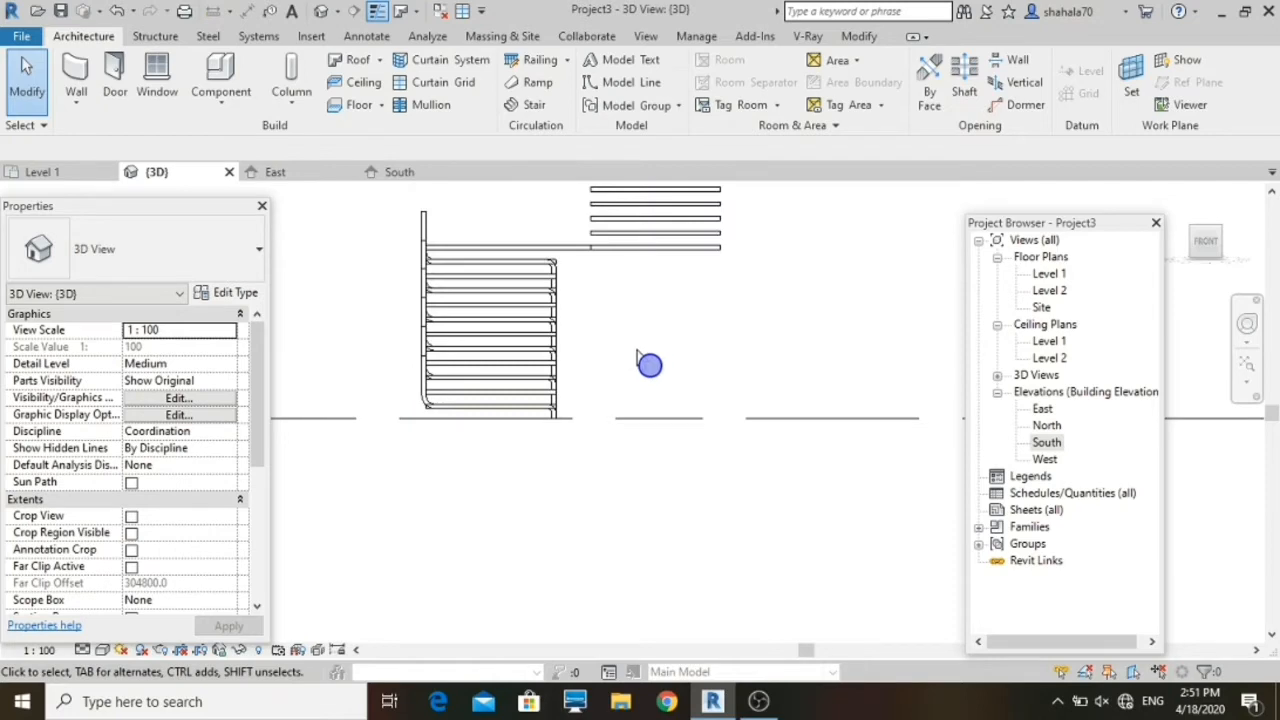
{"action": "middle_click_drag", "start_coordinate": [649, 364], "coordinate": [606, 400], "text": "shift"}
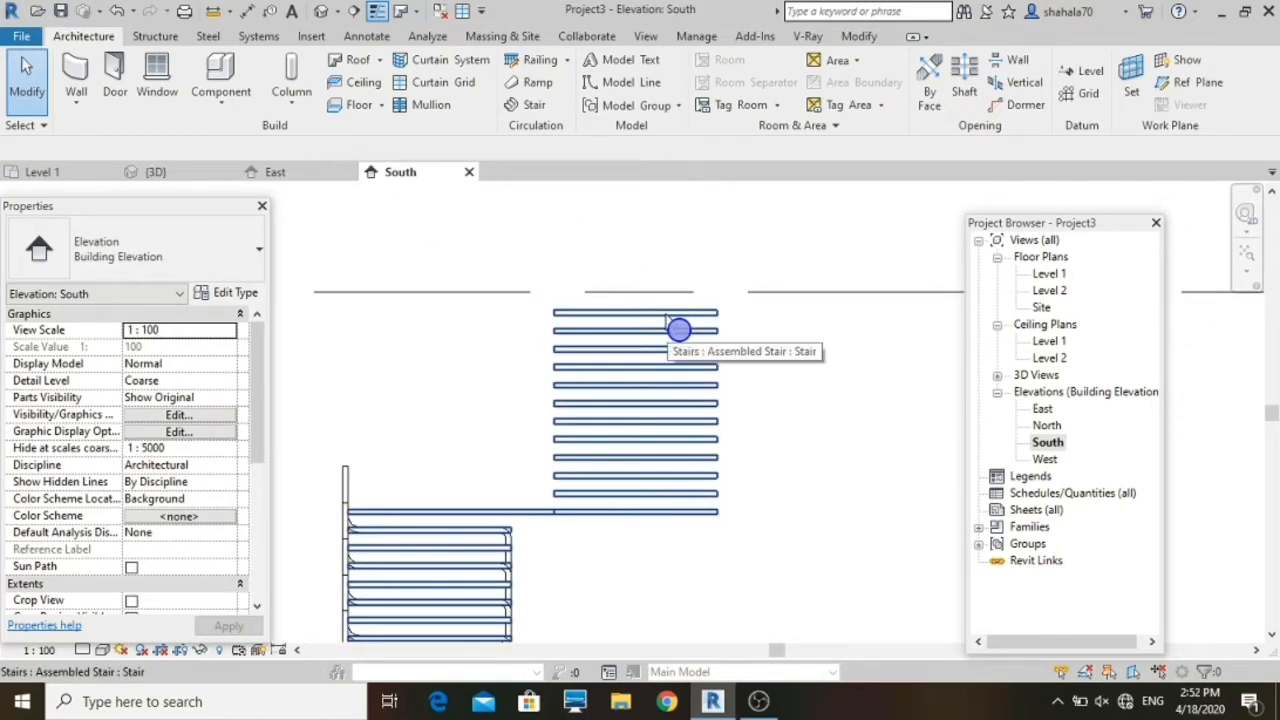
Step: Start an extrusion roof on a lower-flight tread face, reference level Level 2, offset 0.0, sketching up from Level 1 and across the second tread's top
{"action": "left_click", "coordinate": [380, 60]}
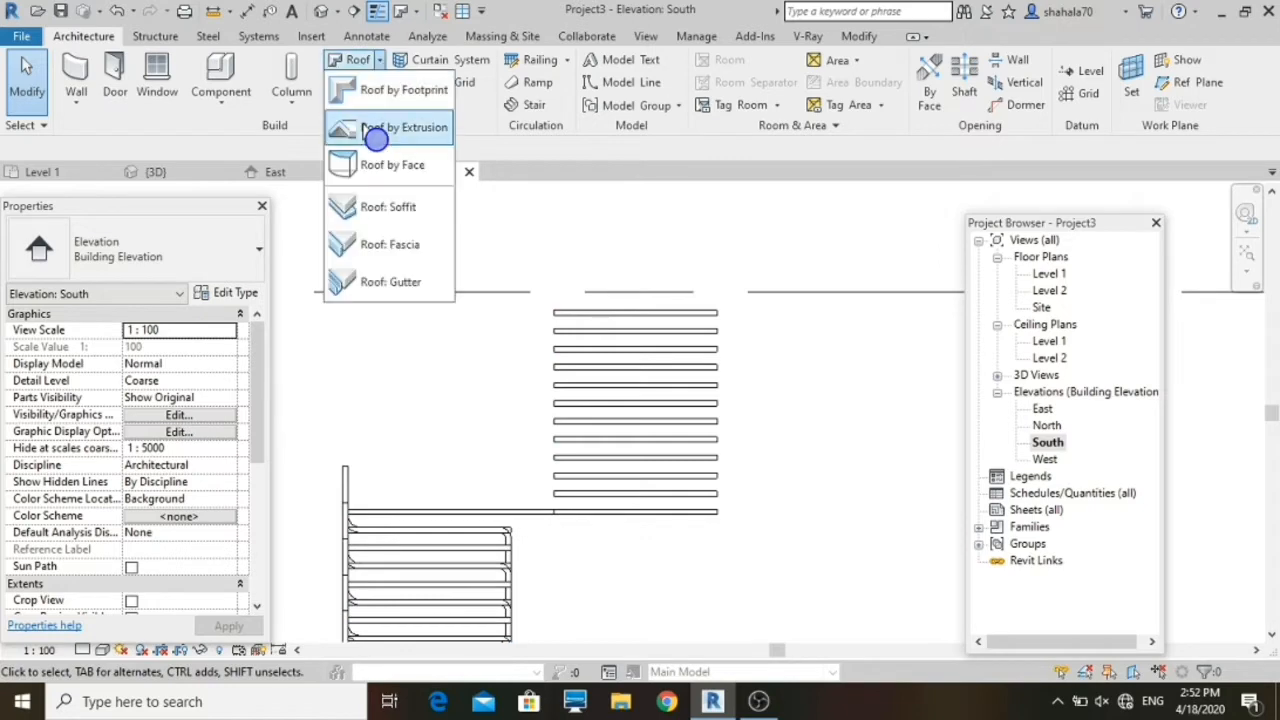
{"action": "left_click", "coordinate": [372, 126]}
{"action": "left_click", "coordinate": [497, 370]}
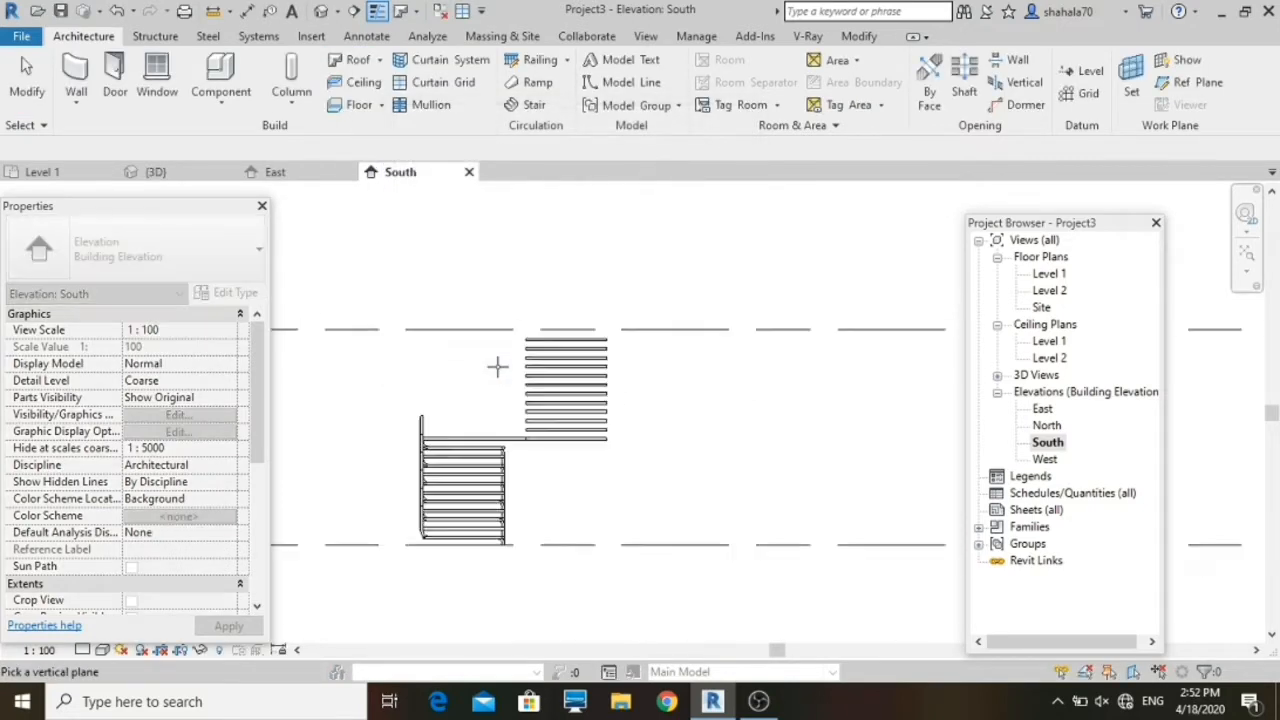
{"action": "scroll", "coordinate": [460, 490], "scroll_direction": "up", "scroll_amount": 5}
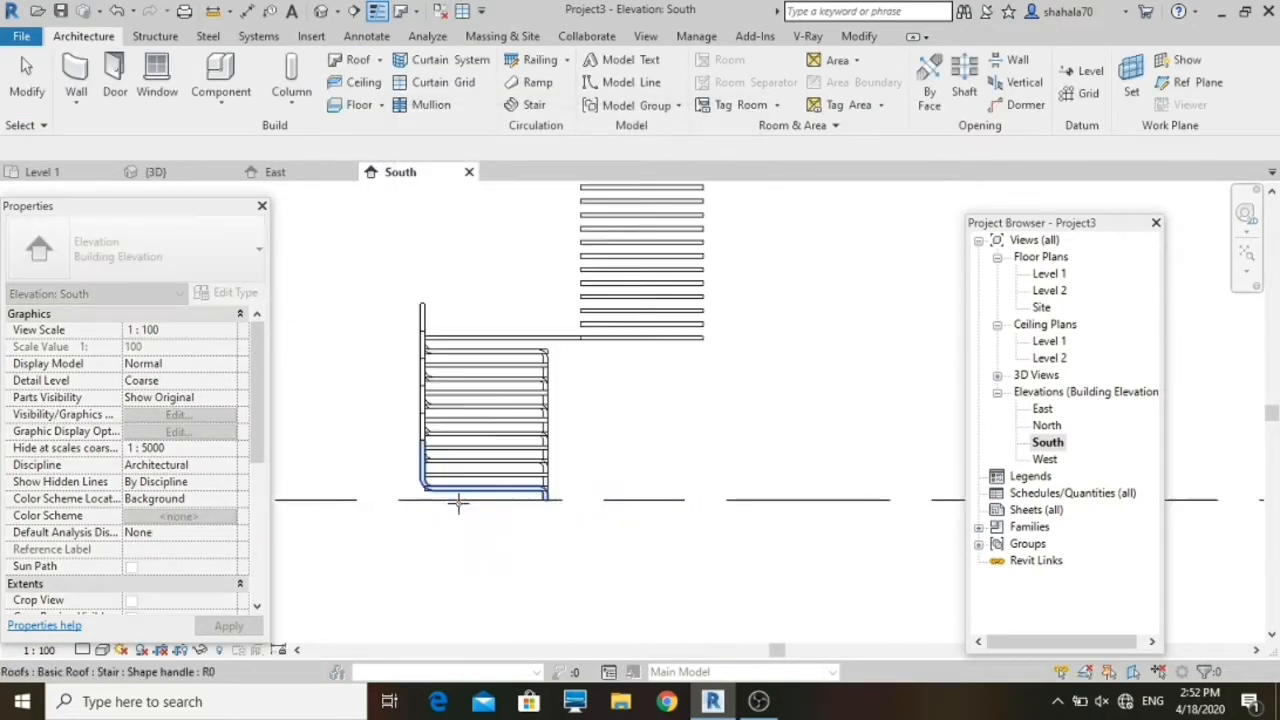
{"action": "left_click", "coordinate": [457, 395]}
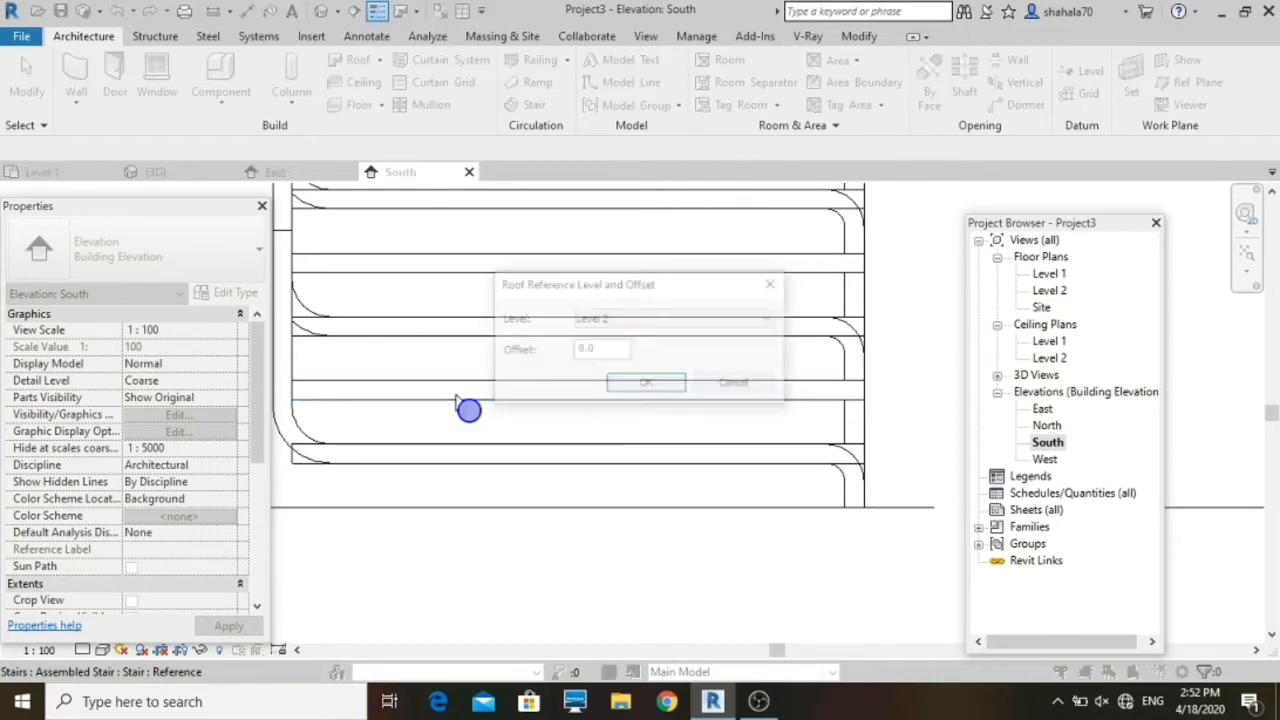
{"action": "left_click", "coordinate": [626, 392]}
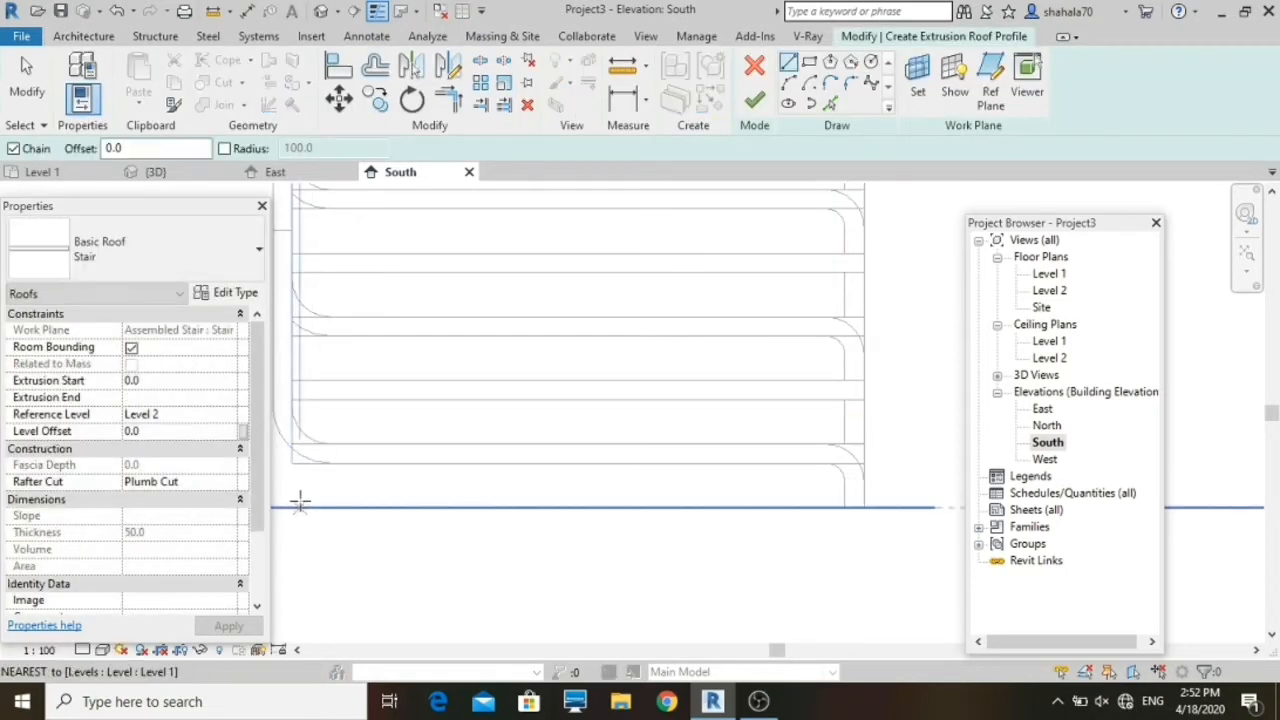
{"action": "left_click", "coordinate": [291, 380]}
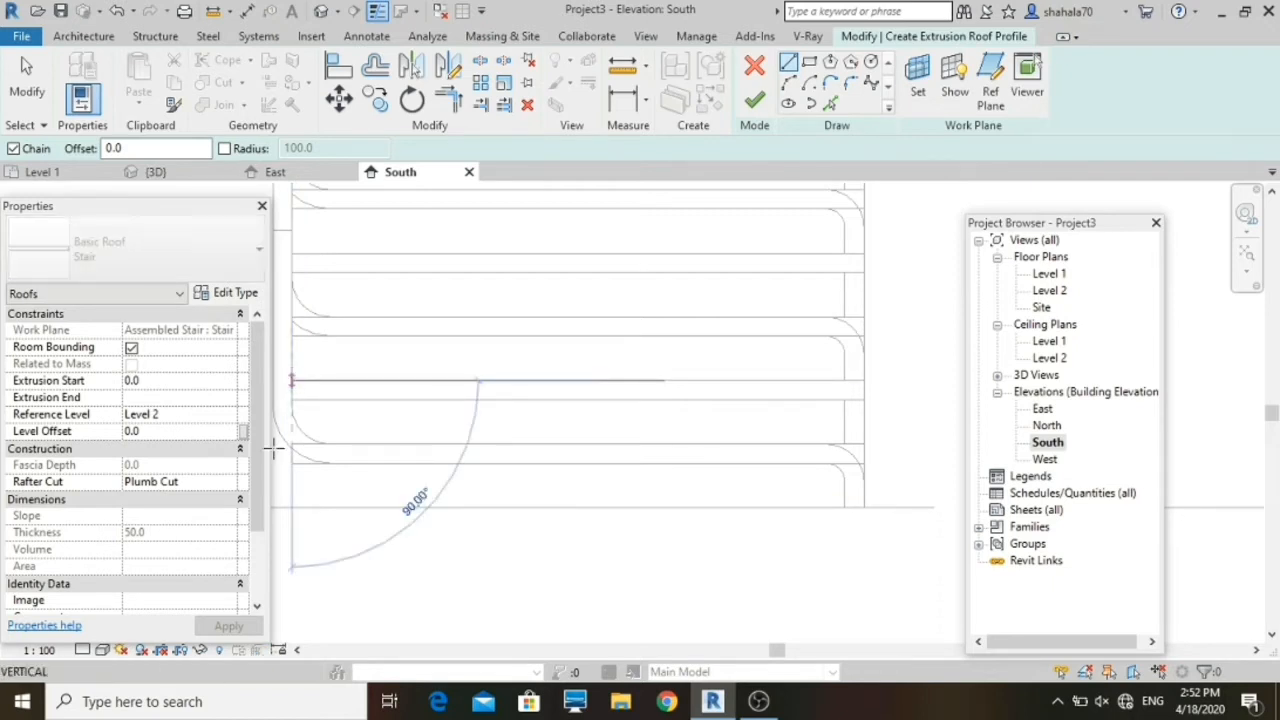
{"action": "left_click", "coordinate": [289, 508]}
{"action": "key", "text": "Escape"}
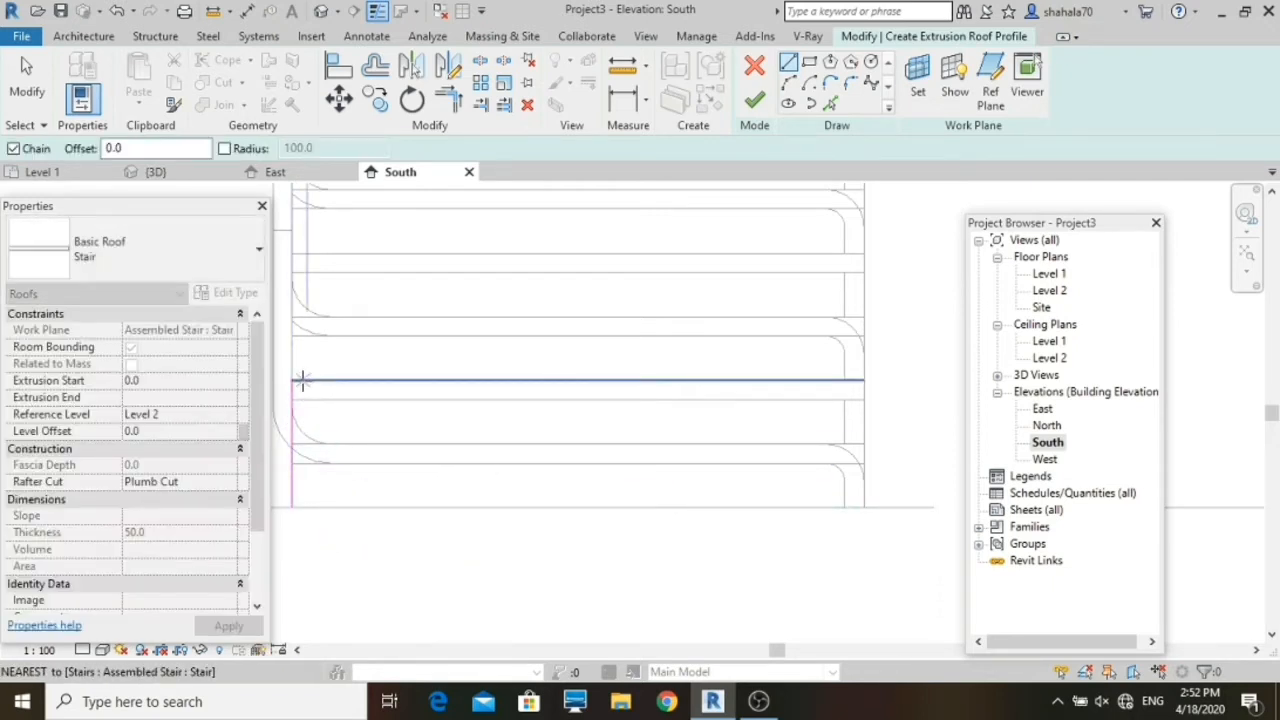
{"action": "left_click", "coordinate": [291, 380]}
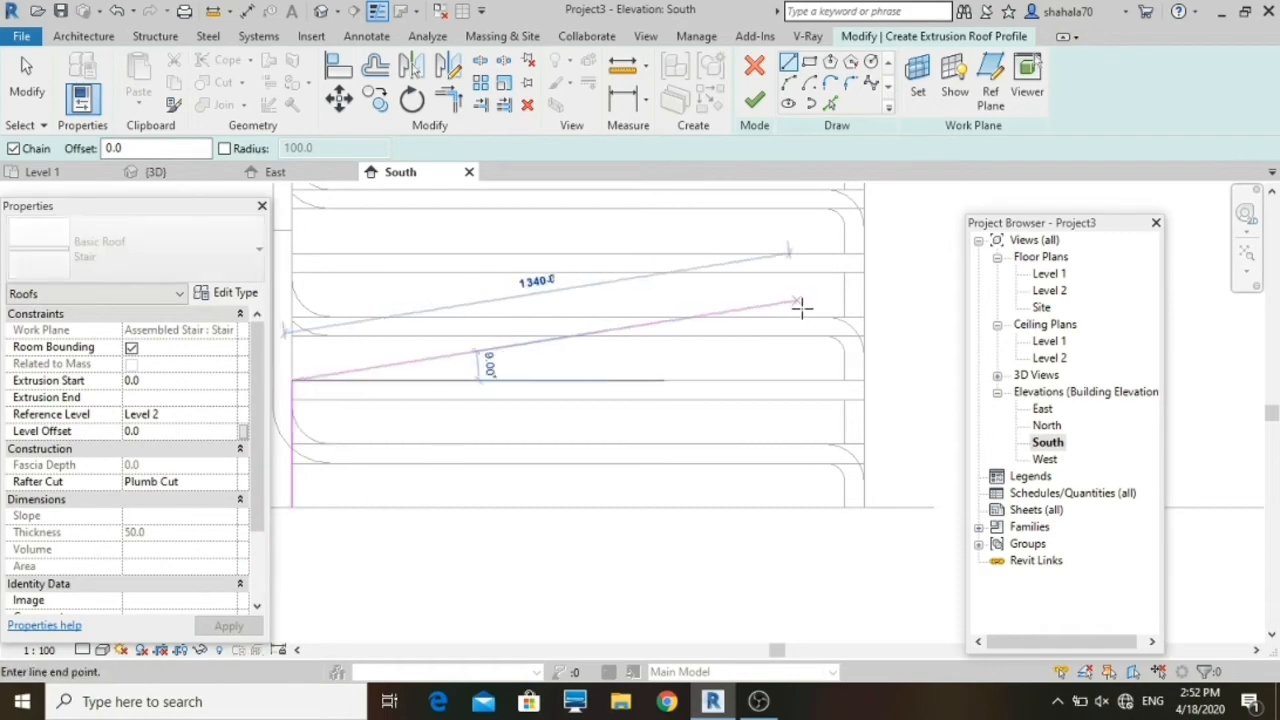
{"action": "left_click", "coordinate": [863, 377]}
Step: Continue the profile with a sloped line from the second tread's right end to the upper flight's second-highest tread, at its top-left corner
{"action": "scroll", "coordinate": [830, 405], "scroll_direction": "down", "scroll_amount": 5}
{"action": "scroll", "coordinate": [830, 402], "scroll_direction": "down", "scroll_amount": 4}
{"action": "scroll", "coordinate": [841, 294], "scroll_direction": "up", "scroll_amount": 8}
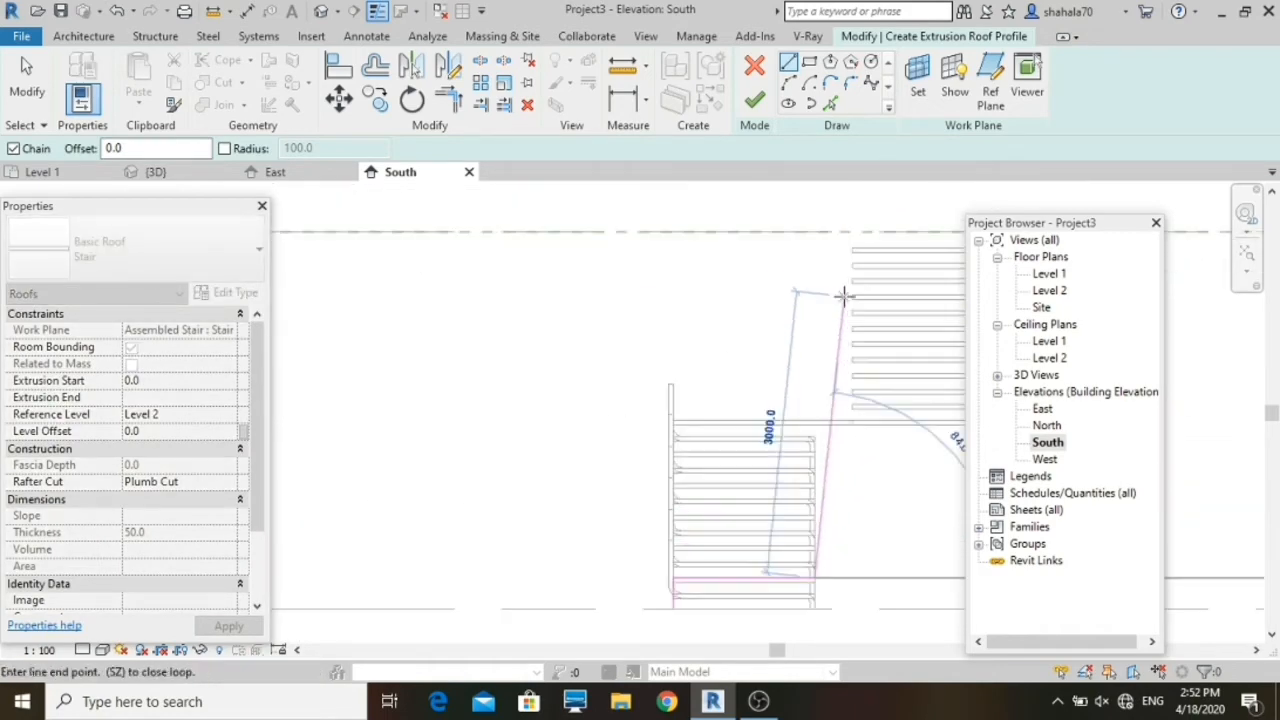
{"action": "scroll", "coordinate": [838, 235], "scroll_direction": "down", "scroll_amount": 3}
{"action": "scroll", "coordinate": [835, 240], "scroll_direction": "up", "scroll_amount": 8}
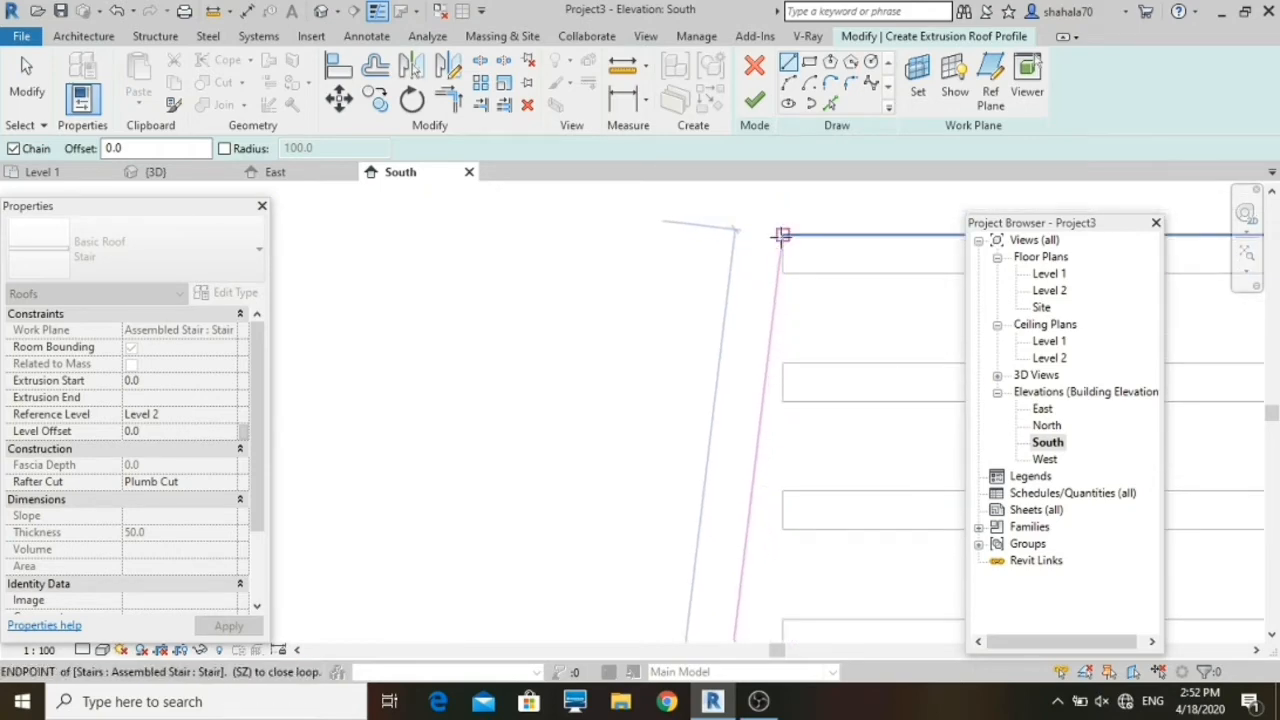
{"action": "left_click", "coordinate": [780, 235]}
Step: Sketch a 1500 mm horizontal line along the top of the upper flight's second-highest tread and end the line chain
{"action": "scroll", "coordinate": [757, 251], "scroll_direction": "down", "scroll_amount": 4}
{"action": "scroll", "coordinate": [764, 258], "scroll_direction": "down", "scroll_amount": 6}
{"action": "scroll", "coordinate": [832, 246], "scroll_direction": "up", "scroll_amount": 6}
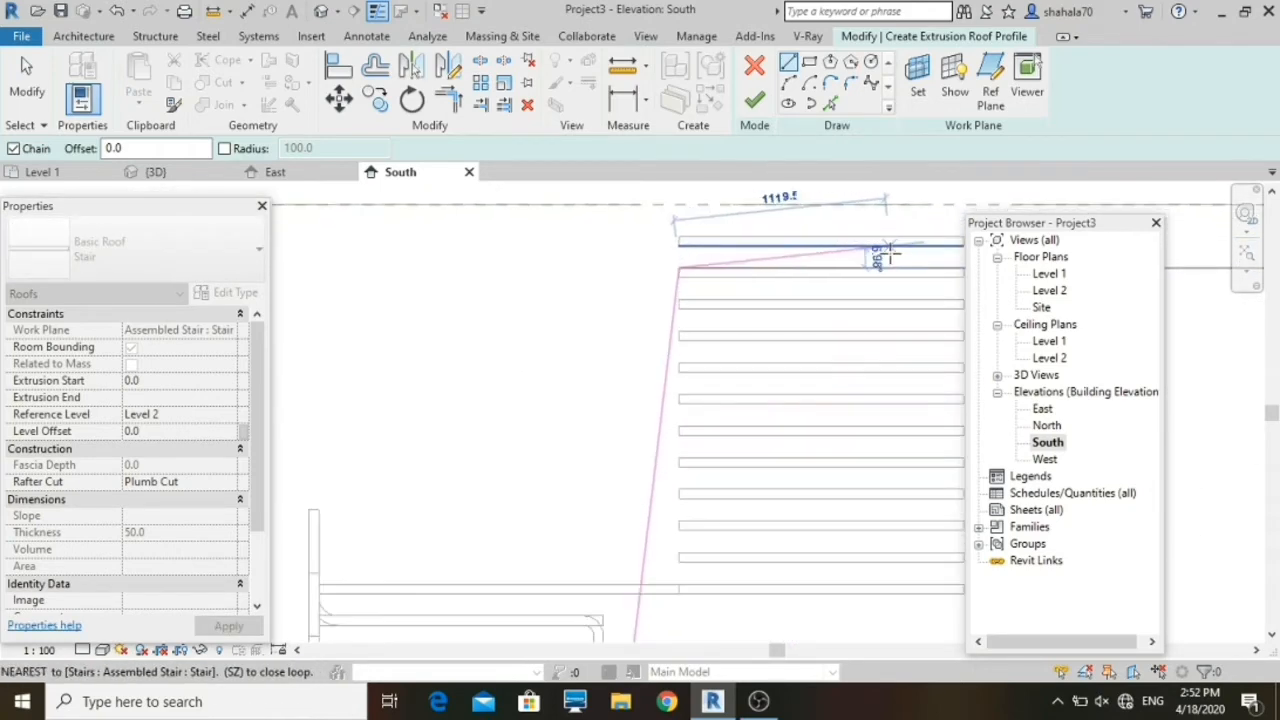
{"action": "scroll", "coordinate": [833, 292], "scroll_direction": "down", "scroll_amount": 4}
{"action": "scroll", "coordinate": [875, 268], "scroll_direction": "up", "scroll_amount": 3}
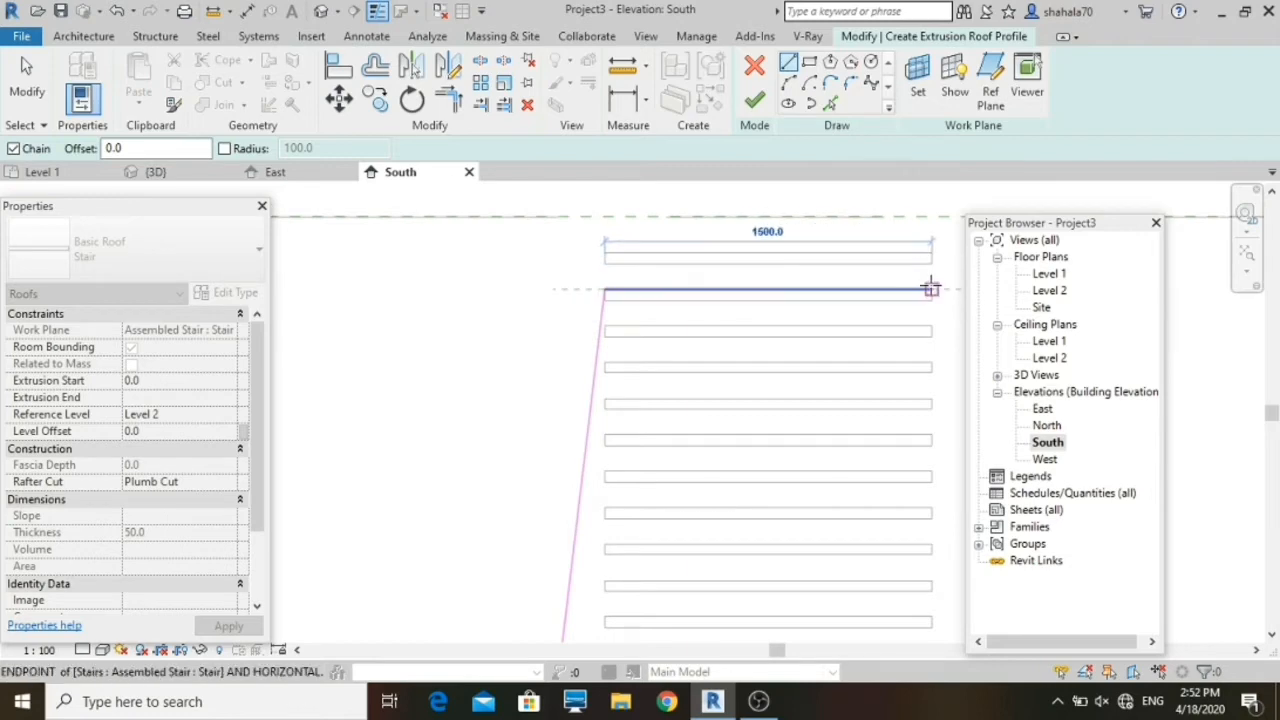
{"action": "scroll", "coordinate": [928, 286], "scroll_direction": "up", "scroll_amount": 2}
{"action": "left_click", "coordinate": [930, 288]}
{"action": "key", "text": "Escape"}
{"action": "key", "text": "Escape"}
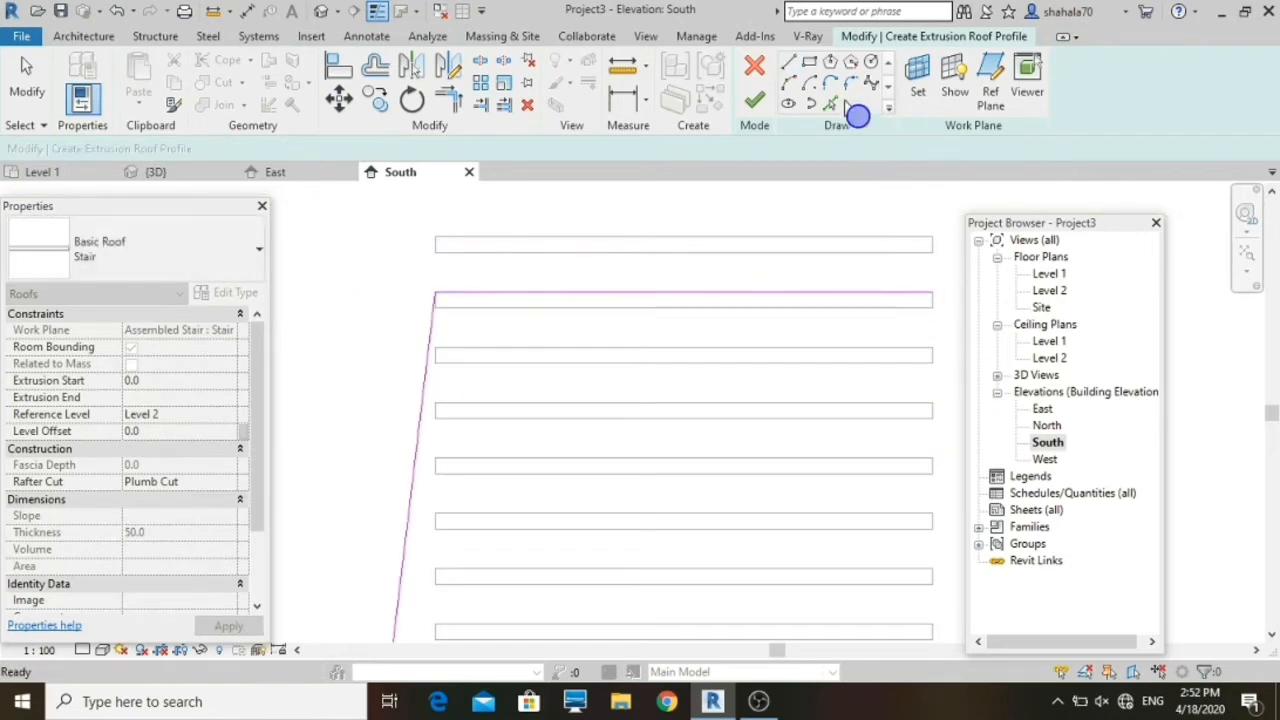
Step: Fillet the profile corners at both ends of the sloped line with a 100 mm radius
{"action": "left_click", "coordinate": [850, 82]}
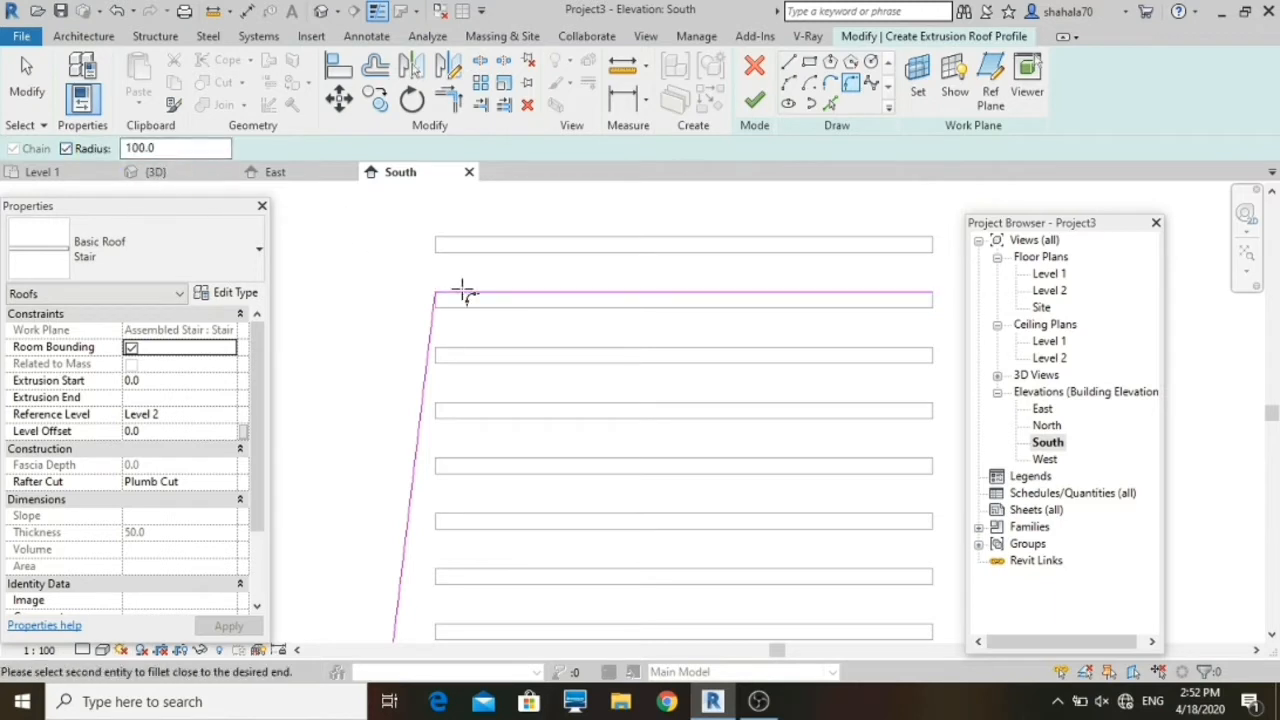
{"action": "left_click", "coordinate": [433, 303]}
{"action": "scroll", "coordinate": [433, 303], "scroll_direction": "down", "scroll_amount": 3}
{"action": "scroll", "coordinate": [530, 283], "scroll_direction": "down", "scroll_amount": 3}
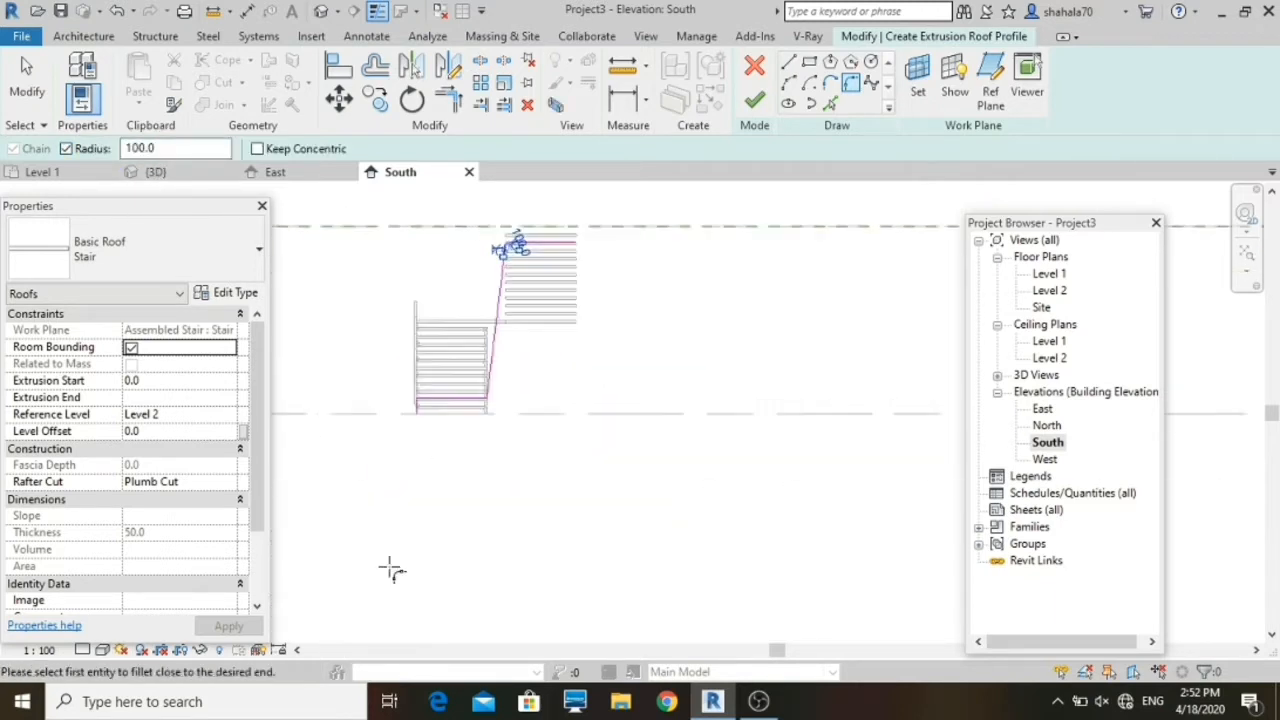
{"action": "scroll", "coordinate": [392, 545], "scroll_direction": "up", "scroll_amount": 3}
{"action": "scroll", "coordinate": [488, 354], "scroll_direction": "down", "scroll_amount": 1}
{"action": "scroll", "coordinate": [508, 356], "scroll_direction": "up", "scroll_amount": 3}
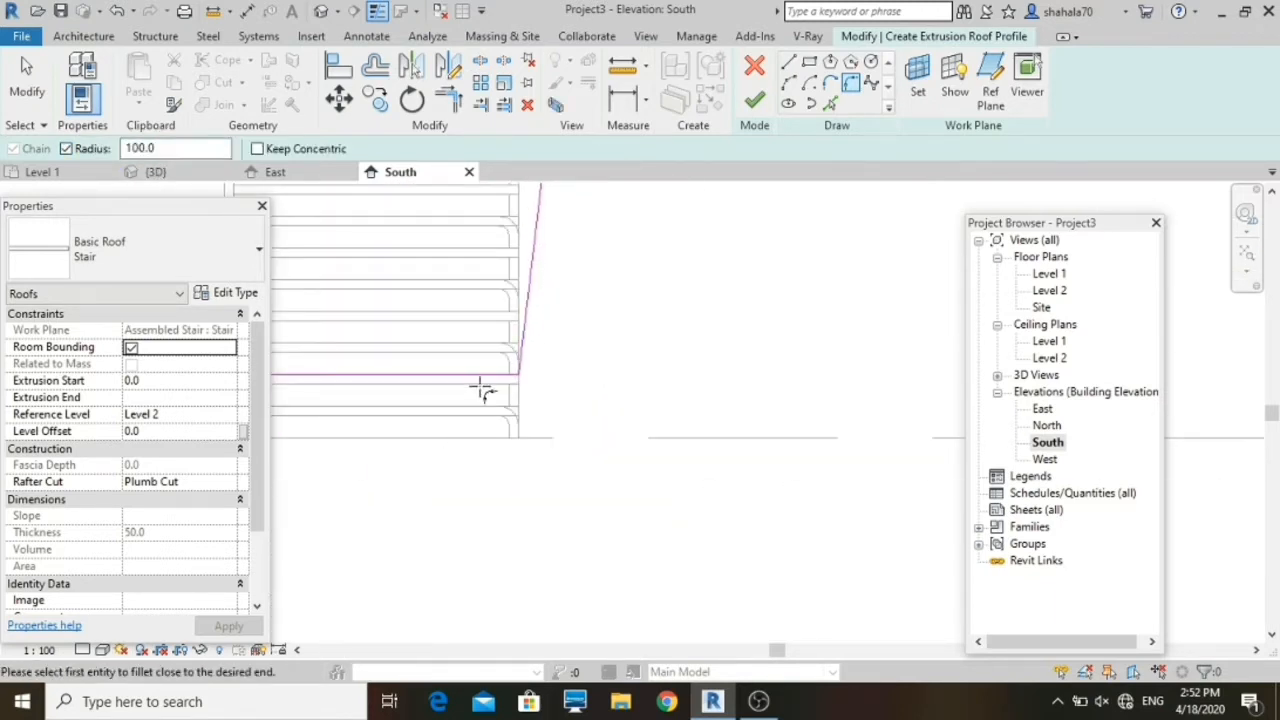
{"action": "scroll", "coordinate": [481, 390], "scroll_direction": "up", "scroll_amount": 2}
{"action": "left_click", "coordinate": [568, 307]}
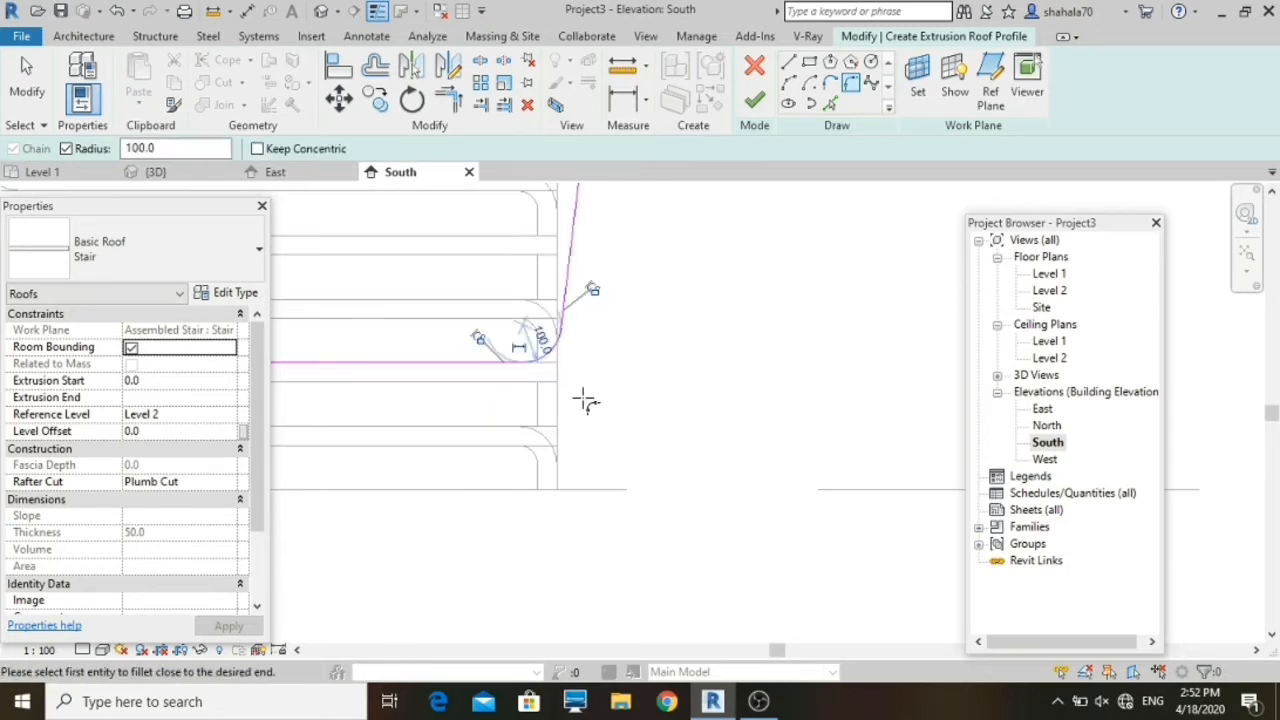
Step: Fillet the corner above the profile's lower-left vertical leg with a 100 mm radius and finish the roof sketch
{"action": "scroll", "coordinate": [583, 400], "scroll_direction": "down", "scroll_amount": 3}
{"action": "scroll", "coordinate": [390, 365], "scroll_direction": "up", "scroll_amount": 3}
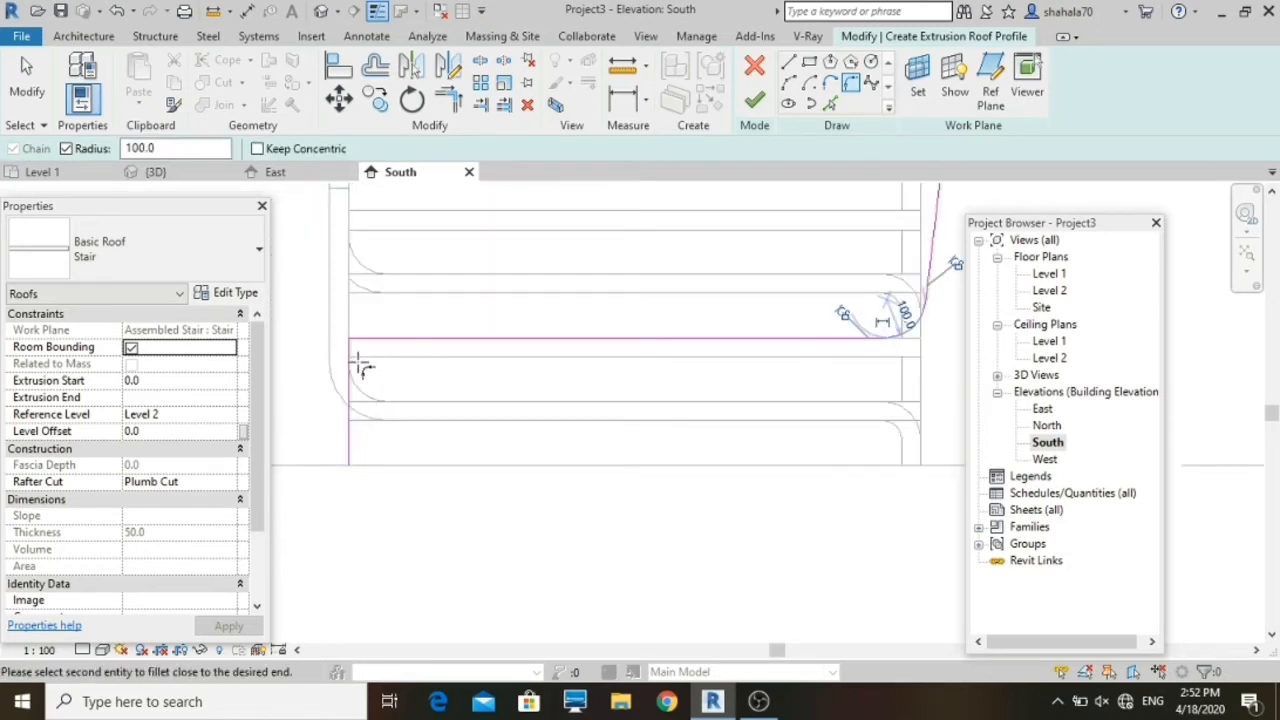
{"action": "left_click", "coordinate": [362, 398]}
{"action": "left_click", "coordinate": [757, 103]}
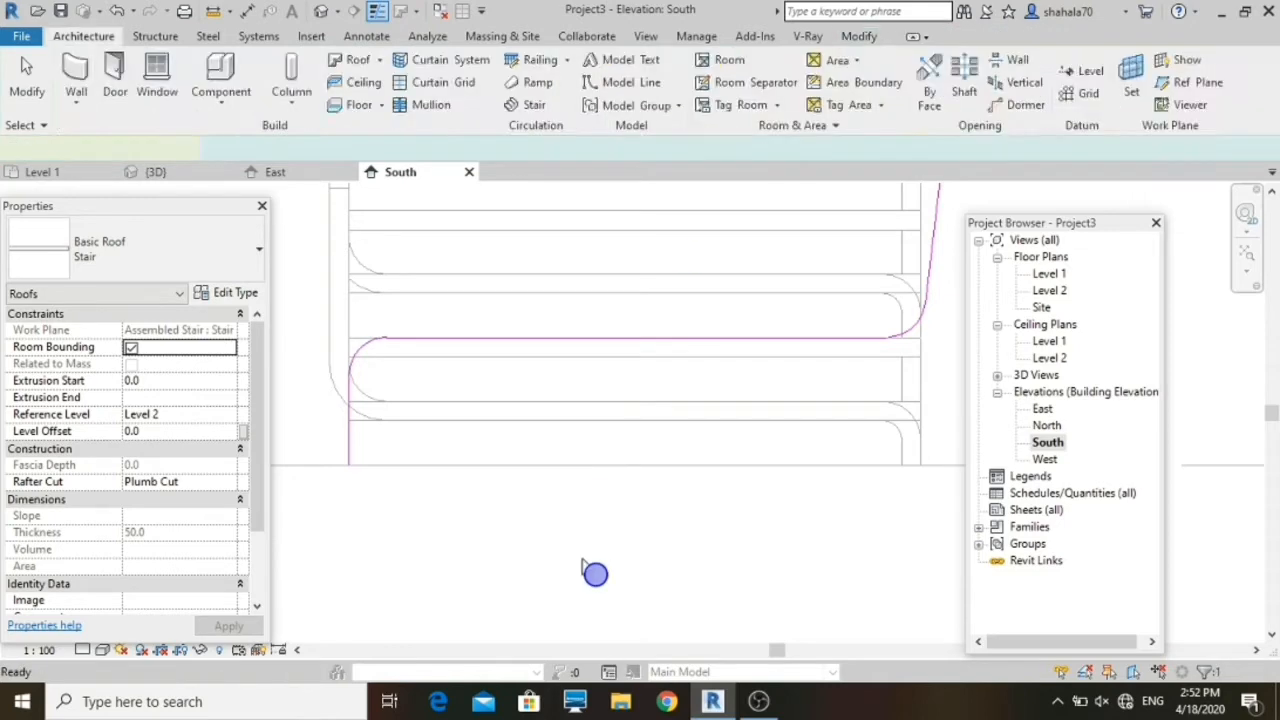
{"action": "scroll", "coordinate": [587, 553], "scroll_direction": "down", "scroll_amount": 3}
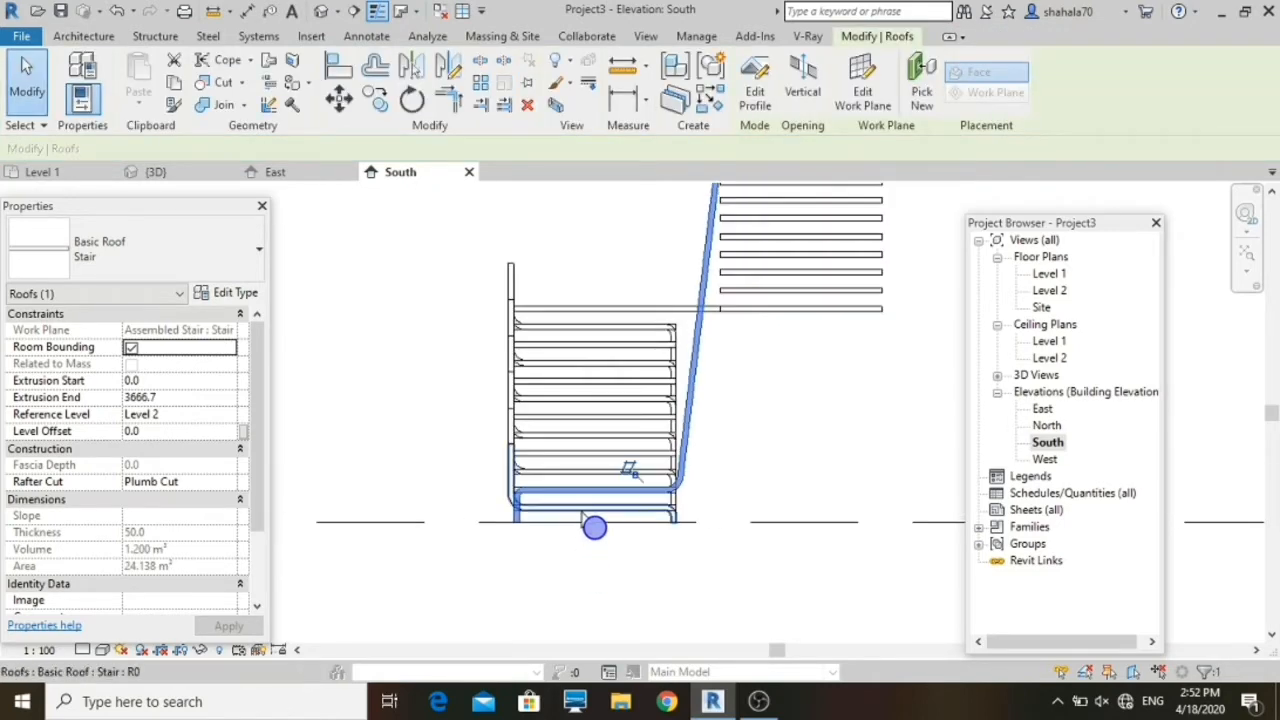
{"action": "scroll", "coordinate": [665, 440], "scroll_direction": "up", "scroll_amount": 3}
{"action": "left_click", "coordinate": [491, 514]}
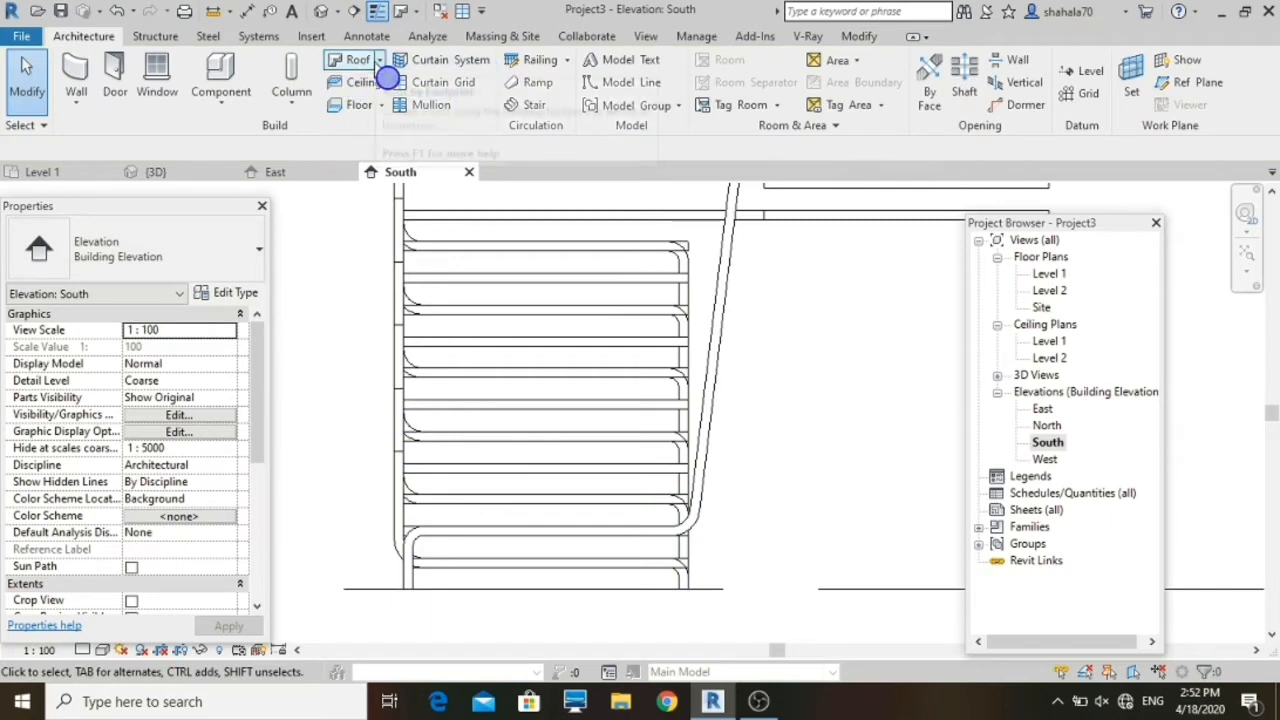
Step: Start another extrusion roof on a lower-flight tread face, sketching a 666.7 mm vertical leg up from Level 1 and a 1500 mm line across the fourth tread
{"action": "left_click", "coordinate": [380, 61]}
{"action": "left_click", "coordinate": [394, 126]}
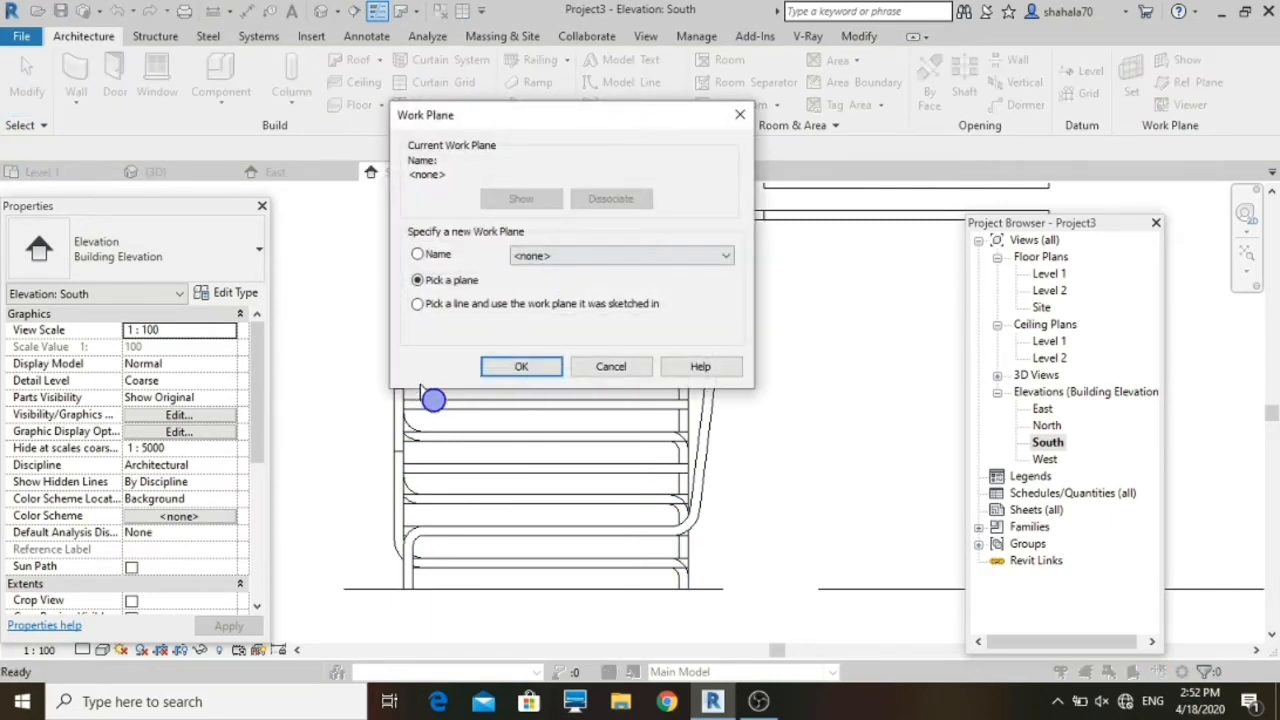
{"action": "left_click", "coordinate": [521, 368]}
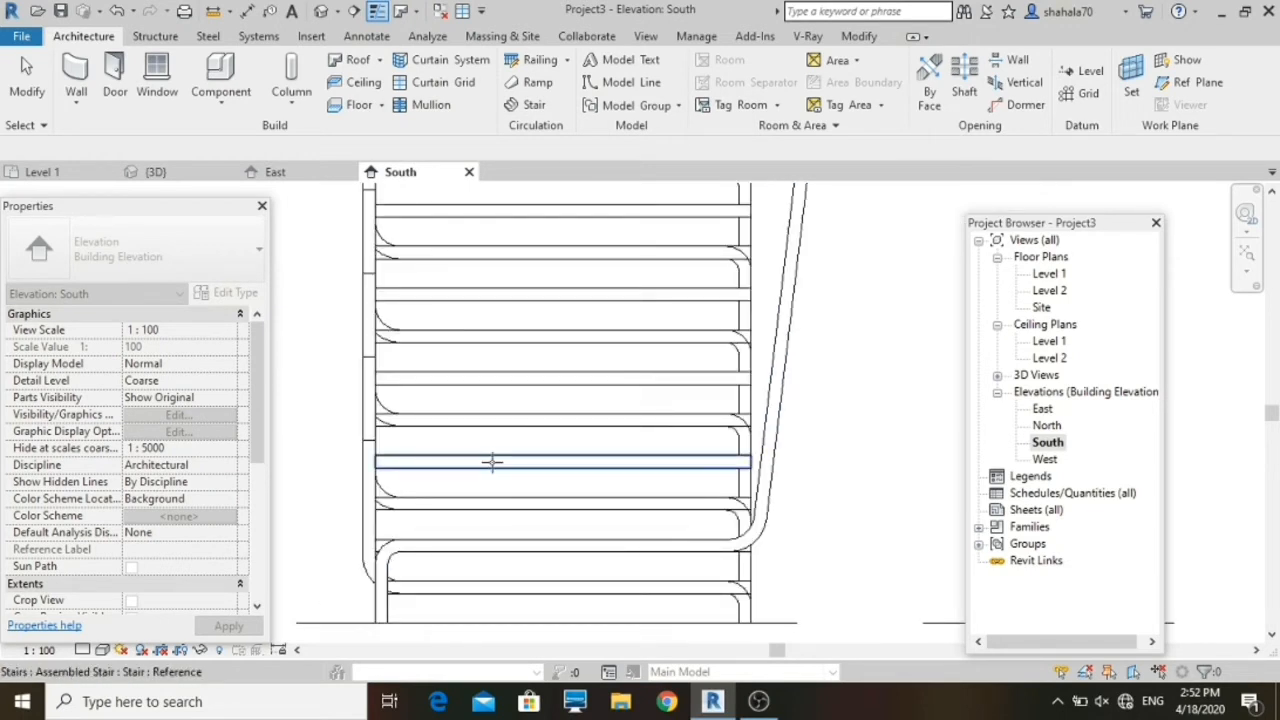
{"action": "left_click", "coordinate": [491, 461]}
{"action": "left_click", "coordinate": [645, 386]}
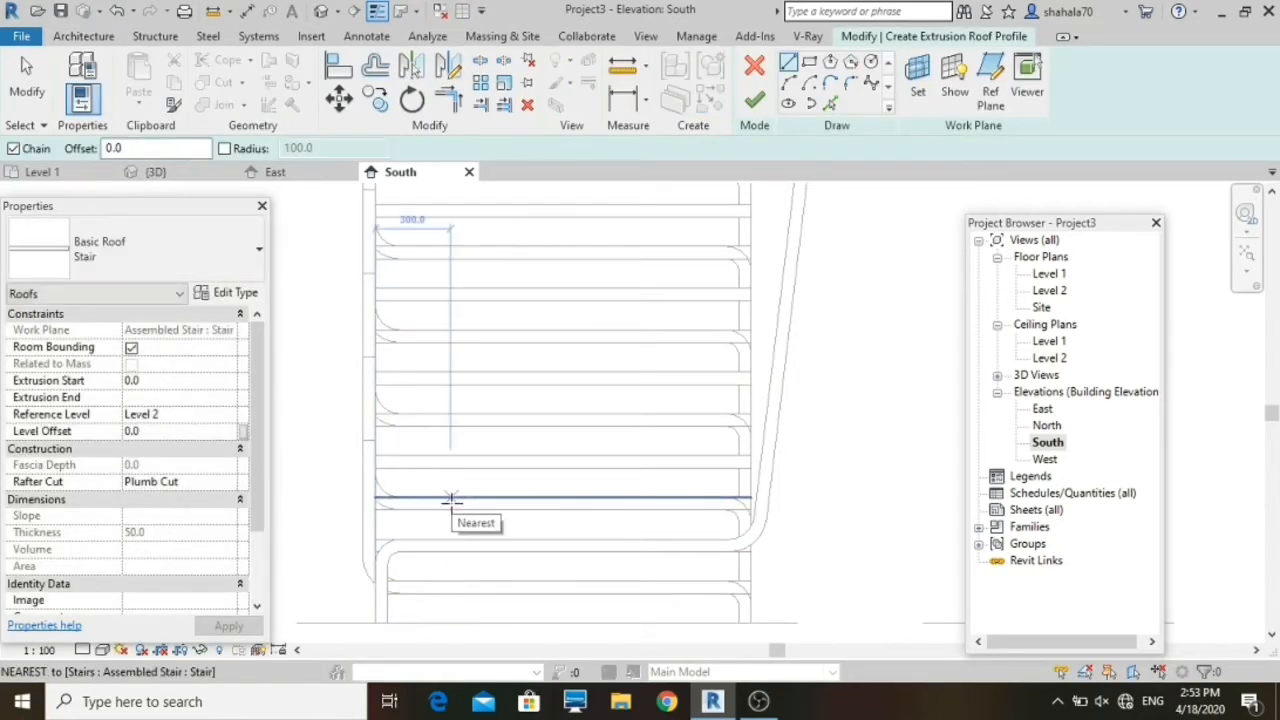
{"action": "left_click", "coordinate": [375, 622]}
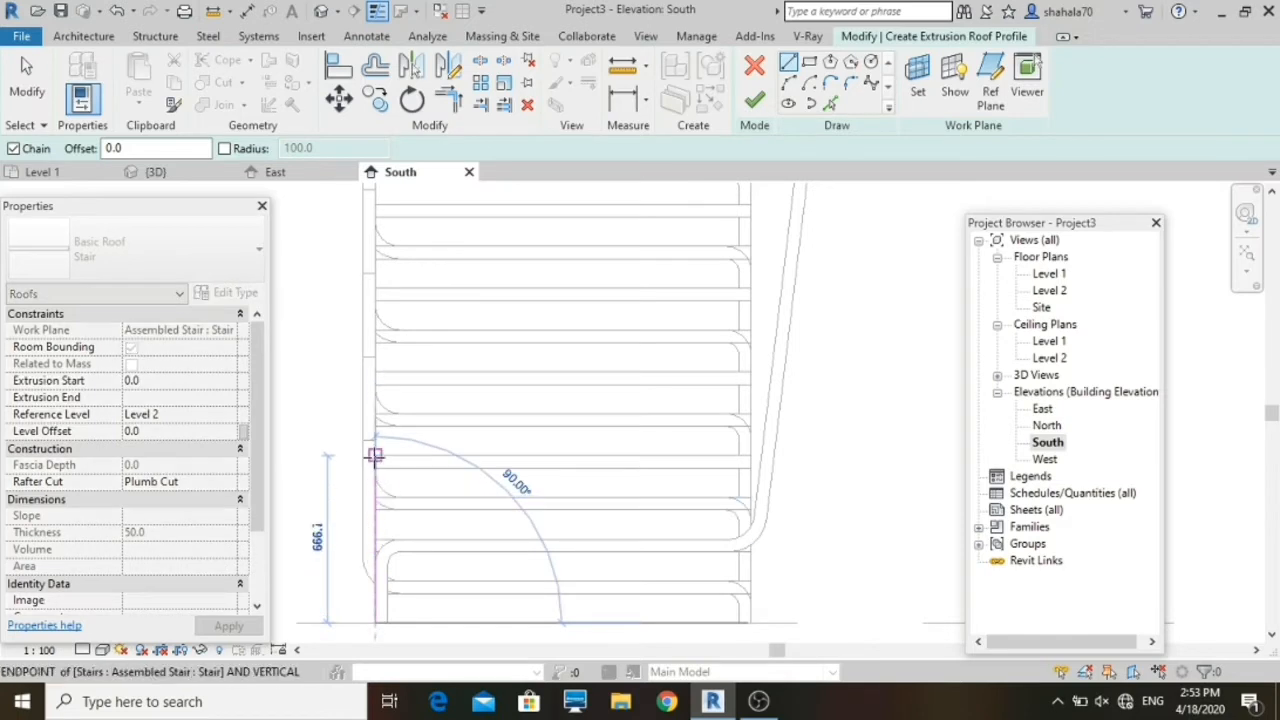
{"action": "left_click", "coordinate": [708, 455]}
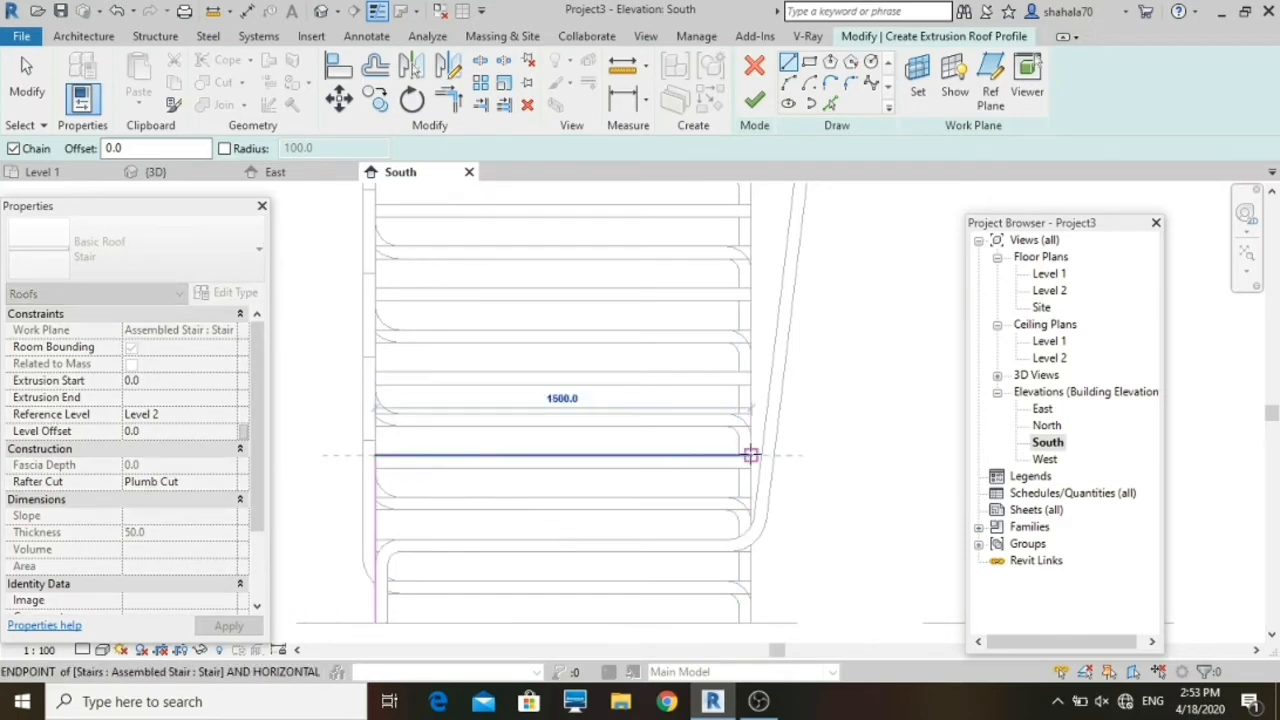
{"action": "left_click", "coordinate": [750, 455]}
Step: Set the South elevation's visual style to Wireframe so tread edges behind the sloped roof strip can be snapped to
{"action": "scroll", "coordinate": [665, 519], "scroll_direction": "down", "scroll_amount": 3}
{"action": "scroll", "coordinate": [723, 285], "scroll_direction": "up", "scroll_amount": 5}
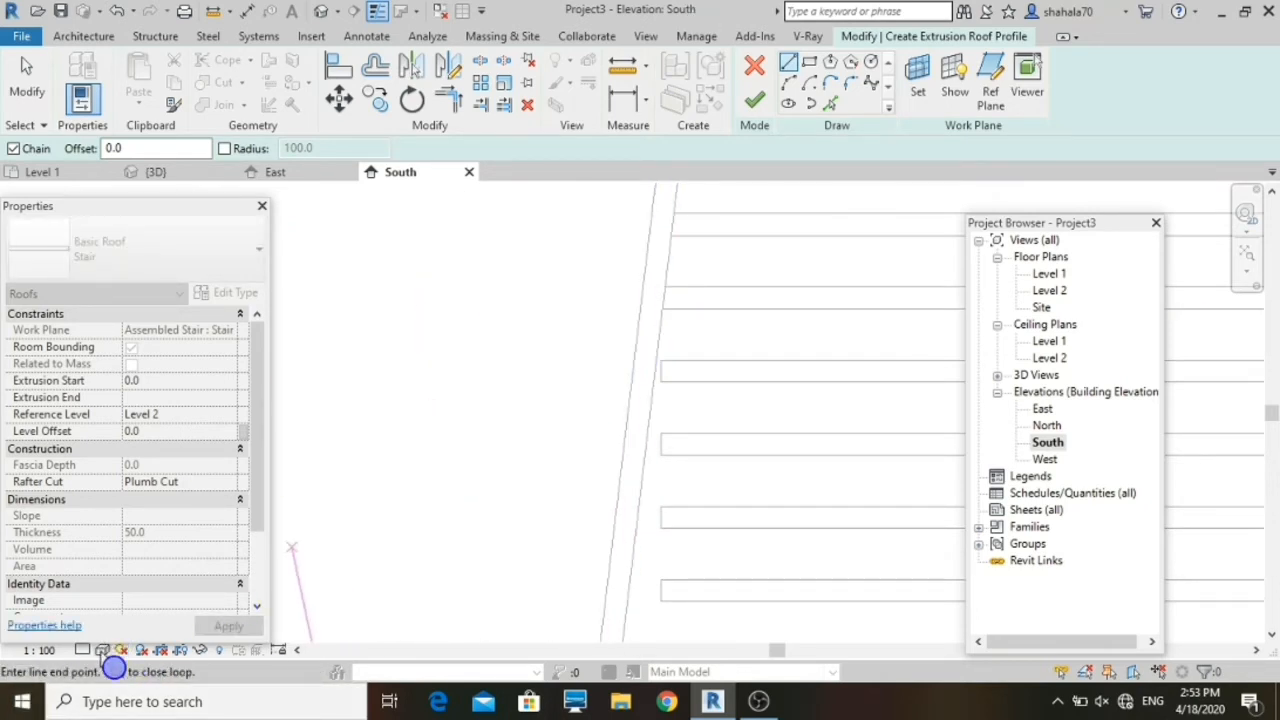
{"action": "left_click", "coordinate": [103, 651]}
{"action": "left_click", "coordinate": [172, 540]}
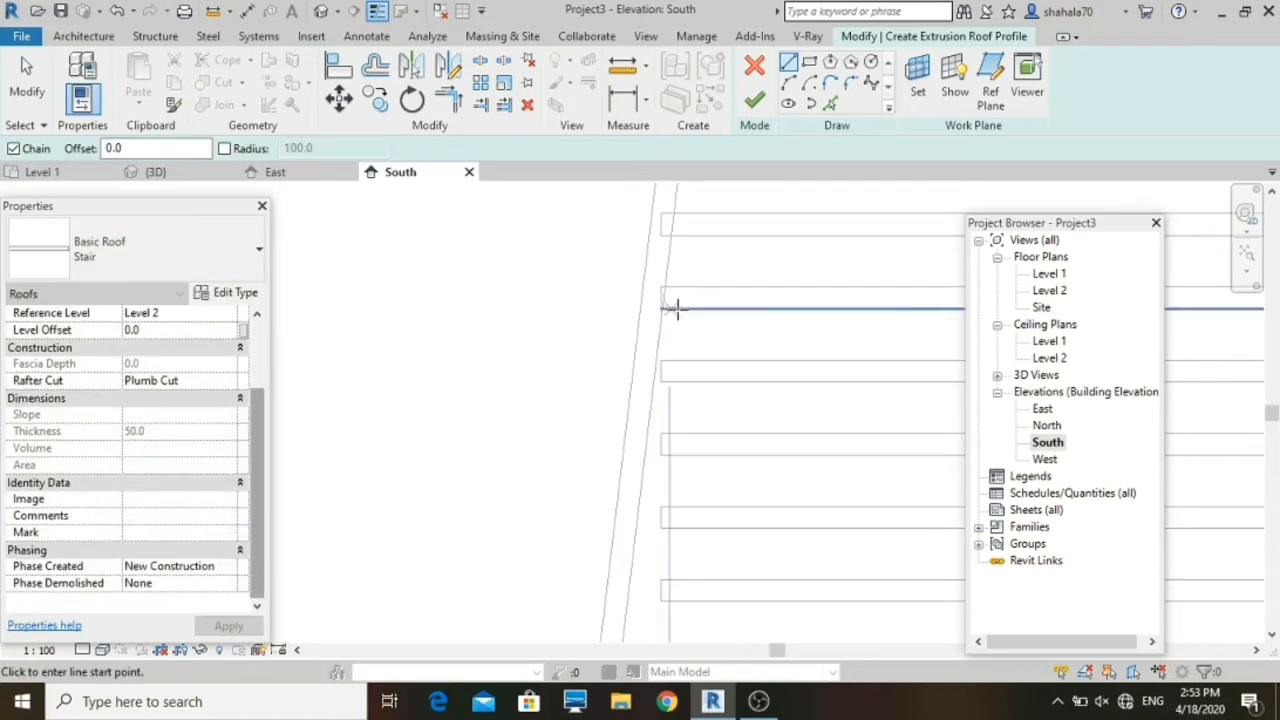
{"action": "scroll", "coordinate": [625, 318], "scroll_direction": "up", "scroll_amount": 1}
{"action": "scroll", "coordinate": [557, 380], "scroll_direction": "down", "scroll_amount": 8}
{"action": "key", "text": "Escape"}
{"action": "scroll", "coordinate": [551, 318], "scroll_direction": "down", "scroll_amount": 1}
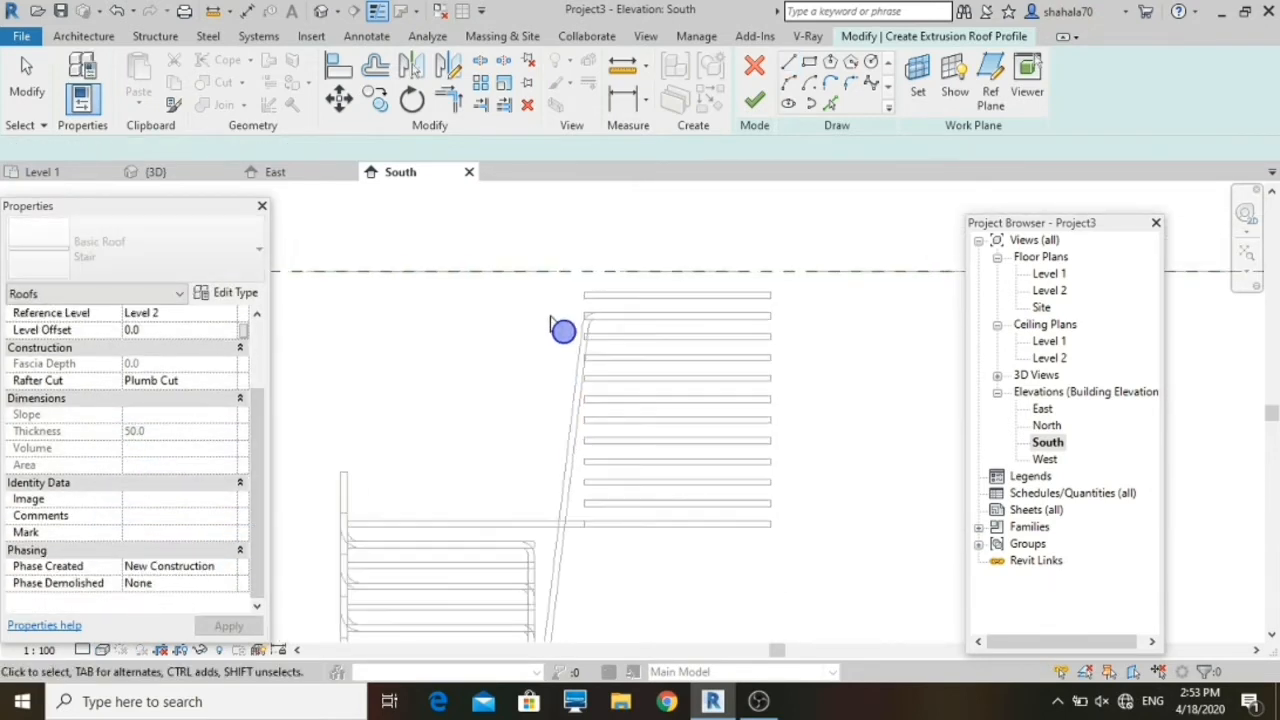
Step: Sketch a sloped line from the fourth tread's right end to the top-left corner of the upper flight's fourth tread from the top
{"action": "scroll", "coordinate": [551, 318], "scroll_direction": "down", "scroll_amount": 5}
{"action": "scroll", "coordinate": [511, 516], "scroll_direction": "up", "scroll_amount": 6}
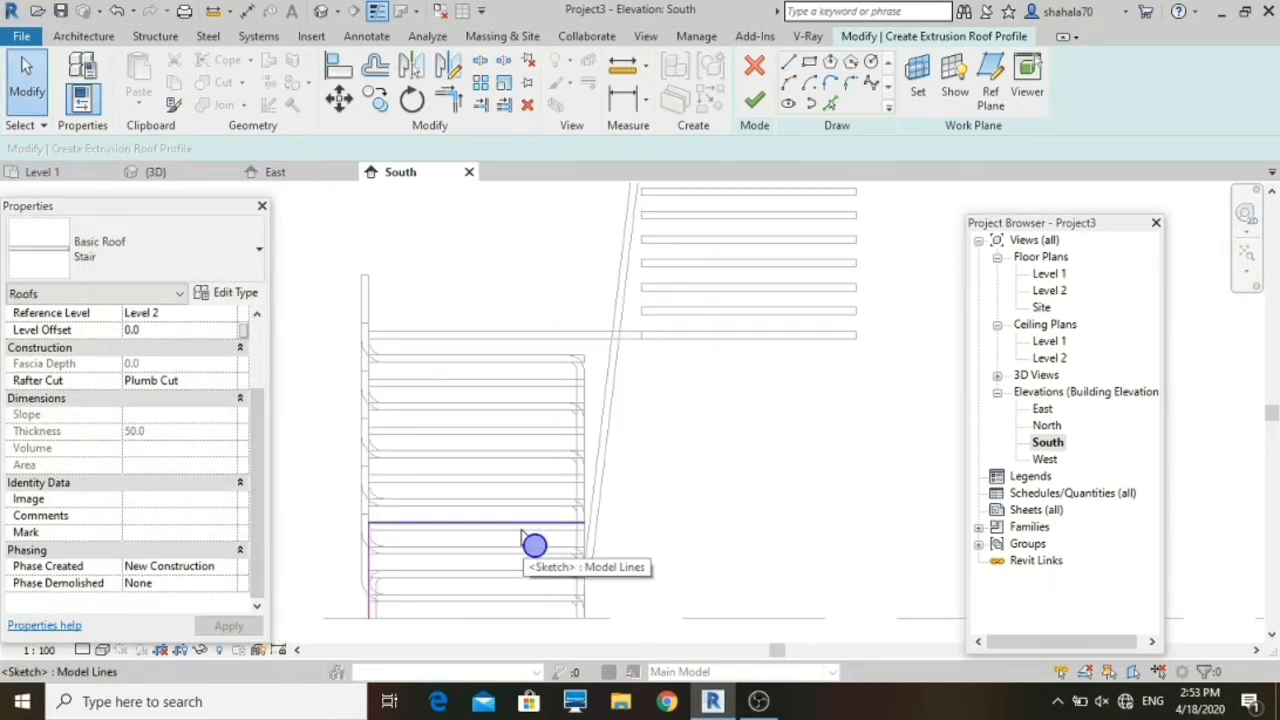
{"action": "left_click", "coordinate": [790, 64]}
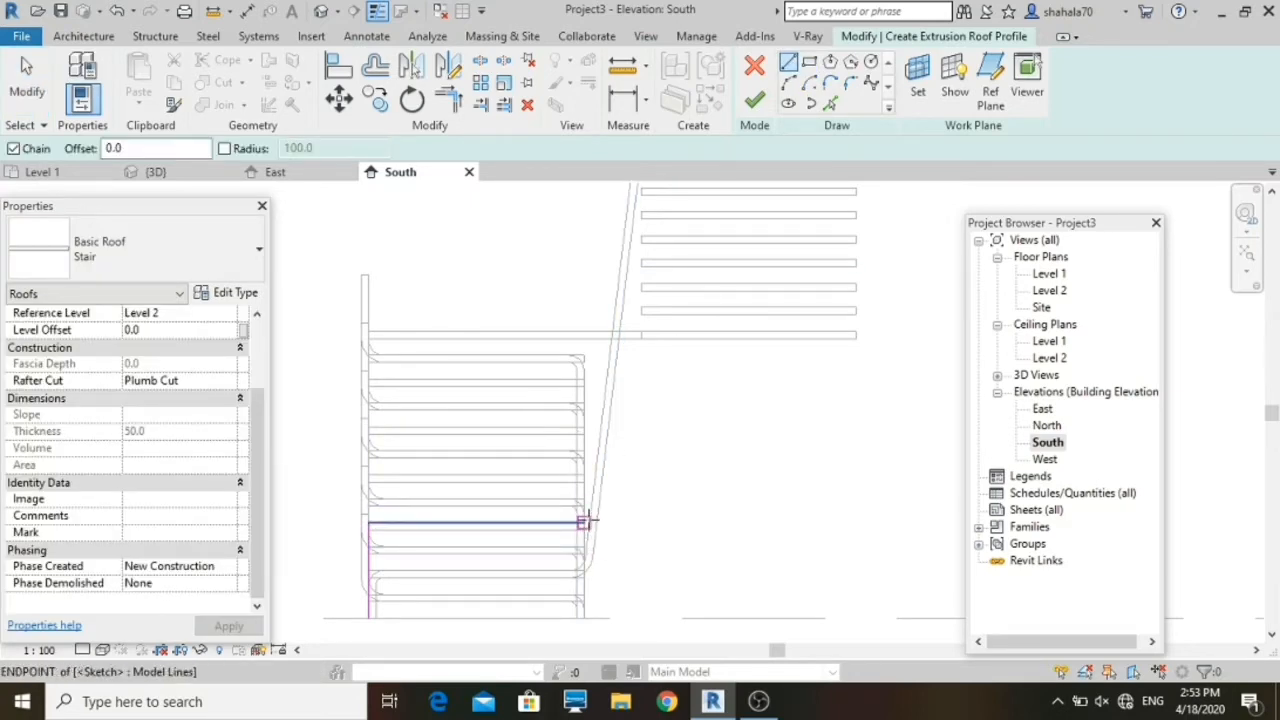
{"action": "left_click", "coordinate": [584, 522]}
{"action": "scroll", "coordinate": [574, 571], "scroll_direction": "down", "scroll_amount": 6}
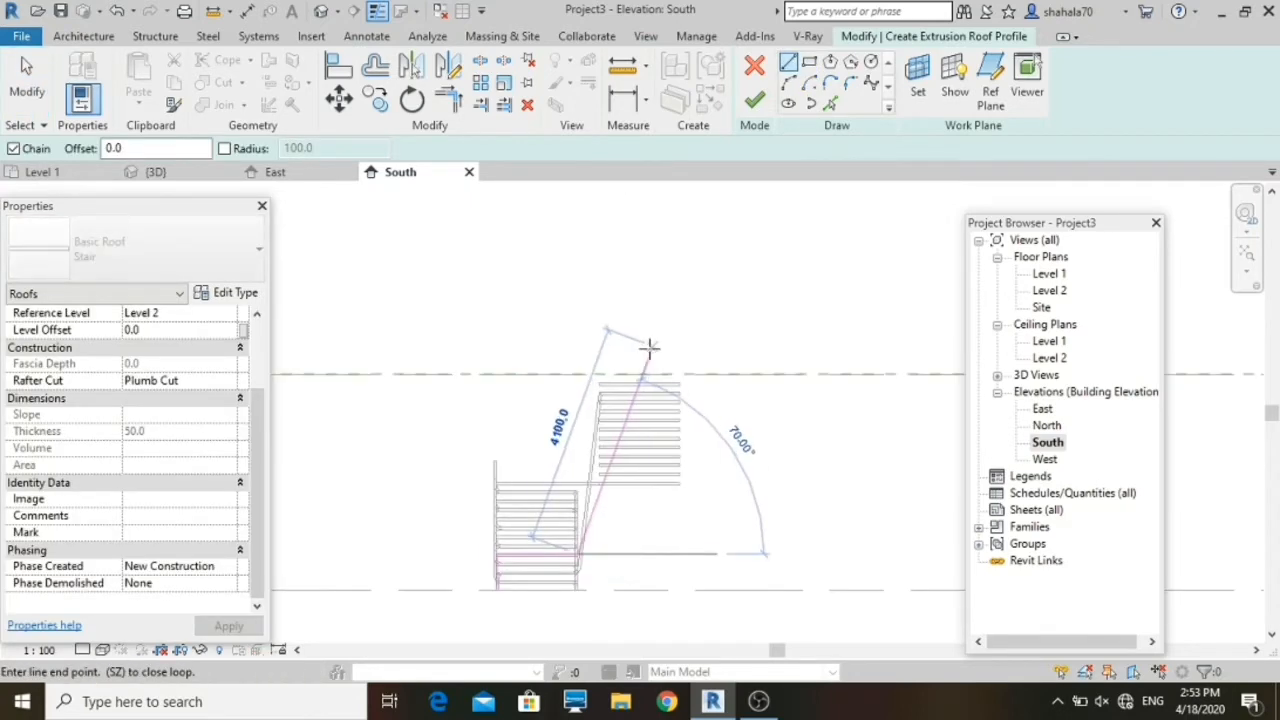
{"action": "scroll", "coordinate": [620, 386], "scroll_direction": "up", "scroll_amount": 6}
{"action": "scroll", "coordinate": [554, 471], "scroll_direction": "up", "scroll_amount": 4}
{"action": "scroll", "coordinate": [570, 445], "scroll_direction": "up", "scroll_amount": 5}
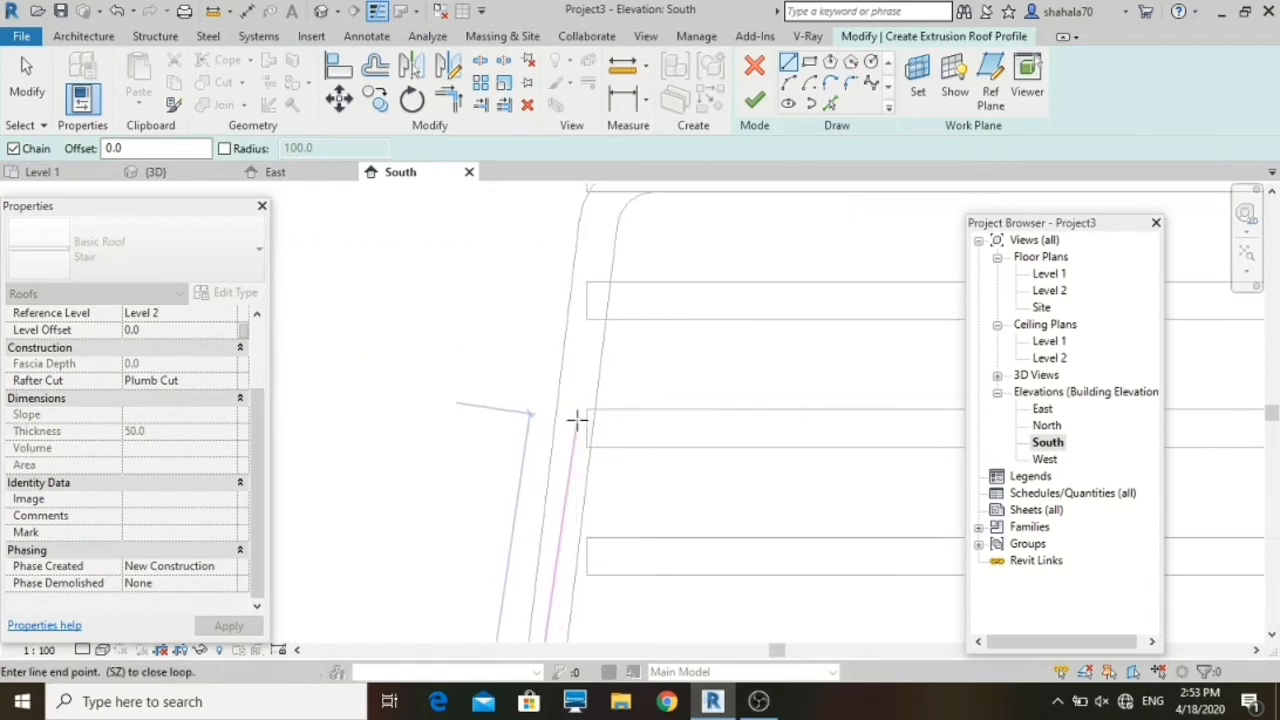
{"action": "left_click", "coordinate": [586, 410]}
Step: Add a 1500 mm horizontal line along the top of the upper flight's fourth tread from the top
{"action": "scroll", "coordinate": [600, 520], "scroll_direction": "down", "scroll_amount": 5}
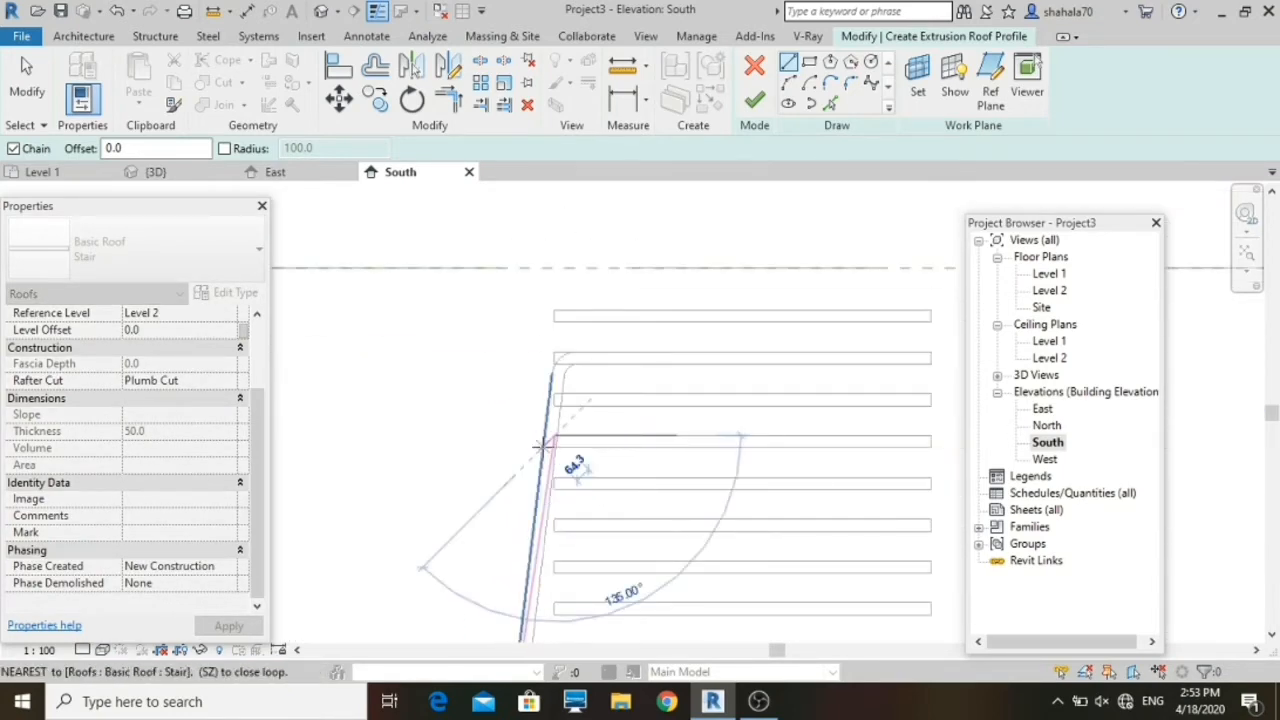
{"action": "scroll", "coordinate": [837, 449], "scroll_direction": "up", "scroll_amount": 2}
{"action": "left_click", "coordinate": [931, 436]}
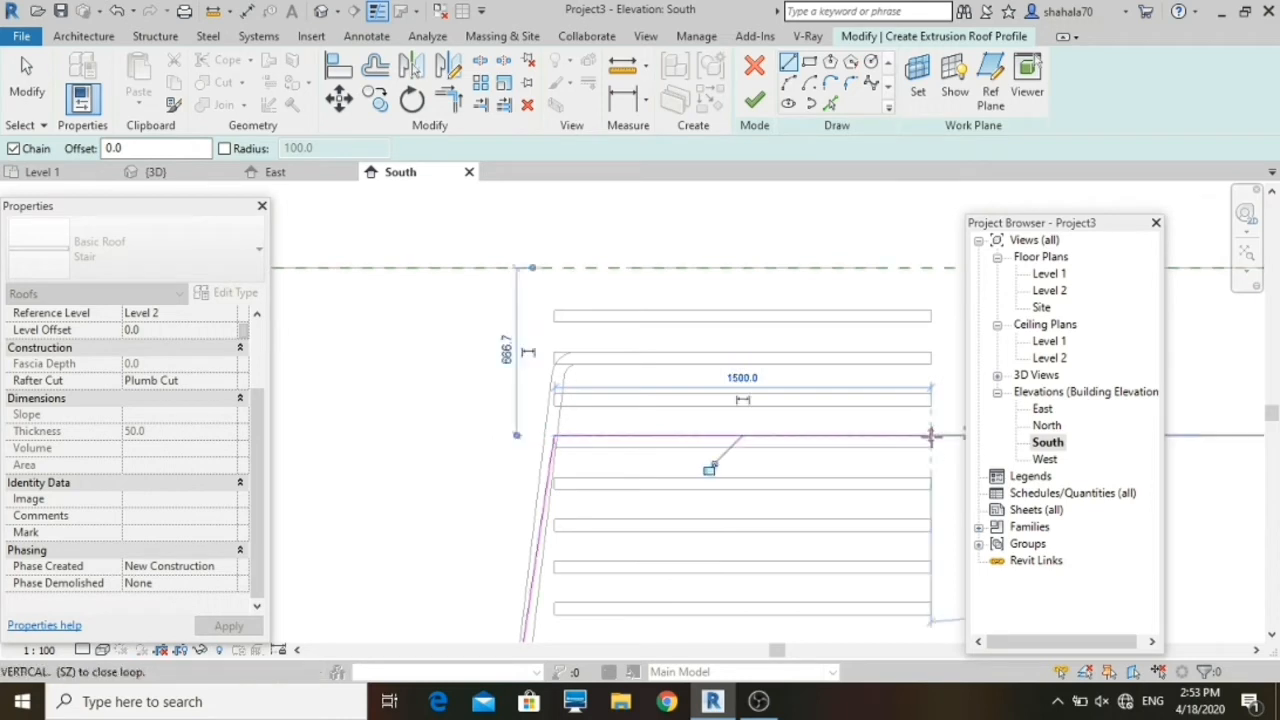
Step: Round the strip profile's corners with 100 mm radius fillets and finish the extrusion roof
{"action": "key", "text": "Escape"}
{"action": "key", "text": "Escape"}
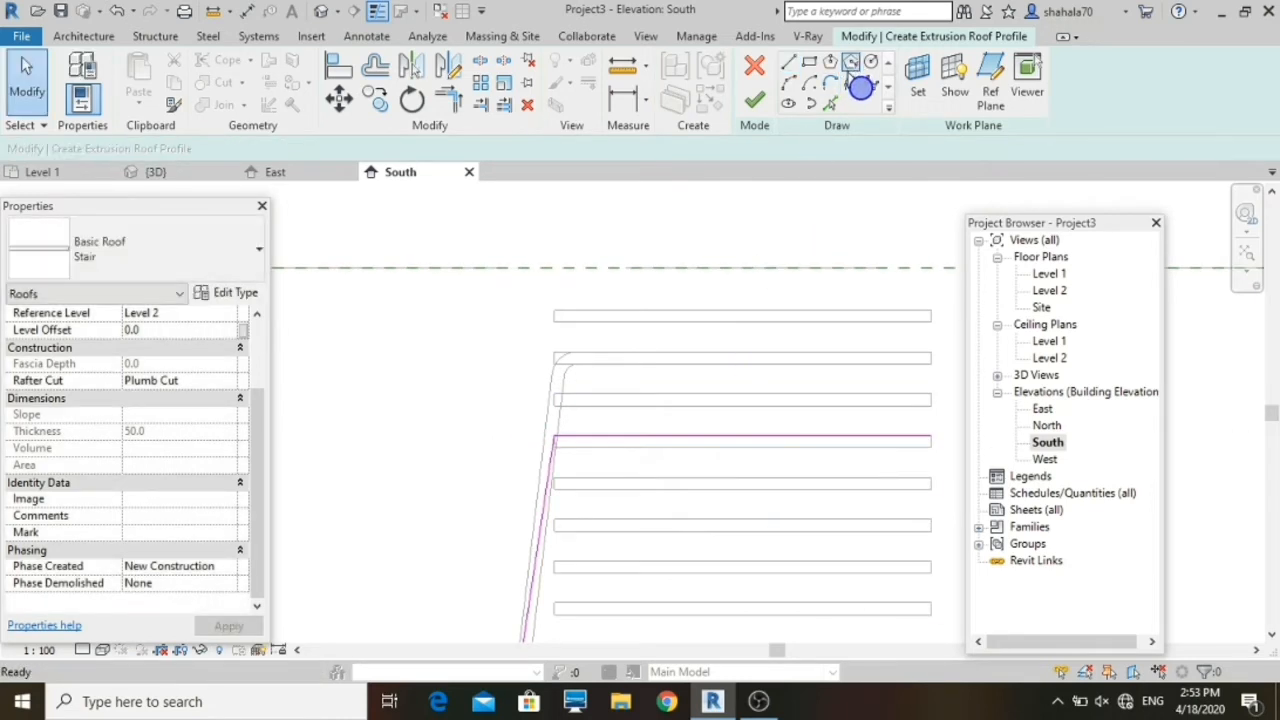
{"action": "left_click", "coordinate": [850, 82]}
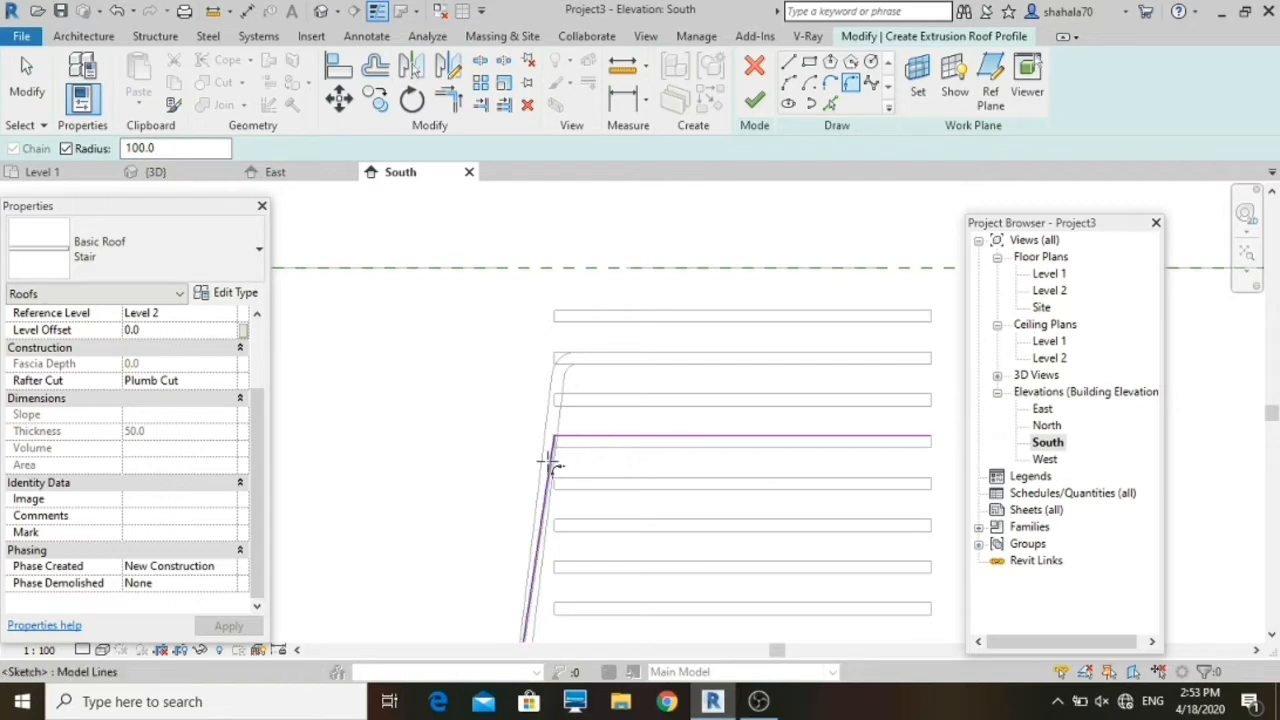
{"action": "scroll", "coordinate": [451, 529], "scroll_direction": "down", "scroll_amount": 4}
{"action": "scroll", "coordinate": [417, 509], "scroll_direction": "up", "scroll_amount": 5}
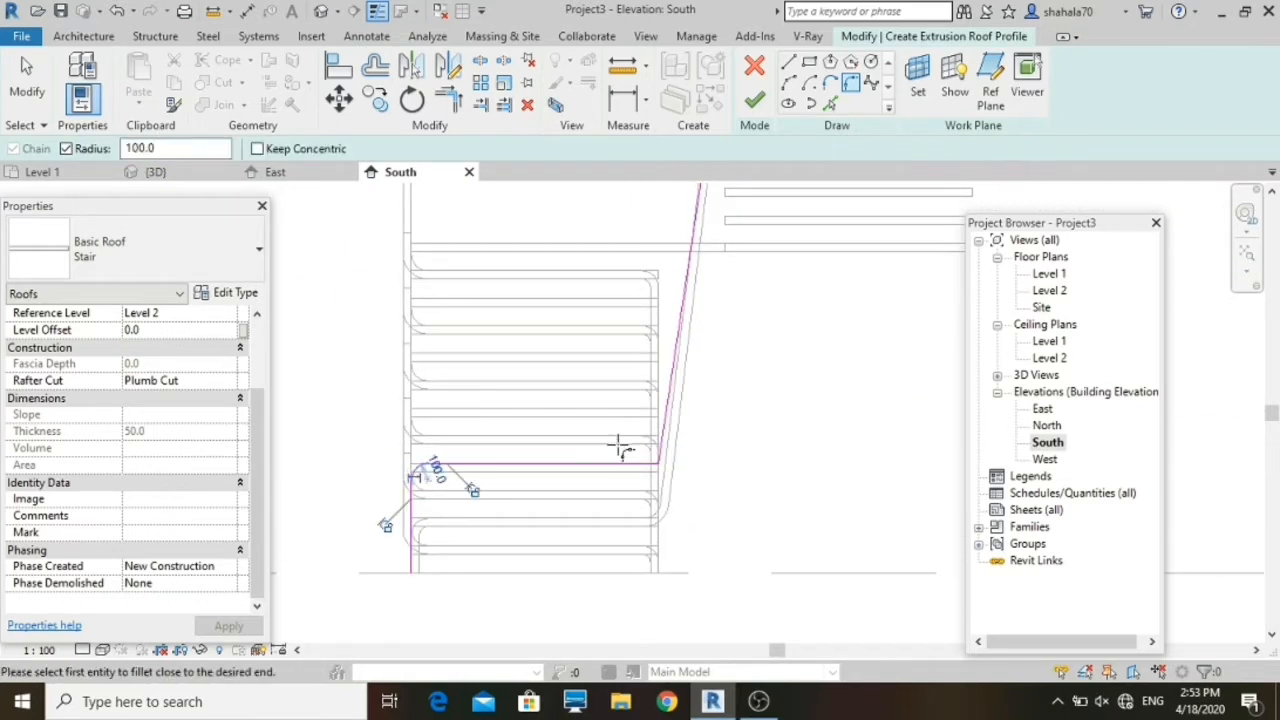
{"action": "left_click", "coordinate": [636, 462]}
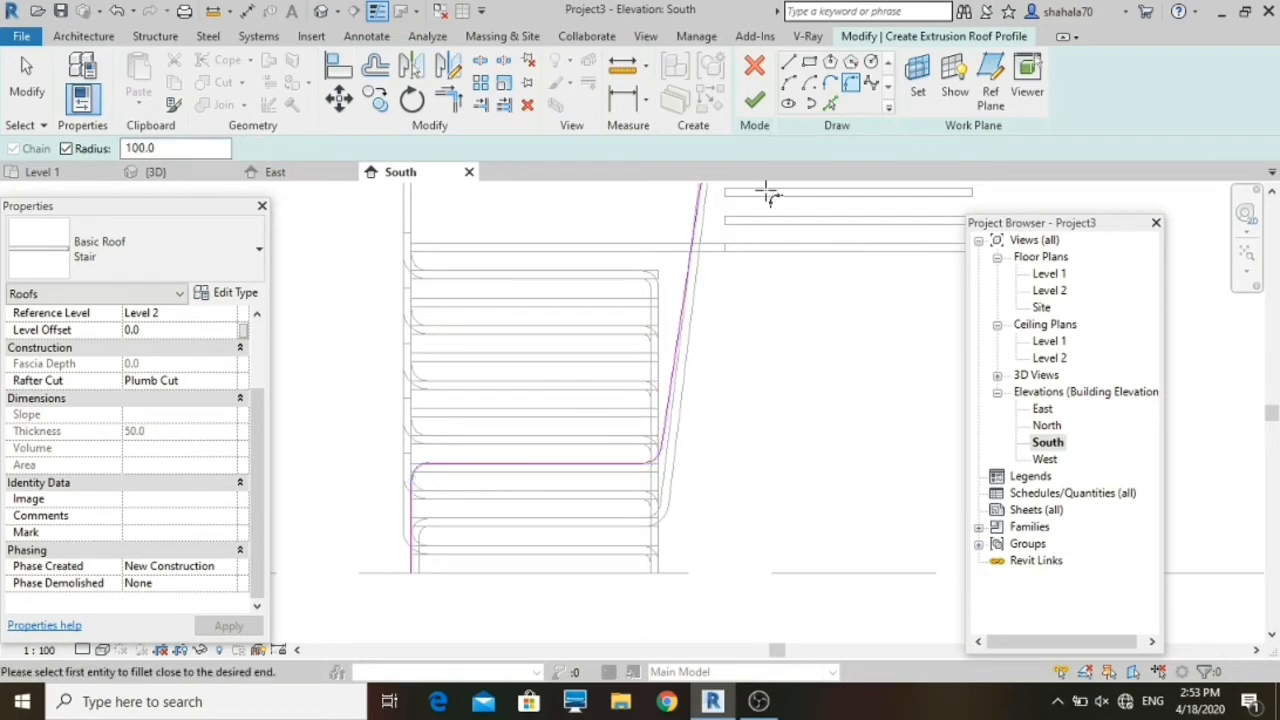
{"action": "left_click", "coordinate": [755, 101]}
{"action": "left_click", "coordinate": [751, 469]}
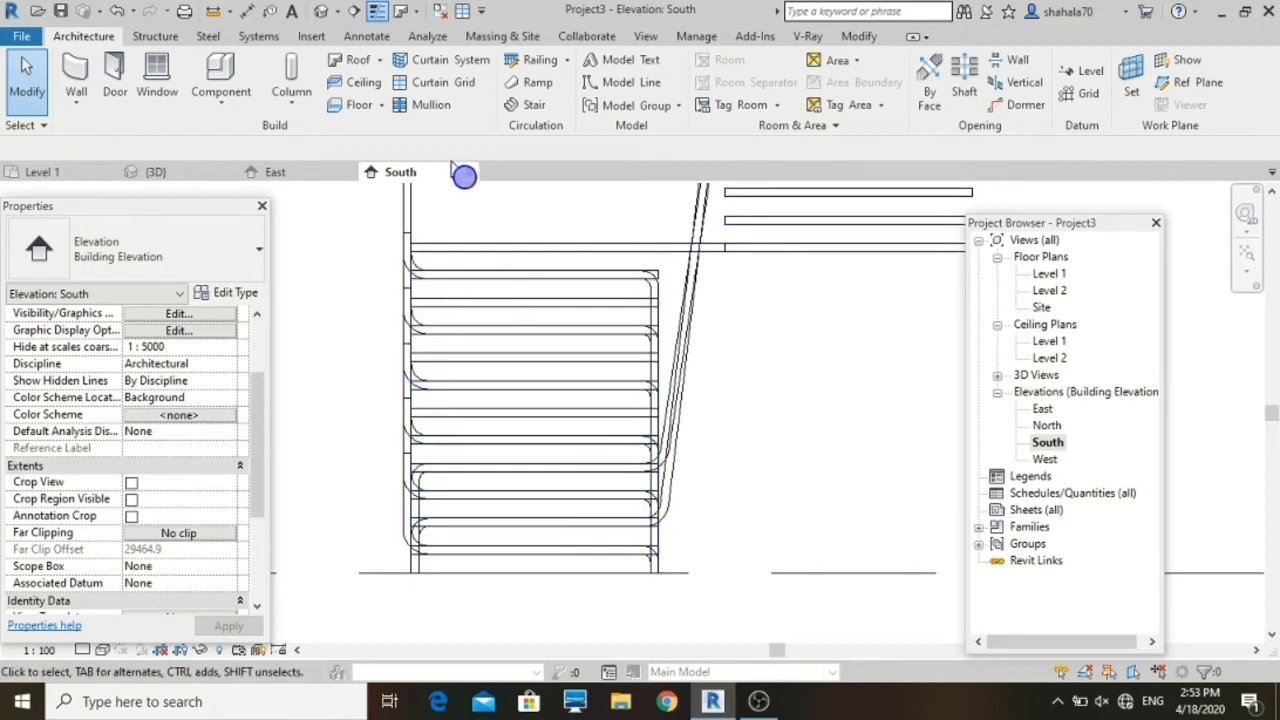
Step: Start another extrusion roof on a lower-flight tread face, sketching a 1000 mm vertical leg up from Level 1 and a line across the sixth tread
{"action": "left_click", "coordinate": [380, 60]}
{"action": "left_click", "coordinate": [405, 91]}
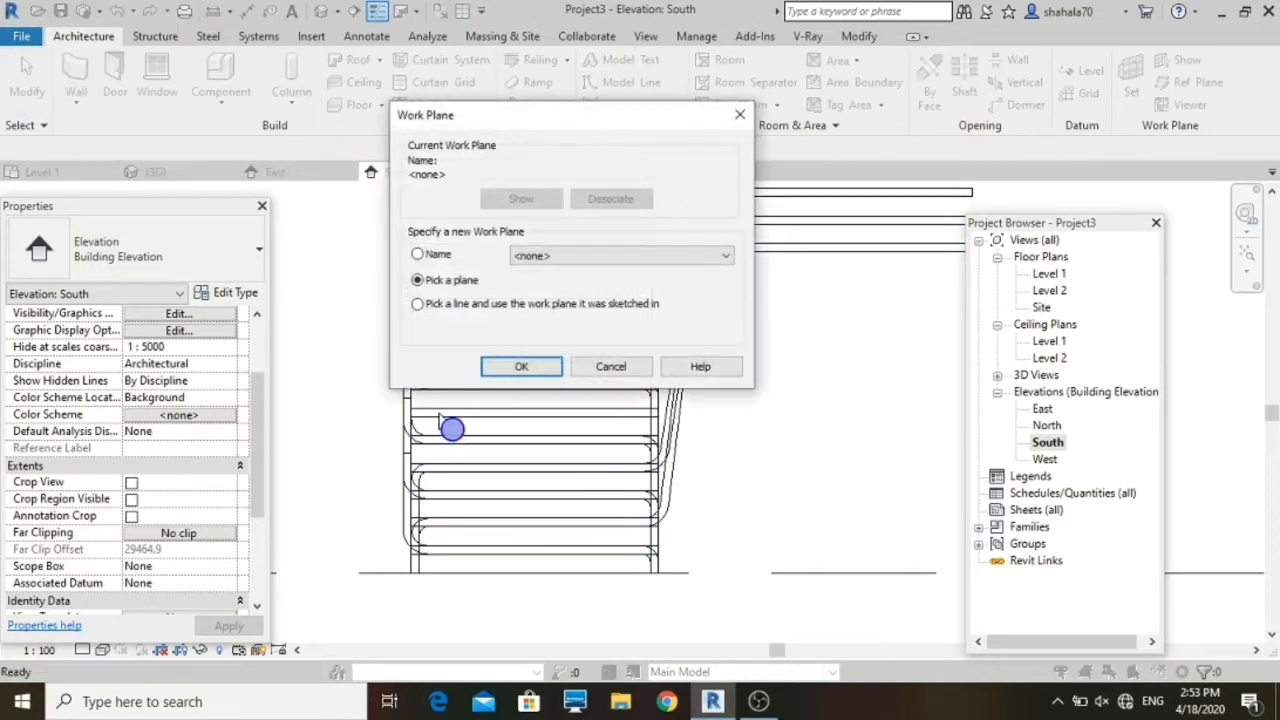
{"action": "left_click", "coordinate": [515, 368]}
{"action": "scroll", "coordinate": [497, 483], "scroll_direction": "up", "scroll_amount": 4}
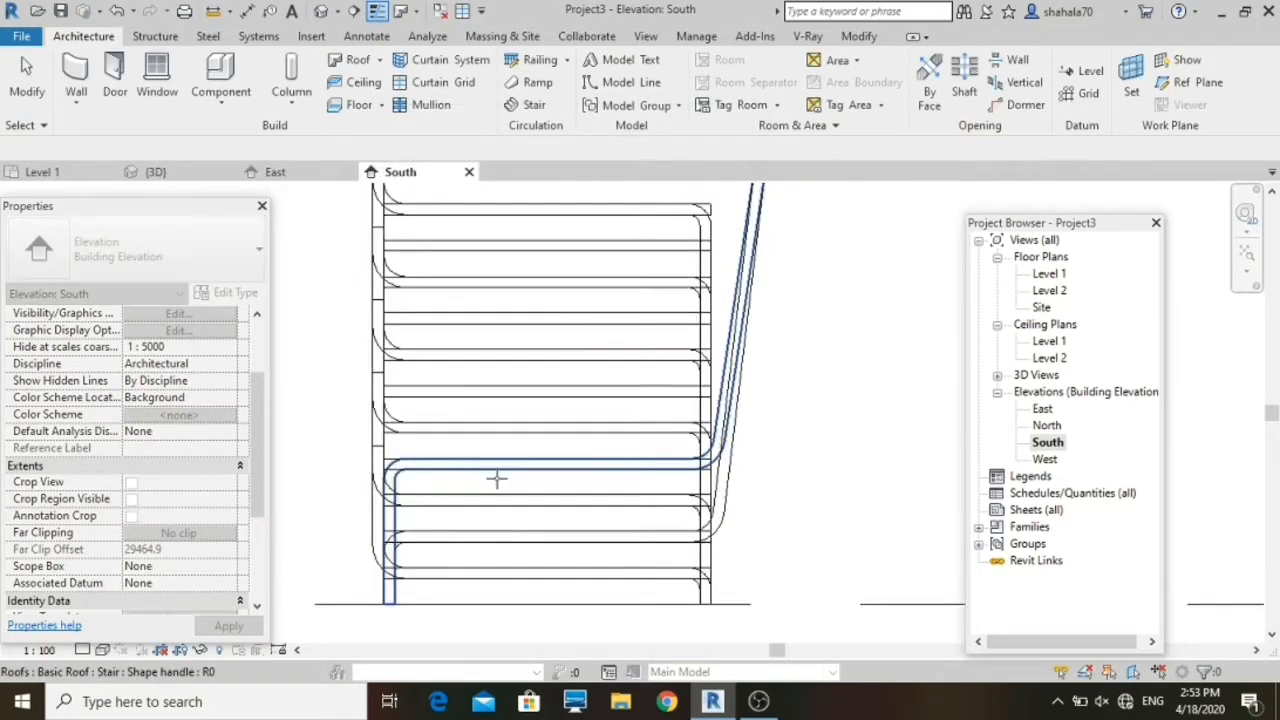
{"action": "left_click", "coordinate": [406, 380]}
{"action": "left_click", "coordinate": [647, 390]}
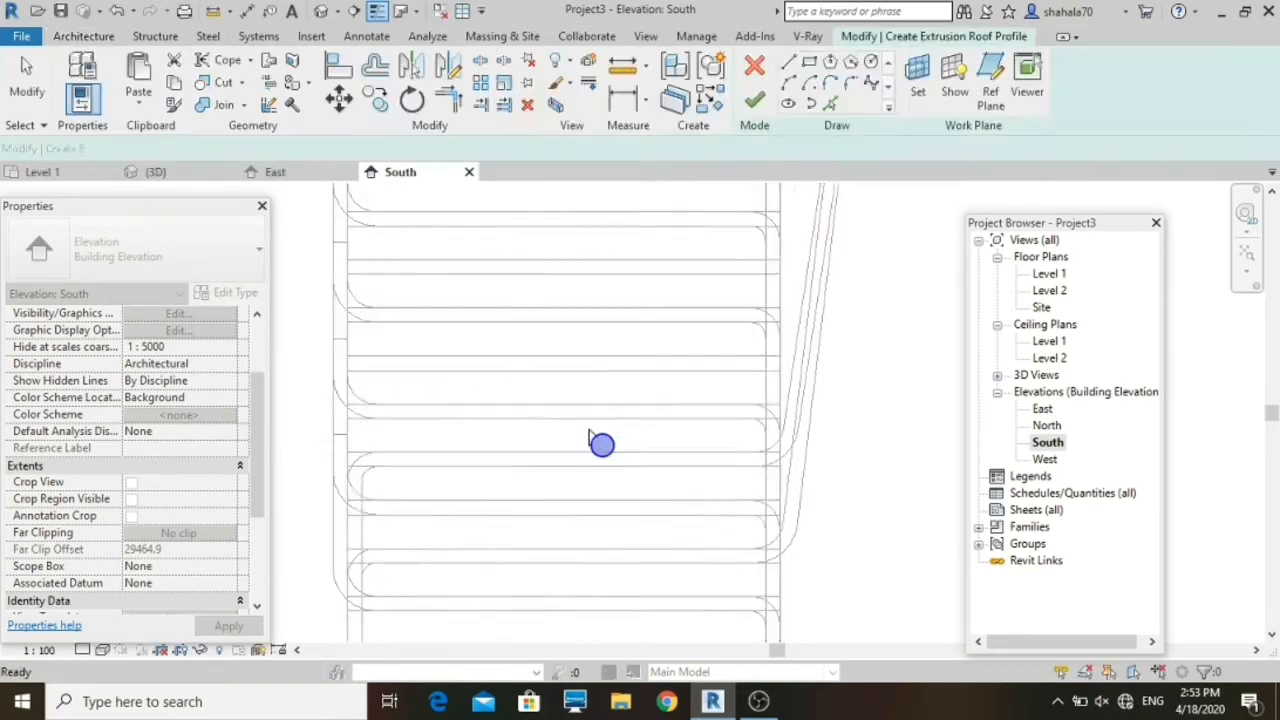
{"action": "scroll", "coordinate": [600, 443], "scroll_direction": "down", "scroll_amount": 2}
{"action": "scroll", "coordinate": [457, 551], "scroll_direction": "up", "scroll_amount": 2}
{"action": "left_click", "coordinate": [464, 557]}
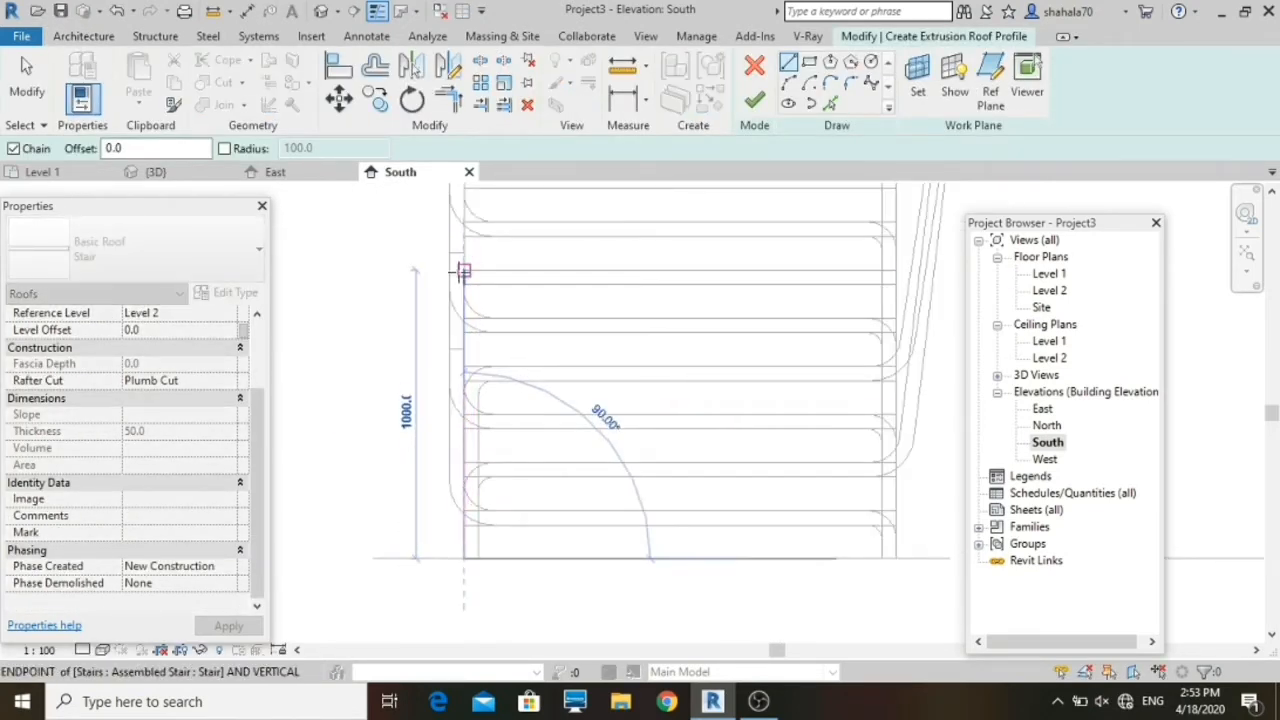
{"action": "left_click", "coordinate": [464, 271]}
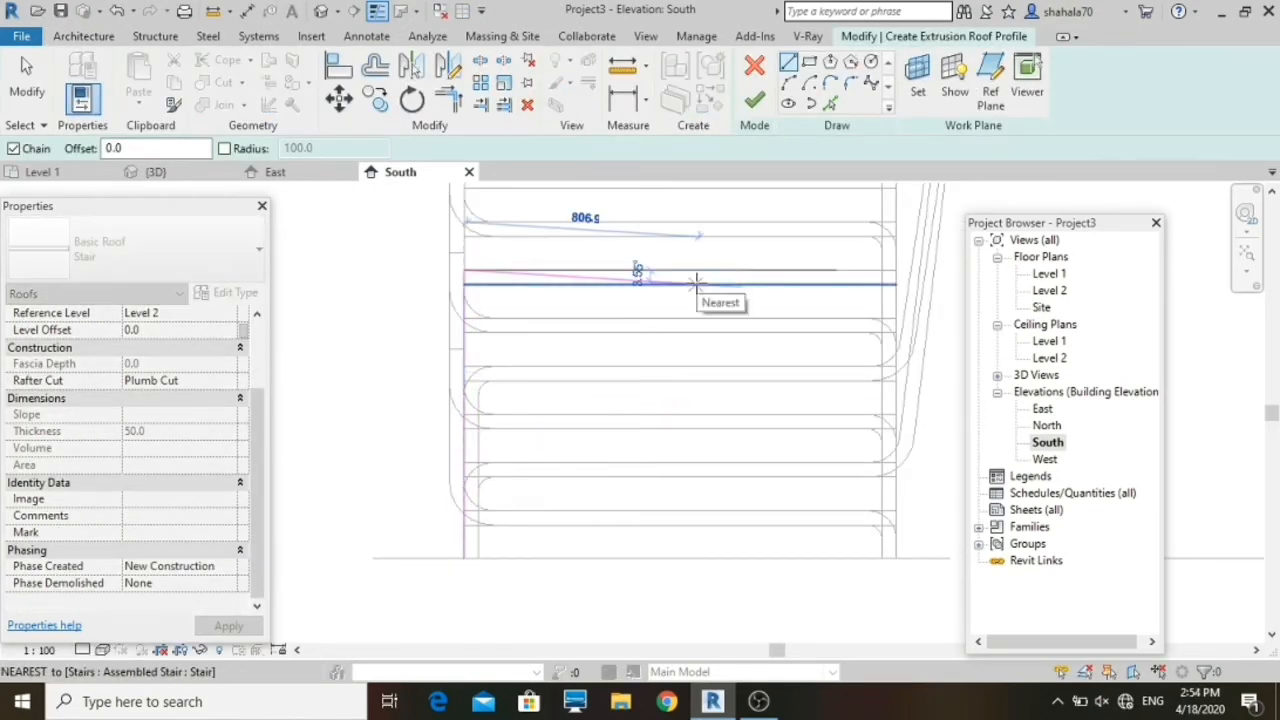
{"action": "left_click", "coordinate": [894, 269]}
Step: Extend the profile with a sloped line to the upper flight's sixth tread from the top and a horizontal line along that tread's top edge
{"action": "scroll", "coordinate": [694, 380], "scroll_direction": "down", "scroll_amount": 3}
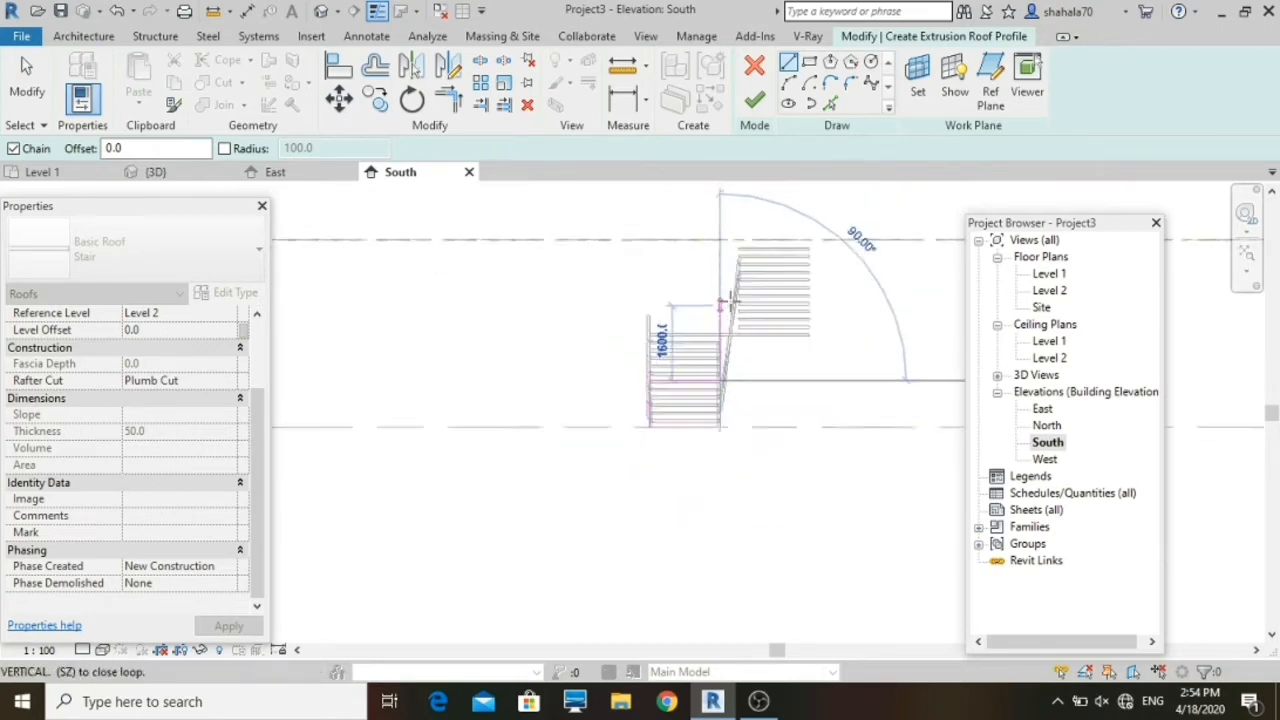
{"action": "scroll", "coordinate": [731, 302], "scroll_direction": "up", "scroll_amount": 6}
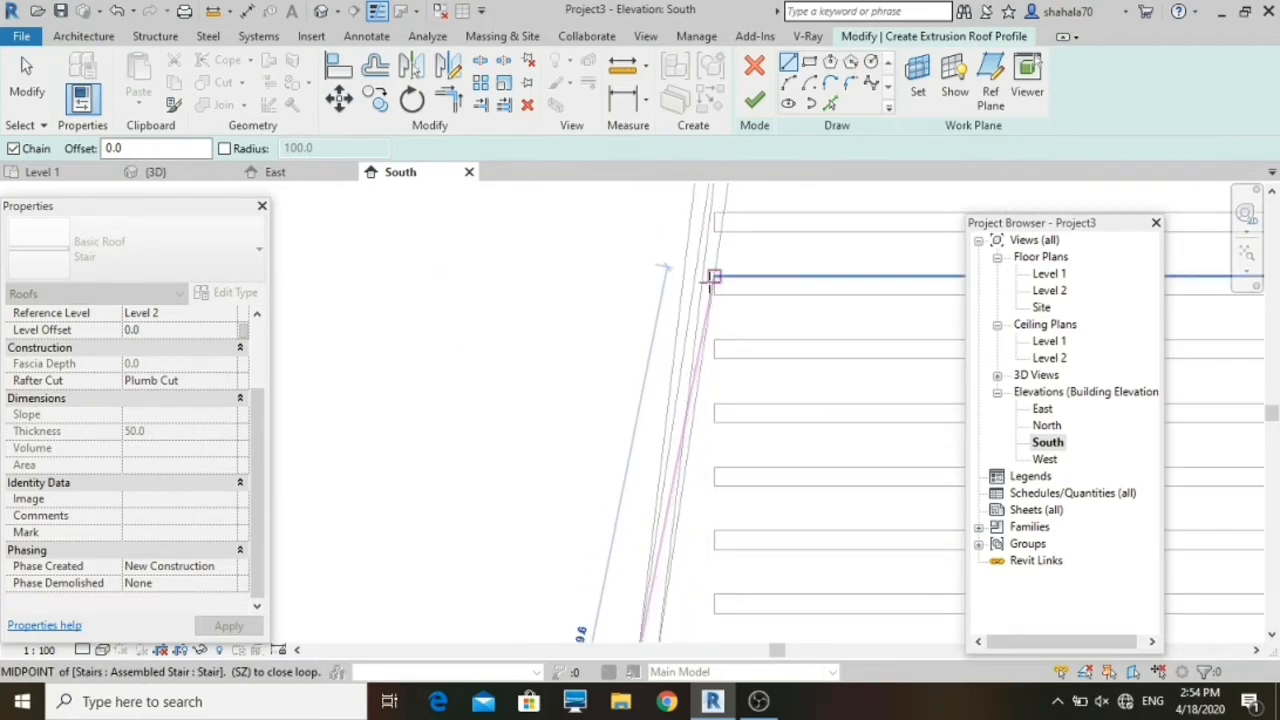
{"action": "left_click", "coordinate": [712, 278]}
{"action": "scroll", "coordinate": [700, 337], "scroll_direction": "down", "scroll_amount": 2}
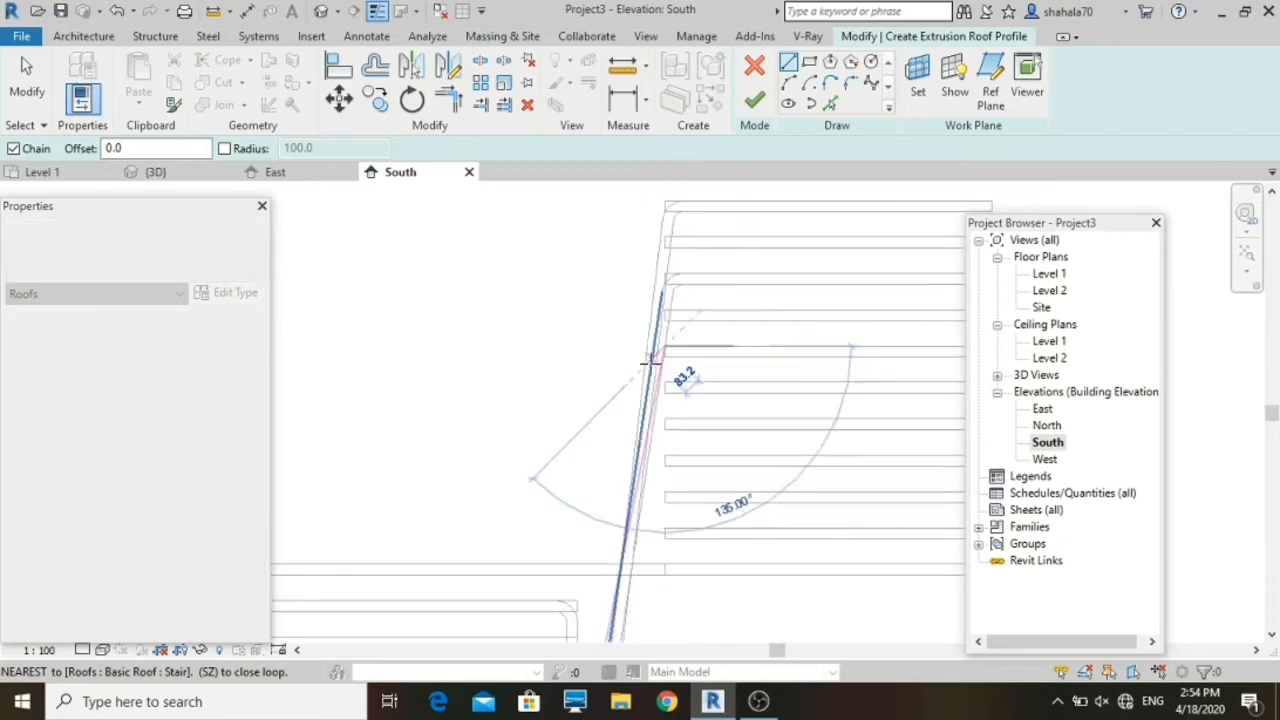
{"action": "scroll", "coordinate": [675, 358], "scroll_direction": "down", "scroll_amount": 6}
{"action": "scroll", "coordinate": [756, 343], "scroll_direction": "up", "scroll_amount": 5}
{"action": "left_click", "coordinate": [843, 371]}
{"action": "key", "text": "Escape"}
{"action": "key", "text": "Escape"}
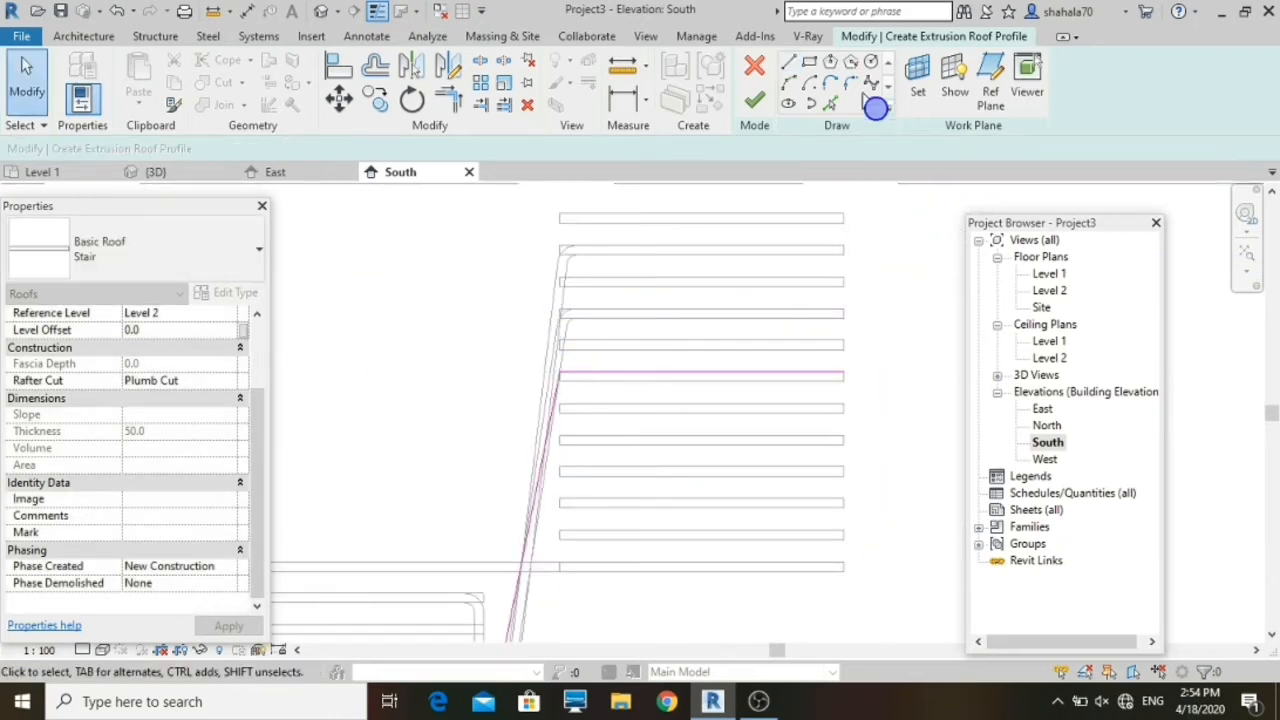
Step: Fillet the sixth-tread profile's corners at a fixed 100 mm radius and finish the roof strip
{"action": "scroll", "coordinate": [557, 395], "scroll_direction": "down", "scroll_amount": 4}
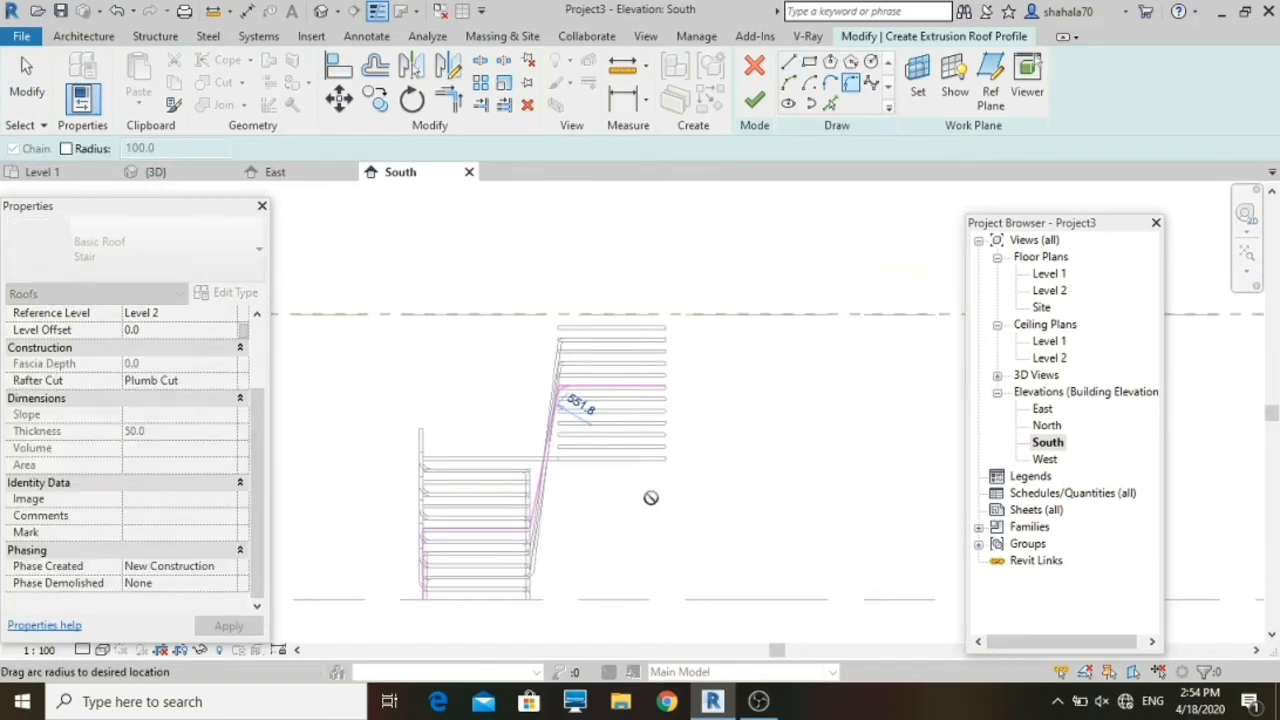
{"action": "scroll", "coordinate": [556, 392], "scroll_direction": "up", "scroll_amount": 4}
{"action": "key", "text": "Escape"}
{"action": "key", "text": "Escape"}
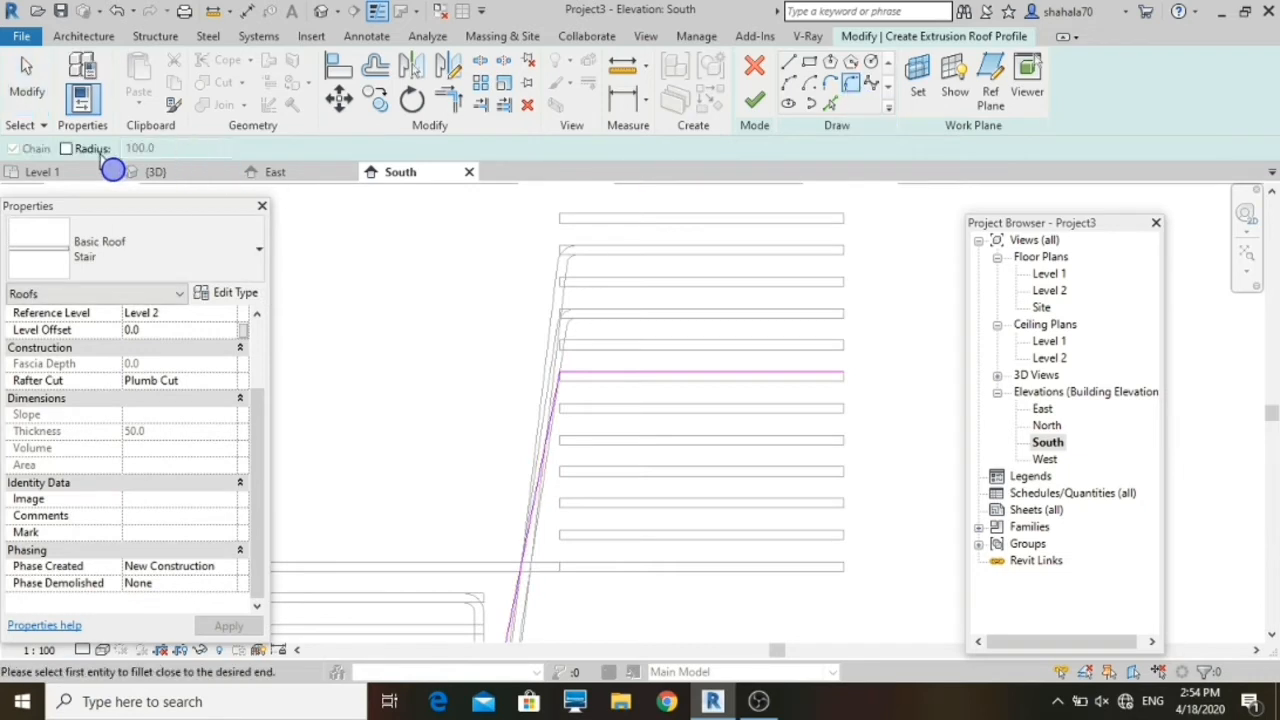
{"action": "scroll", "coordinate": [549, 392], "scroll_direction": "down", "scroll_amount": 4}
{"action": "scroll", "coordinate": [529, 480], "scroll_direction": "up", "scroll_amount": 4}
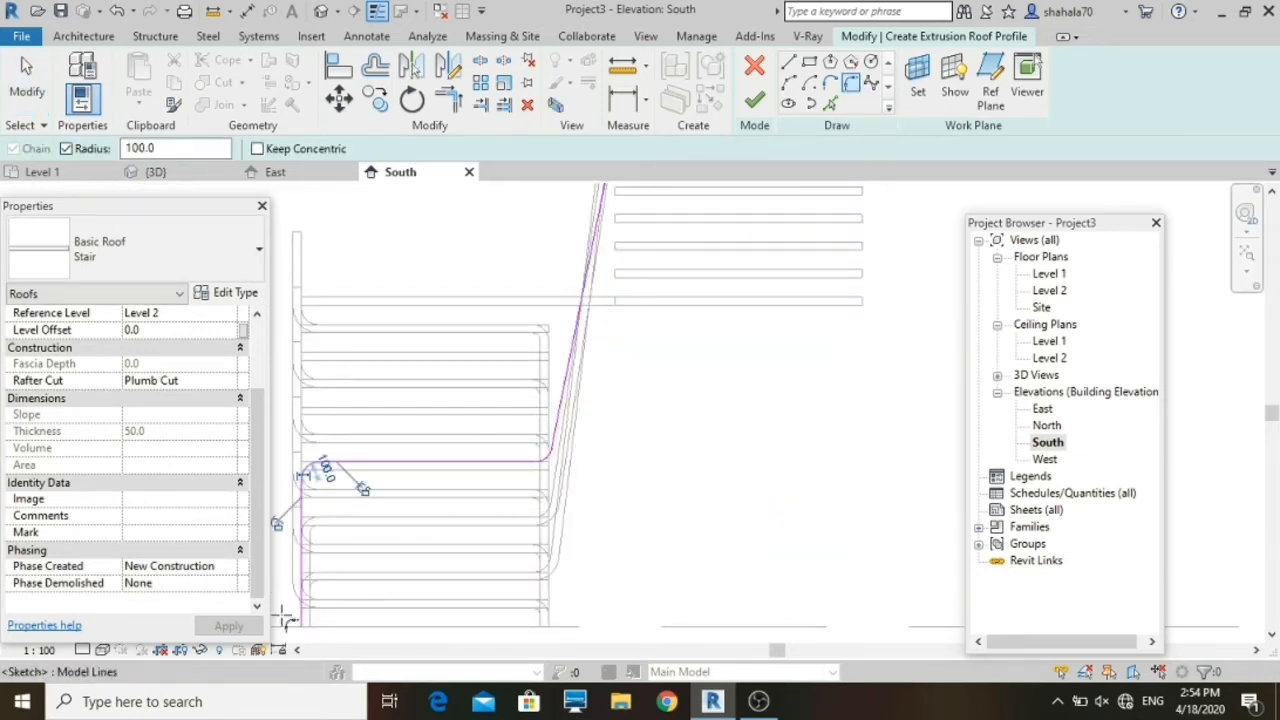
{"action": "scroll", "coordinate": [287, 620], "scroll_direction": "up", "scroll_amount": 3}
{"action": "left_click", "coordinate": [754, 100]}
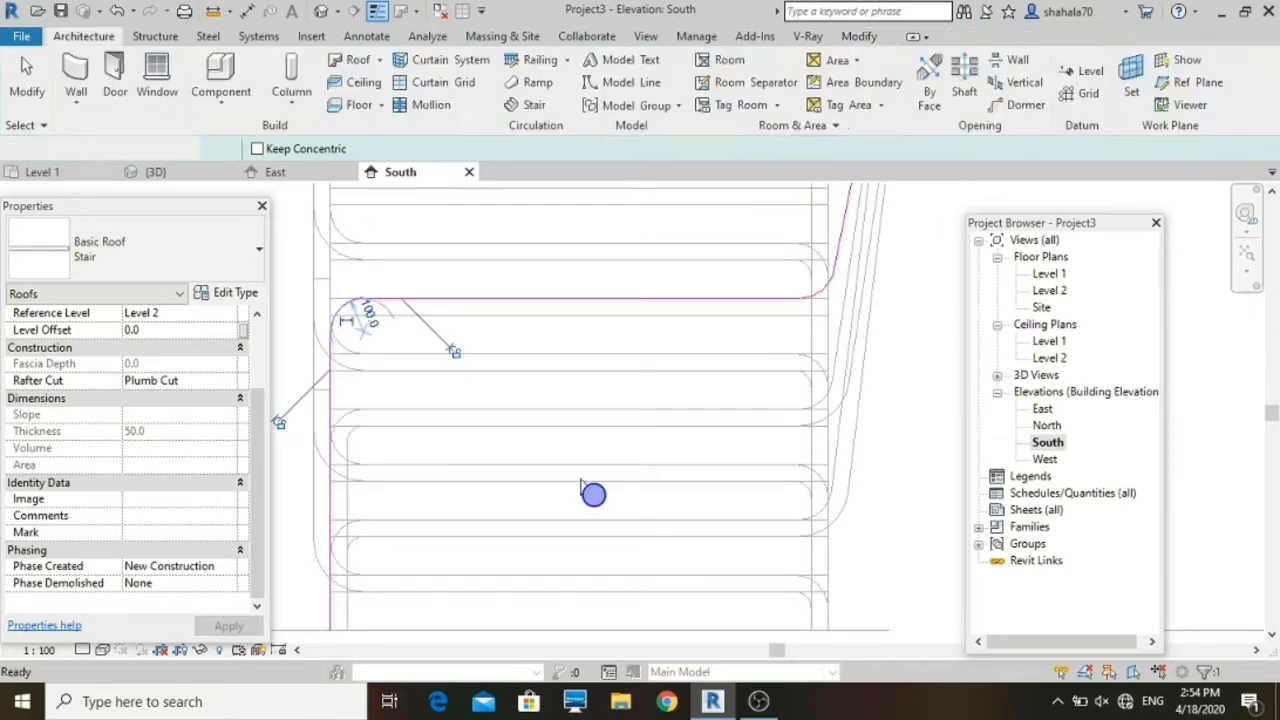
Step: Start another extrusion roof with its work plane picked on a lower-flight tread face
{"action": "scroll", "coordinate": [586, 520], "scroll_direction": "down", "scroll_amount": 3}
{"action": "scroll", "coordinate": [586, 527], "scroll_direction": "up", "scroll_amount": 4}
{"action": "scroll", "coordinate": [497, 580], "scroll_direction": "up", "scroll_amount": 4}
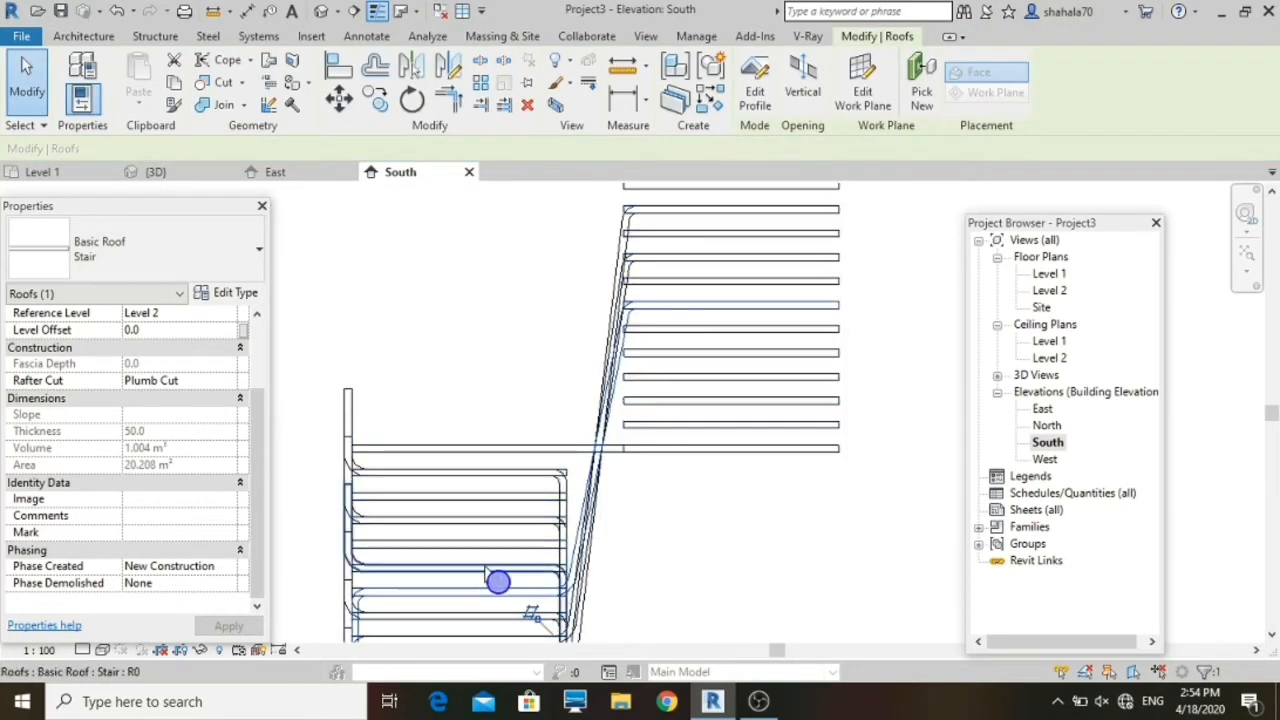
{"action": "left_click", "coordinate": [93, 40]}
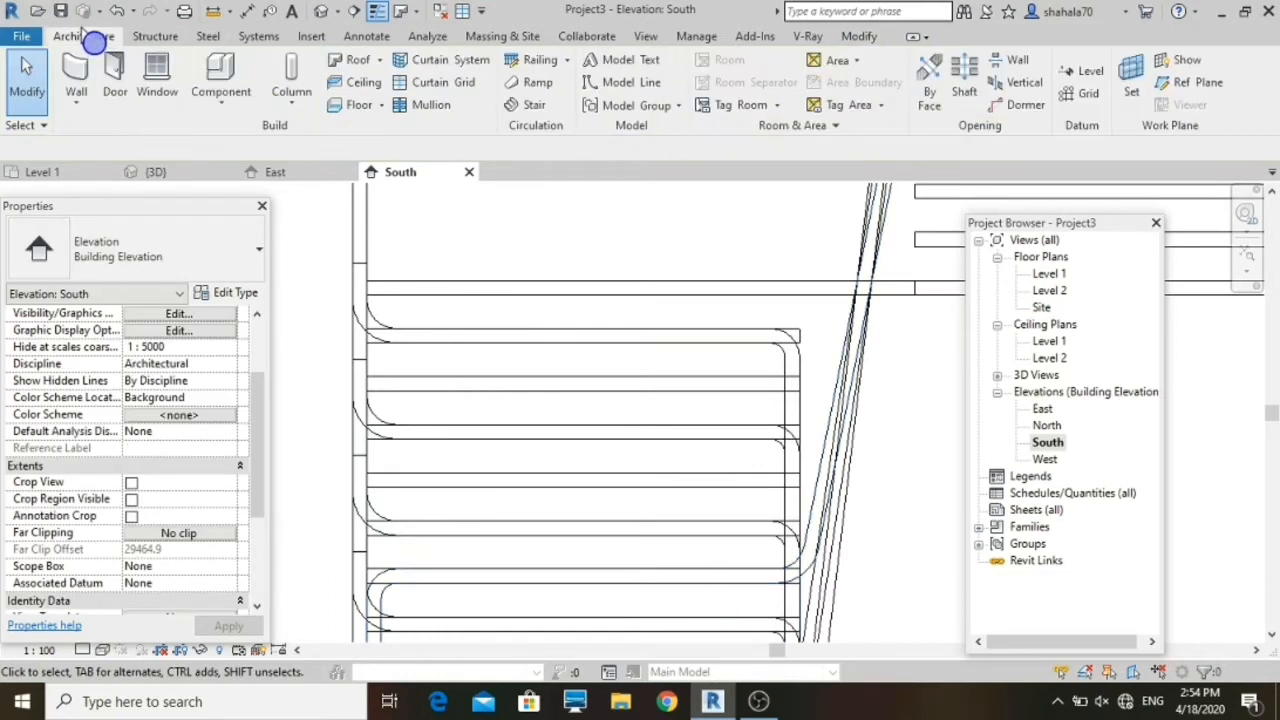
{"action": "left_click", "coordinate": [374, 84]}
{"action": "key", "text": "Escape"}
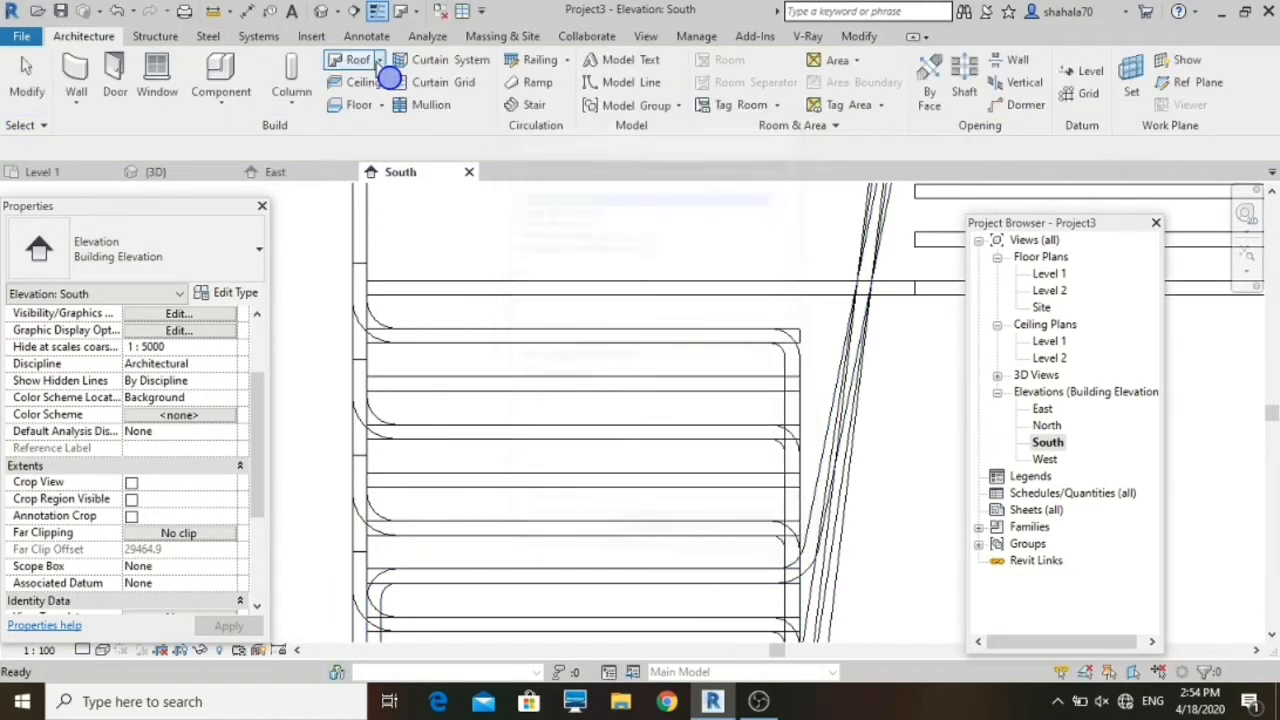
{"action": "left_click", "coordinate": [378, 60]}
{"action": "left_click", "coordinate": [401, 128]}
{"action": "left_click", "coordinate": [493, 368]}
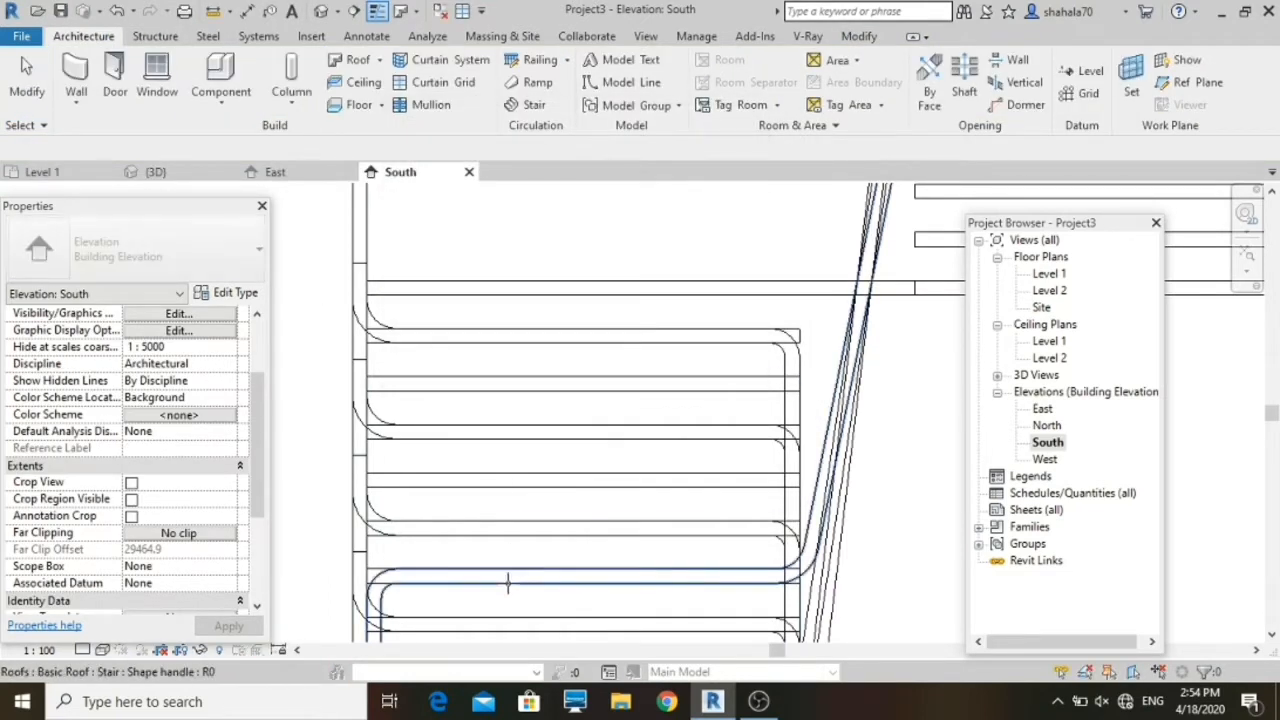
{"action": "left_click", "coordinate": [400, 483]}
{"action": "left_click", "coordinate": [630, 385]}
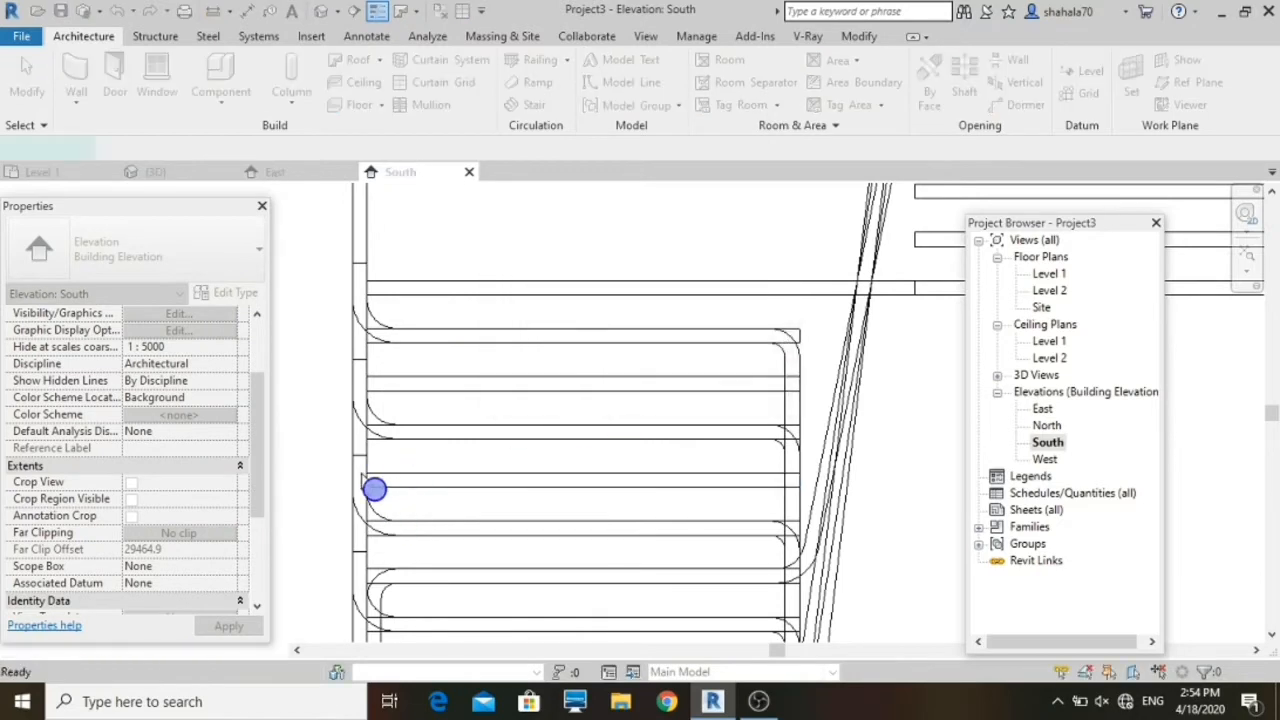
Step: Sketch a vertical profile leg from the left end of the lower flight's eighth tread down to Level 1
{"action": "left_click", "coordinate": [367, 473]}
{"action": "scroll", "coordinate": [368, 475], "scroll_direction": "down", "scroll_amount": 5}
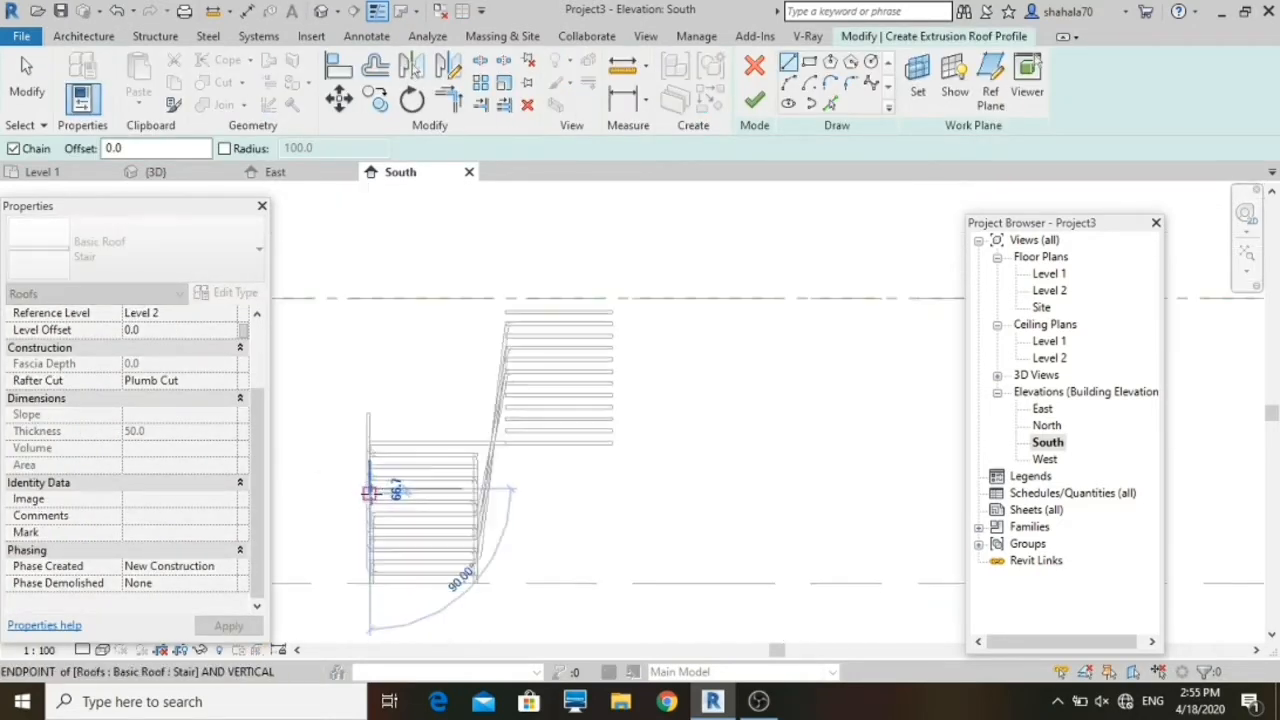
{"action": "scroll", "coordinate": [359, 585], "scroll_direction": "up", "scroll_amount": 4}
{"action": "scroll", "coordinate": [385, 565], "scroll_direction": "up", "scroll_amount": 3}
{"action": "left_click", "coordinate": [414, 536]}
{"action": "key", "text": "Escape"}
{"action": "scroll", "coordinate": [406, 546], "scroll_direction": "down", "scroll_amount": 1}
{"action": "scroll", "coordinate": [457, 400], "scroll_direction": "up", "scroll_amount": 4}
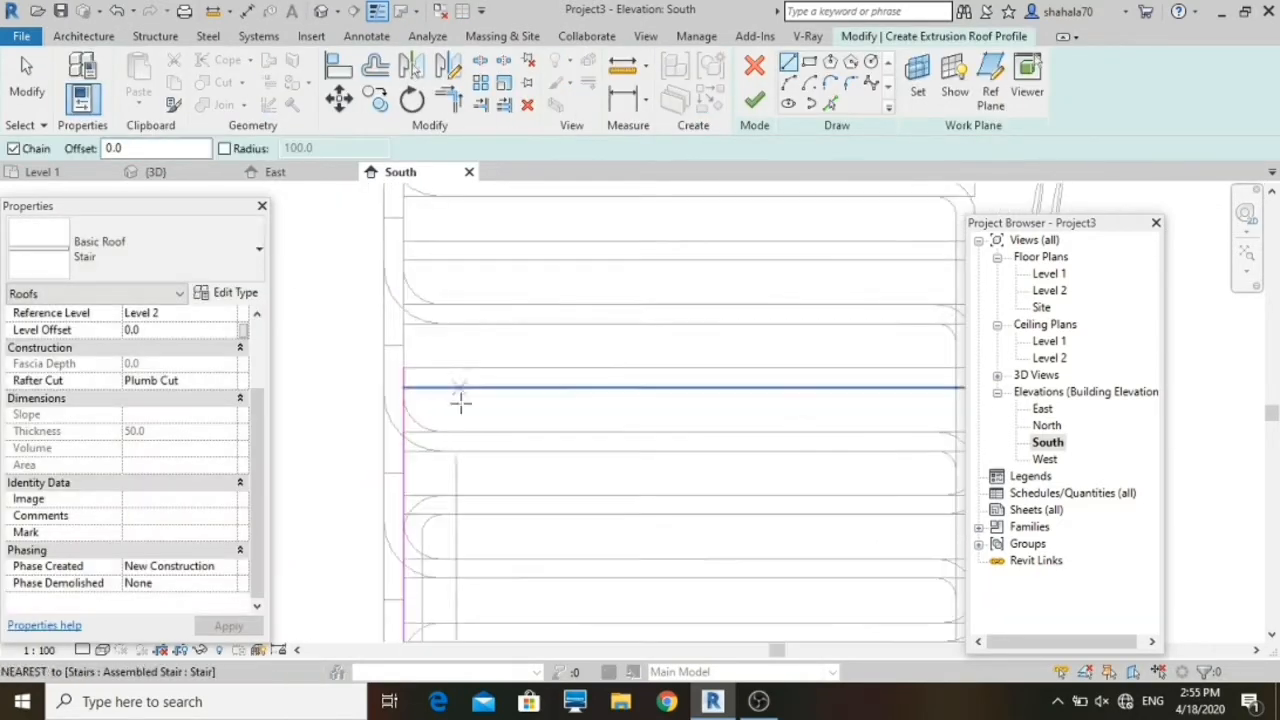
Step: Continue the profile 1500 mm across the eighth tread, slope up to the upper flight's eighth tread from the top, and follow that tread's top edge
{"action": "left_click", "coordinate": [354, 318]}
{"action": "scroll", "coordinate": [731, 334], "scroll_direction": "down", "scroll_amount": 5}
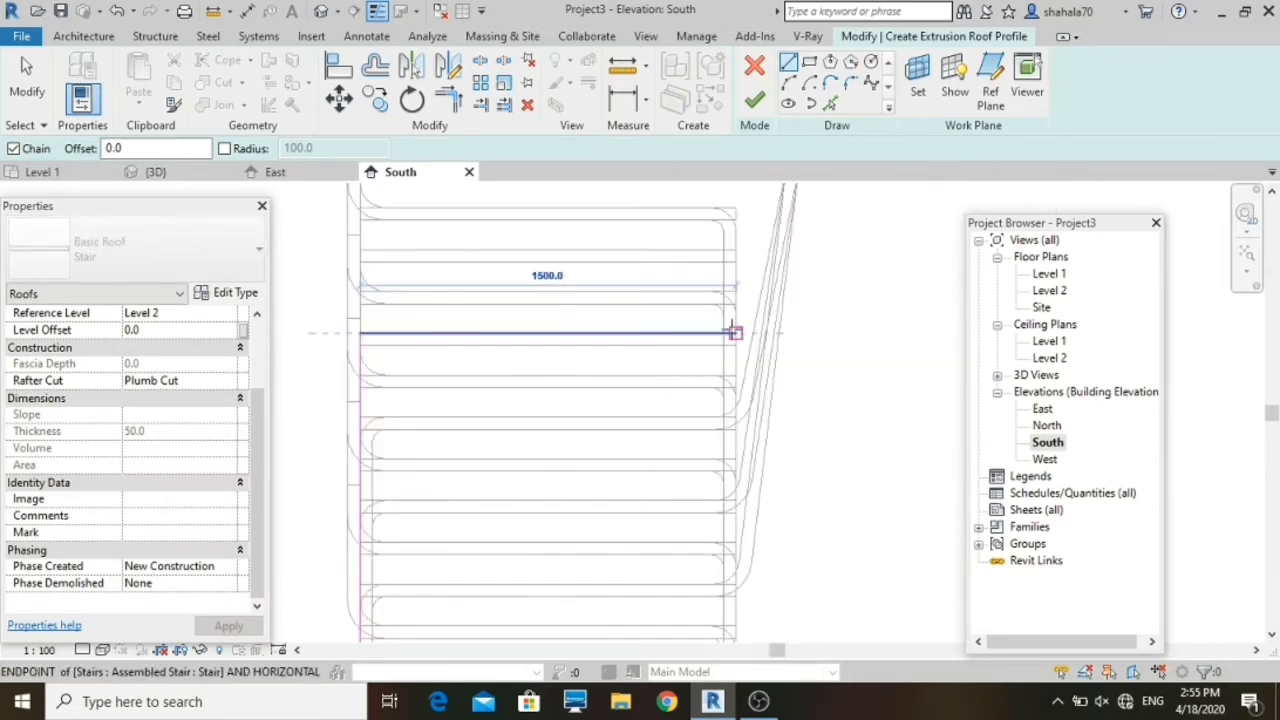
{"action": "scroll", "coordinate": [725, 388], "scroll_direction": "up", "scroll_amount": 4}
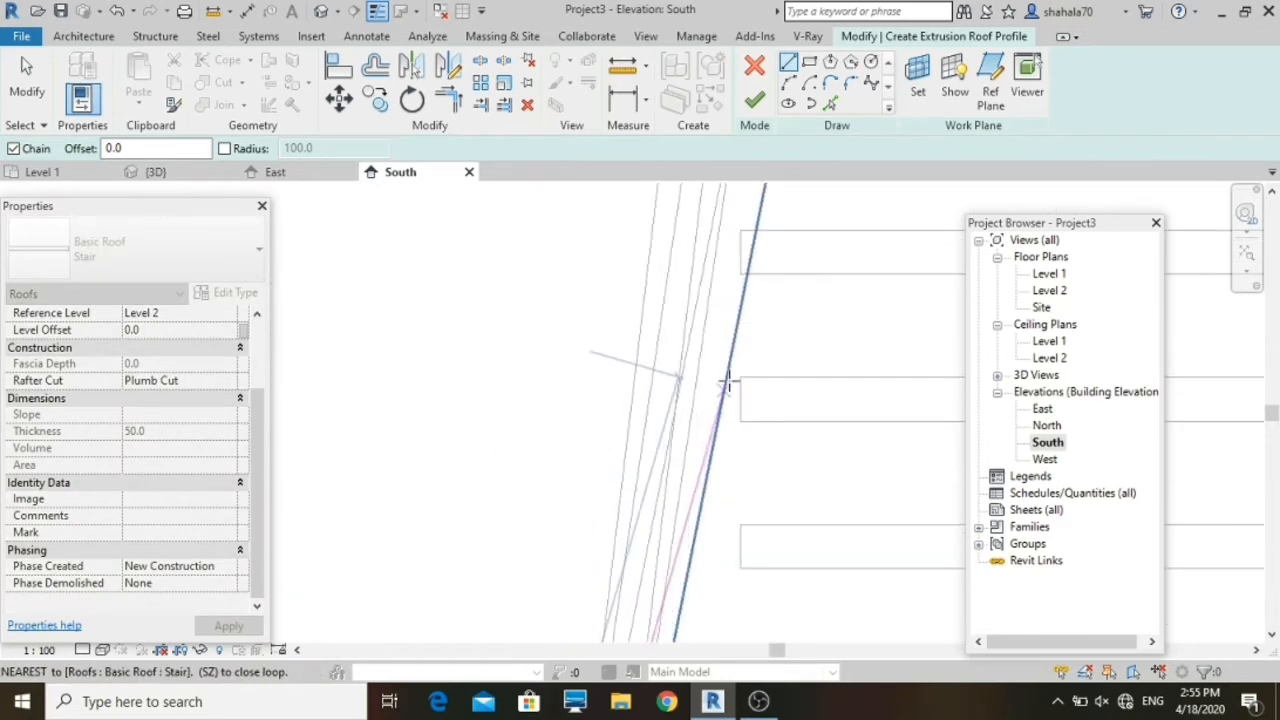
{"action": "left_click", "coordinate": [731, 392]}
{"action": "scroll", "coordinate": [734, 400], "scroll_direction": "down", "scroll_amount": 2}
{"action": "scroll", "coordinate": [796, 453], "scroll_direction": "up", "scroll_amount": 3}
{"action": "left_click", "coordinate": [863, 457]}
{"action": "key", "text": "Escape"}
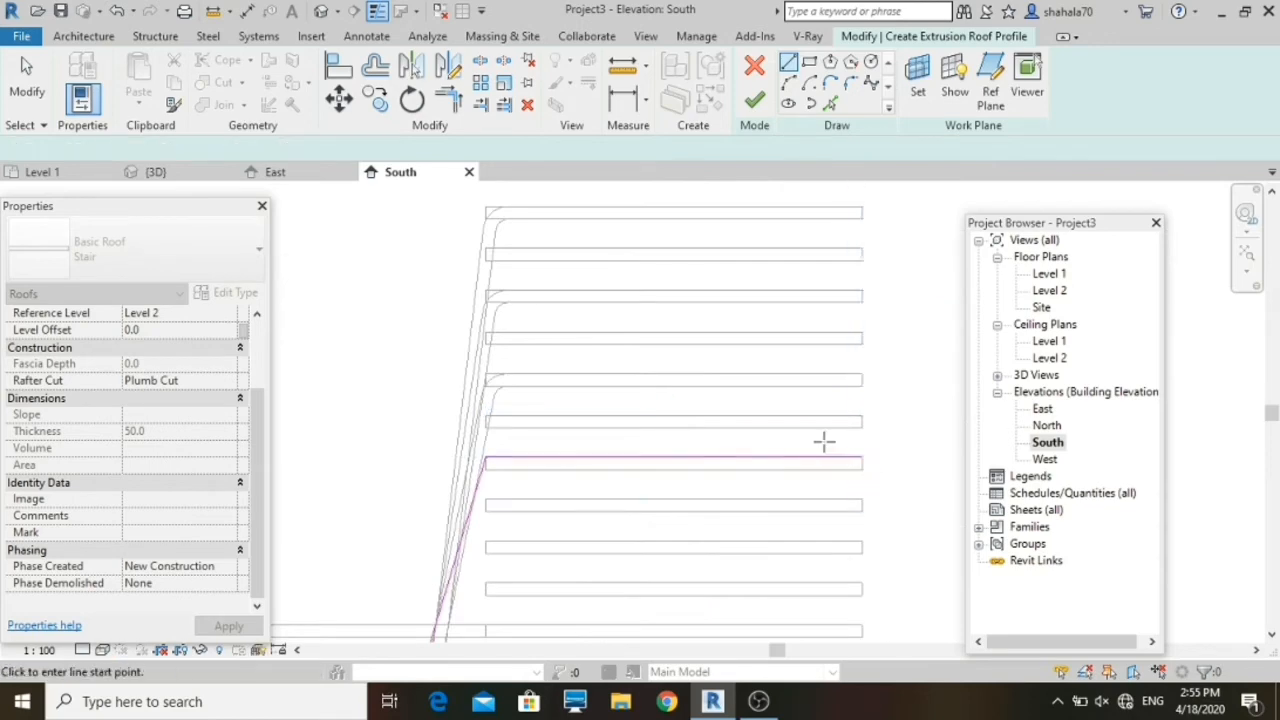
Step: Apply 100 mm radius fillets to the eighth-tread profile's corners and finish its extrusion roof
{"action": "scroll", "coordinate": [823, 441], "scroll_direction": "down", "scroll_amount": 3}
{"action": "left_click", "coordinate": [90, 150]}
{"action": "scroll", "coordinate": [735, 418], "scroll_direction": "up", "scroll_amount": 2}
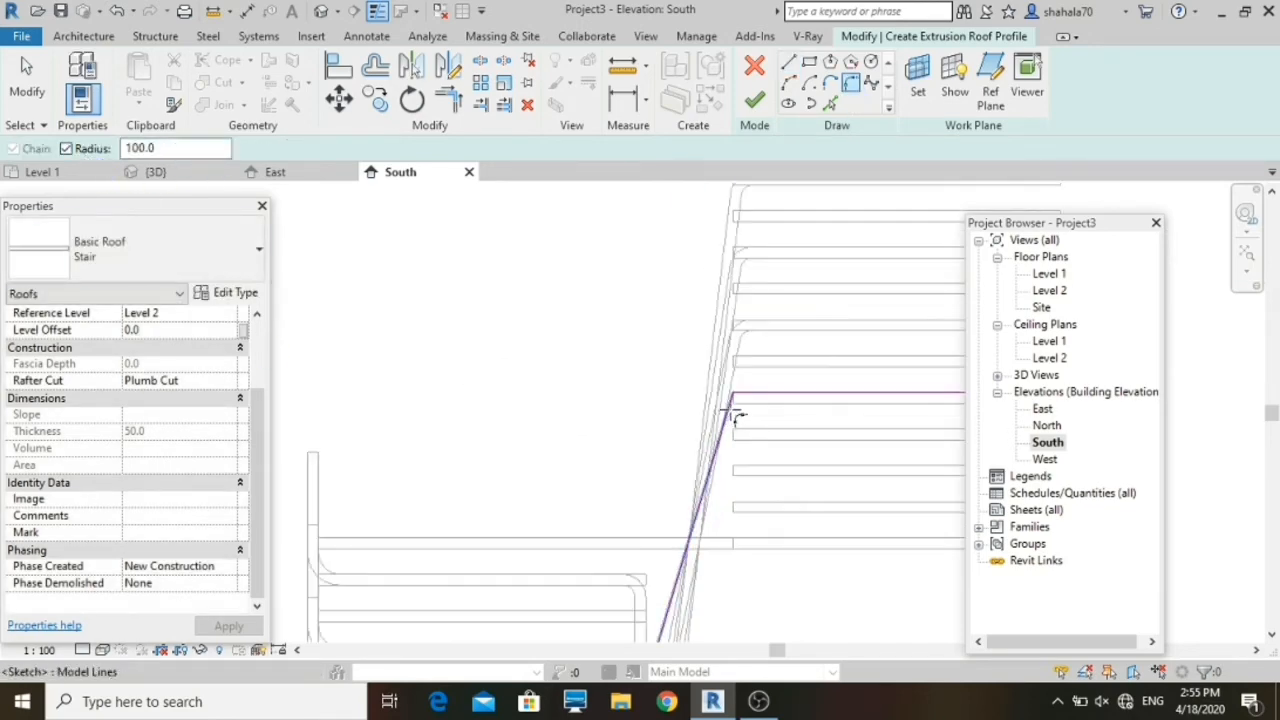
{"action": "left_click", "coordinate": [733, 418]}
{"action": "scroll", "coordinate": [733, 418], "scroll_direction": "down", "scroll_amount": 3}
{"action": "scroll", "coordinate": [551, 600], "scroll_direction": "up", "scroll_amount": 3}
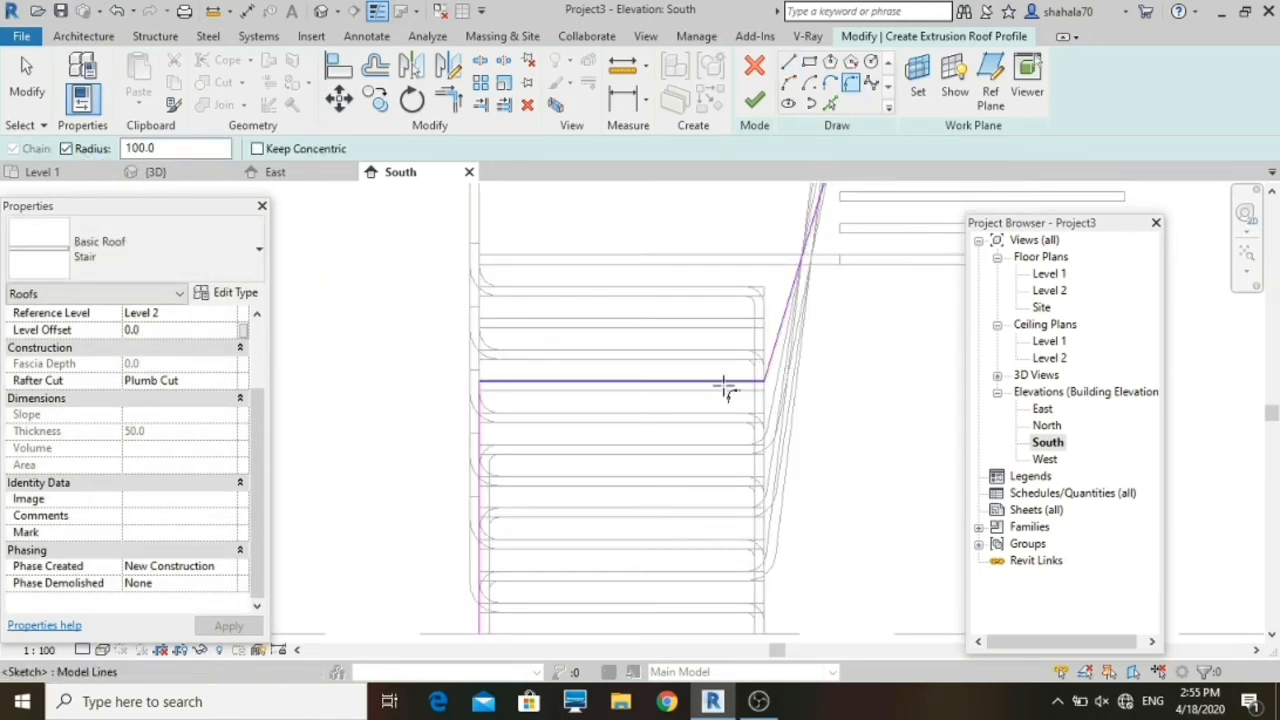
{"action": "scroll", "coordinate": [483, 400], "scroll_direction": "down", "scroll_amount": 1}
{"action": "left_click", "coordinate": [754, 100]}
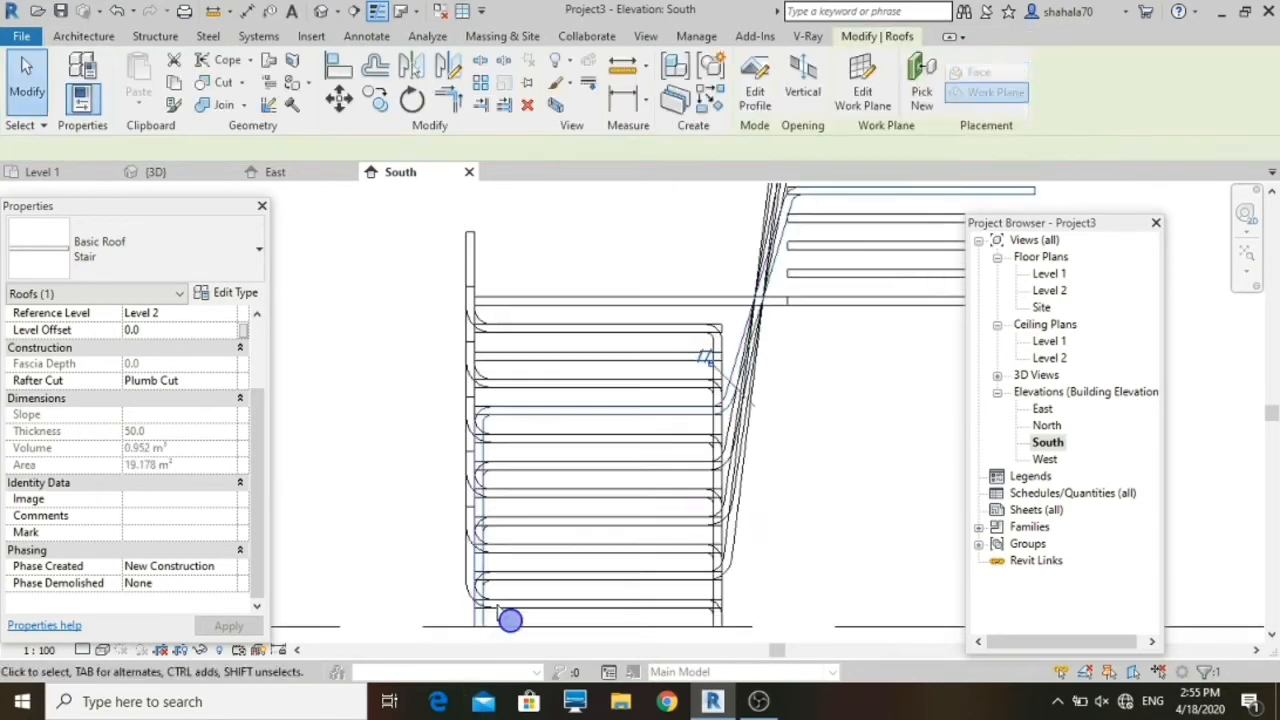
{"action": "scroll", "coordinate": [590, 450], "scroll_direction": "up", "scroll_amount": 4}
{"action": "scroll", "coordinate": [560, 445], "scroll_direction": "down", "scroll_amount": 3}
{"action": "key", "text": "Escape"}
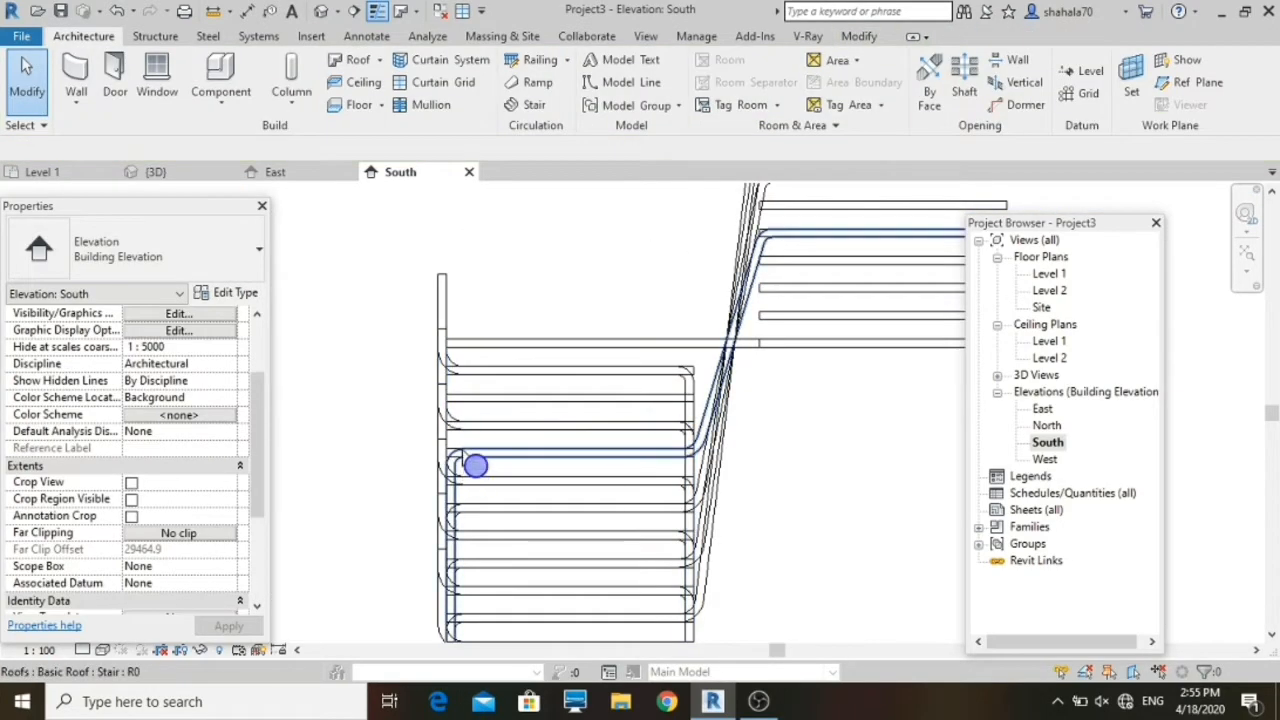
Step: Start another extrusion roof on a picked tread-face work plane and sketch a vertical leg from the lower flight's tenth tread down to Level 1
{"action": "left_click", "coordinate": [370, 62]}
{"action": "left_click", "coordinate": [386, 209]}
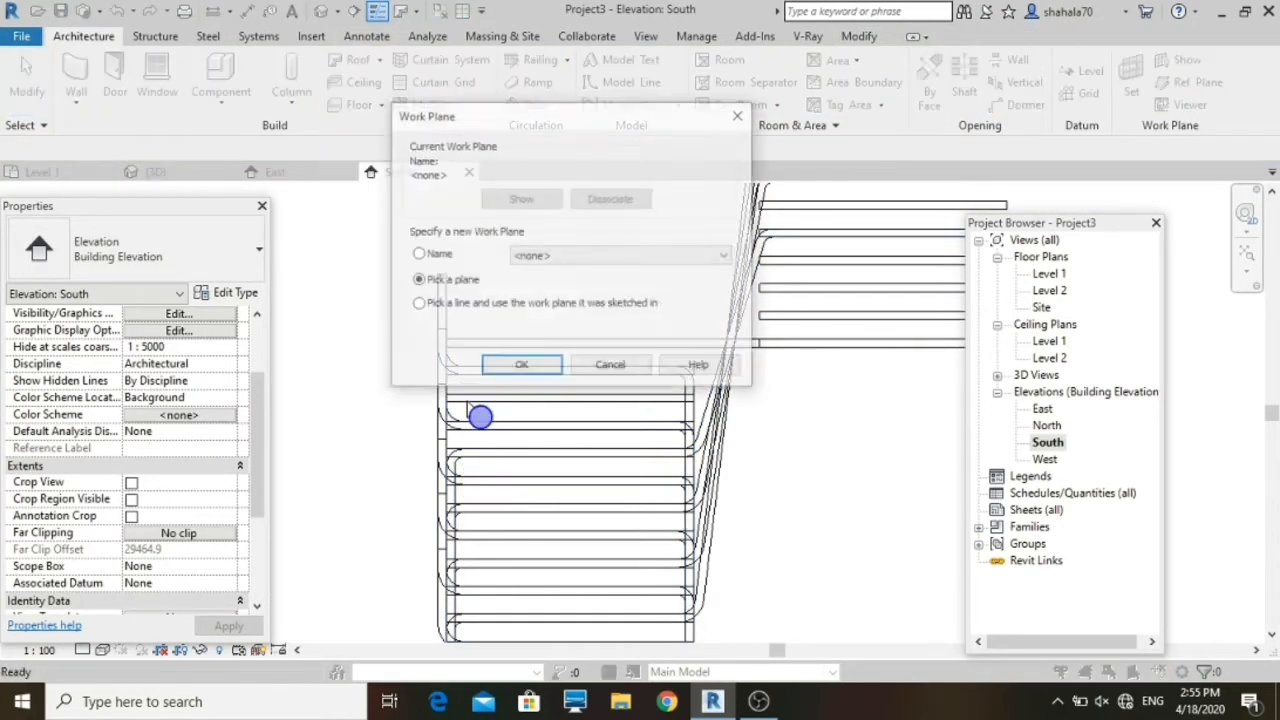
{"action": "left_click", "coordinate": [517, 372]}
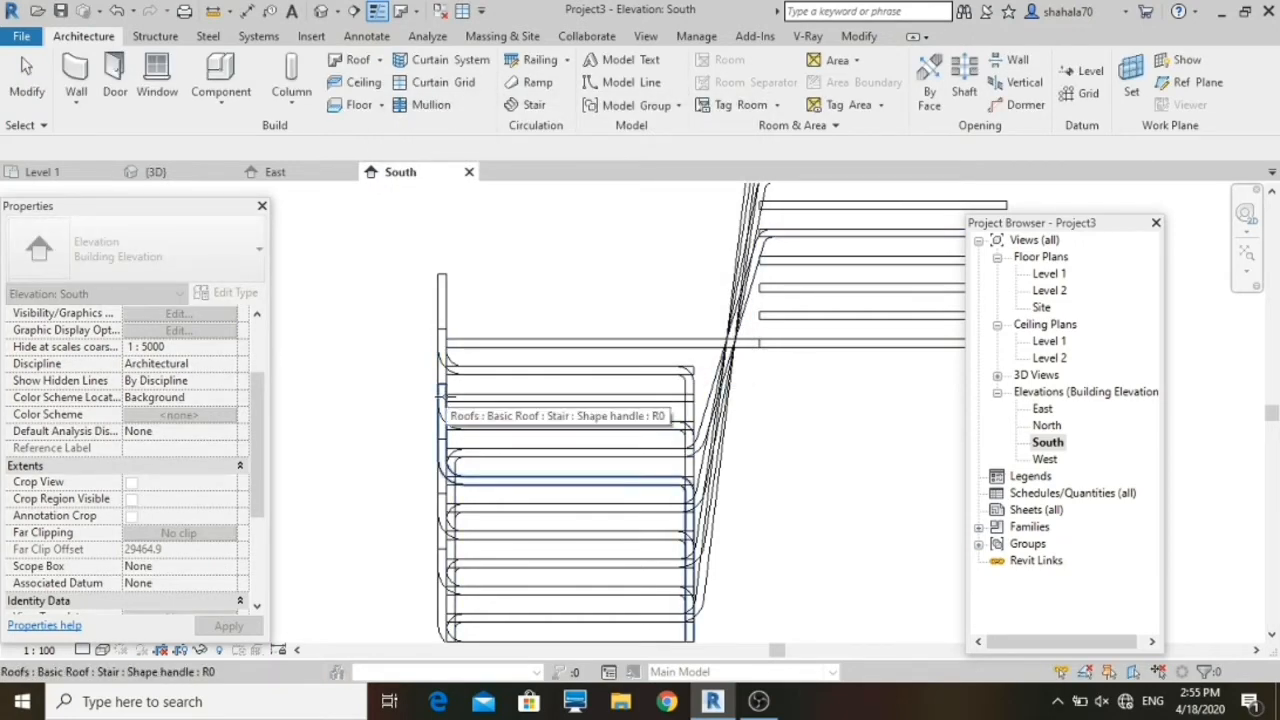
{"action": "left_click", "coordinate": [471, 414]}
{"action": "left_click", "coordinate": [640, 403]}
{"action": "left_click", "coordinate": [448, 394]}
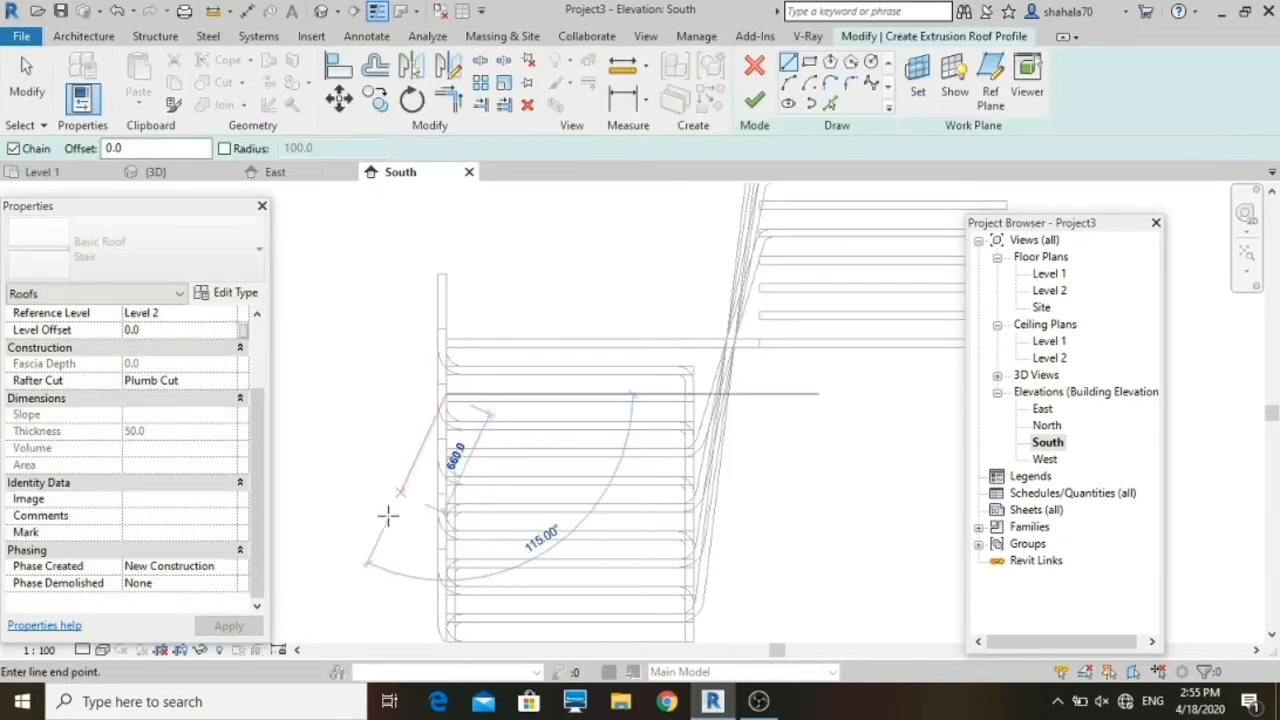
{"action": "scroll", "coordinate": [388, 516], "scroll_direction": "down", "scroll_amount": 2}
{"action": "scroll", "coordinate": [403, 606], "scroll_direction": "up", "scroll_amount": 2}
{"action": "left_click", "coordinate": [434, 601]}
{"action": "key", "text": "Escape"}
Step: Continue the profile across the tenth tread, slope up to the upper flight's tenth tread from the top, and follow that tread's top edge
{"action": "scroll", "coordinate": [447, 326], "scroll_direction": "up", "scroll_amount": 2}
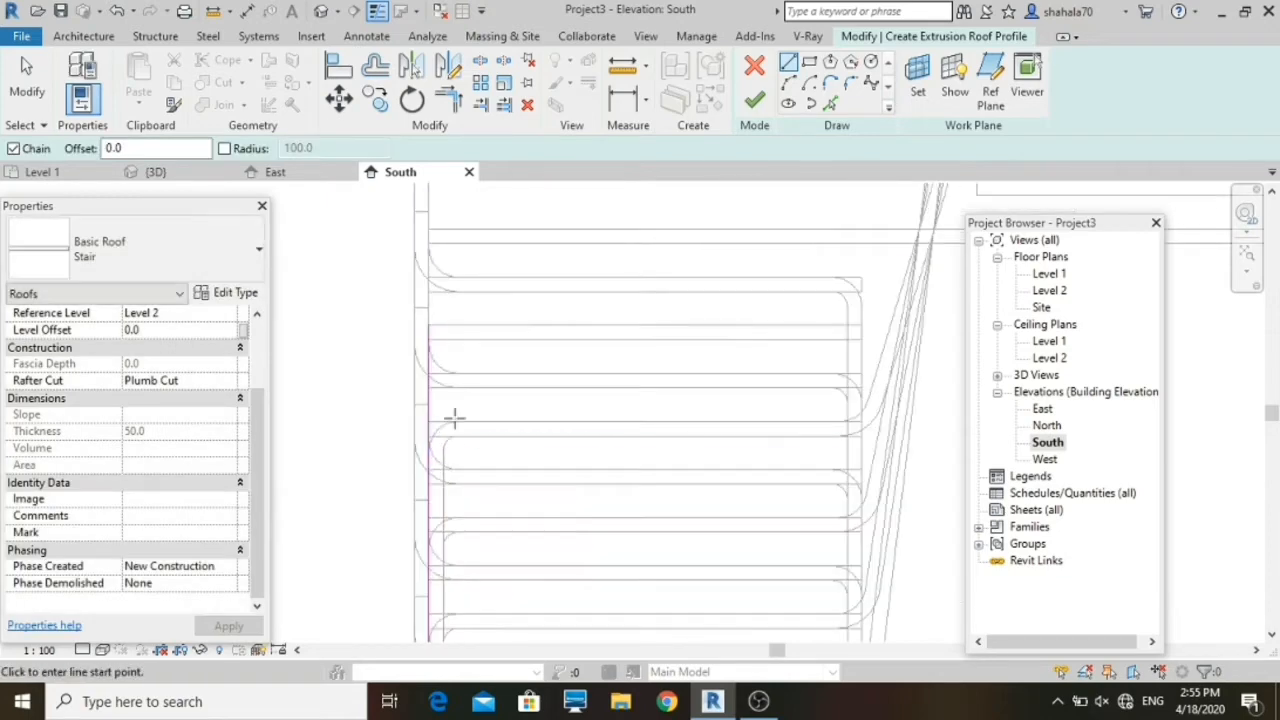
{"action": "scroll", "coordinate": [450, 412], "scroll_direction": "up", "scroll_amount": 2}
{"action": "left_click", "coordinate": [421, 307]}
{"action": "scroll", "coordinate": [336, 446], "scroll_direction": "down", "scroll_amount": 3}
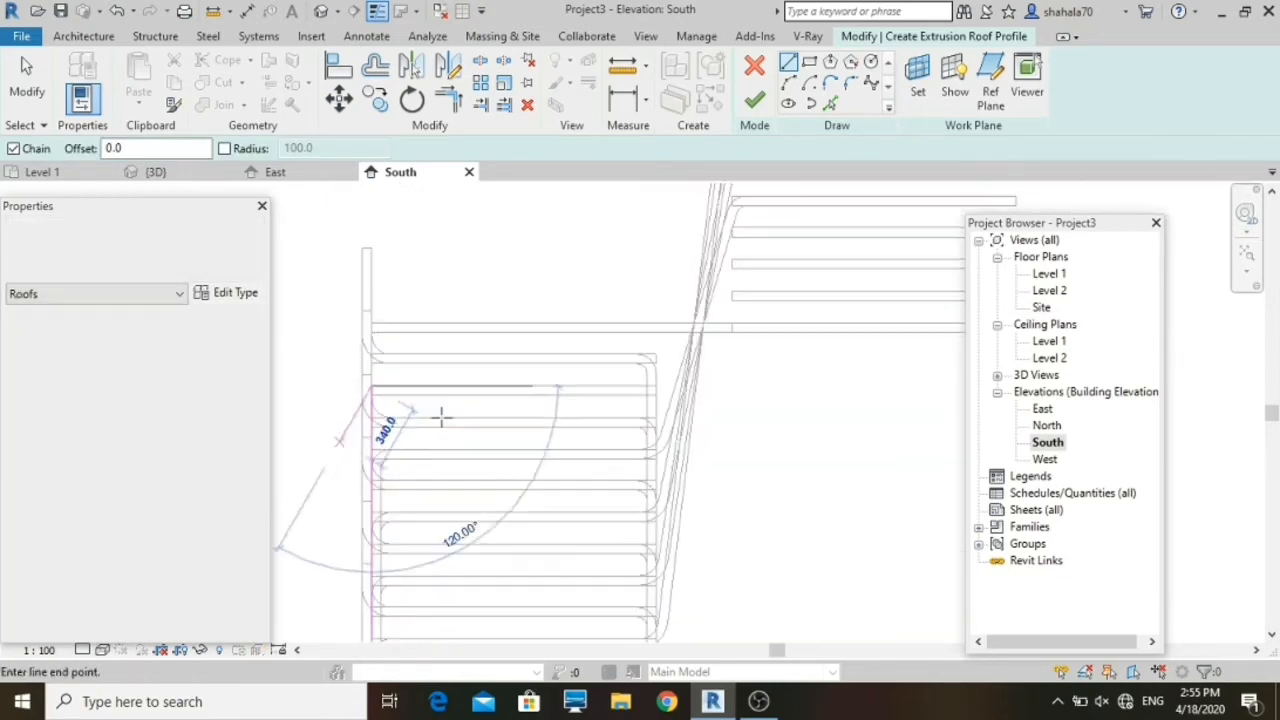
{"action": "left_click", "coordinate": [656, 387]}
{"action": "scroll", "coordinate": [731, 268], "scroll_direction": "up", "scroll_amount": 2}
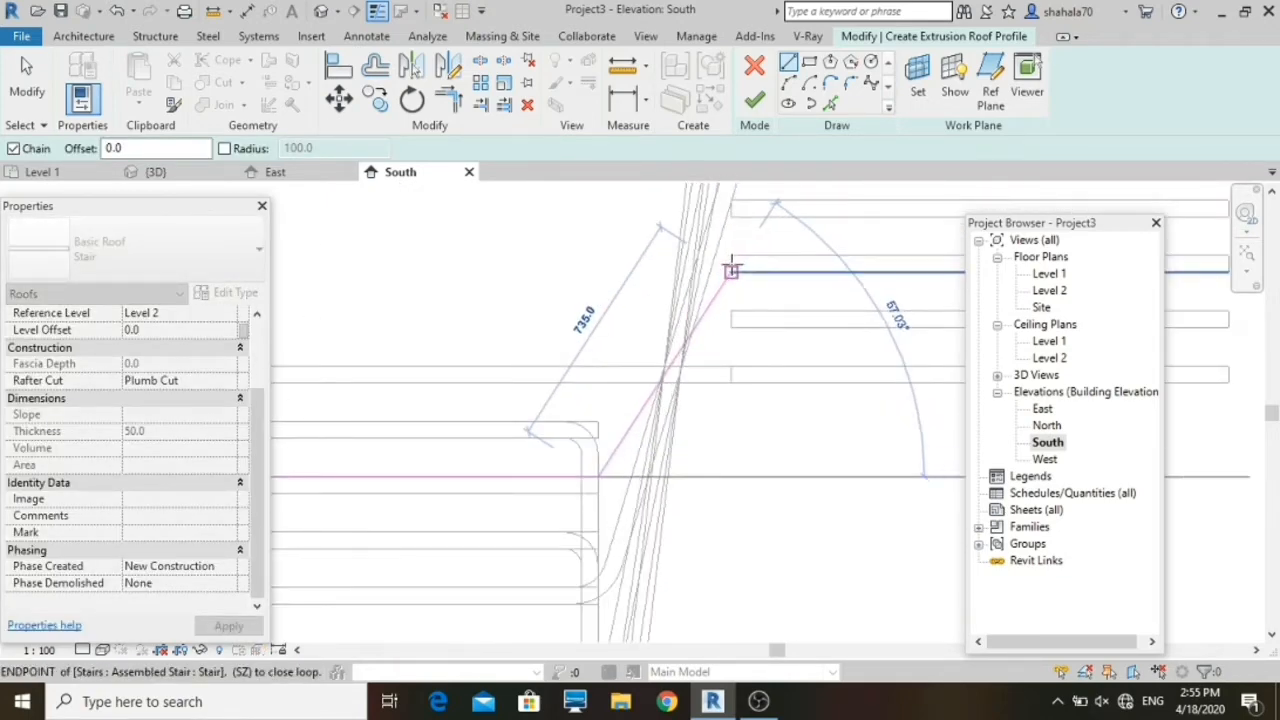
{"action": "left_click", "coordinate": [731, 265]}
{"action": "scroll", "coordinate": [606, 354], "scroll_direction": "down", "scroll_amount": 3}
{"action": "left_click", "coordinate": [874, 314]}
{"action": "key", "text": "Escape"}
{"action": "key", "text": "Escape"}
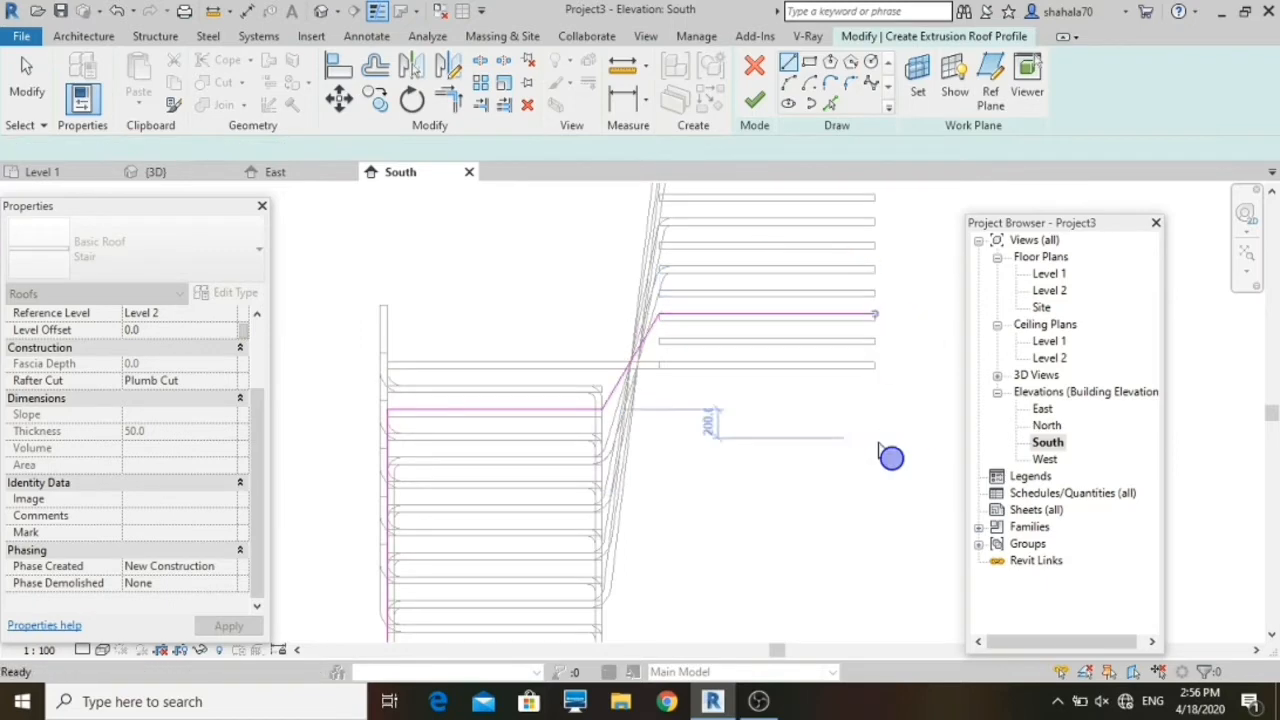
Step: Apply 100 mm radius fillets to the tenth-tread profile's corners and finish its extrusion roof
{"action": "left_click", "coordinate": [850, 82]}
{"action": "scroll", "coordinate": [668, 306], "scroll_direction": "up", "scroll_amount": 3}
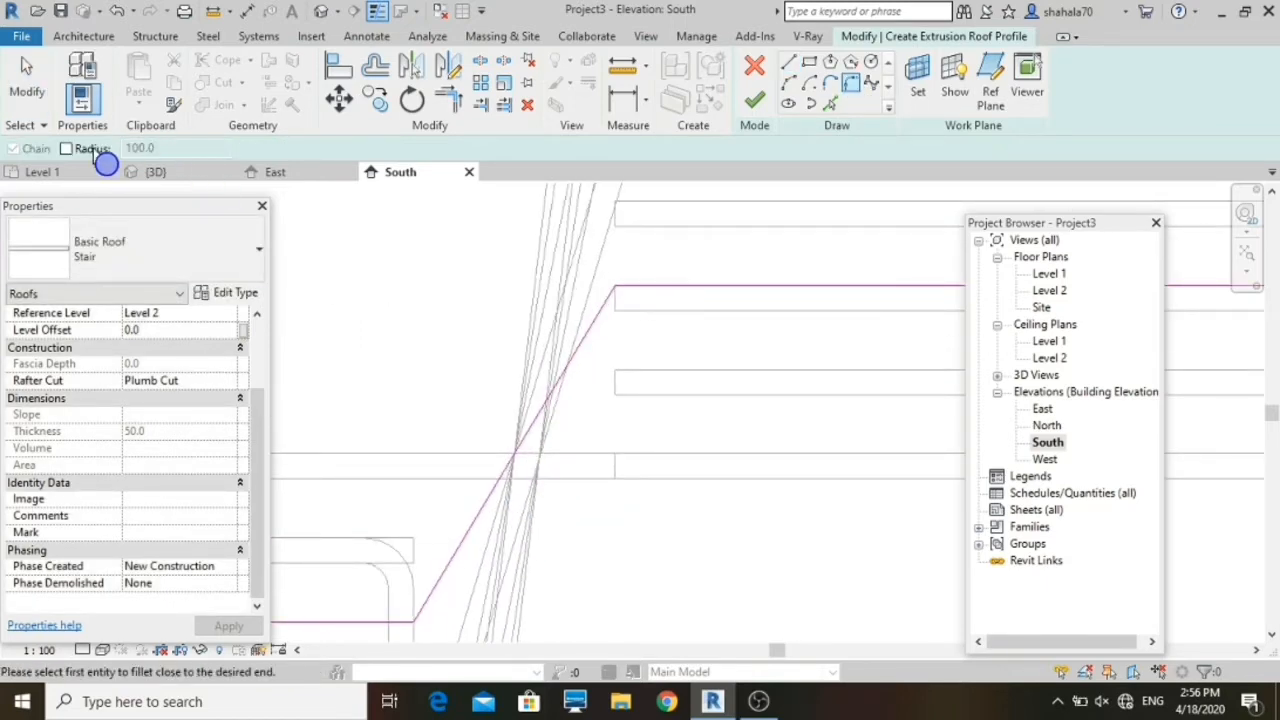
{"action": "left_click", "coordinate": [647, 290]}
{"action": "left_click", "coordinate": [589, 328]}
{"action": "scroll", "coordinate": [534, 366], "scroll_direction": "down", "scroll_amount": 3}
{"action": "scroll", "coordinate": [432, 508], "scroll_direction": "up", "scroll_amount": 3}
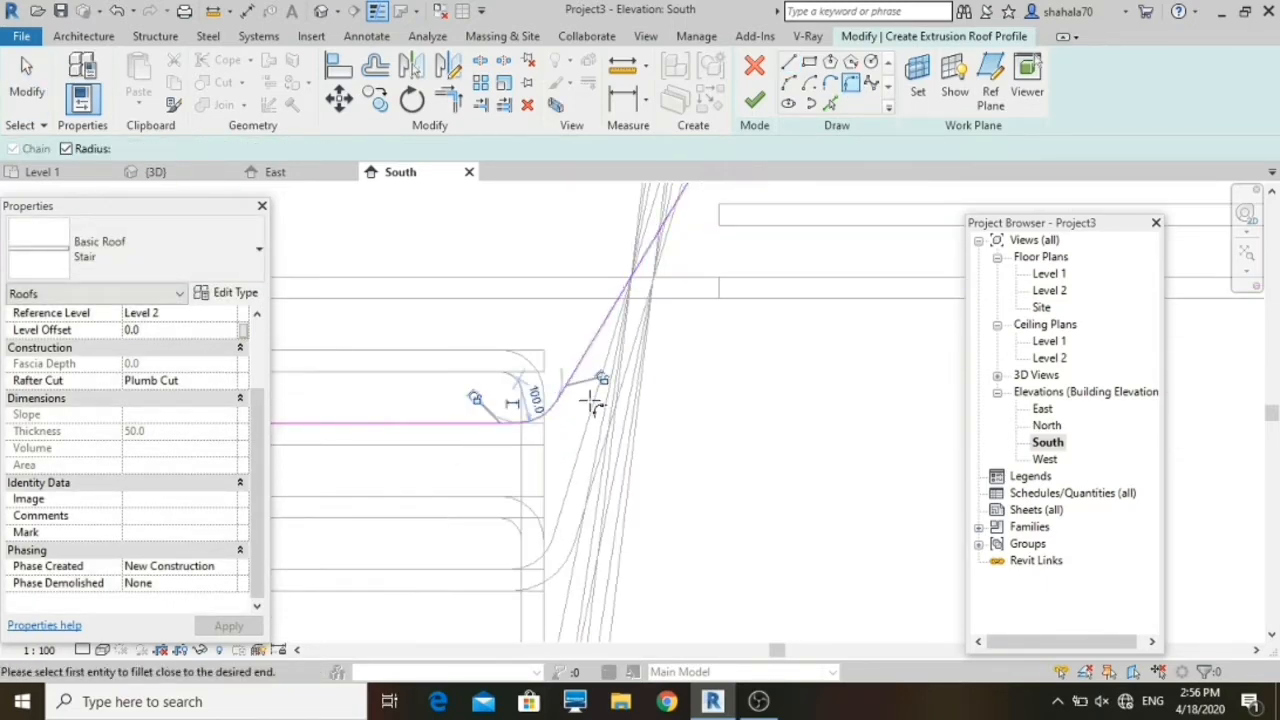
{"action": "scroll", "coordinate": [590, 402], "scroll_direction": "down", "scroll_amount": 4}
{"action": "scroll", "coordinate": [350, 440], "scroll_direction": "up", "scroll_amount": 3}
{"action": "scroll", "coordinate": [409, 360], "scroll_direction": "down", "scroll_amount": 3}
{"action": "key", "text": "Escape"}
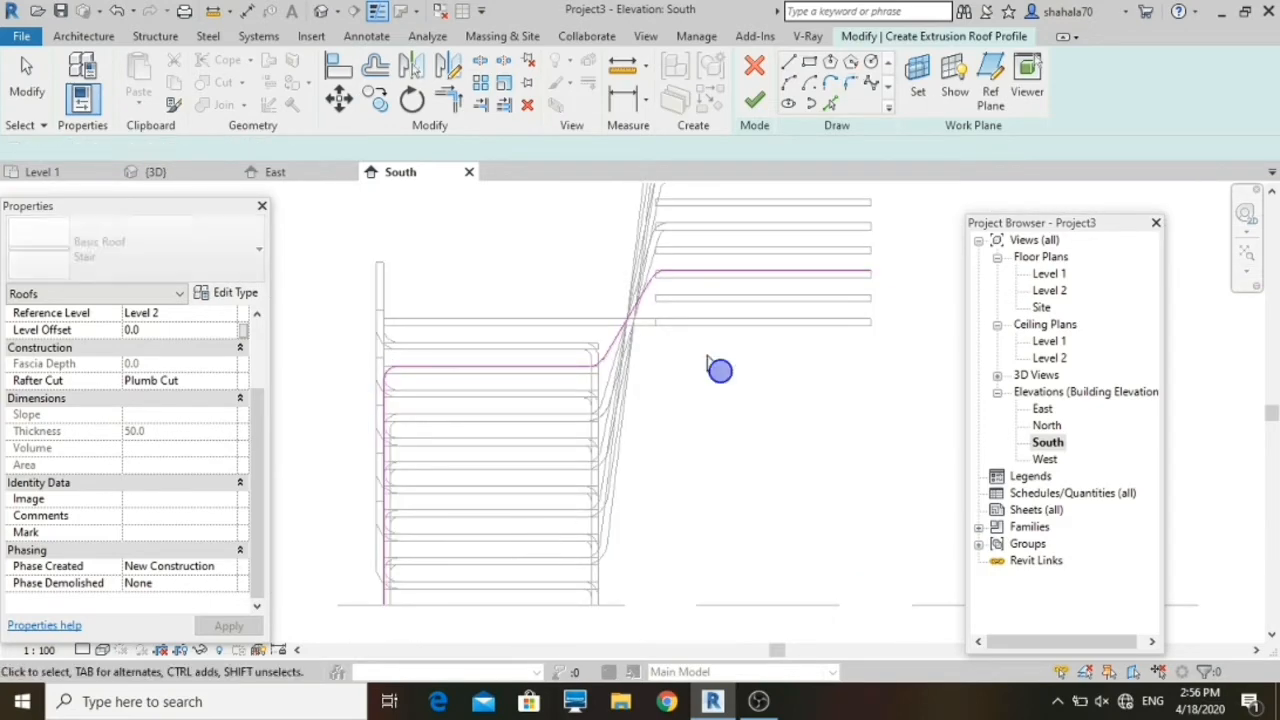
{"action": "left_click", "coordinate": [755, 100]}
Step: Check the roof extrusions in the East elevation and orient the 3D view to the right side of the stair
{"action": "left_click", "coordinate": [298, 174]}
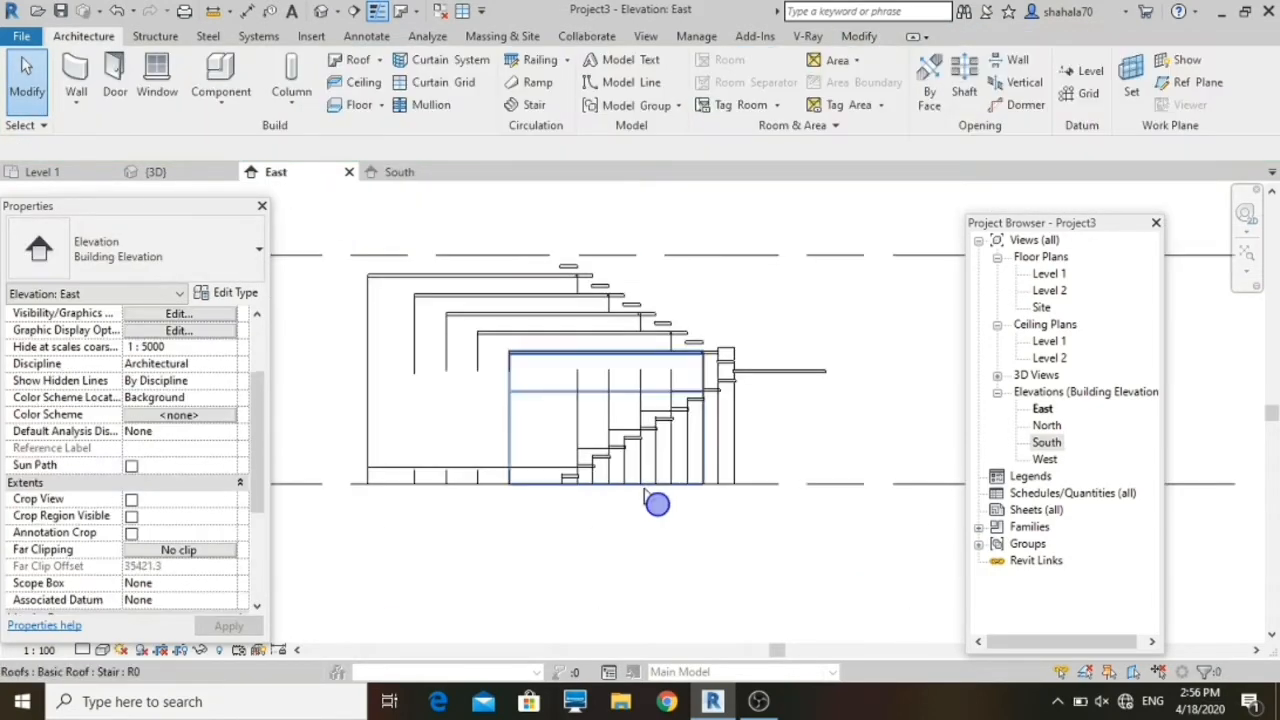
{"action": "scroll", "coordinate": [726, 377], "scroll_direction": "up", "scroll_amount": 4}
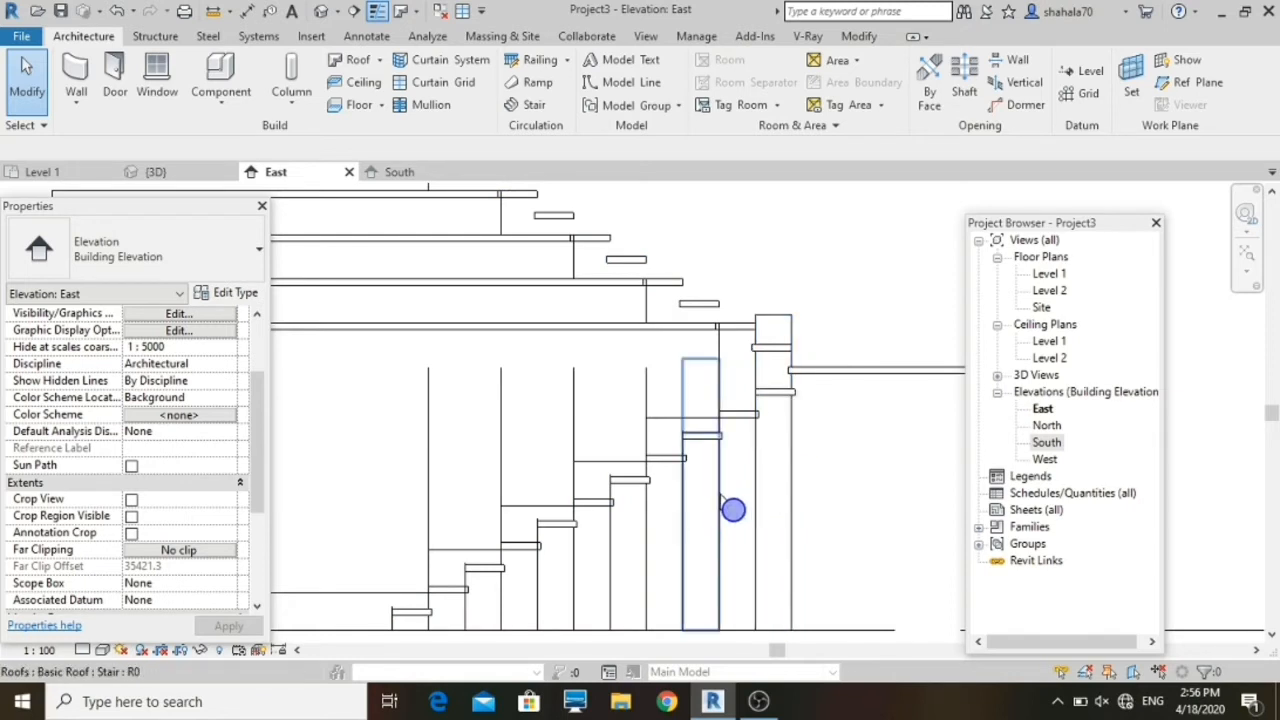
{"action": "scroll", "coordinate": [679, 346], "scroll_direction": "down", "scroll_amount": 4}
{"action": "scroll", "coordinate": [570, 436], "scroll_direction": "up", "scroll_amount": 3}
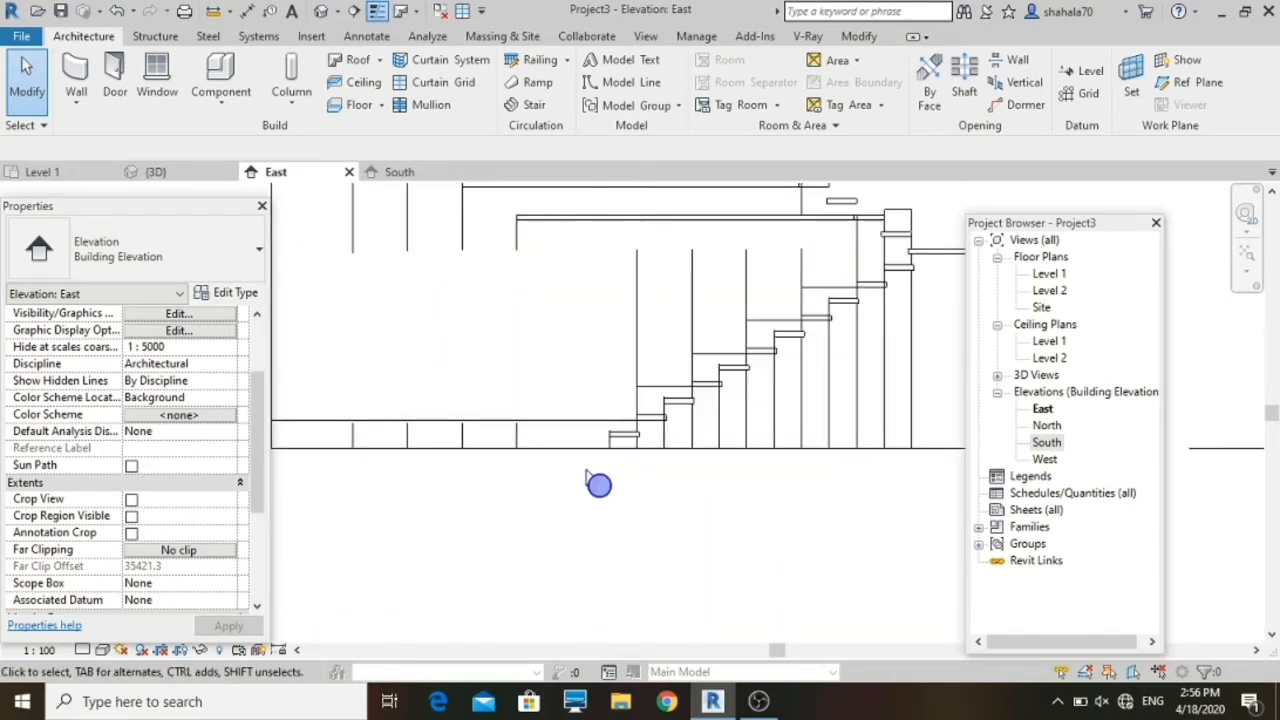
{"action": "scroll", "coordinate": [662, 411], "scroll_direction": "down", "scroll_amount": 2}
{"action": "left_click", "coordinate": [185, 176]}
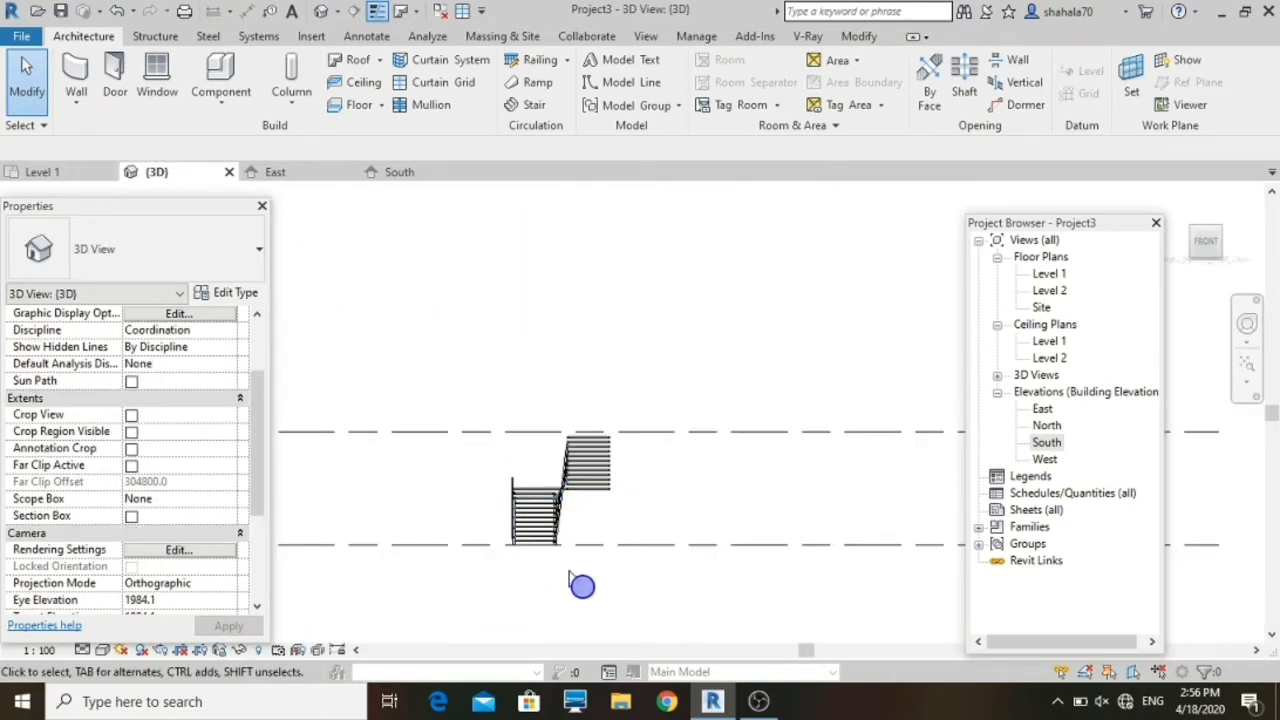
{"action": "middle_click_drag", "start_coordinate": [568, 578], "coordinate": [380, 608], "text": "shift"}
{"action": "left_click", "coordinate": [1210, 257]}
{"action": "scroll", "coordinate": [640, 505], "scroll_direction": "down", "scroll_amount": 5}
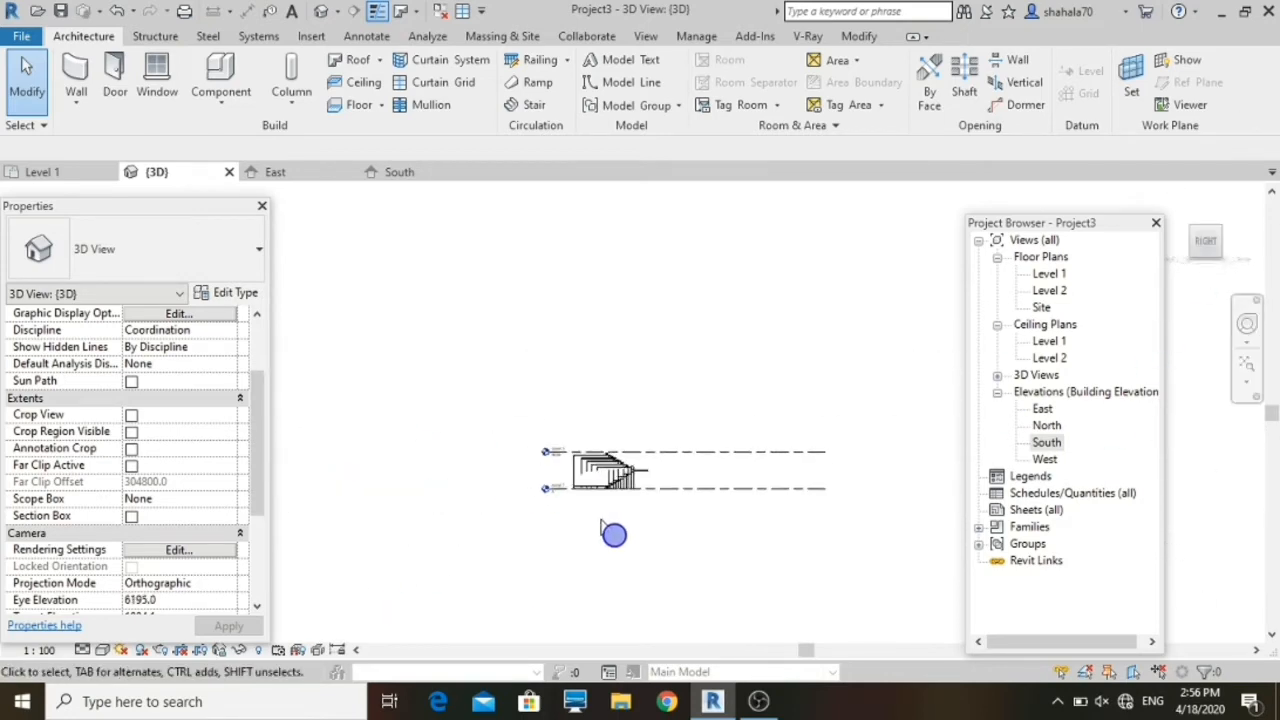
{"action": "scroll", "coordinate": [601, 522], "scroll_direction": "up", "scroll_amount": 7}
{"action": "middle_click_drag", "start_coordinate": [580, 440], "coordinate": [388, 526]}
{"action": "scroll", "coordinate": [390, 528], "scroll_direction": "up", "scroll_amount": 3}
{"action": "scroll", "coordinate": [618, 460], "scroll_direction": "down", "scroll_amount": 3}
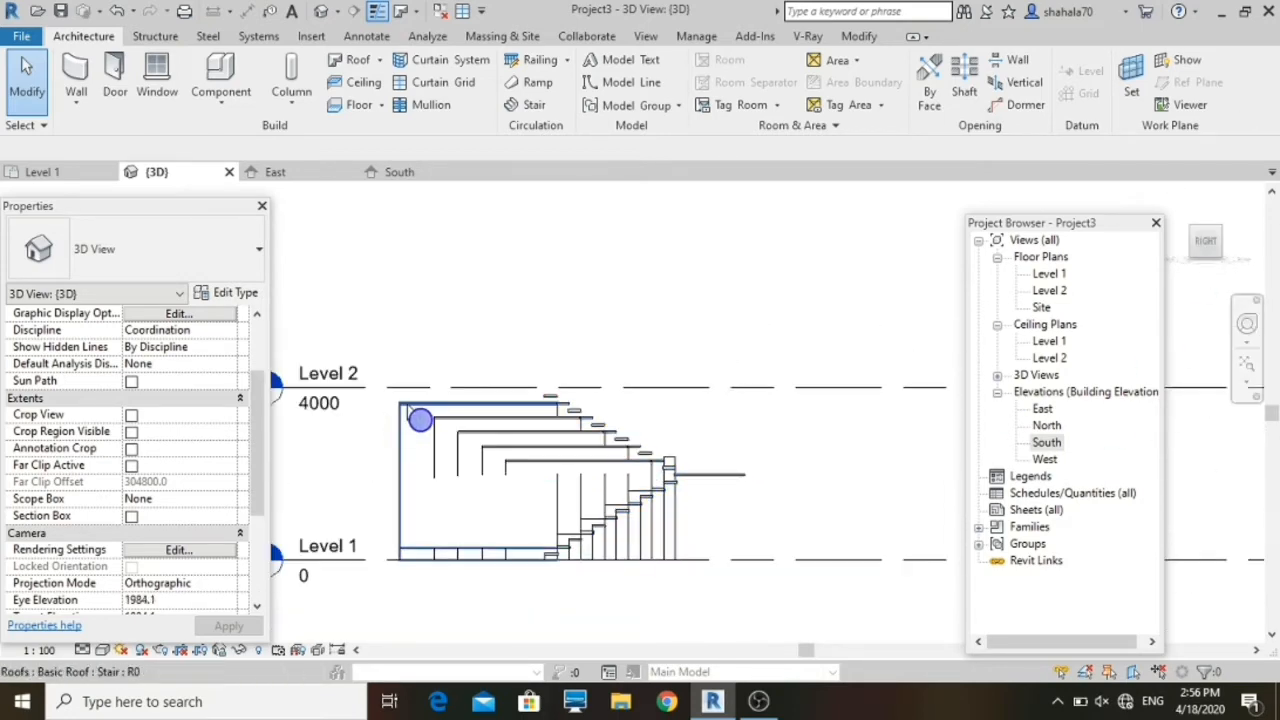
Step: Stretch both extrusion ends of the second-tread roof to fit that tread, leaving a strip 250 mm wide
{"action": "left_click", "coordinate": [418, 418]}
{"action": "scroll", "coordinate": [586, 531], "scroll_direction": "up", "scroll_amount": 3}
{"action": "scroll", "coordinate": [543, 589], "scroll_direction": "down", "scroll_amount": 3}
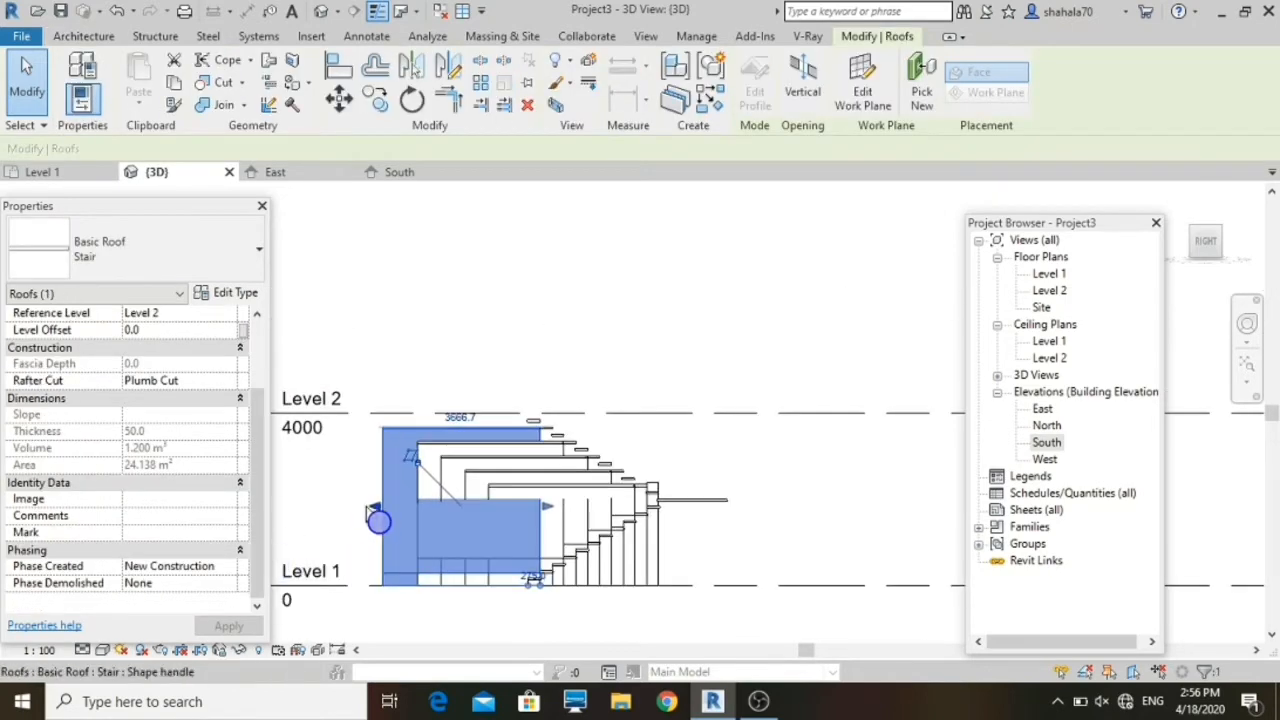
{"action": "left_click_drag", "start_coordinate": [378, 520], "coordinate": [525, 630]}
{"action": "scroll", "coordinate": [531, 611], "scroll_direction": "up", "scroll_amount": 5}
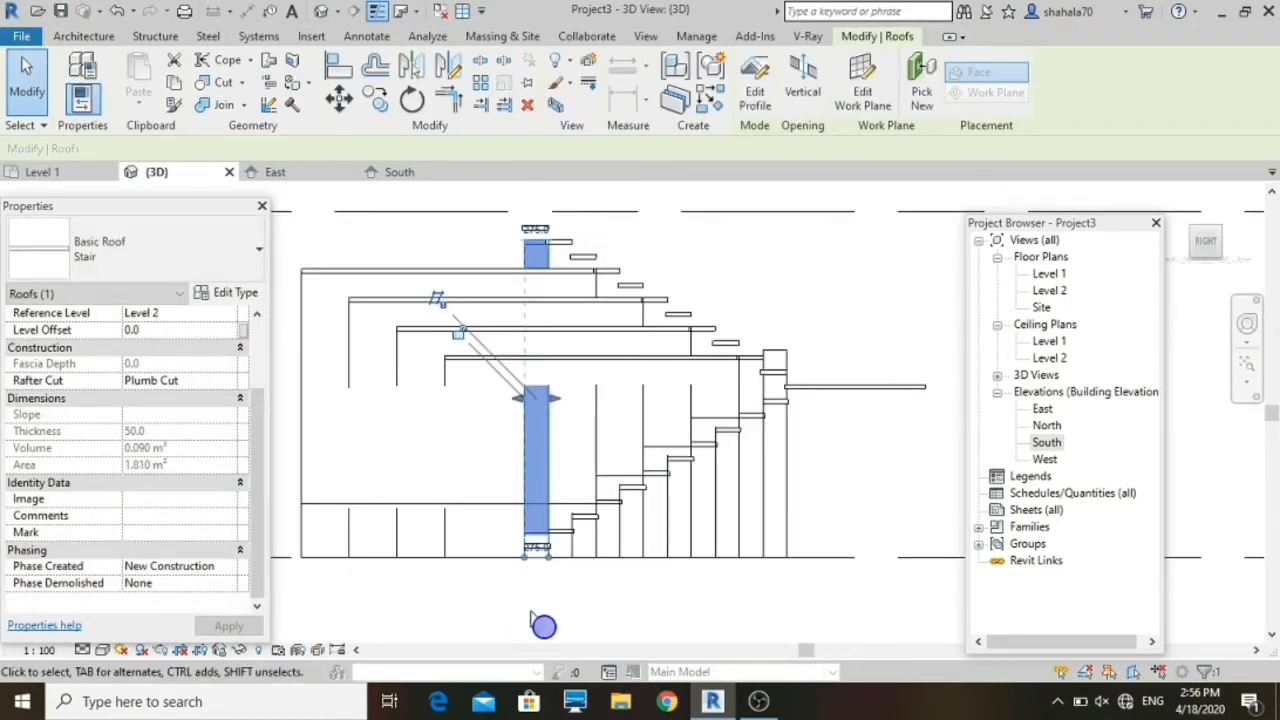
{"action": "scroll", "coordinate": [543, 570], "scroll_direction": "down", "scroll_amount": 2}
{"action": "left_click_drag", "start_coordinate": [576, 332], "coordinate": [580, 330]}
{"action": "scroll", "coordinate": [580, 330], "scroll_direction": "up", "scroll_amount": 3}
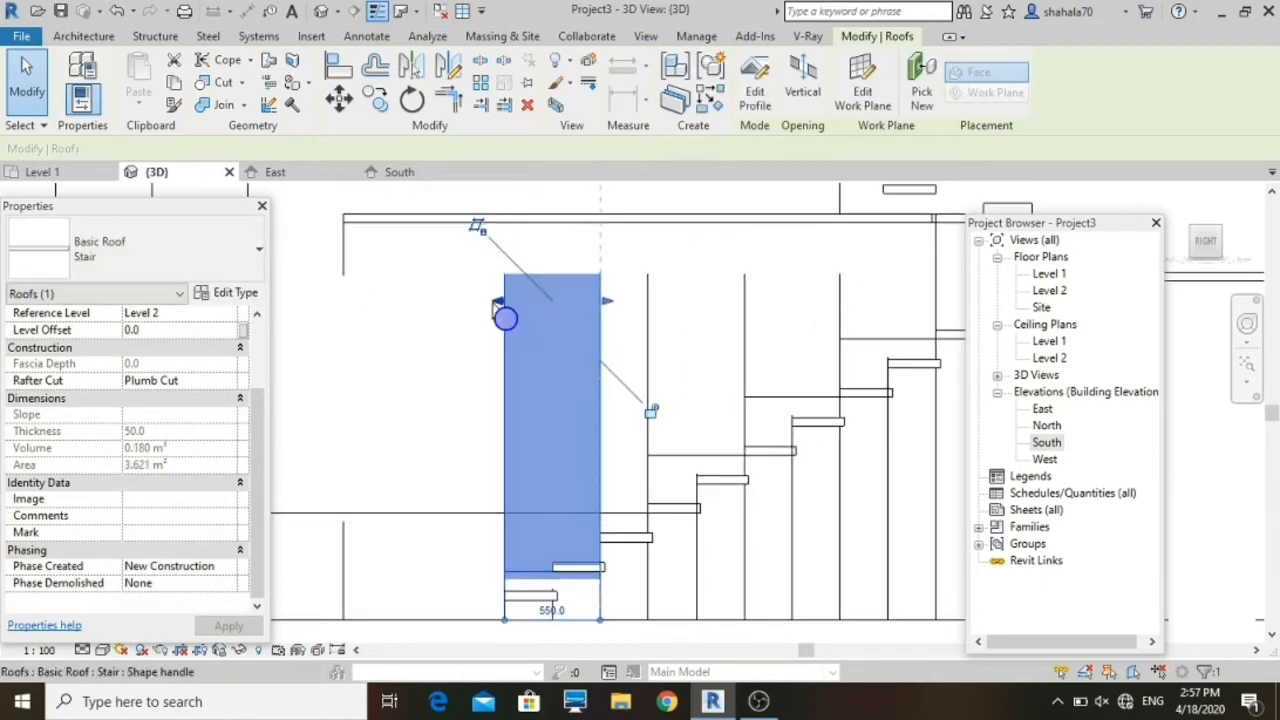
{"action": "scroll", "coordinate": [555, 520], "scroll_direction": "down", "scroll_amount": 4}
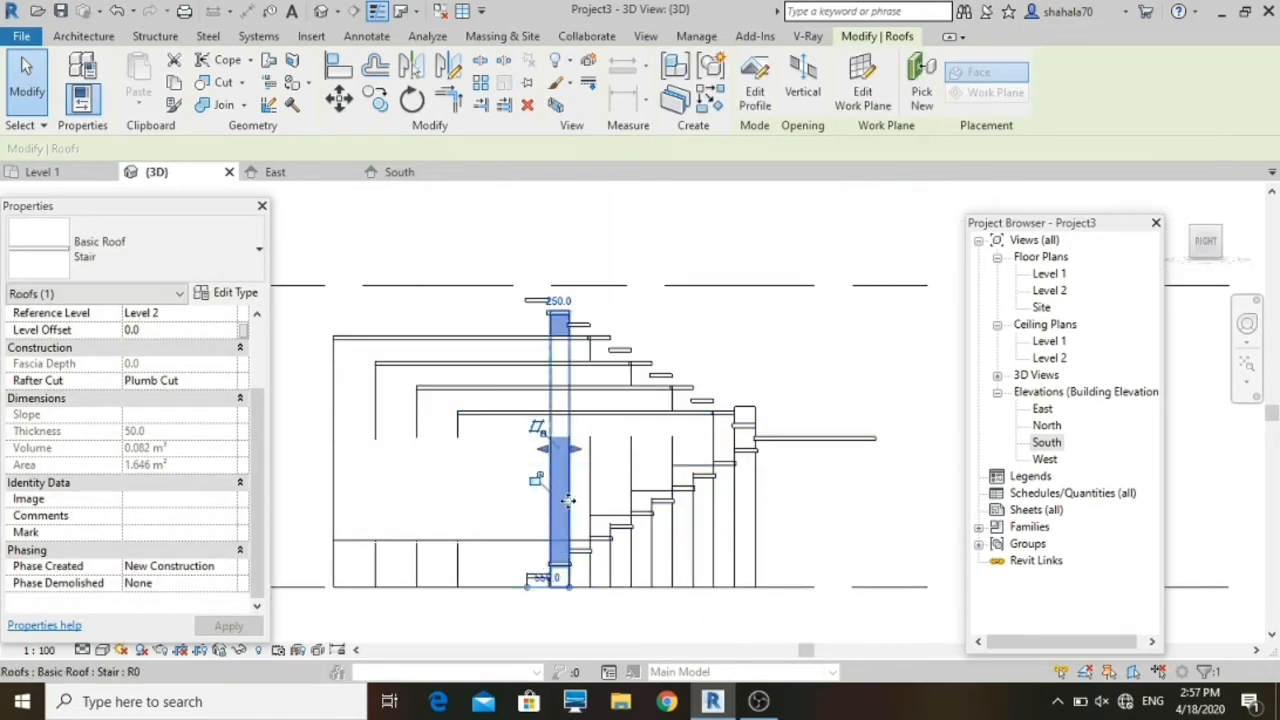
{"action": "scroll", "coordinate": [566, 514], "scroll_direction": "up", "scroll_amount": 2}
{"action": "scroll", "coordinate": [557, 522], "scroll_direction": "down", "scroll_amount": 2}
{"action": "key", "text": "Escape"}
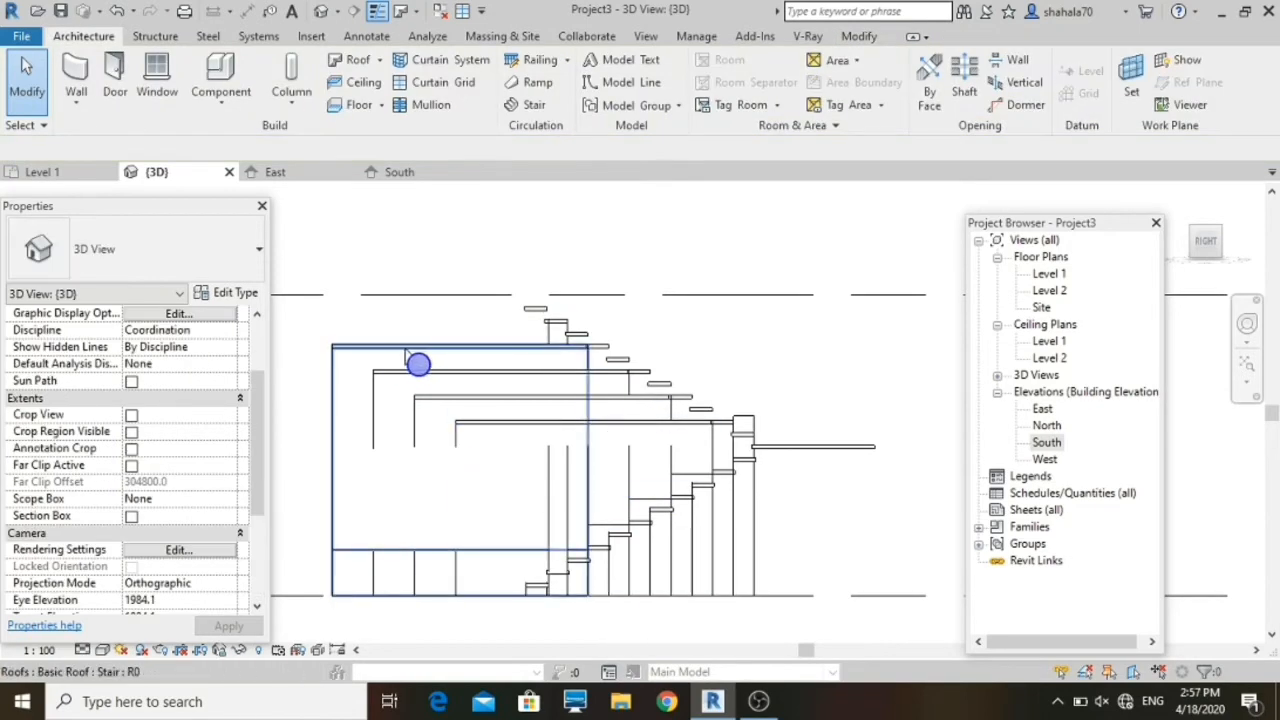
Step: Trim the fourth-tread roof to a narrow strip over its tread, with the far extrusion end at 1100 mm
{"action": "left_click", "coordinate": [404, 348]}
{"action": "left_click_drag", "start_coordinate": [605, 477], "coordinate": [608, 477]}
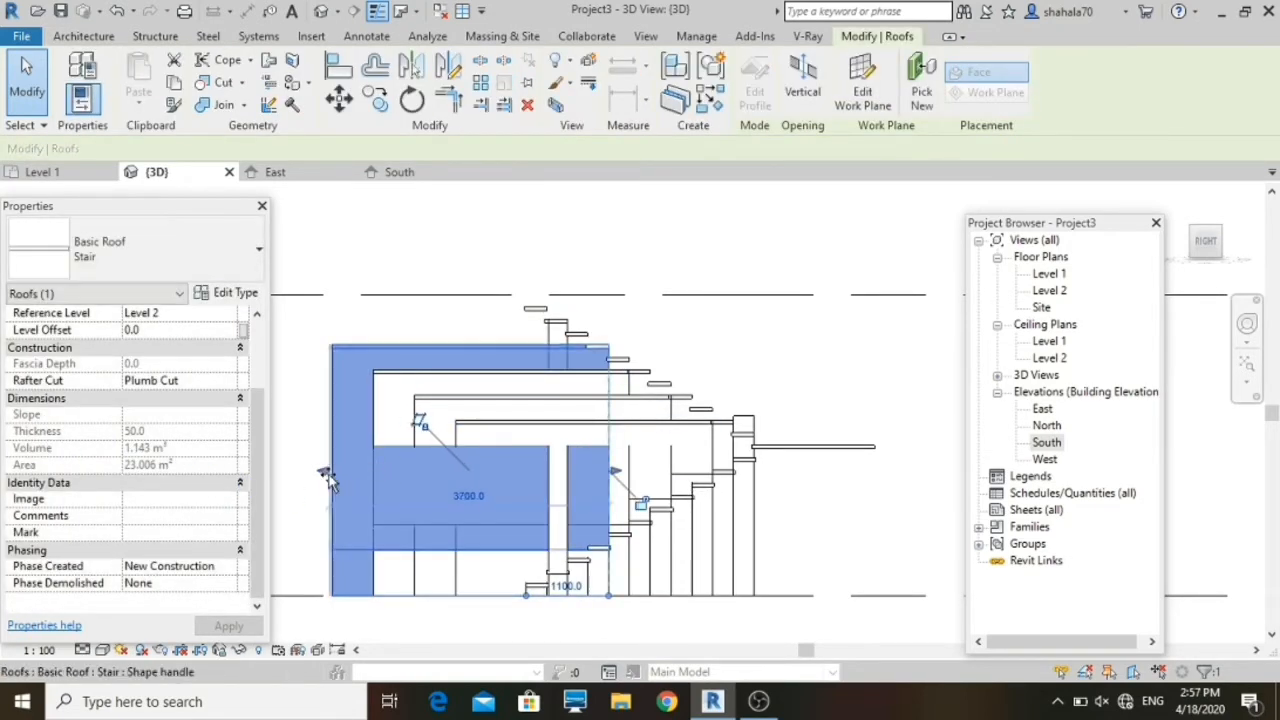
{"action": "left_click_drag", "start_coordinate": [326, 473], "coordinate": [582, 583]}
{"action": "key", "text": "Escape"}
Step: Trim the sixth-tread roof to a narrow strip over its tread, with the far extrusion end at 1650 mm
{"action": "left_click", "coordinate": [502, 377]}
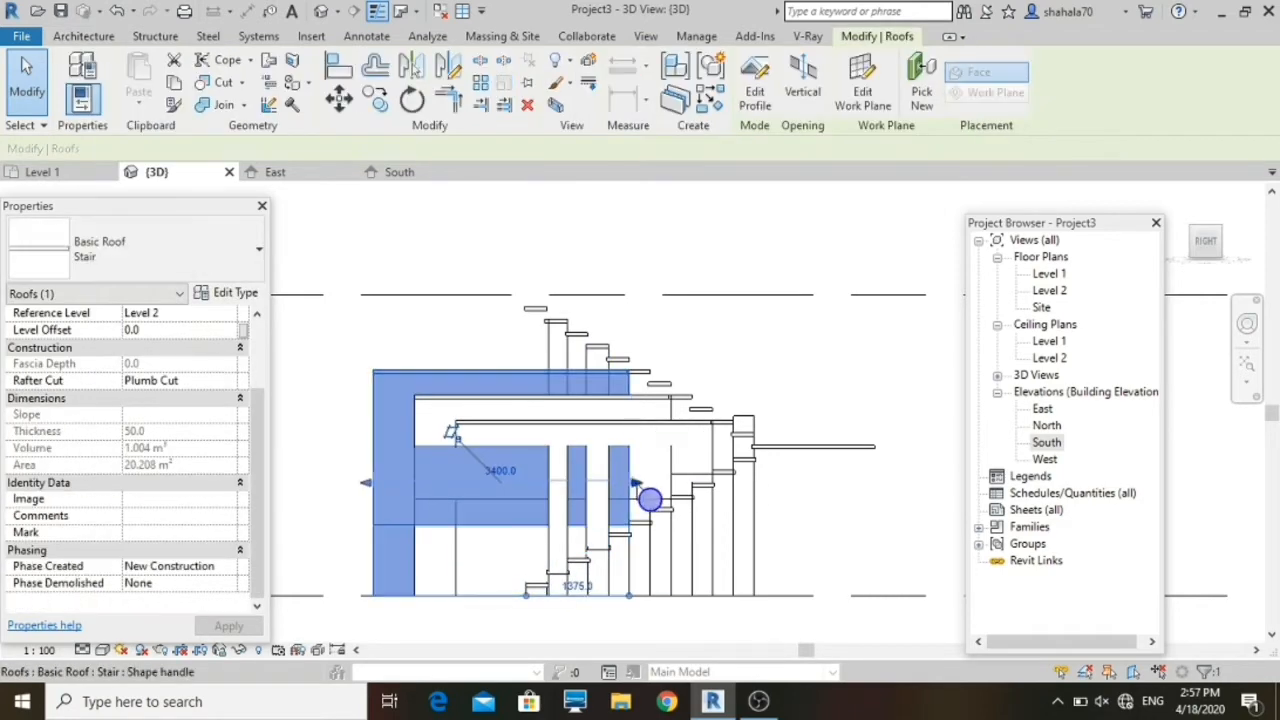
{"action": "left_click_drag", "start_coordinate": [650, 498], "coordinate": [650, 487]}
{"action": "left_click_drag", "start_coordinate": [367, 484], "coordinate": [541, 556]}
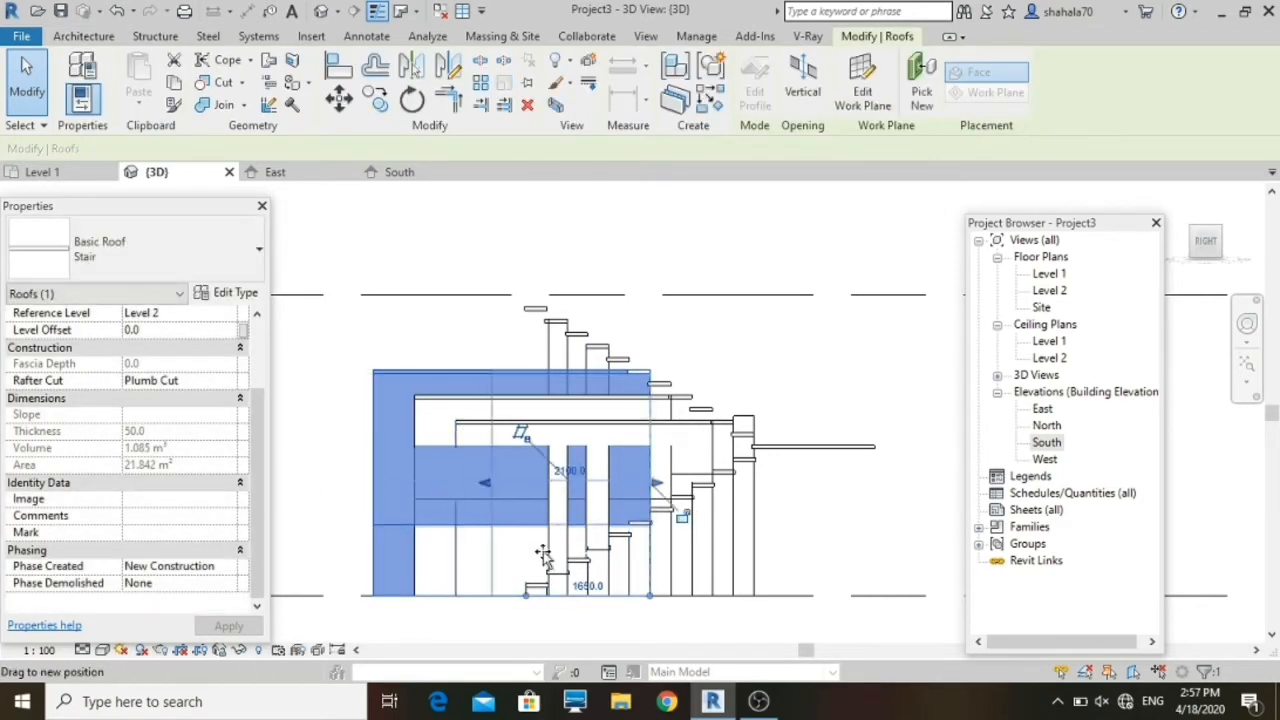
{"action": "left_click_drag", "start_coordinate": [623, 582], "coordinate": [621, 583]}
{"action": "left_click", "coordinate": [510, 530]}
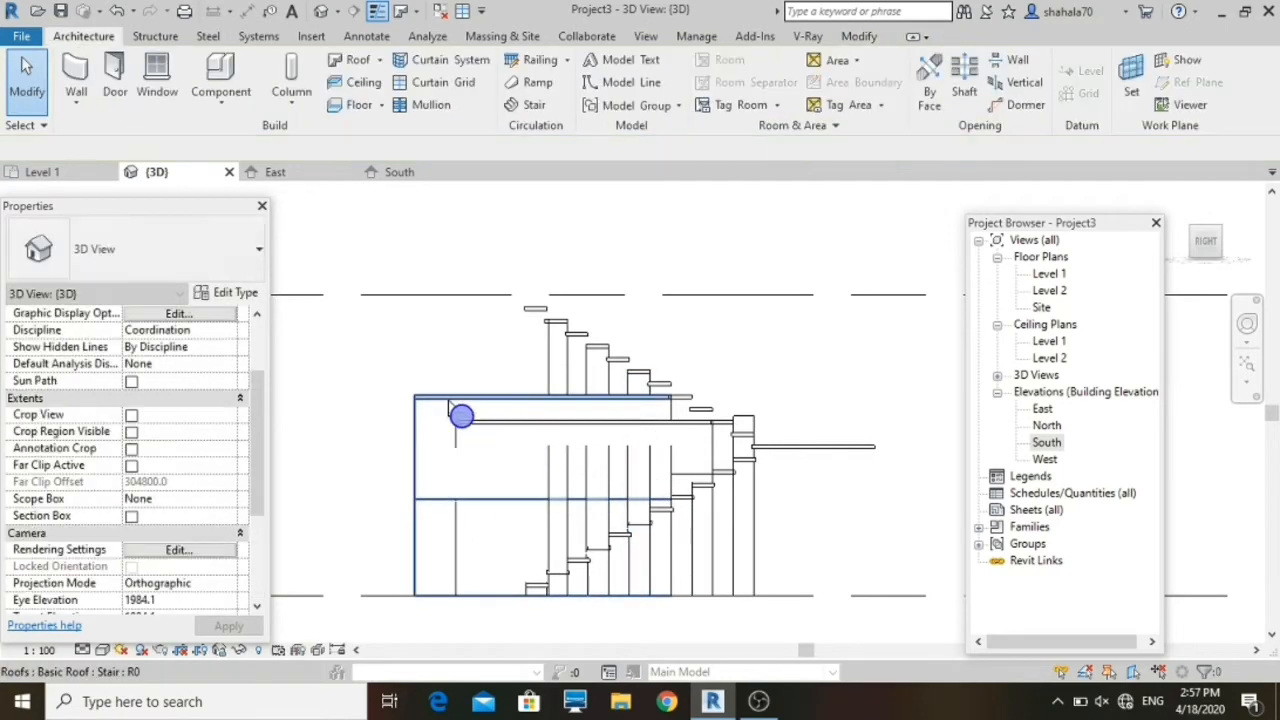
Step: Trim the eighth-tread roof to a narrow strip over its tread, with the far extrusion end at 2225 mm
{"action": "left_click", "coordinate": [453, 401]}
{"action": "left_click_drag", "start_coordinate": [680, 497], "coordinate": [695, 497]}
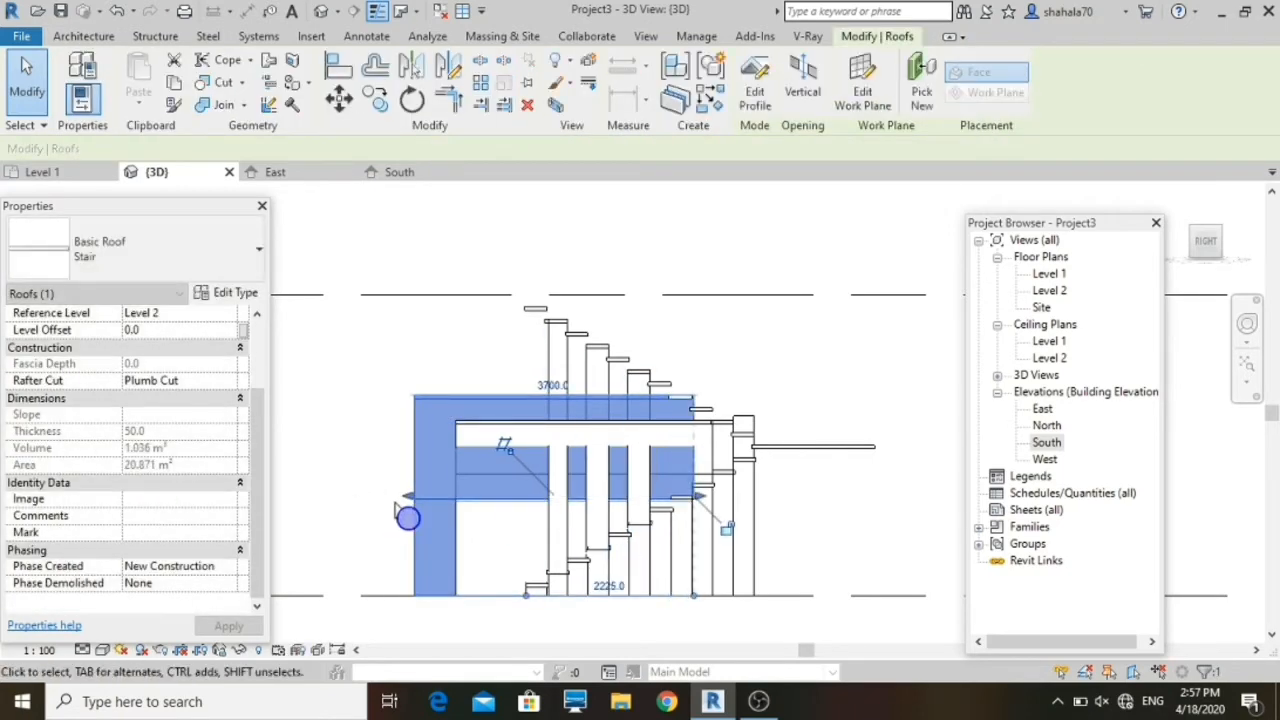
{"action": "left_click_drag", "start_coordinate": [543, 557], "coordinate": [643, 596]}
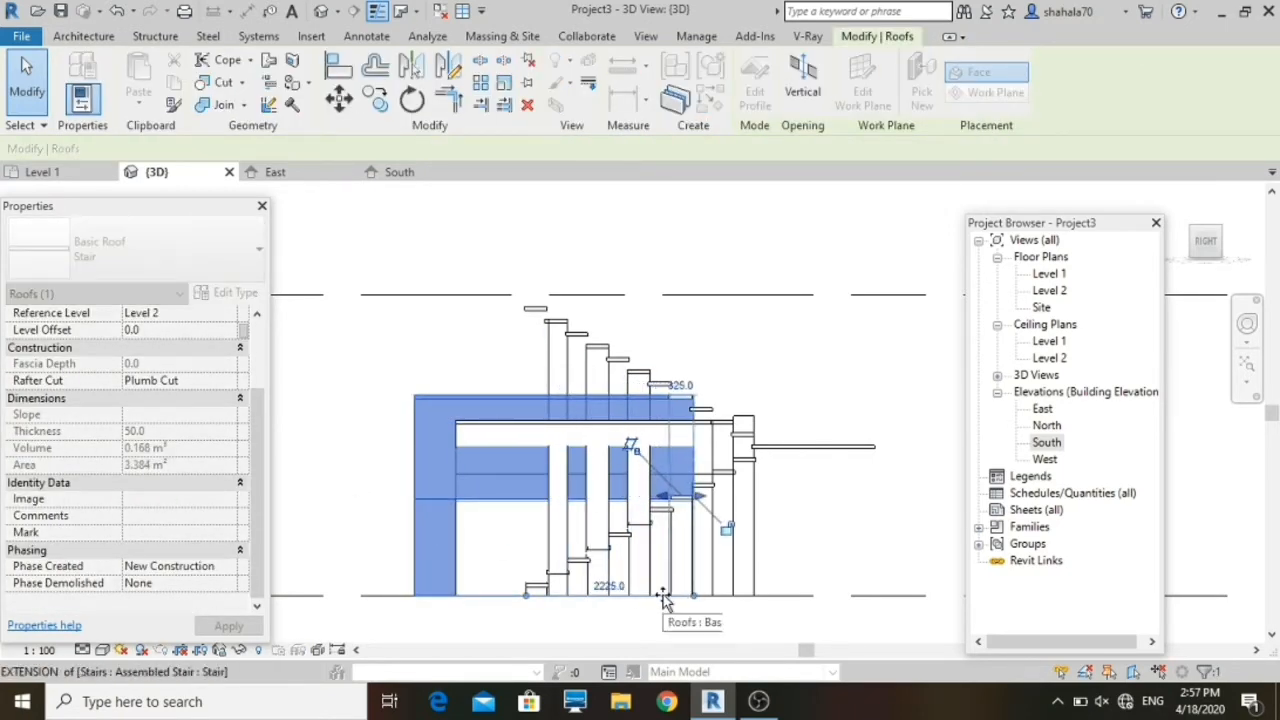
{"action": "left_click", "coordinate": [510, 530]}
Step: Trim the tenth-tread roof to a strip 275 mm wide over its tread, with the far extrusion end at 2775 mm
{"action": "left_click", "coordinate": [454, 433]}
{"action": "left_click_drag", "start_coordinate": [717, 509], "coordinate": [735, 510]}
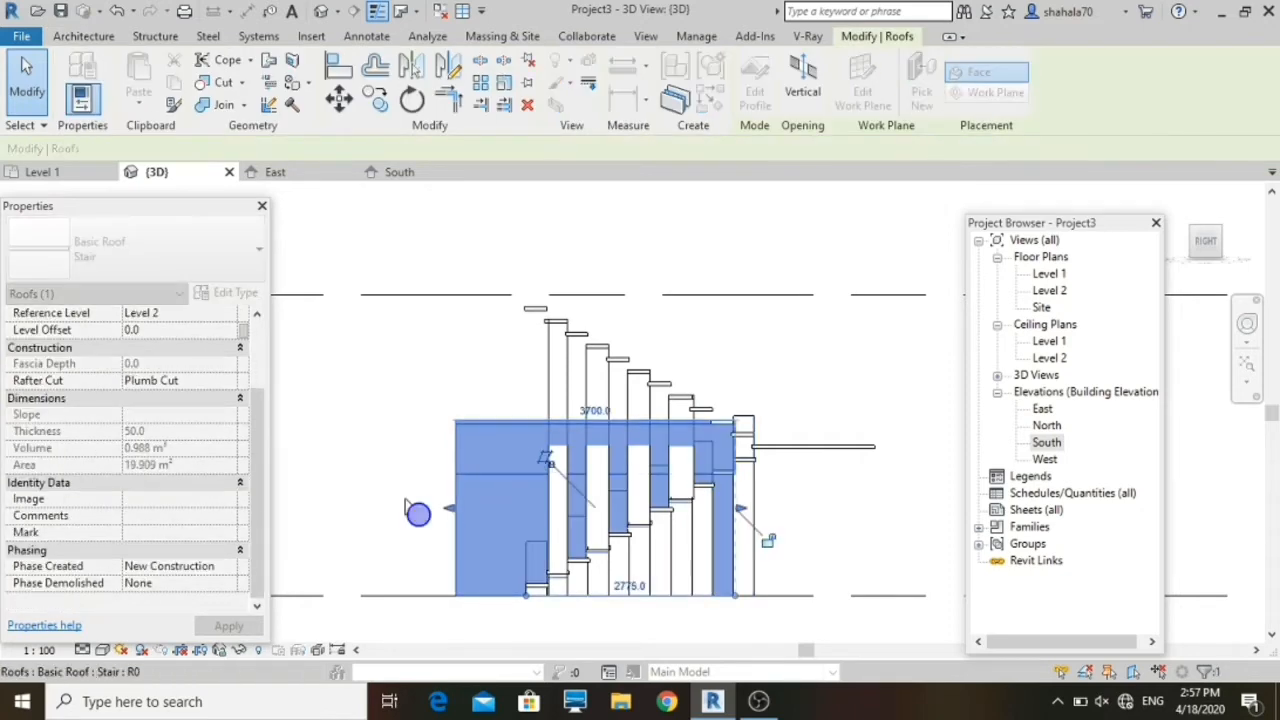
{"action": "left_click_drag", "start_coordinate": [405, 510], "coordinate": [449, 512]}
{"action": "left_click_drag", "start_coordinate": [697, 602], "coordinate": [718, 603]}
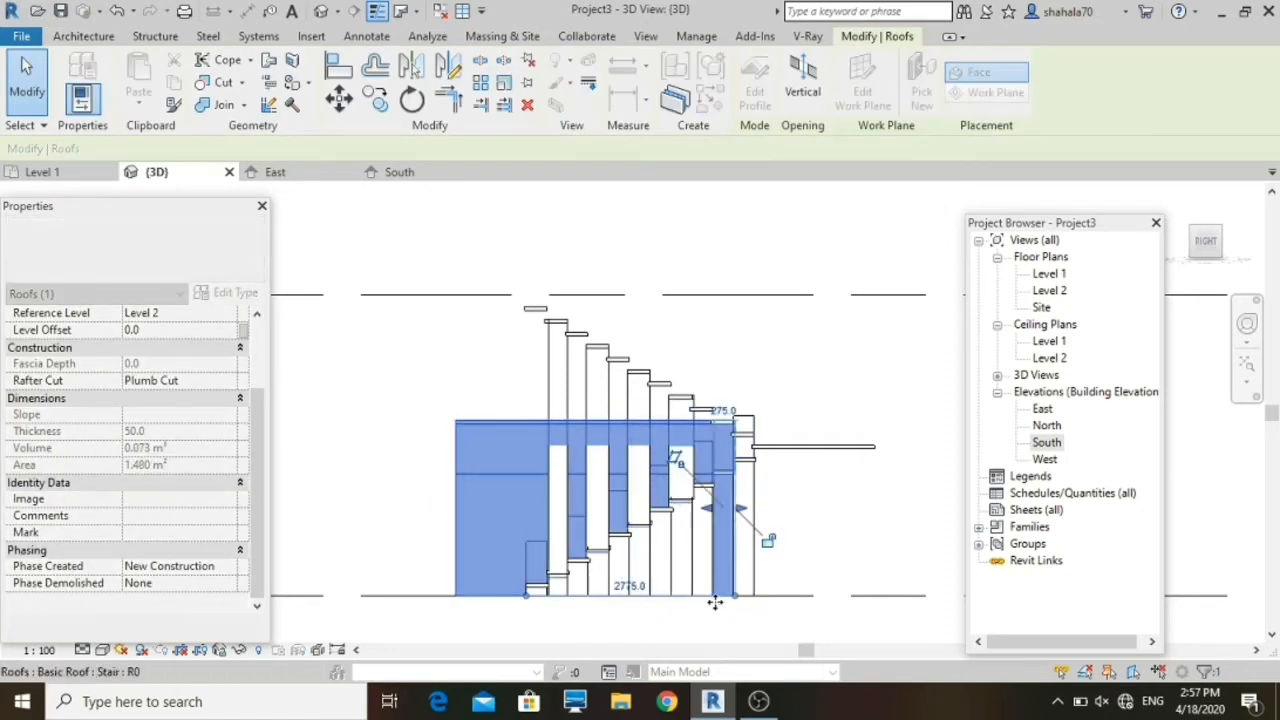
{"action": "key", "text": "Escape"}
Step: Widen the second-tread roof strip to 275 mm by extending its near extrusion end toward the first tread
{"action": "scroll", "coordinate": [533, 545], "scroll_direction": "up", "scroll_amount": 3}
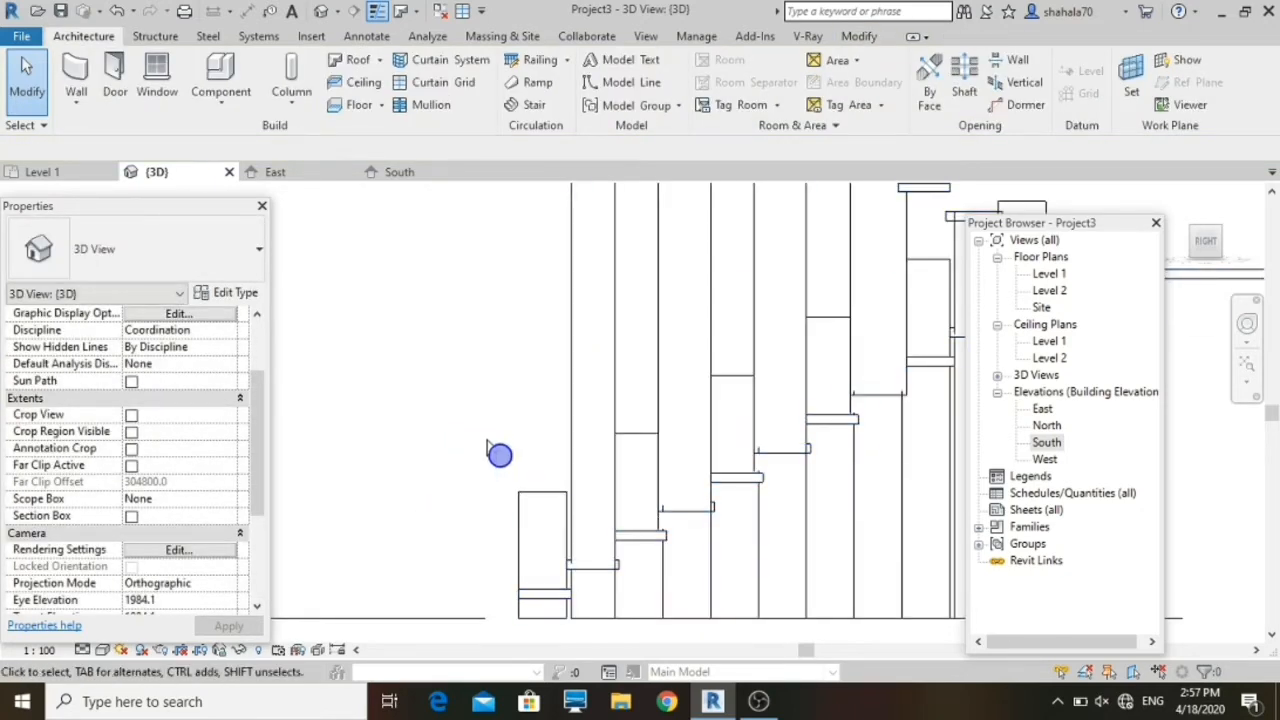
{"action": "left_click", "coordinate": [535, 509]}
{"action": "key", "text": "Escape"}
{"action": "left_click", "coordinate": [572, 487]}
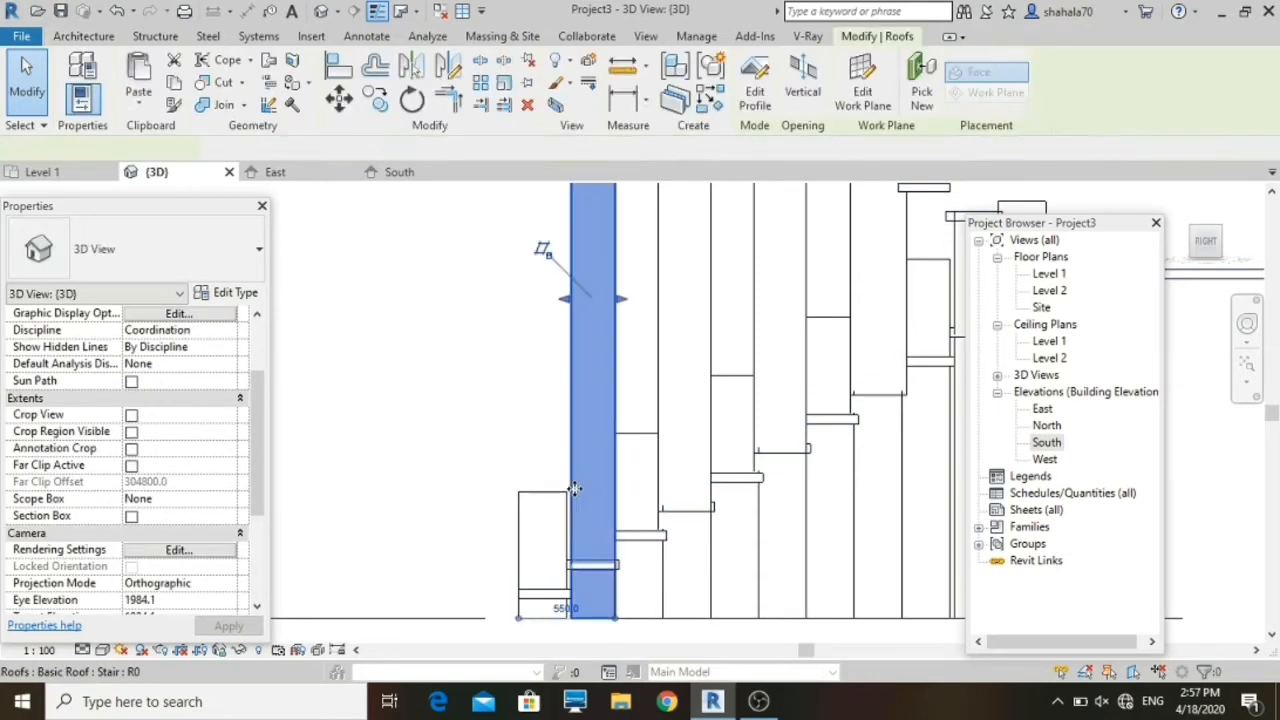
{"action": "scroll", "coordinate": [575, 486], "scroll_direction": "up", "scroll_amount": 1}
{"action": "left_click_drag", "start_coordinate": [555, 241], "coordinate": [563, 244]}
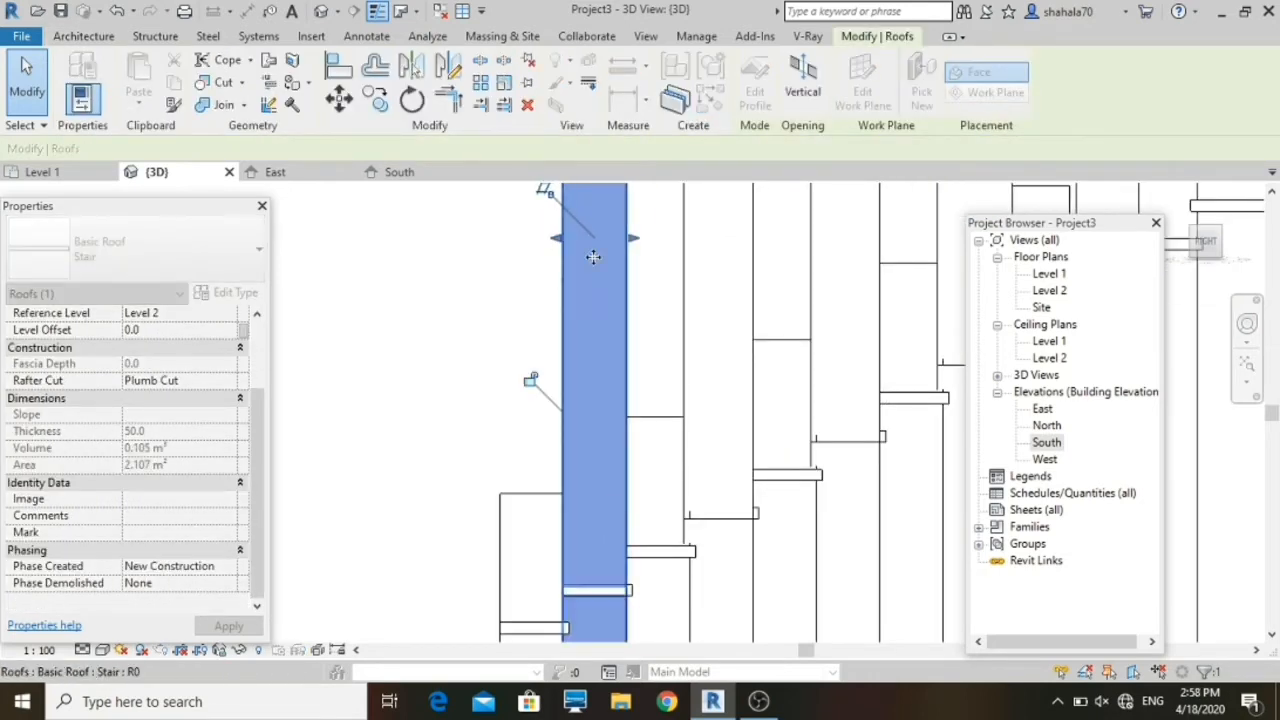
{"action": "scroll", "coordinate": [568, 352], "scroll_direction": "down", "scroll_amount": 5}
{"action": "scroll", "coordinate": [570, 350], "scroll_direction": "up", "scroll_amount": 3}
{"action": "scroll", "coordinate": [590, 345], "scroll_direction": "down", "scroll_amount": 1}
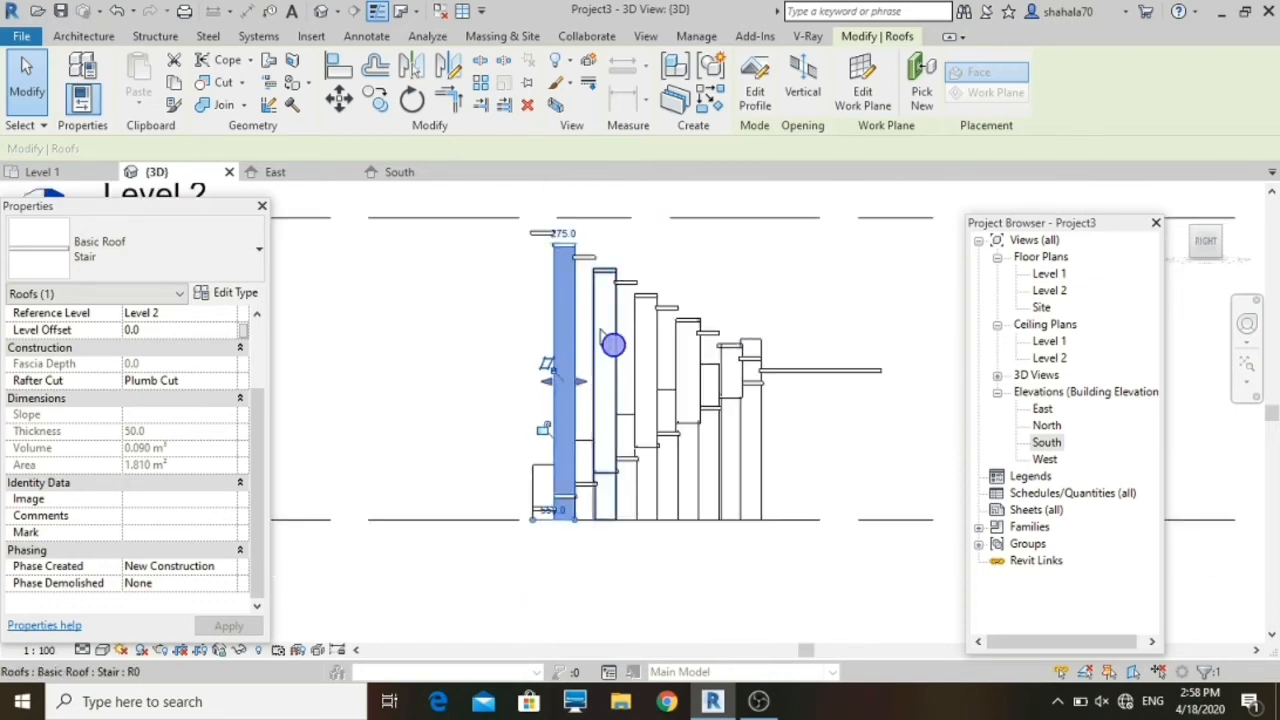
{"action": "scroll", "coordinate": [605, 346], "scroll_direction": "up", "scroll_amount": 2}
{"action": "key", "text": "Escape"}
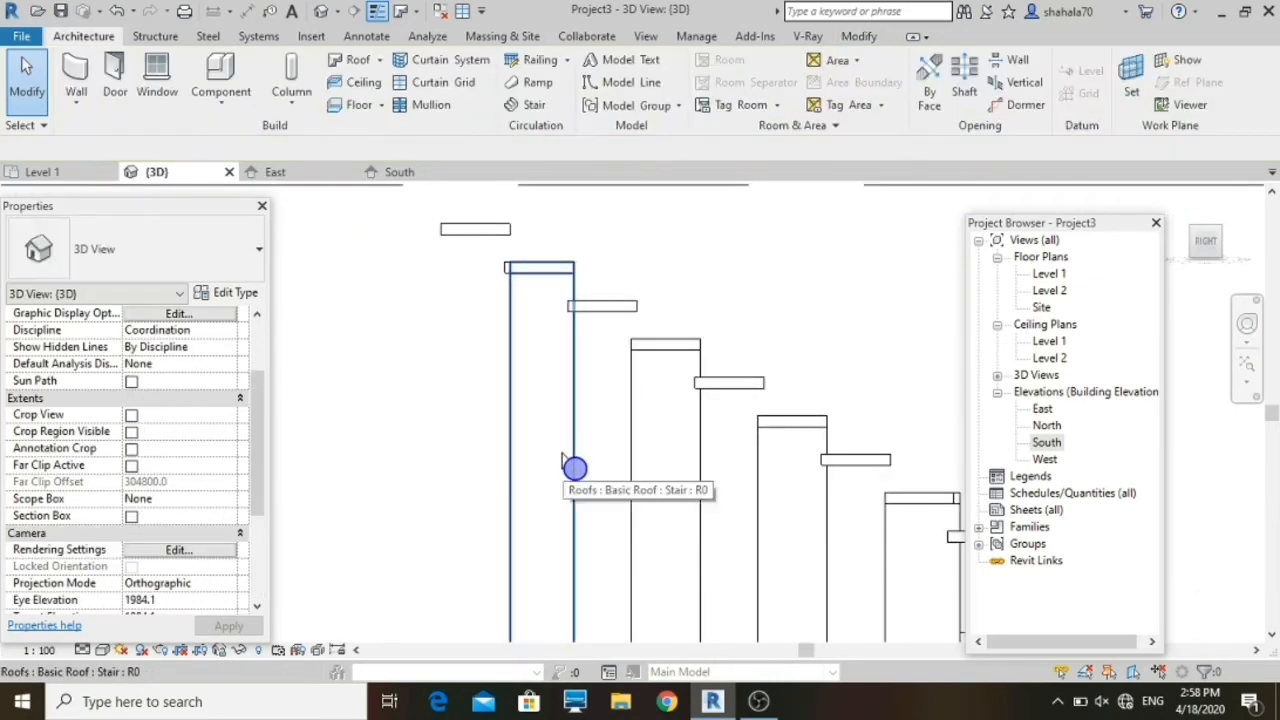
{"action": "left_click", "coordinate": [560, 455]}
{"action": "scroll", "coordinate": [545, 438], "scroll_direction": "down", "scroll_amount": 4}
{"action": "key", "text": "Escape"}
{"action": "scroll", "coordinate": [578, 582], "scroll_direction": "up", "scroll_amount": 4}
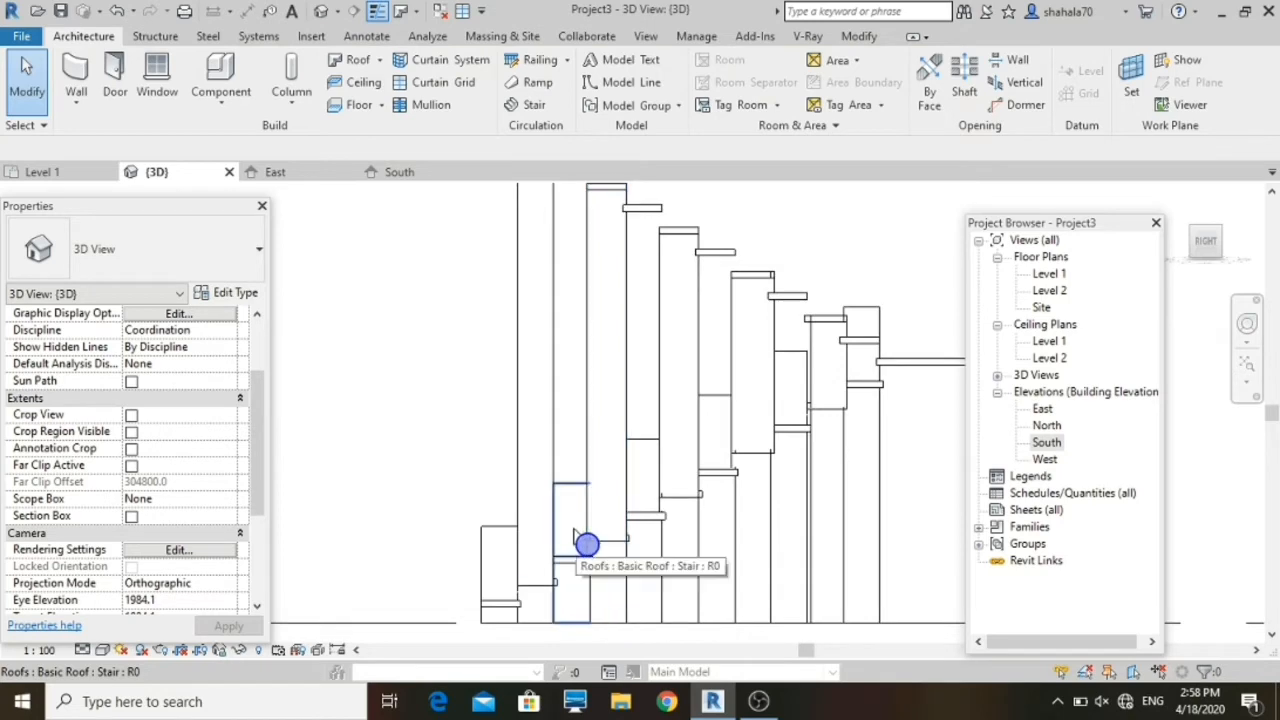
Step: Switch the 3D view to wireframe so the edges of overlapping roof strips show through
{"action": "left_click", "coordinate": [575, 503]}
{"action": "scroll", "coordinate": [588, 565], "scroll_direction": "up", "scroll_amount": 3}
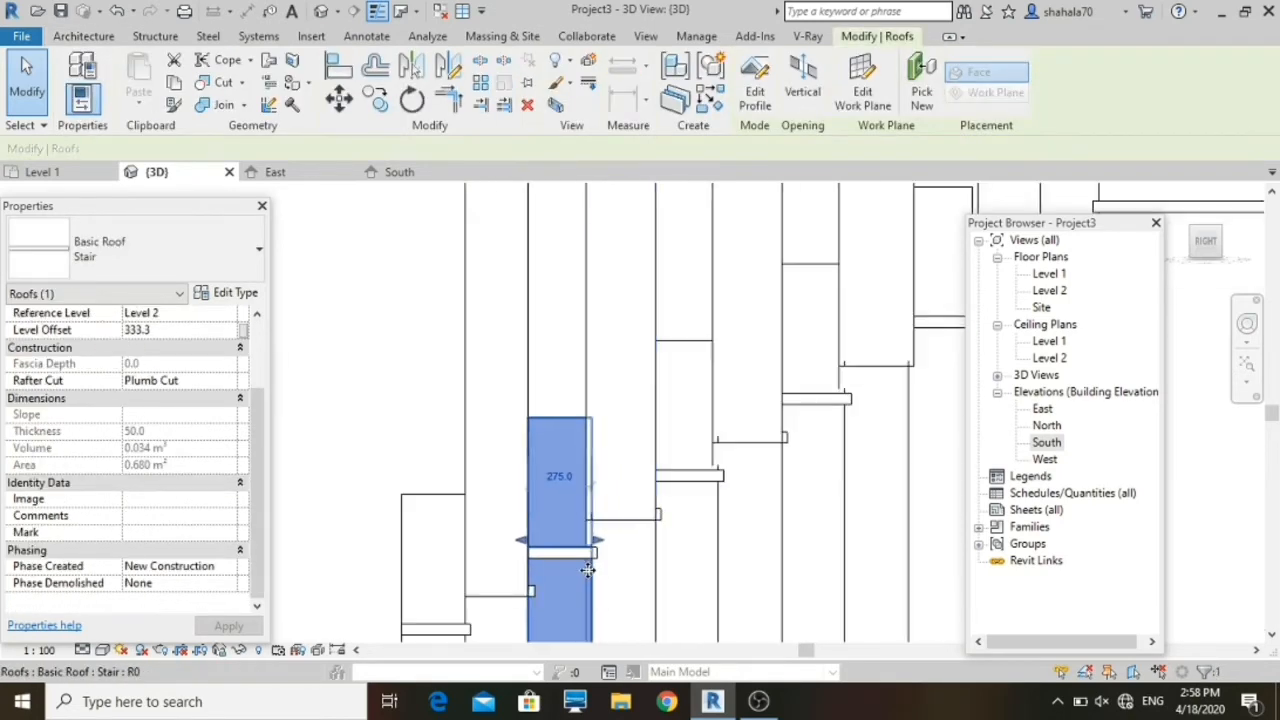
{"action": "left_click", "coordinate": [103, 650]}
{"action": "left_click", "coordinate": [159, 538]}
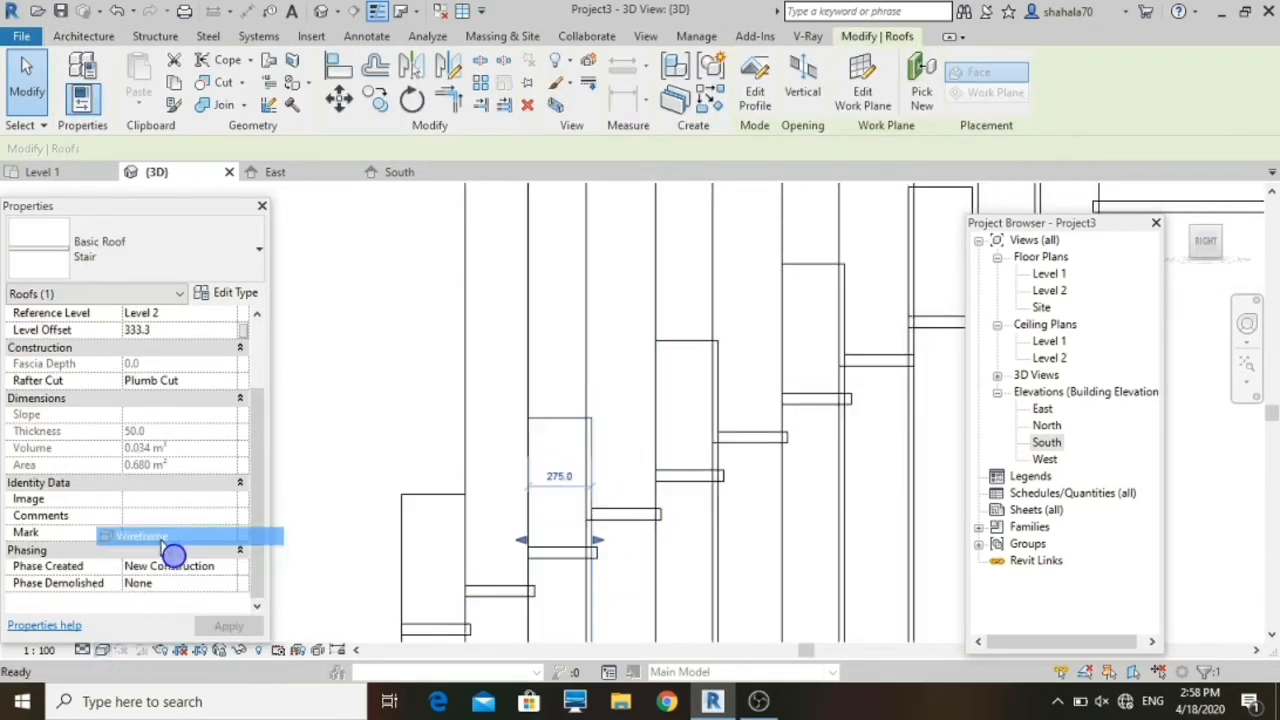
{"action": "key", "text": "Escape"}
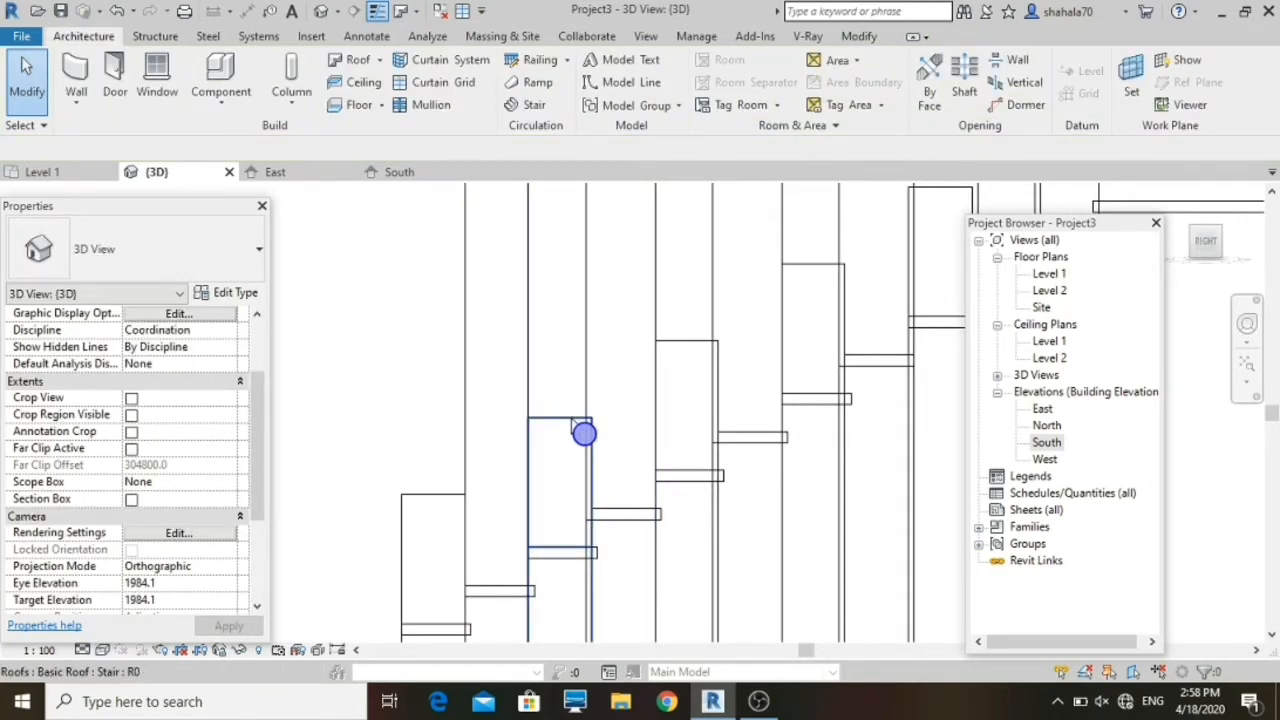
Step: Trim the fourth-tread roof strip to 275 mm so that its edge meets the third-tread strip
{"action": "left_click", "coordinate": [572, 418]}
{"action": "scroll", "coordinate": [570, 417], "scroll_direction": "down", "scroll_amount": 1}
{"action": "left_click", "coordinate": [610, 424]}
{"action": "left_click", "coordinate": [632, 345]}
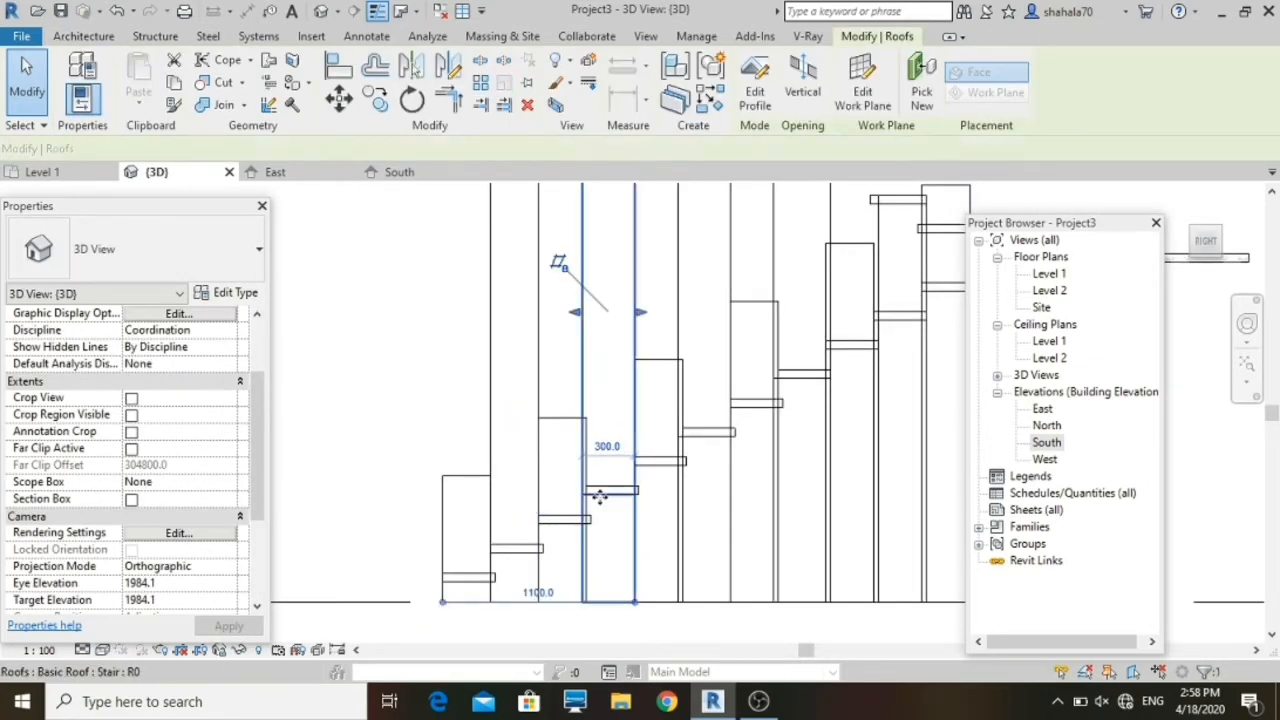
{"action": "scroll", "coordinate": [598, 497], "scroll_direction": "up", "scroll_amount": 1}
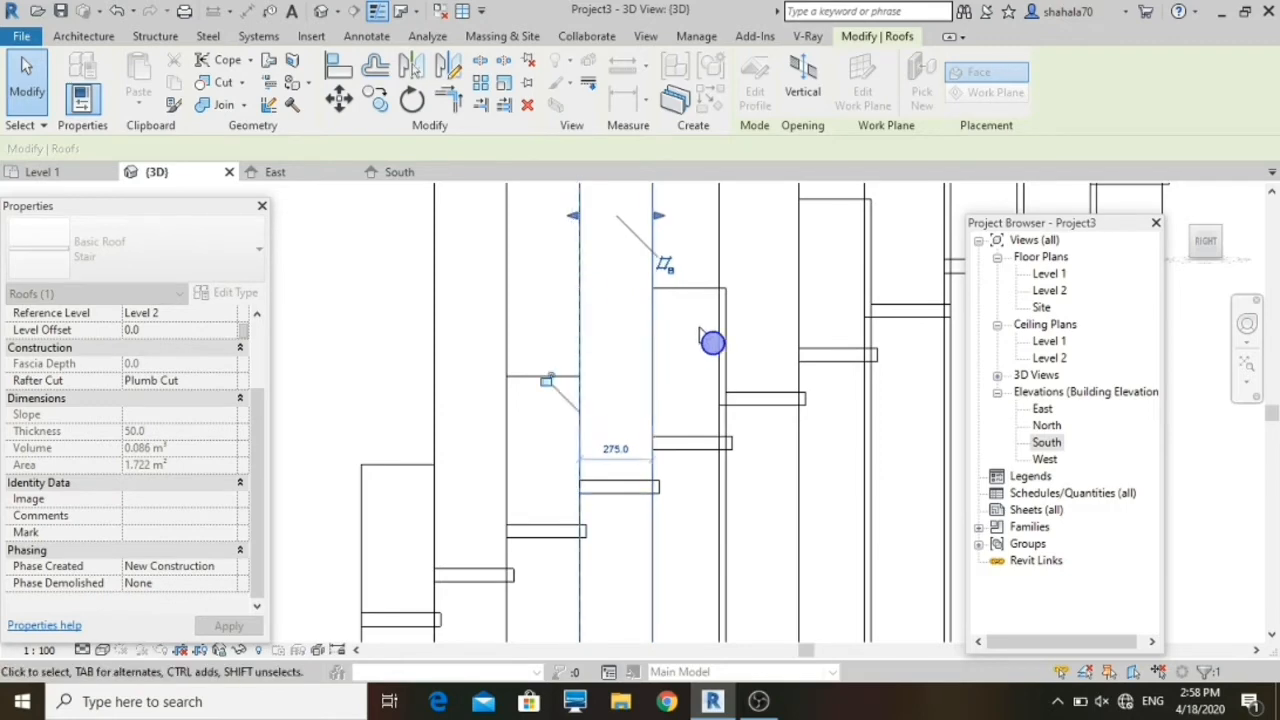
Step: Trim the overlapping extrusion end of the sixth-tread roof strip so that it meets the fifth-tread strip
{"action": "left_click", "coordinate": [699, 328]}
{"action": "left_click", "coordinate": [684, 290]}
{"action": "left_click", "coordinate": [747, 269]}
{"action": "left_click", "coordinate": [720, 268]}
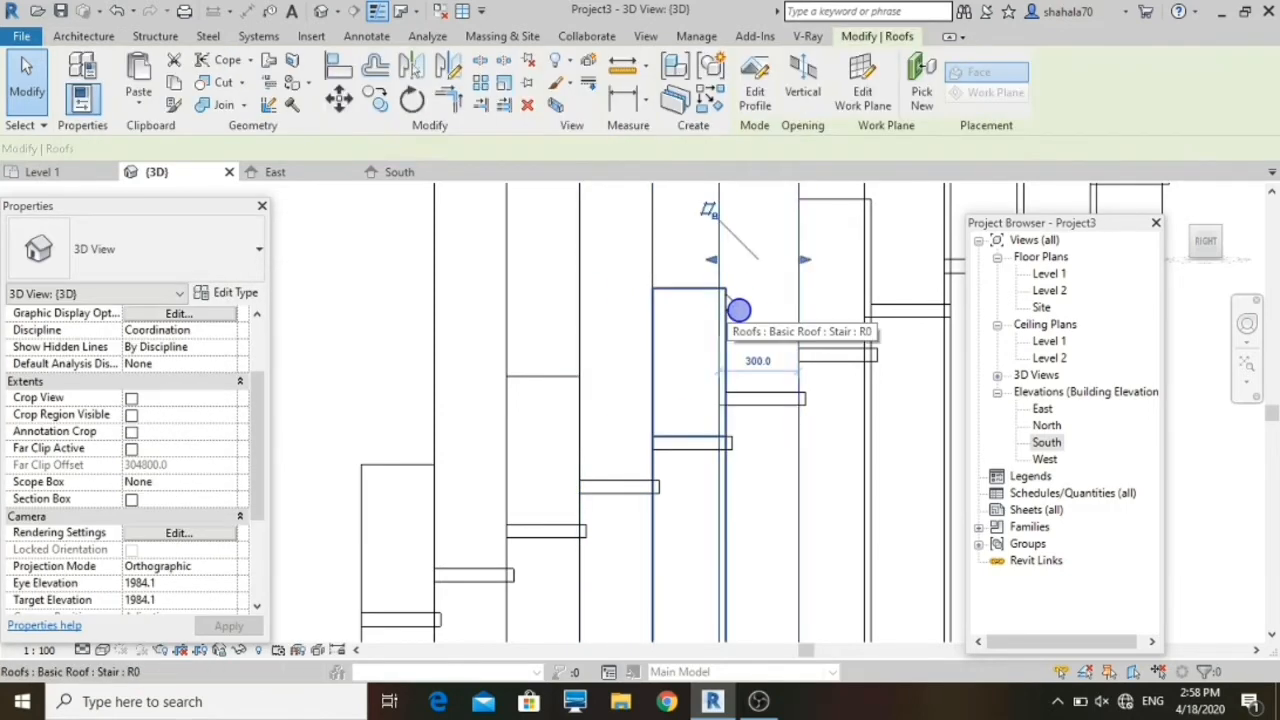
{"action": "left_click_drag", "start_coordinate": [711, 259], "coordinate": [720, 262]}
{"action": "left_click", "coordinate": [686, 328]}
{"action": "scroll", "coordinate": [684, 343], "scroll_direction": "down", "scroll_amount": 3}
{"action": "scroll", "coordinate": [718, 328], "scroll_direction": "up", "scroll_amount": 4}
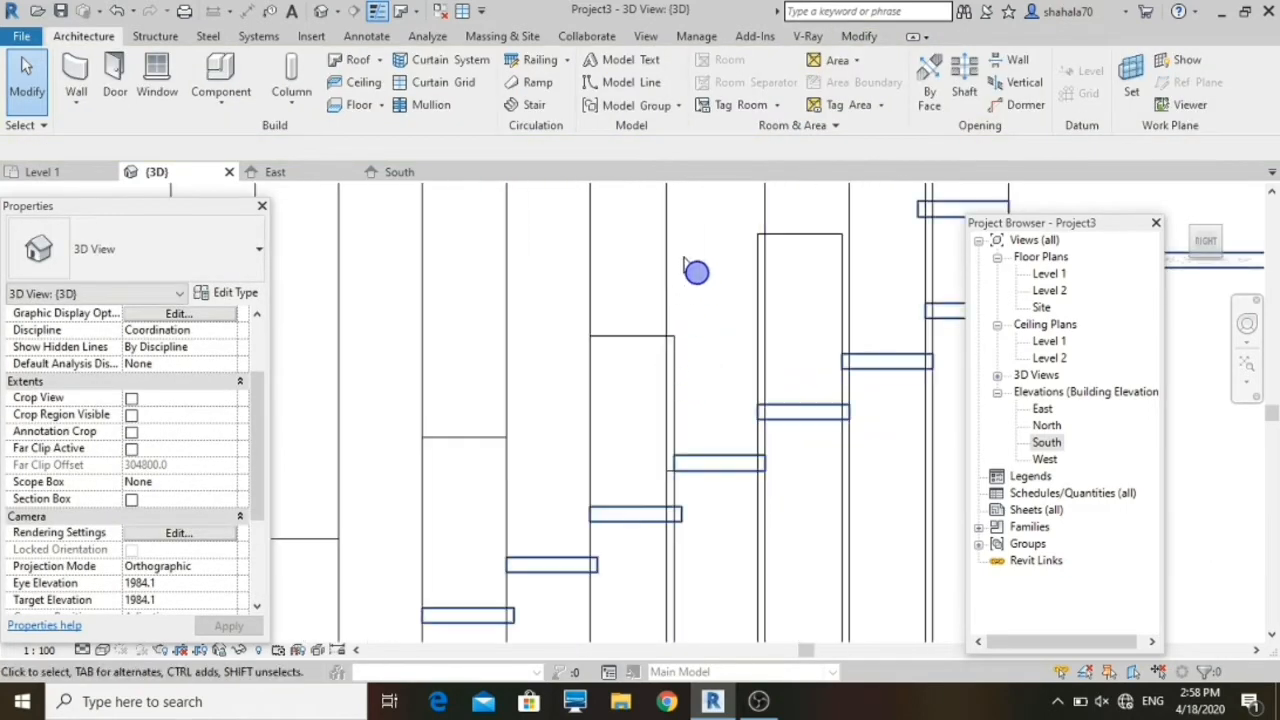
Step: Trim the eighth-tread roof strip to 275 mm, with its extrusion running from -275 to 0
{"action": "left_click", "coordinate": [669, 249]}
{"action": "left_click", "coordinate": [672, 257]}
{"action": "left_click", "coordinate": [667, 265]}
{"action": "scroll", "coordinate": [657, 454], "scroll_direction": "down", "scroll_amount": 2}
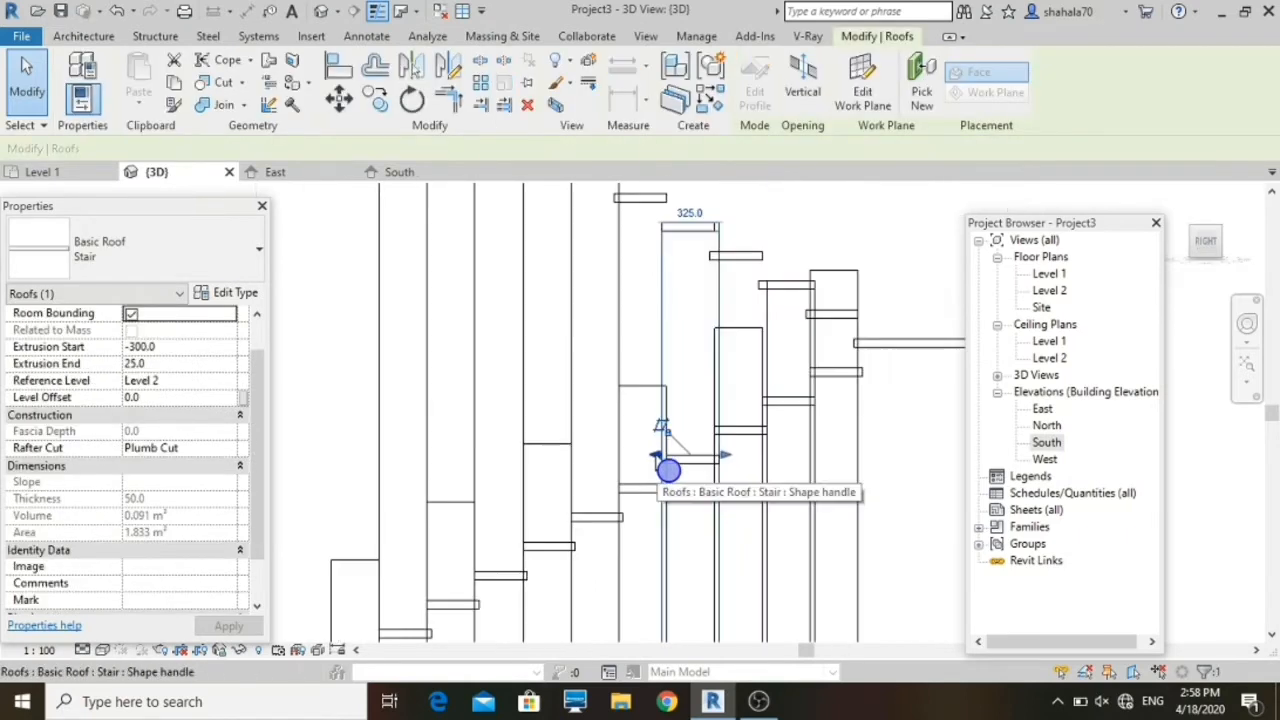
{"action": "left_click_drag", "start_coordinate": [657, 455], "coordinate": [699, 458]}
{"action": "scroll", "coordinate": [742, 460], "scroll_direction": "up", "scroll_amount": 2}
{"action": "scroll", "coordinate": [660, 493], "scroll_direction": "down", "scroll_amount": 2}
{"action": "scroll", "coordinate": [700, 398], "scroll_direction": "up", "scroll_amount": 2}
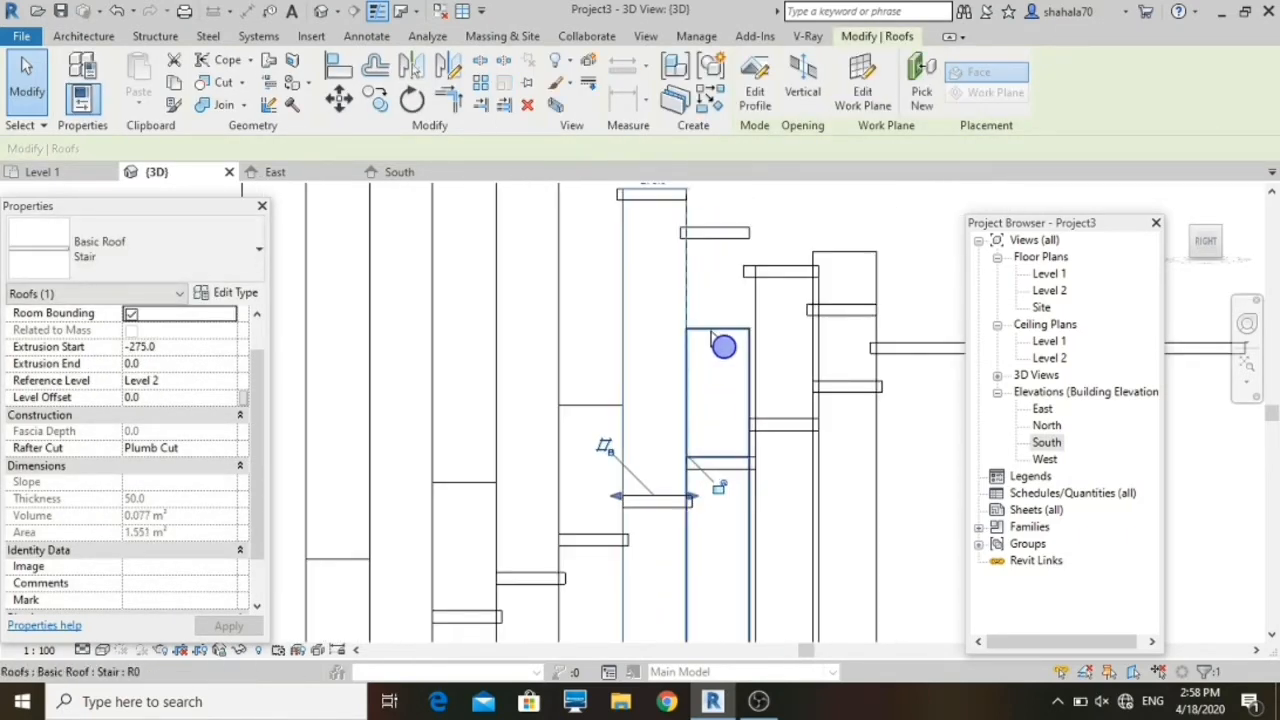
Step: Try shortening the eleventh-tread roof strip to 250 mm, with its extrusion start at -250
{"action": "left_click", "coordinate": [712, 330]}
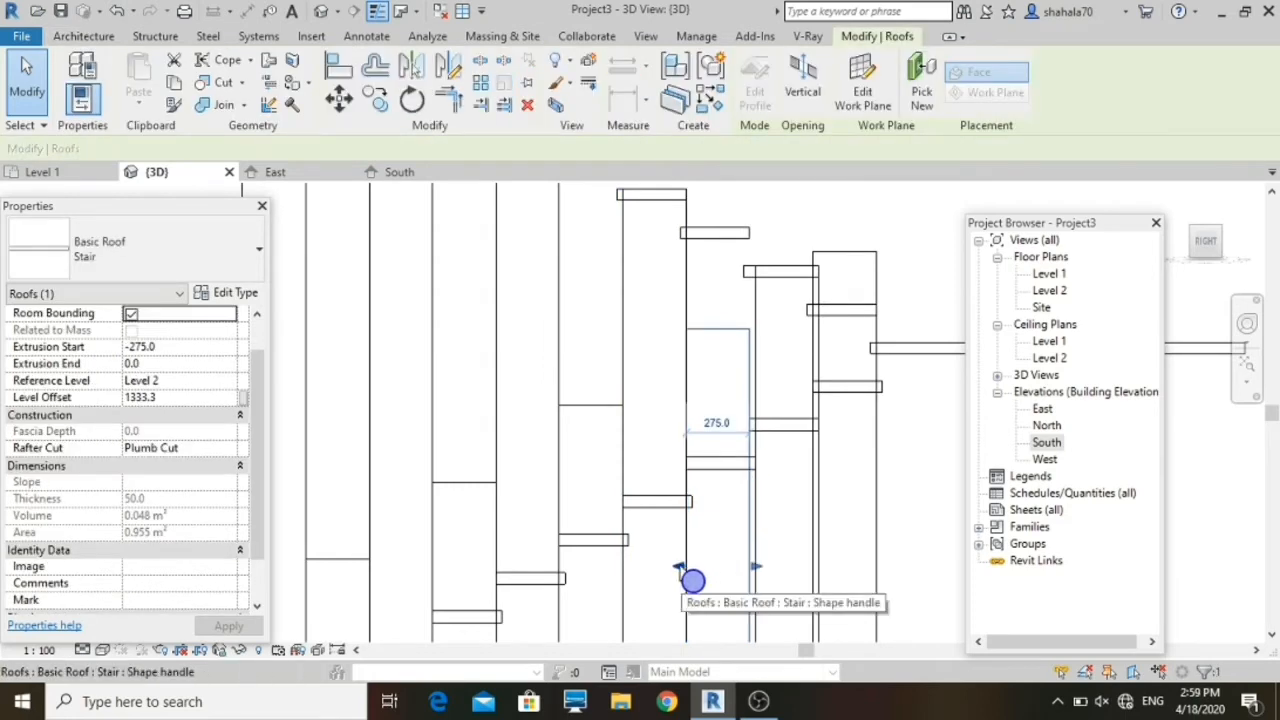
{"action": "left_click", "coordinate": [787, 453]}
{"action": "left_click", "coordinate": [764, 482]}
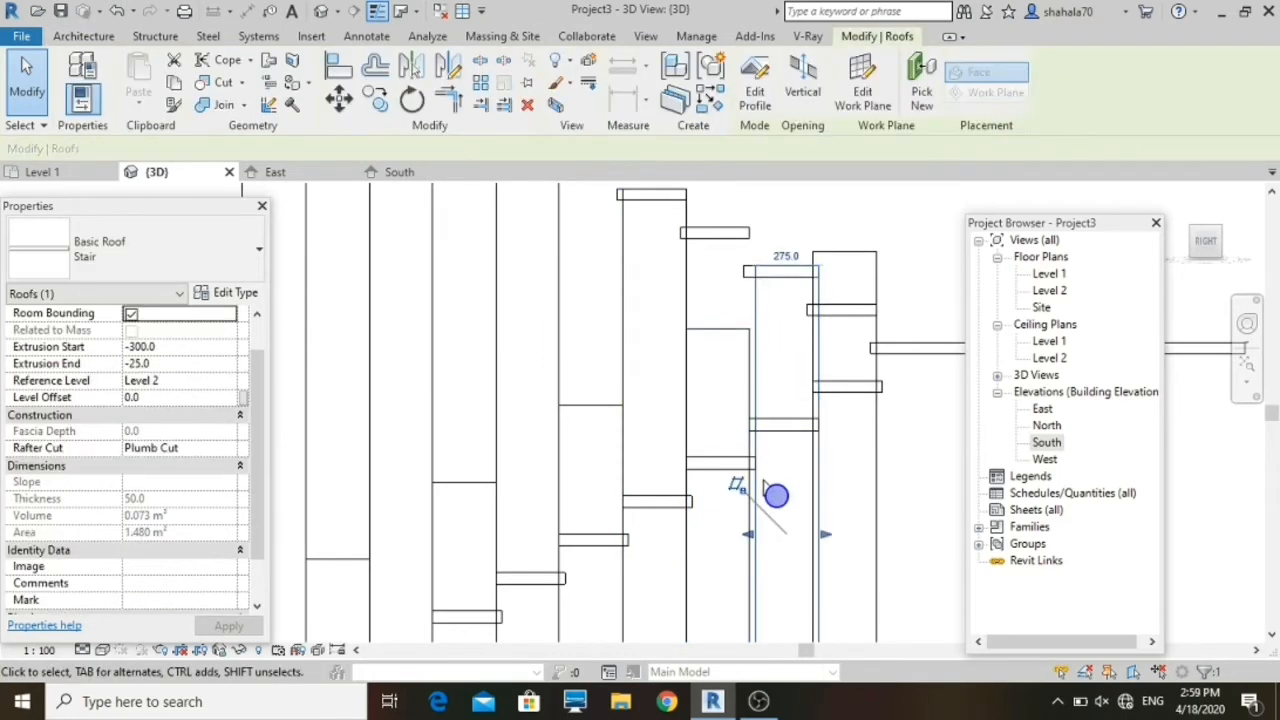
{"action": "left_click", "coordinate": [834, 366]}
{"action": "left_click", "coordinate": [777, 545]}
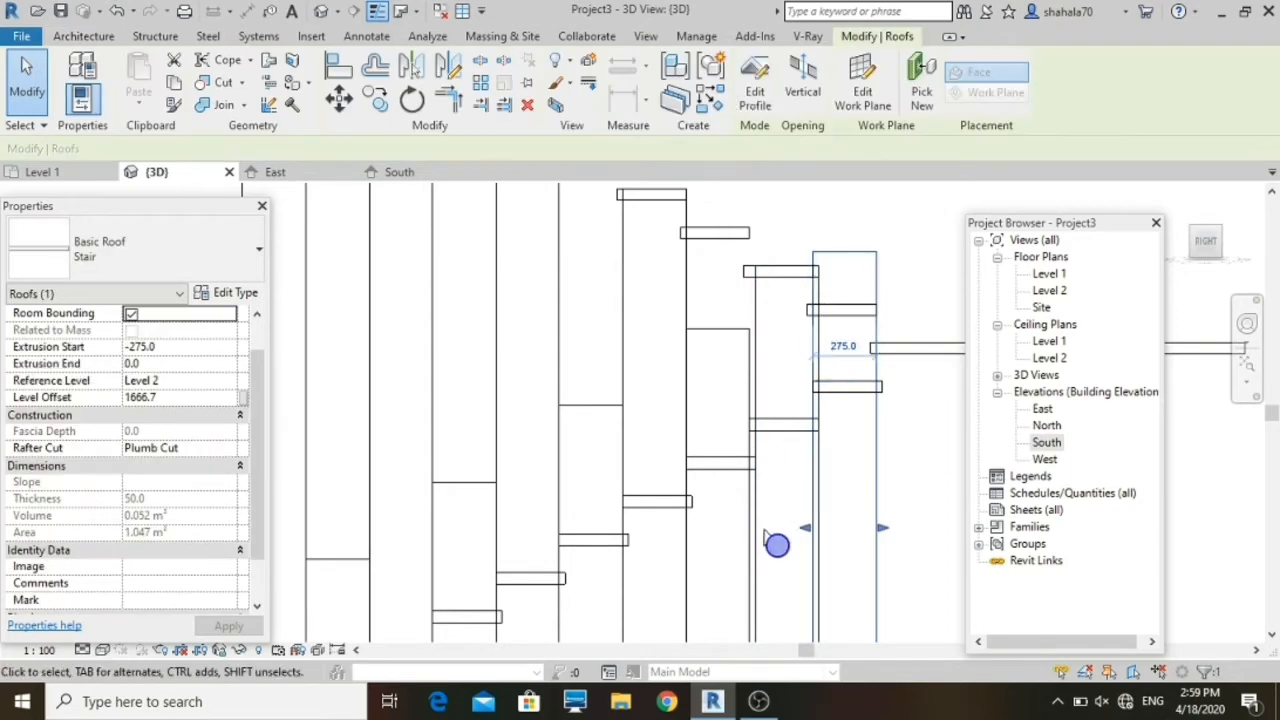
{"action": "left_click_drag", "start_coordinate": [874, 530], "coordinate": [861, 540]}
{"action": "scroll", "coordinate": [720, 343], "scroll_direction": "down", "scroll_amount": 6}
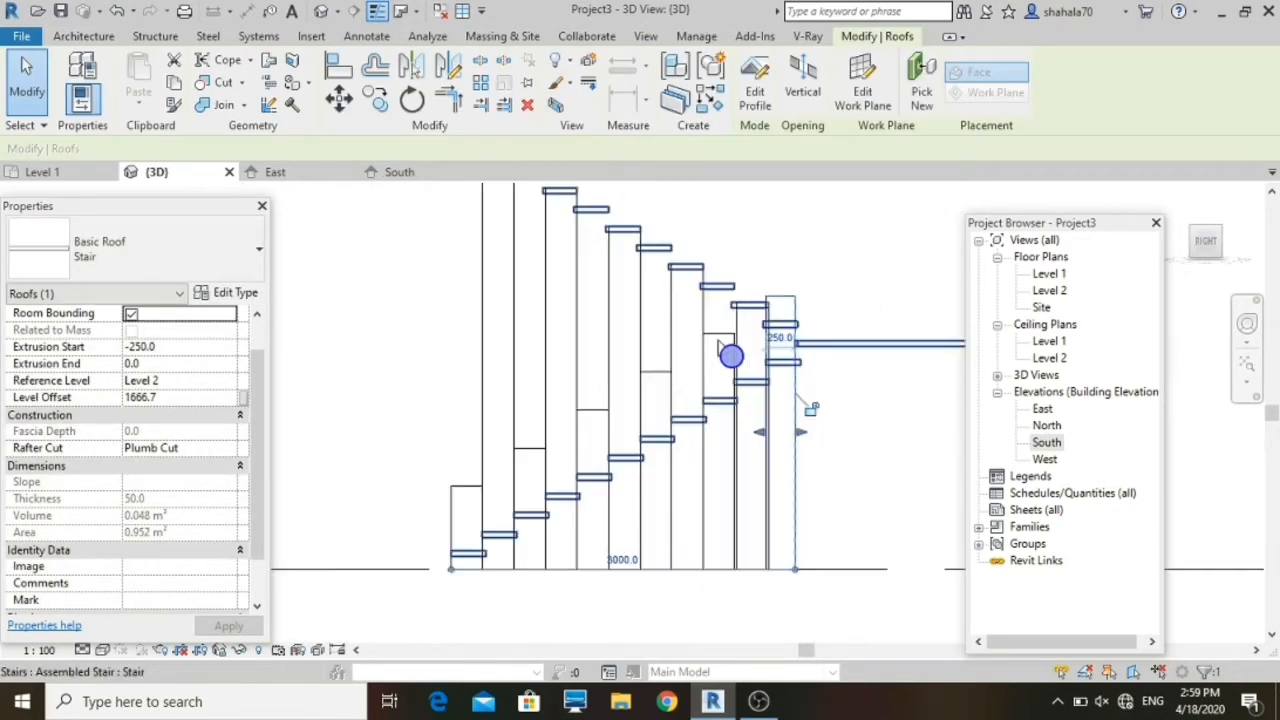
Step: Check the widths of the roof strips one by one along the flight from the second tread upward
{"action": "scroll", "coordinate": [484, 418], "scroll_direction": "down", "scroll_amount": 1}
{"action": "middle_click_drag", "start_coordinate": [484, 418], "coordinate": [462, 519]}
{"action": "left_click", "coordinate": [491, 378]}
{"action": "left_click", "coordinate": [490, 376]}
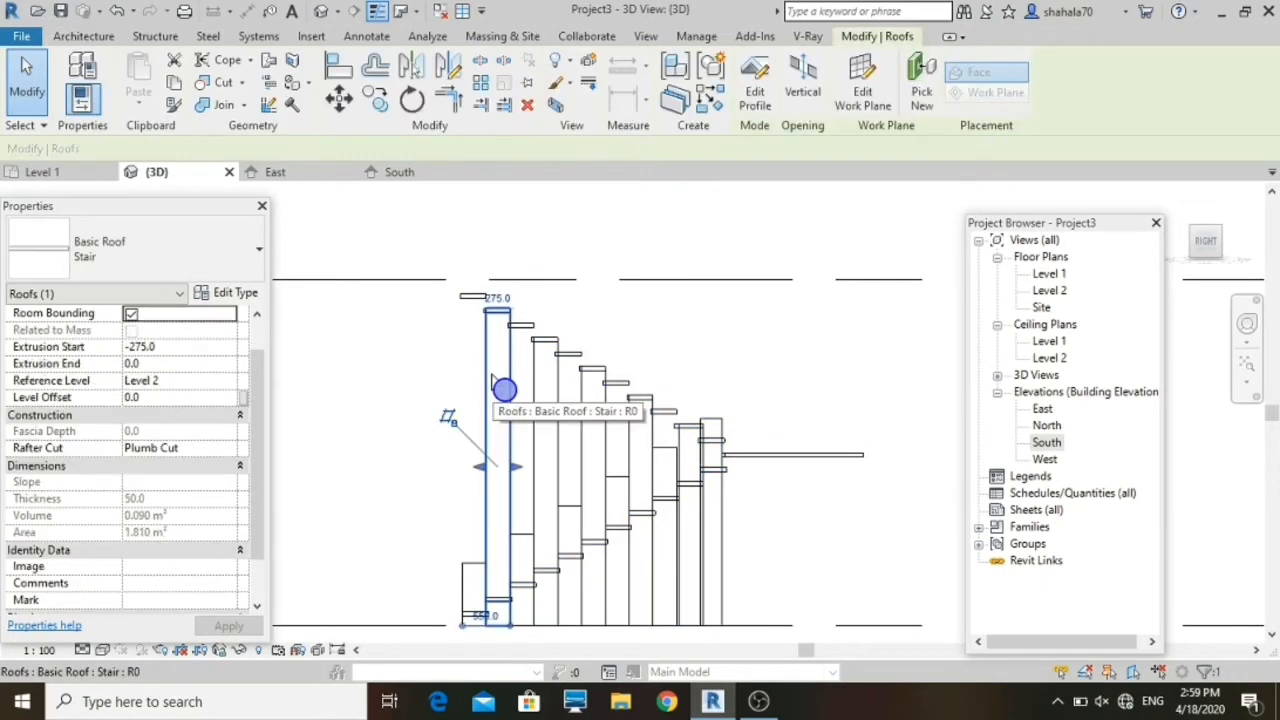
{"action": "left_click", "coordinate": [516, 566]}
{"action": "left_click", "coordinate": [521, 535]}
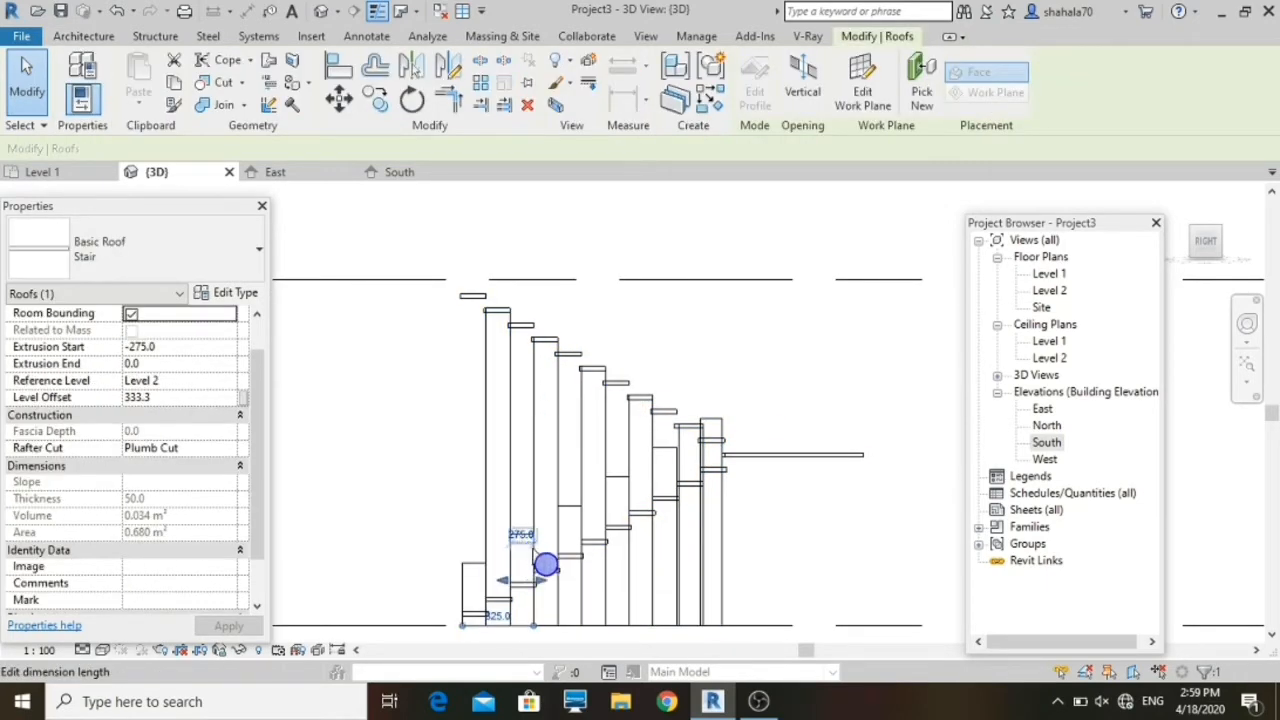
{"action": "scroll", "coordinate": [548, 595], "scroll_direction": "up", "scroll_amount": 3}
{"action": "left_click", "coordinate": [556, 603]}
{"action": "left_click", "coordinate": [570, 579]}
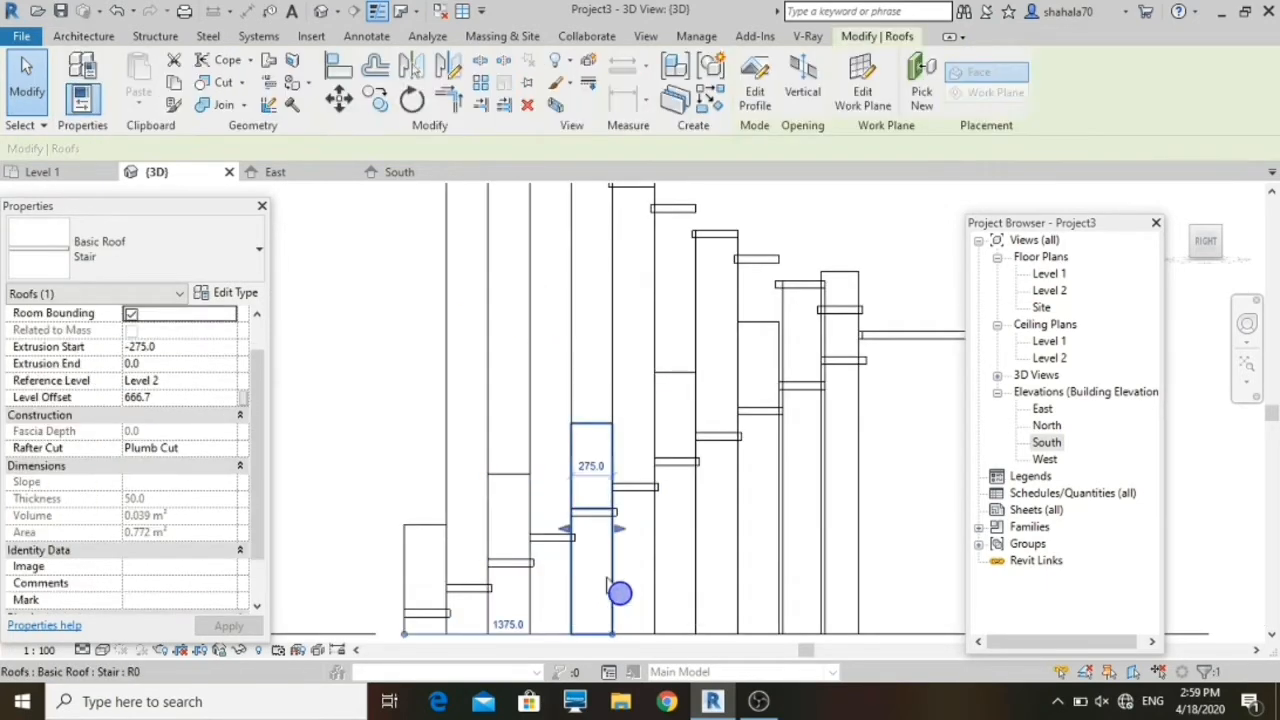
{"action": "left_click", "coordinate": [634, 572]}
{"action": "left_click", "coordinate": [688, 558]}
{"action": "left_click", "coordinate": [718, 538]}
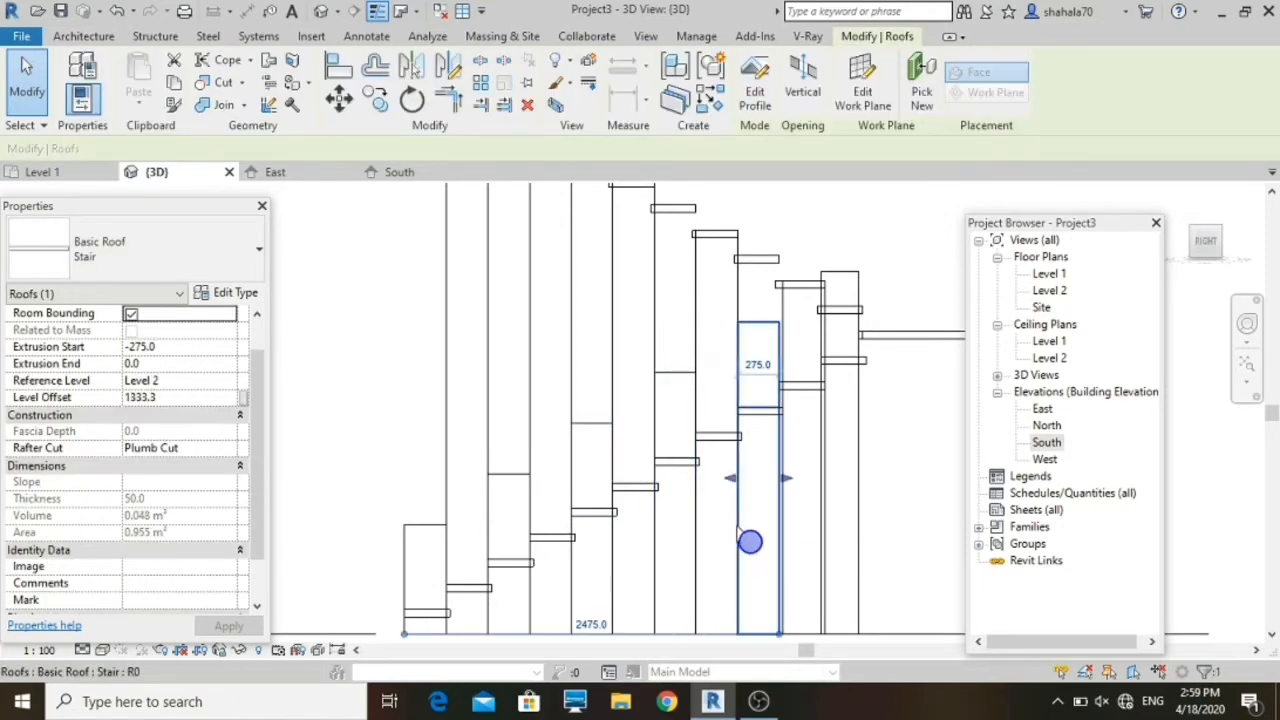
{"action": "left_click", "coordinate": [856, 420]}
{"action": "left_click", "coordinate": [802, 434]}
{"action": "left_click", "coordinate": [788, 365]}
{"action": "left_click", "coordinate": [726, 412]}
{"action": "scroll", "coordinate": [594, 505], "scroll_direction": "down", "scroll_amount": 3}
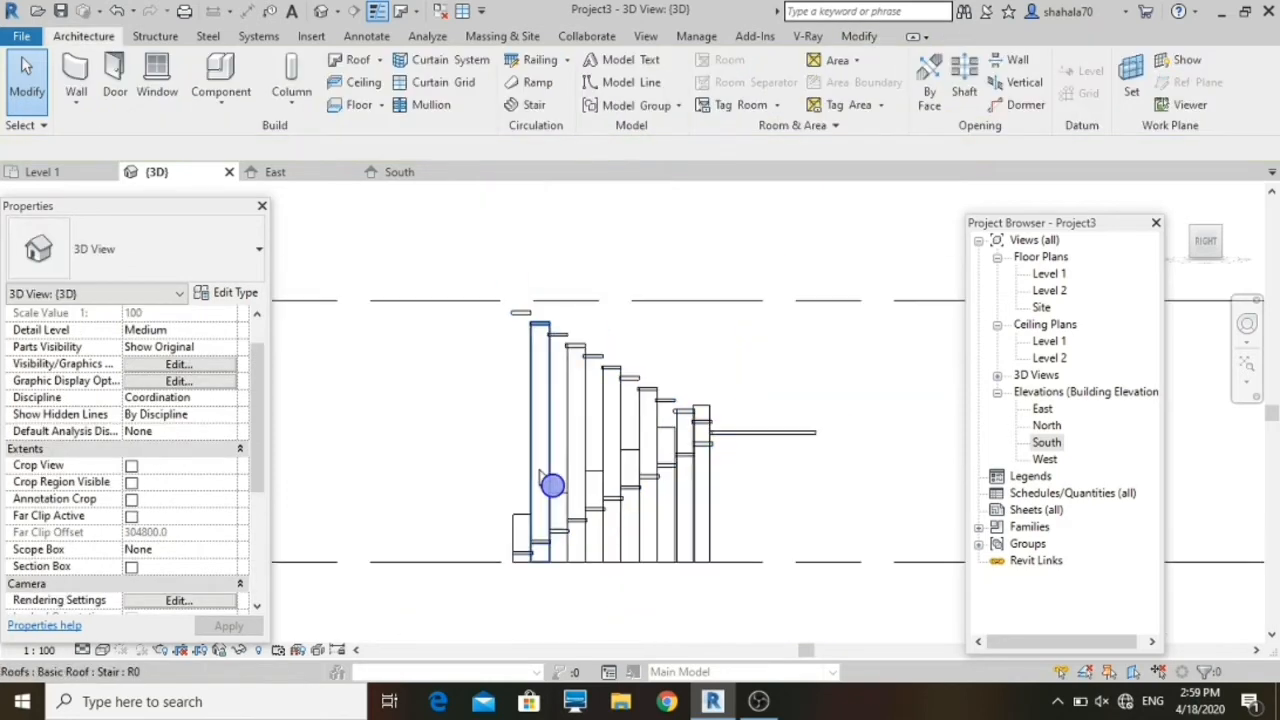
{"action": "left_click", "coordinate": [552, 383]}
{"action": "scroll", "coordinate": [560, 392], "scroll_direction": "up", "scroll_amount": 2}
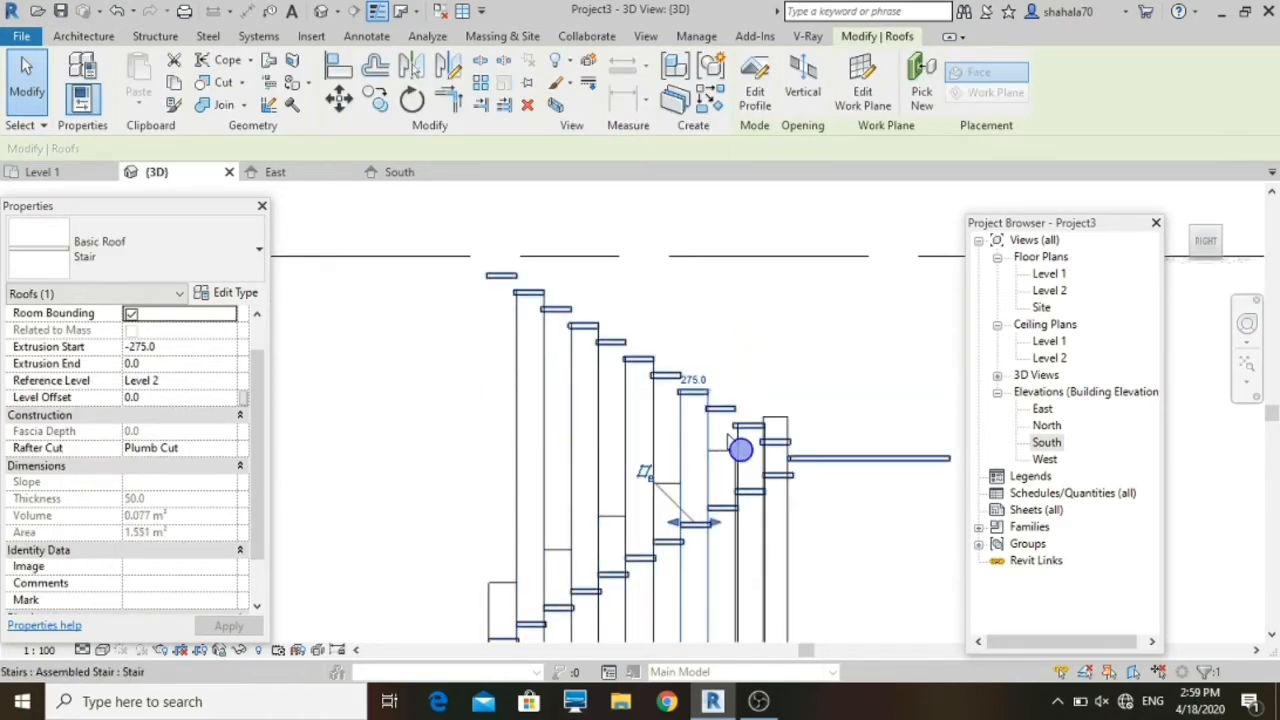
Step: Adjust both ends of the tenth-tread roof strip to make it 275 mm wide, with its extrusion running from -275 to 0
{"action": "left_click", "coordinate": [739, 442]}
{"action": "scroll", "coordinate": [757, 480], "scroll_direction": "up", "scroll_amount": 1}
{"action": "left_click", "coordinate": [780, 535]}
{"action": "scroll", "coordinate": [780, 535], "scroll_direction": "up", "scroll_amount": 1}
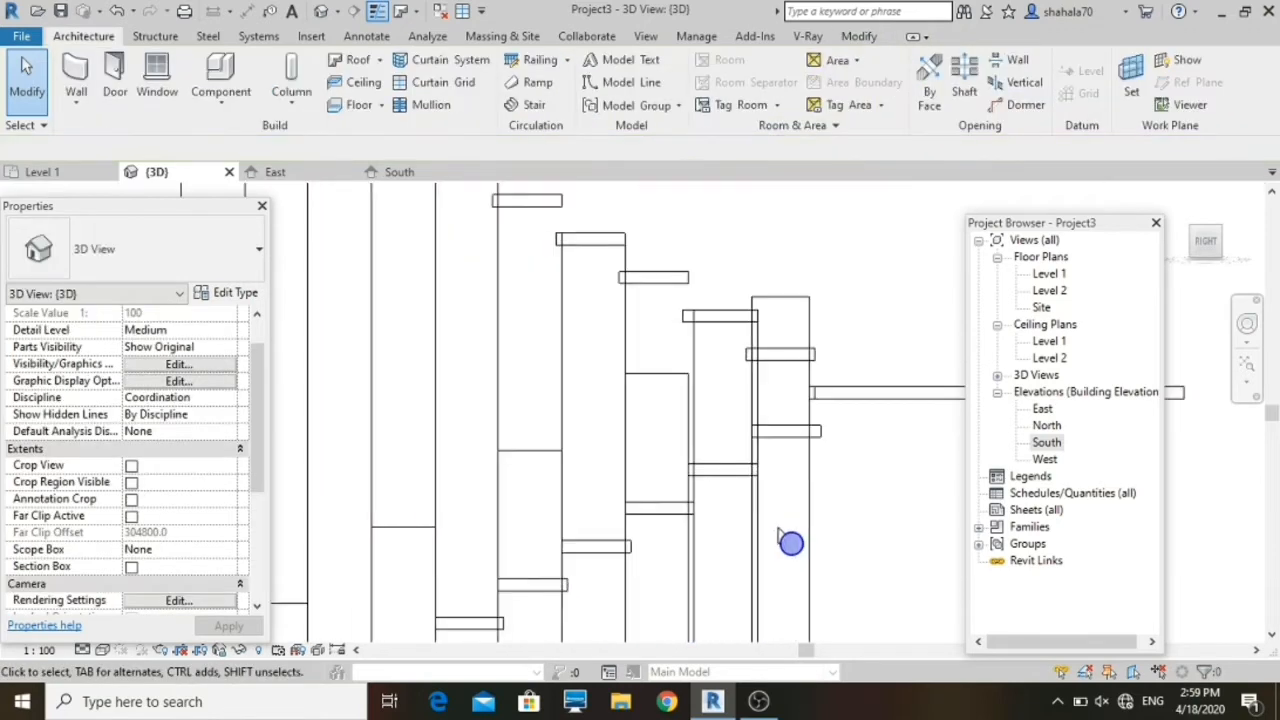
{"action": "left_click", "coordinate": [701, 379]}
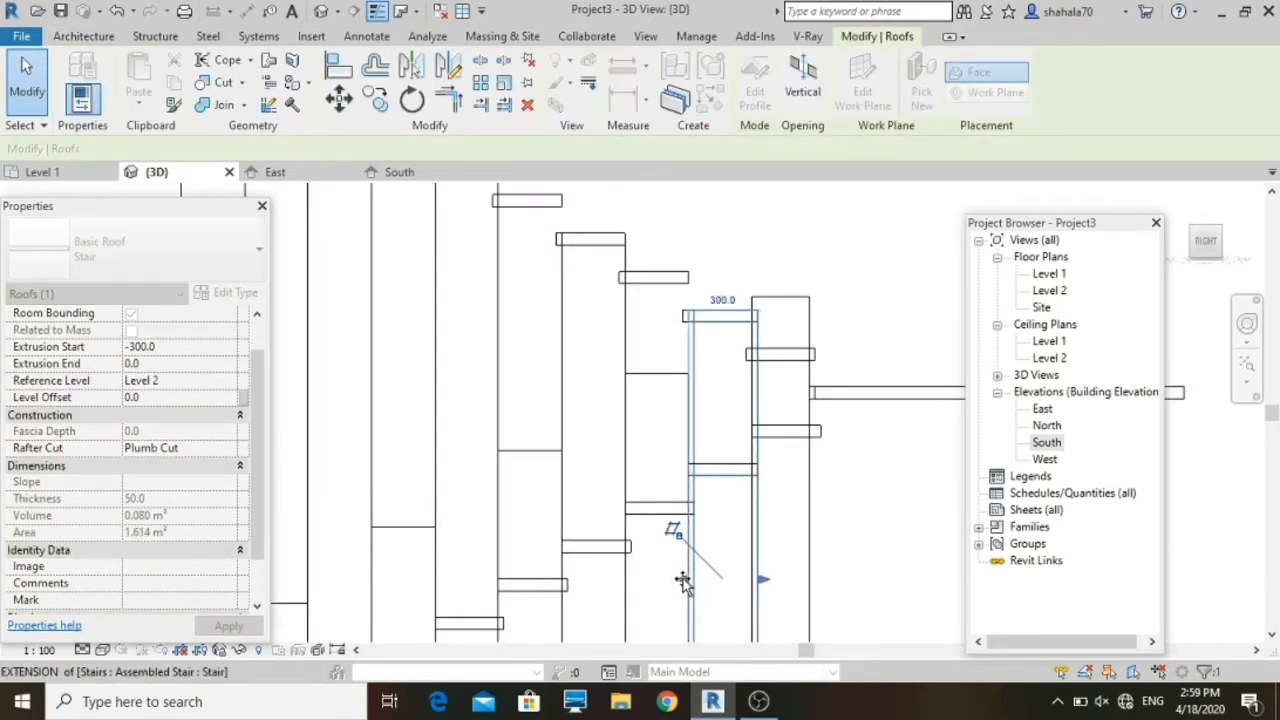
{"action": "left_click_drag", "start_coordinate": [767, 598], "coordinate": [786, 580]}
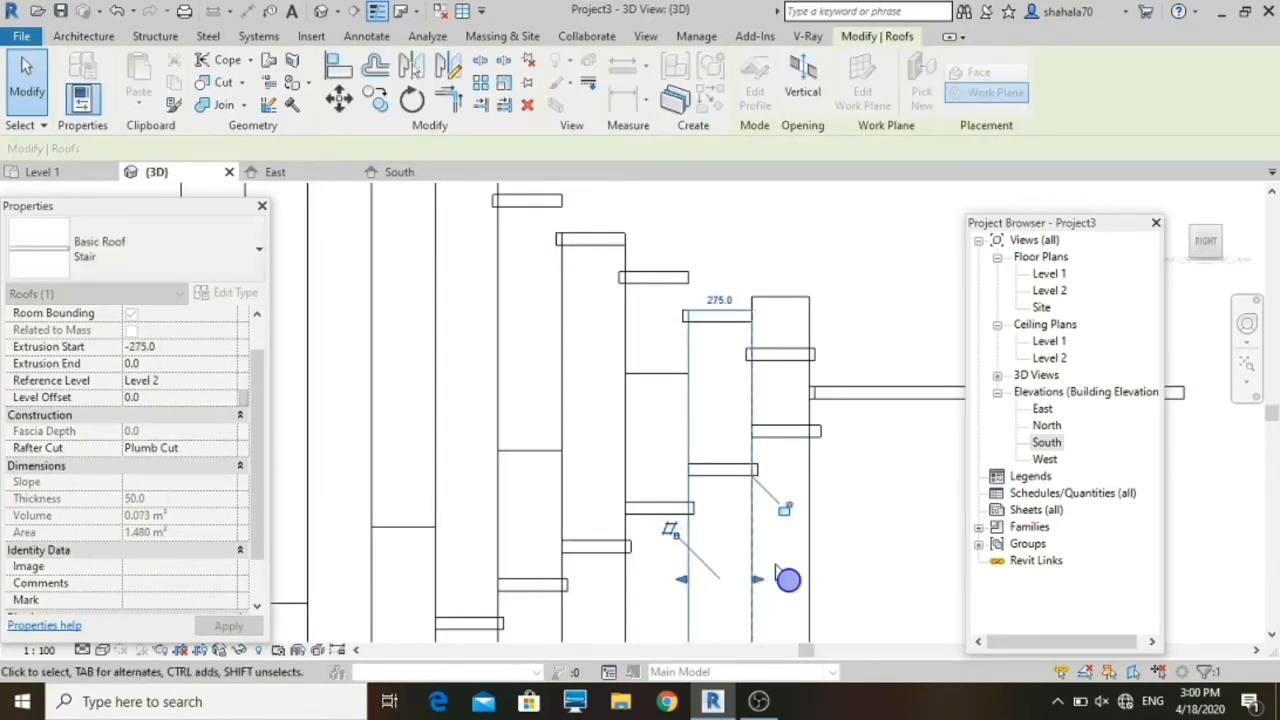
Step: Extend the eleventh-tread roof strip on its landing side to cover the full depth of its tread
{"action": "left_click", "coordinate": [822, 553]}
{"action": "left_click", "coordinate": [822, 553]}
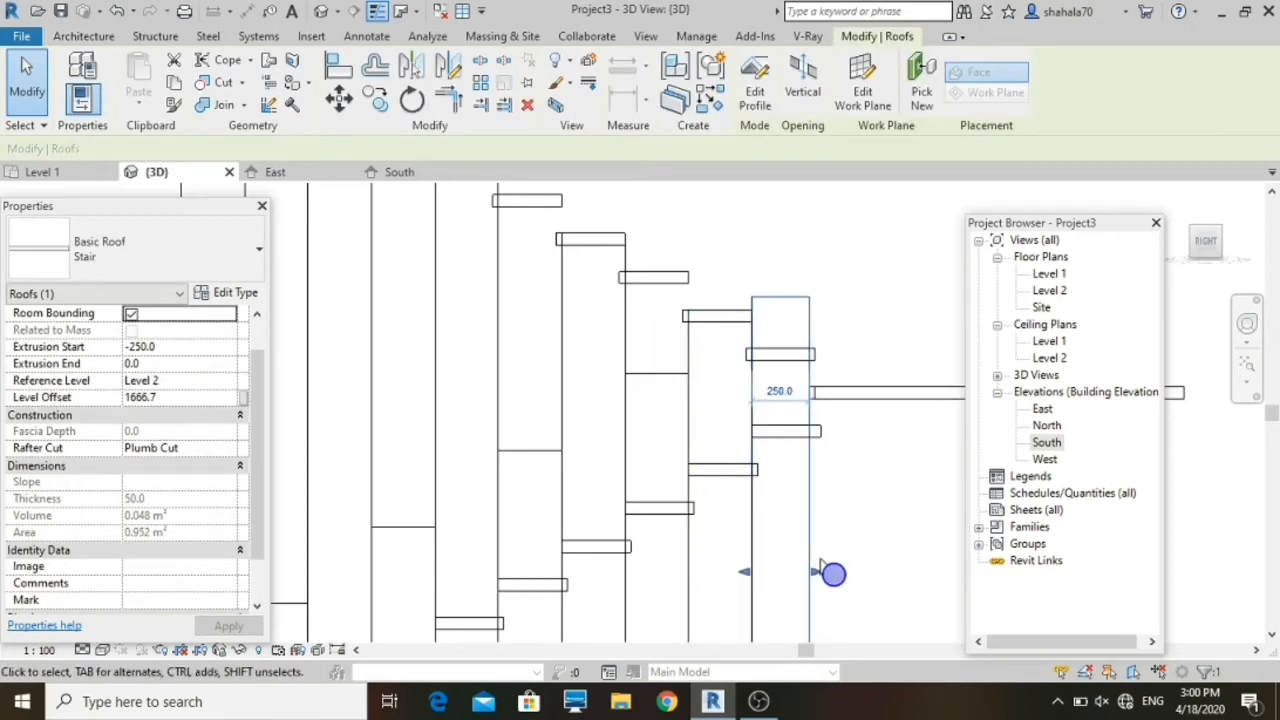
{"action": "left_click_drag", "start_coordinate": [814, 574], "coordinate": [814, 575]}
{"action": "left_click", "coordinate": [817, 579]}
{"action": "scroll", "coordinate": [741, 421], "scroll_direction": "down", "scroll_amount": 3}
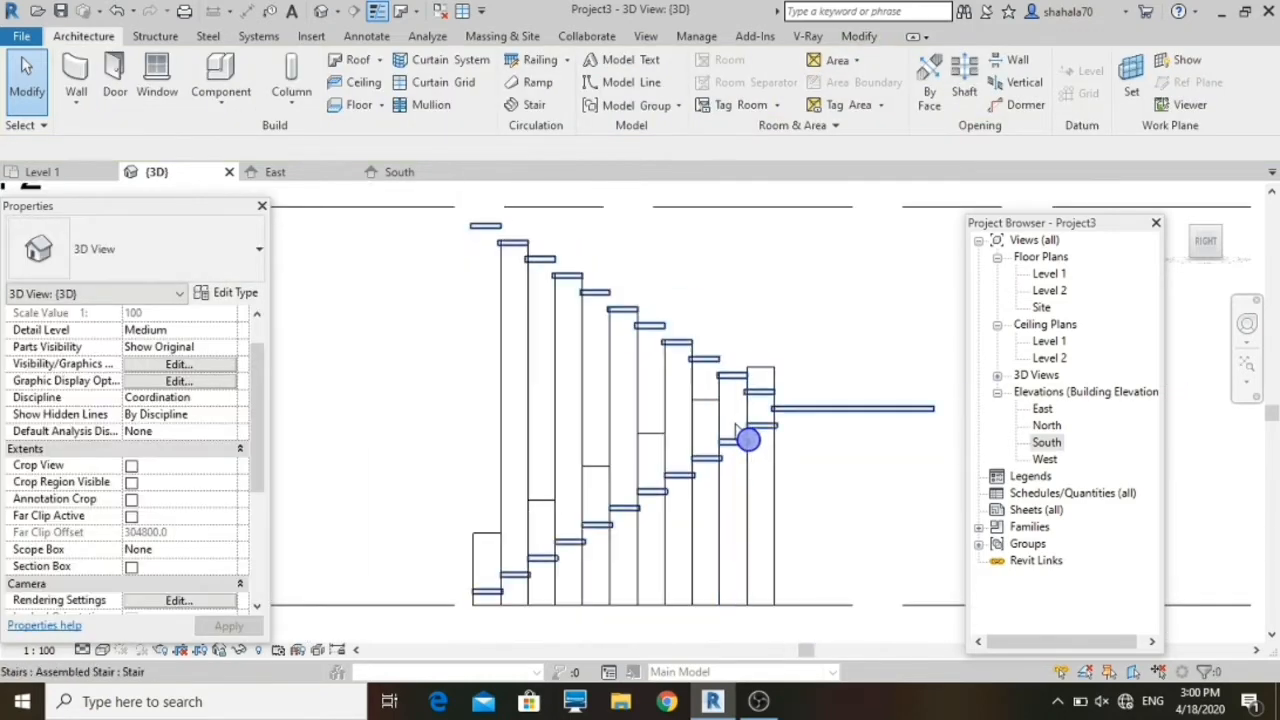
Step: Start a roof by extrusion in the South elevation on the landing's picked plane, referenced to Level 2 with 0.0 offset
{"action": "left_click", "coordinate": [395, 172]}
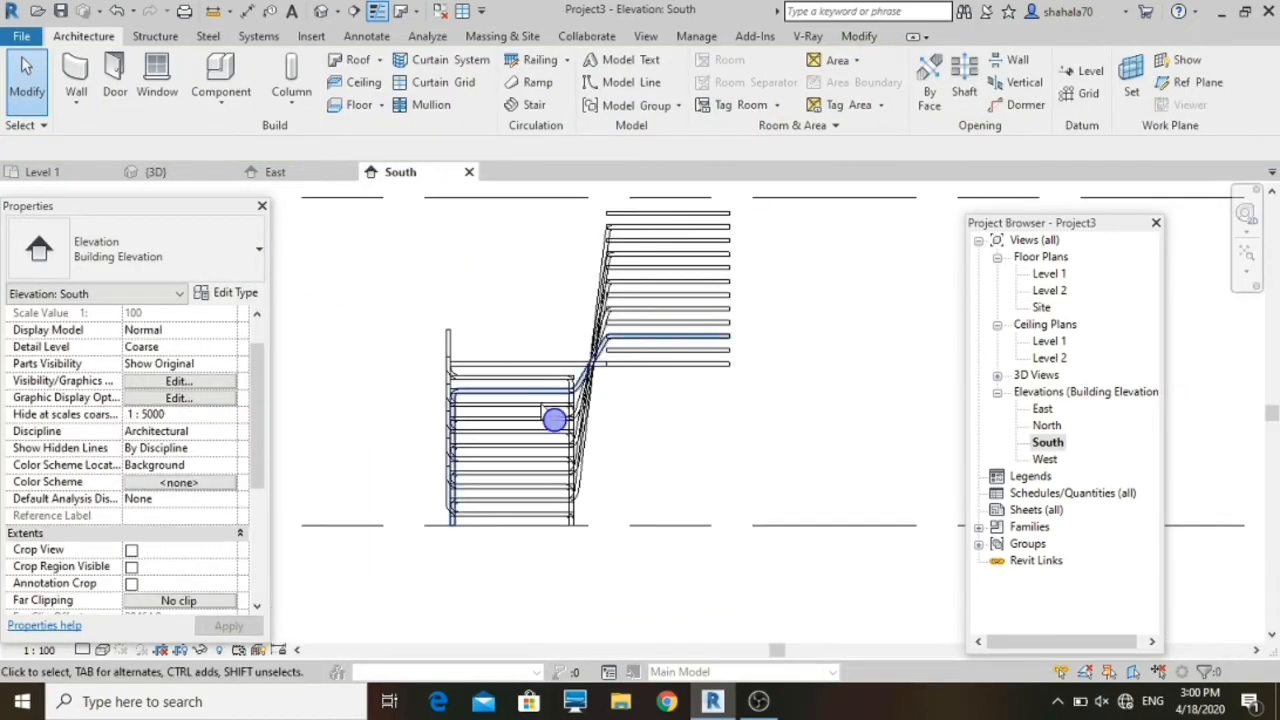
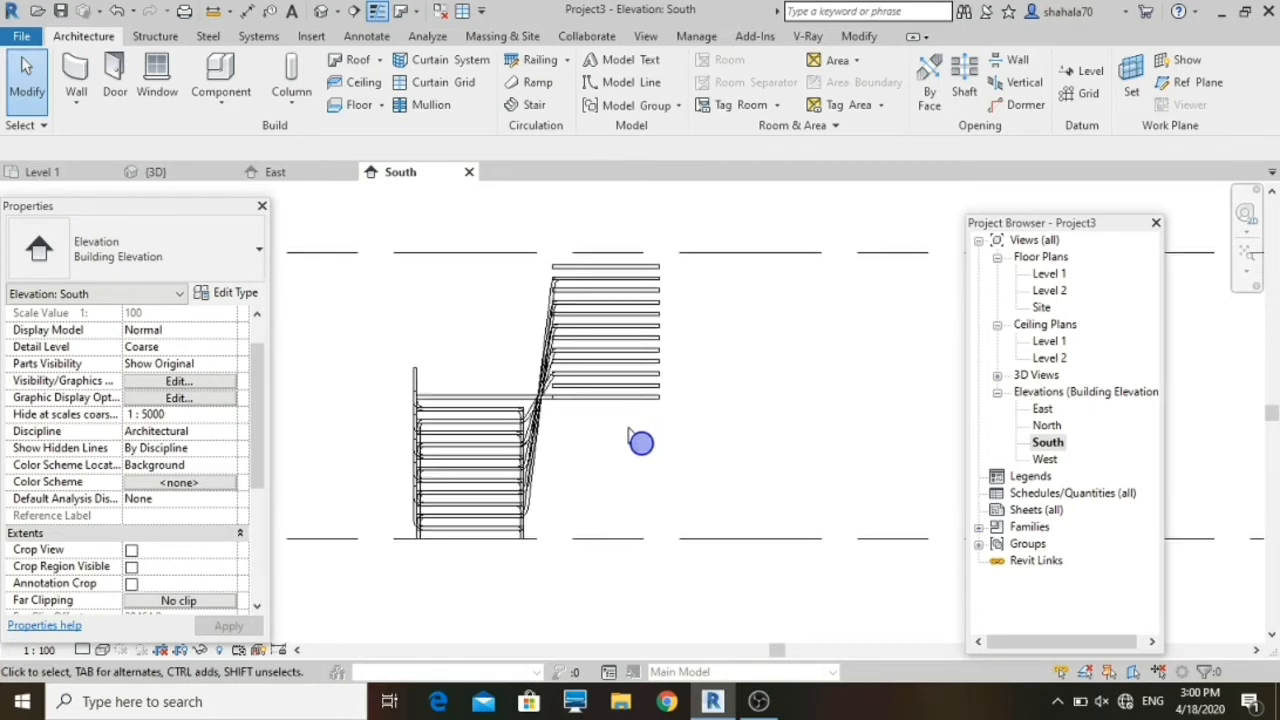
{"action": "left_click", "coordinate": [380, 62]}
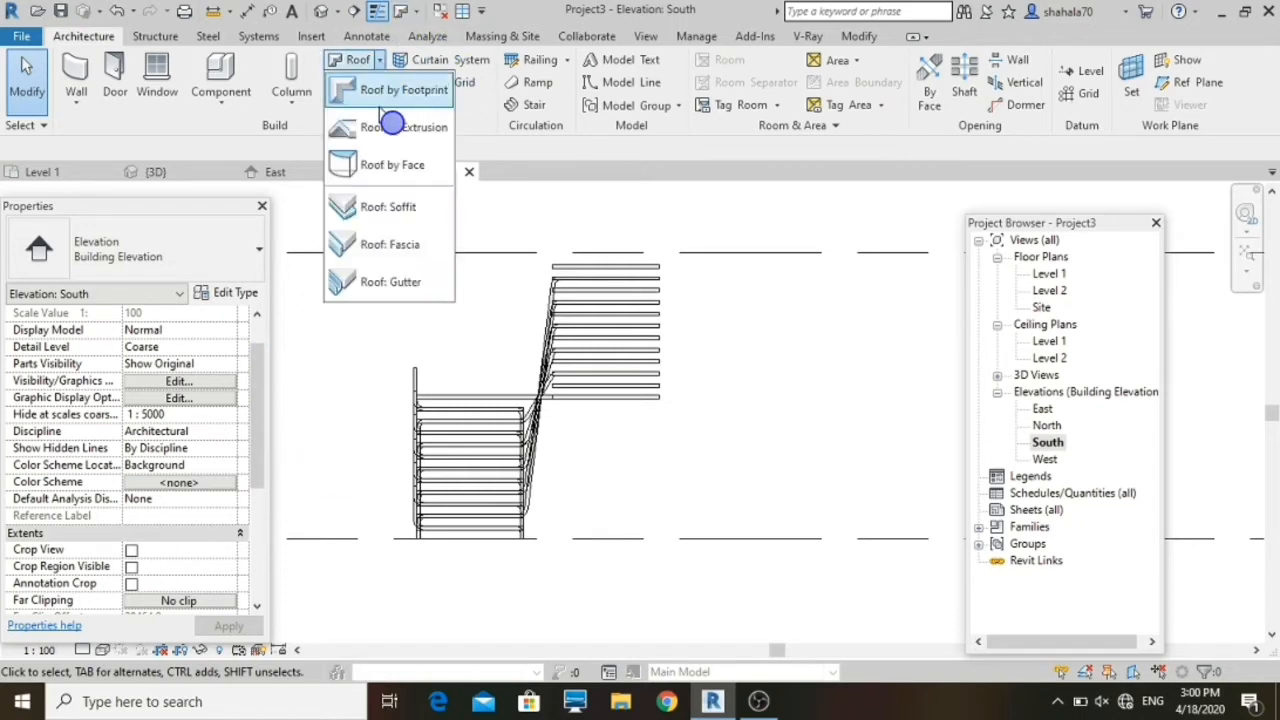
{"action": "left_click", "coordinate": [372, 125]}
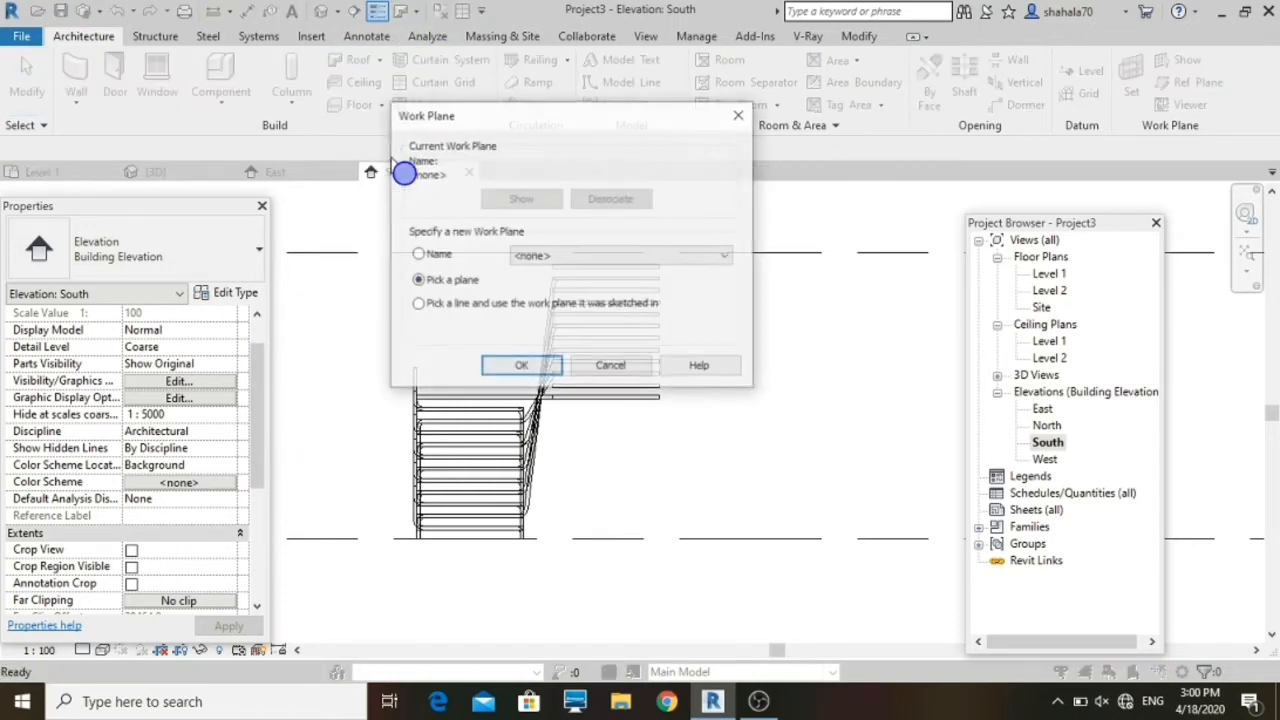
{"action": "left_click", "coordinate": [530, 366]}
{"action": "scroll", "coordinate": [477, 434], "scroll_direction": "up", "scroll_amount": 5}
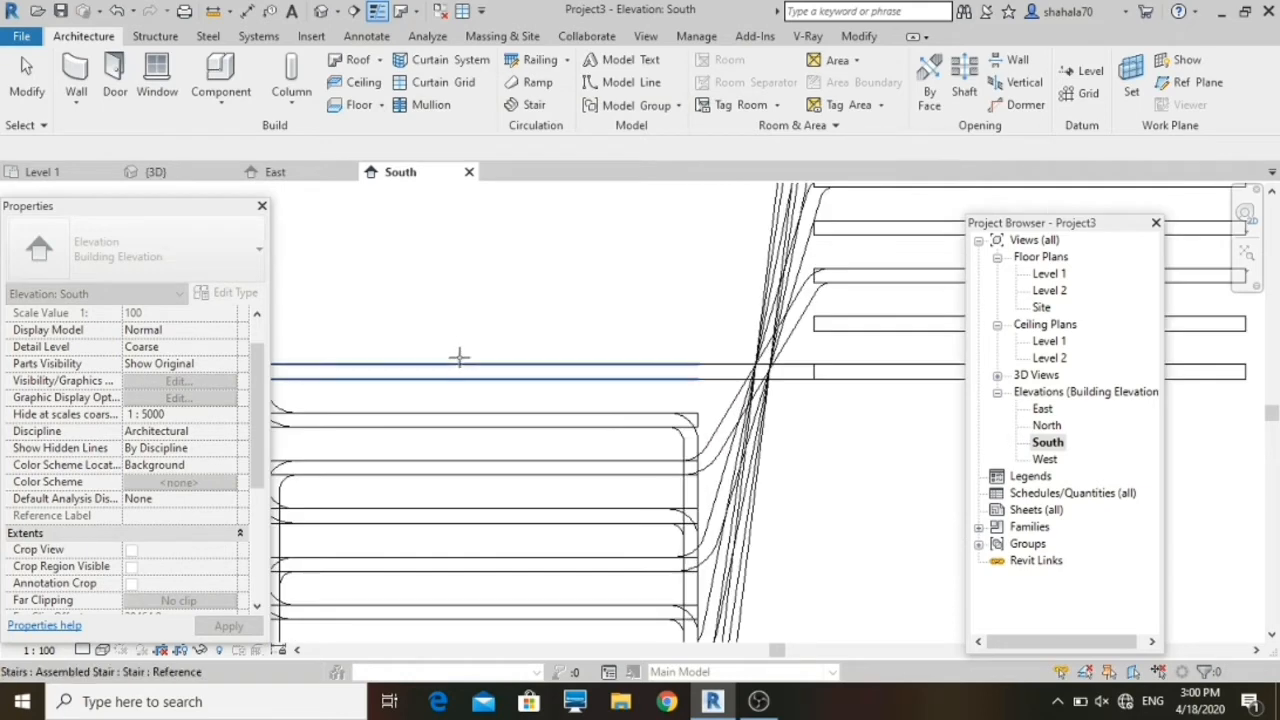
{"action": "left_click", "coordinate": [461, 368]}
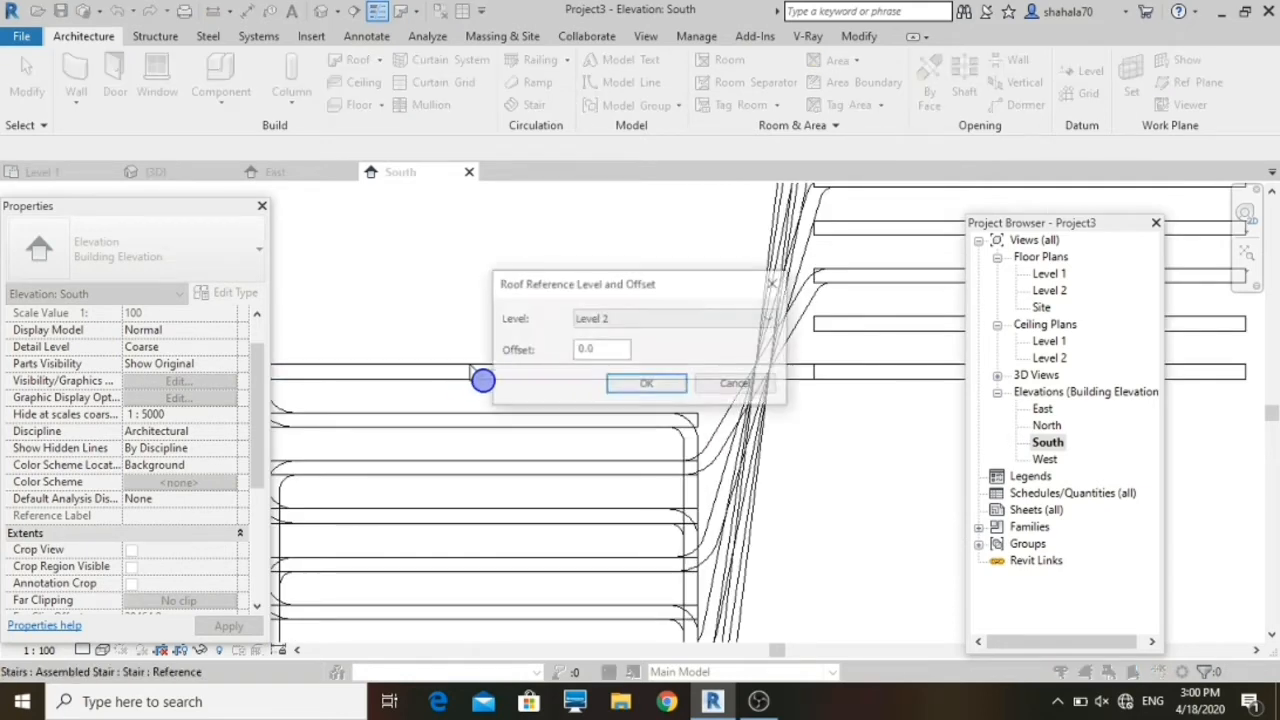
{"action": "left_click", "coordinate": [647, 390]}
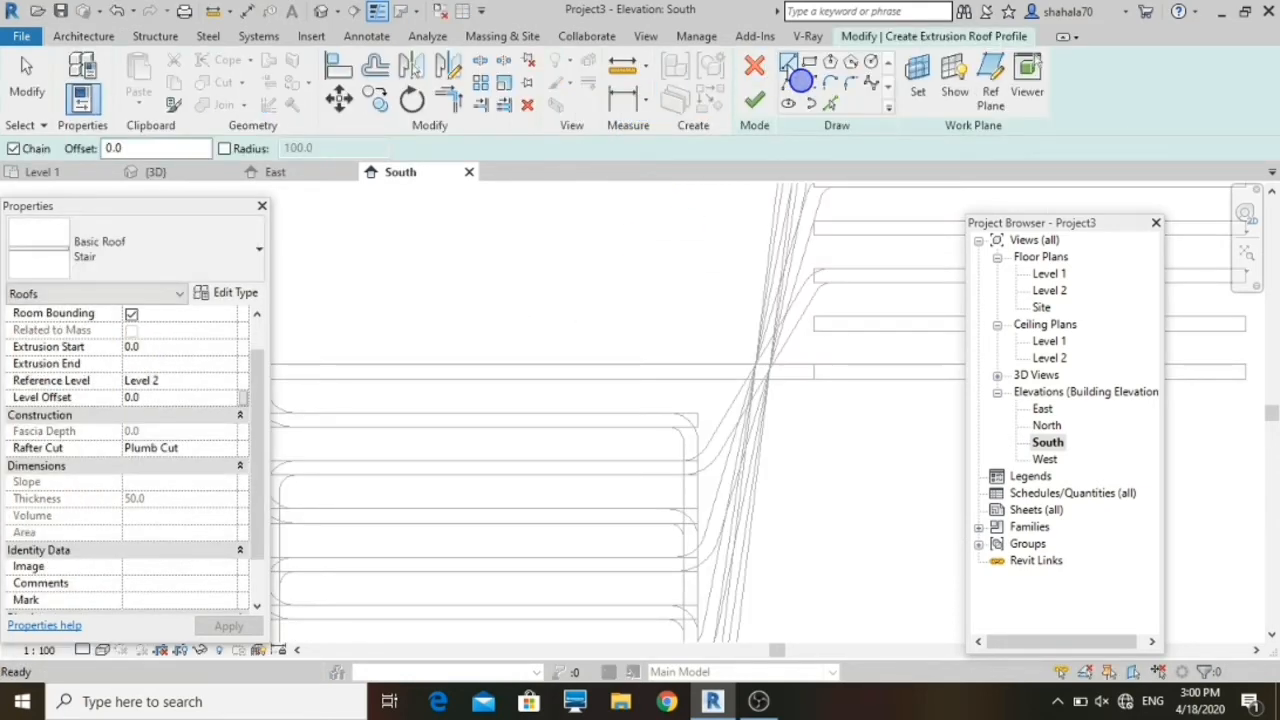
Step: Create the landing roof using the landing's full top edge as its profile, and show it in the East elevation
{"action": "left_click", "coordinate": [830, 104]}
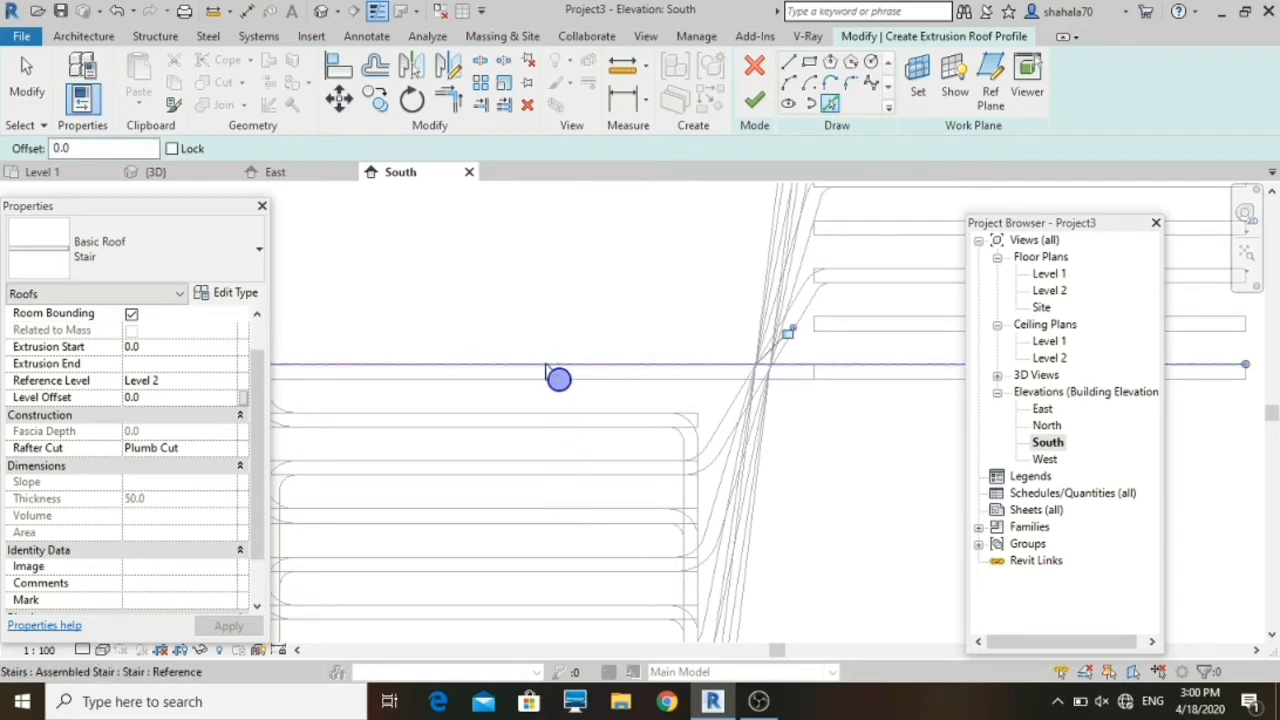
{"action": "scroll", "coordinate": [546, 366], "scroll_direction": "down", "scroll_amount": 1}
{"action": "scroll", "coordinate": [546, 364], "scroll_direction": "down", "scroll_amount": 1}
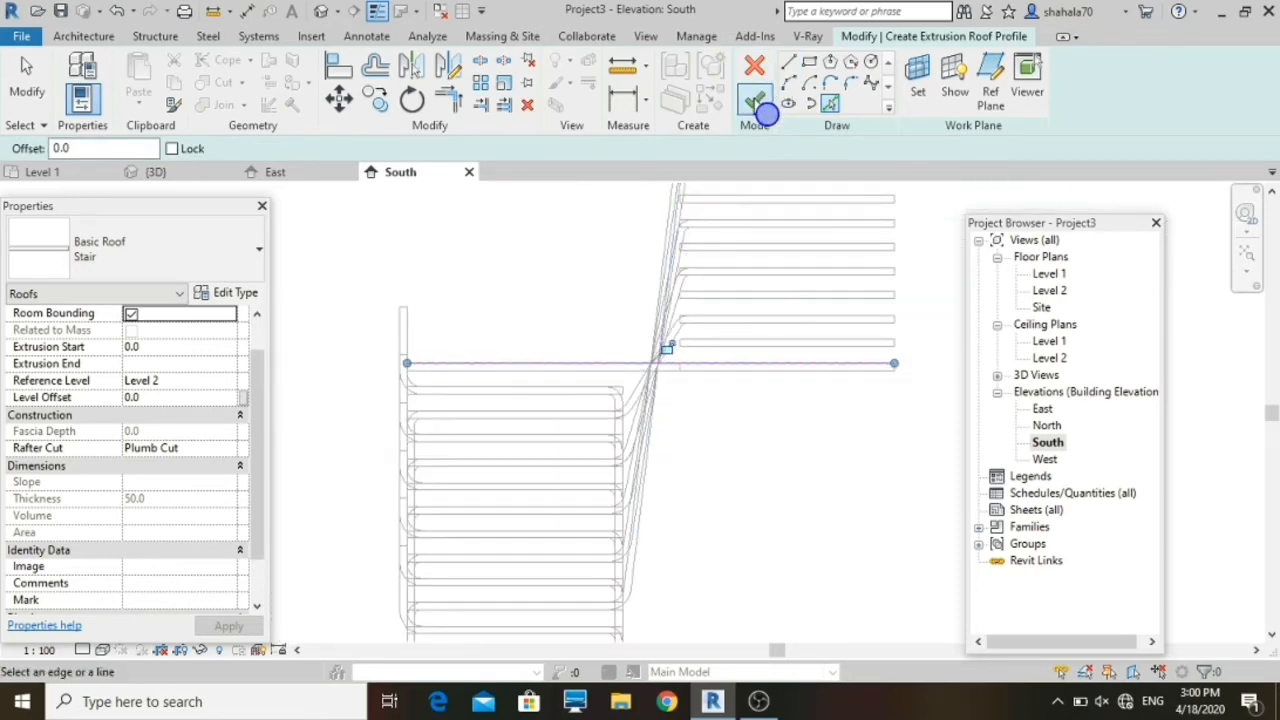
{"action": "left_click", "coordinate": [757, 104]}
{"action": "scroll", "coordinate": [752, 454], "scroll_direction": "down", "scroll_amount": 2}
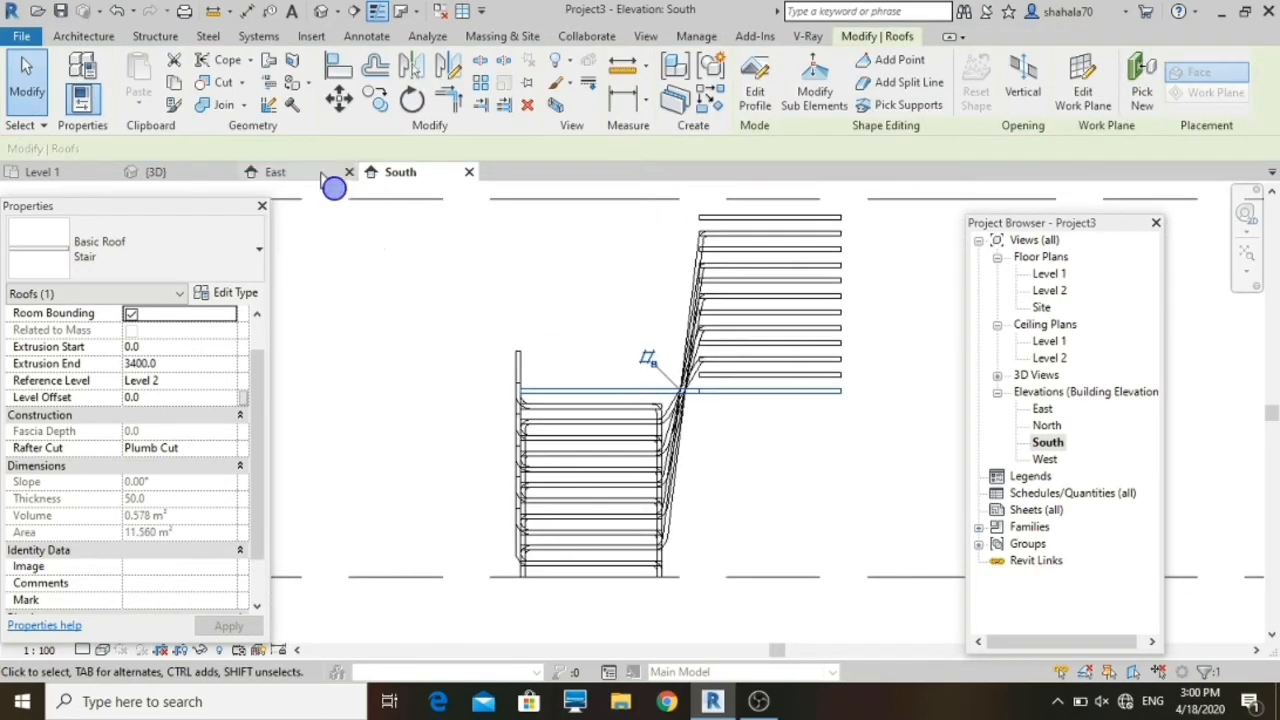
{"action": "left_click", "coordinate": [290, 173]}
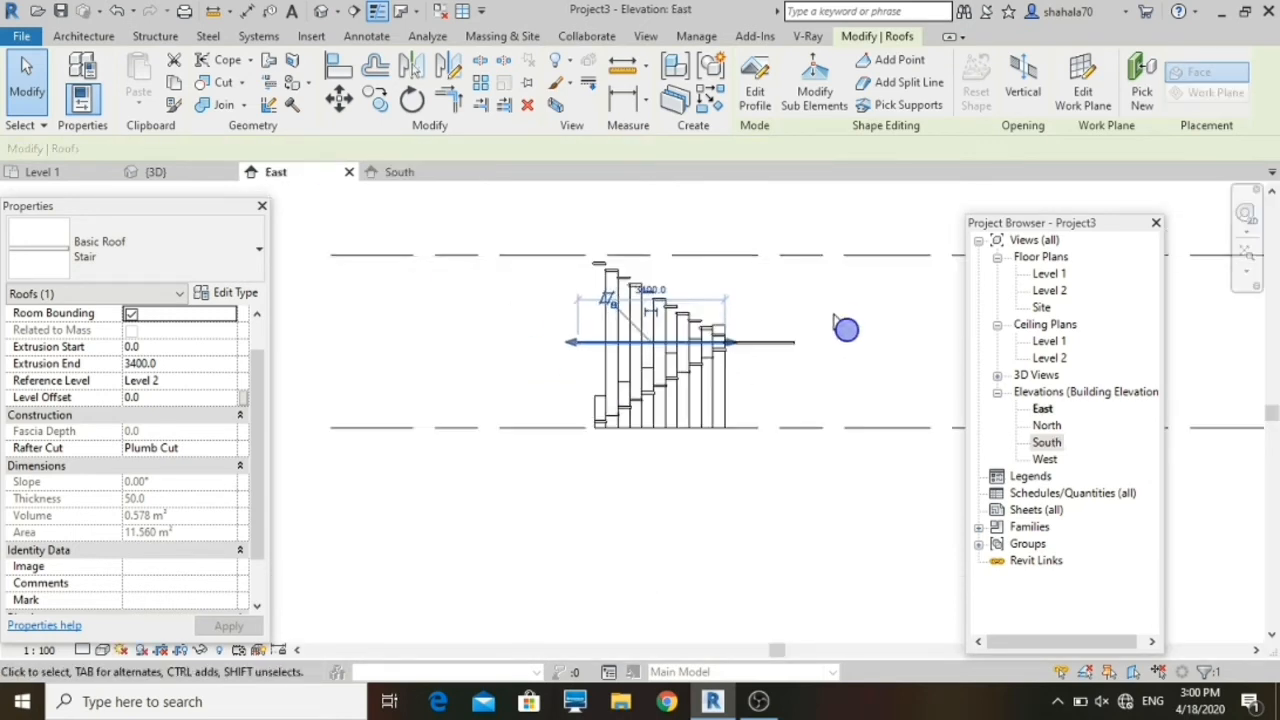
Step: Adjust both ends of the landing roof in the East elevation to fit the landing's depth, with its extrusion start at -1600
{"action": "left_click_drag", "start_coordinate": [678, 360], "coordinate": [781, 390]}
{"action": "scroll", "coordinate": [449, 365], "scroll_direction": "up", "scroll_amount": 2}
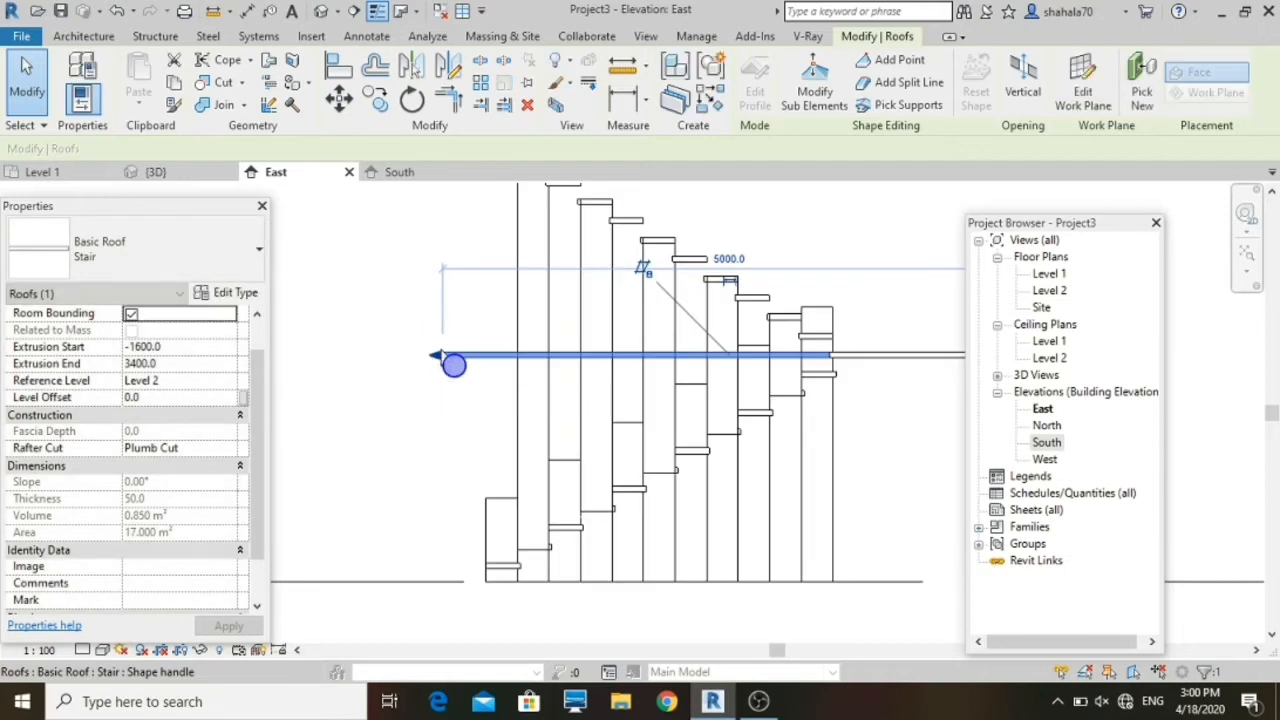
{"action": "left_click_drag", "start_coordinate": [451, 366], "coordinate": [840, 443]}
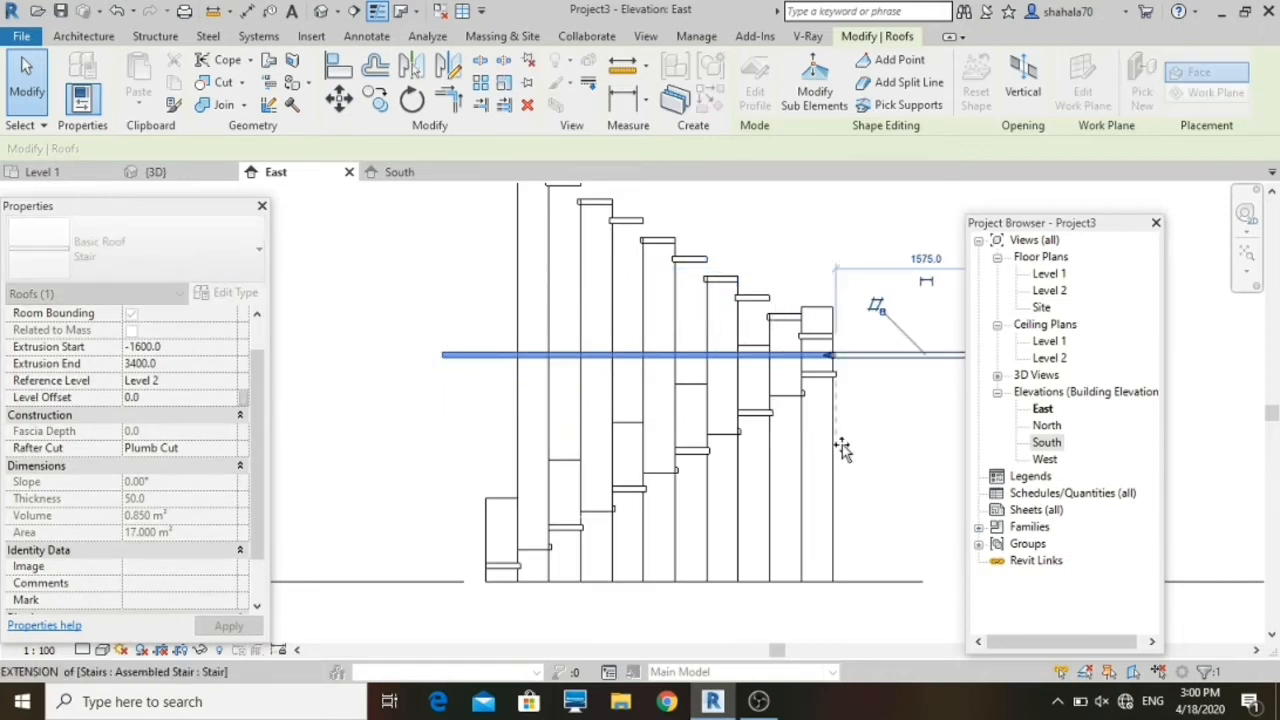
{"action": "scroll", "coordinate": [858, 392], "scroll_direction": "up", "scroll_amount": 5}
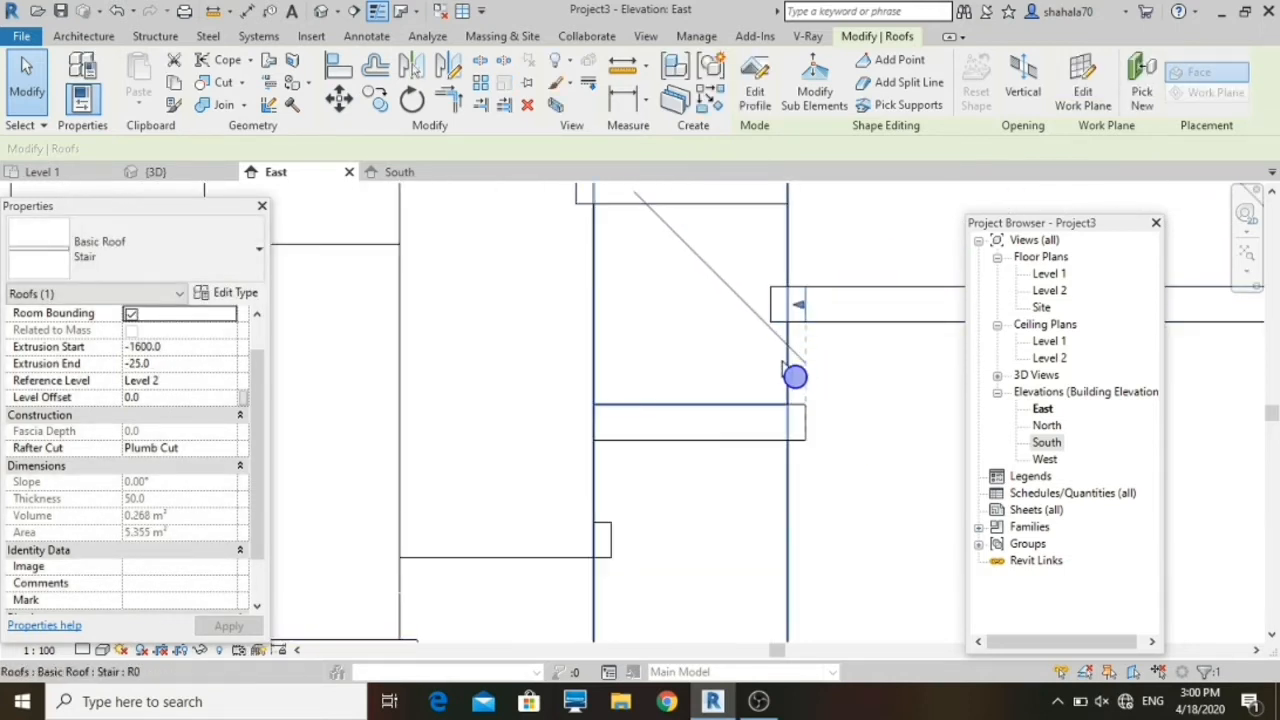
{"action": "left_click_drag", "start_coordinate": [800, 322], "coordinate": [780, 411]}
{"action": "scroll", "coordinate": [780, 411], "scroll_direction": "down", "scroll_amount": 3}
{"action": "key", "text": "Escape"}
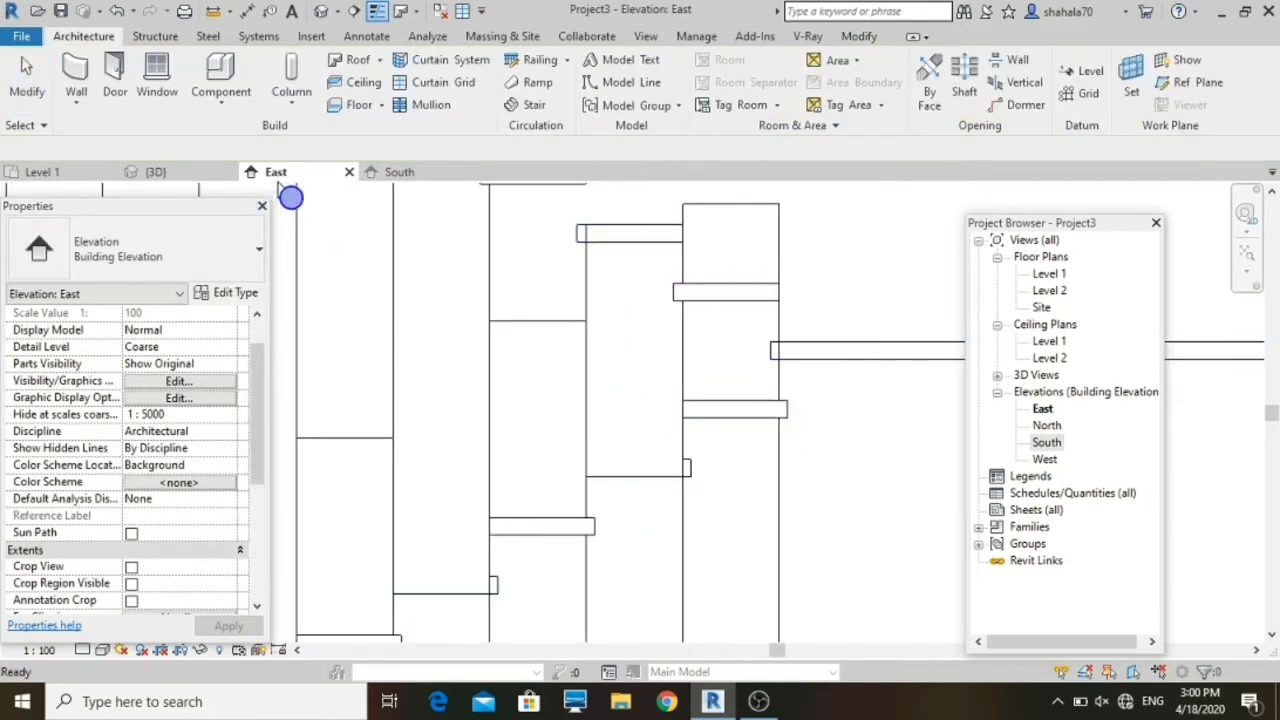
Step: Start a roof by extrusion in the South elevation on a plane picked at the upper flight's foot, referenced to Level 2 with 0.0 offset
{"action": "left_click", "coordinate": [399, 173]}
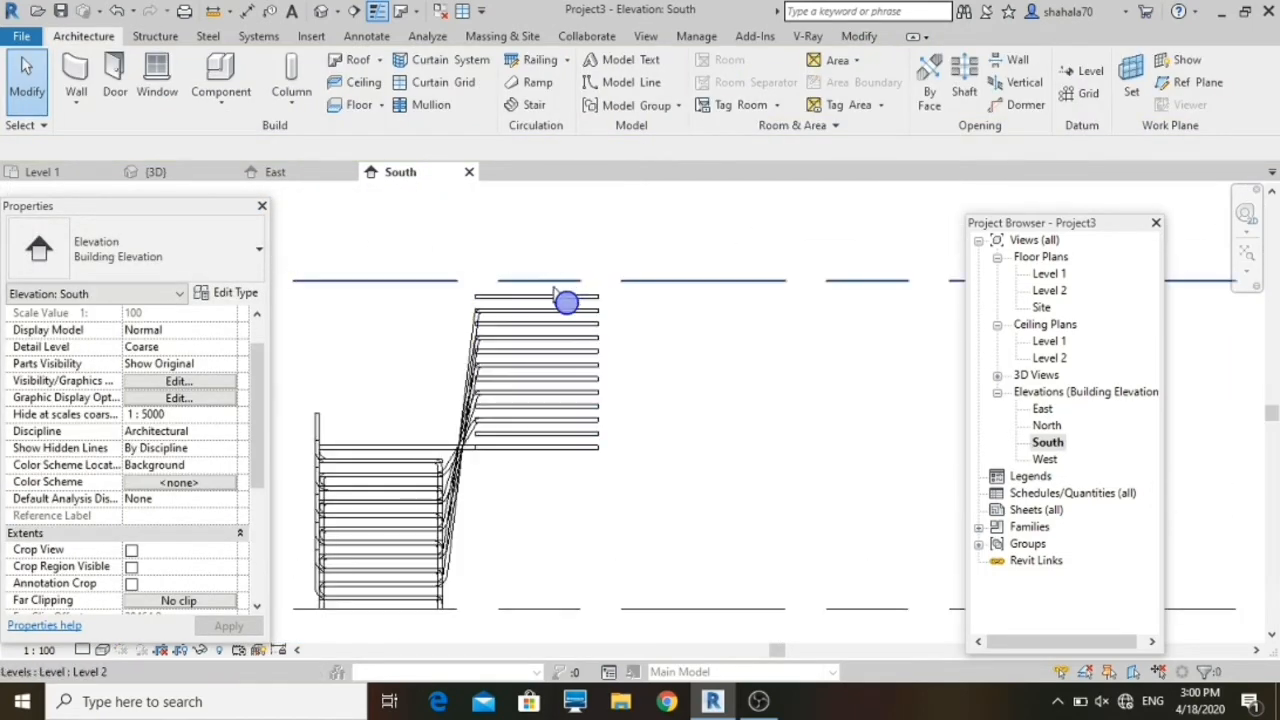
{"action": "scroll", "coordinate": [522, 471], "scroll_direction": "up", "scroll_amount": 2}
{"action": "scroll", "coordinate": [520, 471], "scroll_direction": "down", "scroll_amount": 2}
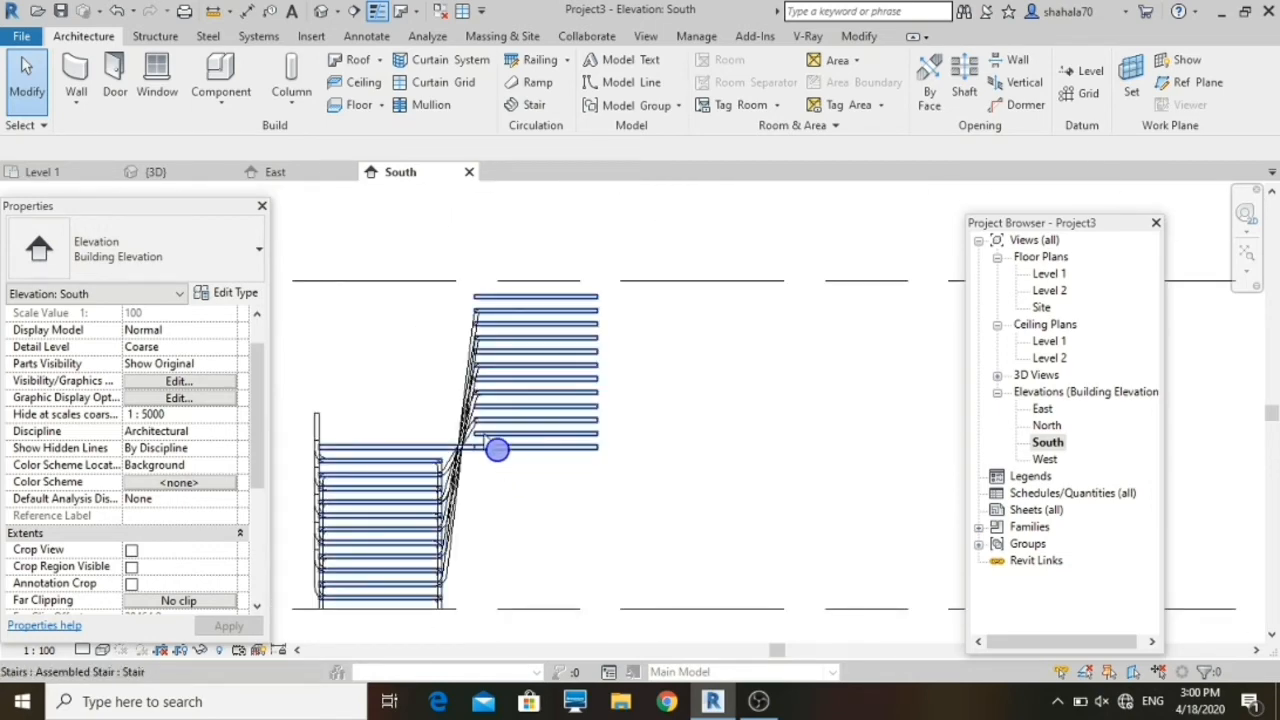
{"action": "scroll", "coordinate": [497, 449], "scroll_direction": "up", "scroll_amount": 2}
{"action": "scroll", "coordinate": [497, 449], "scroll_direction": "down", "scroll_amount": 2}
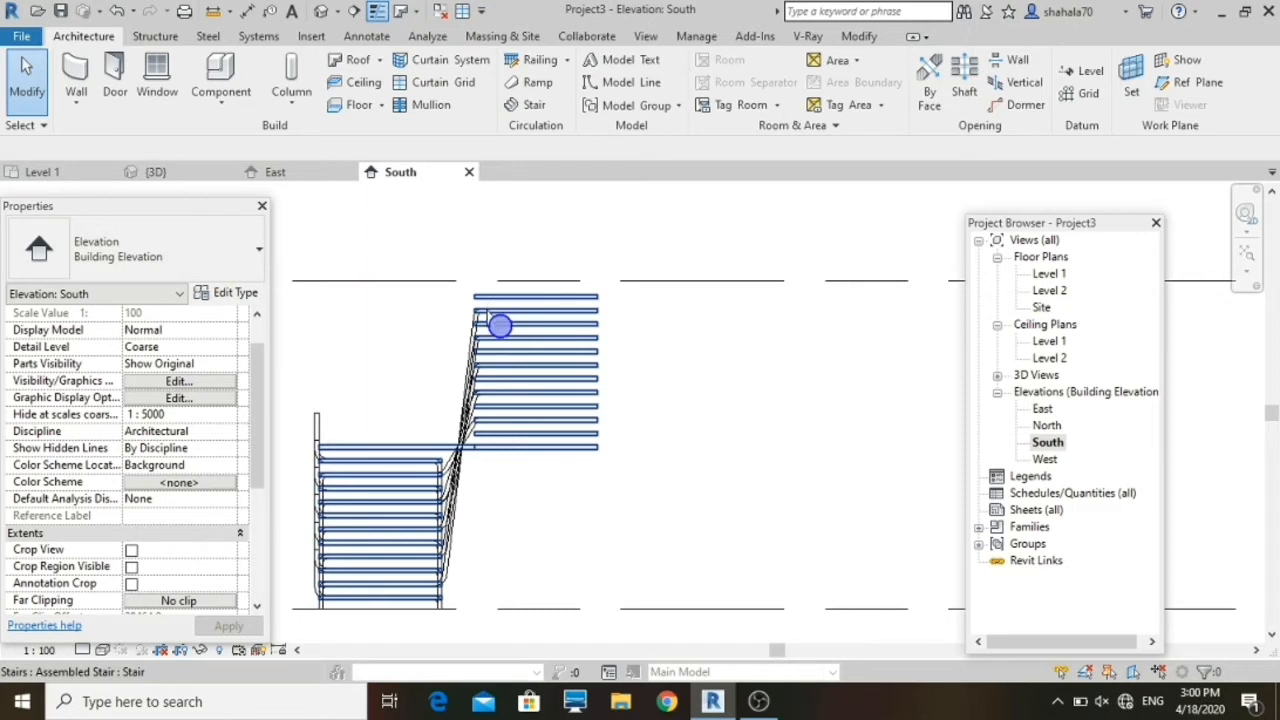
{"action": "scroll", "coordinate": [488, 302], "scroll_direction": "up", "scroll_amount": 1}
{"action": "scroll", "coordinate": [488, 302], "scroll_direction": "down", "scroll_amount": 2}
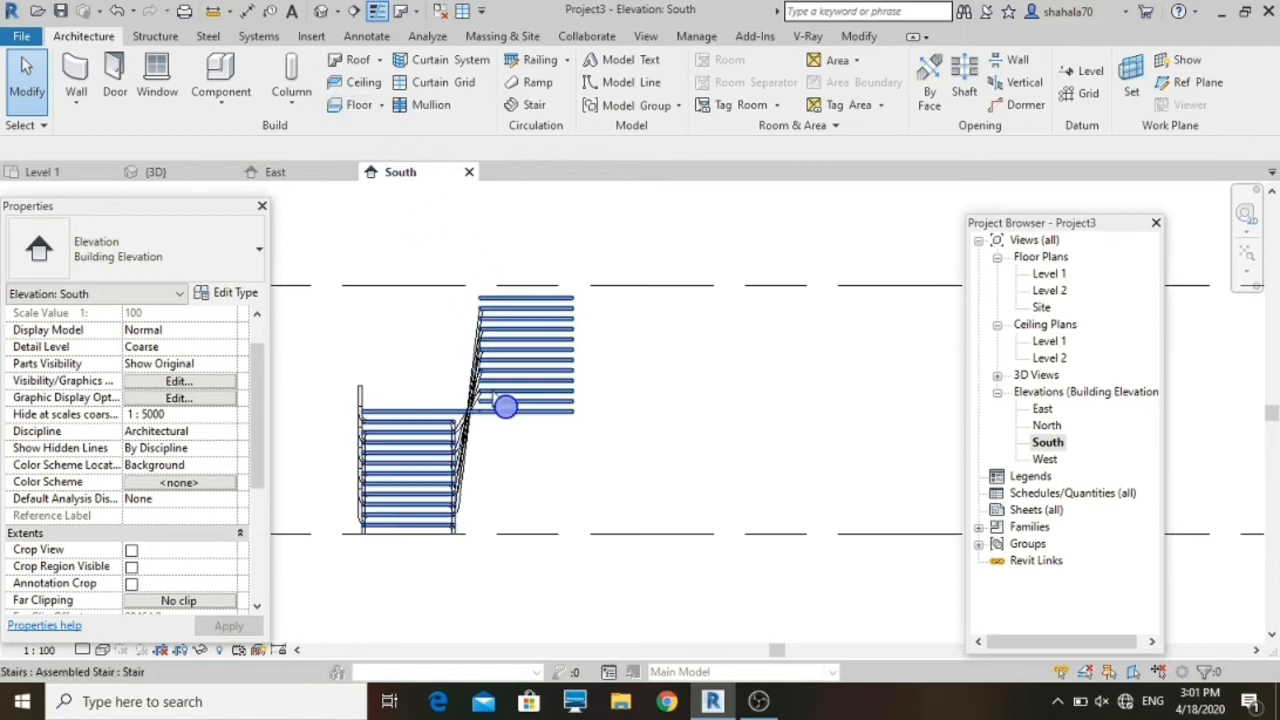
{"action": "scroll", "coordinate": [506, 403], "scroll_direction": "up", "scroll_amount": 2}
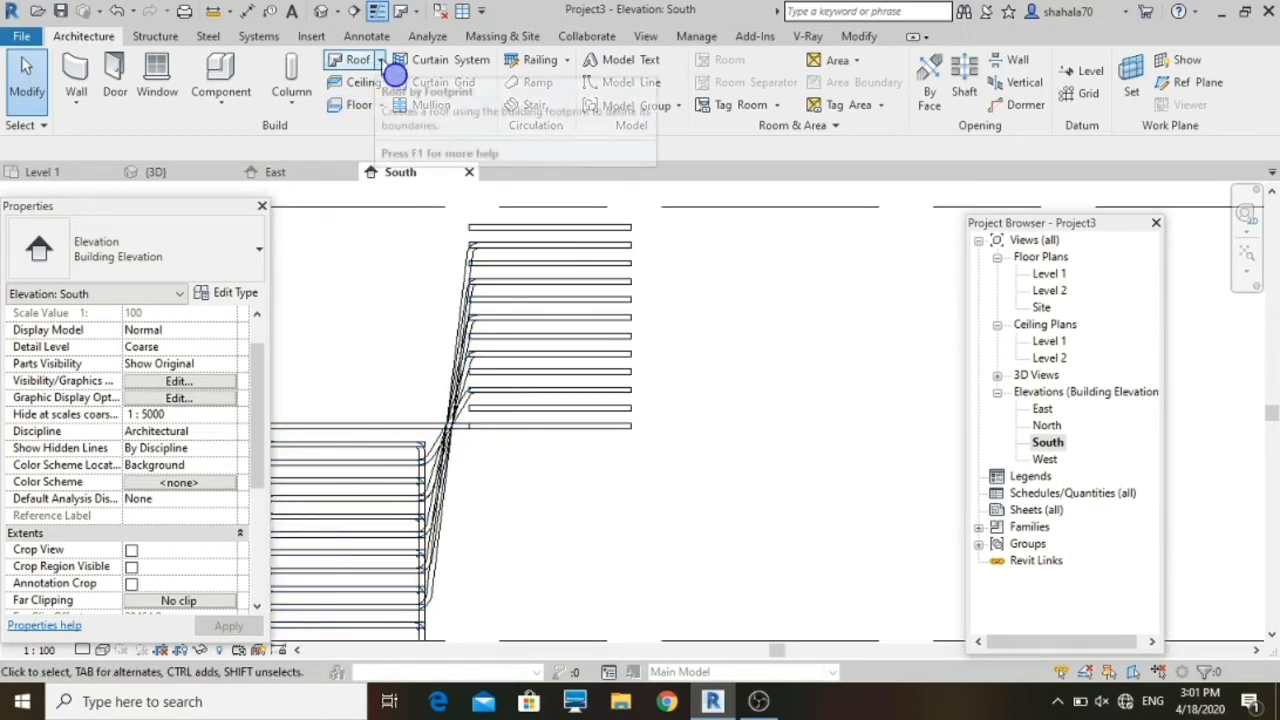
{"action": "left_click", "coordinate": [380, 60]}
{"action": "left_click", "coordinate": [372, 123]}
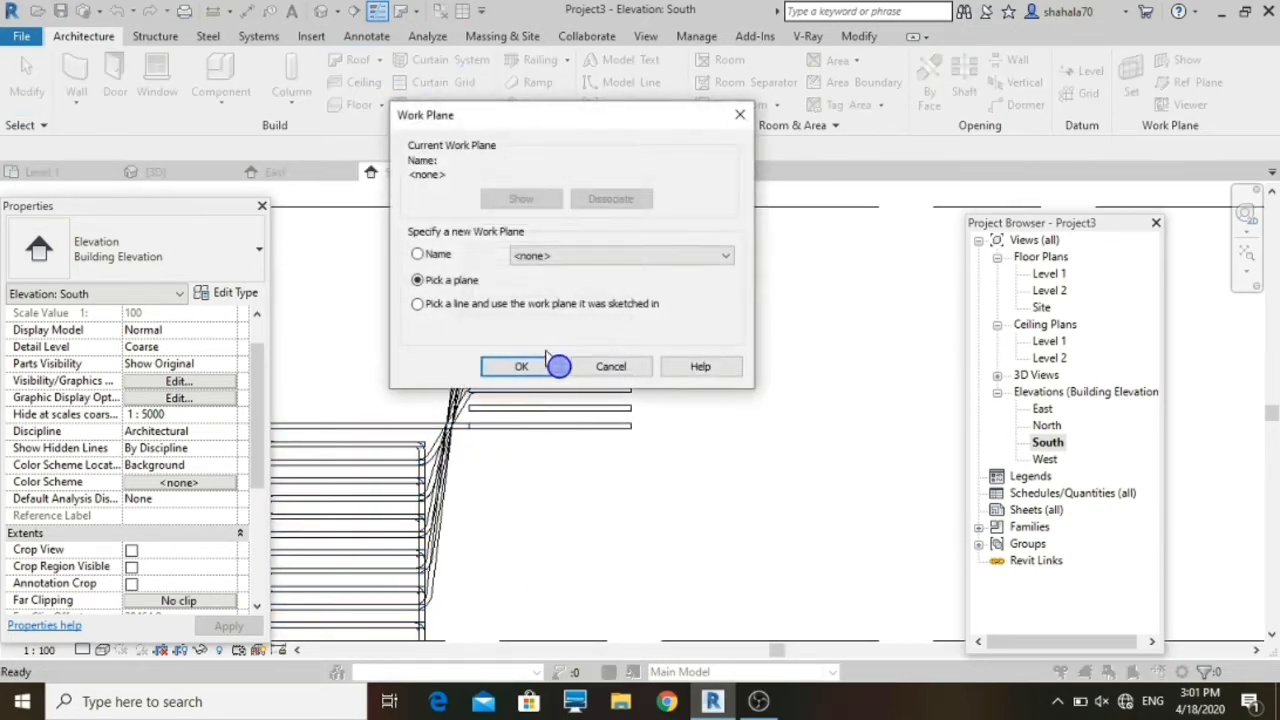
{"action": "left_click", "coordinate": [556, 366]}
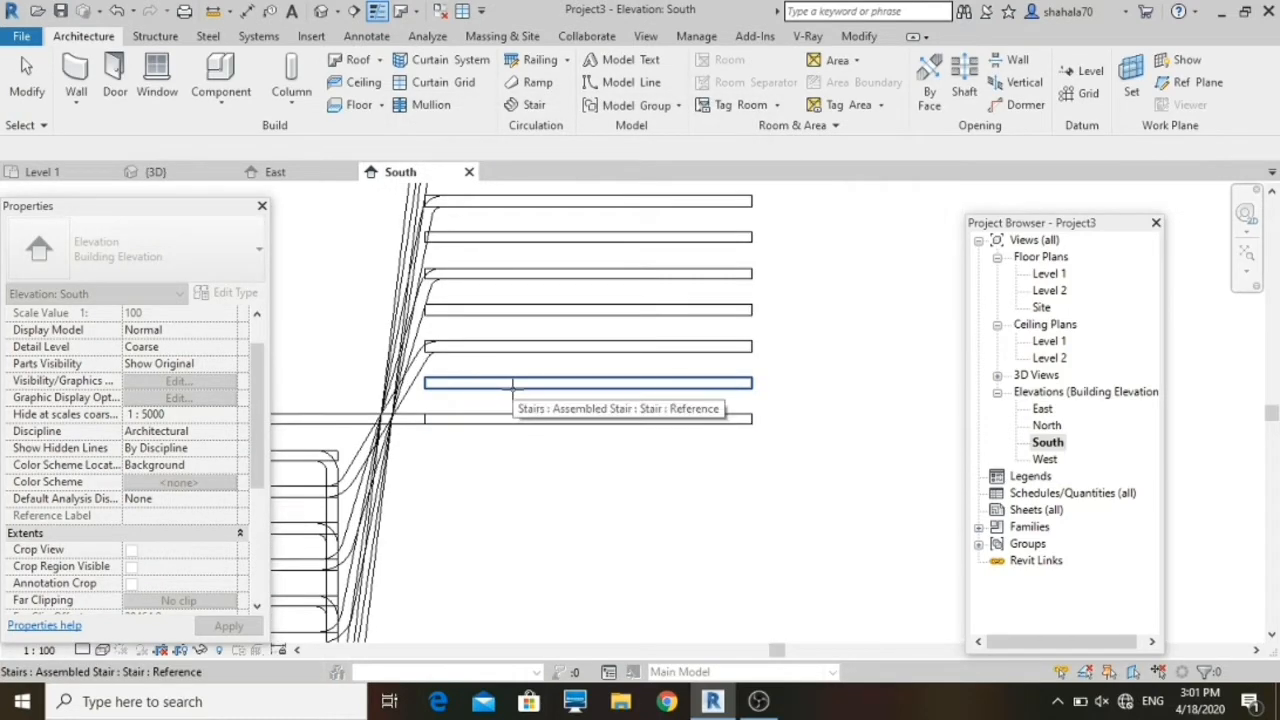
{"action": "left_click", "coordinate": [527, 418]}
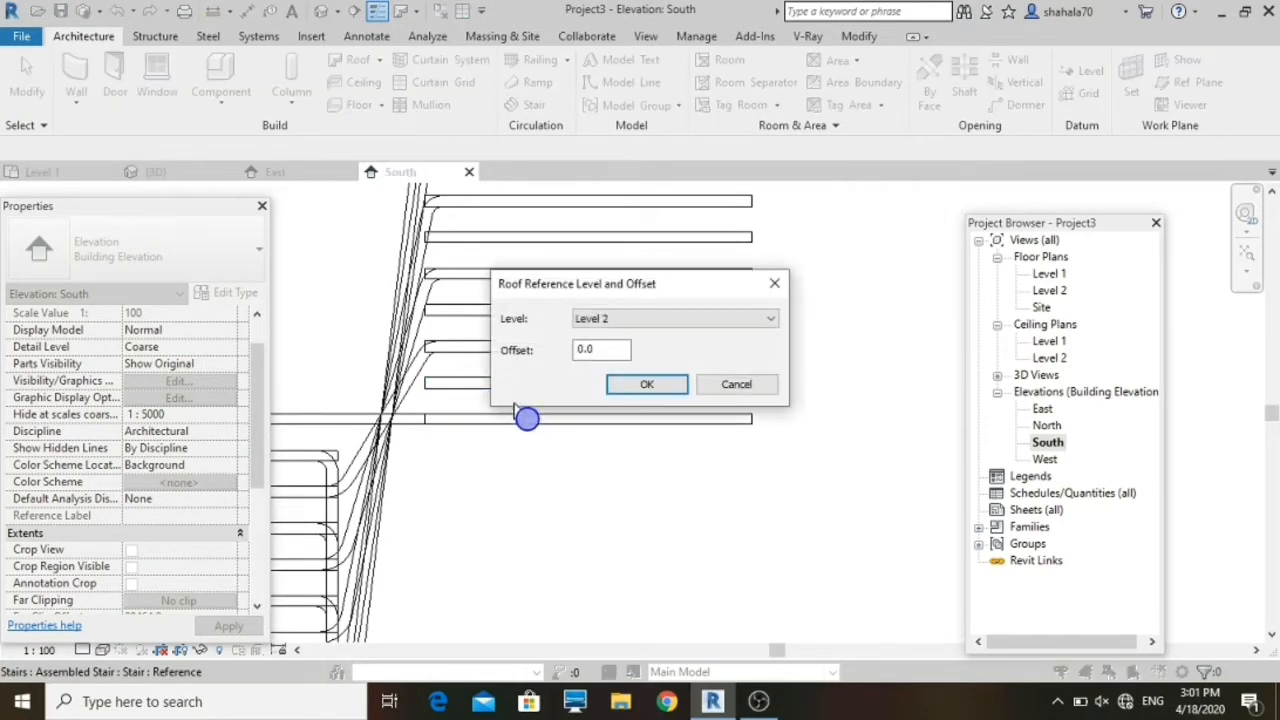
{"action": "left_click", "coordinate": [645, 386]}
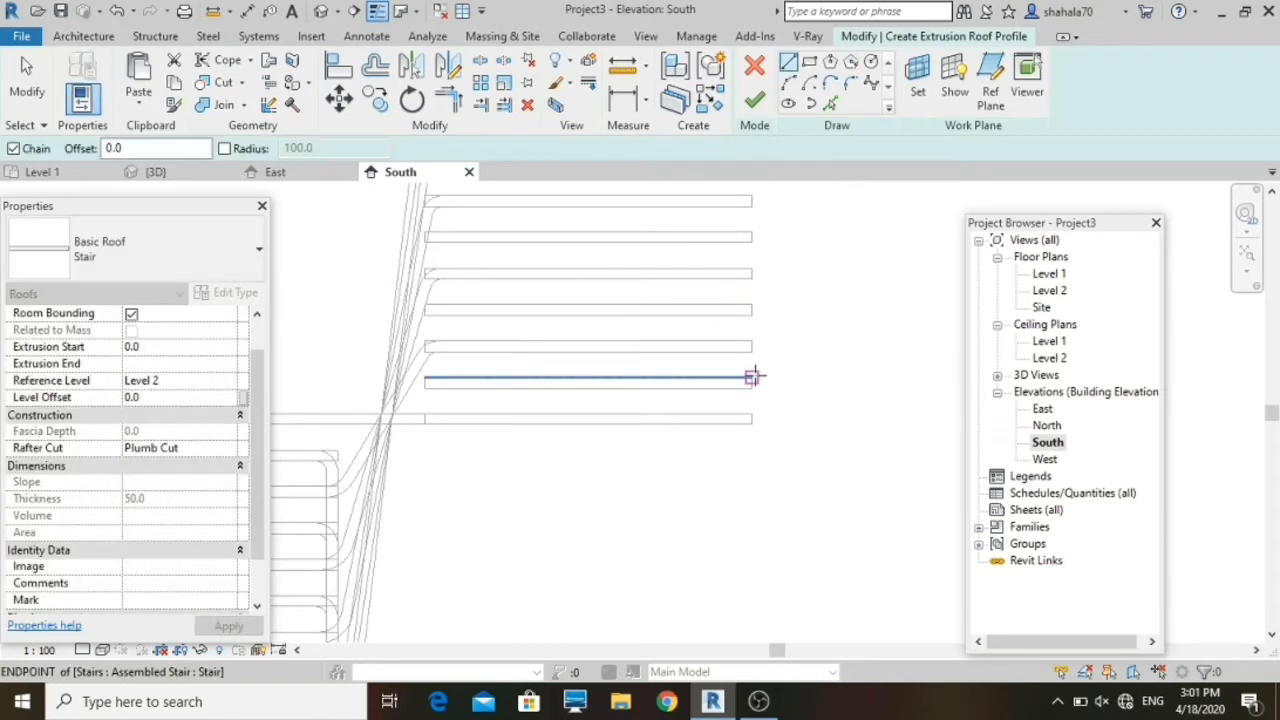
Step: Sketch the roof profile along the top edge of the first tread above the landing, with a 560 mm vertical line at its inner end
{"action": "left_click", "coordinate": [752, 377]}
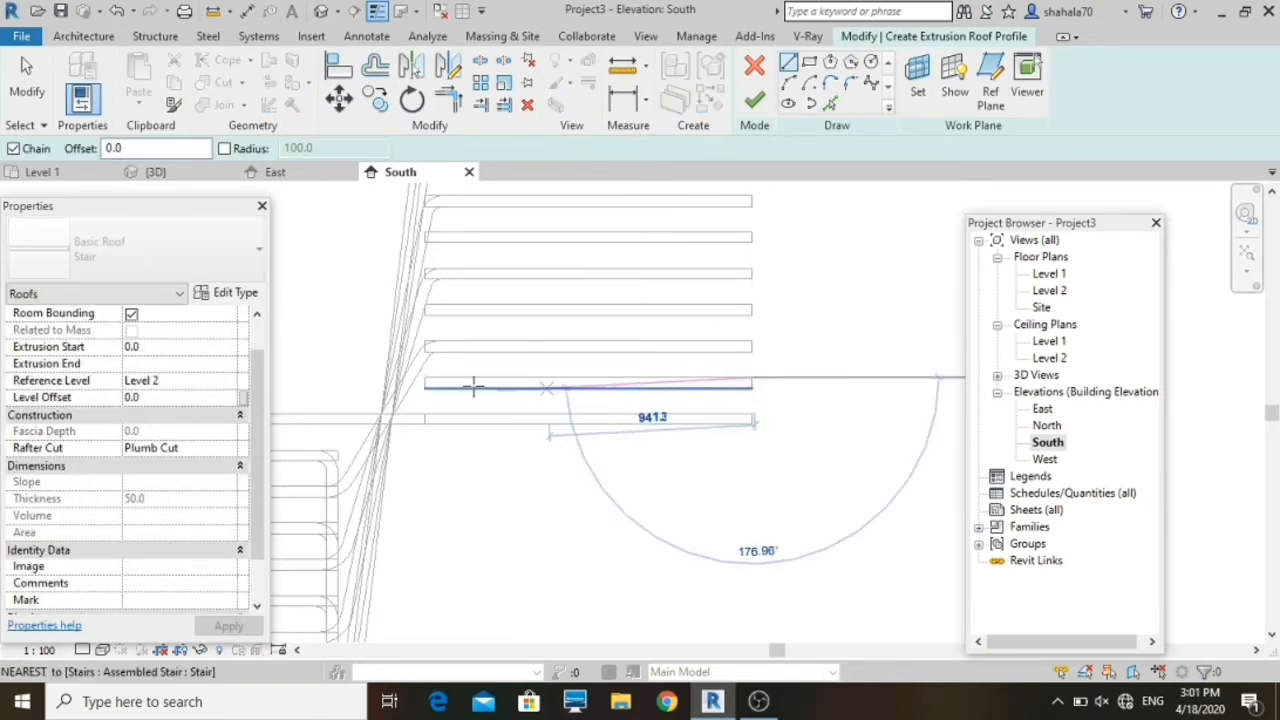
{"action": "left_click", "coordinate": [424, 377]}
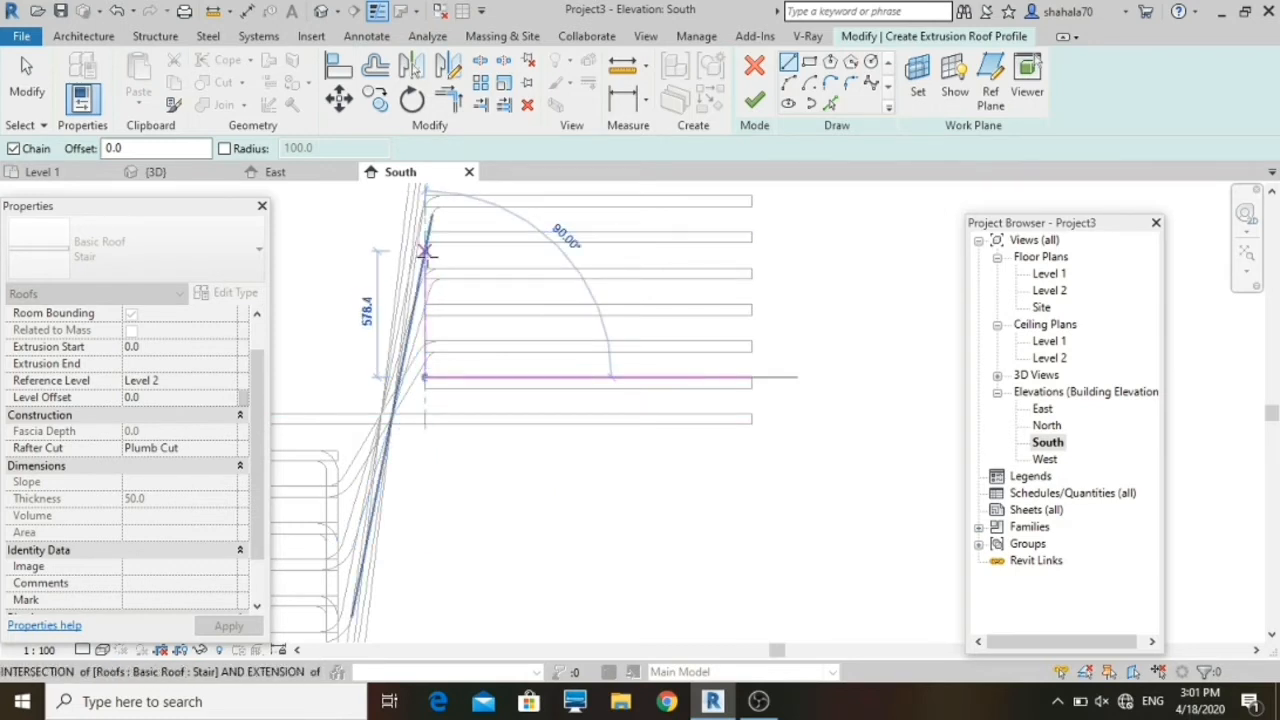
{"action": "left_click", "coordinate": [428, 251]}
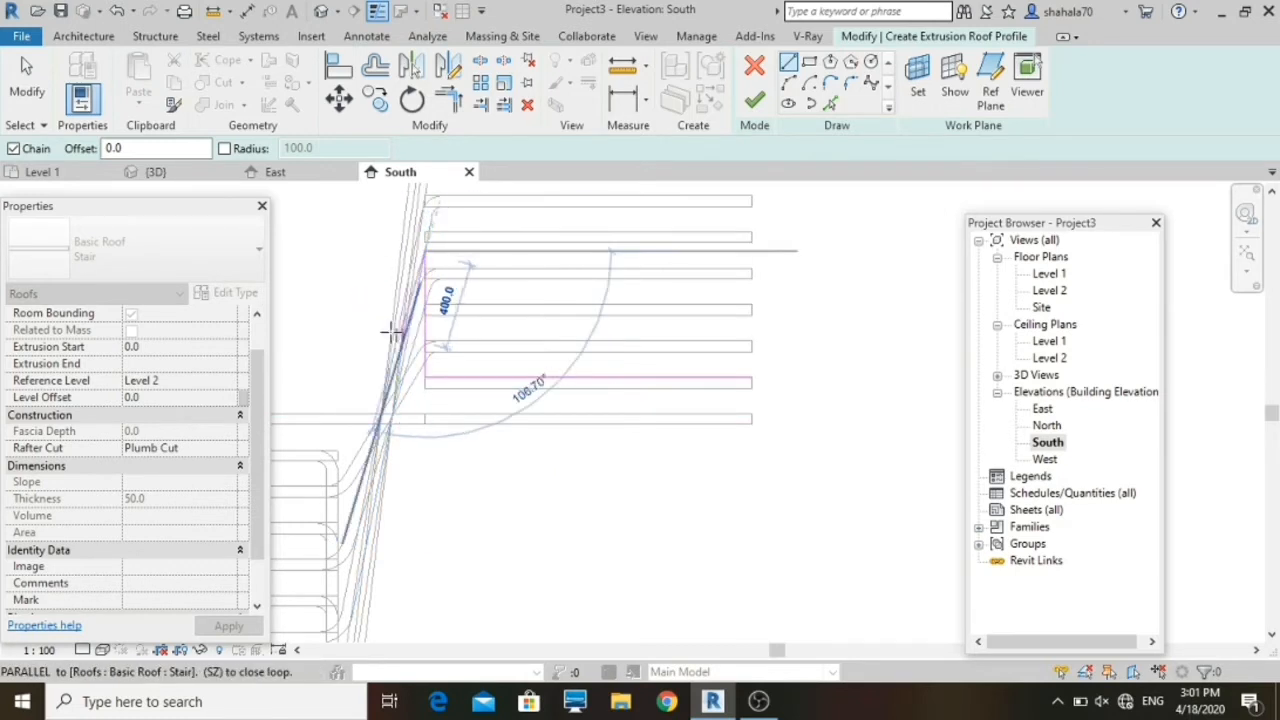
{"action": "key", "text": "Escape"}
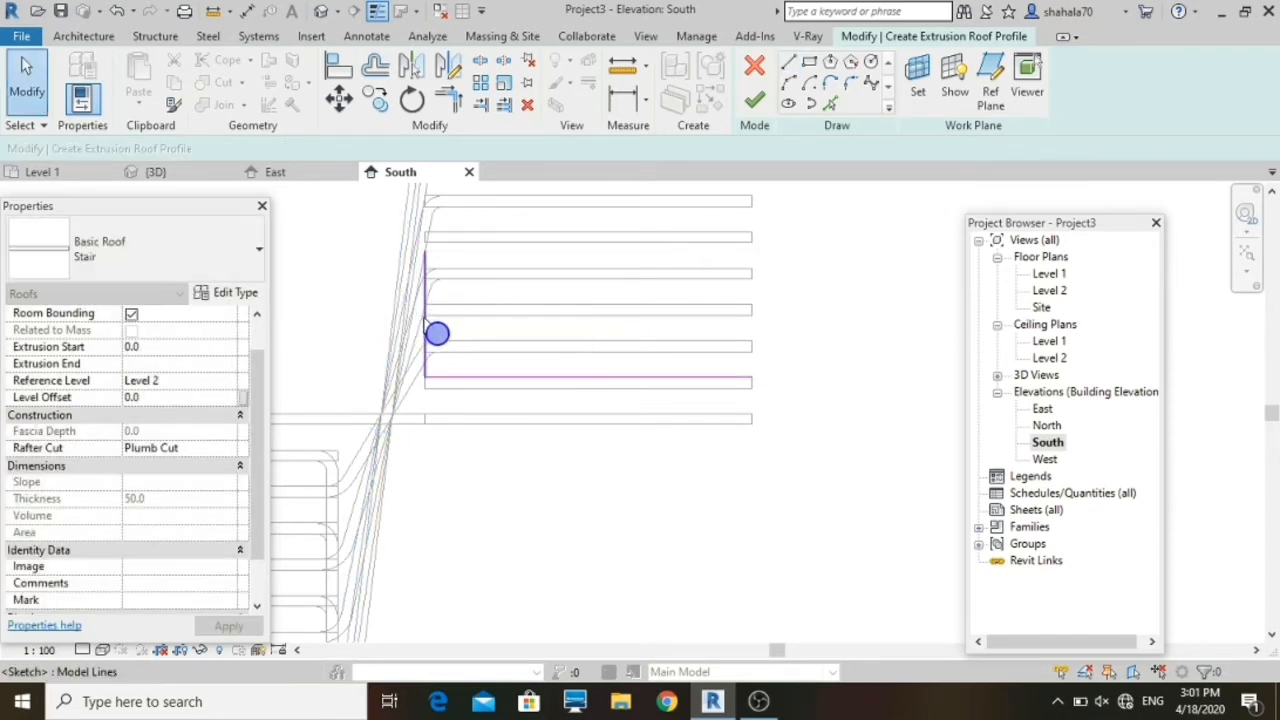
{"action": "left_click", "coordinate": [426, 332]}
{"action": "left_click", "coordinate": [372, 313]}
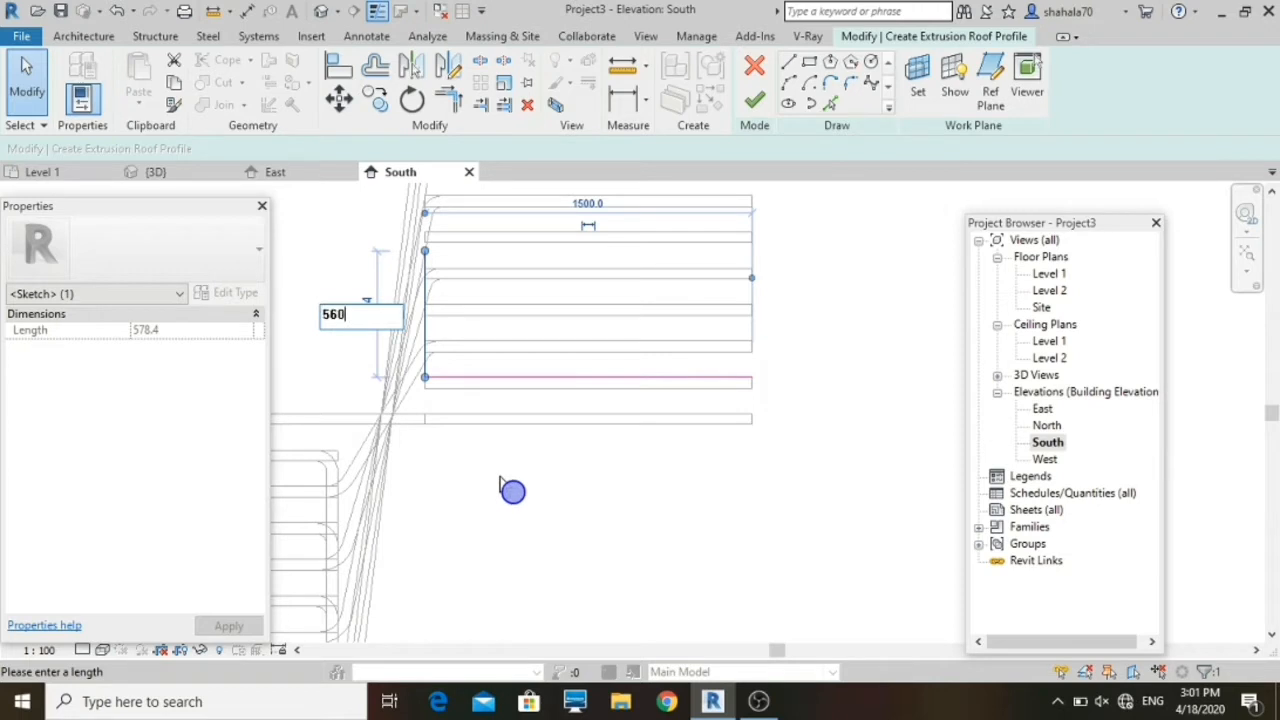
{"action": "key", "text": "Return"}
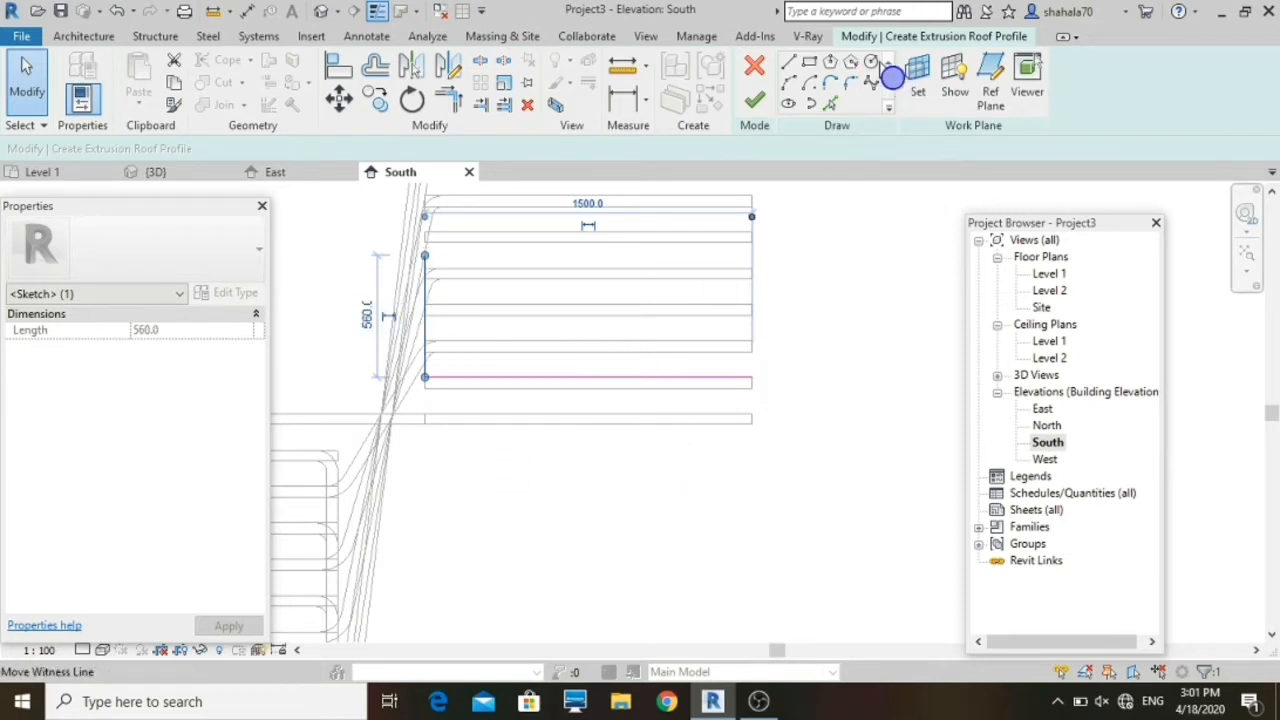
Step: Fillet the profile's corner with a 100 mm radius and finish the extruded roof
{"action": "left_click", "coordinate": [852, 85]}
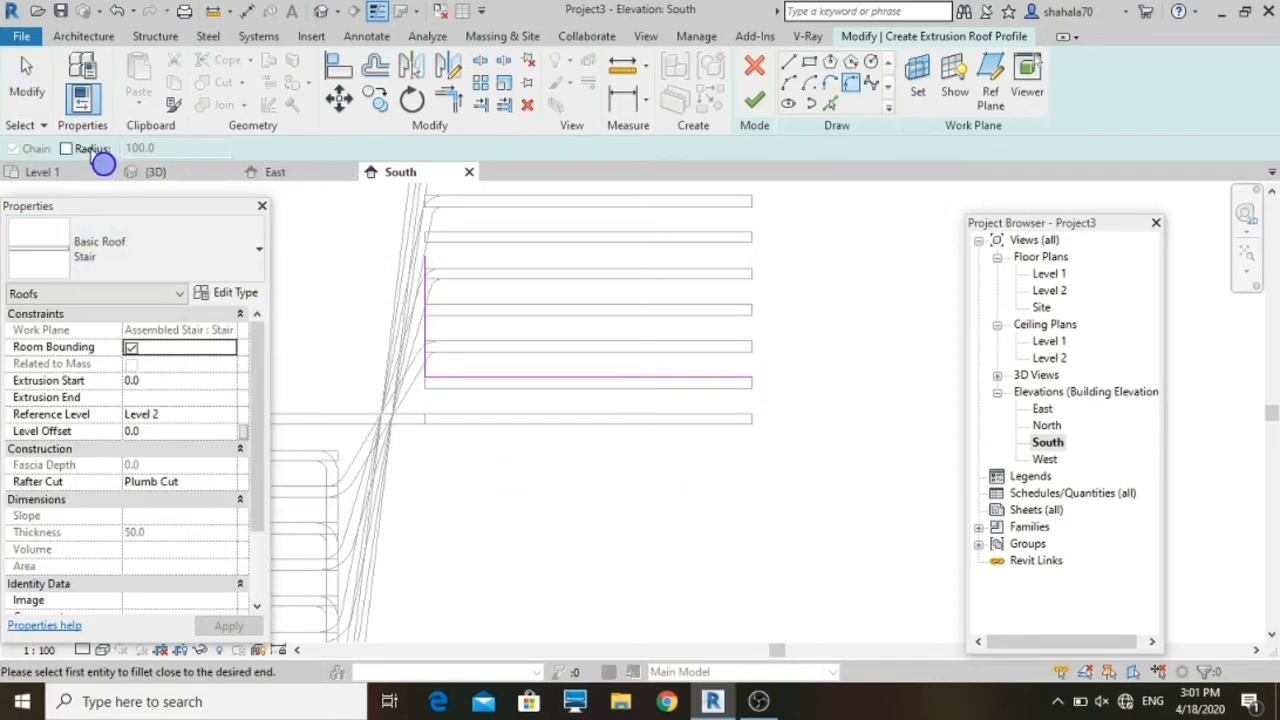
{"action": "left_click", "coordinate": [92, 150]}
{"action": "left_click", "coordinate": [424, 350]}
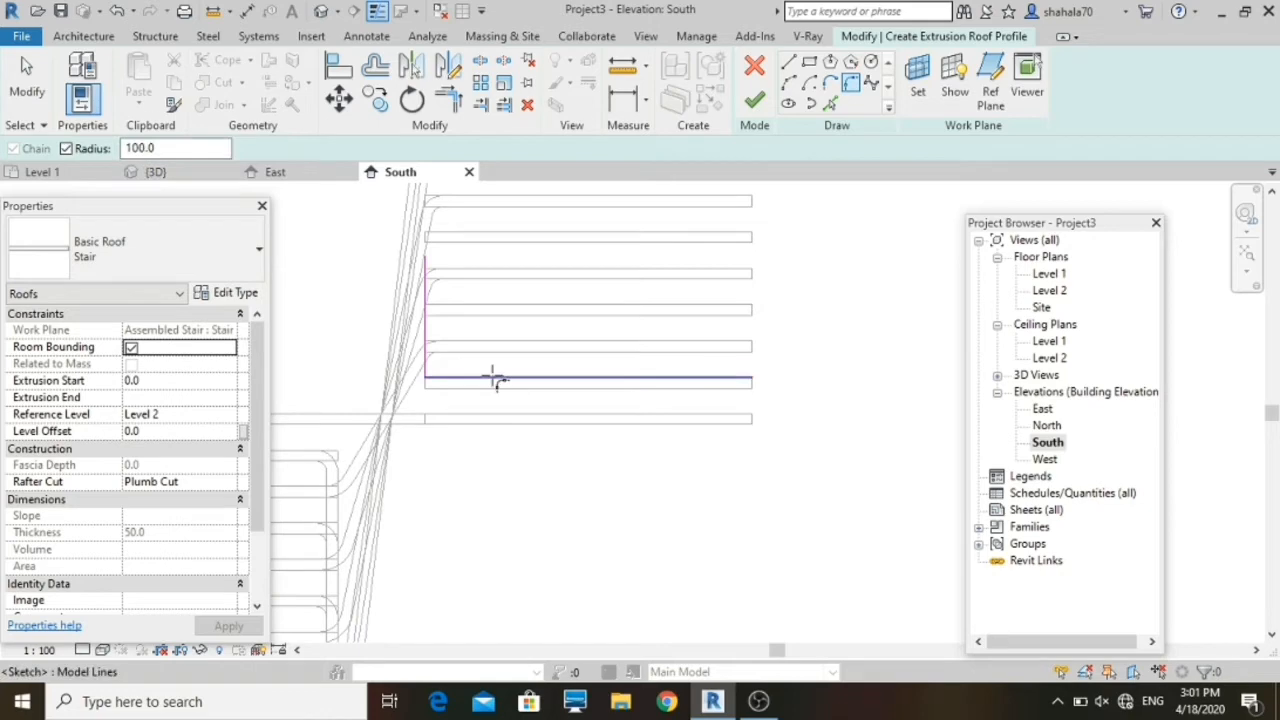
{"action": "left_click", "coordinate": [420, 350]}
{"action": "key", "text": "Escape"}
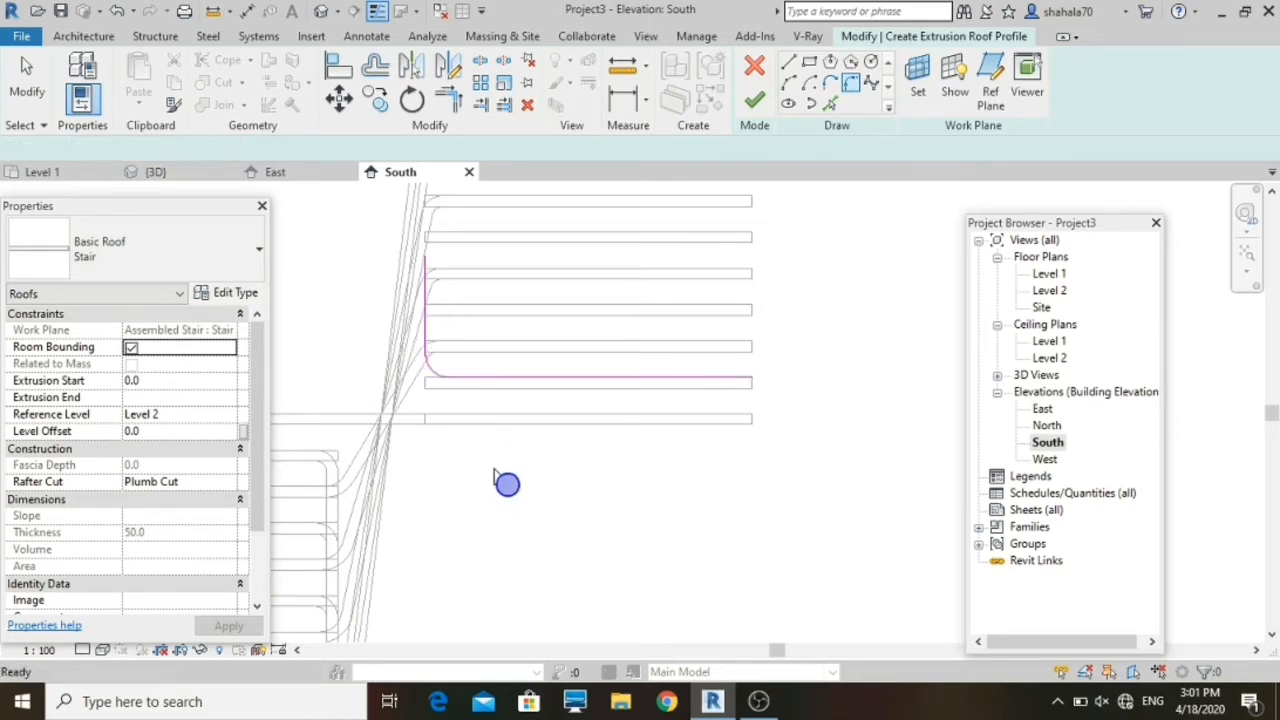
{"action": "left_click", "coordinate": [754, 100]}
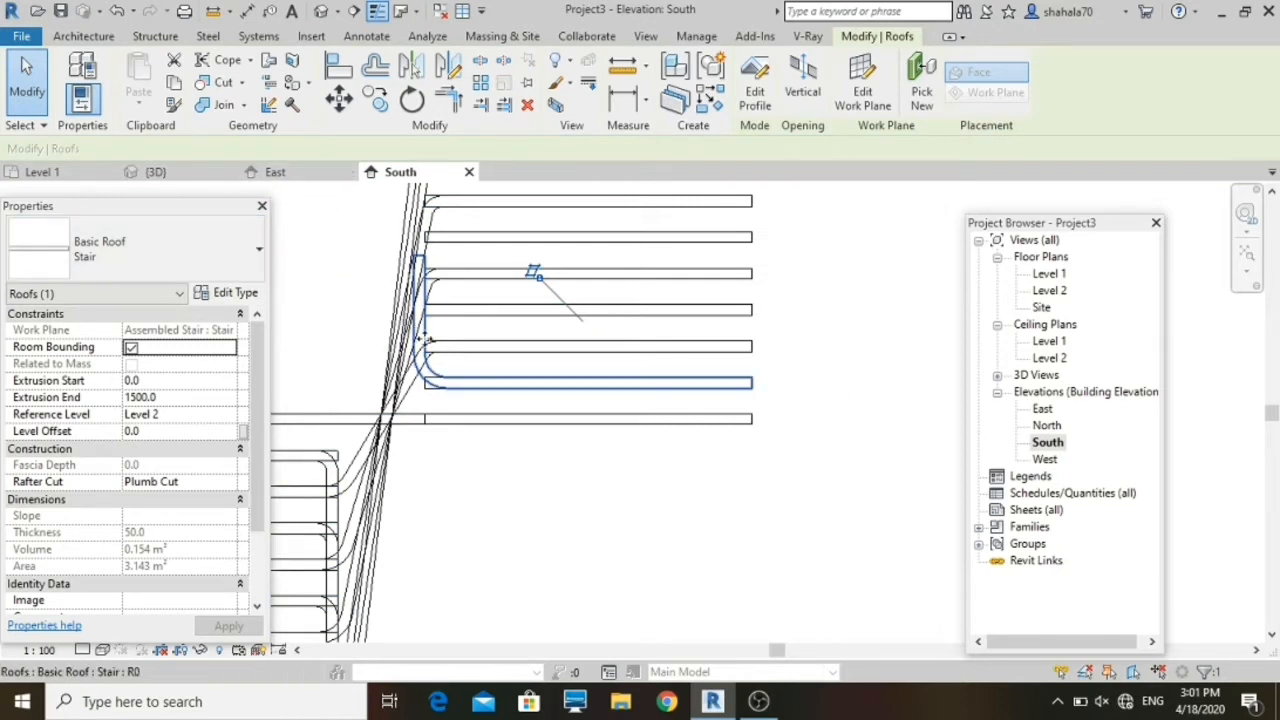
Step: Extend the new roof strip's landing-side end in the East elevation to the nearby riser line, giving an extrusion start of -25
{"action": "left_click", "coordinate": [346, 223]}
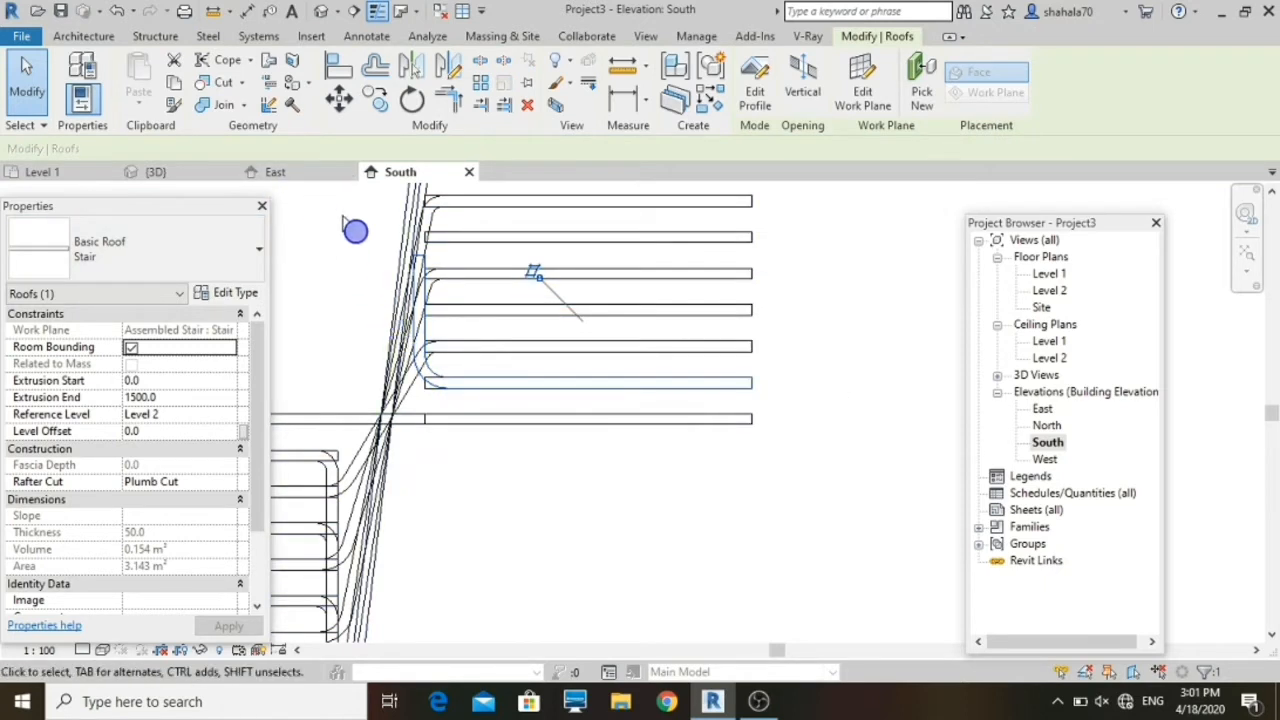
{"action": "left_click", "coordinate": [295, 176]}
{"action": "scroll", "coordinate": [440, 374], "scroll_direction": "down", "scroll_amount": 2}
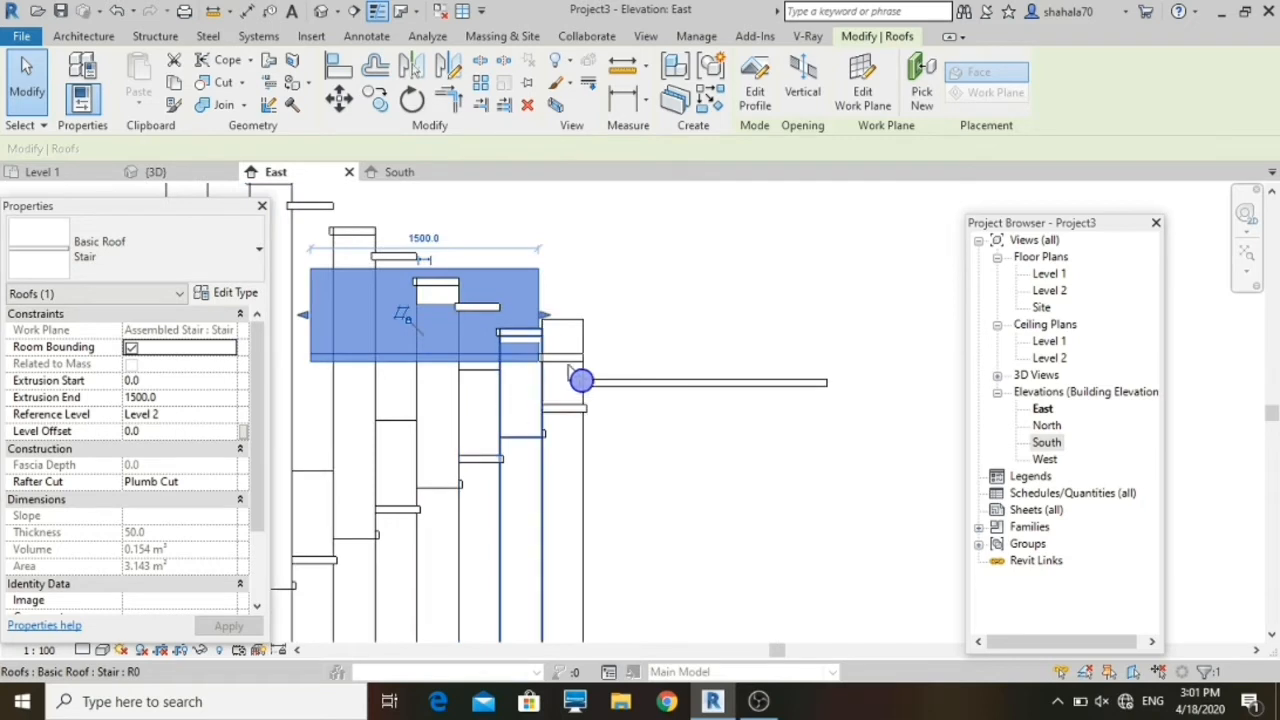
{"action": "scroll", "coordinate": [568, 368], "scroll_direction": "down", "scroll_amount": 3}
{"action": "scroll", "coordinate": [578, 374], "scroll_direction": "up", "scroll_amount": 4}
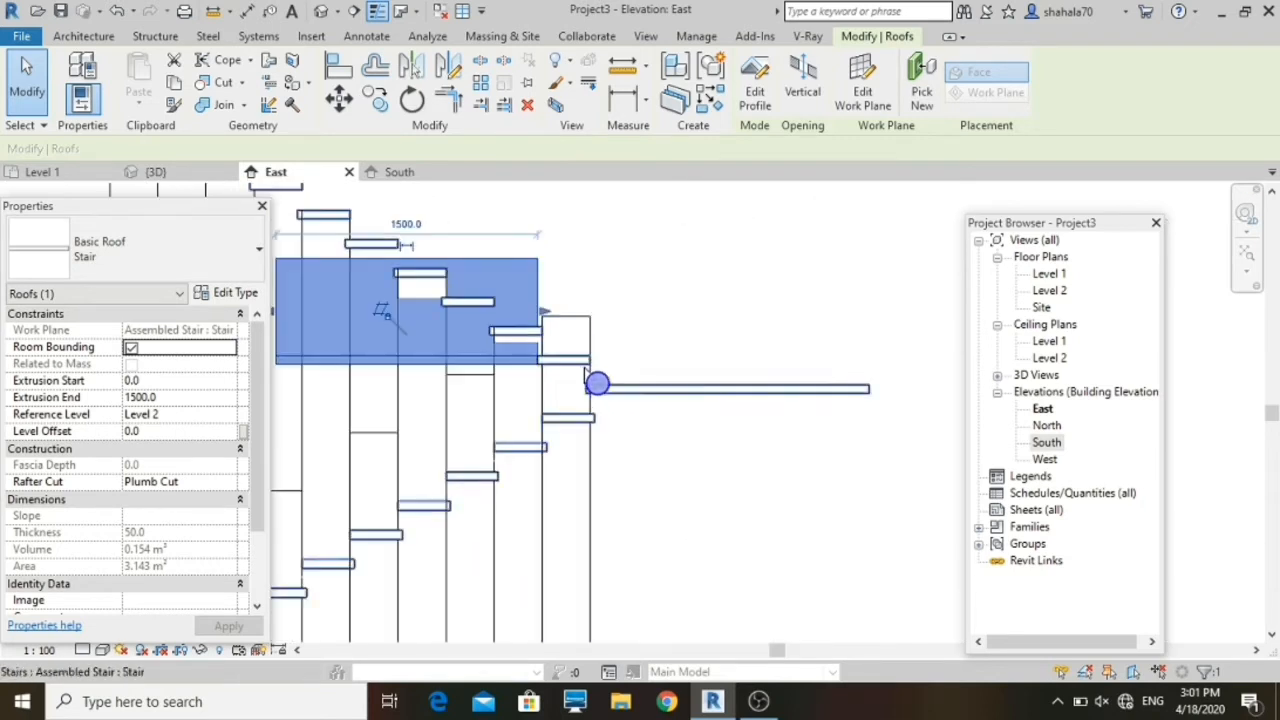
{"action": "scroll", "coordinate": [540, 315], "scroll_direction": "up", "scroll_amount": 3}
{"action": "scroll", "coordinate": [567, 346], "scroll_direction": "down", "scroll_amount": 3}
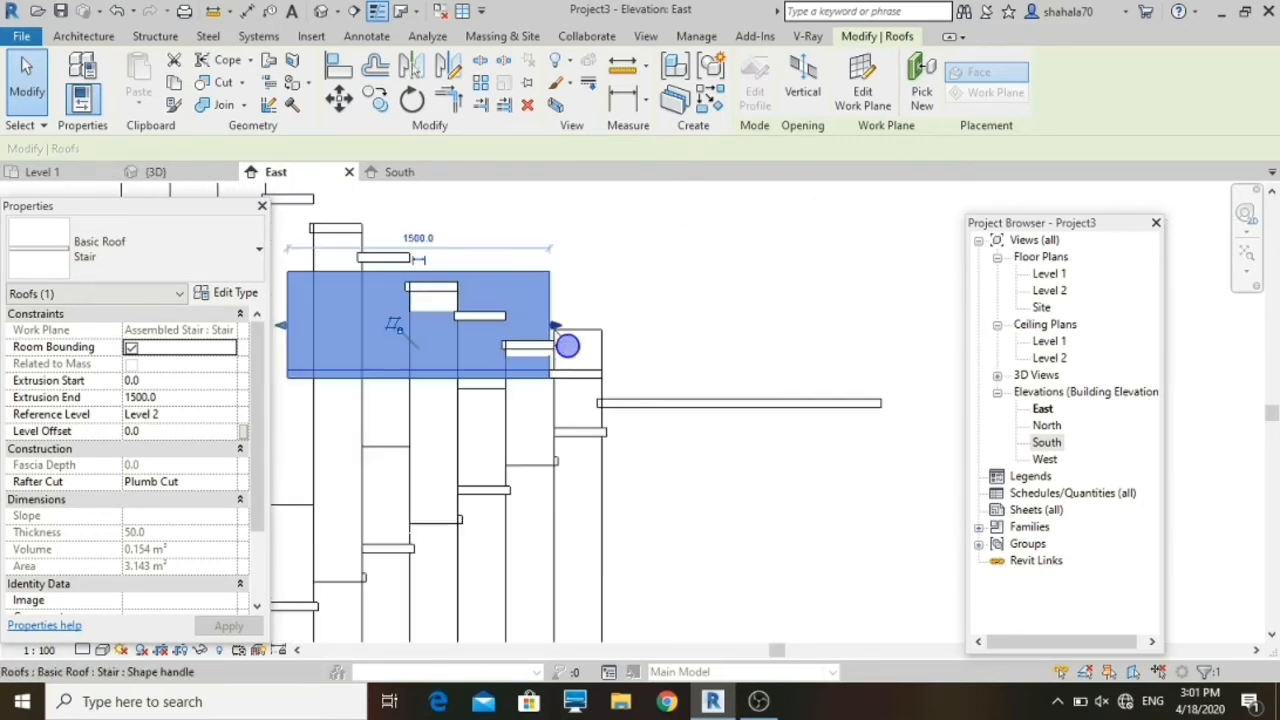
{"action": "scroll", "coordinate": [567, 346], "scroll_direction": "down", "scroll_amount": 3}
{"action": "scroll", "coordinate": [543, 329], "scroll_direction": "up", "scroll_amount": 5}
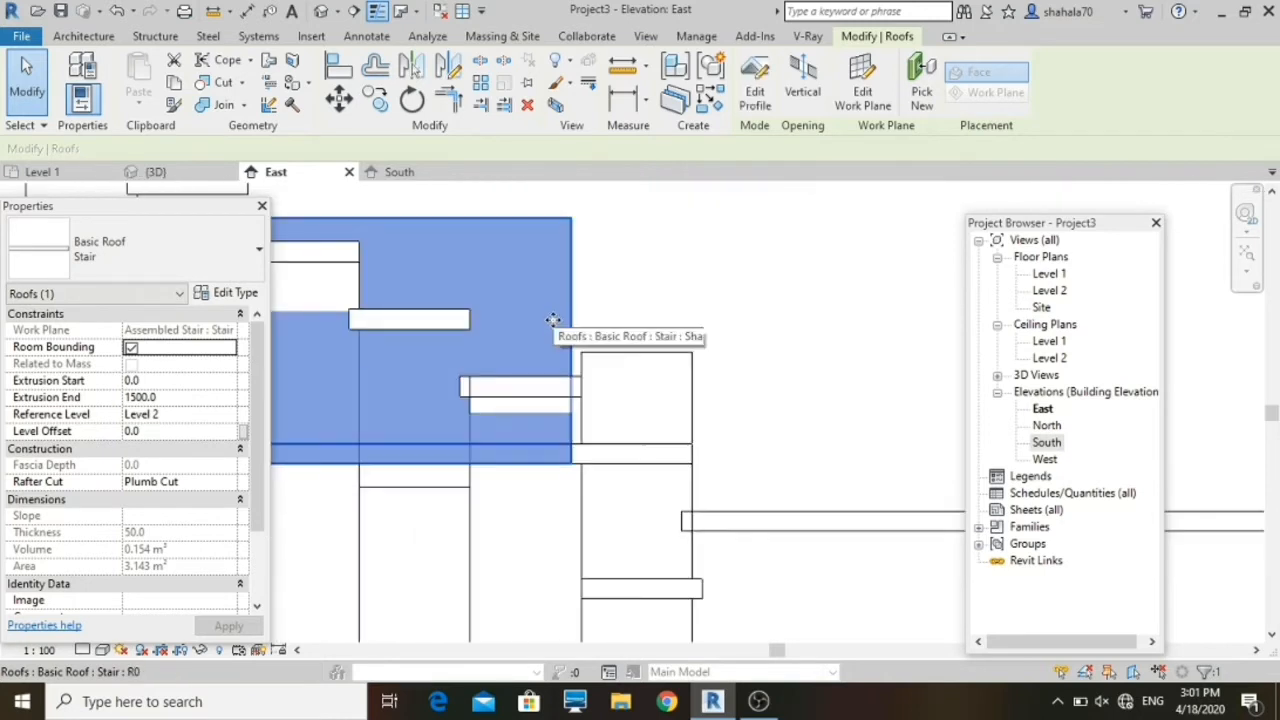
{"action": "scroll", "coordinate": [553, 320], "scroll_direction": "up", "scroll_amount": 1}
{"action": "mouse_move", "coordinate": [578, 344]}
{"action": "left_mouse_down"}
{"action": "mouse_move", "coordinate": [611, 376]}
{"action": "mouse_move", "coordinate": [592, 348]}
{"action": "left_mouse_up"}
{"action": "scroll", "coordinate": [588, 354], "scroll_direction": "down", "scroll_amount": 3}
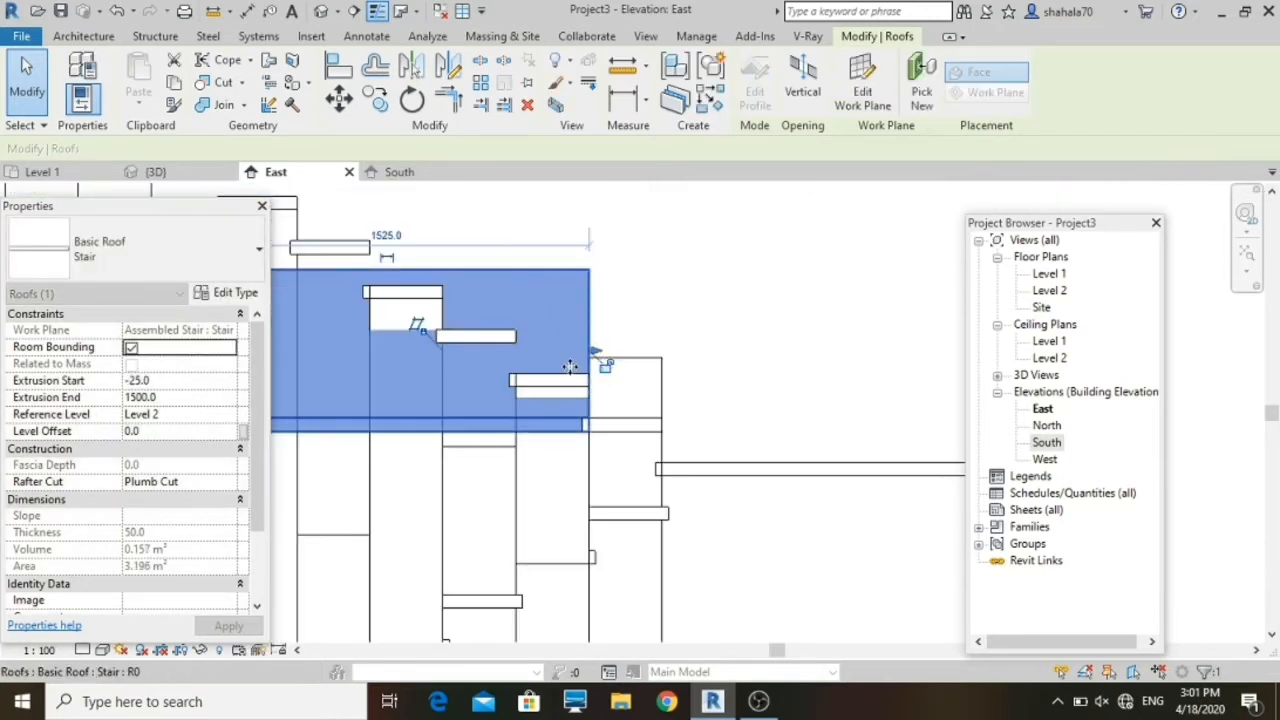
Step: Shorten the roof strip's far end to make it 275 mm wide, with the extrusion ending at 250
{"action": "scroll", "coordinate": [570, 367], "scroll_direction": "down", "scroll_amount": 2}
{"action": "left_click_drag", "start_coordinate": [378, 362], "coordinate": [544, 420]}
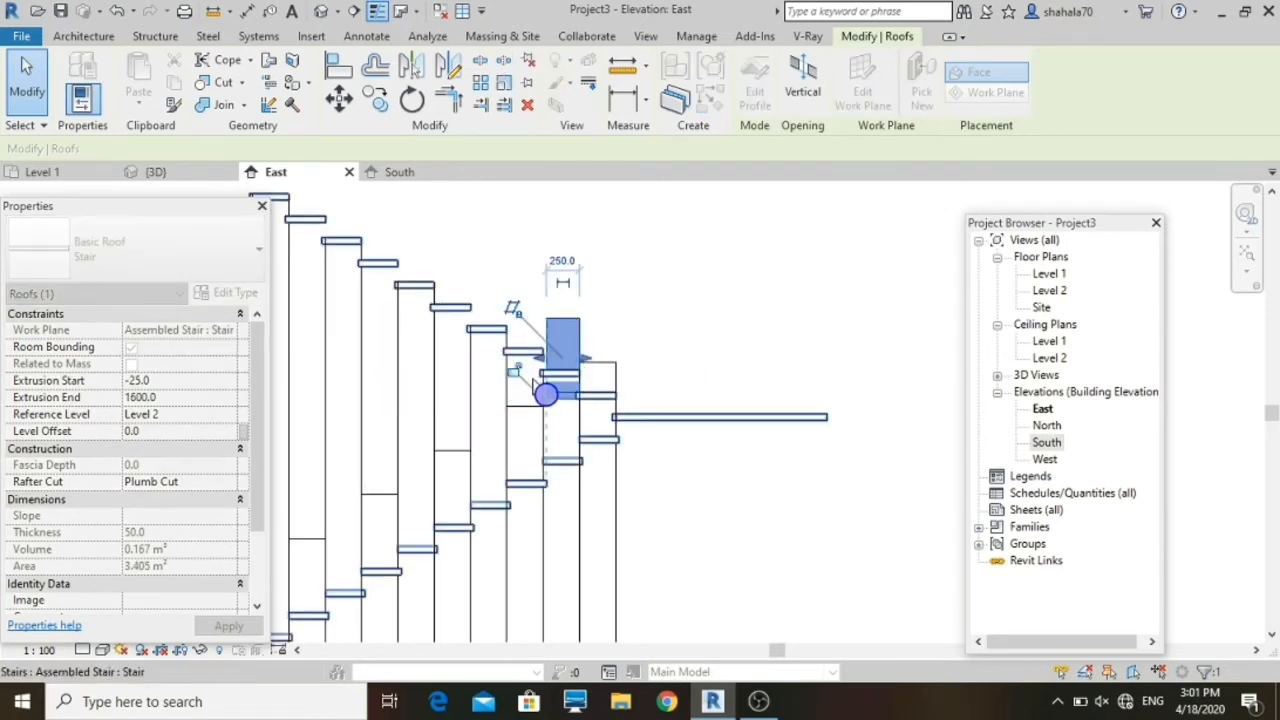
{"action": "scroll", "coordinate": [543, 360], "scroll_direction": "up", "scroll_amount": 2}
{"action": "scroll", "coordinate": [547, 367], "scroll_direction": "up", "scroll_amount": 2}
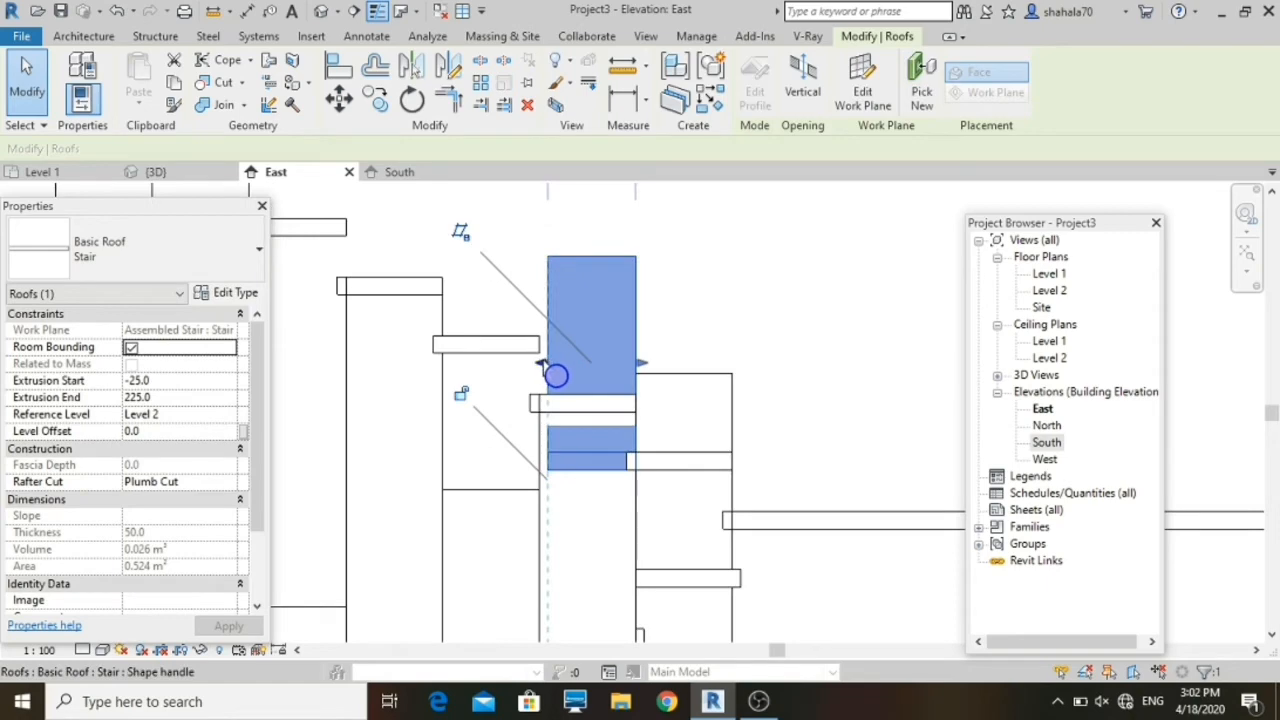
{"action": "scroll", "coordinate": [556, 375], "scroll_direction": "down", "scroll_amount": 2}
{"action": "left_click_drag", "start_coordinate": [556, 376], "coordinate": [537, 366]}
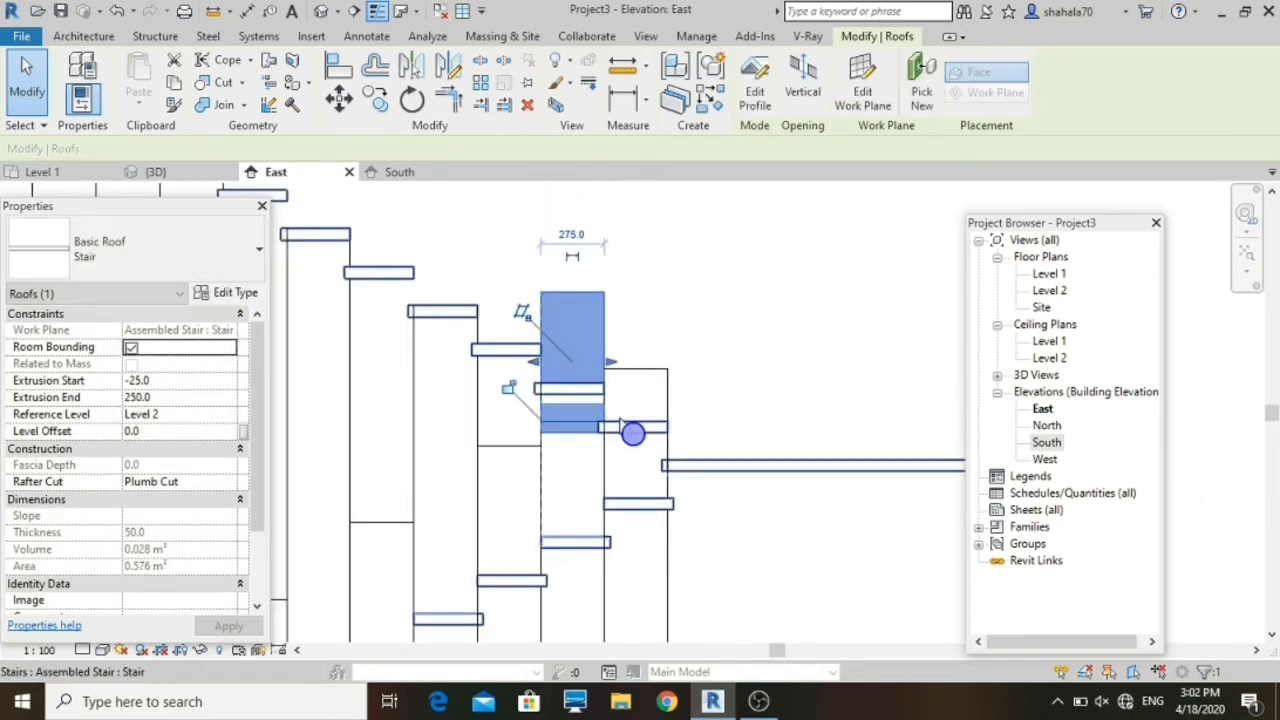
Step: Start a multiple copy of the 275 mm roof strip, using a point on its far vertical edge as the base point
{"action": "left_click", "coordinate": [622, 422]}
{"action": "left_click", "coordinate": [572, 326]}
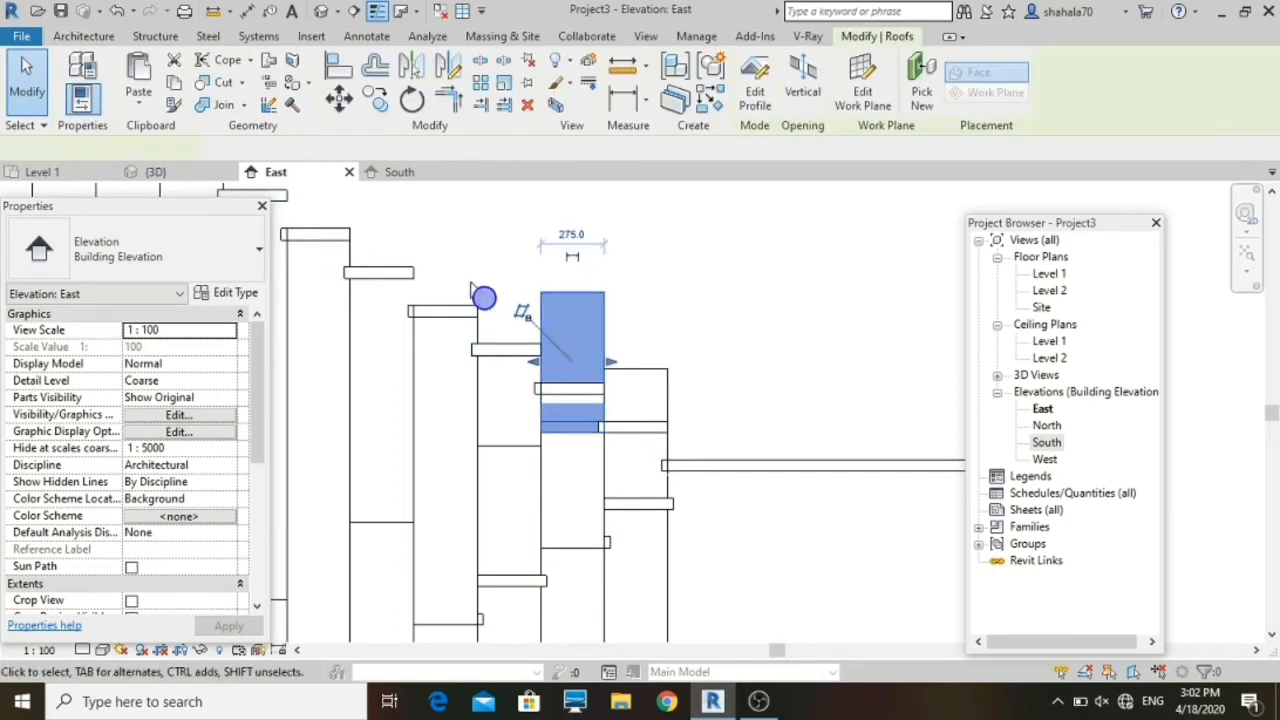
{"action": "left_click", "coordinate": [373, 100]}
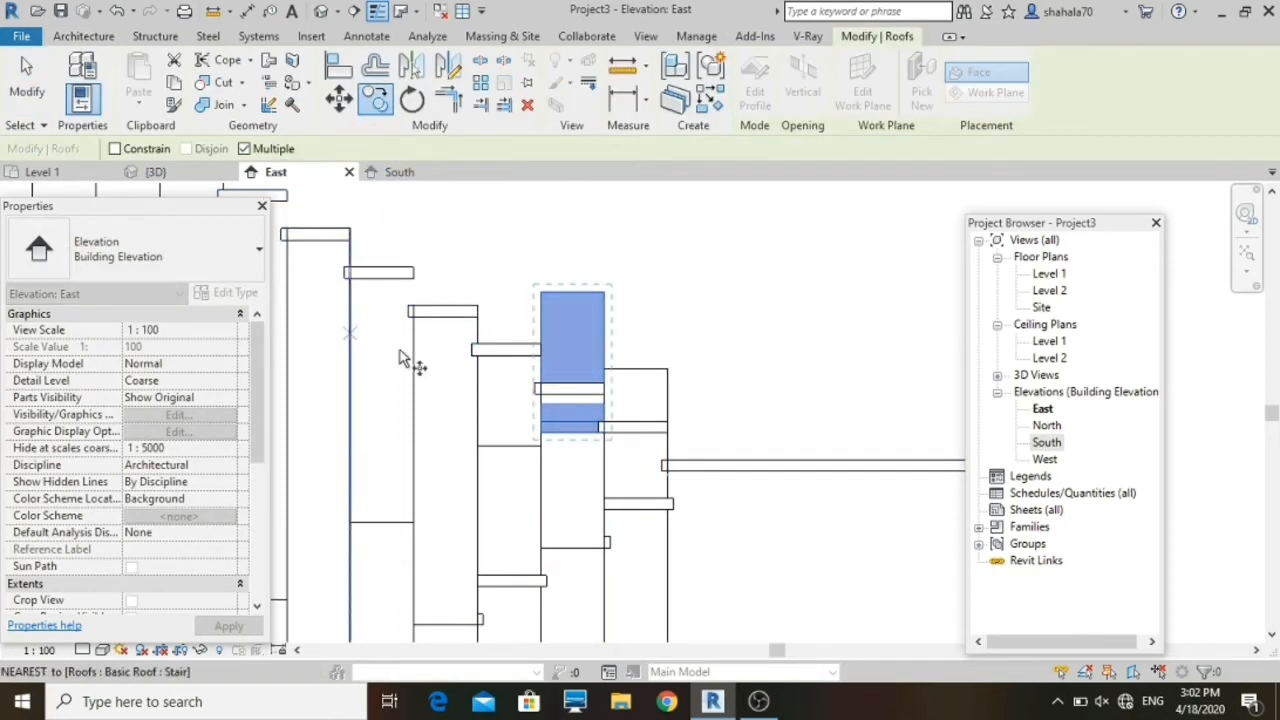
{"action": "left_click", "coordinate": [541, 398]}
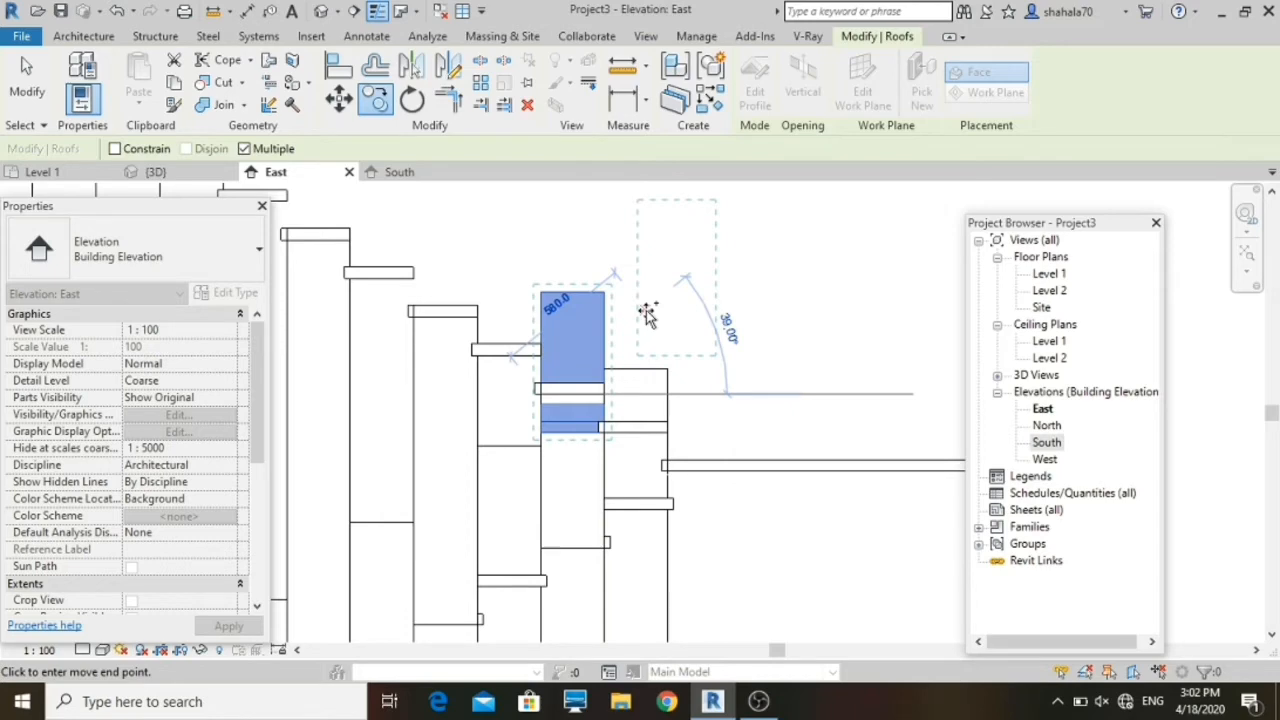
Step: Copy the selected Stair roof panel to the lower corner endpoints of the topmost tread and the alternate tread below it
{"action": "scroll", "coordinate": [648, 314], "scroll_direction": "down", "scroll_amount": 3}
{"action": "scroll", "coordinate": [648, 314], "scroll_direction": "down", "scroll_amount": 2}
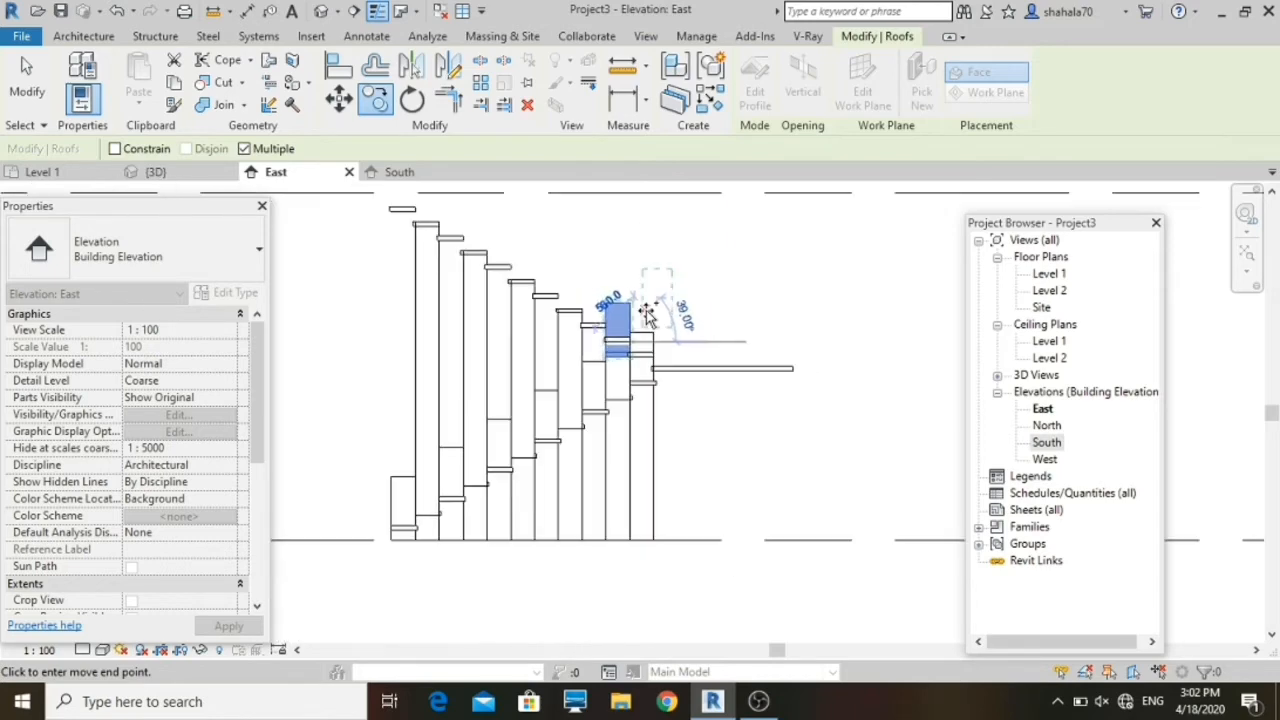
{"action": "scroll", "coordinate": [380, 363], "scroll_direction": "up", "scroll_amount": 5}
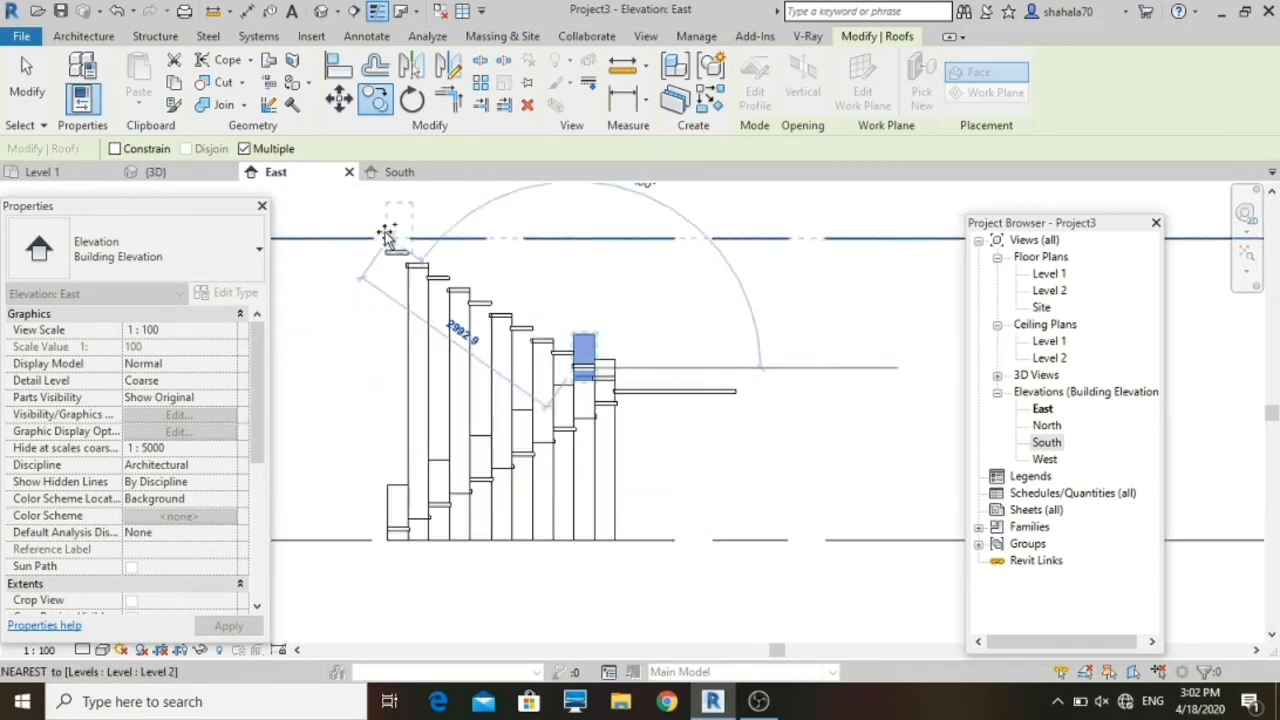
{"action": "scroll", "coordinate": [386, 304], "scroll_direction": "up", "scroll_amount": 3}
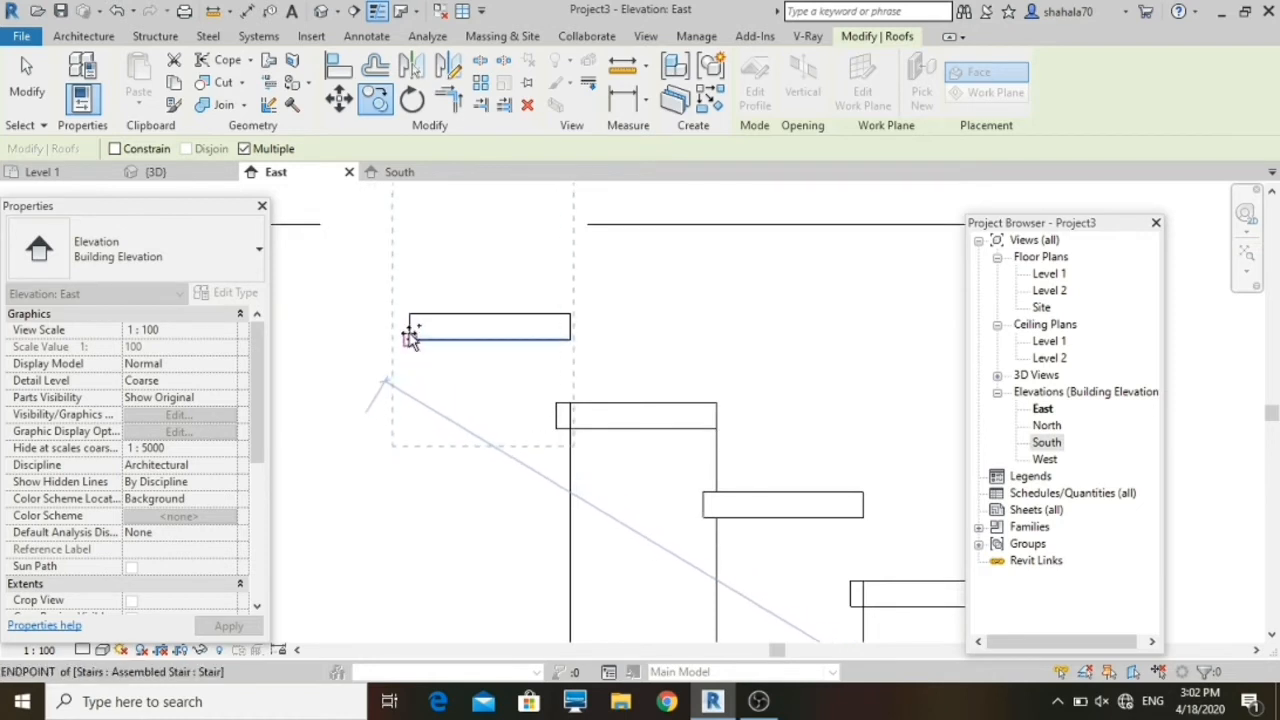
{"action": "left_click", "coordinate": [409, 336]}
{"action": "scroll", "coordinate": [433, 372], "scroll_direction": "down", "scroll_amount": 2}
{"action": "scroll", "coordinate": [588, 426], "scroll_direction": "up", "scroll_amount": 2}
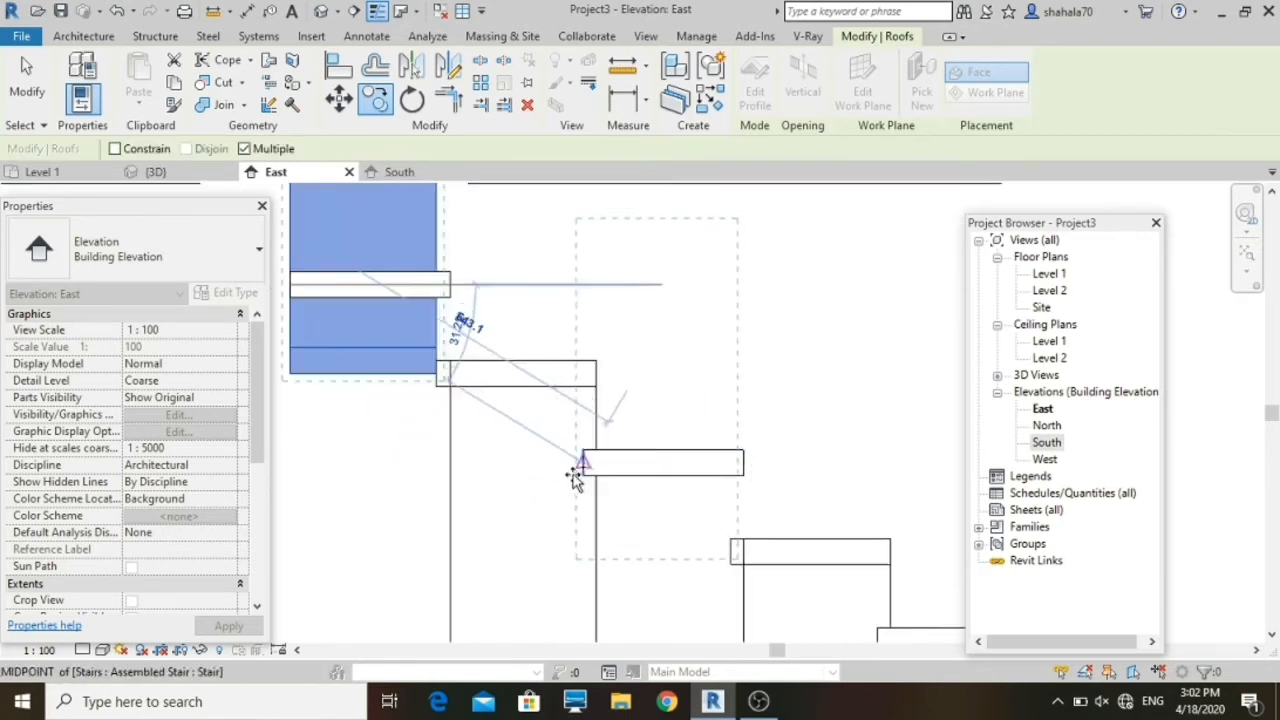
{"action": "scroll", "coordinate": [581, 476], "scroll_direction": "down", "scroll_amount": 4}
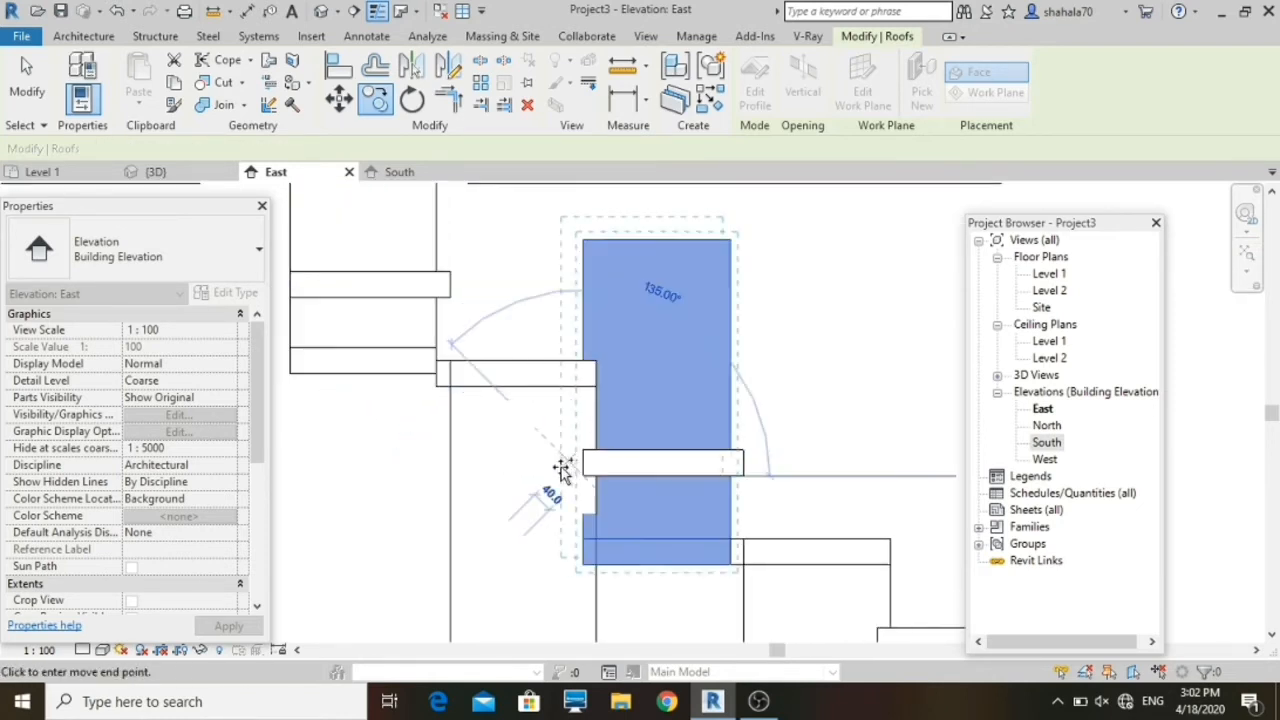
Step: Copy the roof panel onto the next two alternate treads down the flight and end the Copy command
{"action": "scroll", "coordinate": [668, 507], "scroll_direction": "up", "scroll_amount": 5}
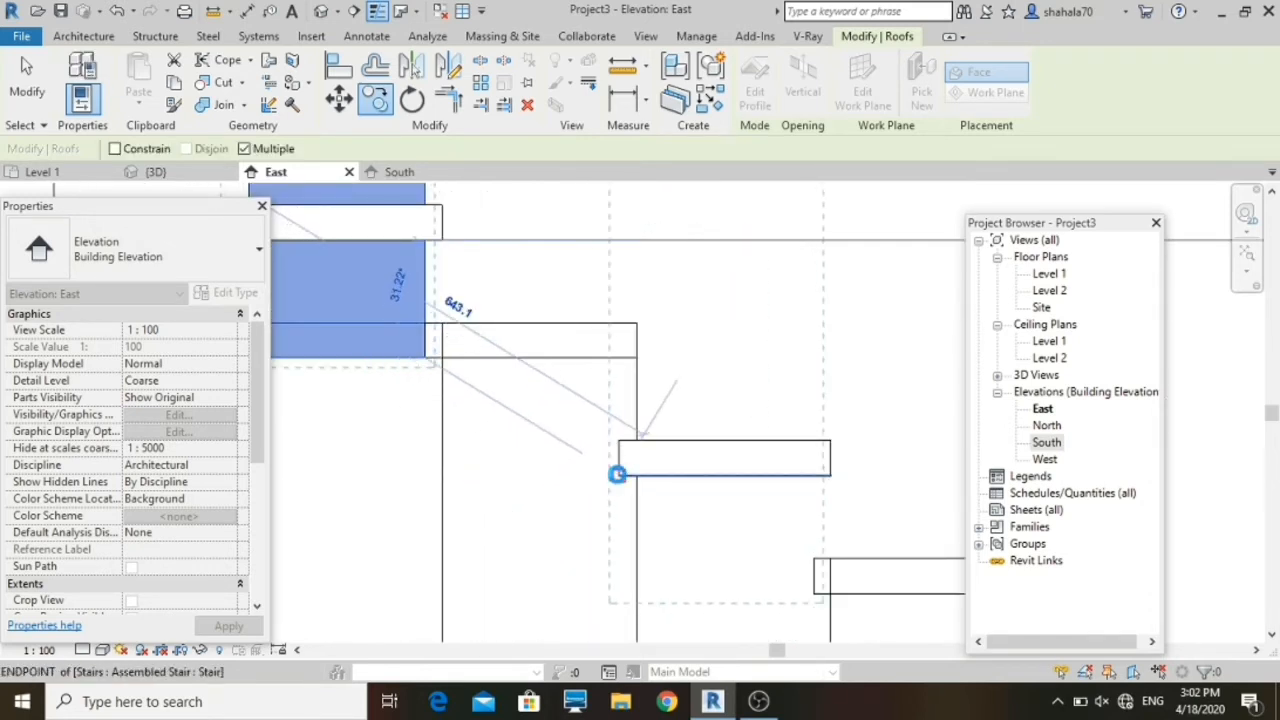
{"action": "left_click", "coordinate": [617, 474]}
{"action": "scroll", "coordinate": [602, 479], "scroll_direction": "down", "scroll_amount": 6}
{"action": "scroll", "coordinate": [693, 546], "scroll_direction": "up", "scroll_amount": 6}
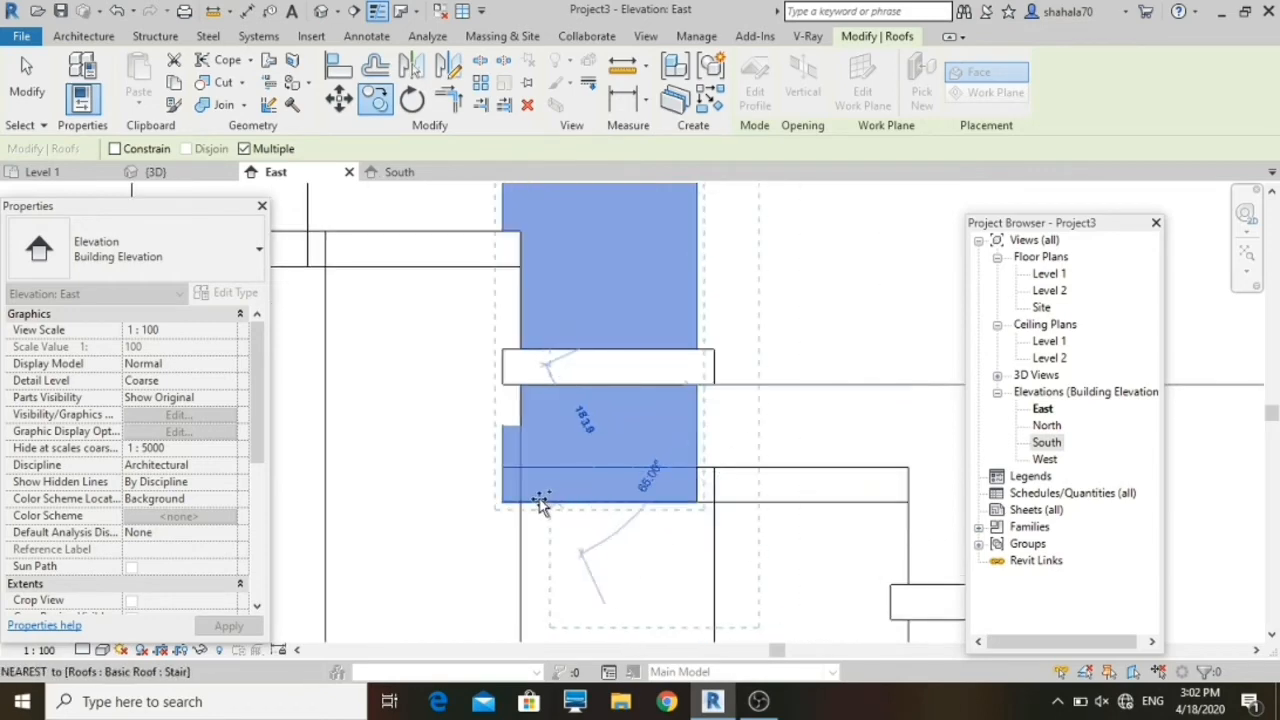
{"action": "scroll", "coordinate": [540, 503], "scroll_direction": "down", "scroll_amount": 5}
{"action": "scroll", "coordinate": [657, 549], "scroll_direction": "up", "scroll_amount": 6}
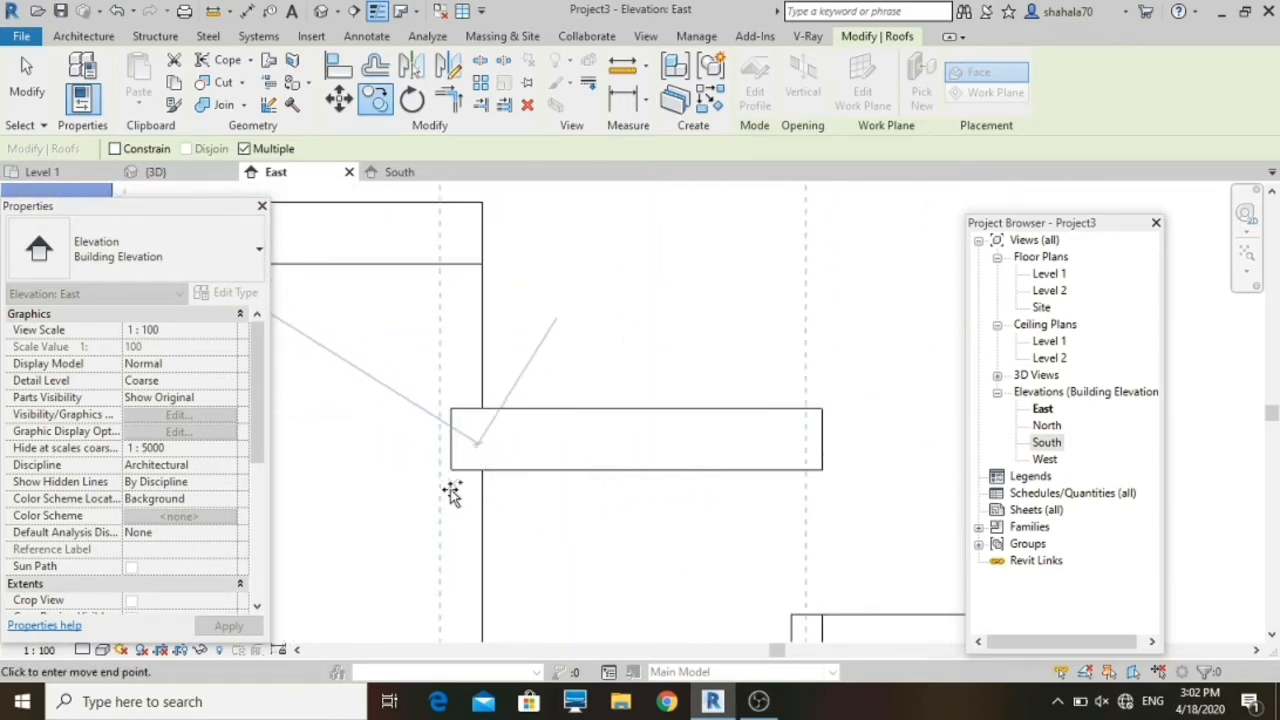
{"action": "scroll", "coordinate": [450, 476], "scroll_direction": "down", "scroll_amount": 5}
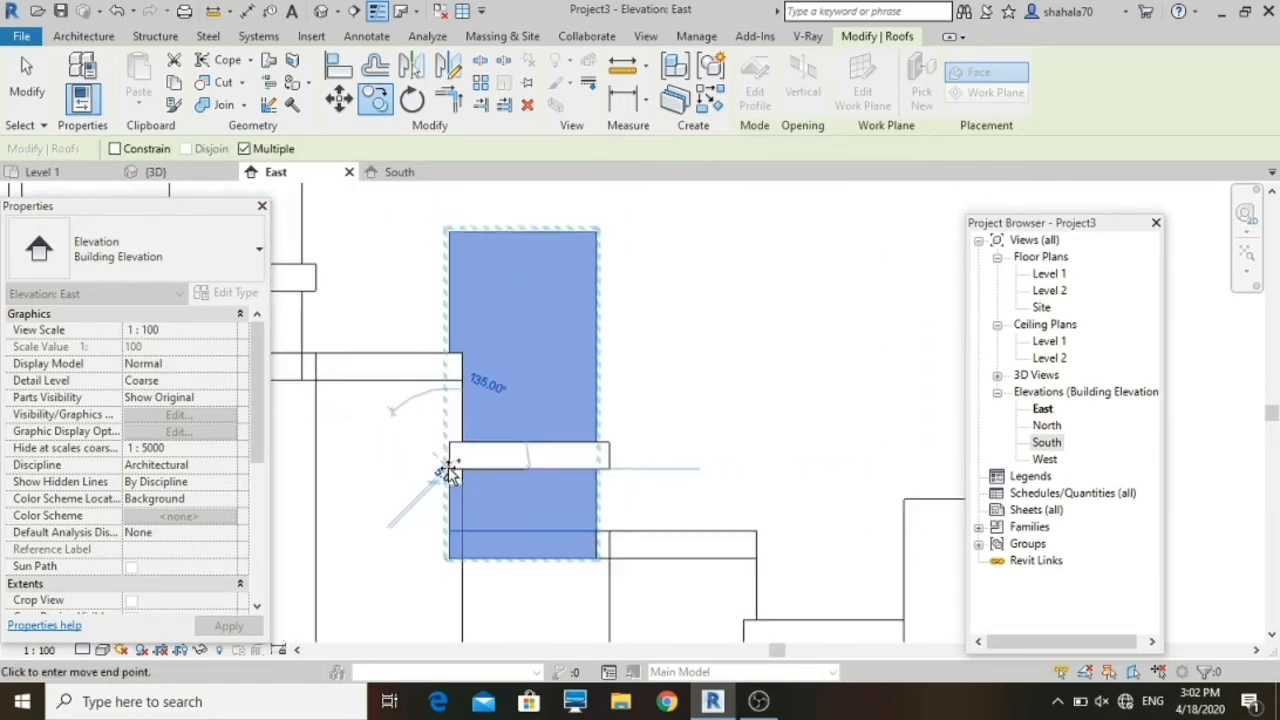
{"action": "scroll", "coordinate": [610, 565], "scroll_direction": "down", "scroll_amount": 4}
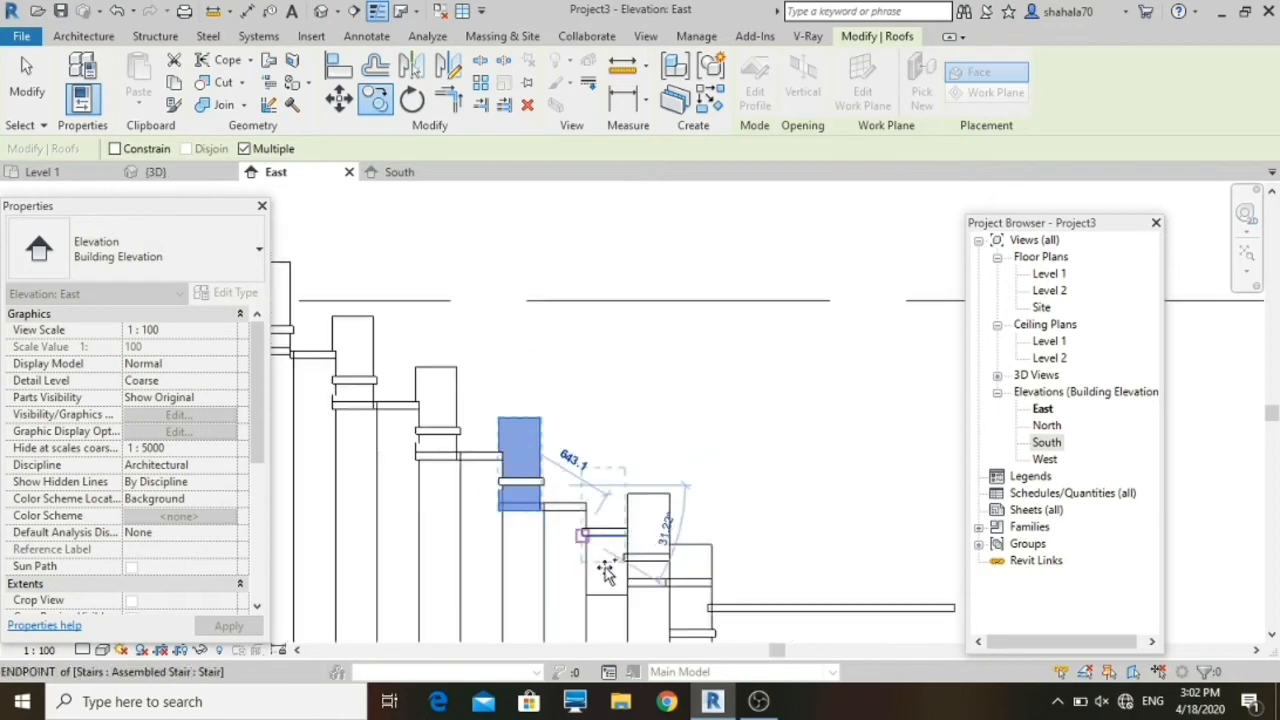
{"action": "scroll", "coordinate": [637, 585], "scroll_direction": "up", "scroll_amount": 4}
{"action": "scroll", "coordinate": [614, 557], "scroll_direction": "up", "scroll_amount": 3}
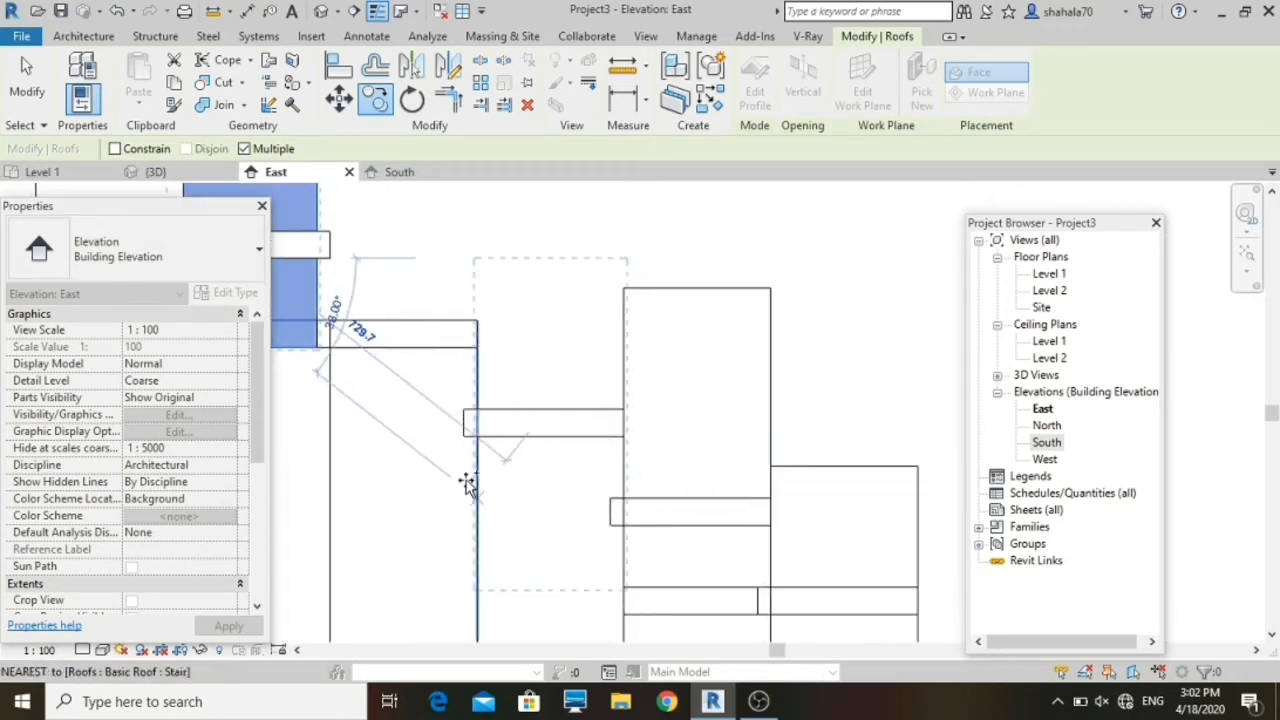
{"action": "scroll", "coordinate": [460, 433], "scroll_direction": "down", "scroll_amount": 2}
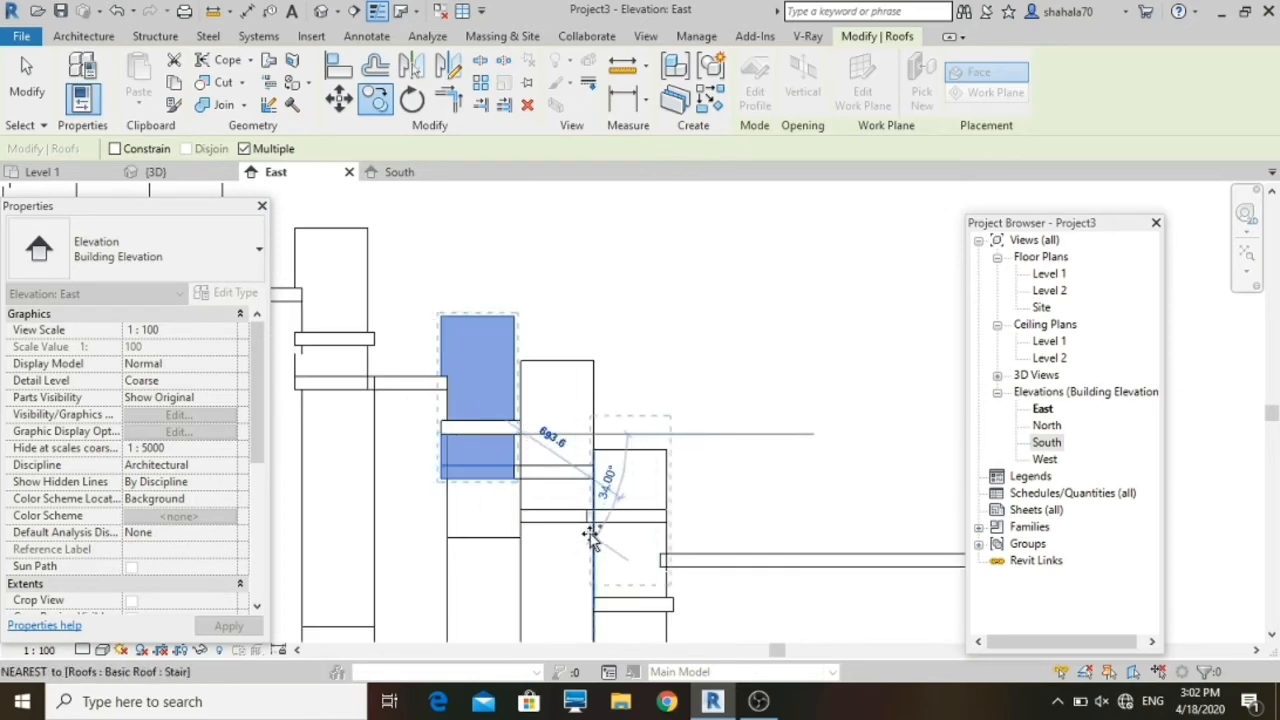
{"action": "key", "text": "Escape"}
{"action": "key", "text": "Escape"}
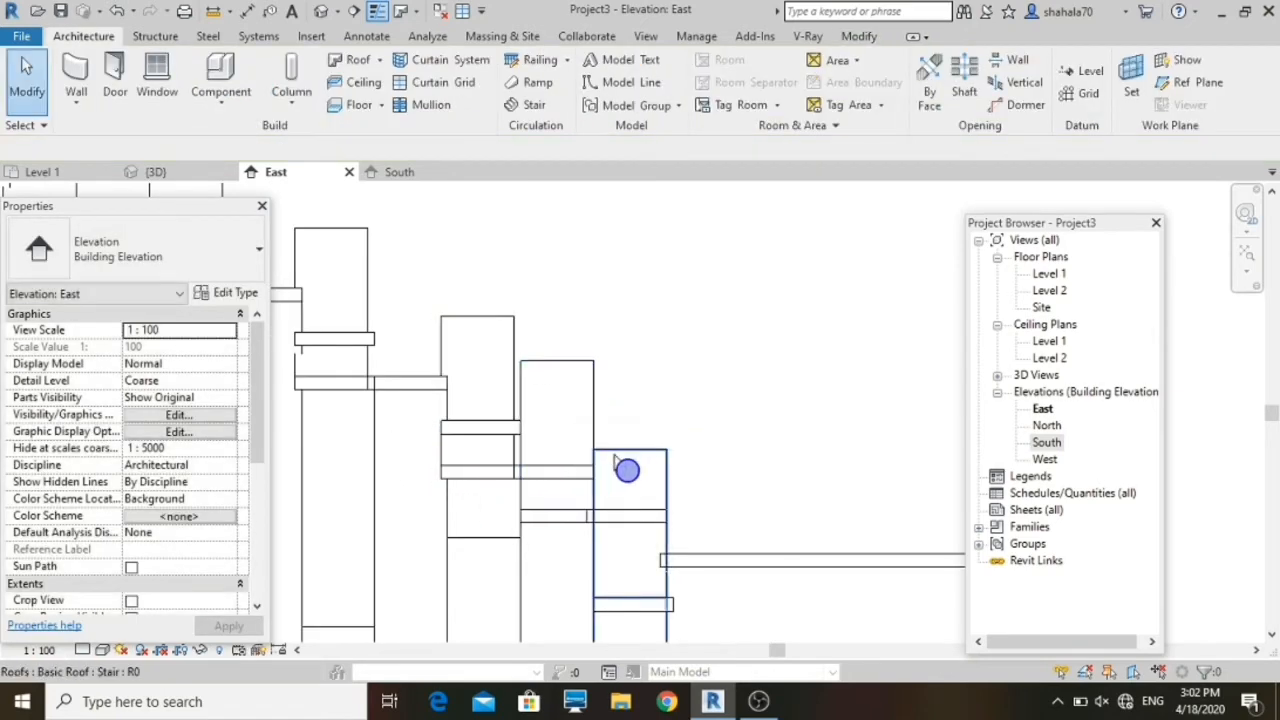
Step: Select the lowest curved roof panel in the South elevation and shift its extrusion in the East elevation to run from -300 to -25
{"action": "left_click", "coordinate": [402, 173]}
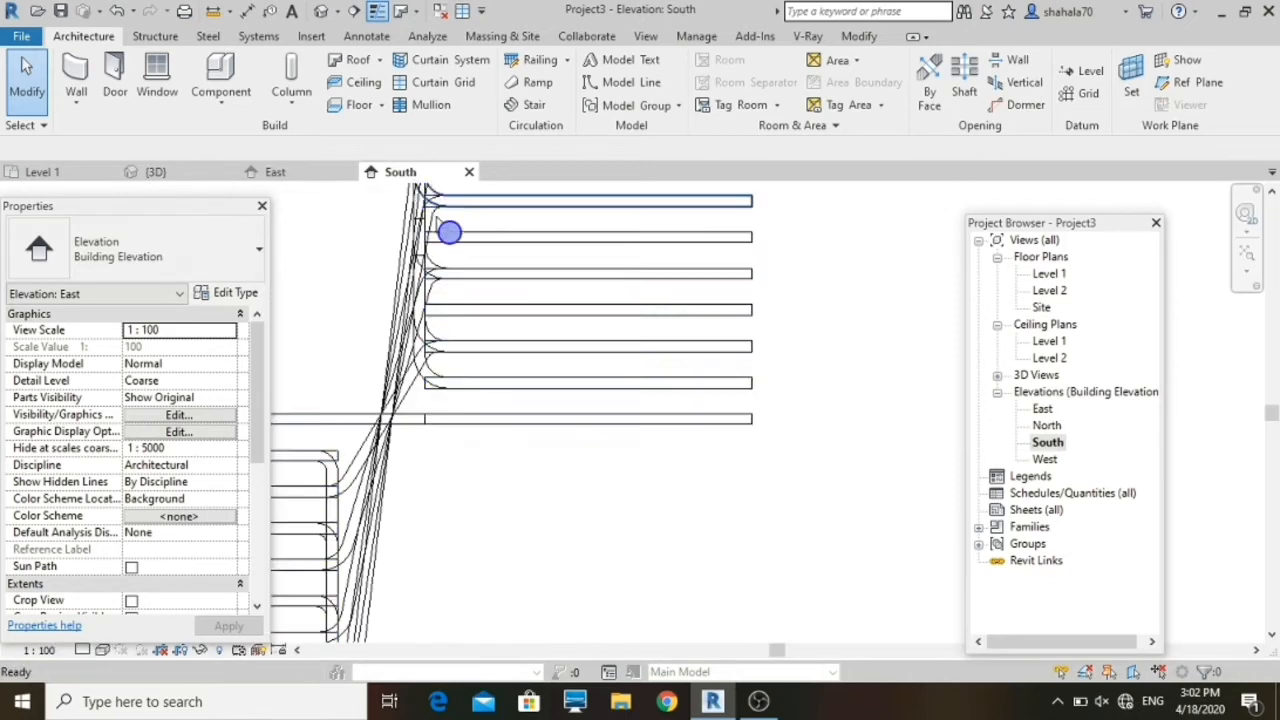
{"action": "scroll", "coordinate": [544, 465], "scroll_direction": "down", "scroll_amount": 2}
{"action": "scroll", "coordinate": [463, 404], "scroll_direction": "up", "scroll_amount": 2}
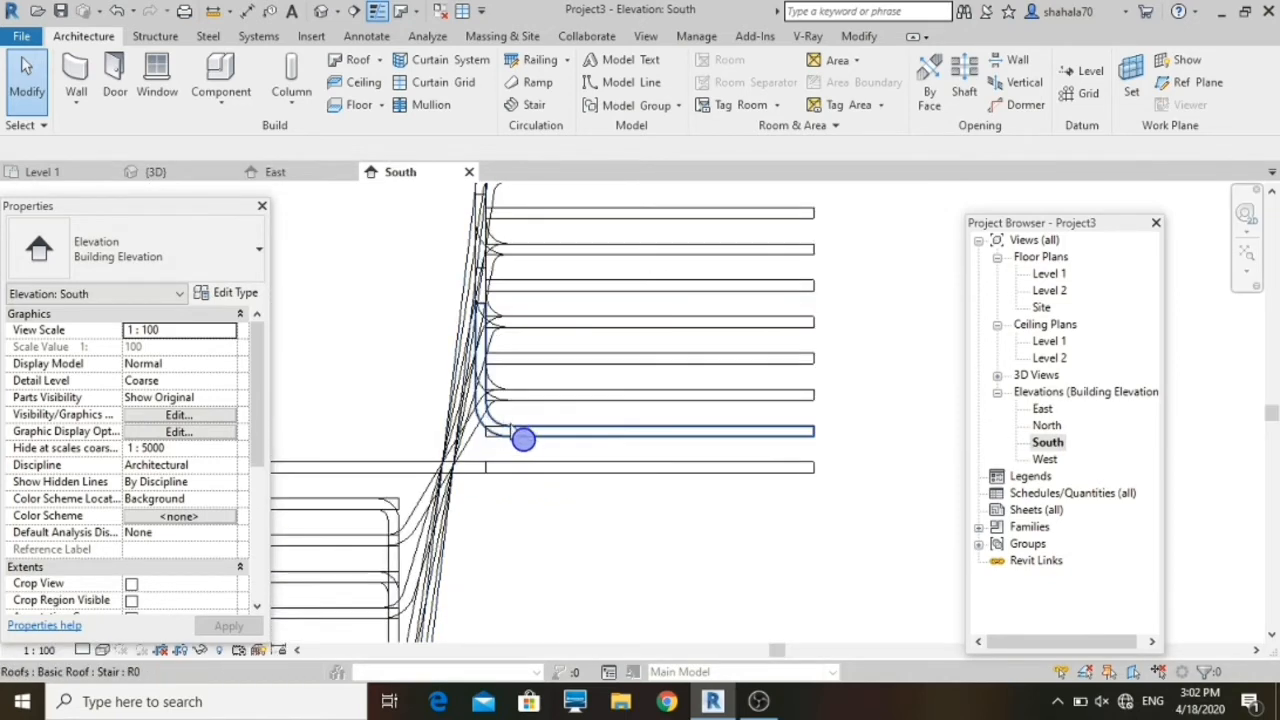
{"action": "scroll", "coordinate": [514, 478], "scroll_direction": "up", "scroll_amount": 1}
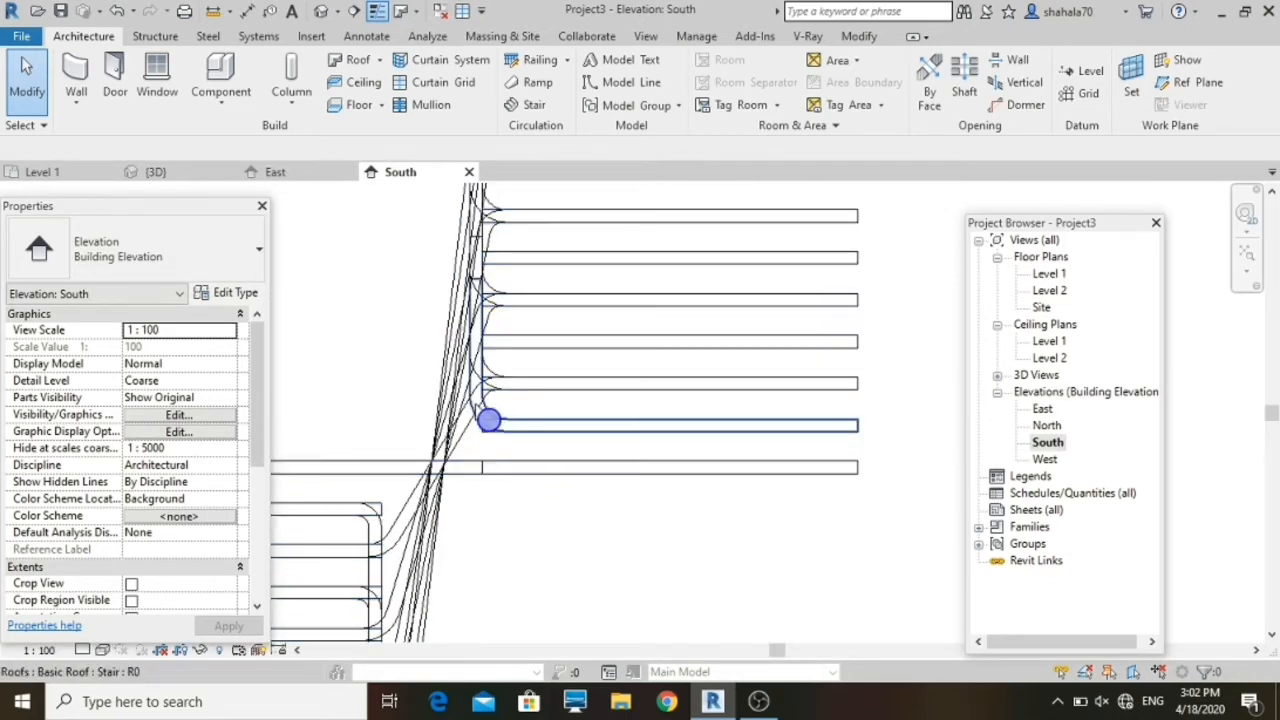
{"action": "left_click", "coordinate": [460, 374]}
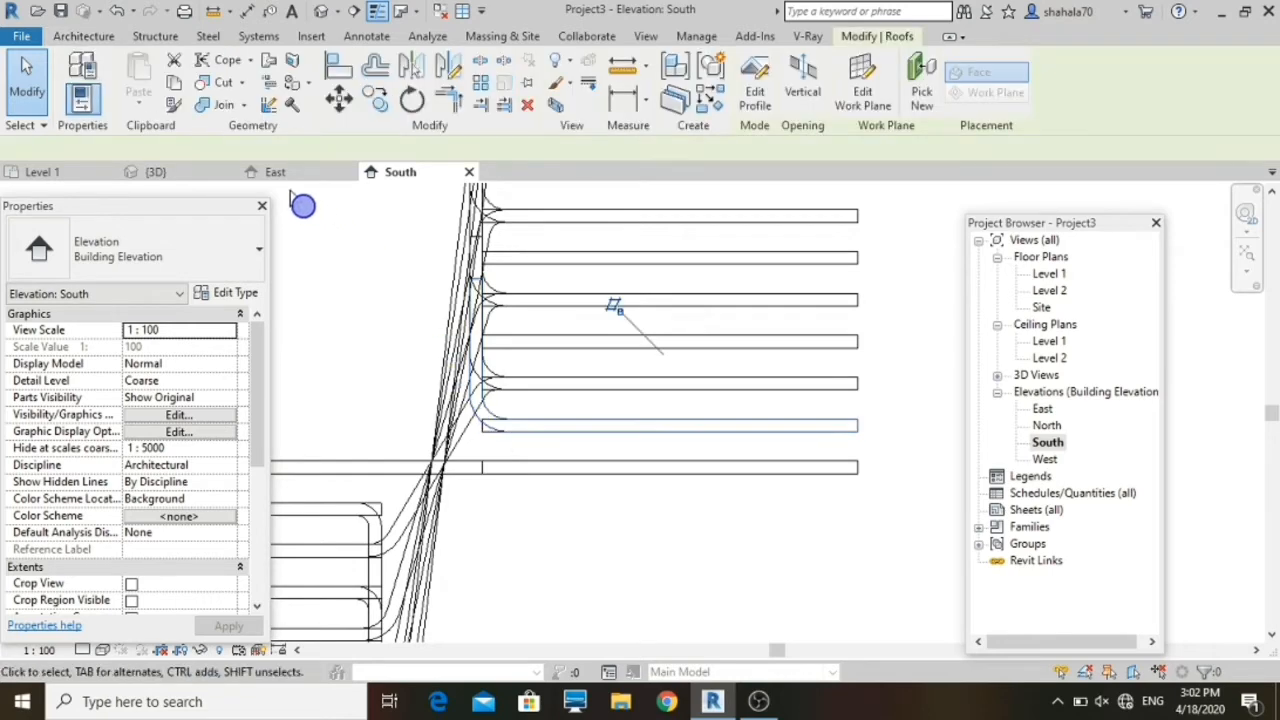
{"action": "left_click", "coordinate": [278, 172]}
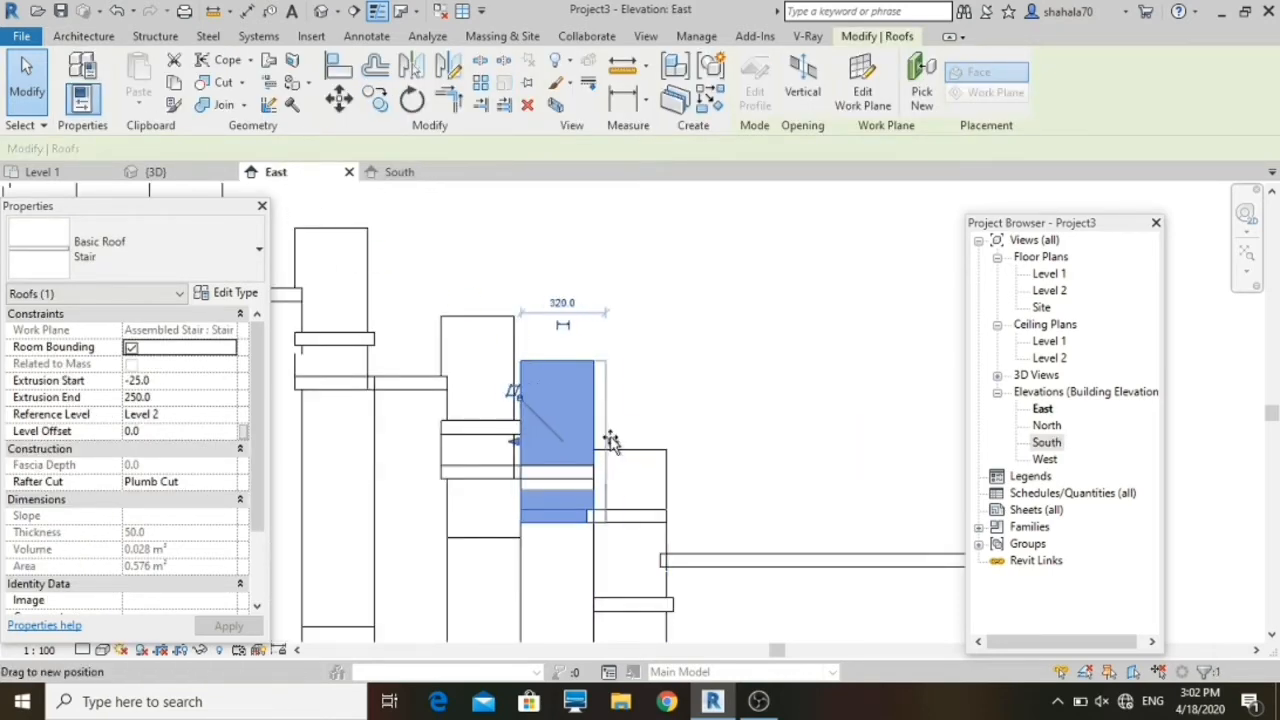
{"action": "left_click_drag", "start_coordinate": [600, 441], "coordinate": [668, 442]}
{"action": "left_click_drag", "start_coordinate": [562, 451], "coordinate": [594, 455]}
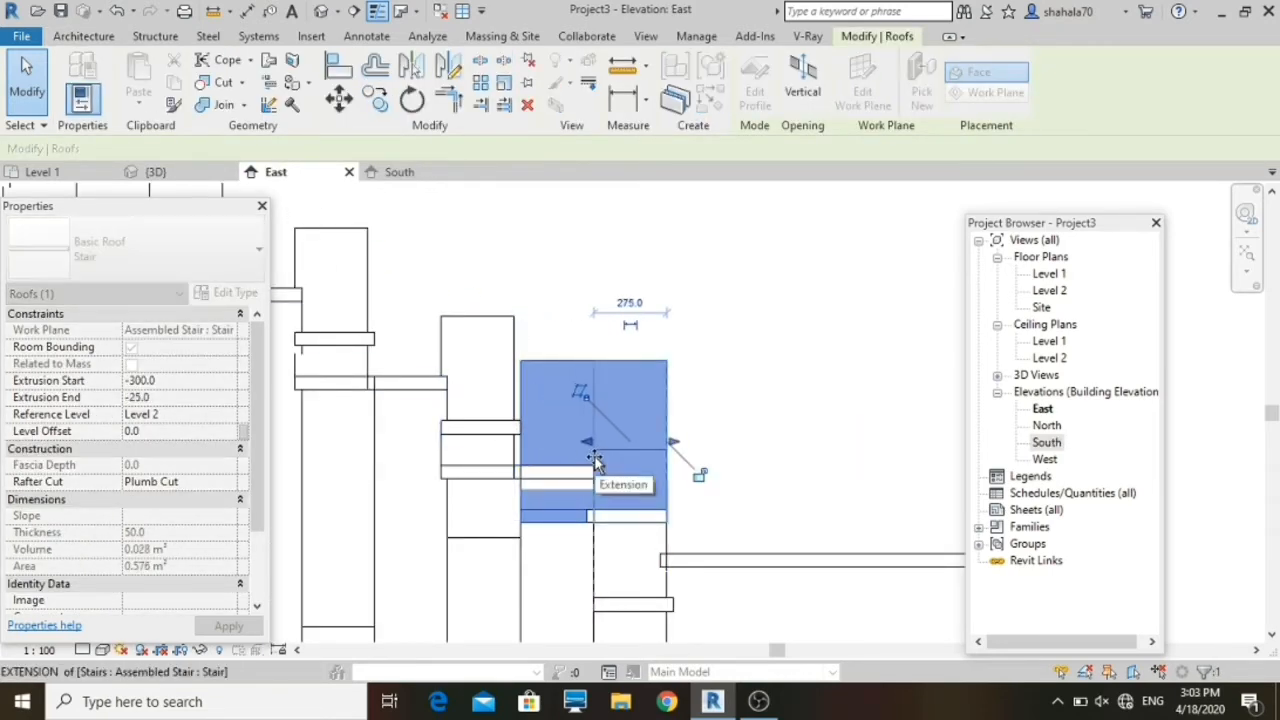
Step: Select the neighbouring roof below the shifted panel and examine it in the South elevation before returning to East
{"action": "left_click", "coordinate": [666, 582]}
{"action": "left_click", "coordinate": [665, 583]}
{"action": "left_click", "coordinate": [391, 173]}
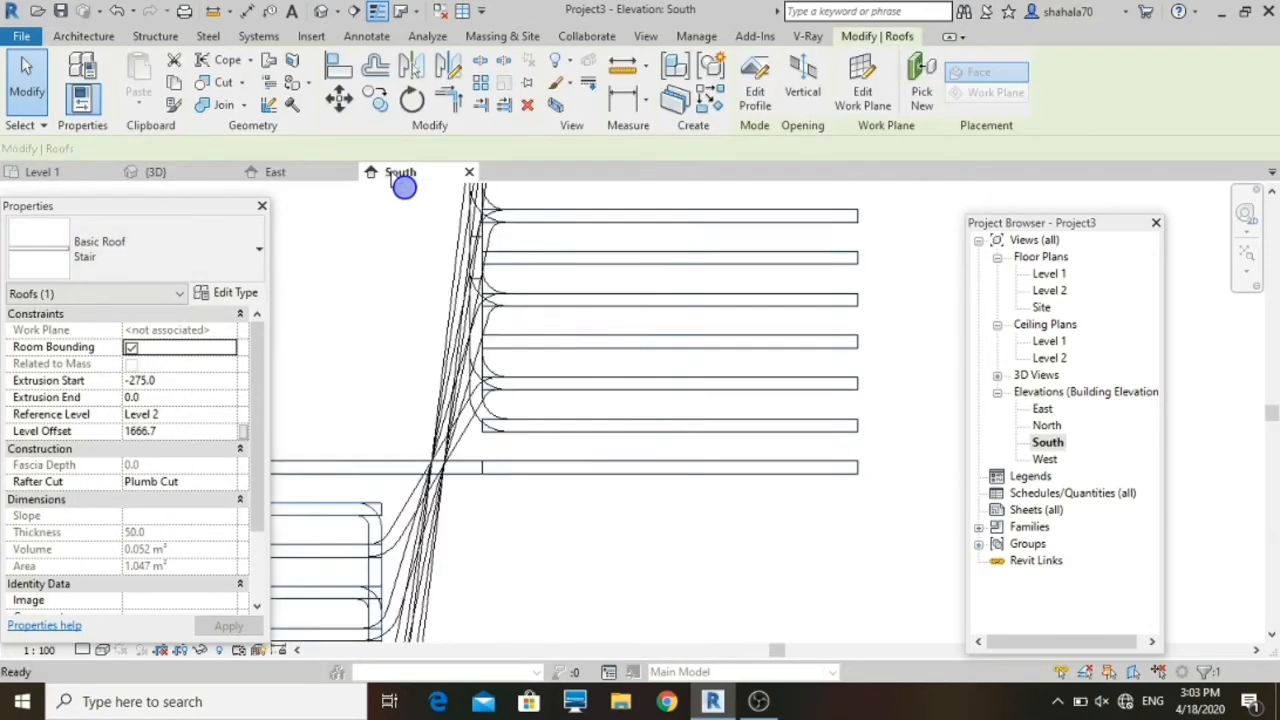
{"action": "scroll", "coordinate": [517, 497], "scroll_direction": "down", "scroll_amount": 5}
{"action": "key", "text": "Escape"}
{"action": "left_click", "coordinate": [298, 174]}
{"action": "scroll", "coordinate": [528, 431], "scroll_direction": "down", "scroll_amount": 1}
{"action": "scroll", "coordinate": [530, 433], "scroll_direction": "down", "scroll_amount": 2}
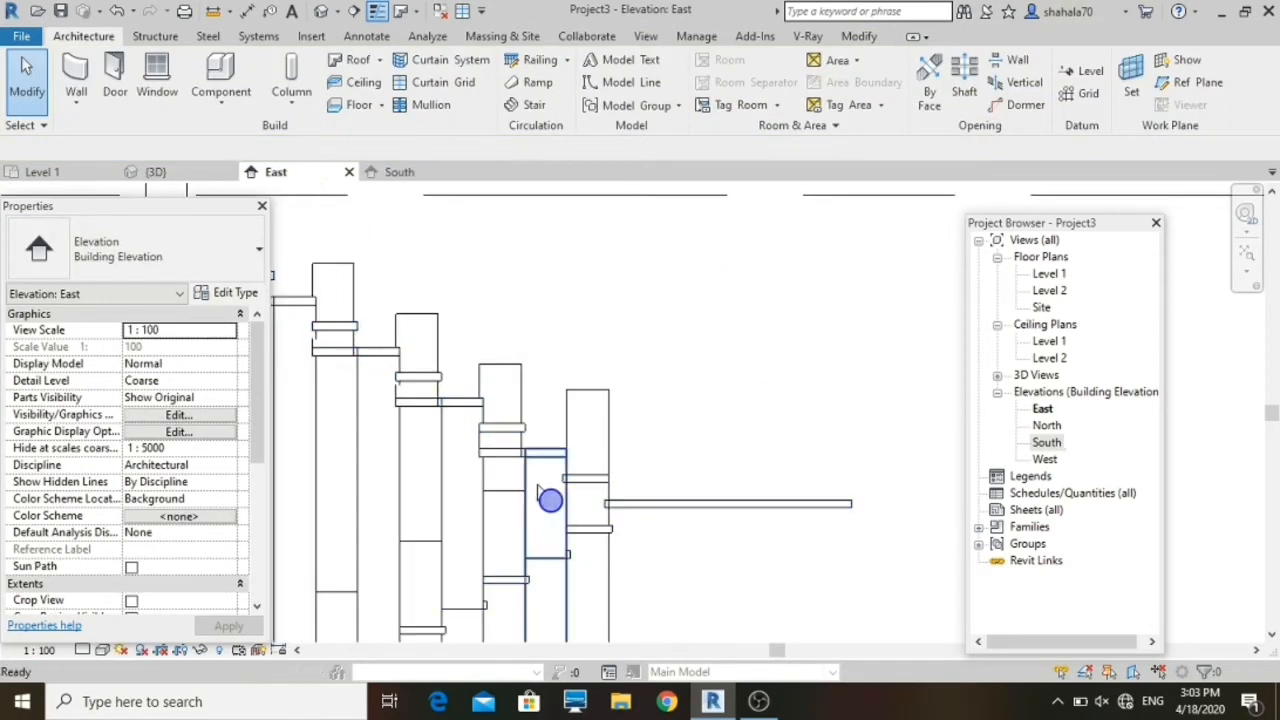
Step: Stretch the side edges of the second-lowest roof panel to line up with the riser edges of its tread
{"action": "left_click", "coordinate": [598, 396]}
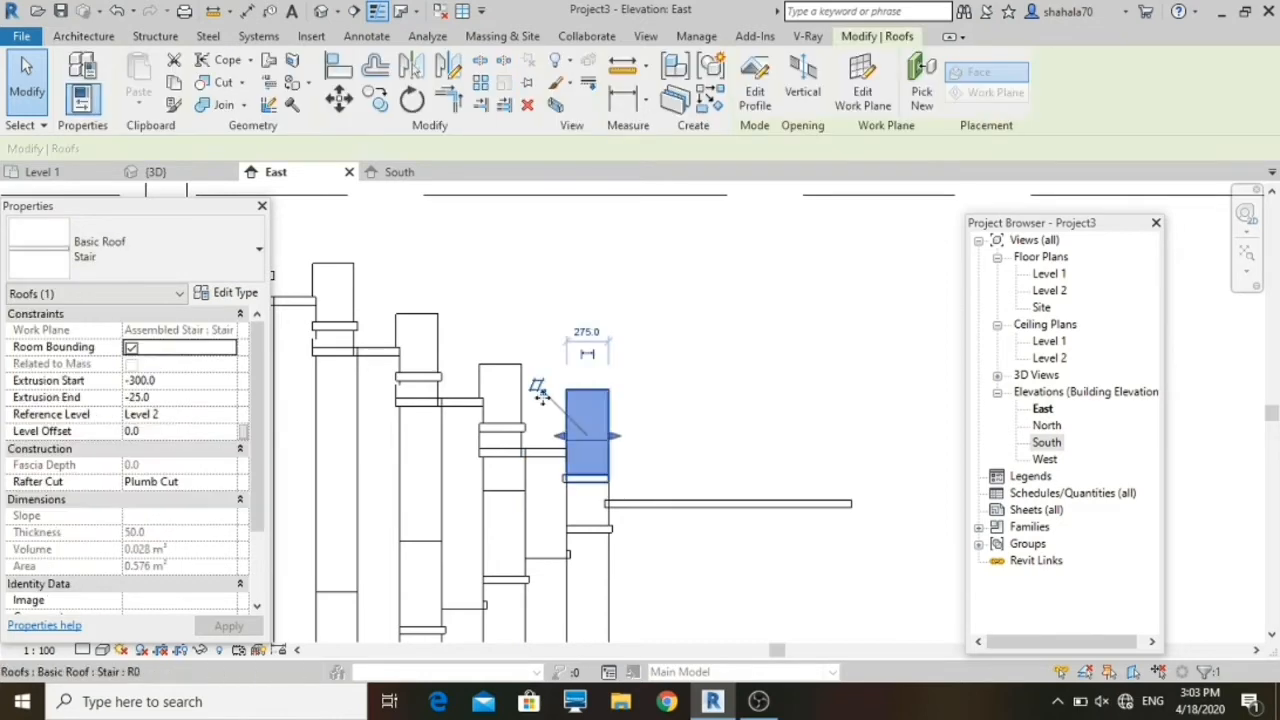
{"action": "left_click", "coordinate": [486, 366]}
{"action": "scroll", "coordinate": [487, 366], "scroll_direction": "up", "scroll_amount": 2}
{"action": "scroll", "coordinate": [527, 436], "scroll_direction": "up", "scroll_amount": 2}
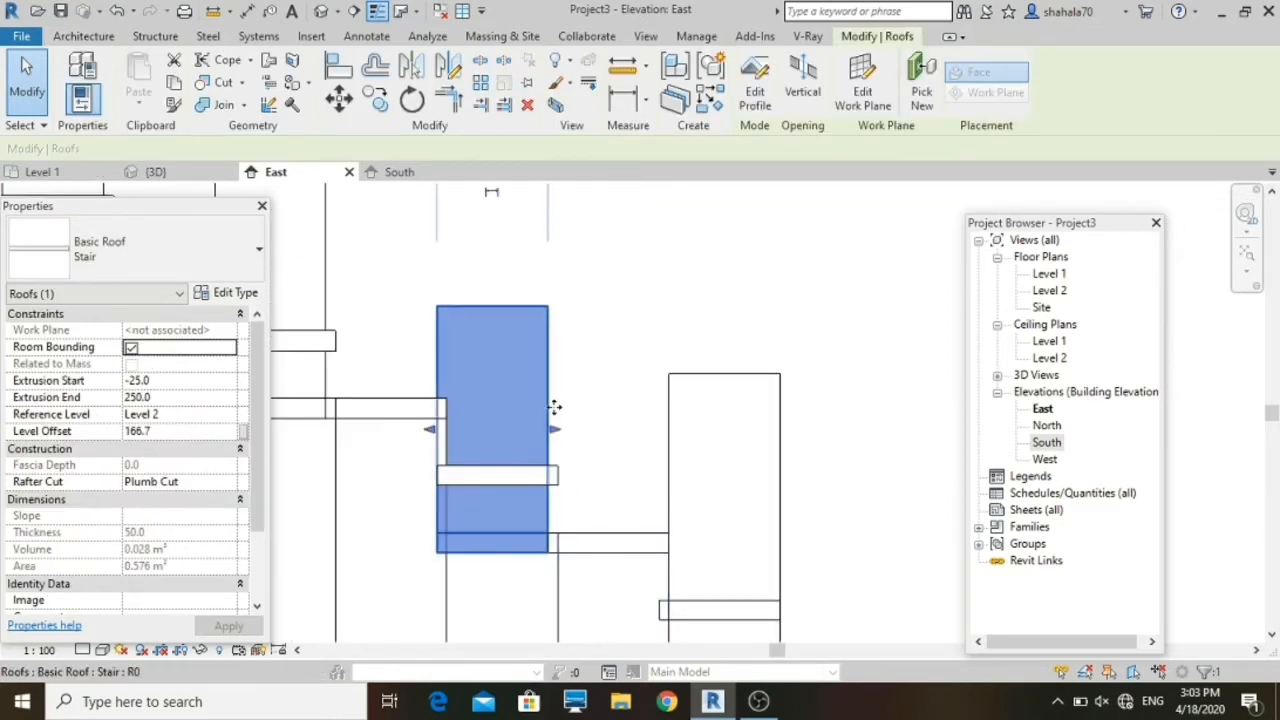
{"action": "left_click_drag", "start_coordinate": [553, 429], "coordinate": [560, 429]}
{"action": "left_click_drag", "start_coordinate": [434, 430], "coordinate": [450, 429]}
{"action": "left_click", "coordinate": [470, 431]}
Step: Stretch both side edges of the third-lowest roof panel to line up with the risers beneath it
{"action": "scroll", "coordinate": [470, 431], "scroll_direction": "down", "scroll_amount": 2}
{"action": "scroll", "coordinate": [359, 401], "scroll_direction": "up", "scroll_amount": 2}
{"action": "left_click", "coordinate": [457, 291]}
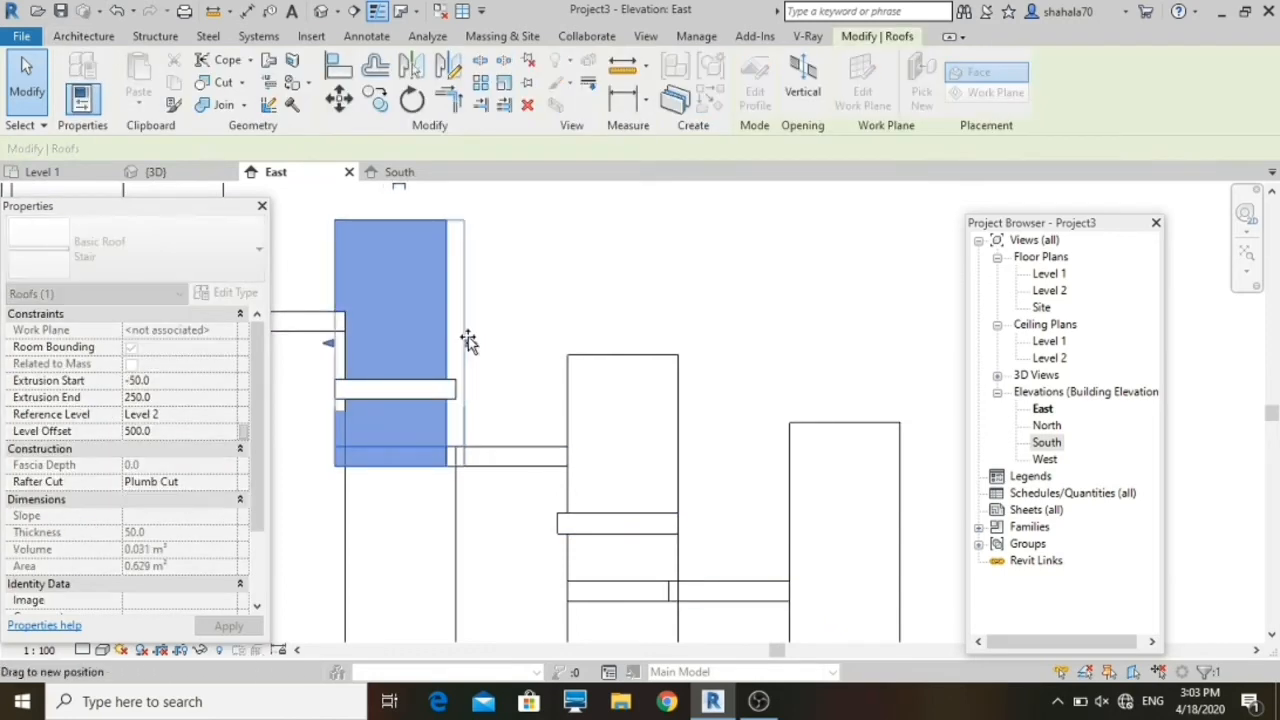
{"action": "scroll", "coordinate": [457, 366], "scroll_direction": "down", "scroll_amount": 4}
{"action": "left_click_drag", "start_coordinate": [460, 342], "coordinate": [396, 350]}
{"action": "scroll", "coordinate": [395, 382], "scroll_direction": "up", "scroll_amount": 1}
{"action": "left_click", "coordinate": [409, 374]}
Step: Fit the side edges of the fourth-lowest roof panel between its neighbouring risers and deselect it
{"action": "scroll", "coordinate": [435, 356], "scroll_direction": "down", "scroll_amount": 3}
{"action": "scroll", "coordinate": [363, 340], "scroll_direction": "up", "scroll_amount": 2}
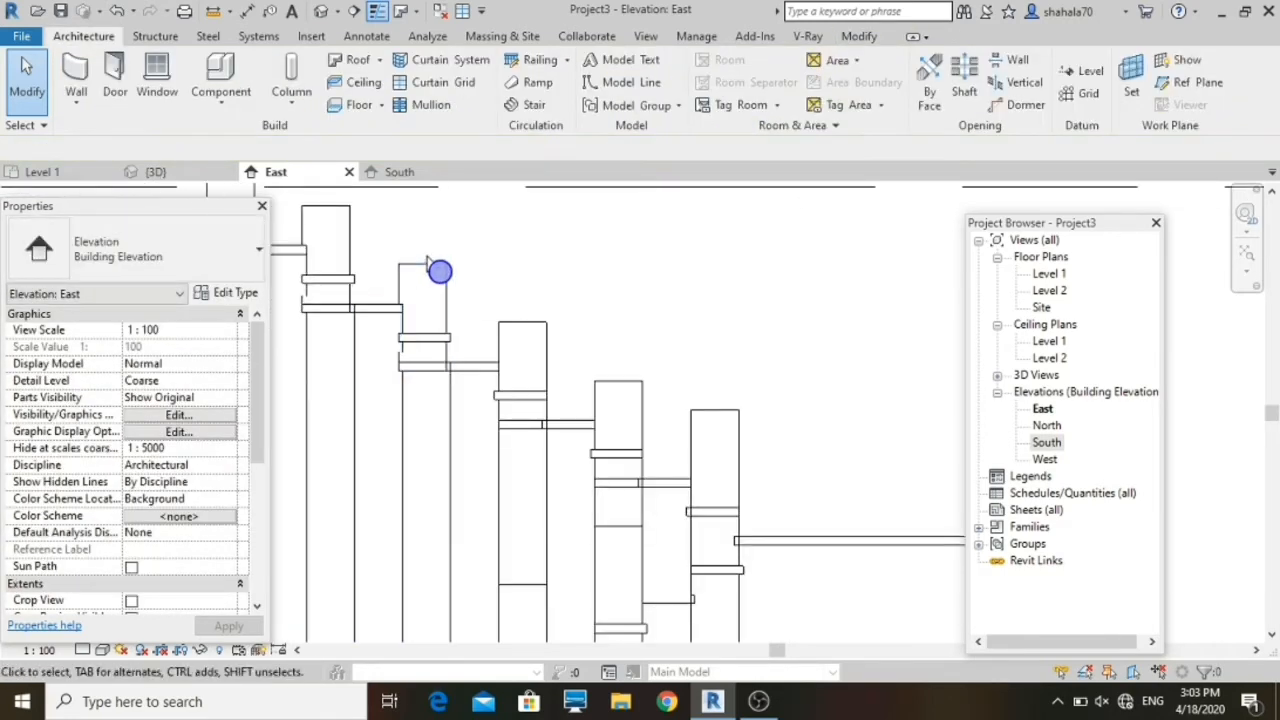
{"action": "left_click", "coordinate": [425, 272]}
{"action": "scroll", "coordinate": [425, 272], "scroll_direction": "up", "scroll_amount": 2}
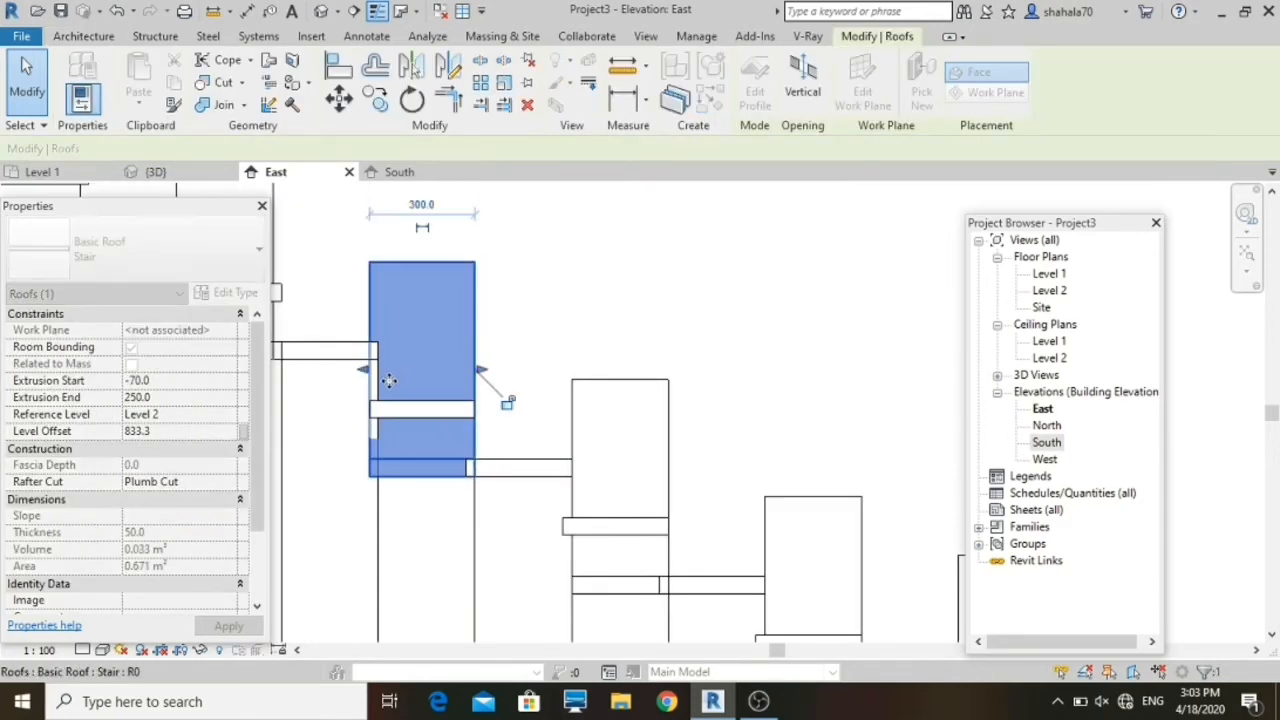
{"action": "left_click_drag", "start_coordinate": [370, 370], "coordinate": [379, 372]}
{"action": "left_click", "coordinate": [300, 322]}
Step: Fit the side edges of the roof panel just below the topmost one to its risers
{"action": "scroll", "coordinate": [296, 322], "scroll_direction": "down", "scroll_amount": 3}
{"action": "scroll", "coordinate": [430, 320], "scroll_direction": "down", "scroll_amount": 2}
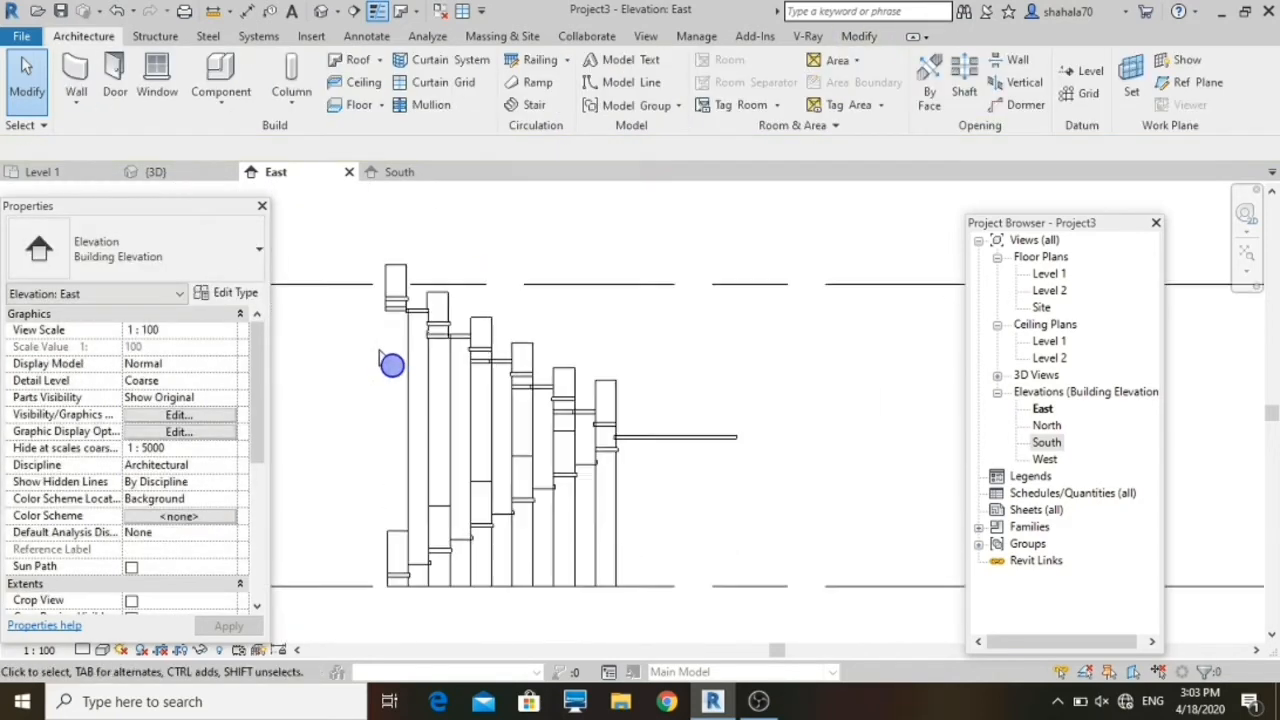
{"action": "scroll", "coordinate": [425, 304], "scroll_direction": "up", "scroll_amount": 3}
{"action": "left_click", "coordinate": [466, 288]}
{"action": "left_click_drag", "start_coordinate": [501, 331], "coordinate": [441, 300]}
{"action": "left_click", "coordinate": [431, 350]}
Step: Move the side edges of the topmost roof panel inward and set its width to 275
{"action": "scroll", "coordinate": [440, 342], "scroll_direction": "down", "scroll_amount": 3}
{"action": "scroll", "coordinate": [384, 298], "scroll_direction": "up", "scroll_amount": 3}
{"action": "left_click", "coordinate": [411, 251]}
{"action": "scroll", "coordinate": [434, 282], "scroll_direction": "up", "scroll_amount": 2}
{"action": "left_click_drag", "start_coordinate": [343, 298], "coordinate": [363, 316]}
{"action": "scroll", "coordinate": [354, 316], "scroll_direction": "down", "scroll_amount": 2}
{"action": "left_click", "coordinate": [384, 215]}
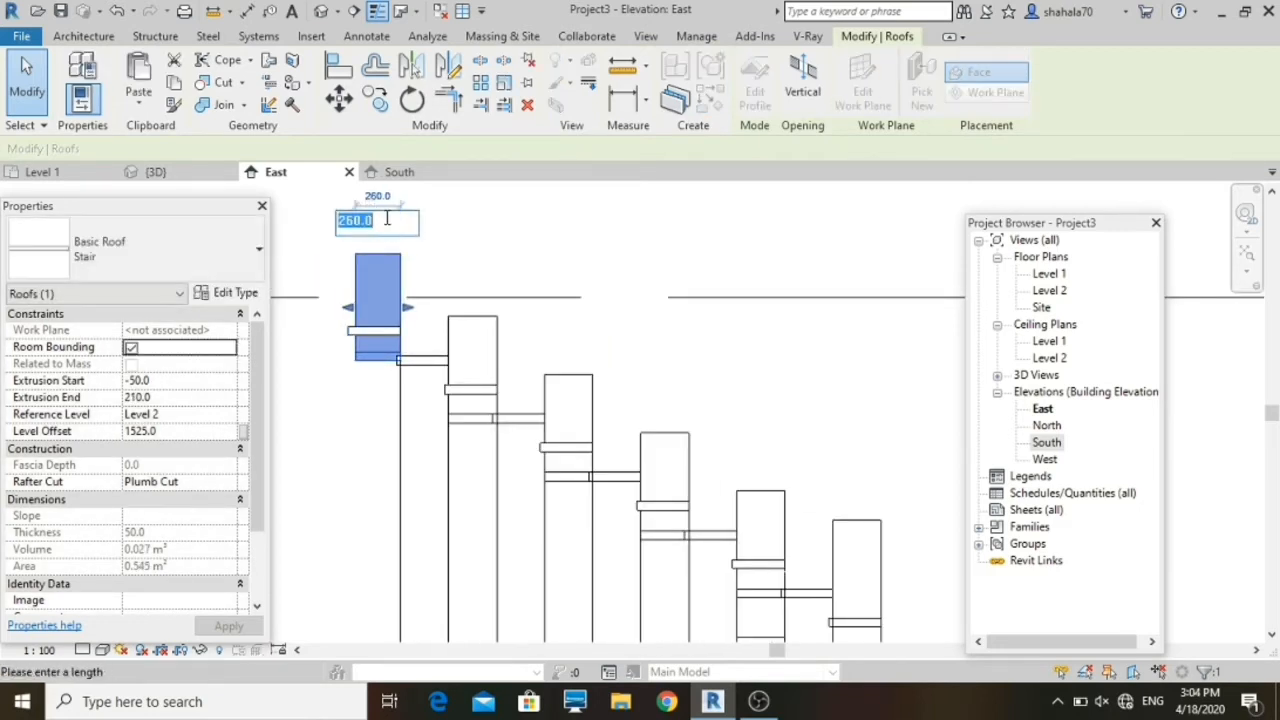
{"action": "key", "text": "Return"}
{"action": "scroll", "coordinate": [408, 314], "scroll_direction": "up", "scroll_amount": 2}
{"action": "scroll", "coordinate": [363, 329], "scroll_direction": "down", "scroll_amount": 3}
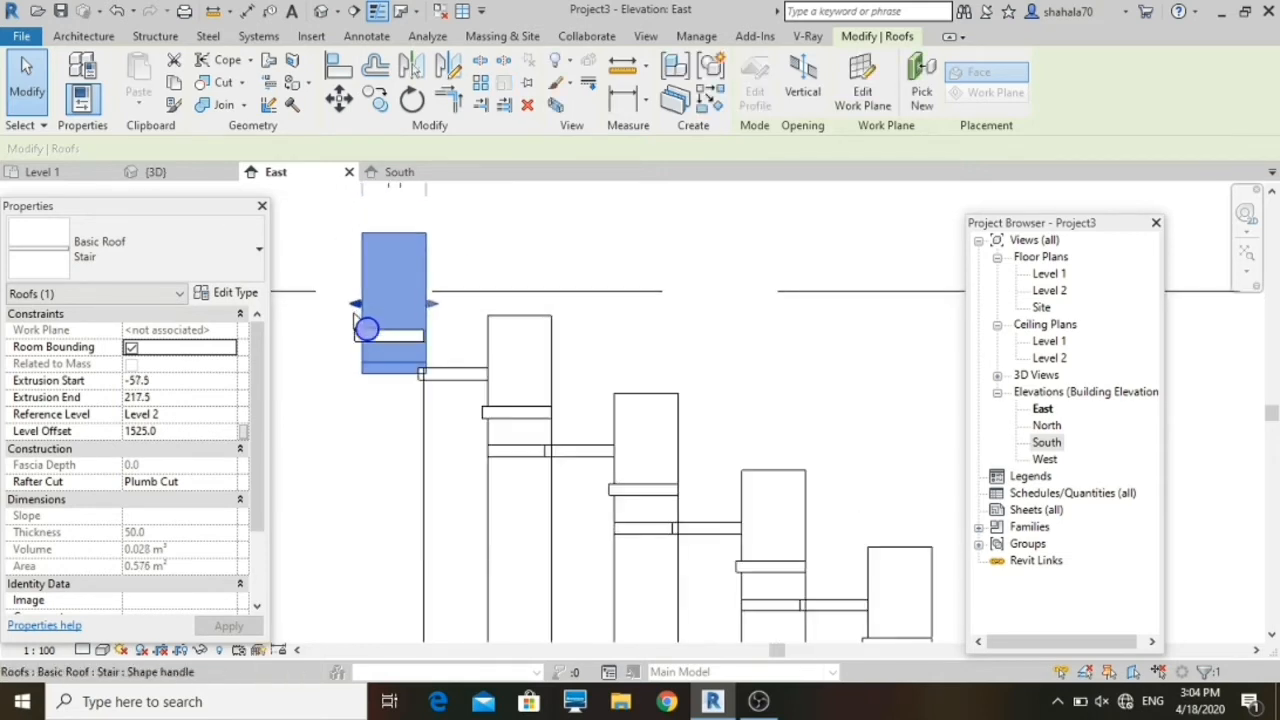
Step: Stretch the topmost roof panel's side edges to the tread ends so its extrusion runs from -50 to 250
{"action": "left_click_drag", "start_coordinate": [367, 320], "coordinate": [358, 307]}
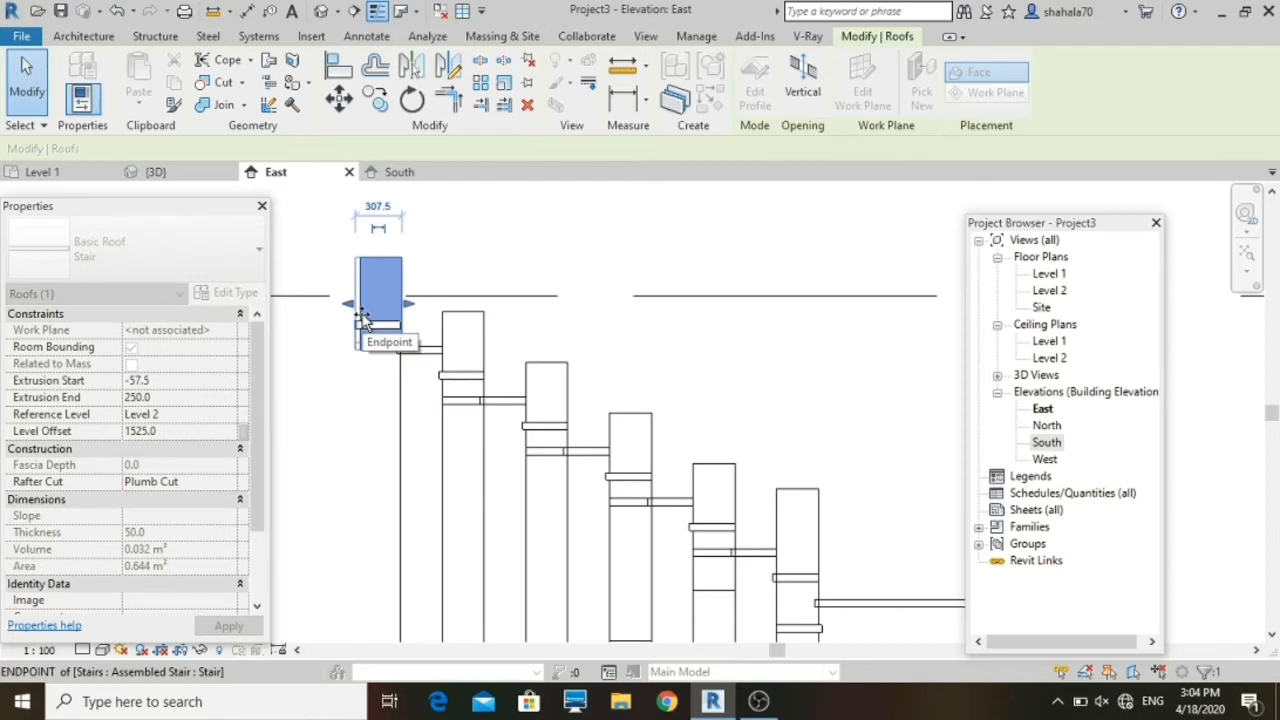
{"action": "scroll", "coordinate": [414, 312], "scroll_direction": "up", "scroll_amount": 1}
{"action": "left_click_drag", "start_coordinate": [361, 316], "coordinate": [398, 305]}
{"action": "scroll", "coordinate": [371, 323], "scroll_direction": "up", "scroll_amount": 2}
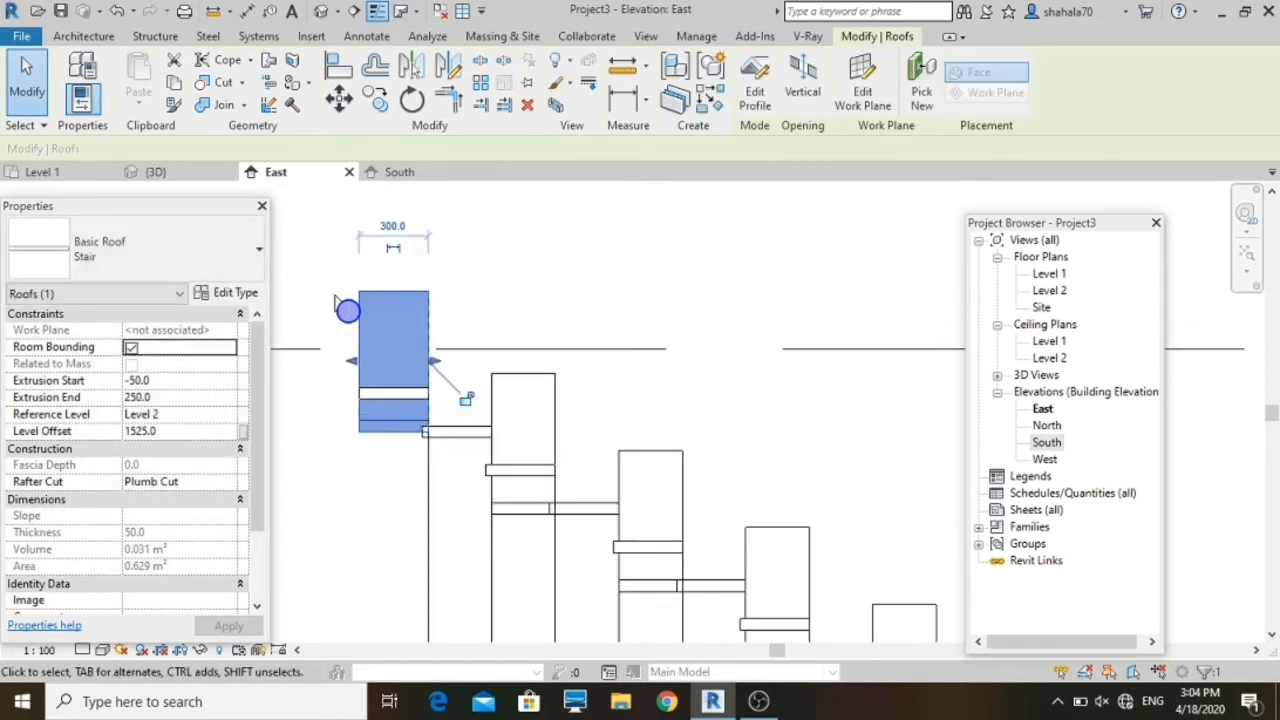
{"action": "left_click_drag", "start_coordinate": [357, 362], "coordinate": [334, 337]}
Step: Extend the topmost roof panel's outer edge past the tread to an extrusion end of 310
{"action": "left_click", "coordinate": [152, 397]}
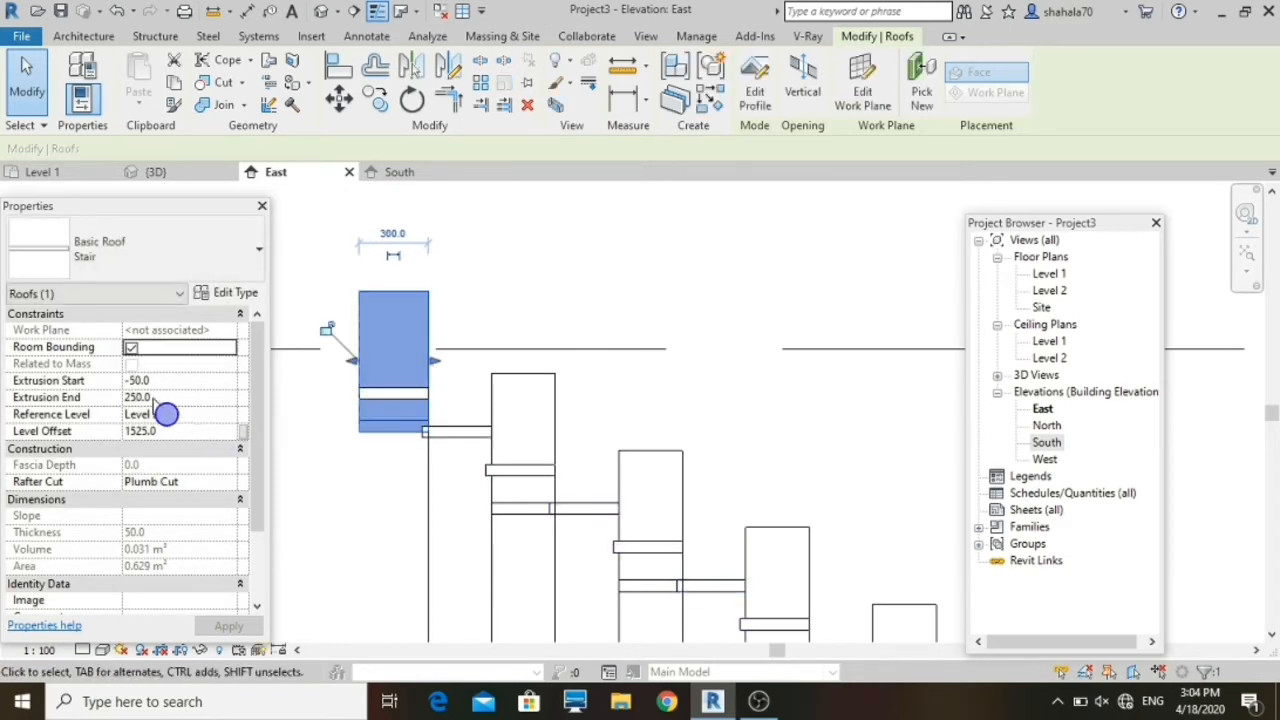
{"action": "left_click", "coordinate": [165, 397]}
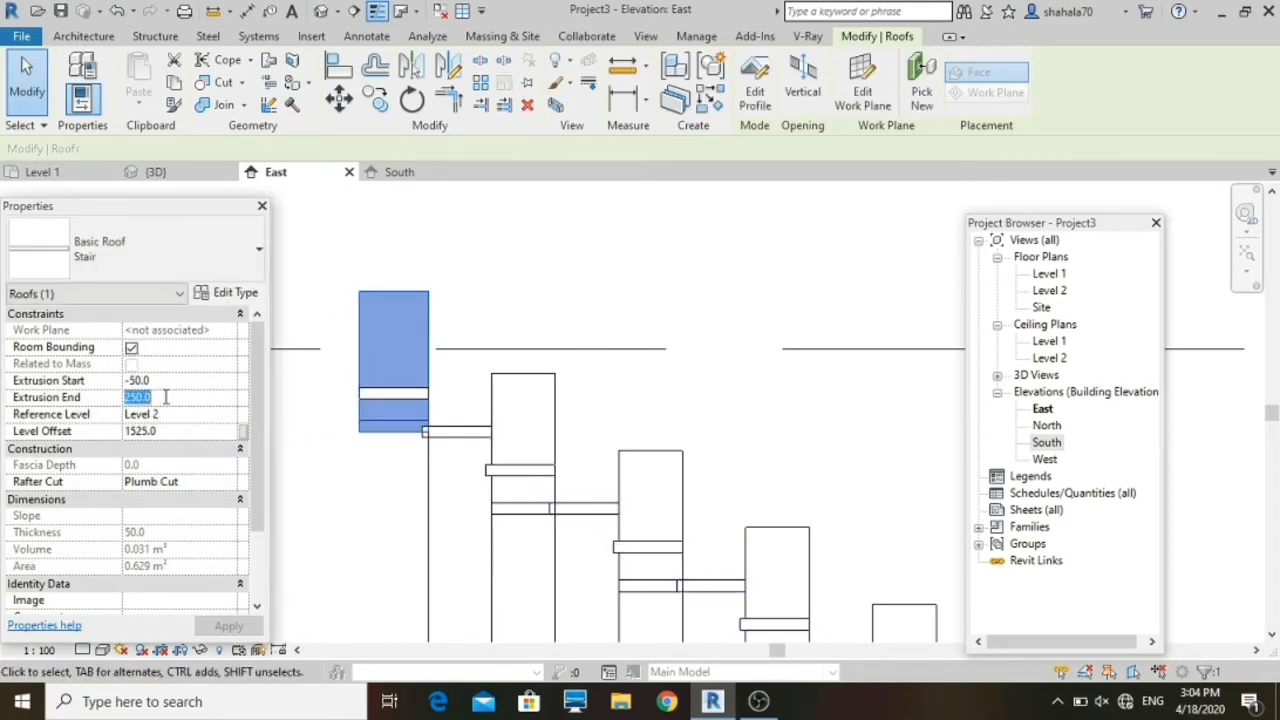
{"action": "left_click", "coordinate": [320, 388]}
{"action": "left_click", "coordinate": [426, 298]}
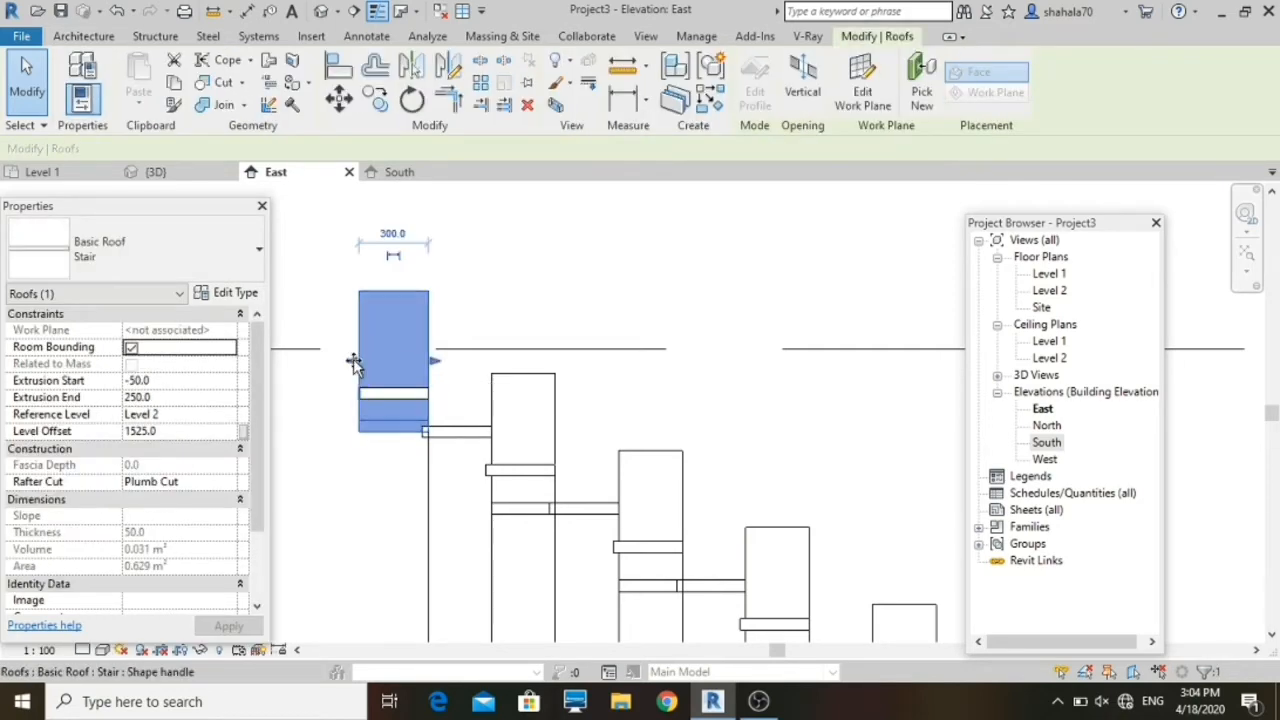
{"action": "mouse_move", "coordinate": [354, 364]}
{"action": "left_mouse_down"}
{"action": "mouse_move", "coordinate": [368, 372]}
{"action": "mouse_move", "coordinate": [345, 366]}
{"action": "left_mouse_up"}
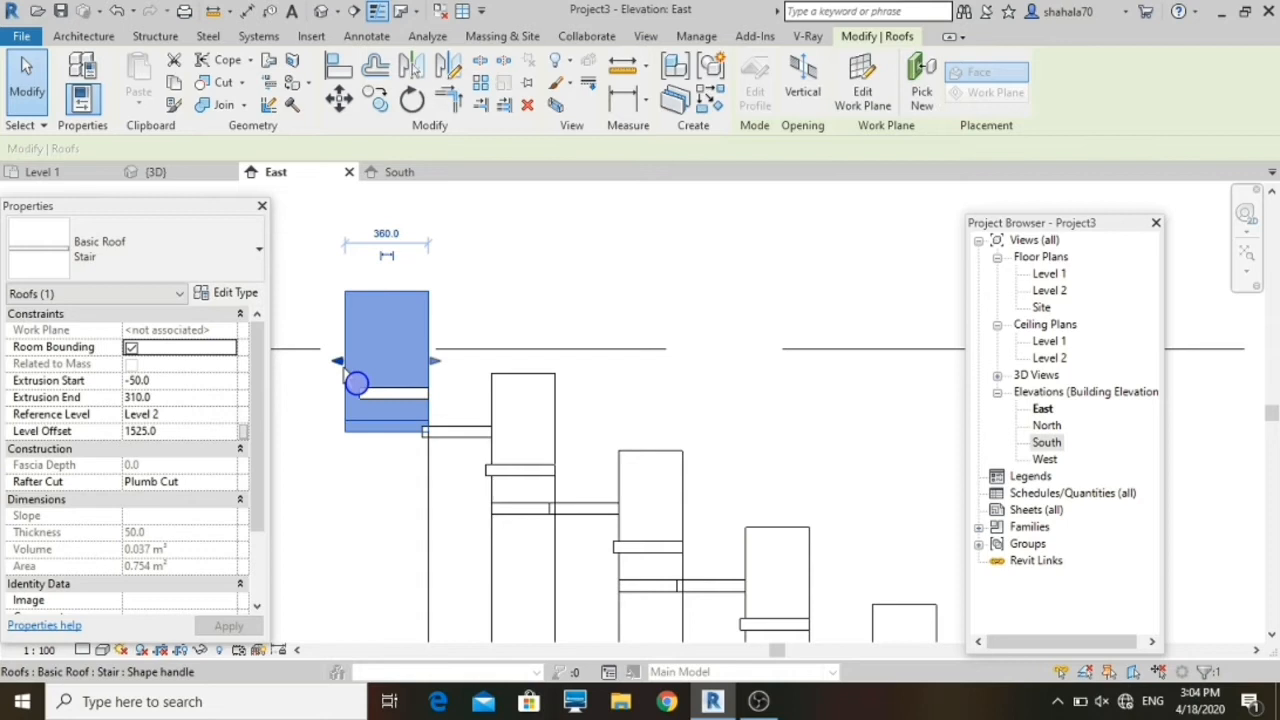
Step: Set the topmost roof panel's extrusion end to 225
{"action": "left_click", "coordinate": [204, 397]}
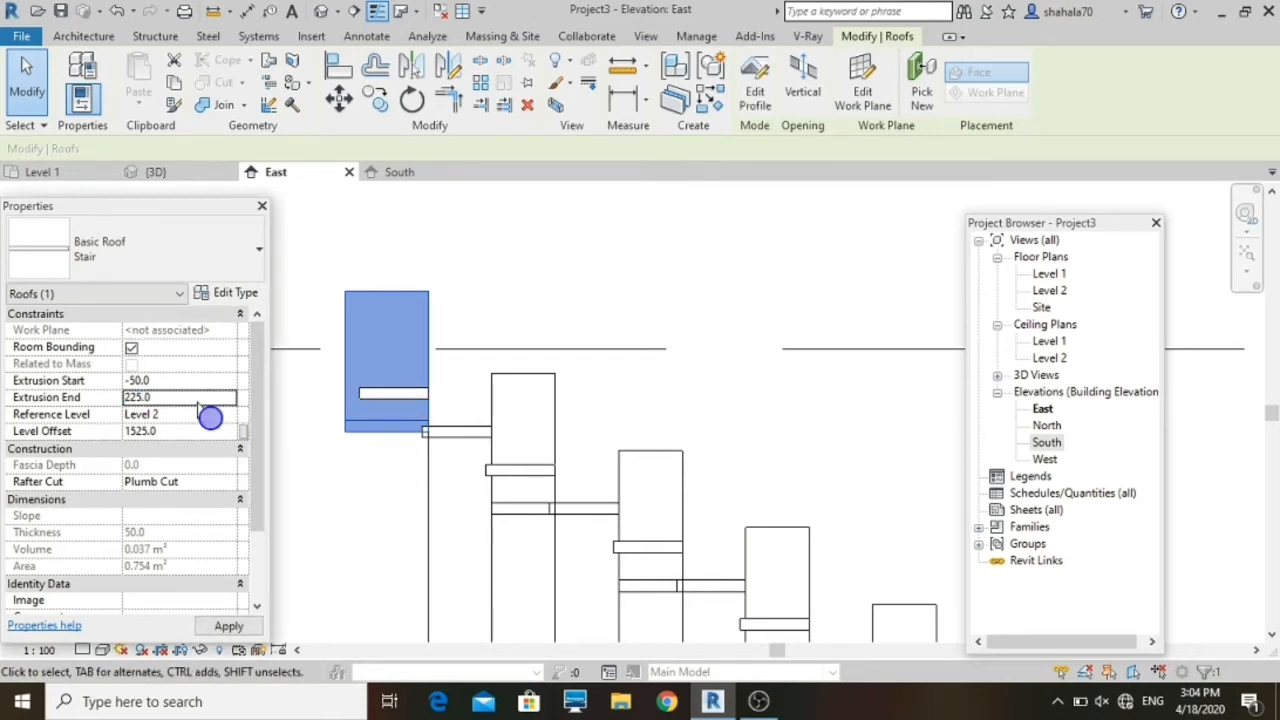
{"action": "left_click", "coordinate": [489, 306]}
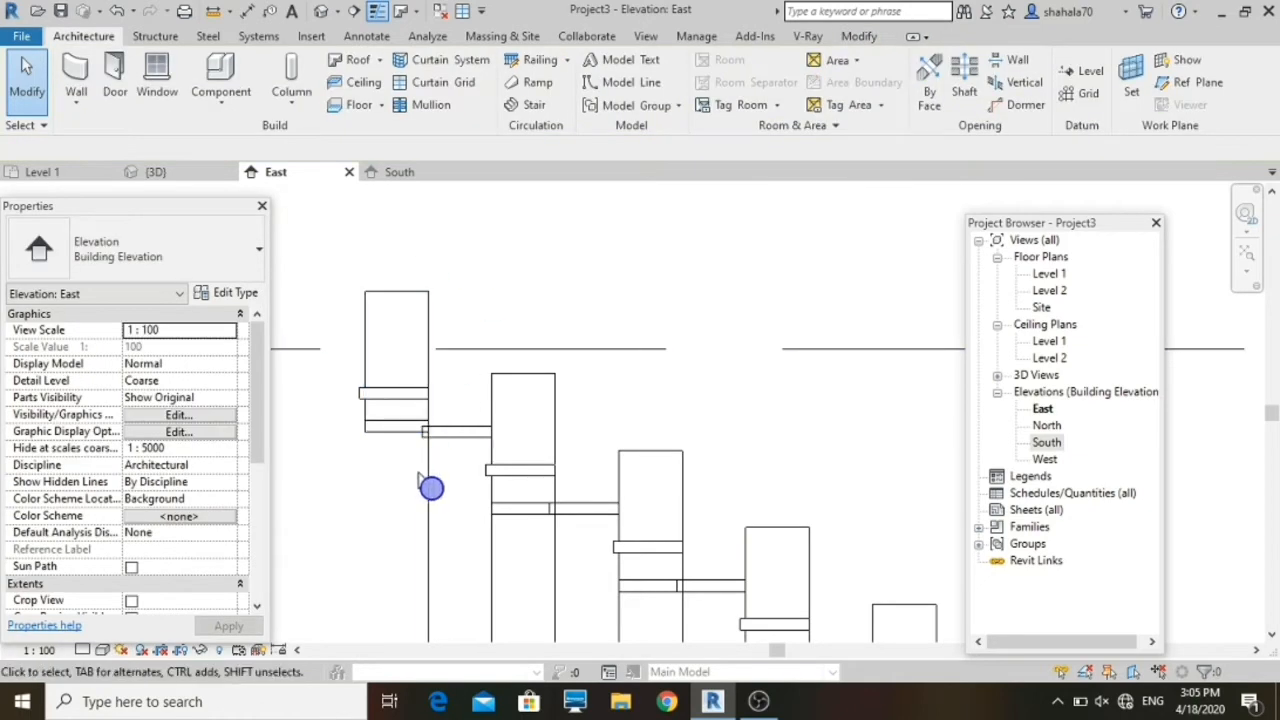
{"action": "scroll", "coordinate": [495, 370], "scroll_direction": "down", "scroll_amount": 2}
{"action": "scroll", "coordinate": [495, 370], "scroll_direction": "down", "scroll_amount": 2}
Step: In the South elevation, nudge the topmost roof panel upward to the level of the top tread
{"action": "left_click", "coordinate": [405, 174]}
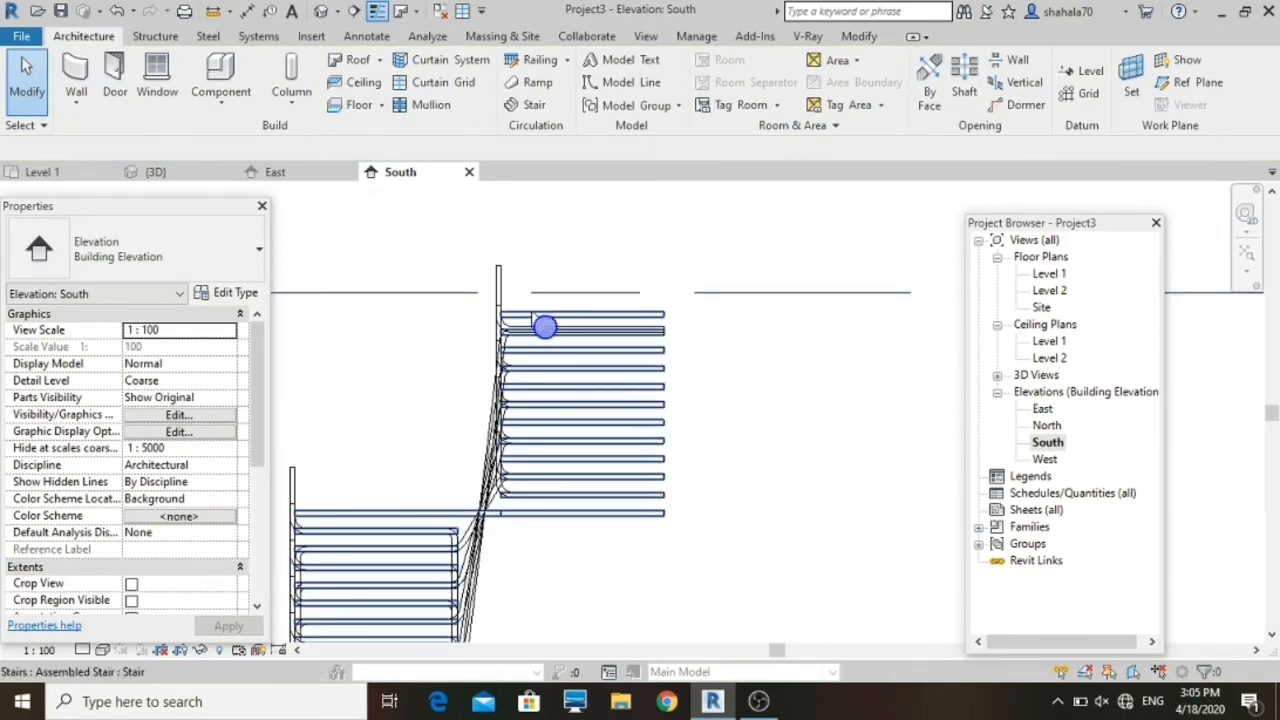
{"action": "scroll", "coordinate": [572, 330], "scroll_direction": "up", "scroll_amount": 4}
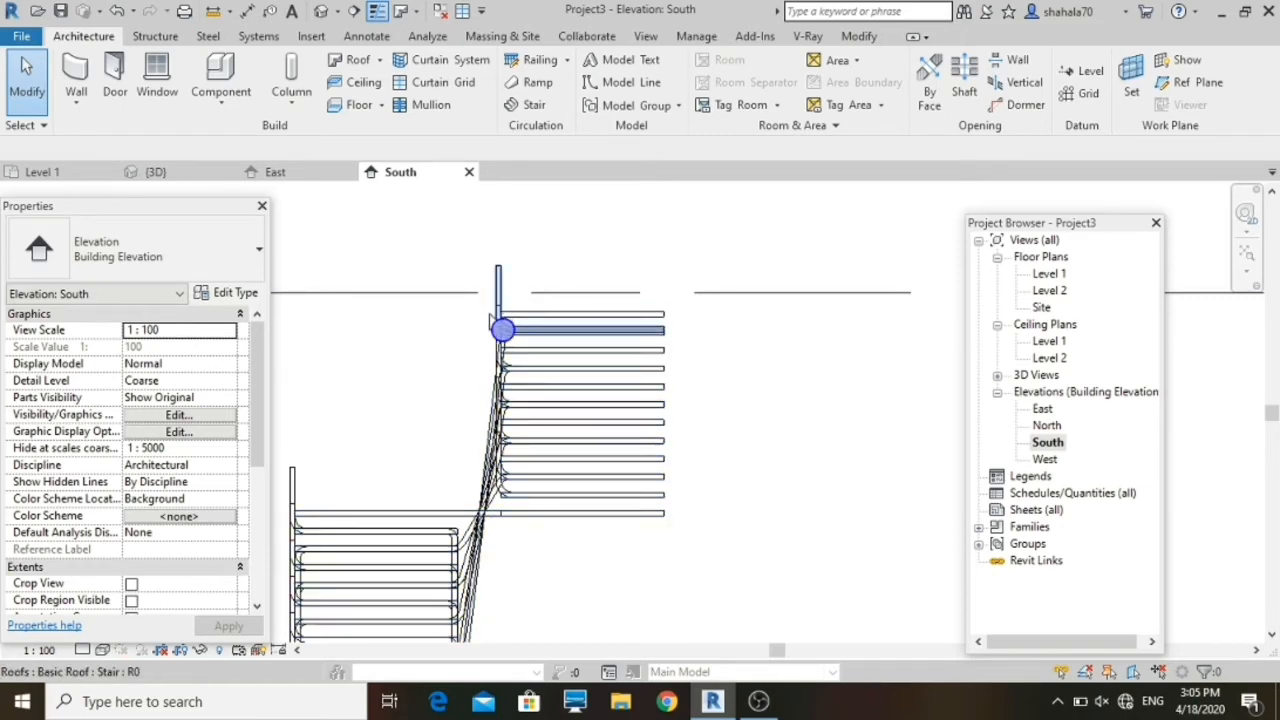
{"action": "scroll", "coordinate": [532, 305], "scroll_direction": "up", "scroll_amount": 1}
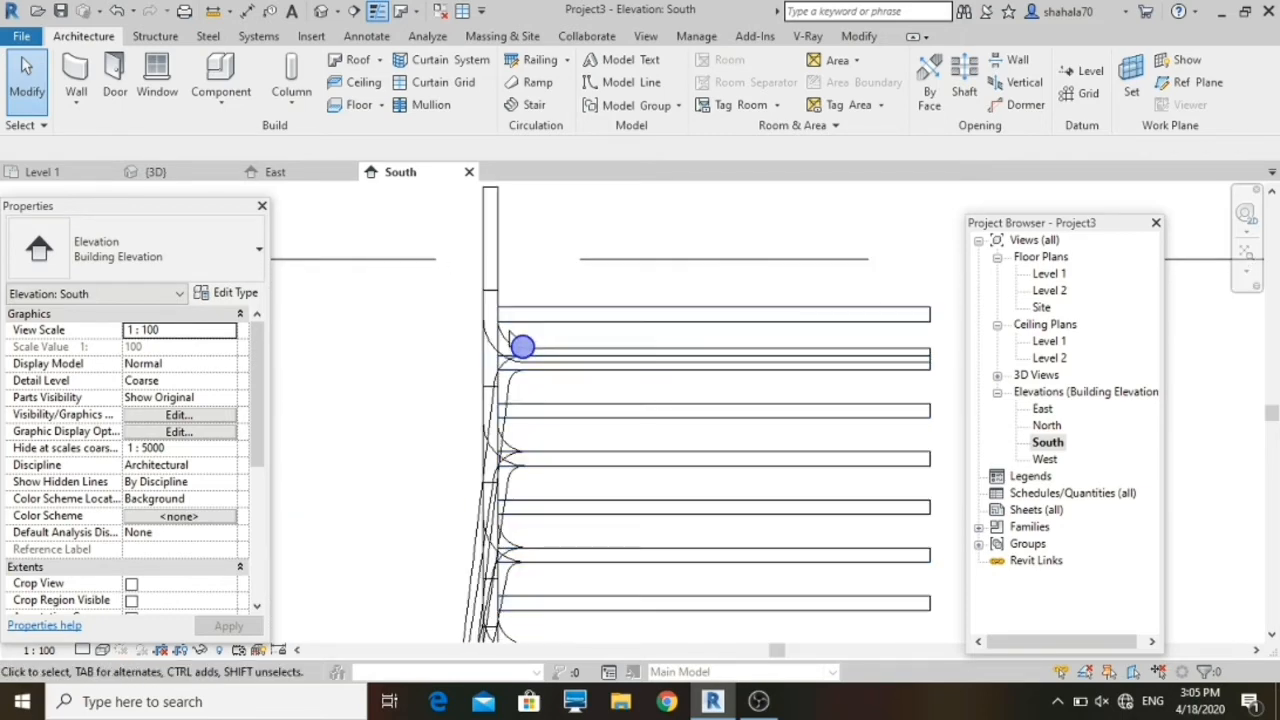
{"action": "left_click", "coordinate": [519, 352]}
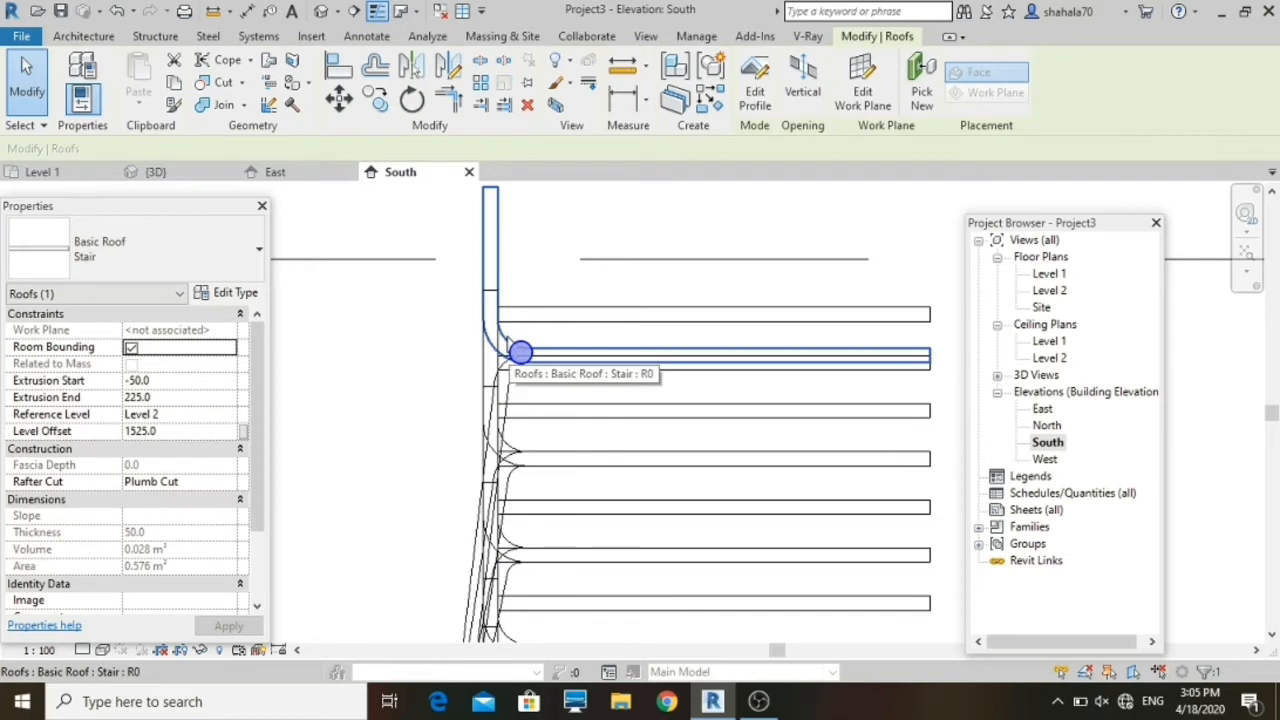
{"action": "key", "text": "Up"}
{"action": "key", "text": "Up"}
{"action": "key", "text": "Up"}
{"action": "key", "text": "Up"}
{"action": "key", "text": "Up"}
{"action": "key", "text": "Up"}
{"action": "key", "text": "Up"}
{"action": "key", "text": "Up"}
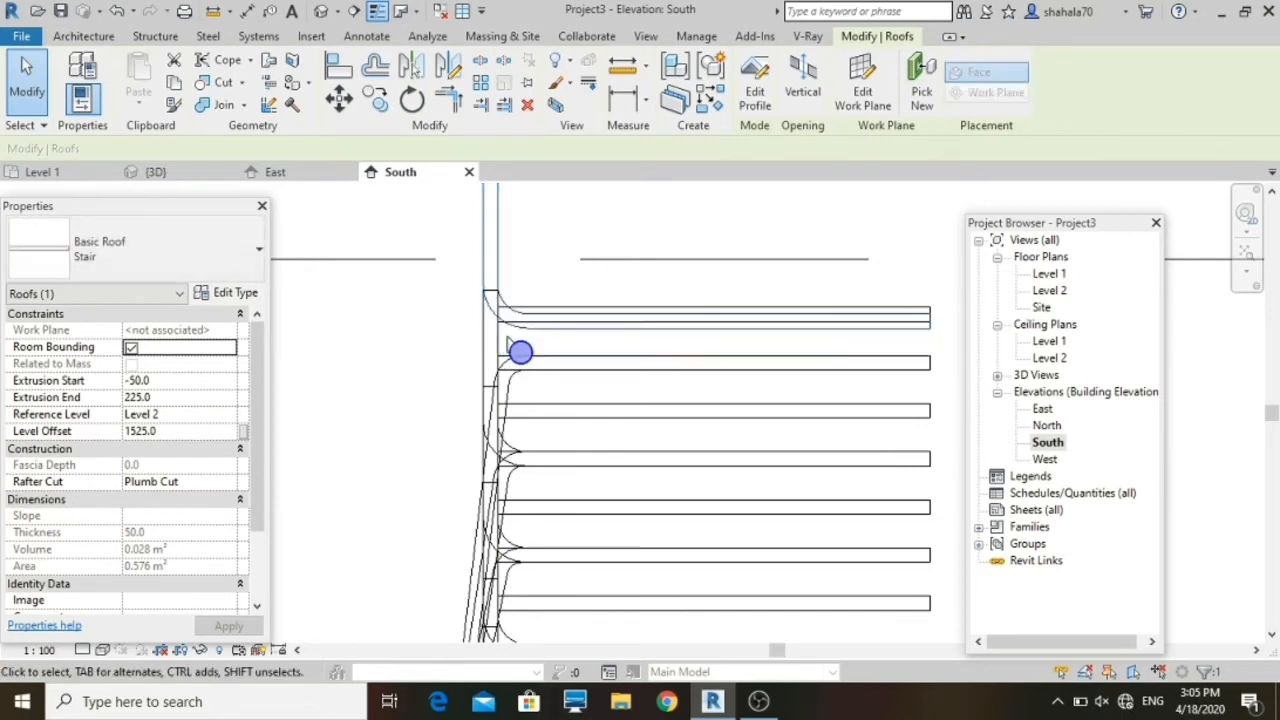
Step: Fine-align the raised roof panel's horizontal part with the top tread's edges
{"action": "scroll", "coordinate": [643, 287], "scroll_direction": "up", "scroll_amount": 2}
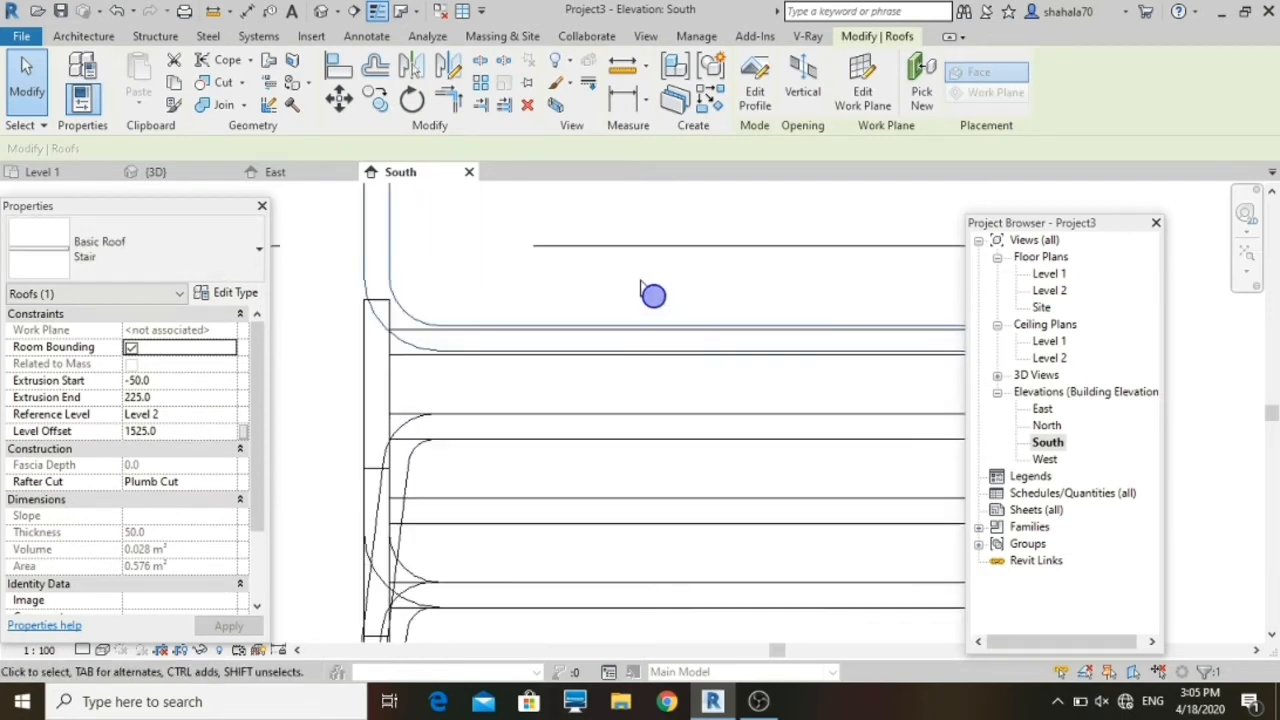
{"action": "left_click", "coordinate": [630, 318]}
{"action": "scroll", "coordinate": [610, 325], "scroll_direction": "up", "scroll_amount": 2}
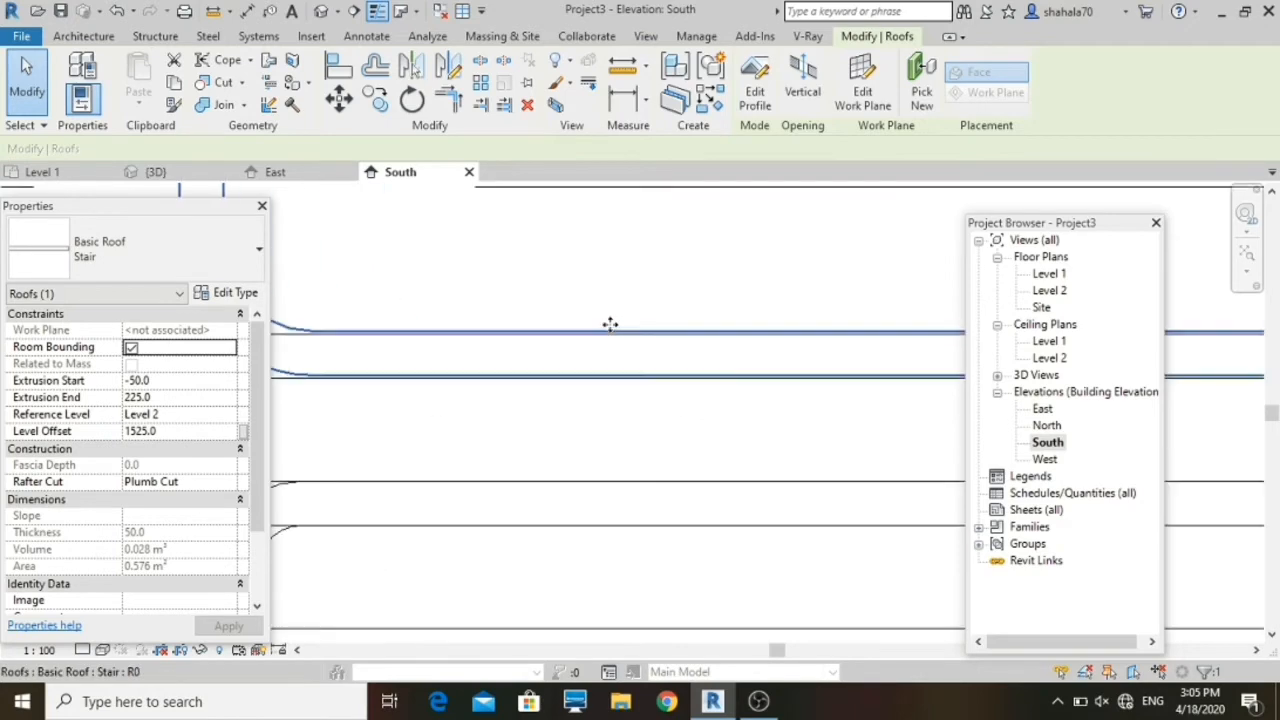
{"action": "left_click_drag", "start_coordinate": [606, 330], "coordinate": [560, 400]}
{"action": "scroll", "coordinate": [560, 400], "scroll_direction": "down", "scroll_amount": 5}
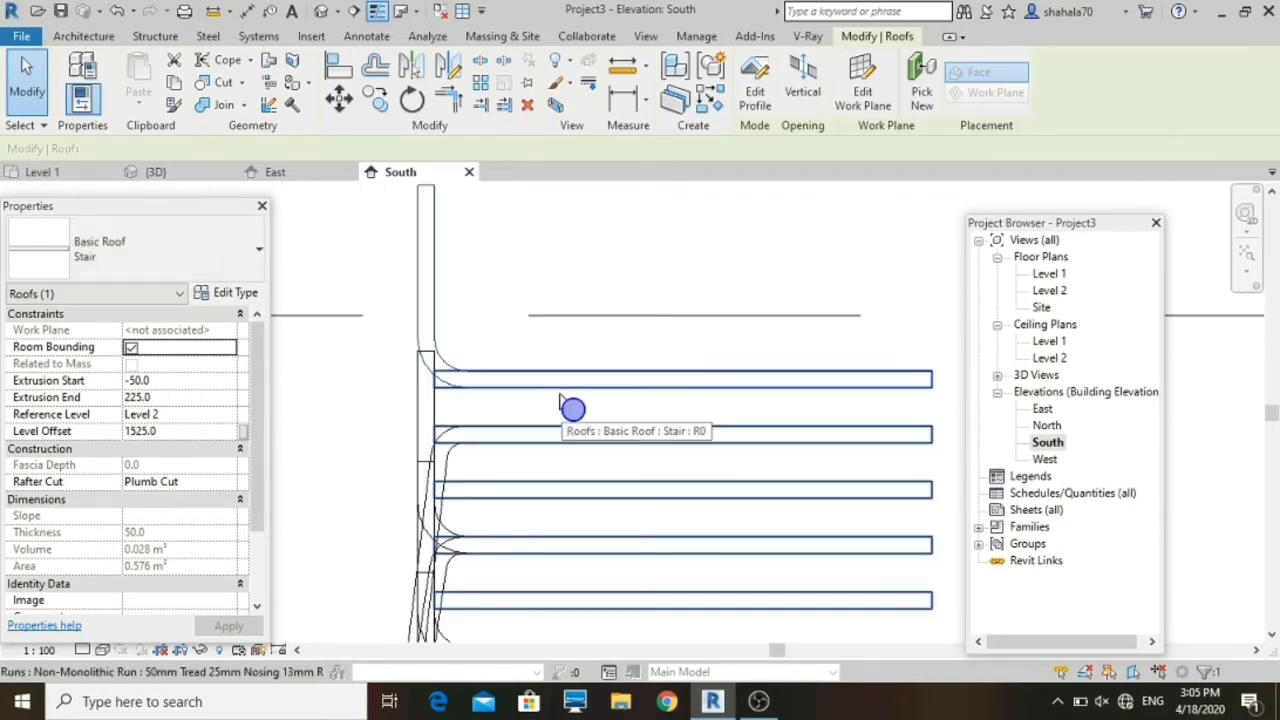
{"action": "key", "text": "Escape"}
{"action": "scroll", "coordinate": [610, 470], "scroll_direction": "down", "scroll_amount": 2}
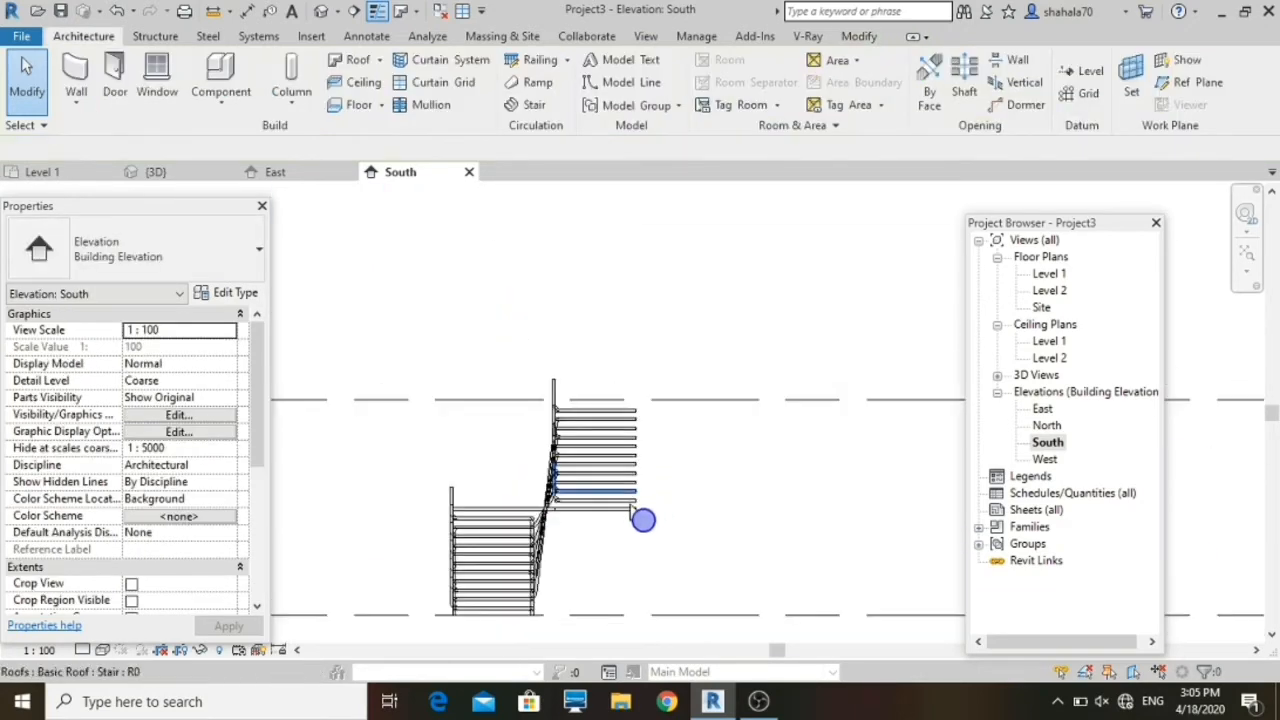
Step: Duplicate the roof type as Stair 2 for the six long panels crossing between the lower and upper flights
{"action": "scroll", "coordinate": [540, 588], "scroll_direction": "up", "scroll_amount": 2}
{"action": "scroll", "coordinate": [568, 594], "scroll_direction": "up", "scroll_amount": 2}
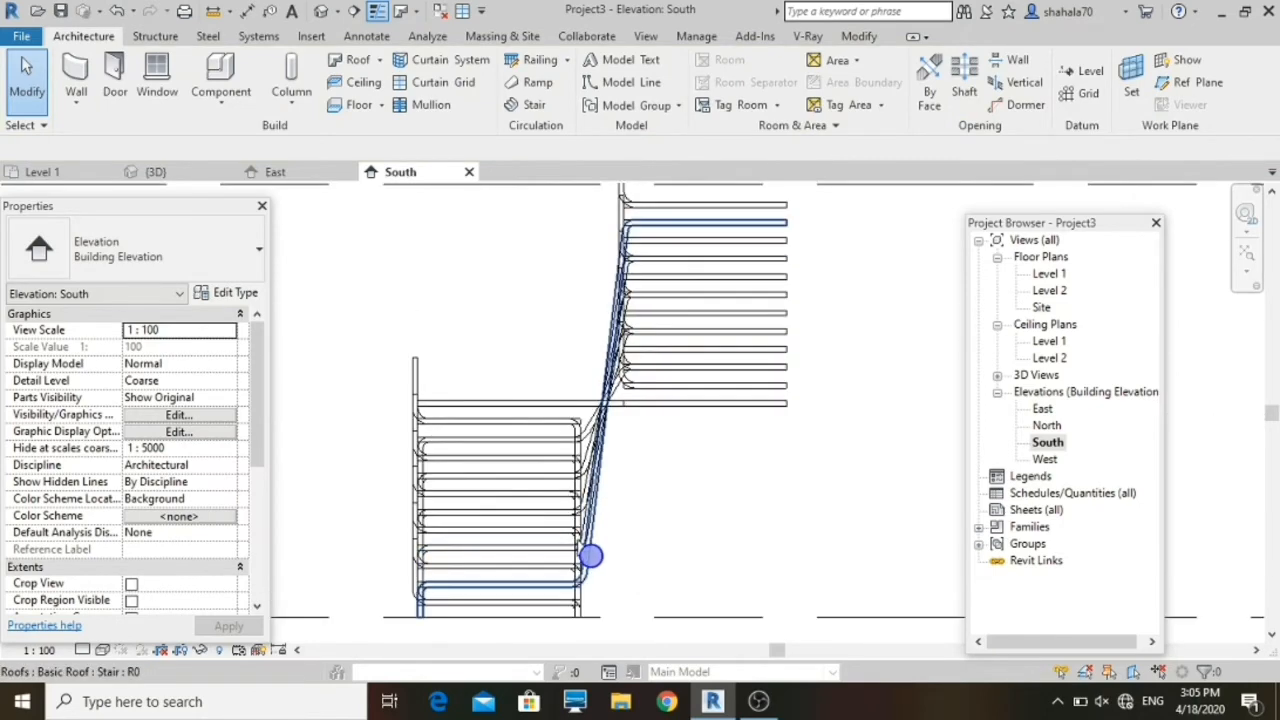
{"action": "left_click", "coordinate": [598, 574]}
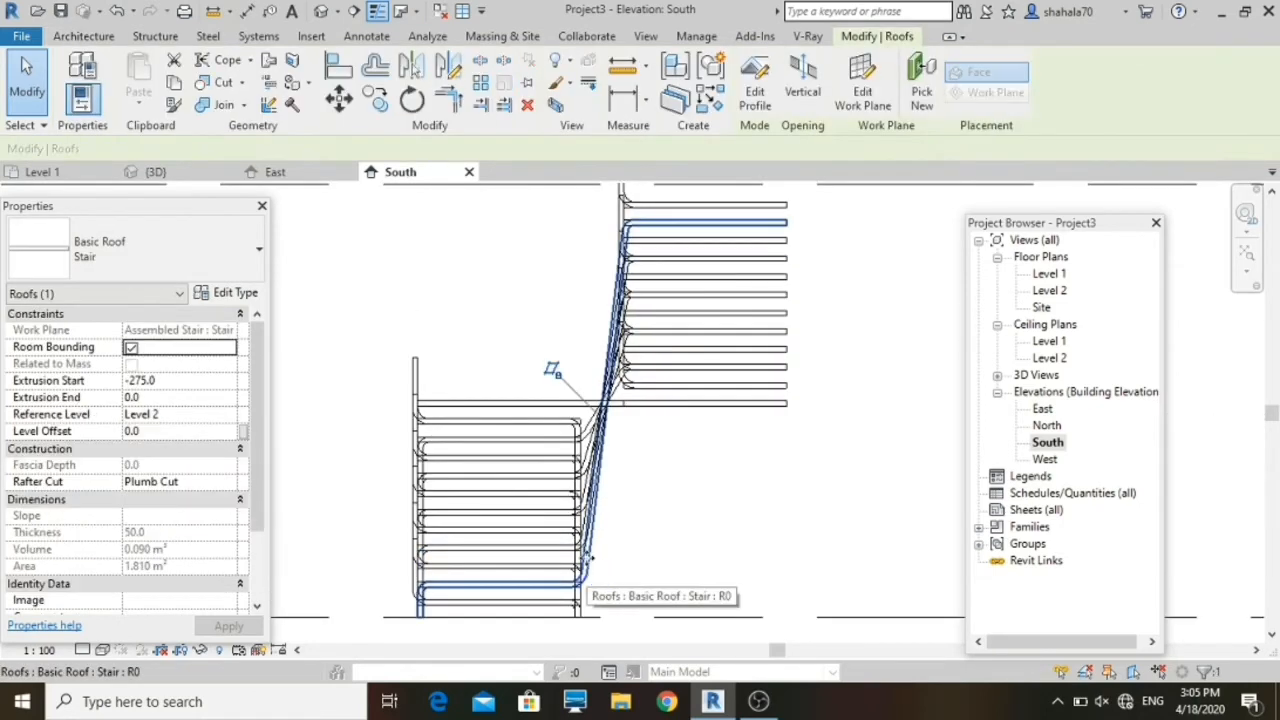
{"action": "left_click", "coordinate": [452, 541], "text": "ctrl"}
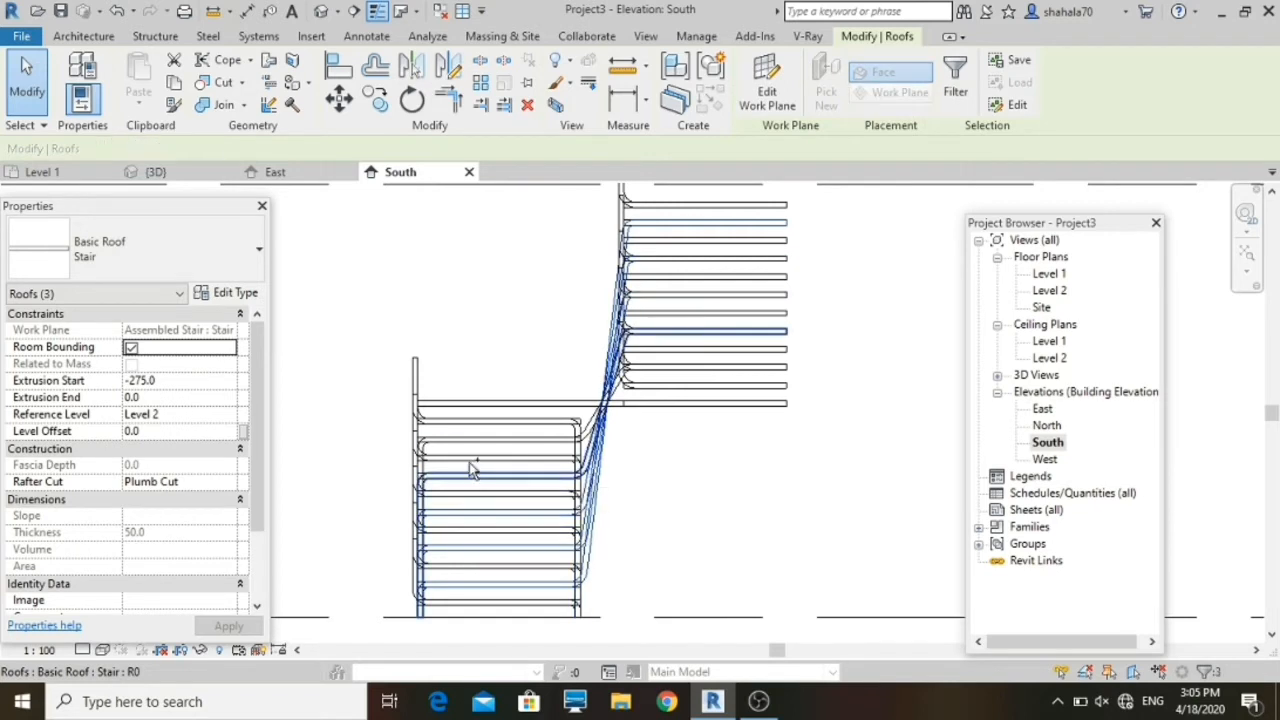
{"action": "left_click", "coordinate": [471, 430], "text": "ctrl"}
{"action": "left_click", "coordinate": [472, 411], "text": "ctrl"}
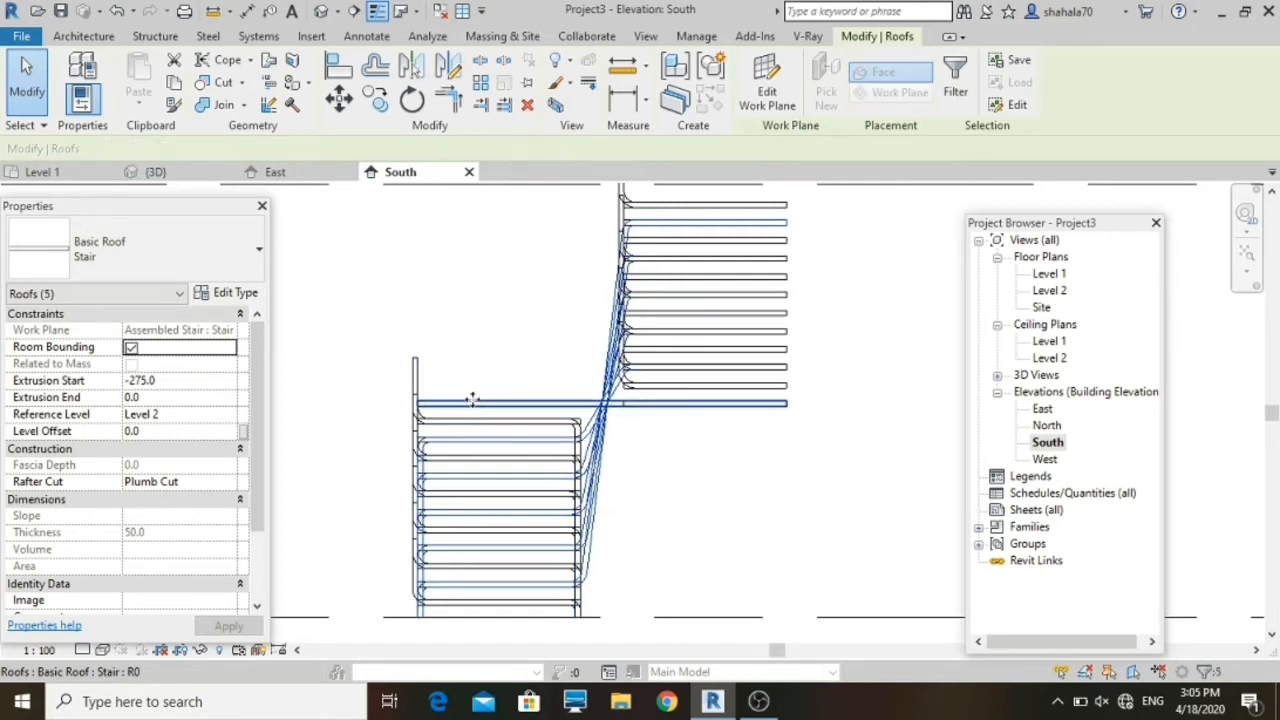
{"action": "left_click", "coordinate": [472, 401], "text": "ctrl"}
{"action": "left_click", "coordinate": [206, 294]}
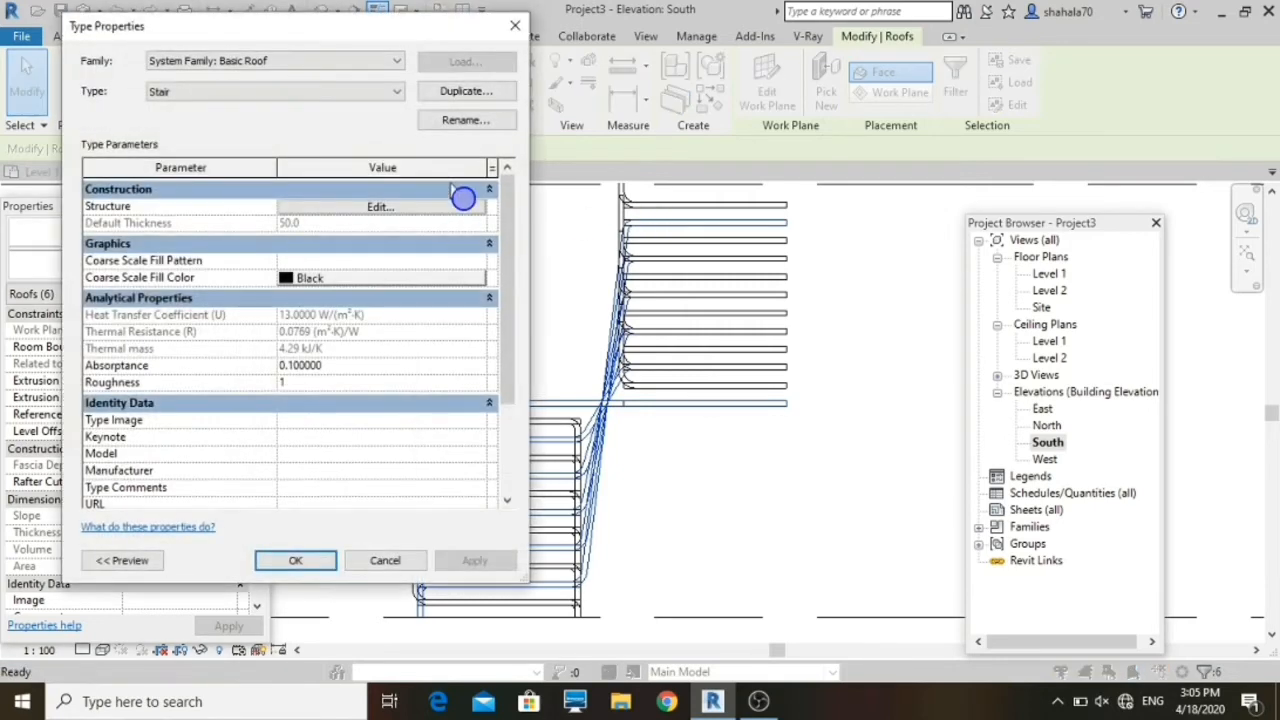
{"action": "left_click", "coordinate": [470, 92]}
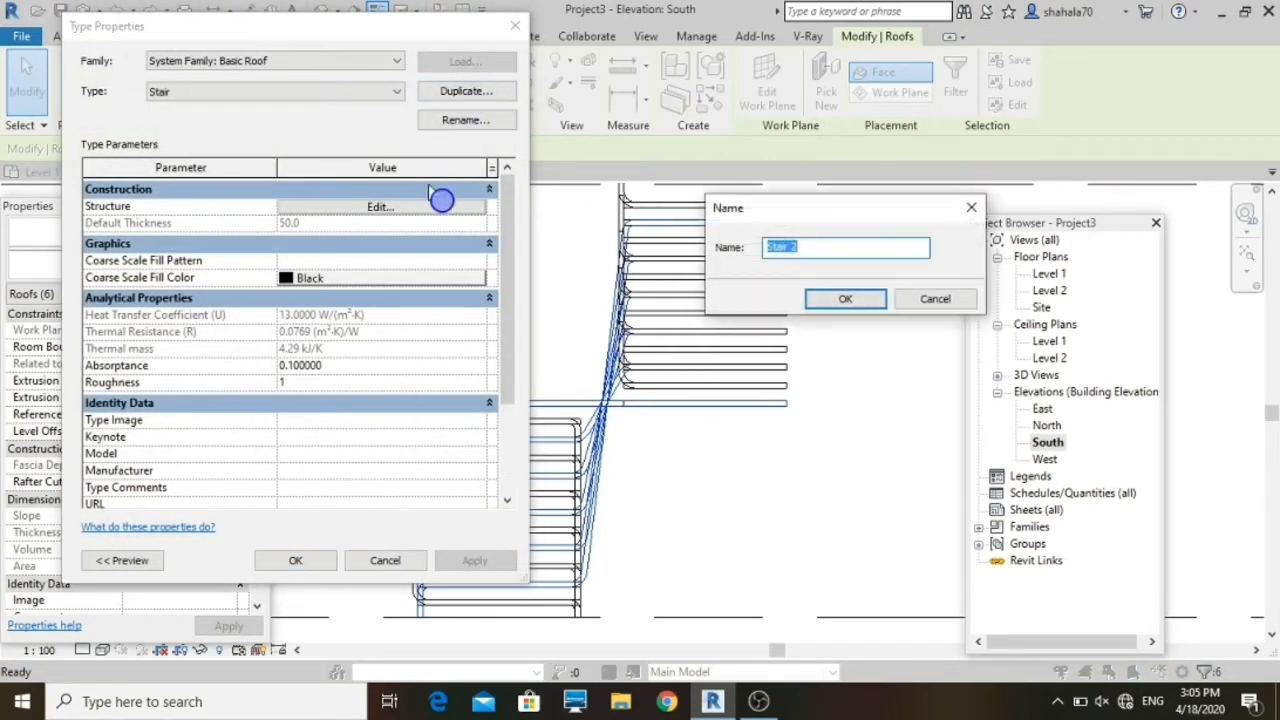
{"action": "left_click", "coordinate": [830, 304]}
Step: Open the material choices for Stair 2's structure layer and browse the Wood category of the AEC Materials library
{"action": "left_click", "coordinate": [392, 210]}
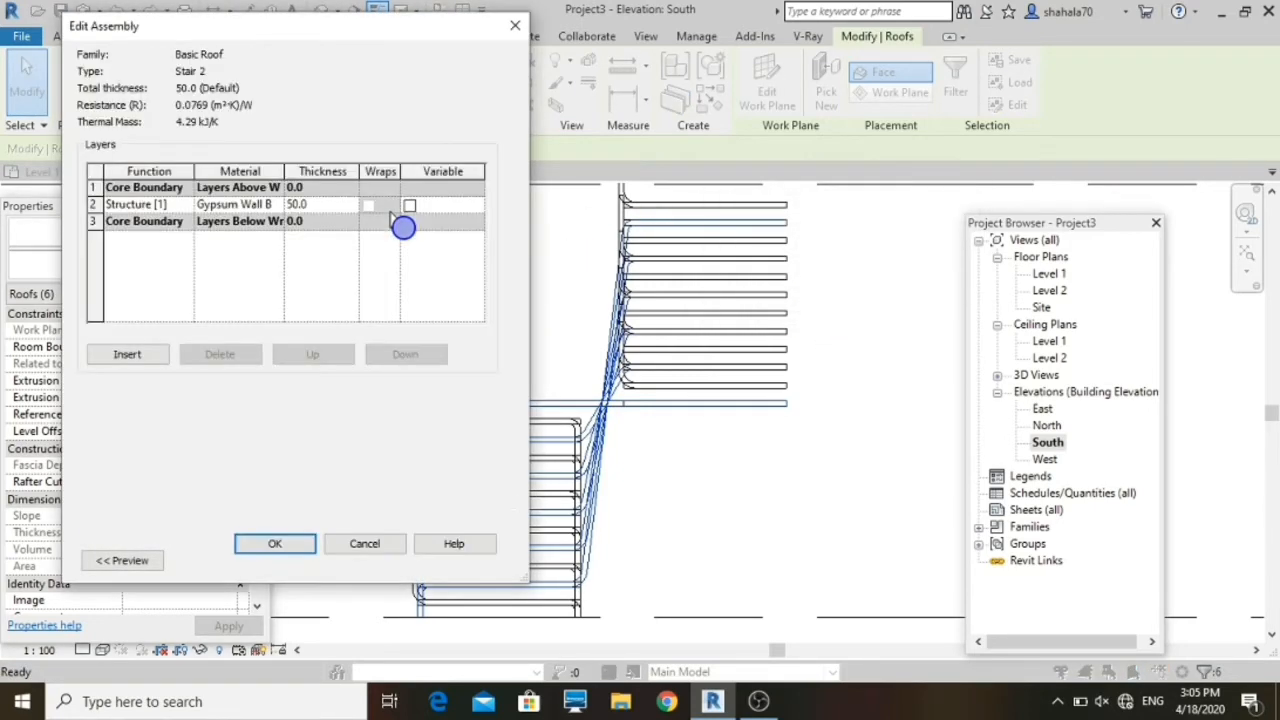
{"action": "left_click", "coordinate": [276, 204]}
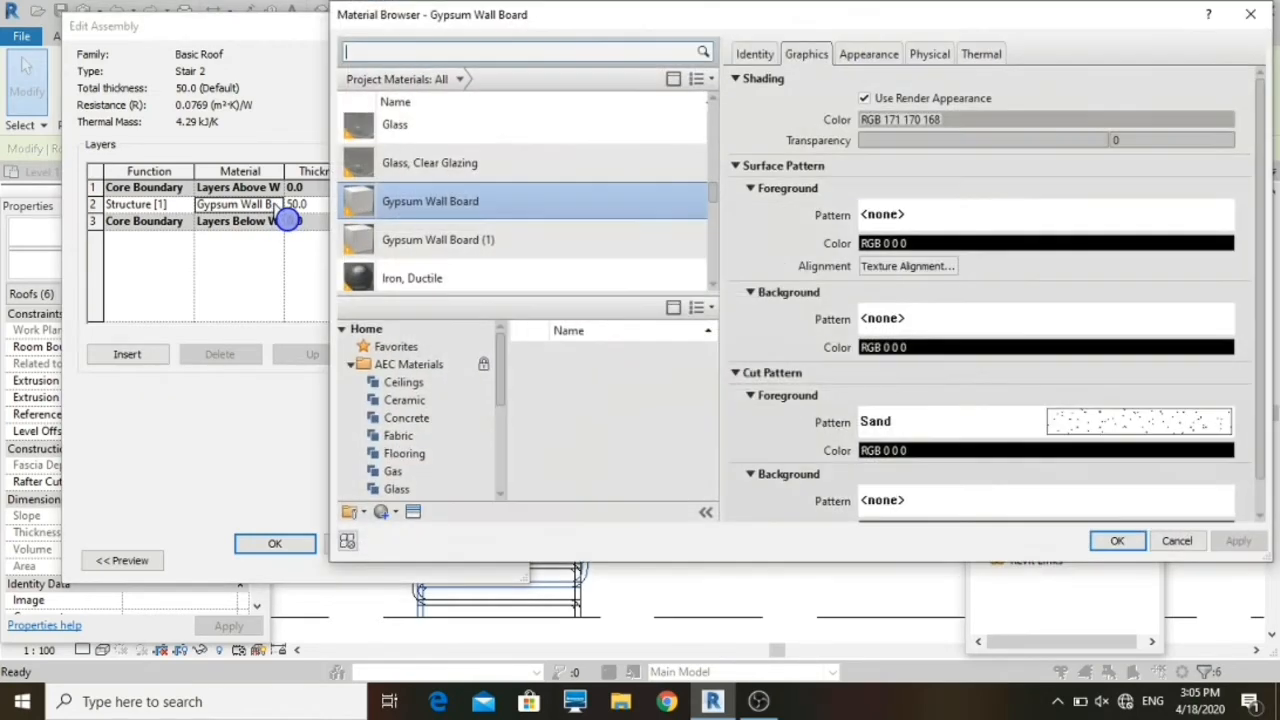
{"action": "scroll", "coordinate": [408, 490], "scroll_direction": "down", "scroll_amount": 4}
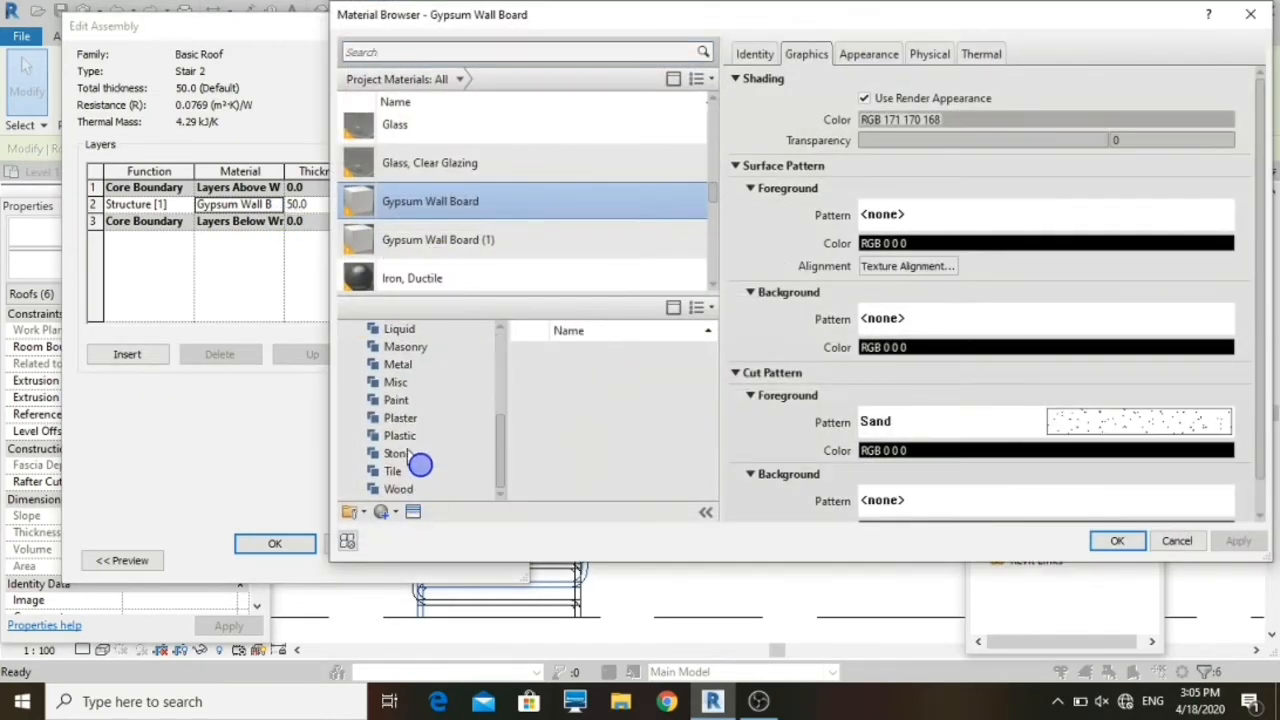
{"action": "left_click", "coordinate": [399, 489]}
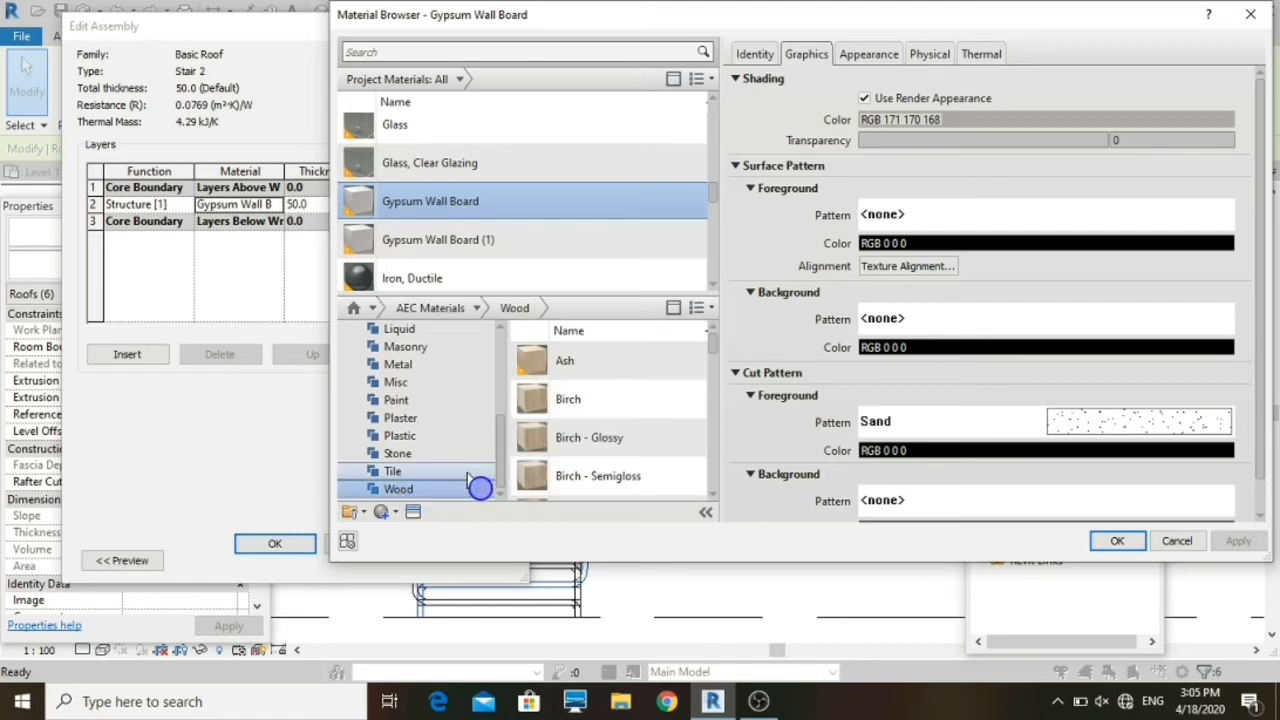
{"action": "scroll", "coordinate": [632, 459], "scroll_direction": "down", "scroll_amount": 5}
{"action": "scroll", "coordinate": [632, 459], "scroll_direction": "down", "scroll_amount": 5}
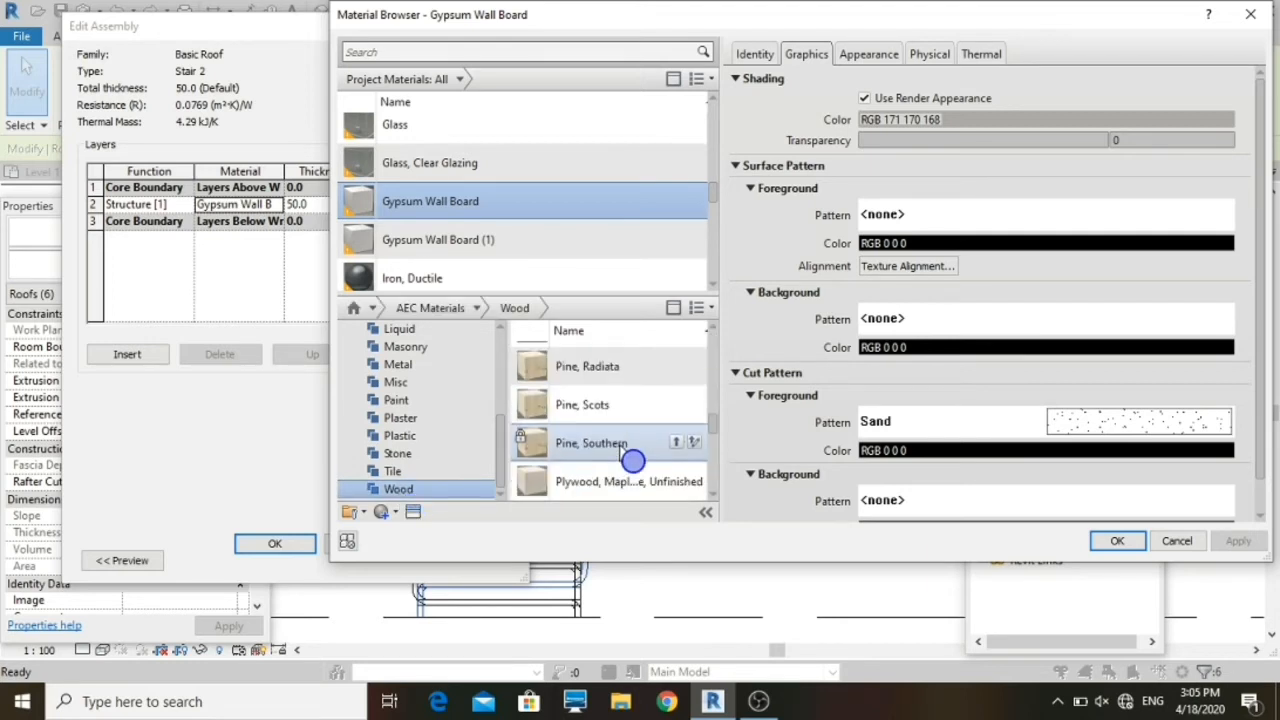
Step: Search for mahogany, assign the Mahogany material to Stair 2's structure layer and apply the new type to the selected panels
{"action": "left_click", "coordinate": [446, 51]}
{"action": "type", "text": "m"}
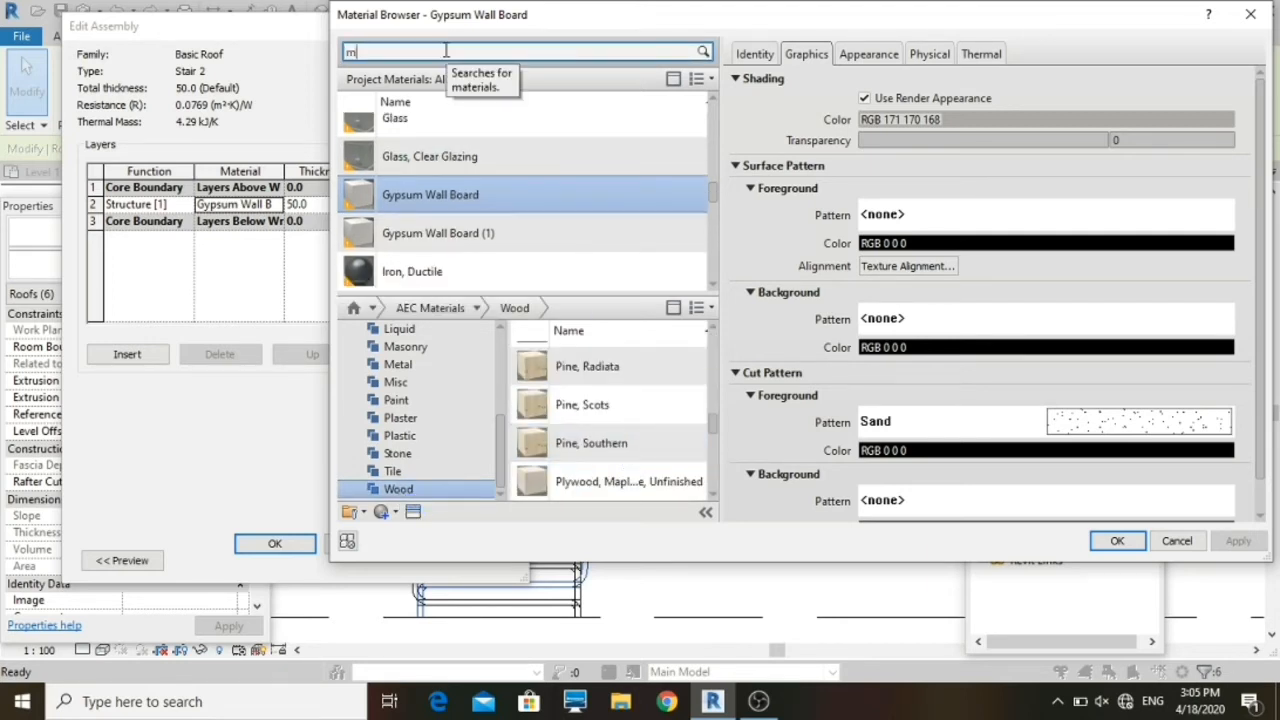
{"action": "type", "text": "ahogany"}
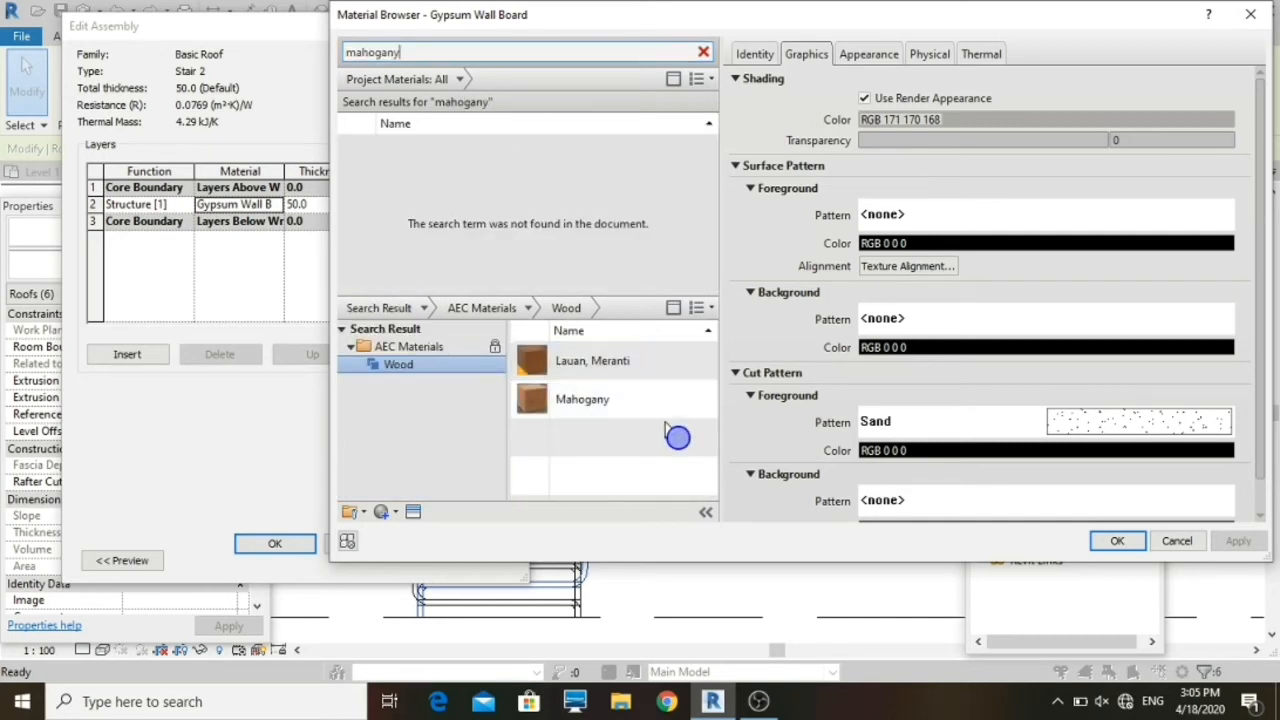
{"action": "left_click", "coordinate": [687, 398]}
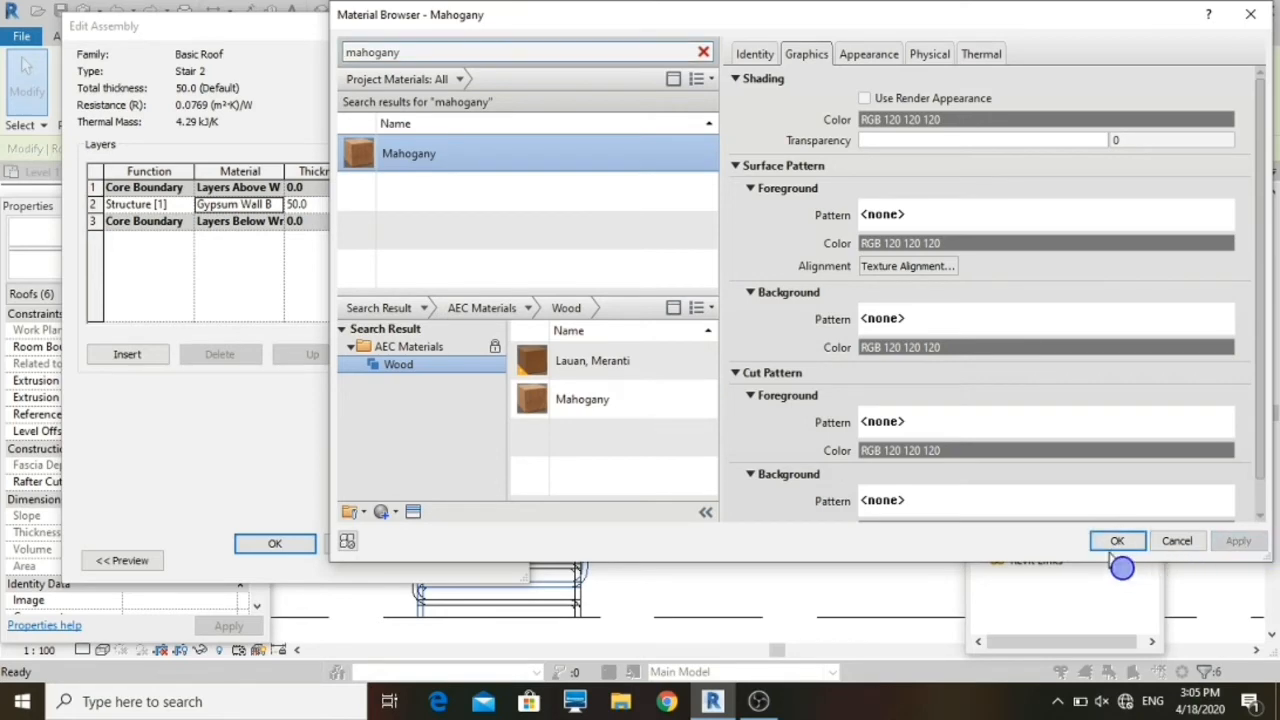
{"action": "left_click", "coordinate": [1114, 543]}
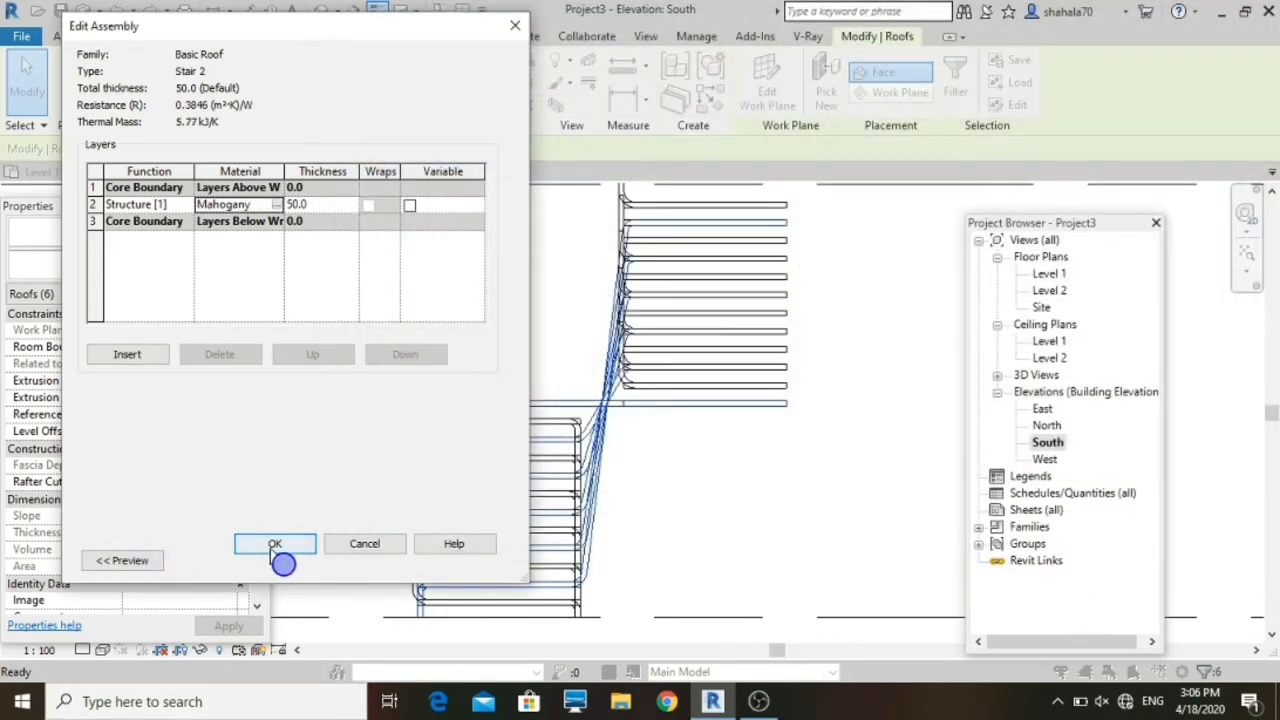
{"action": "left_click", "coordinate": [275, 545]}
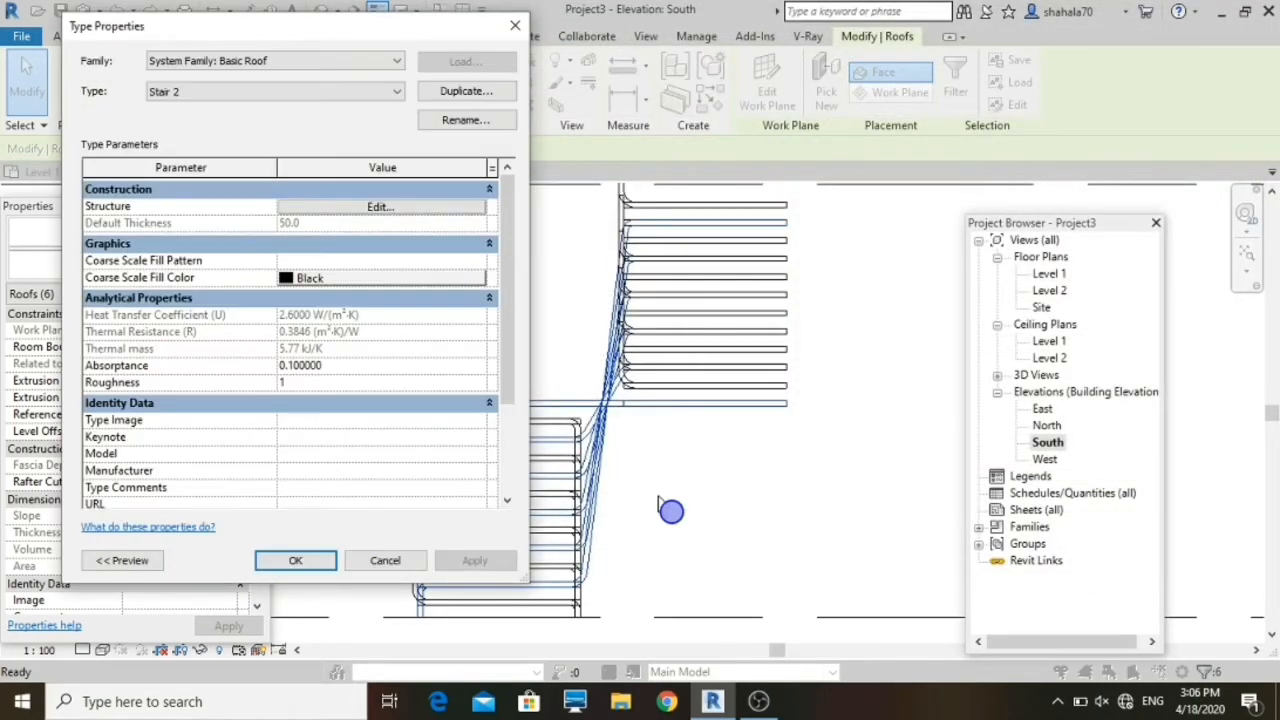
{"action": "left_click", "coordinate": [270, 562]}
{"action": "left_click", "coordinate": [680, 500]}
Step: Examine the panels and treads from the front in the 3D view, including the curved joints at the lower flight
{"action": "scroll", "coordinate": [460, 490], "scroll_direction": "down", "scroll_amount": 3}
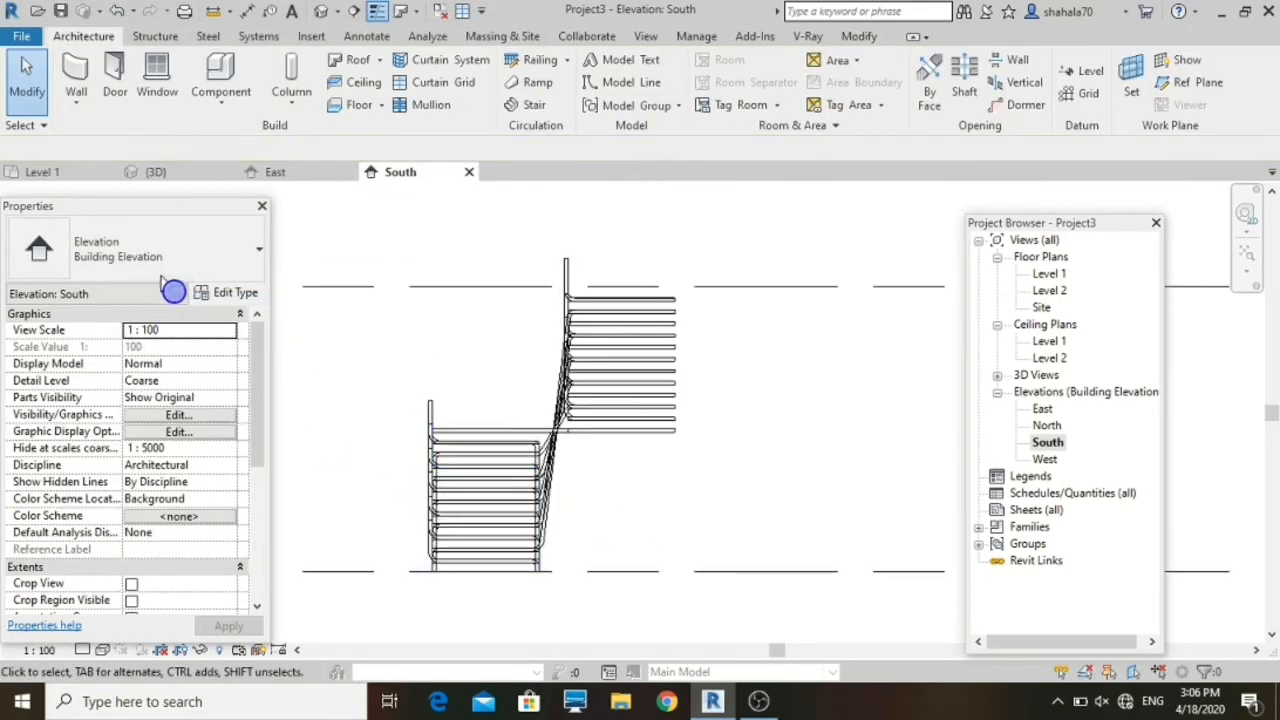
{"action": "left_click", "coordinate": [188, 176]}
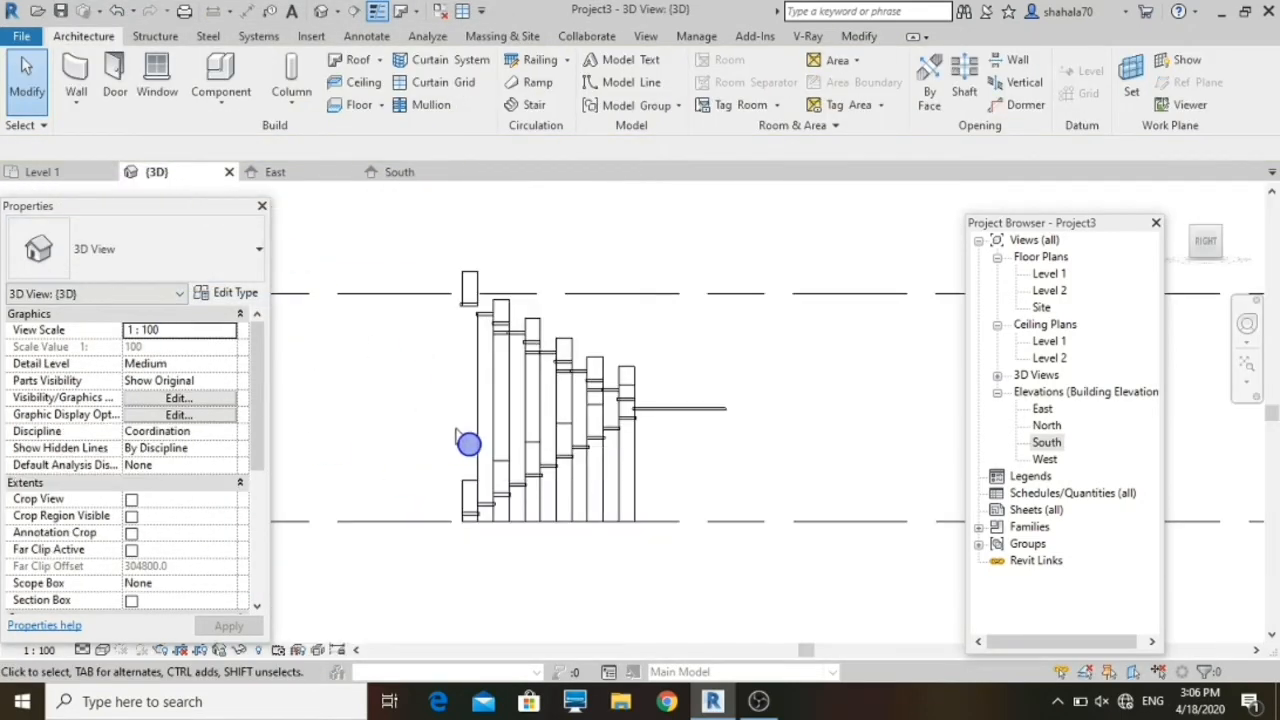
{"action": "left_click", "coordinate": [1180, 237]}
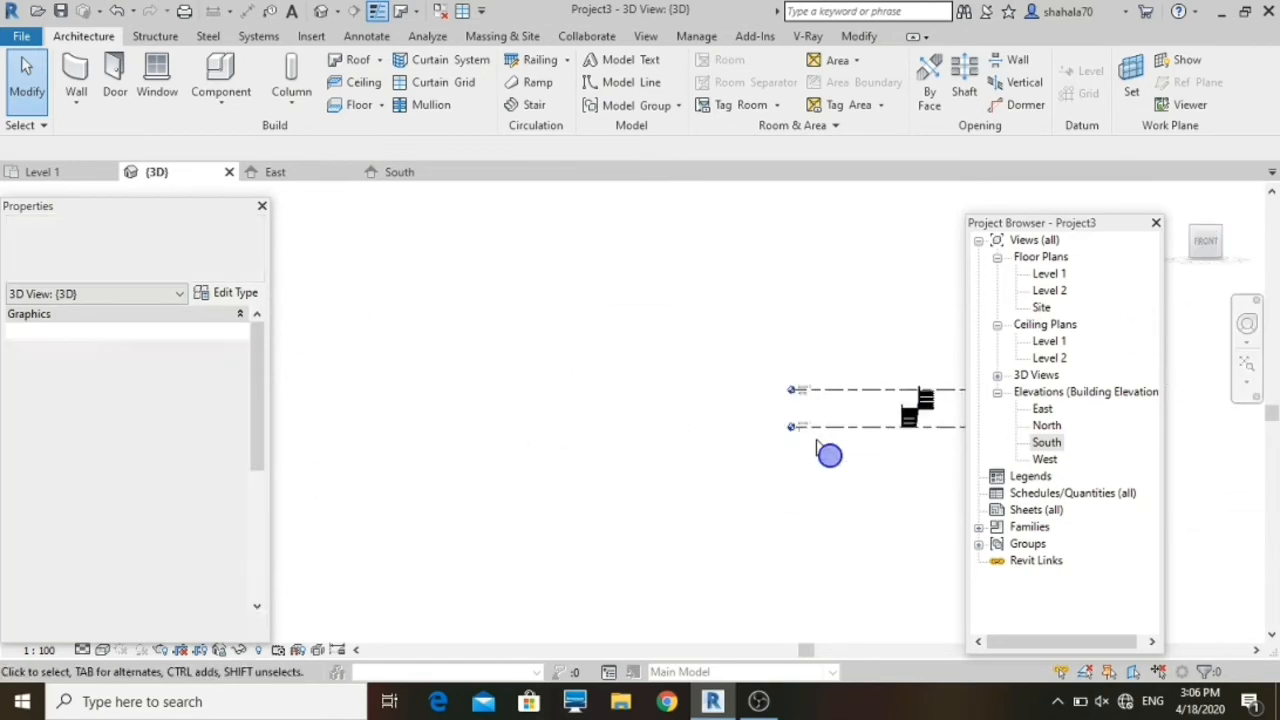
{"action": "scroll", "coordinate": [480, 420], "scroll_direction": "up", "scroll_amount": 10}
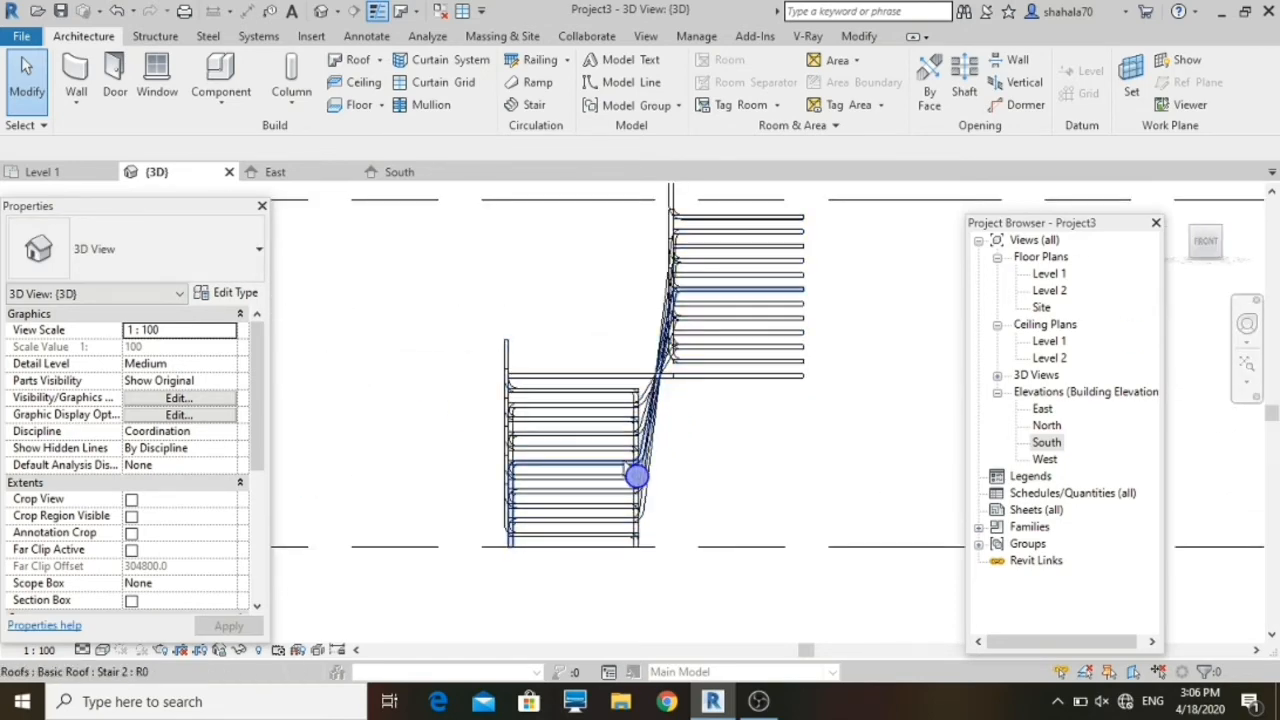
{"action": "scroll", "coordinate": [640, 466], "scroll_direction": "up", "scroll_amount": 5}
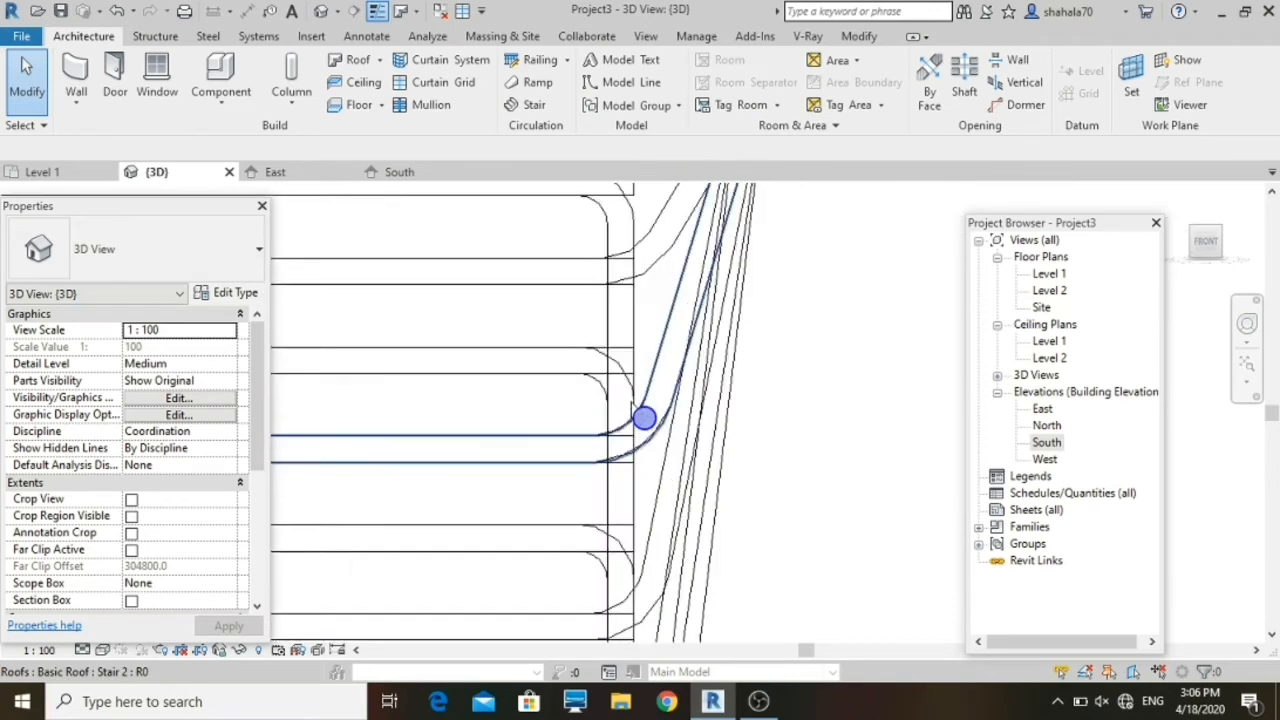
{"action": "left_click", "coordinate": [631, 367]}
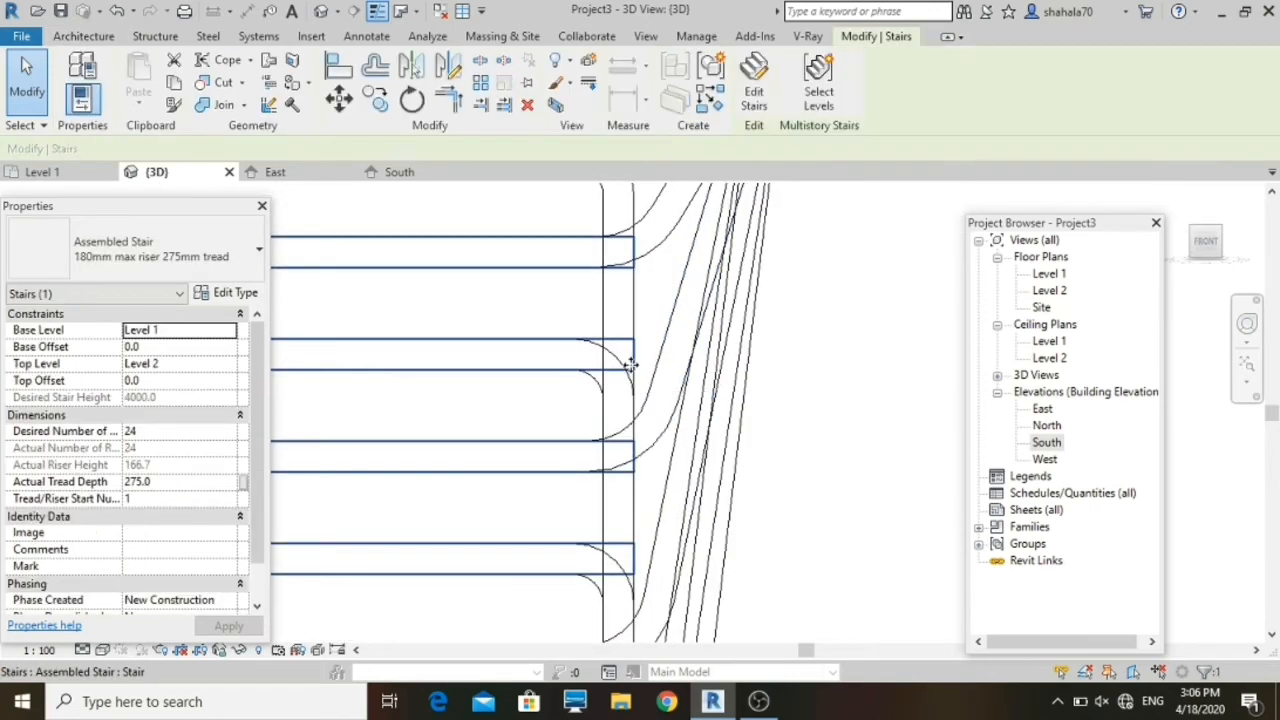
{"action": "scroll", "coordinate": [631, 367], "scroll_direction": "down", "scroll_amount": 5}
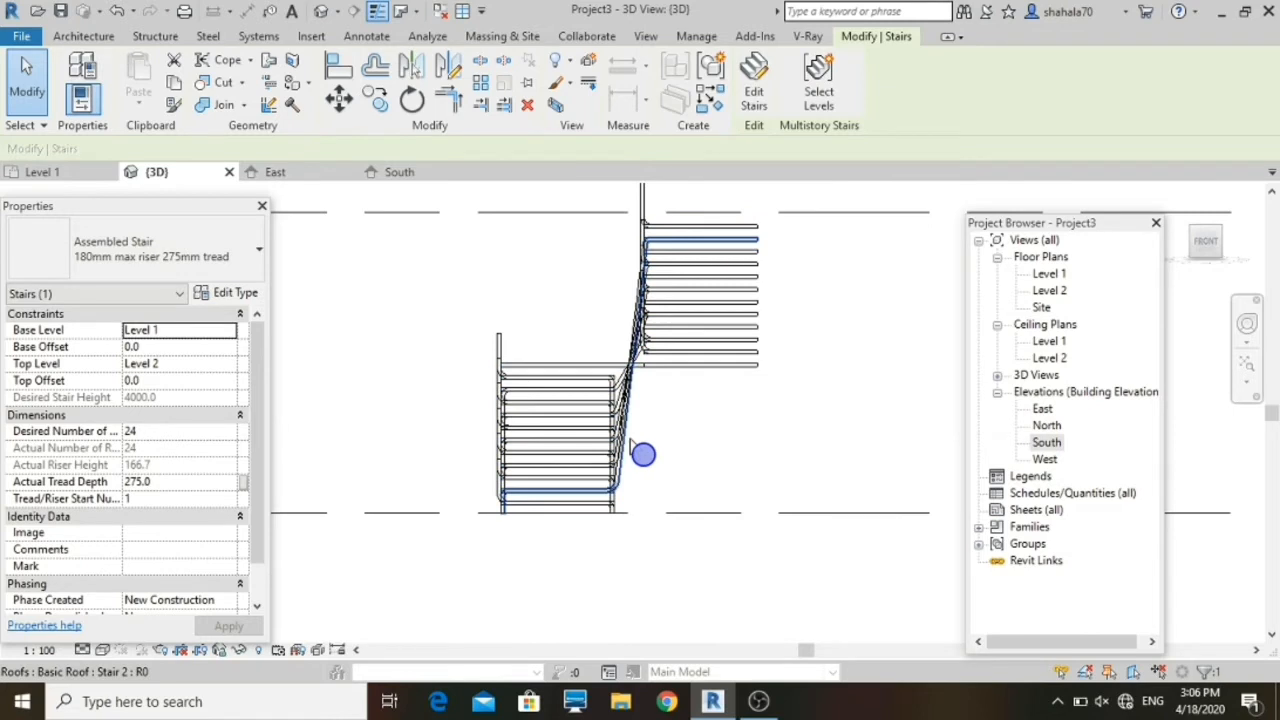
{"action": "left_click", "coordinate": [631, 443]}
{"action": "scroll", "coordinate": [635, 448], "scroll_direction": "down", "scroll_amount": 3}
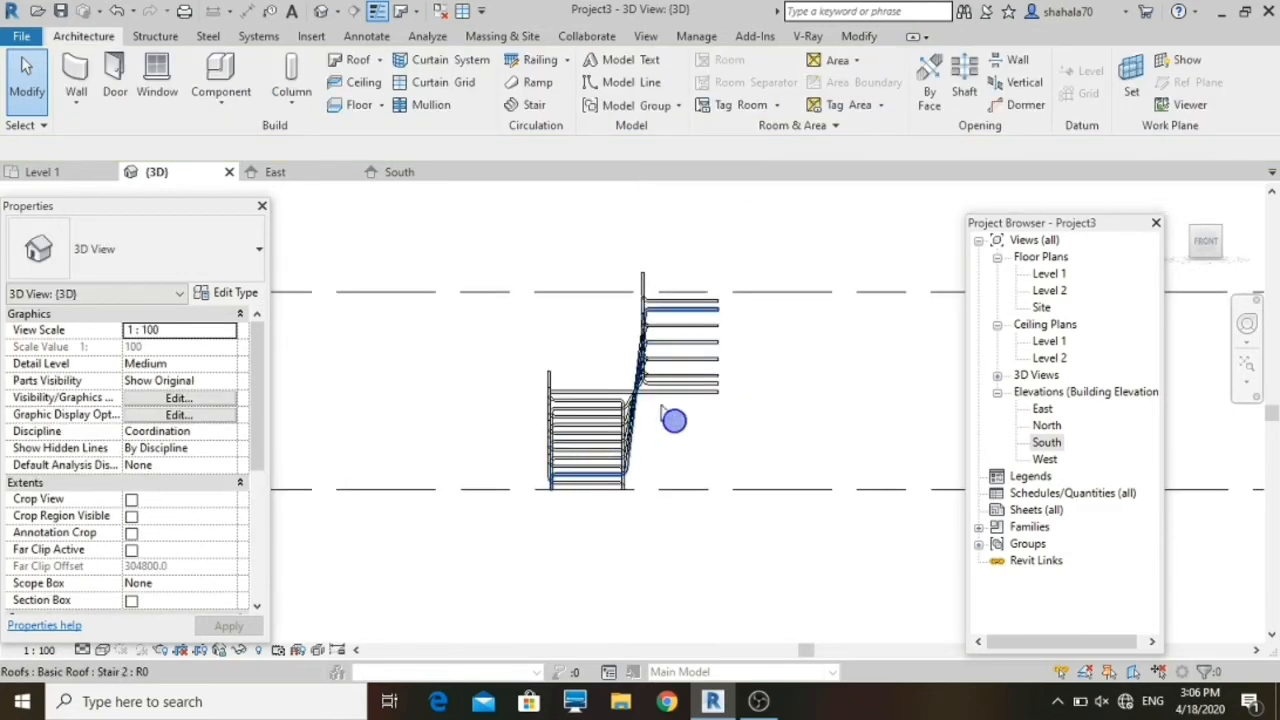
Step: Undo the deletion of the staircase so its treads can guide the alignment of the curved panels
{"action": "scroll", "coordinate": [701, 384], "scroll_direction": "up", "scroll_amount": 2}
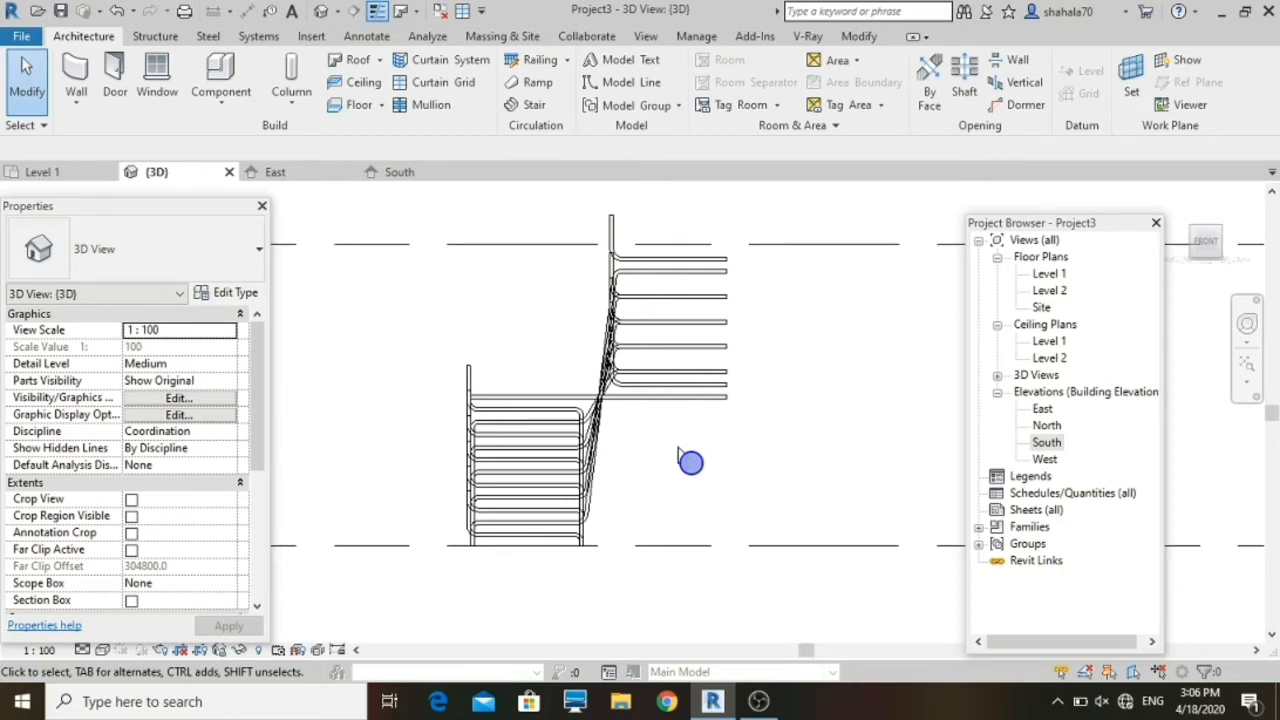
{"action": "scroll", "coordinate": [651, 433], "scroll_direction": "up", "scroll_amount": 3}
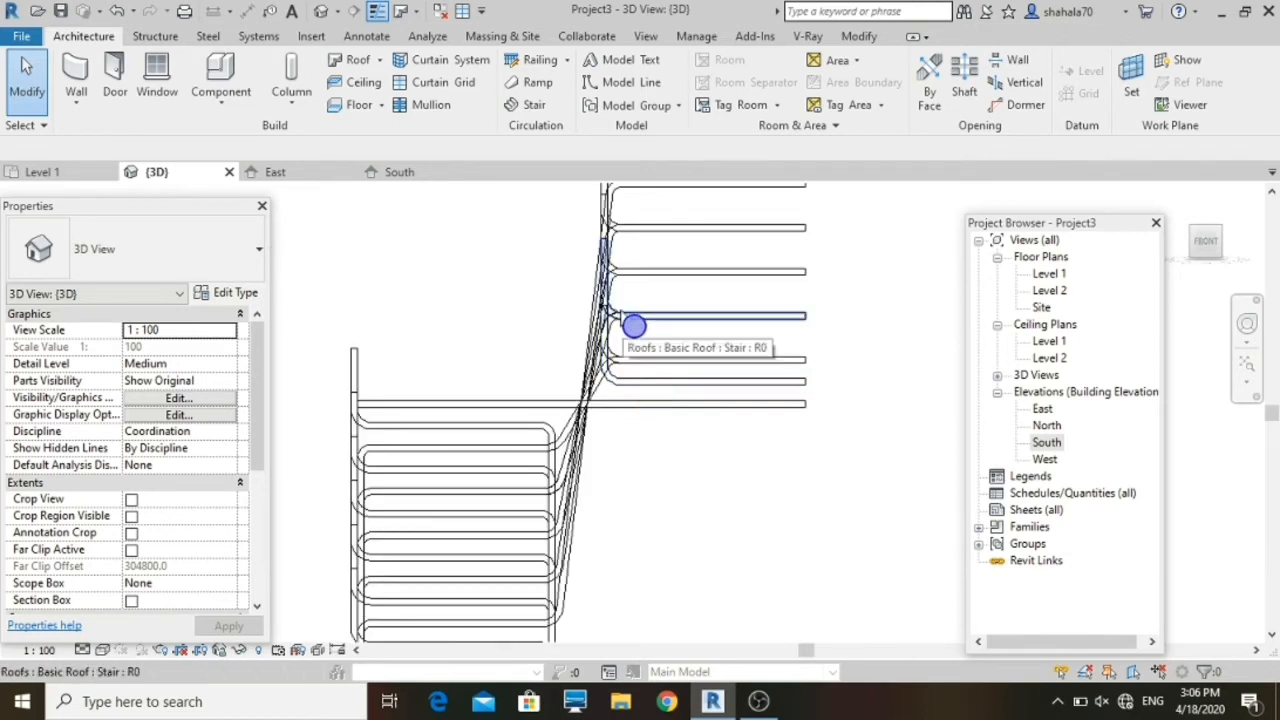
{"action": "left_click", "coordinate": [115, 13]}
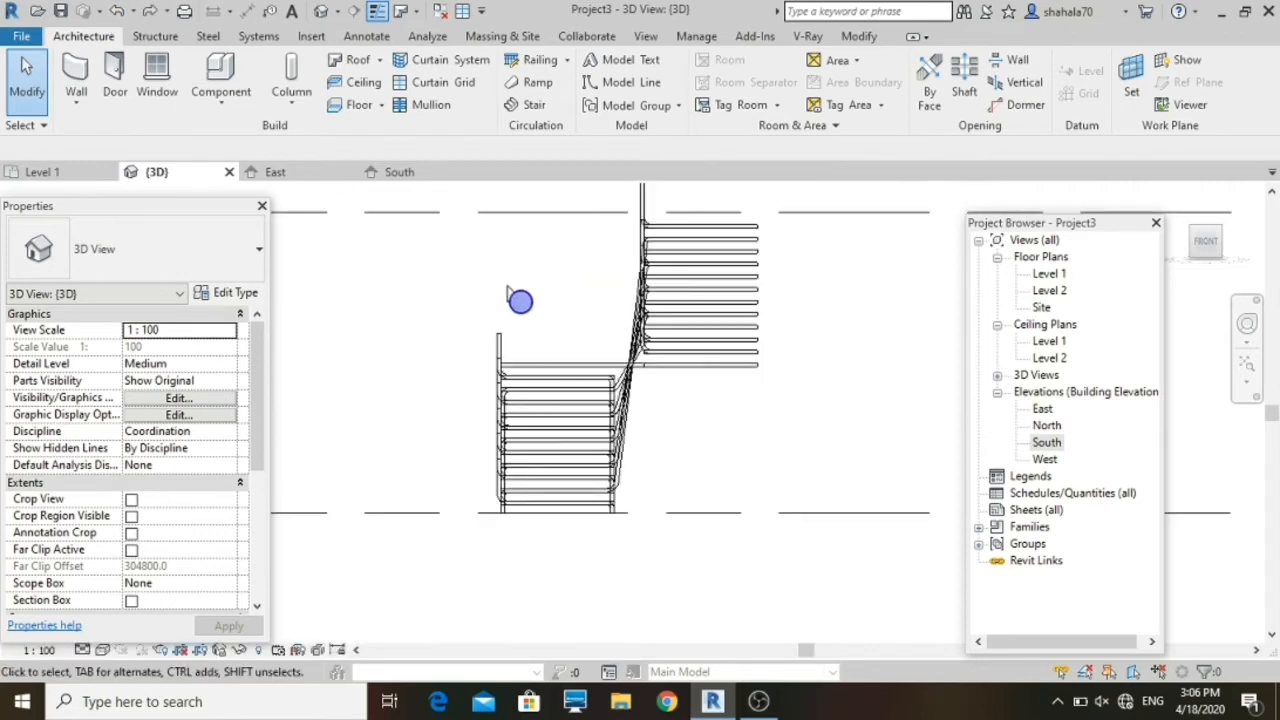
Step: Move the second curved Stair panel from the bottom of the upper flight up by one tread to align with the third tread
{"action": "scroll", "coordinate": [680, 350], "scroll_direction": "up", "scroll_amount": 2}
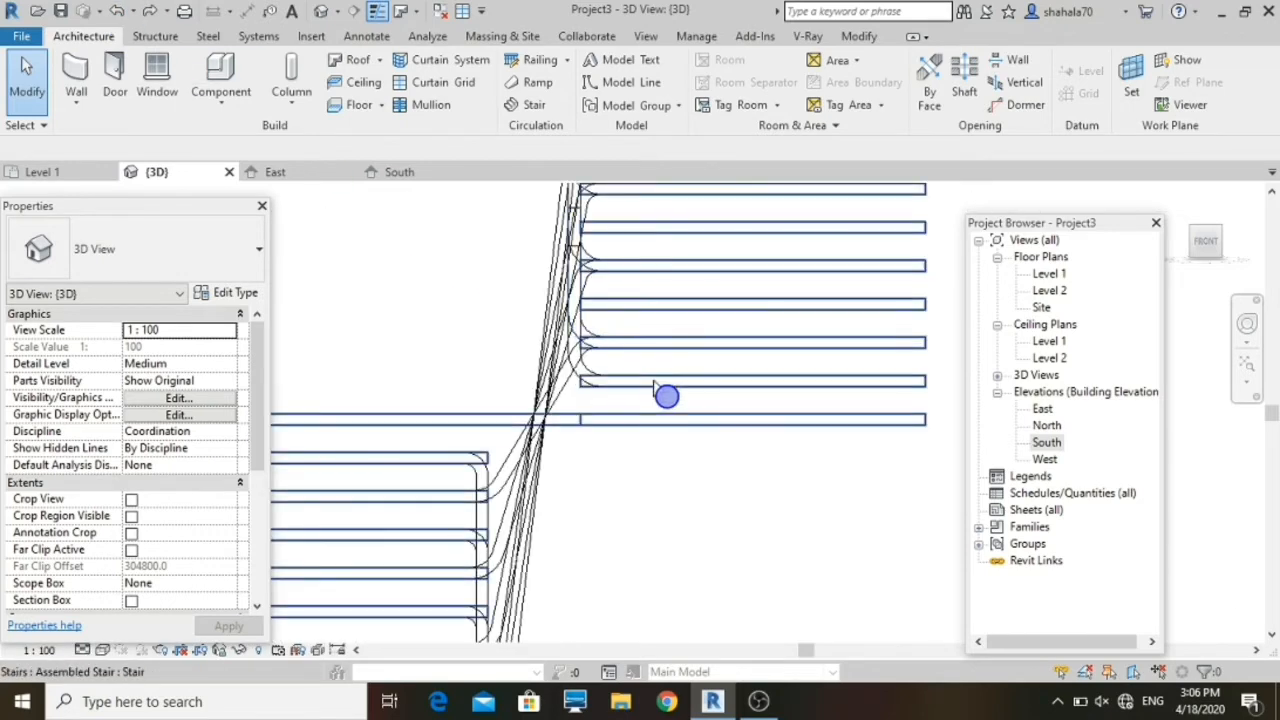
{"action": "left_click", "coordinate": [653, 361]}
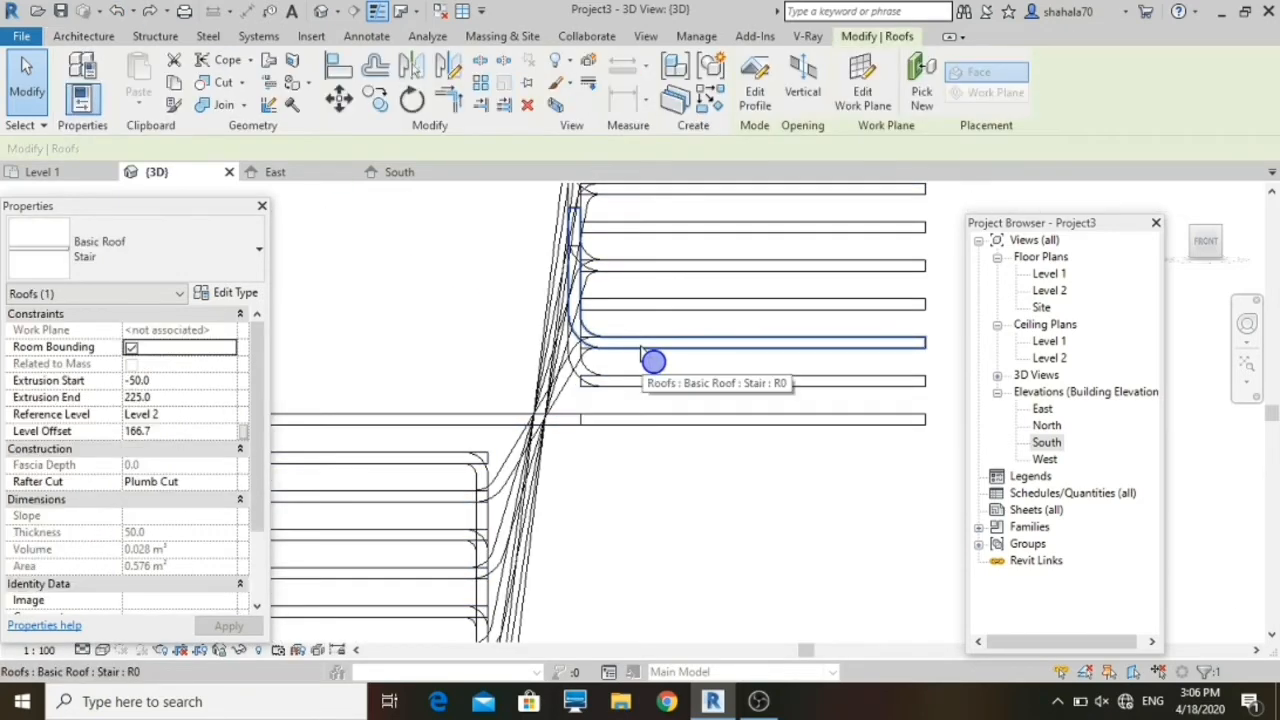
{"action": "scroll", "coordinate": [666, 271], "scroll_direction": "up", "scroll_amount": 2}
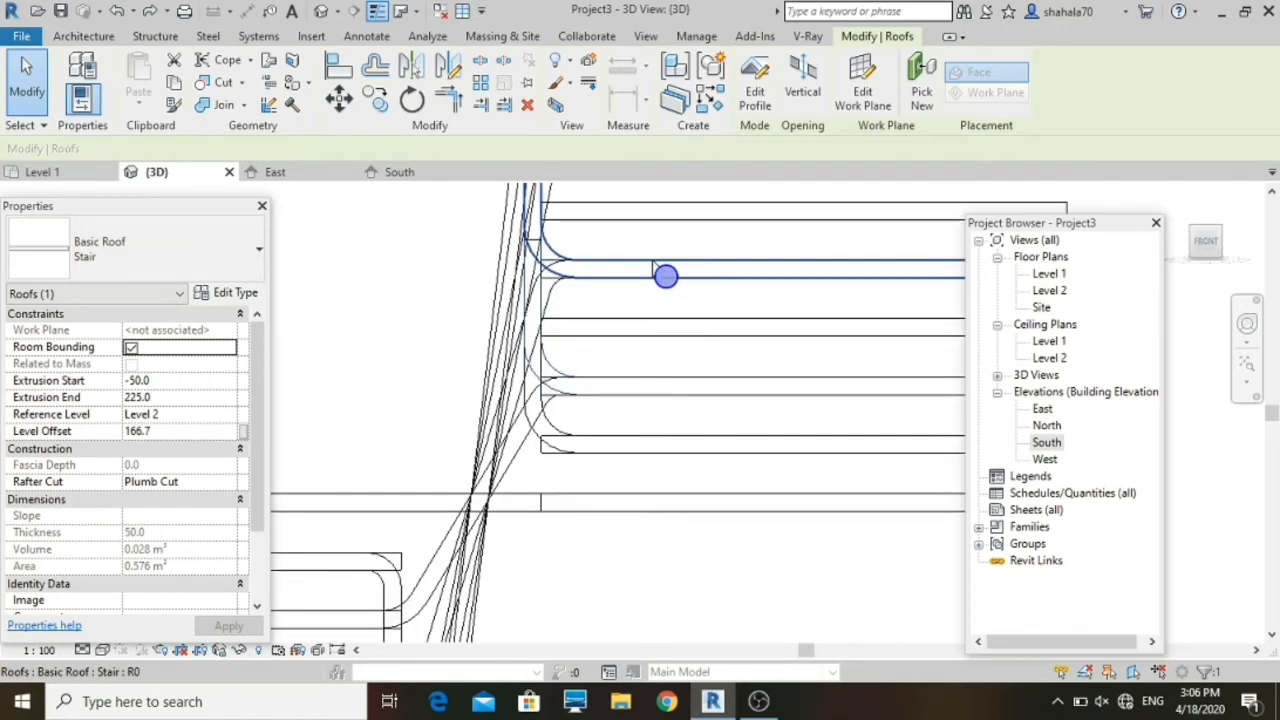
{"action": "left_click", "coordinate": [640, 418]}
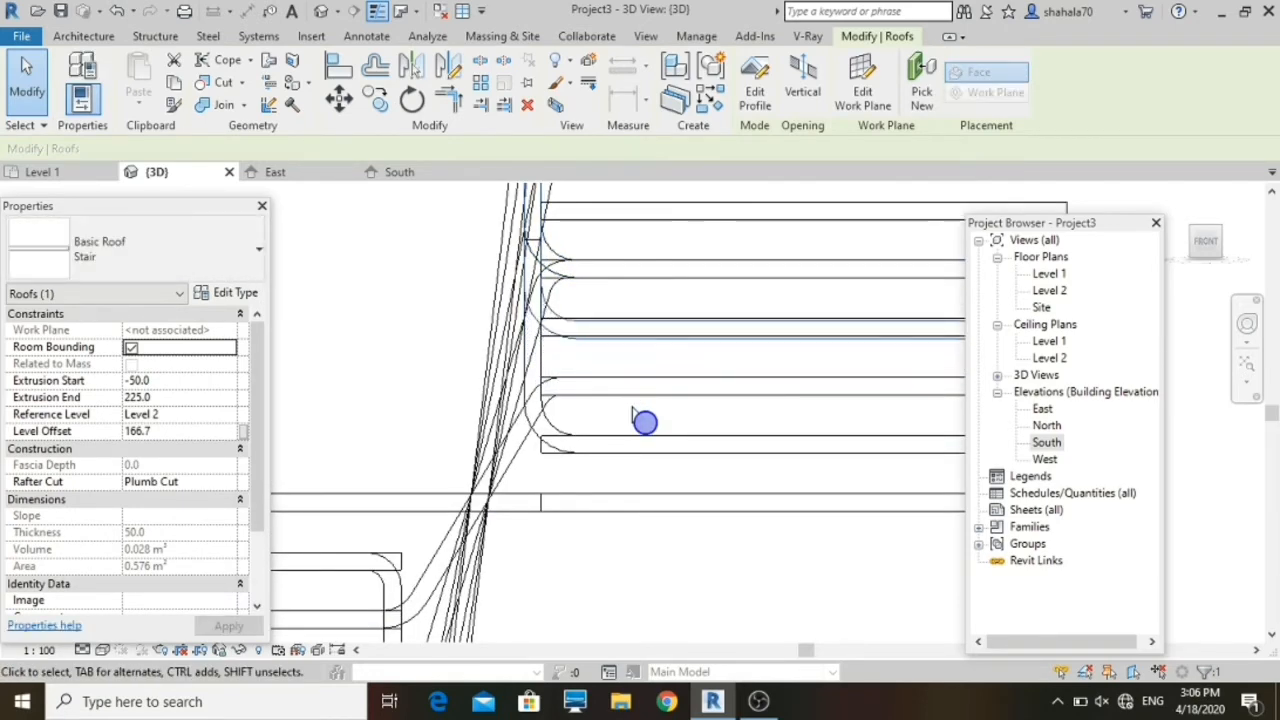
{"action": "scroll", "coordinate": [635, 418], "scroll_direction": "down", "scroll_amount": 2}
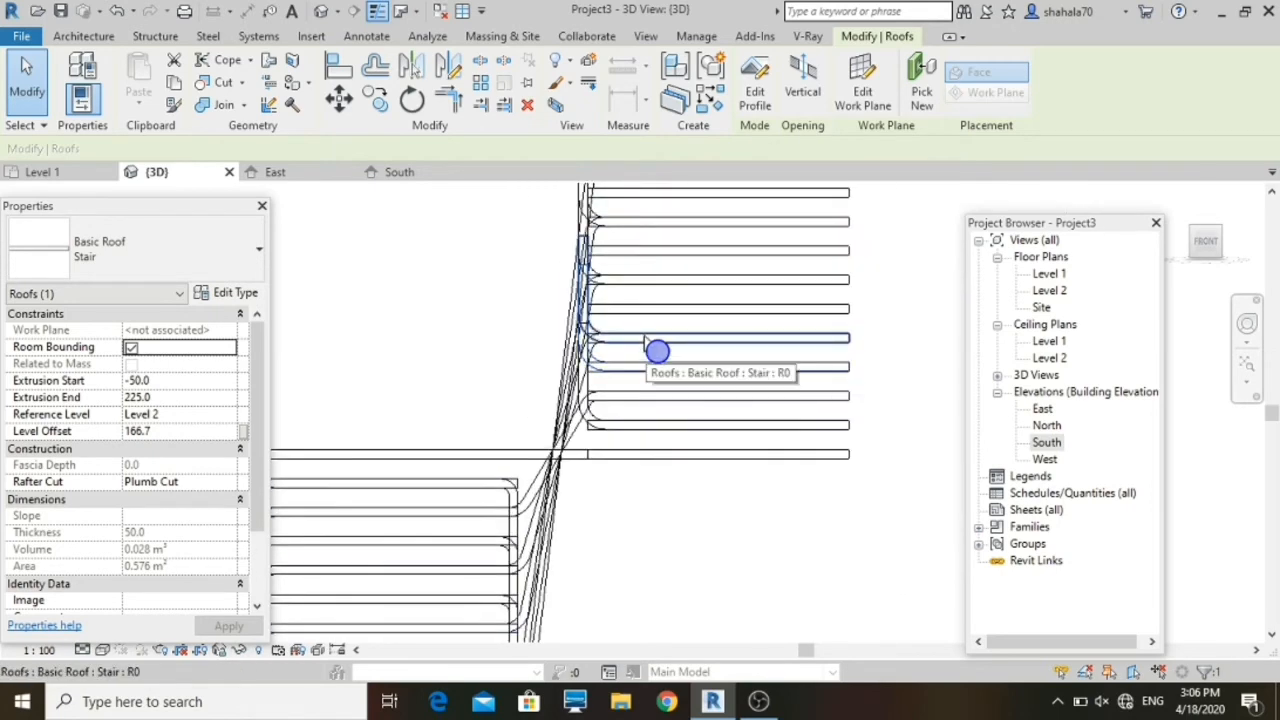
Step: Move the third curved Stair panel of the upper flight up by one tread to align with the fifth tread
{"action": "left_click", "coordinate": [645, 339]}
{"action": "key", "text": "Tab"}
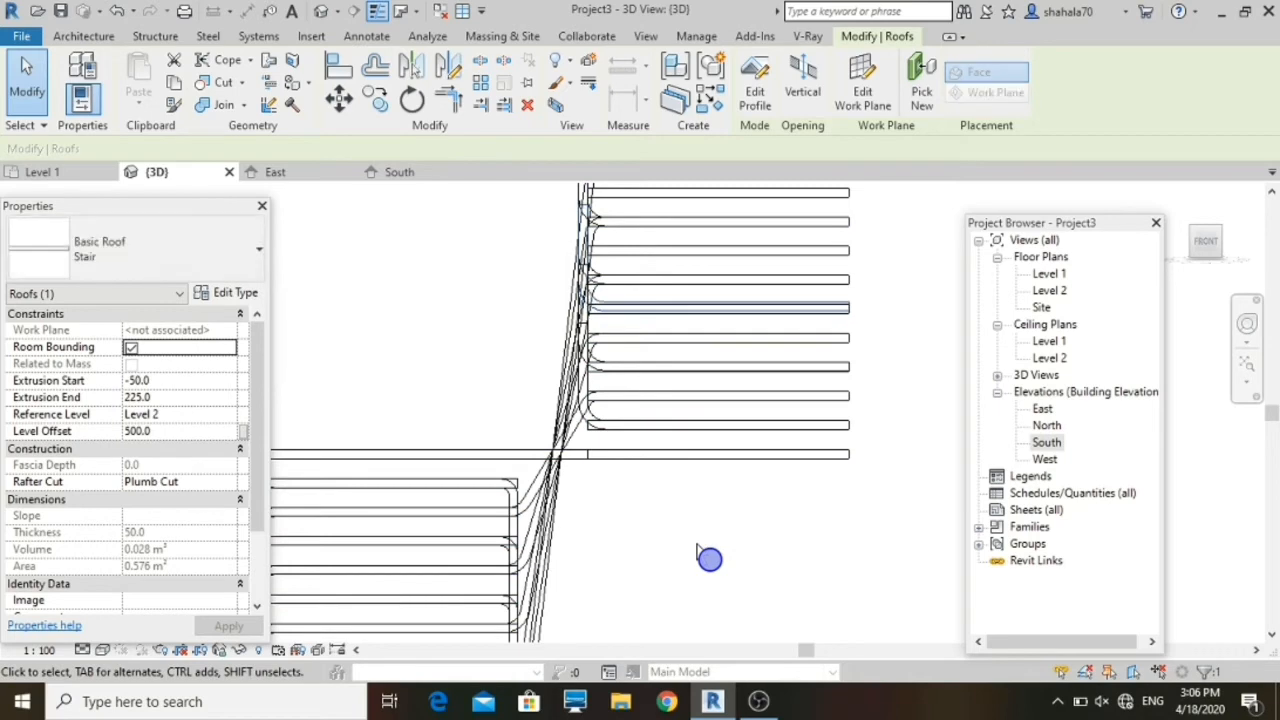
{"action": "scroll", "coordinate": [666, 289], "scroll_direction": "up", "scroll_amount": 4}
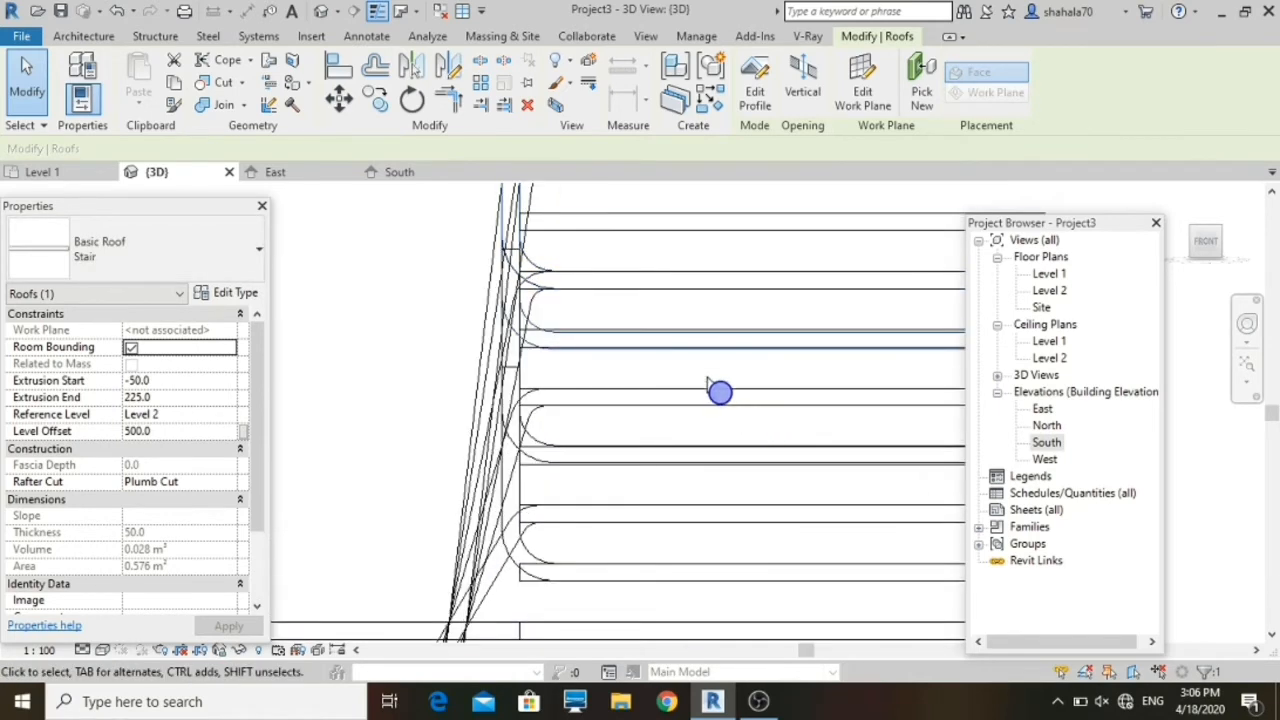
{"action": "scroll", "coordinate": [697, 371], "scroll_direction": "down", "scroll_amount": 3}
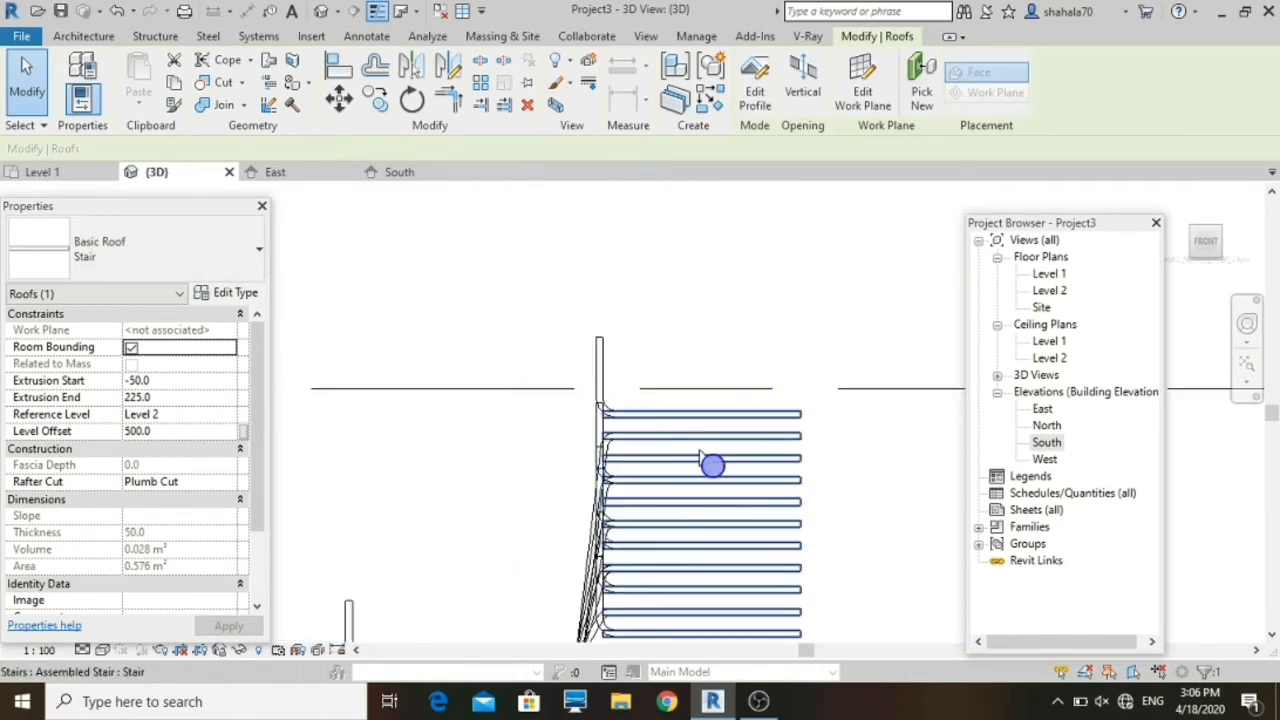
Step: Nudge the fourth curved Stair panel of the upper flight up by one tread to align with the seventh tread
{"action": "scroll", "coordinate": [652, 549], "scroll_direction": "up", "scroll_amount": 4}
{"action": "left_click", "coordinate": [634, 500]}
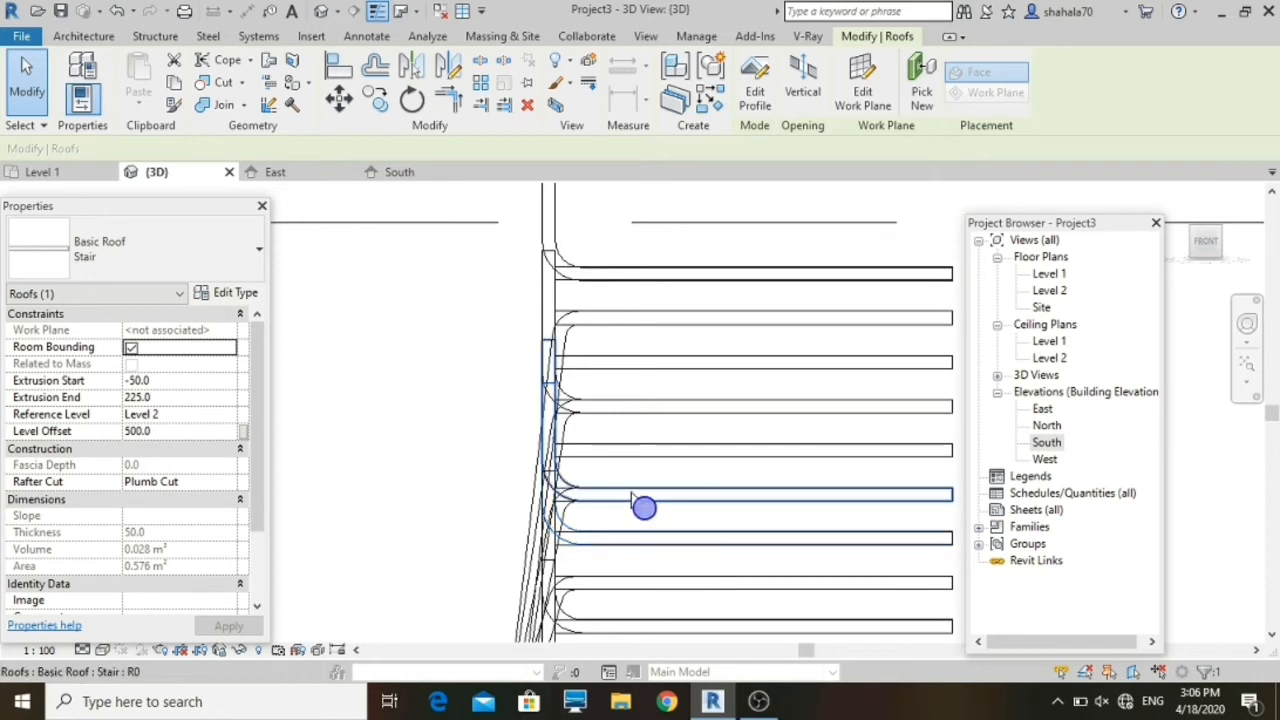
{"action": "key", "text": "Up"}
{"action": "key", "text": "Up"}
{"action": "key", "text": "Up"}
{"action": "key", "text": "Up"}
{"action": "key", "text": "Up"}
{"action": "key", "text": "Up"}
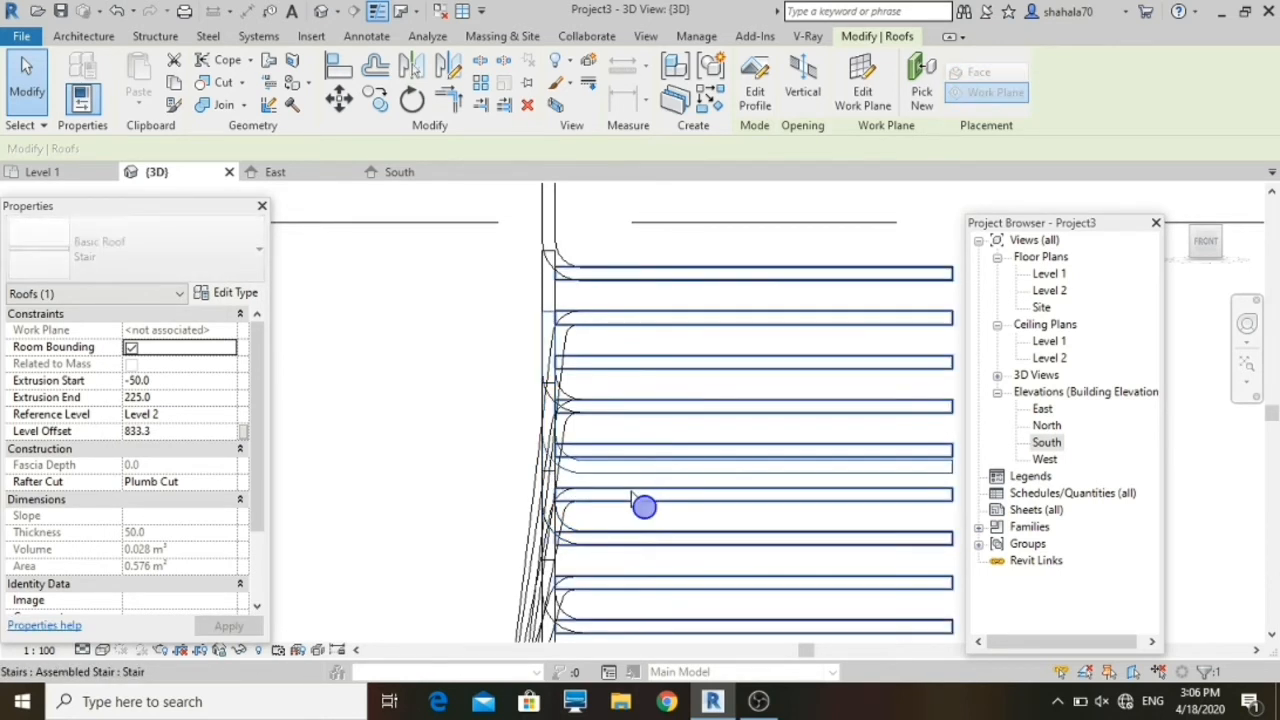
{"action": "key", "text": "Up"}
{"action": "key", "text": "Up"}
{"action": "key", "text": "Up"}
{"action": "key", "text": "Up"}
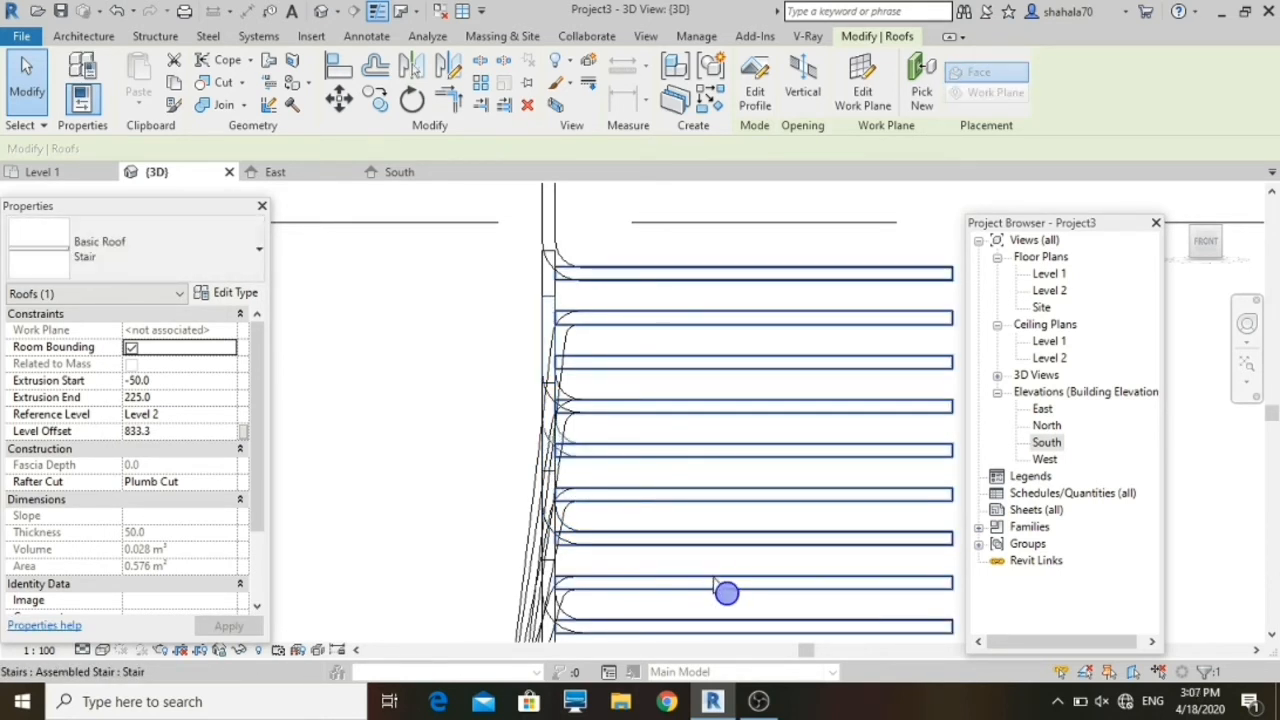
{"action": "left_click", "coordinate": [428, 406]}
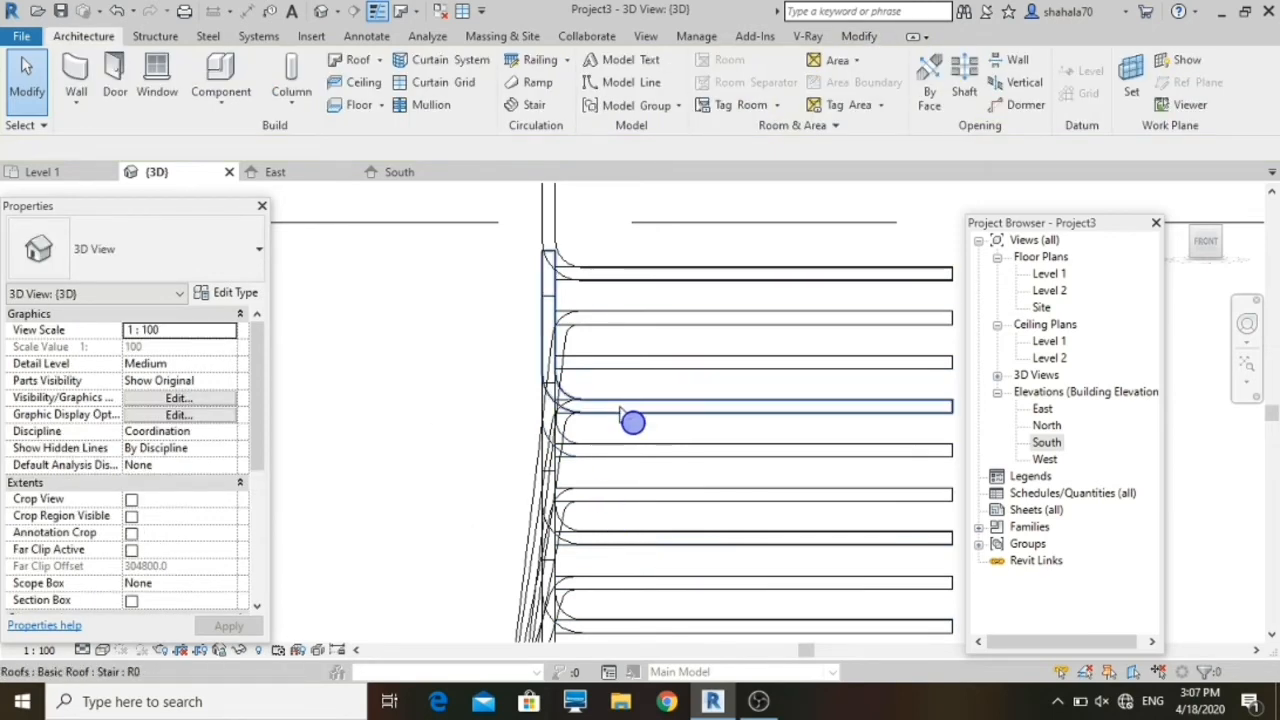
Step: Nudge the fifth curved Stair panel of the upper flight up by one tread to align with the ninth tread
{"action": "left_click", "coordinate": [633, 418]}
{"action": "key", "text": "Up"}
{"action": "key", "text": "Up"}
{"action": "key", "text": "Up"}
{"action": "key", "text": "Up"}
{"action": "key", "text": "Up"}
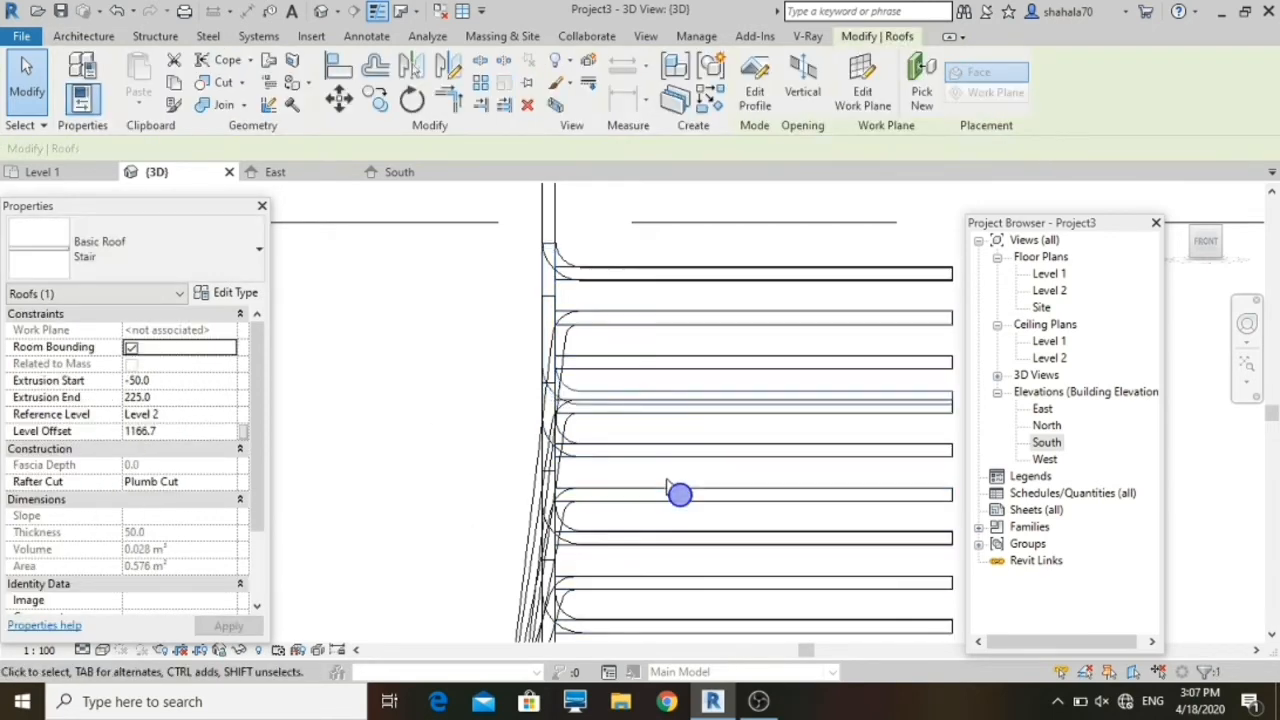
{"action": "key", "text": "Up"}
{"action": "key", "text": "Up"}
{"action": "key", "text": "Up"}
{"action": "key", "text": "Up"}
{"action": "key", "text": "Up"}
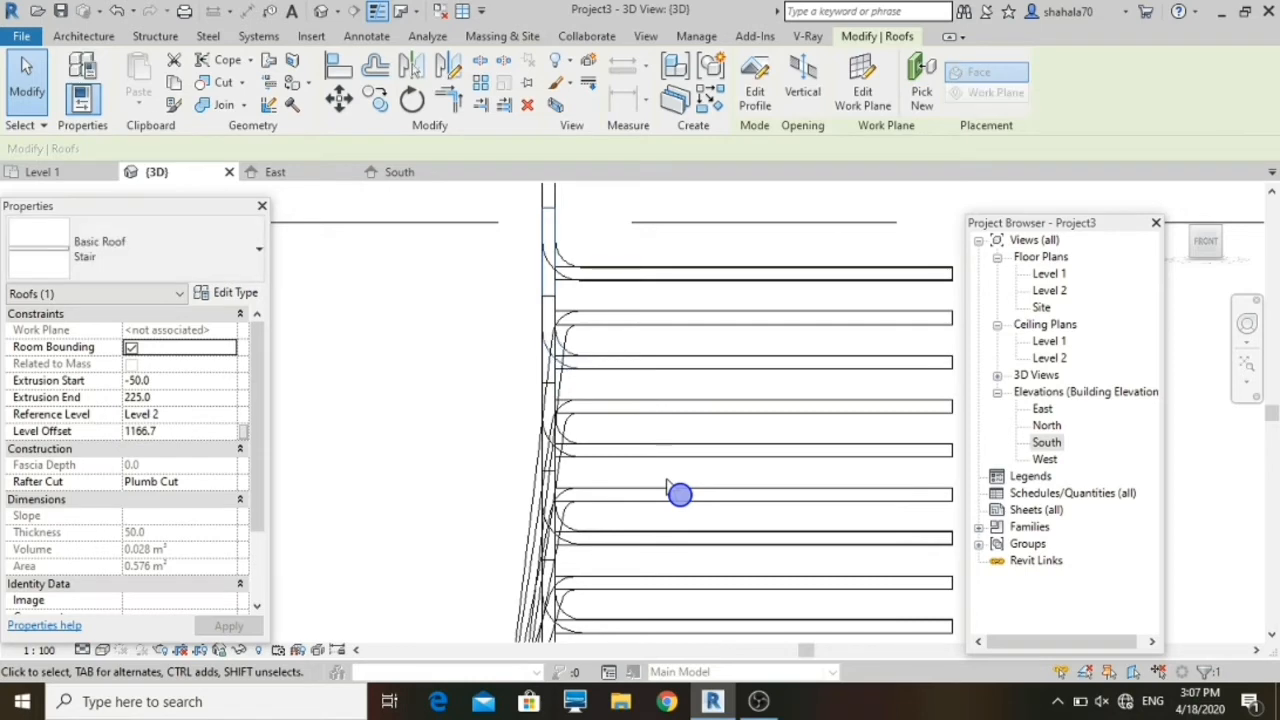
{"action": "scroll", "coordinate": [676, 483], "scroll_direction": "down", "scroll_amount": 1}
{"action": "left_click", "coordinate": [517, 371]}
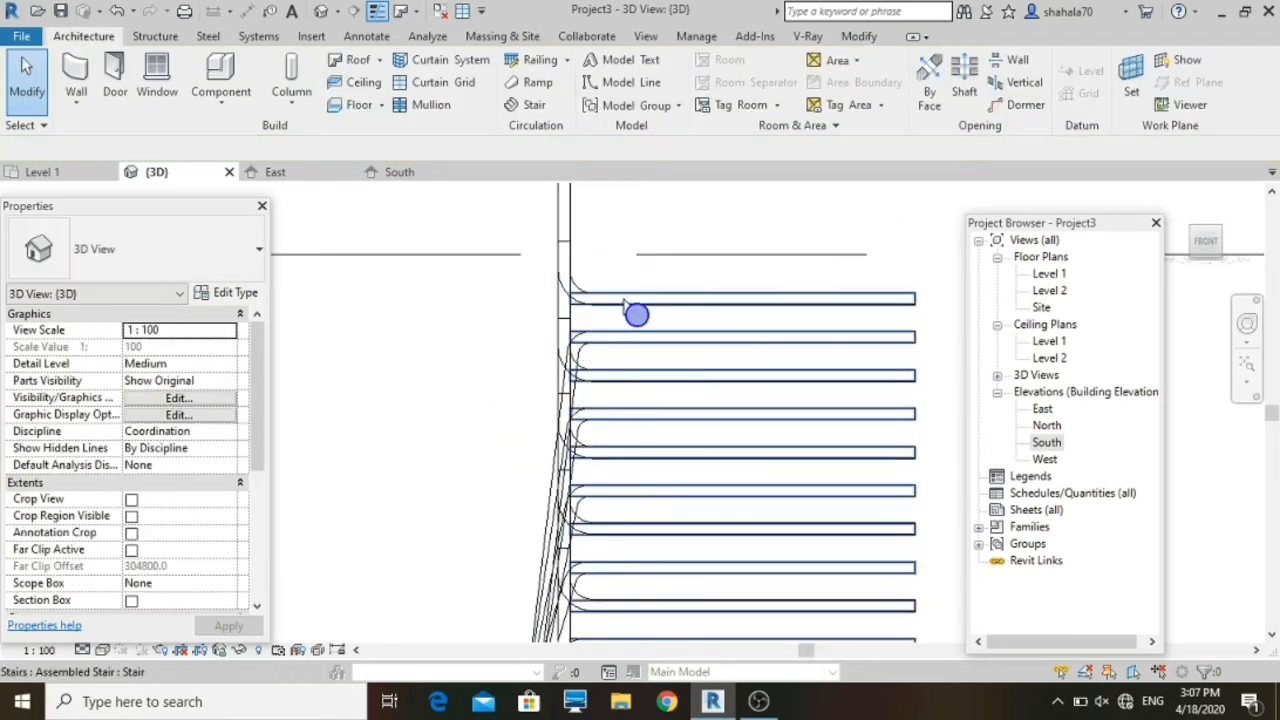
Step: Delete the original assembled stair, leaving only the roof-based panels of both flights
{"action": "scroll", "coordinate": [636, 407], "scroll_direction": "down", "scroll_amount": 4}
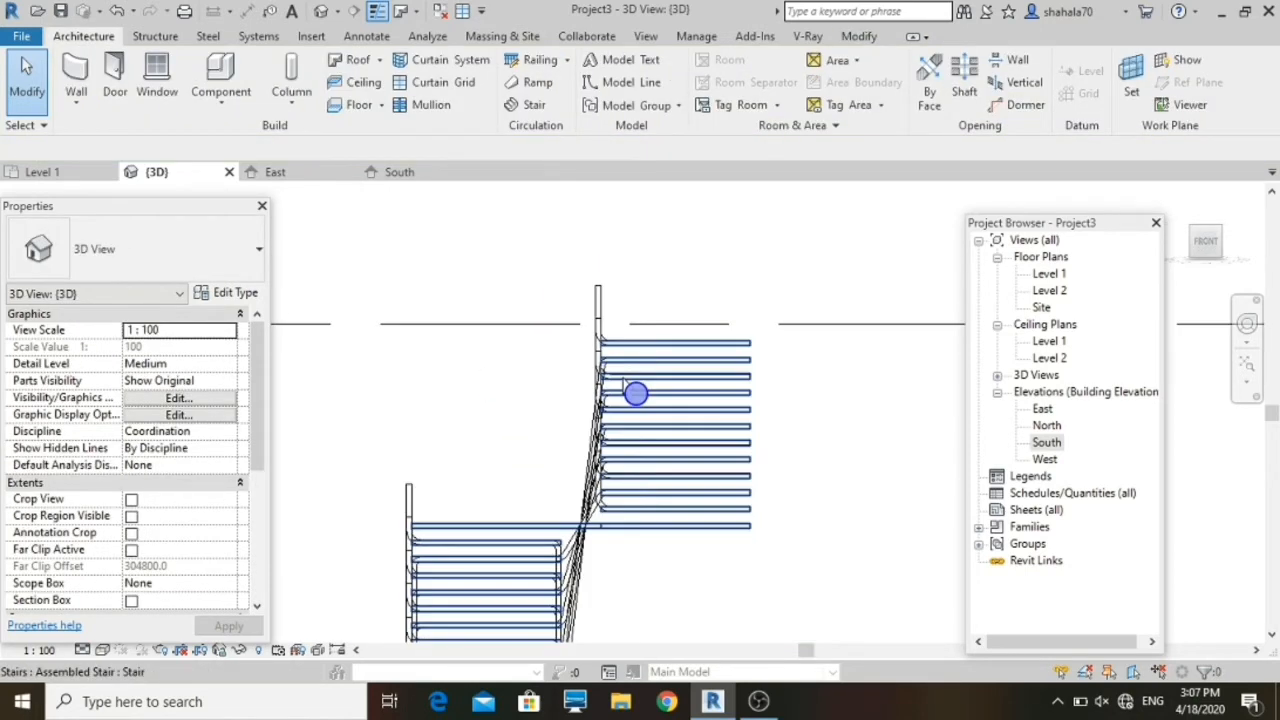
{"action": "scroll", "coordinate": [424, 425], "scroll_direction": "up", "scroll_amount": 3}
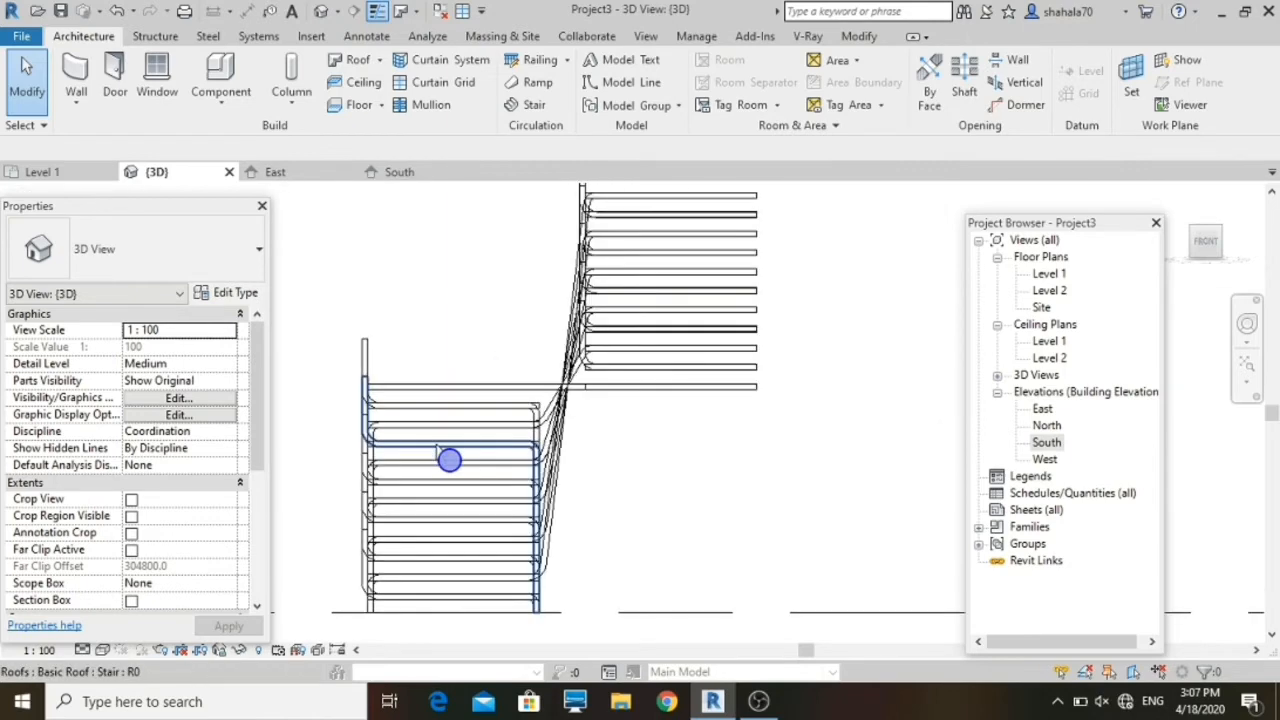
{"action": "key", "text": "Tab"}
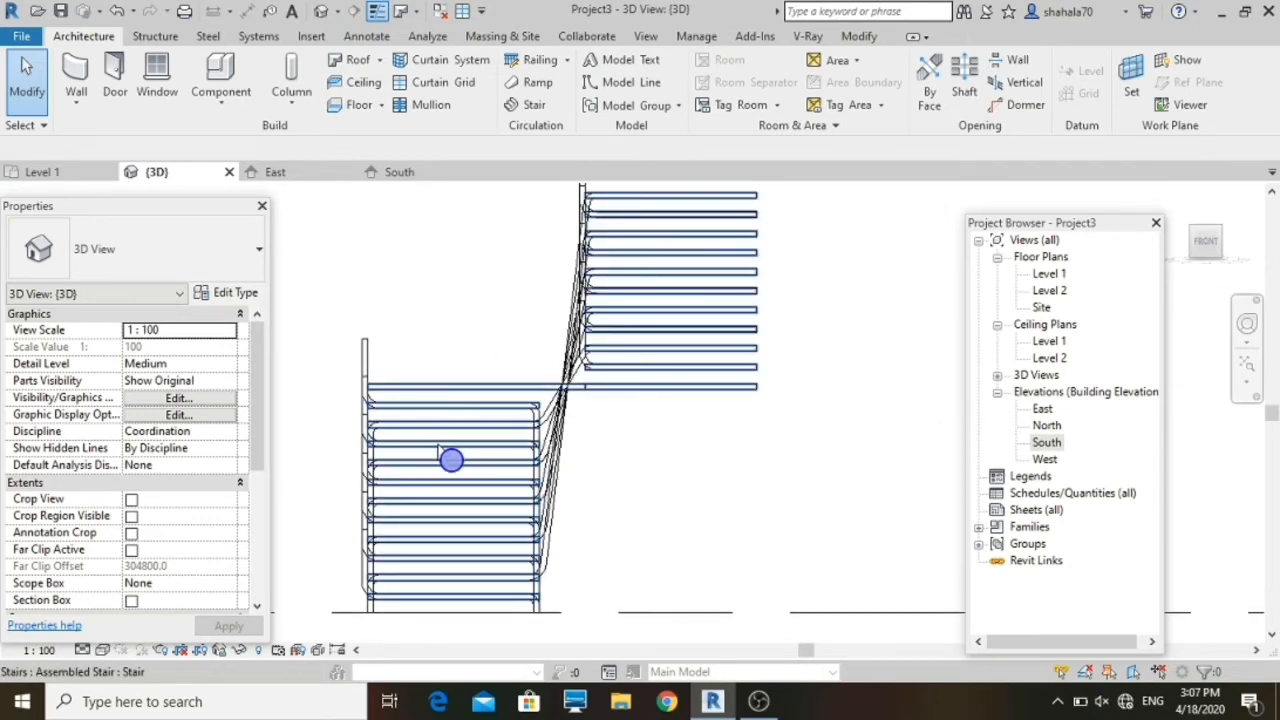
{"action": "left_click", "coordinate": [439, 447]}
{"action": "left_click", "coordinate": [714, 537]}
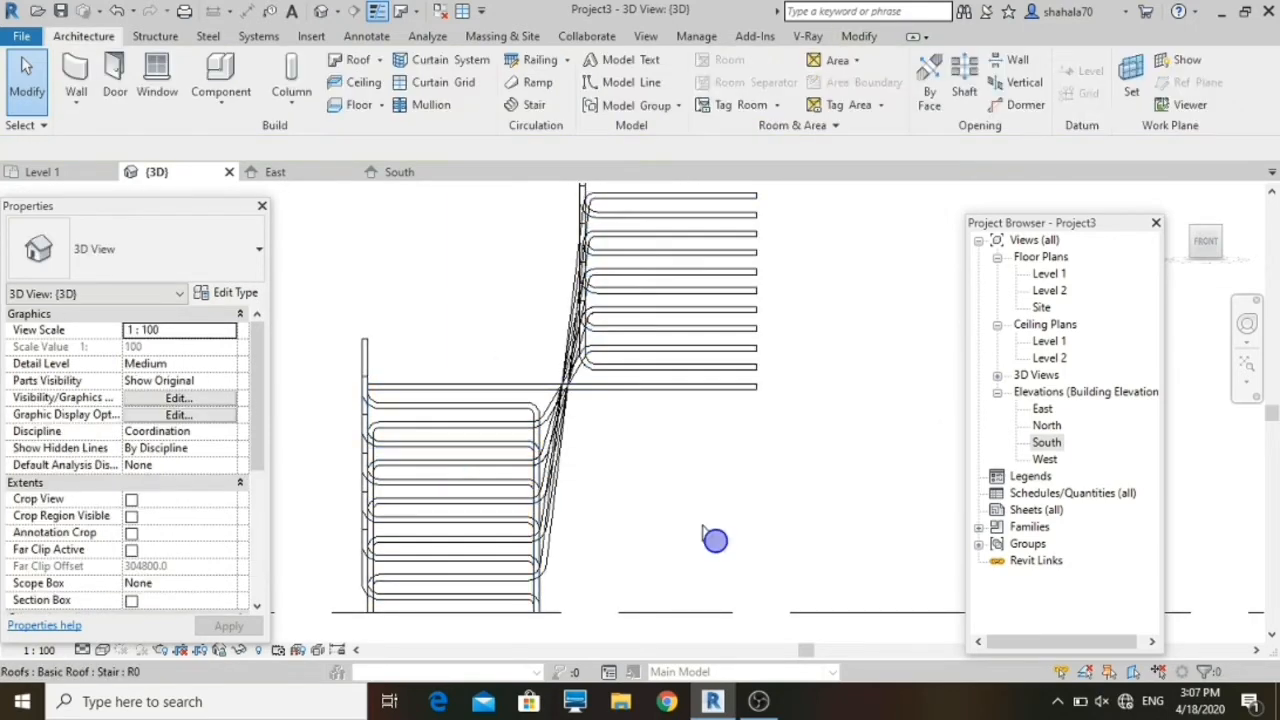
{"action": "scroll", "coordinate": [828, 550], "scroll_direction": "down", "scroll_amount": 1}
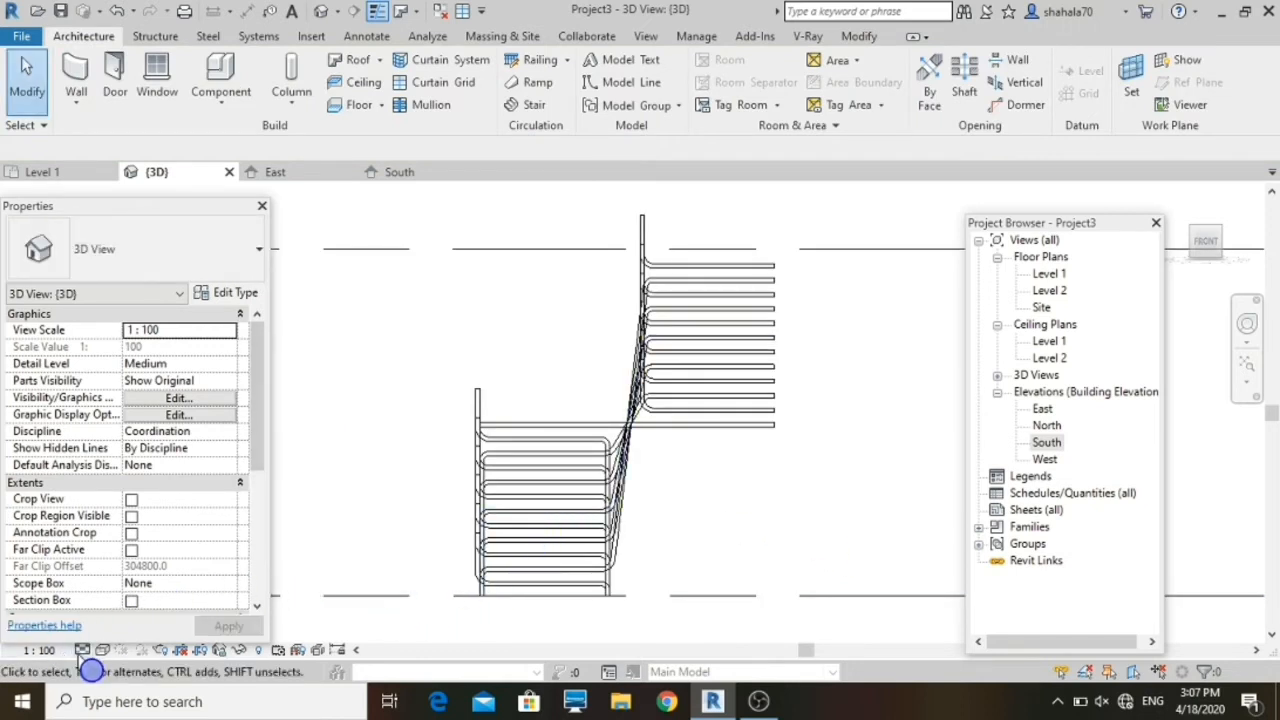
Step: Set the 3D view's detail level to Fine and its visual style to Realistic
{"action": "left_click", "coordinate": [83, 650]}
{"action": "left_click", "coordinate": [107, 629]}
{"action": "left_click", "coordinate": [102, 650]}
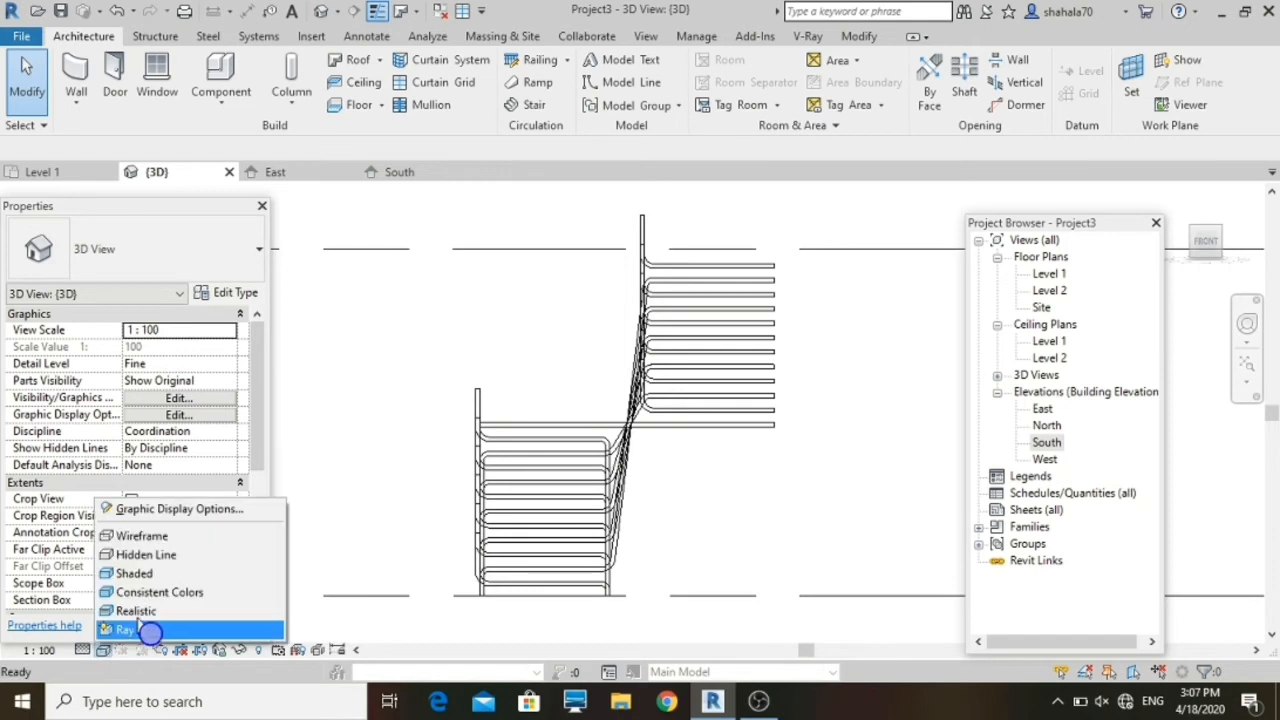
{"action": "left_click", "coordinate": [150, 611]}
Step: Examine the panel staircase in the South and East elevations and from the front and left in the 3D view
{"action": "scroll", "coordinate": [750, 527], "scroll_direction": "down", "scroll_amount": 2}
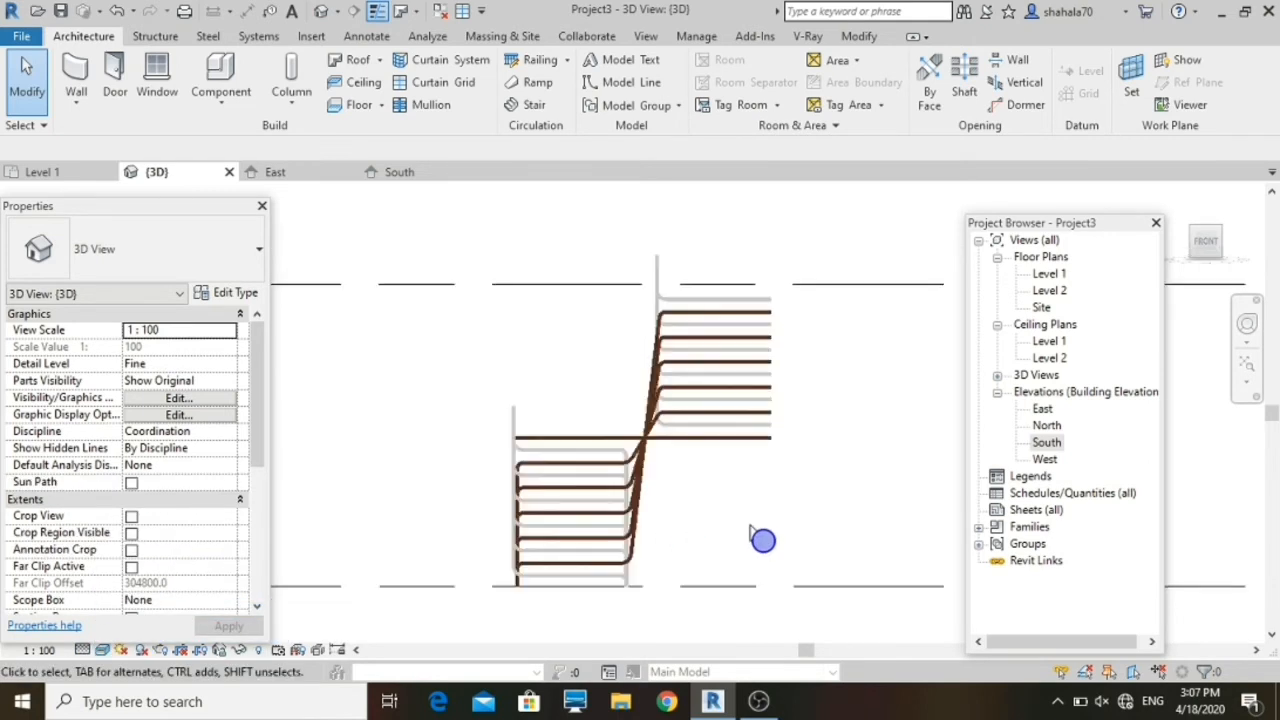
{"action": "middle_click_drag", "start_coordinate": [760, 525], "coordinate": [315, 222], "text": "shift"}
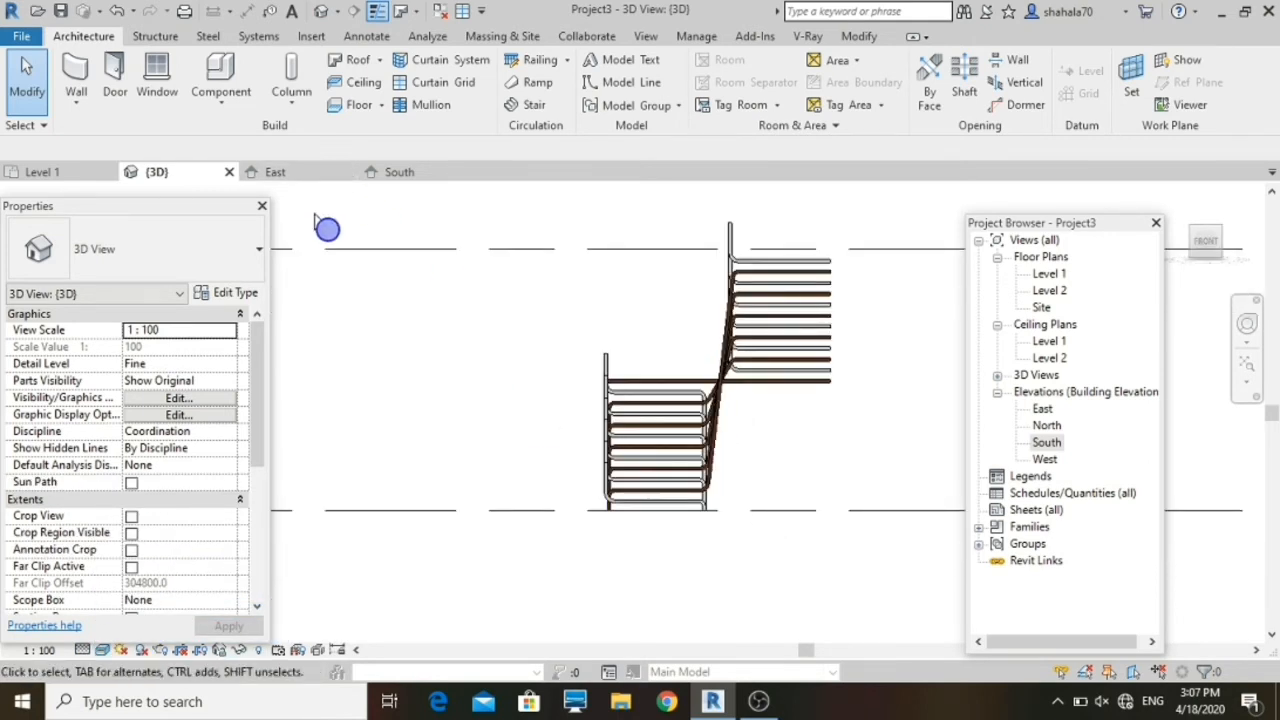
{"action": "left_click", "coordinate": [405, 173]}
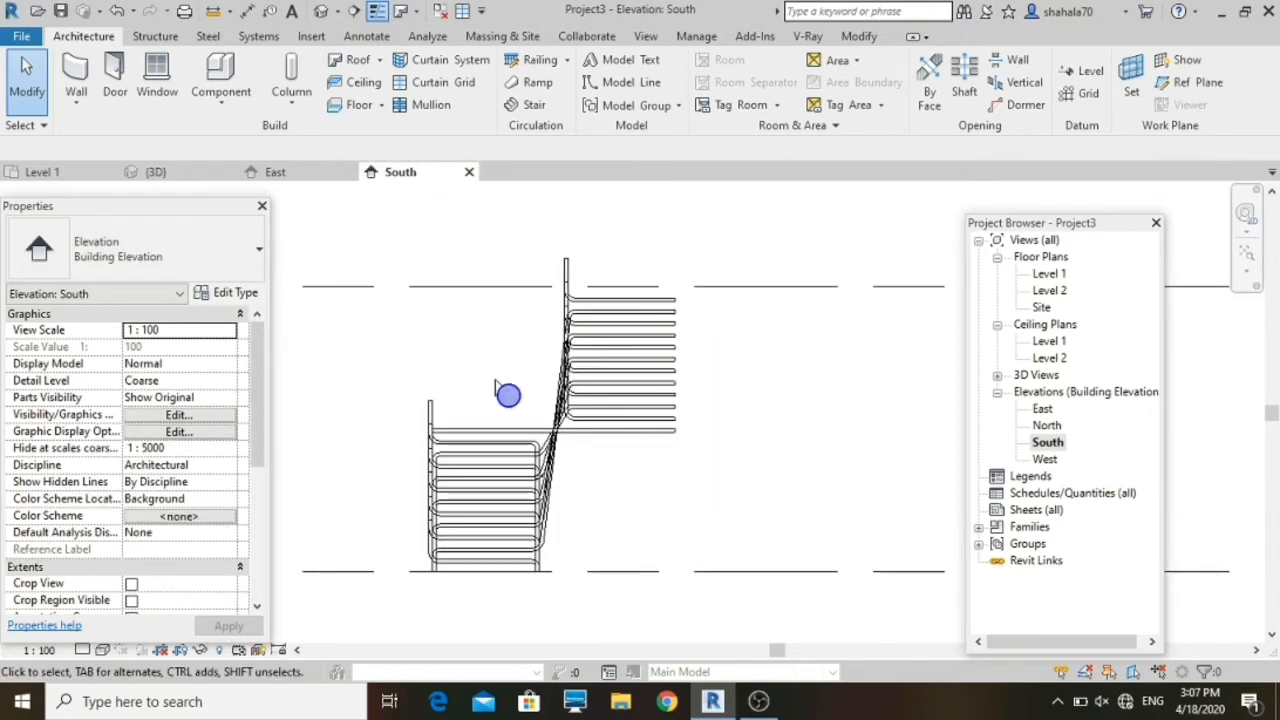
{"action": "left_click", "coordinate": [277, 173]}
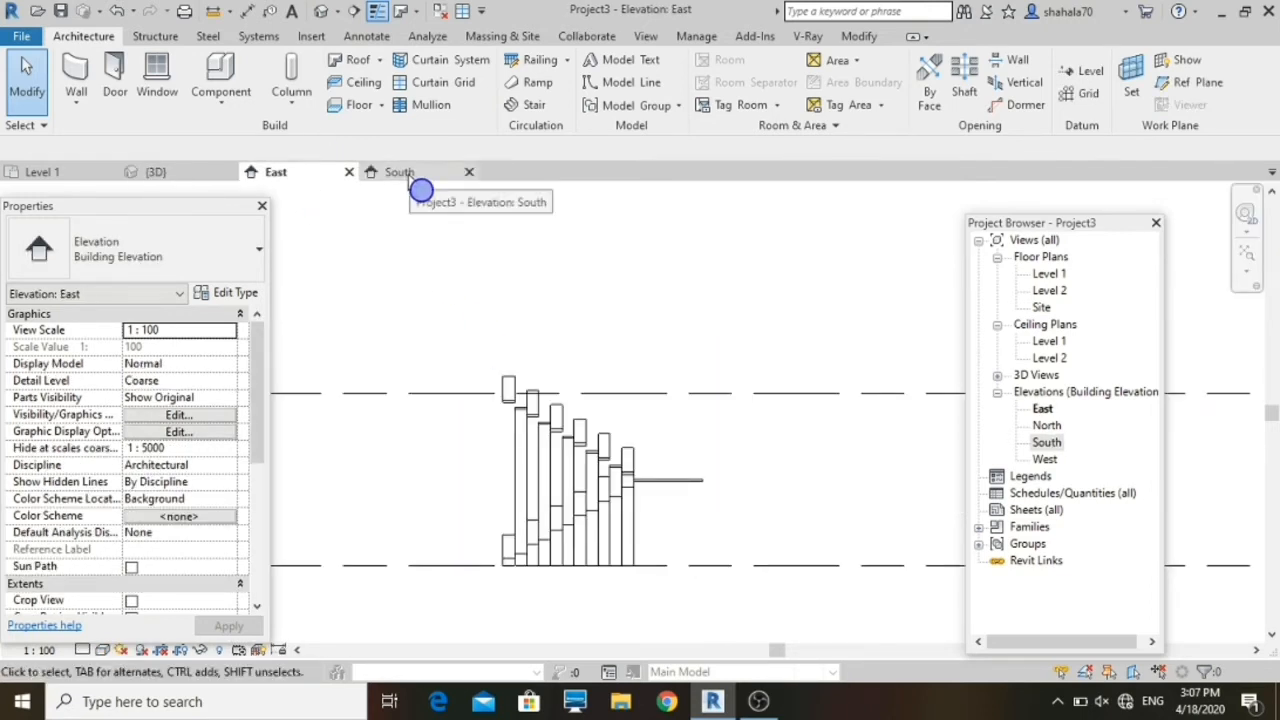
{"action": "left_click", "coordinate": [212, 174]}
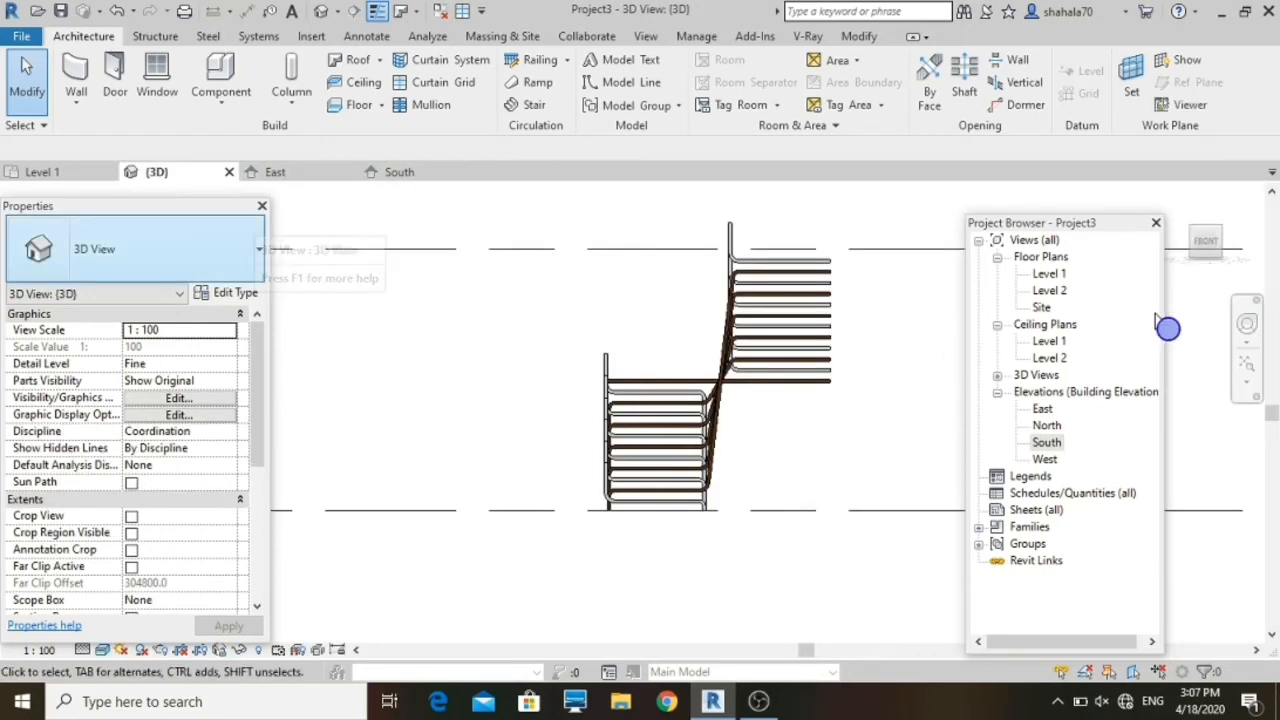
{"action": "scroll", "coordinate": [646, 422], "scroll_direction": "up", "scroll_amount": 2}
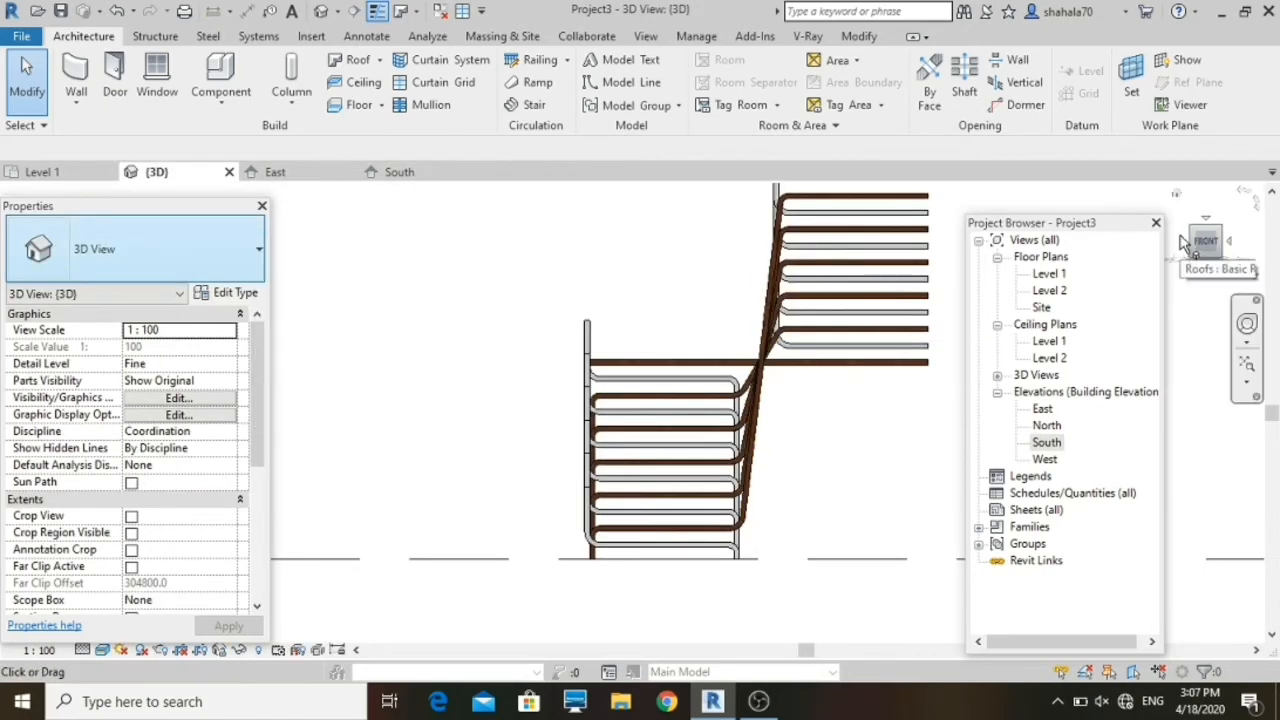
{"action": "left_click", "coordinate": [1182, 241]}
{"action": "scroll", "coordinate": [757, 420], "scroll_direction": "up", "scroll_amount": 8}
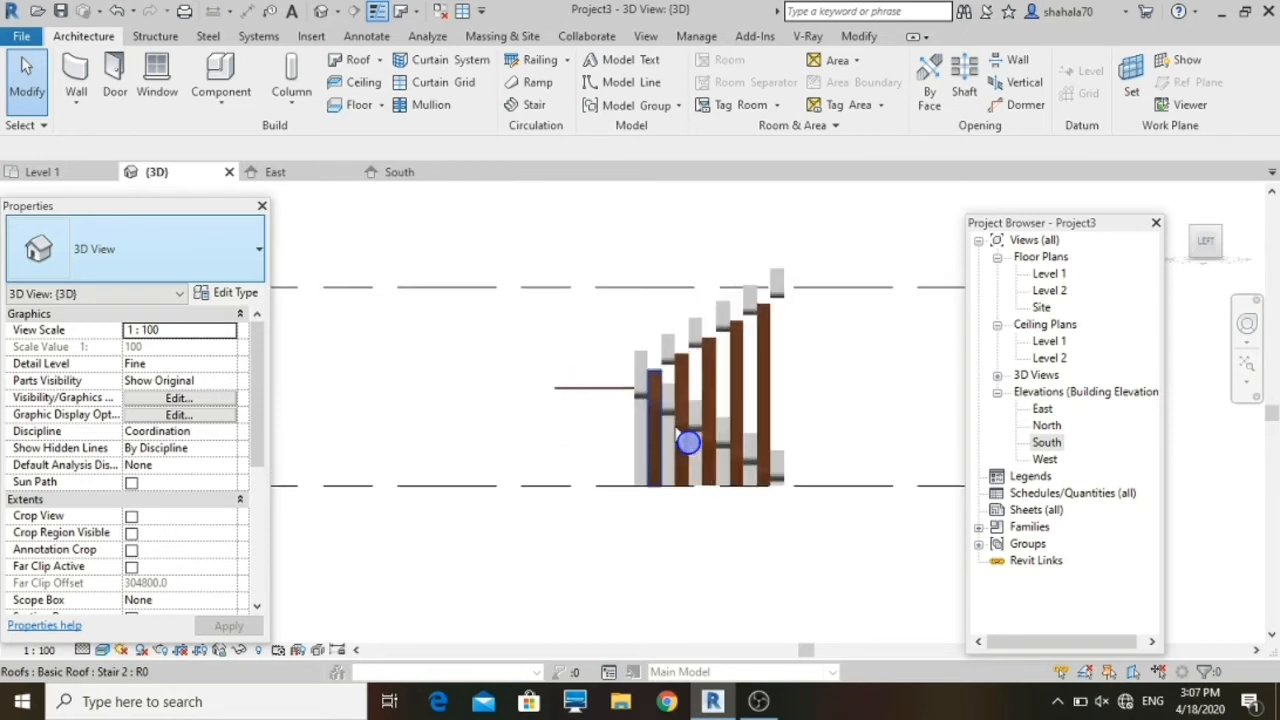
{"action": "scroll", "coordinate": [773, 413], "scroll_direction": "down", "scroll_amount": 4}
{"action": "scroll", "coordinate": [543, 287], "scroll_direction": "down", "scroll_amount": 4}
{"action": "scroll", "coordinate": [602, 221], "scroll_direction": "up", "scroll_amount": 3}
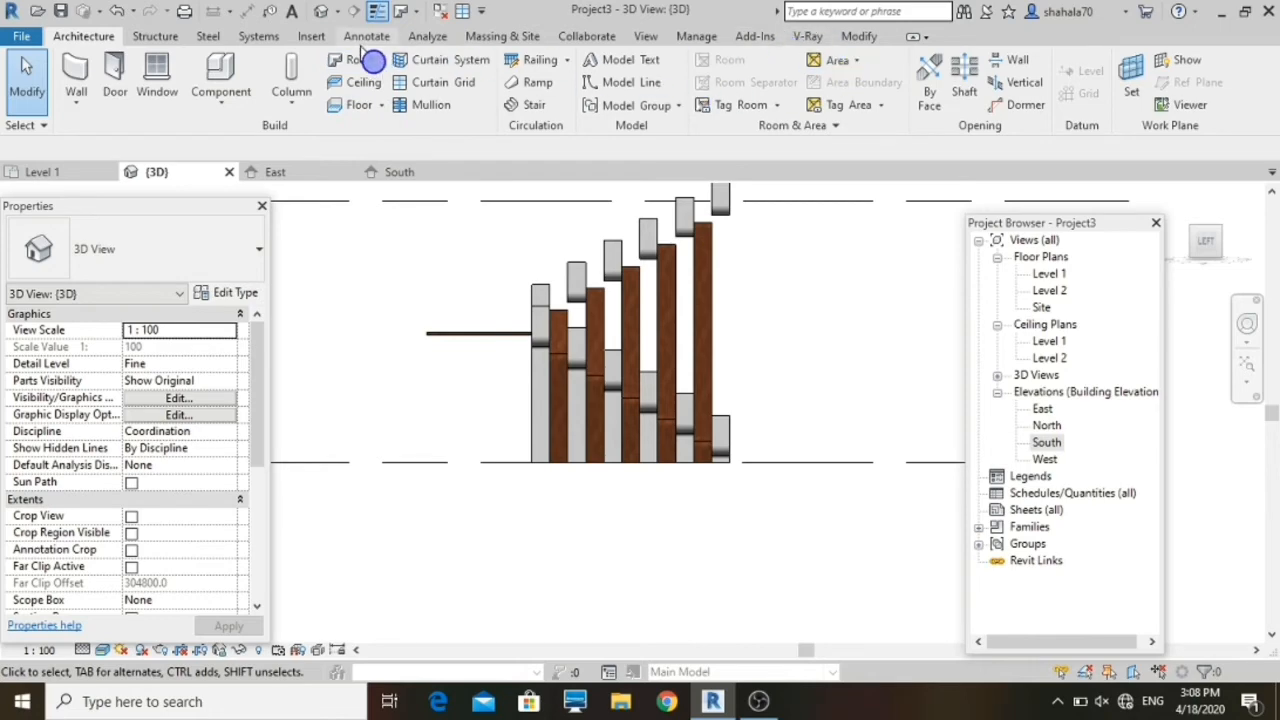
Step: Create an in-place component in the Generic Models category, keeping the default name Generic Models 1
{"action": "left_click", "coordinate": [221, 100]}
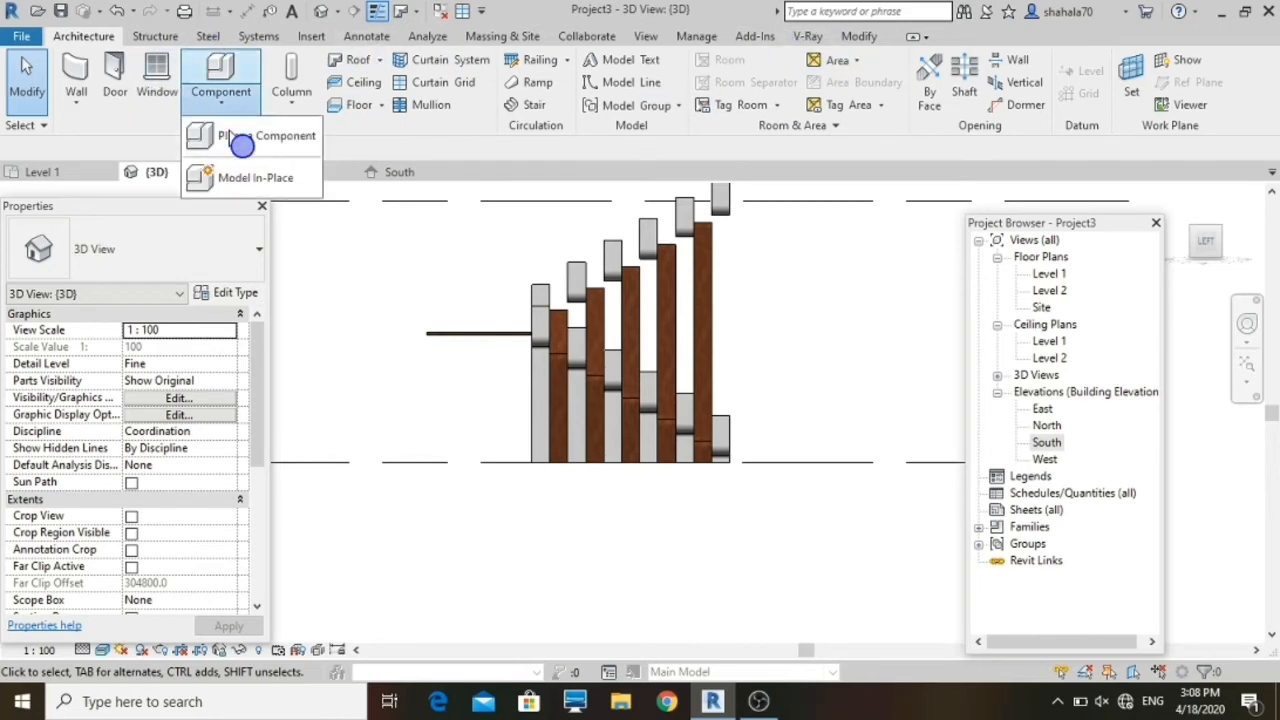
{"action": "left_click", "coordinate": [263, 181]}
{"action": "scroll", "coordinate": [586, 297], "scroll_direction": "down", "scroll_amount": 5}
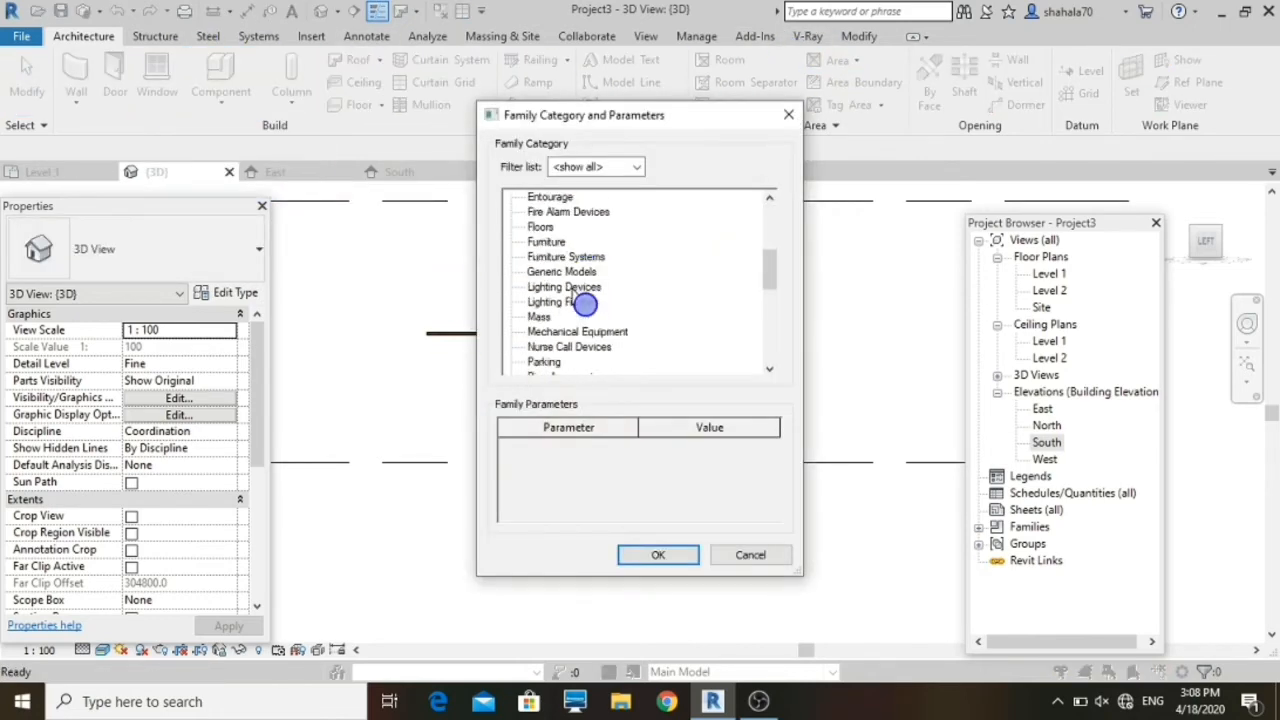
{"action": "double_click", "coordinate": [567, 272]}
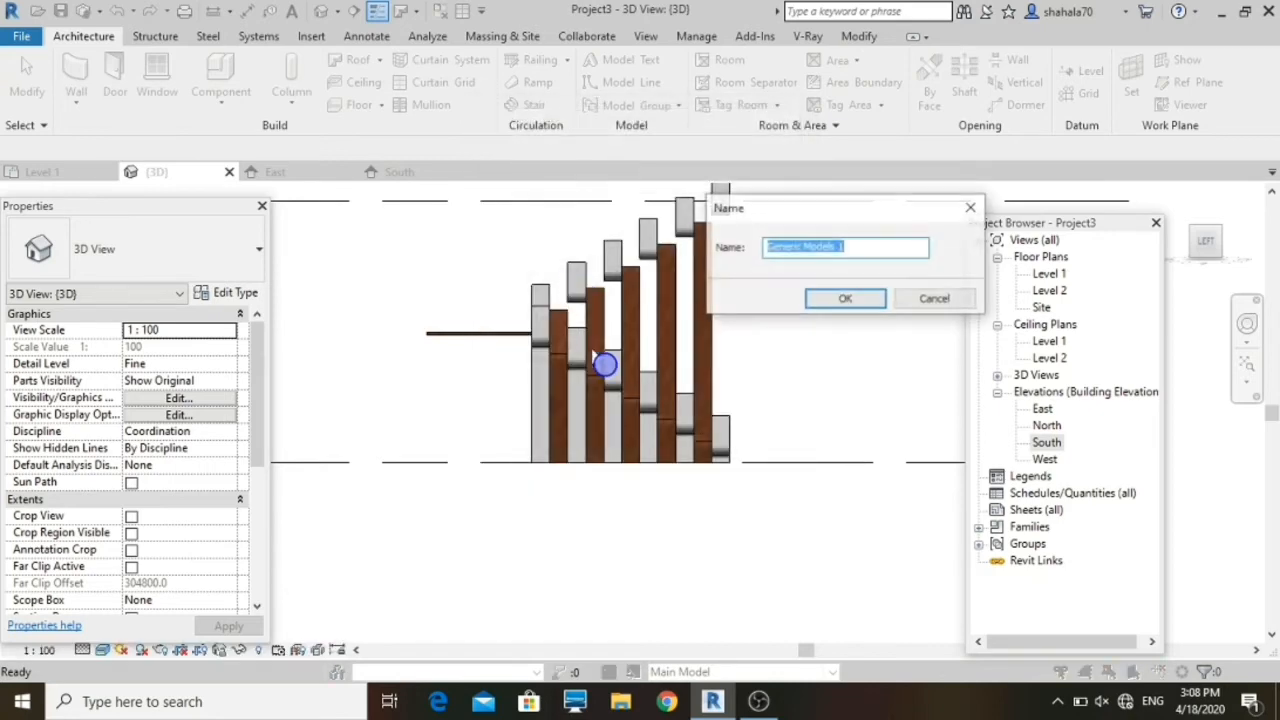
{"action": "left_click", "coordinate": [838, 304]}
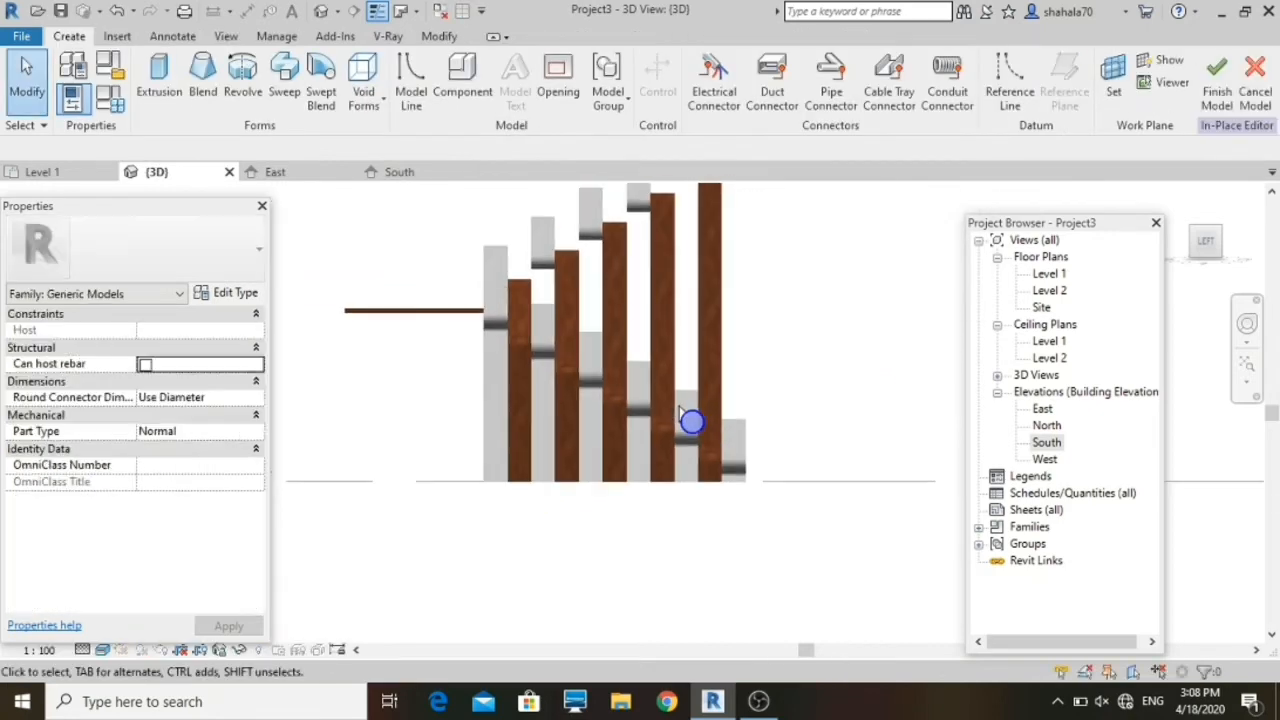
Step: Start a solid extrusion and pick the side face of the lowest plain Stair panel as its work plane
{"action": "left_click", "coordinate": [159, 80]}
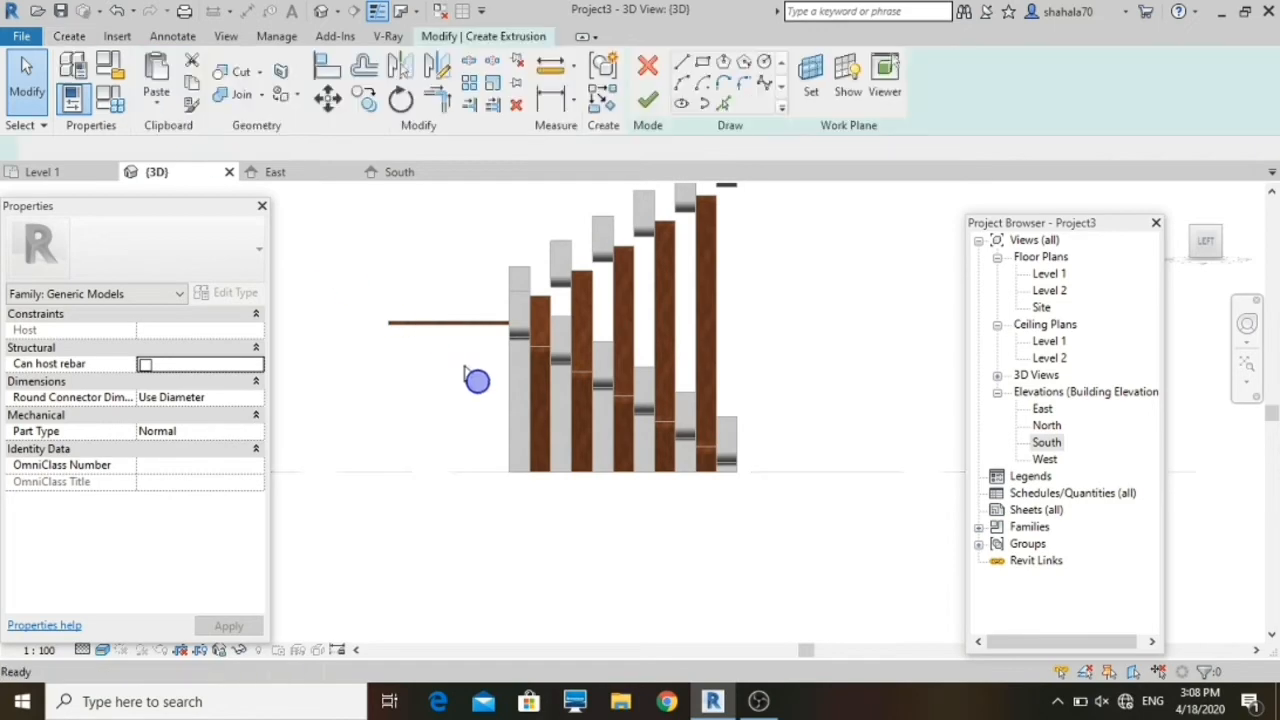
{"action": "scroll", "coordinate": [495, 276], "scroll_direction": "up", "scroll_amount": 1}
{"action": "scroll", "coordinate": [495, 276], "scroll_direction": "up", "scroll_amount": 1}
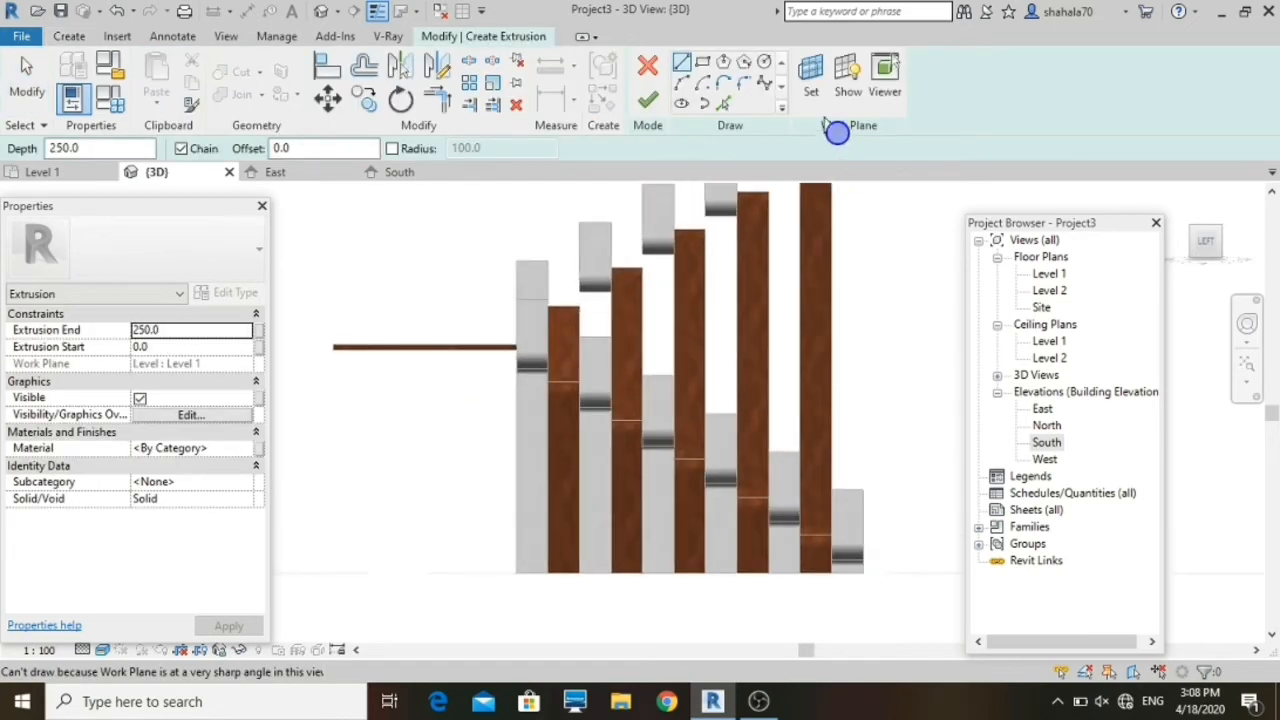
{"action": "left_click", "coordinate": [810, 80]}
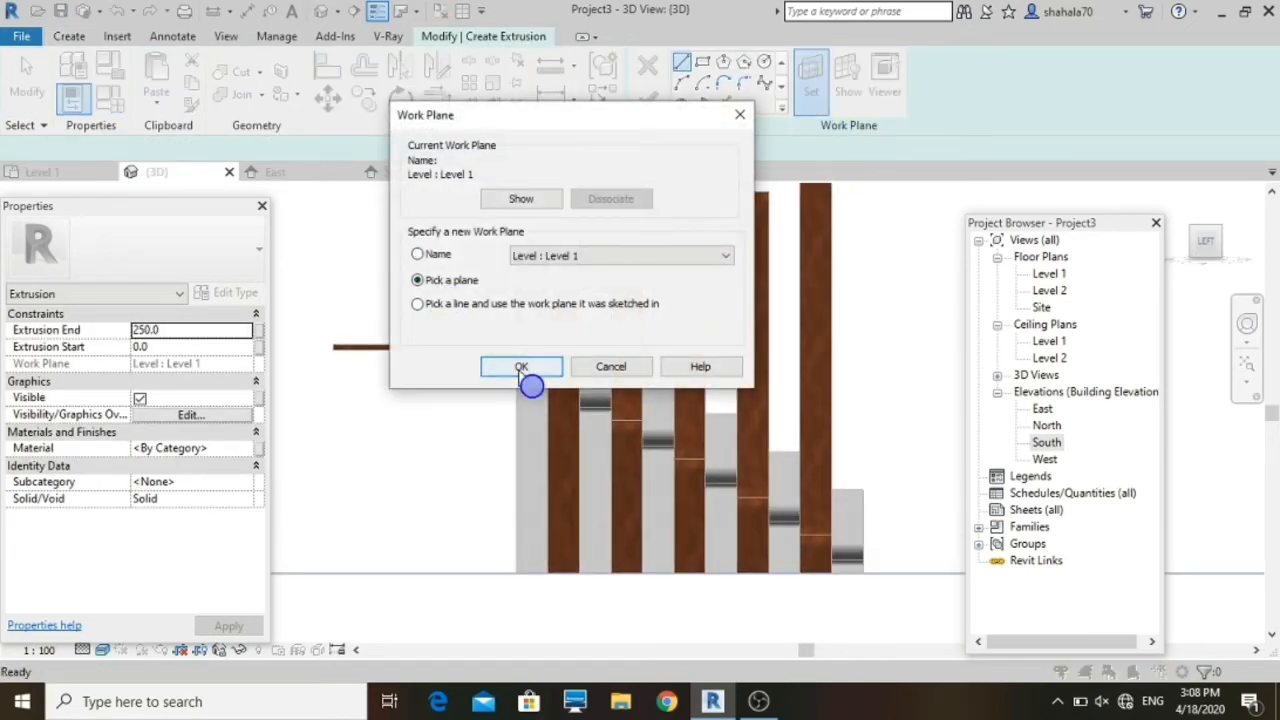
{"action": "left_click", "coordinate": [521, 367]}
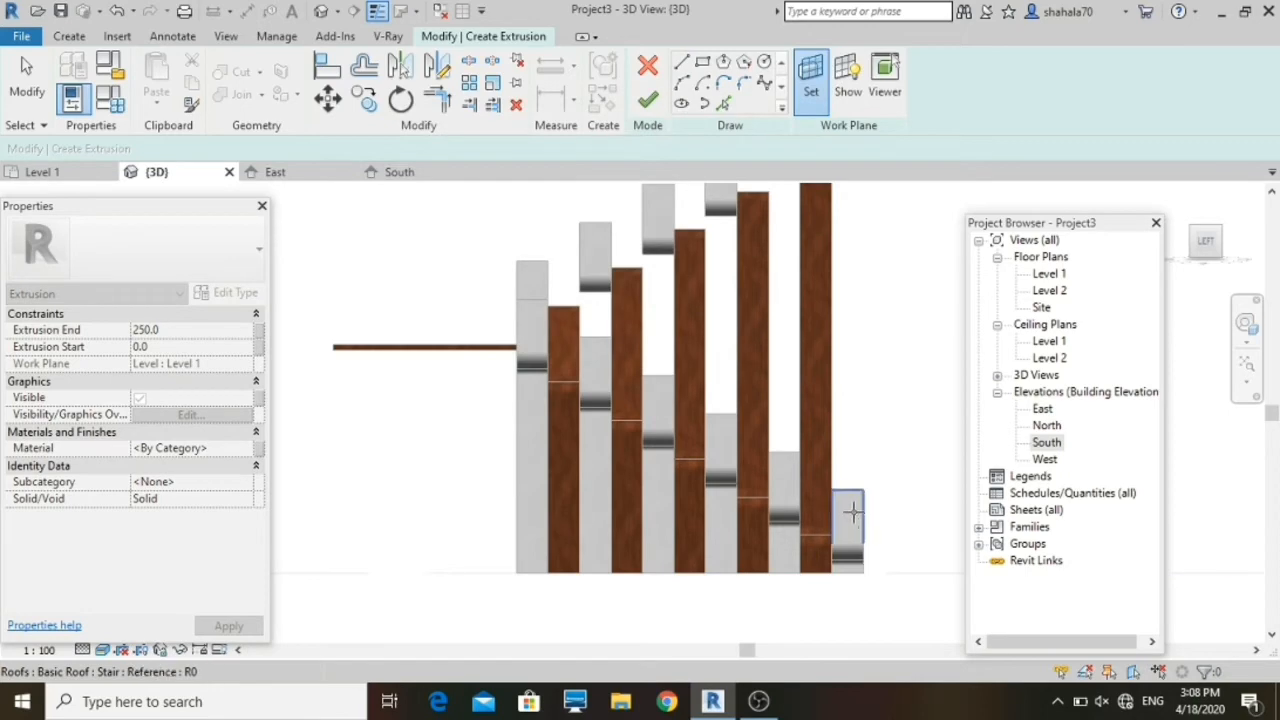
{"action": "left_click", "coordinate": [852, 512]}
{"action": "scroll", "coordinate": [848, 510], "scroll_direction": "up", "scroll_amount": 3}
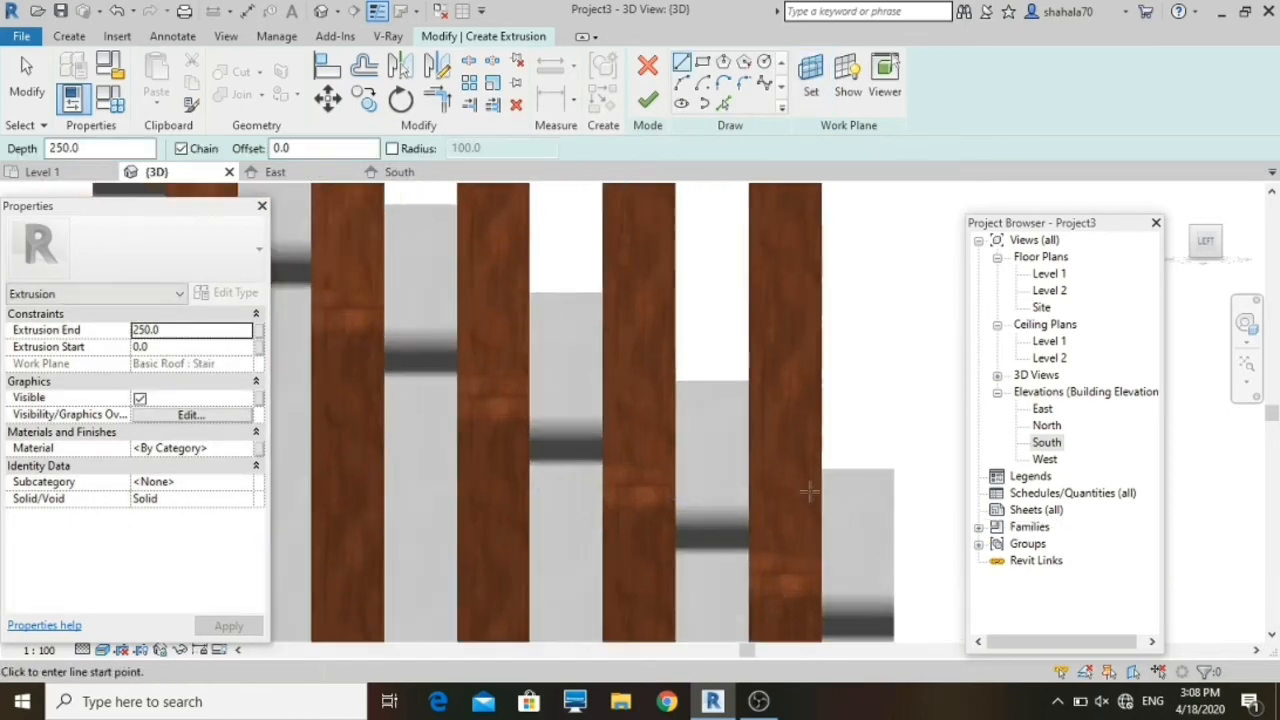
Step: Sketch the upper sloped profile line, about 3241 mm long, from the lowest plain panel's inner edge to the plain panel beside the landing
{"action": "scroll", "coordinate": [830, 470], "scroll_direction": "down", "scroll_amount": 5}
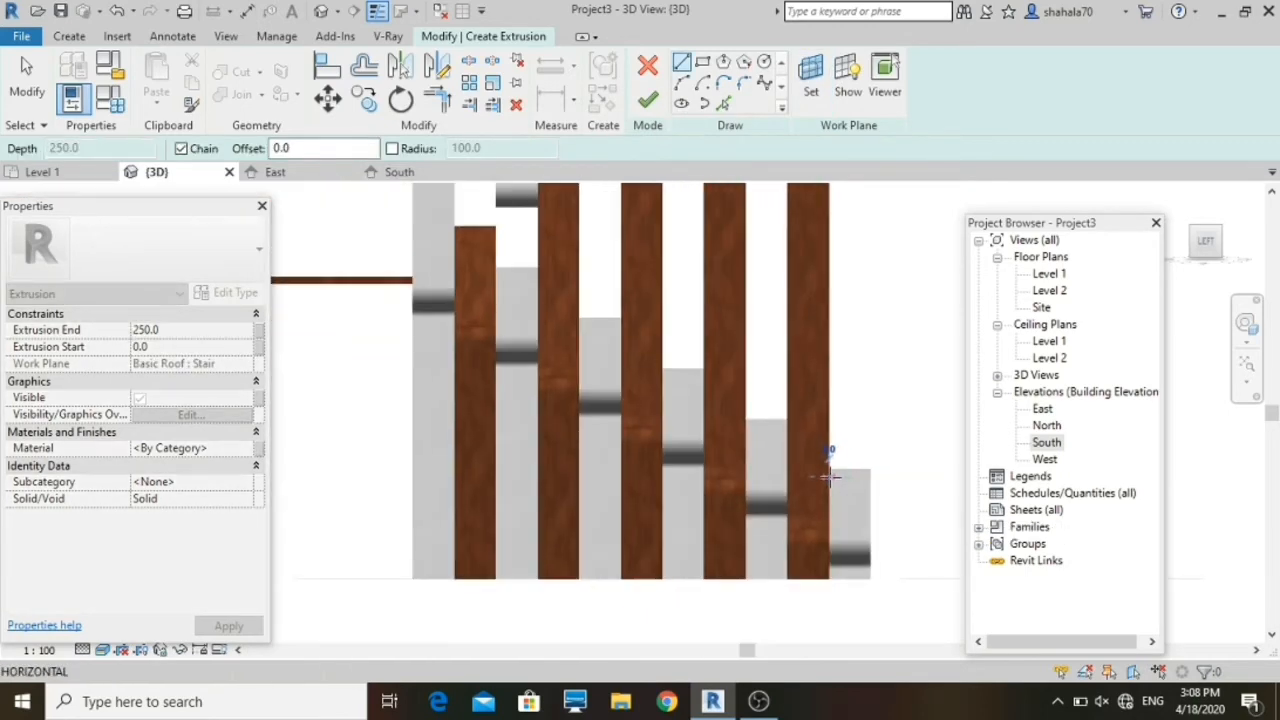
{"action": "left_click", "coordinate": [852, 518]}
{"action": "scroll", "coordinate": [600, 338], "scroll_direction": "up", "scroll_amount": 3}
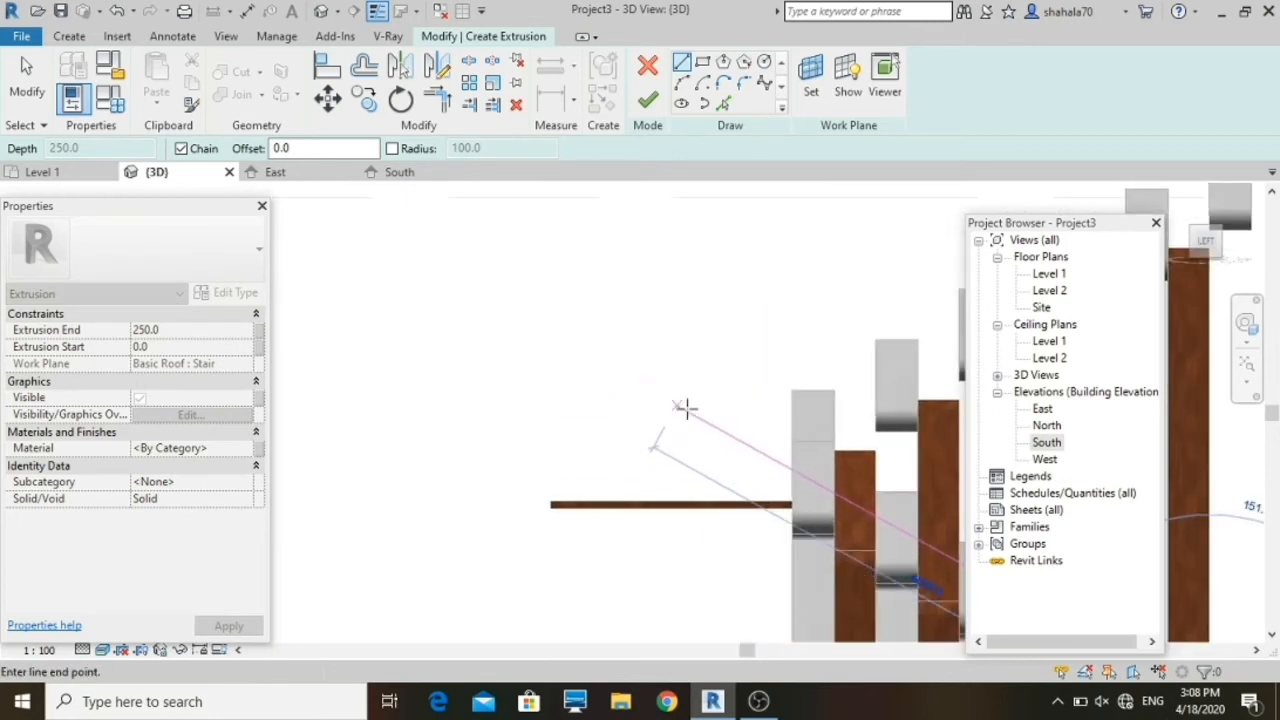
{"action": "scroll", "coordinate": [690, 410], "scroll_direction": "down", "scroll_amount": 3}
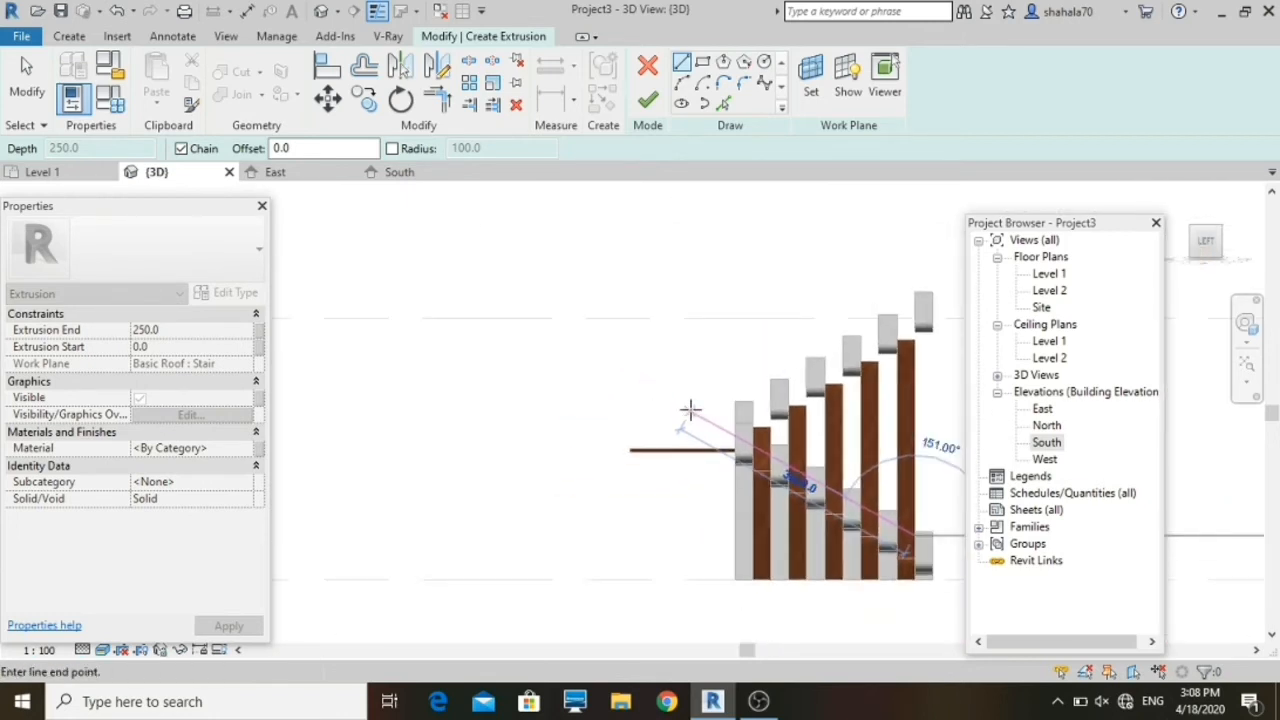
{"action": "left_click", "coordinate": [690, 409]}
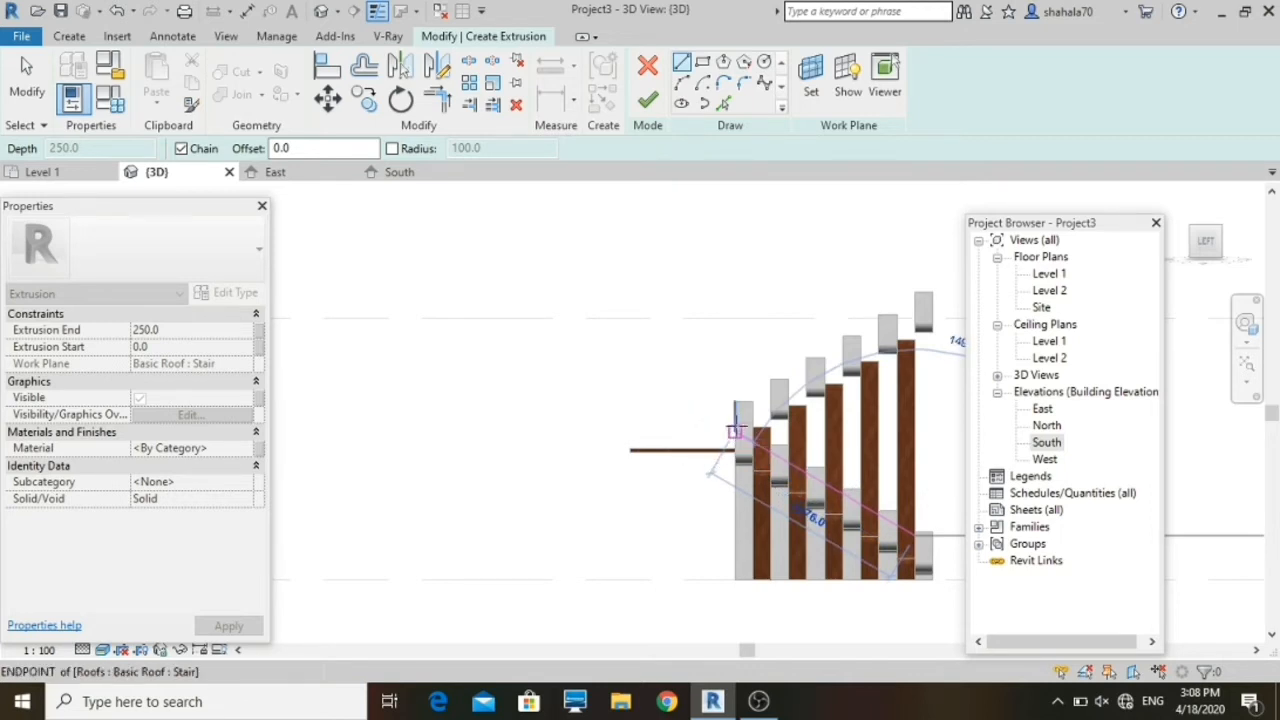
{"action": "scroll", "coordinate": [735, 430], "scroll_direction": "up", "scroll_amount": 3}
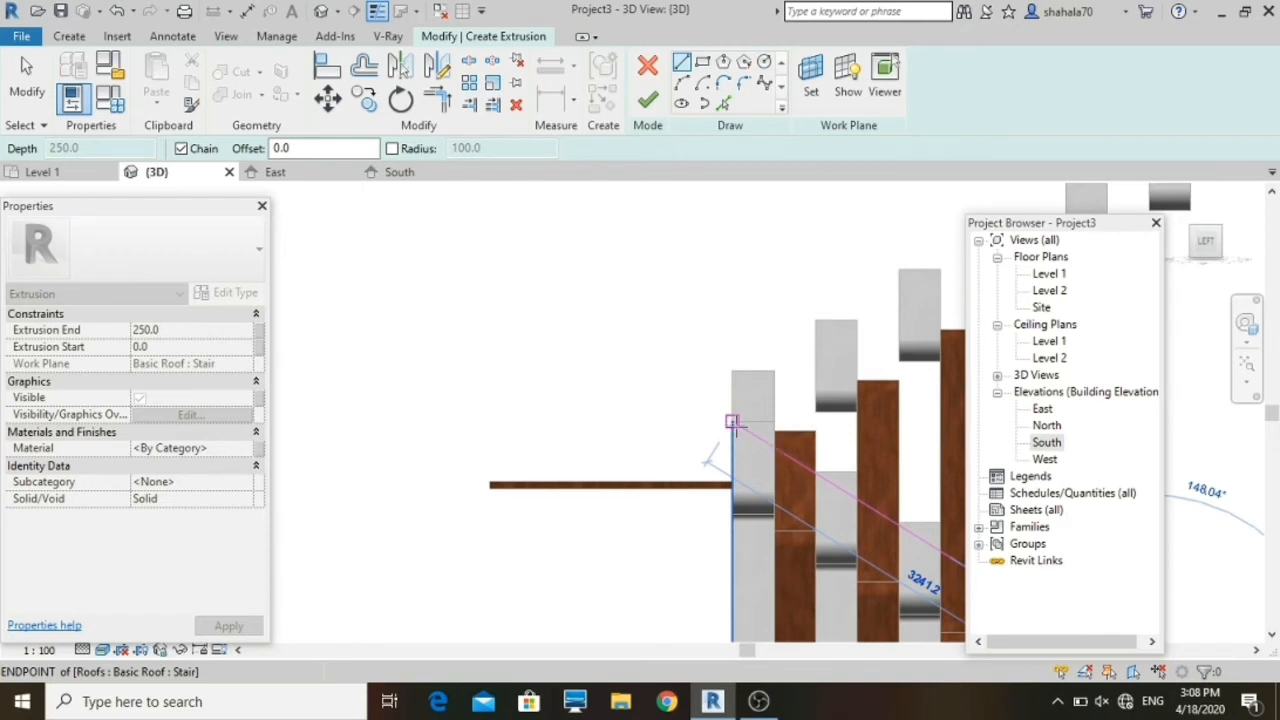
{"action": "left_click", "coordinate": [732, 422]}
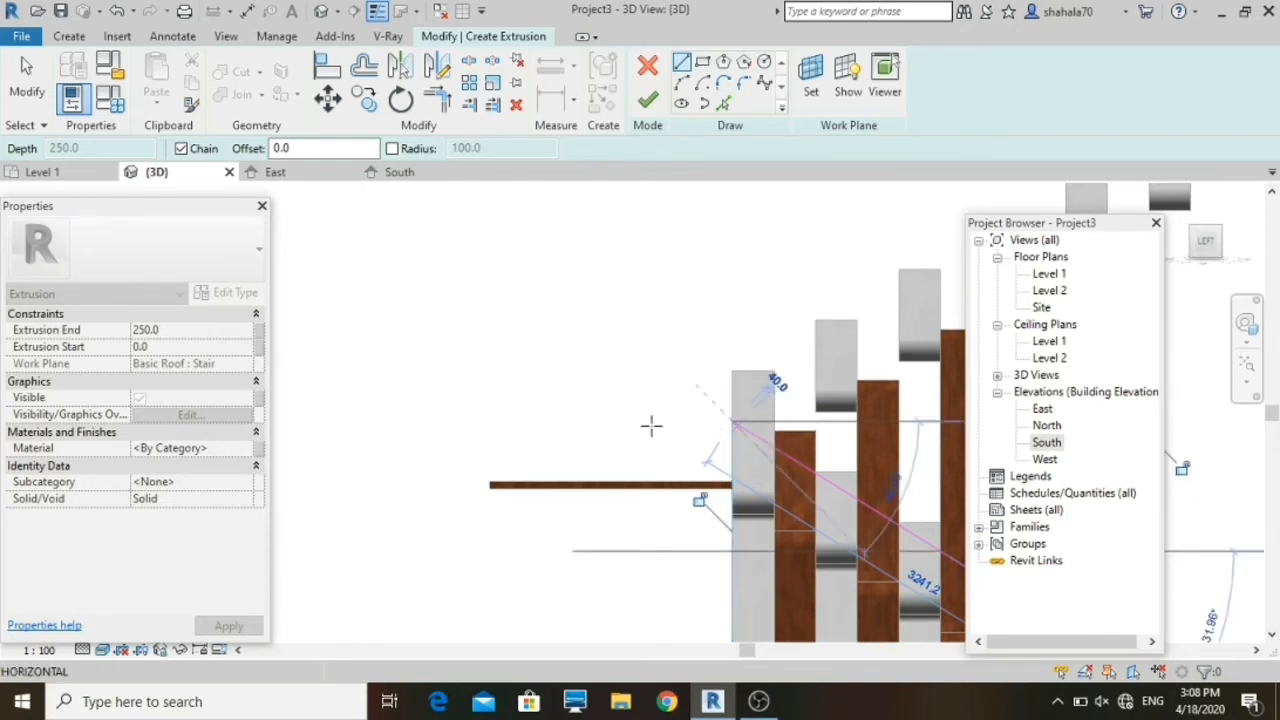
Step: Sketch a horizontal line about 1580 mm long above the landing and a vertical line about 393 mm long at its outer end
{"action": "left_click", "coordinate": [491, 420]}
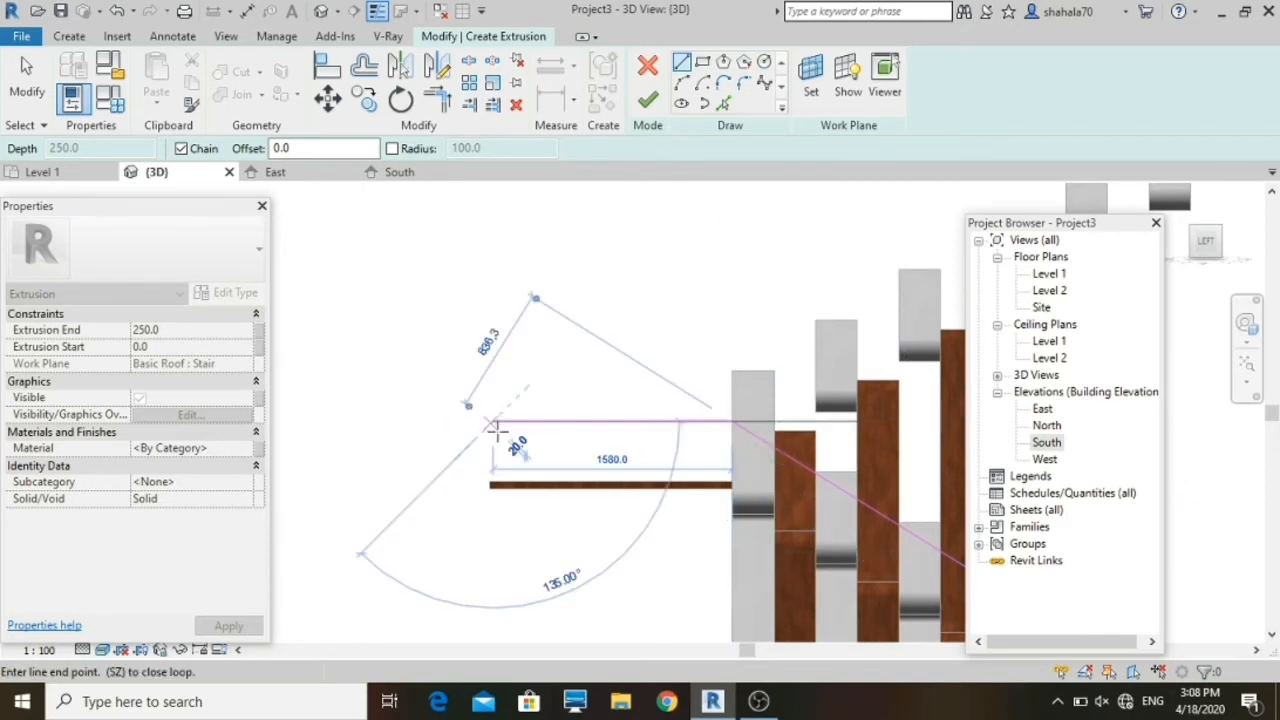
{"action": "scroll", "coordinate": [490, 470], "scroll_direction": "up", "scroll_amount": 3}
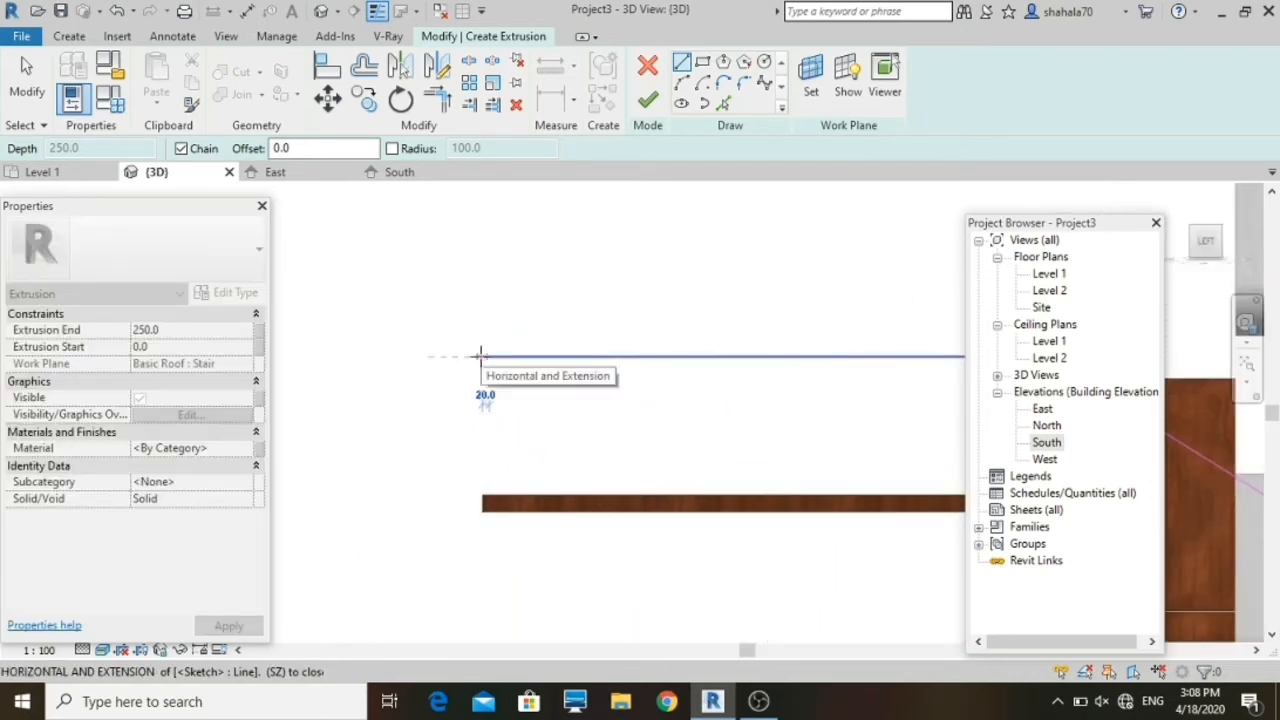
{"action": "key", "text": "Escape"}
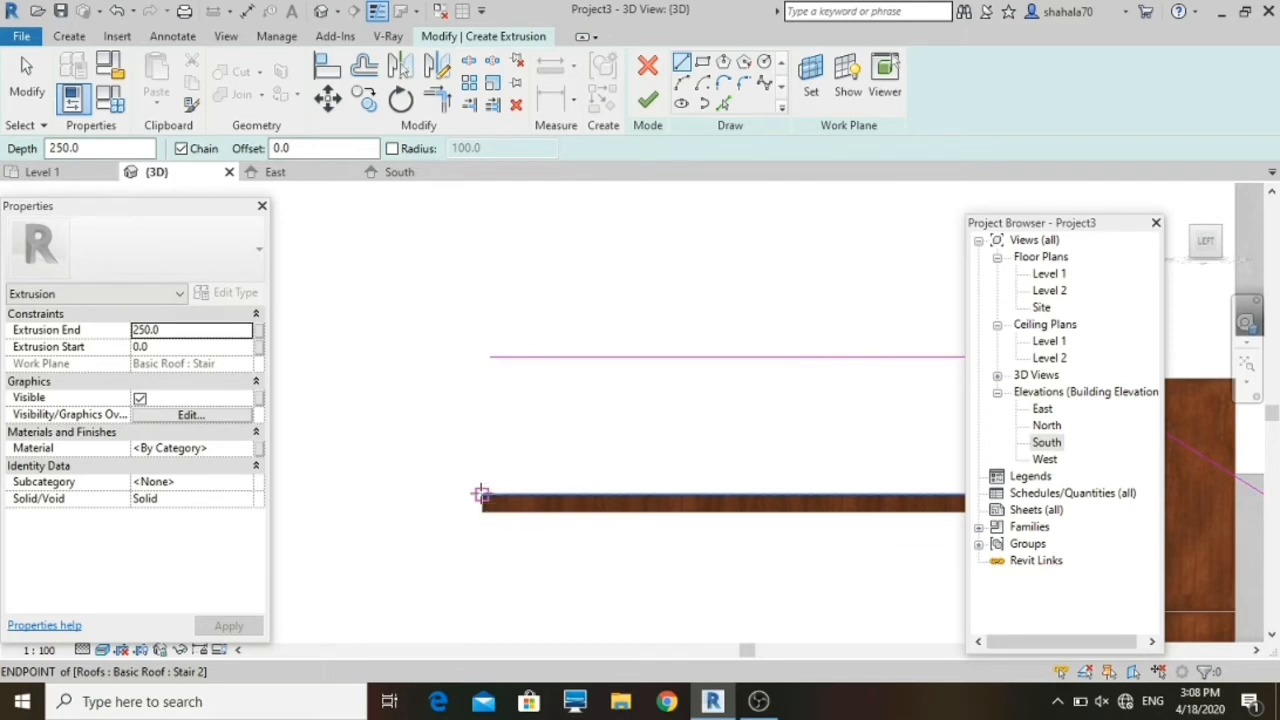
{"action": "left_click", "coordinate": [481, 494]}
{"action": "left_click", "coordinate": [481, 356]}
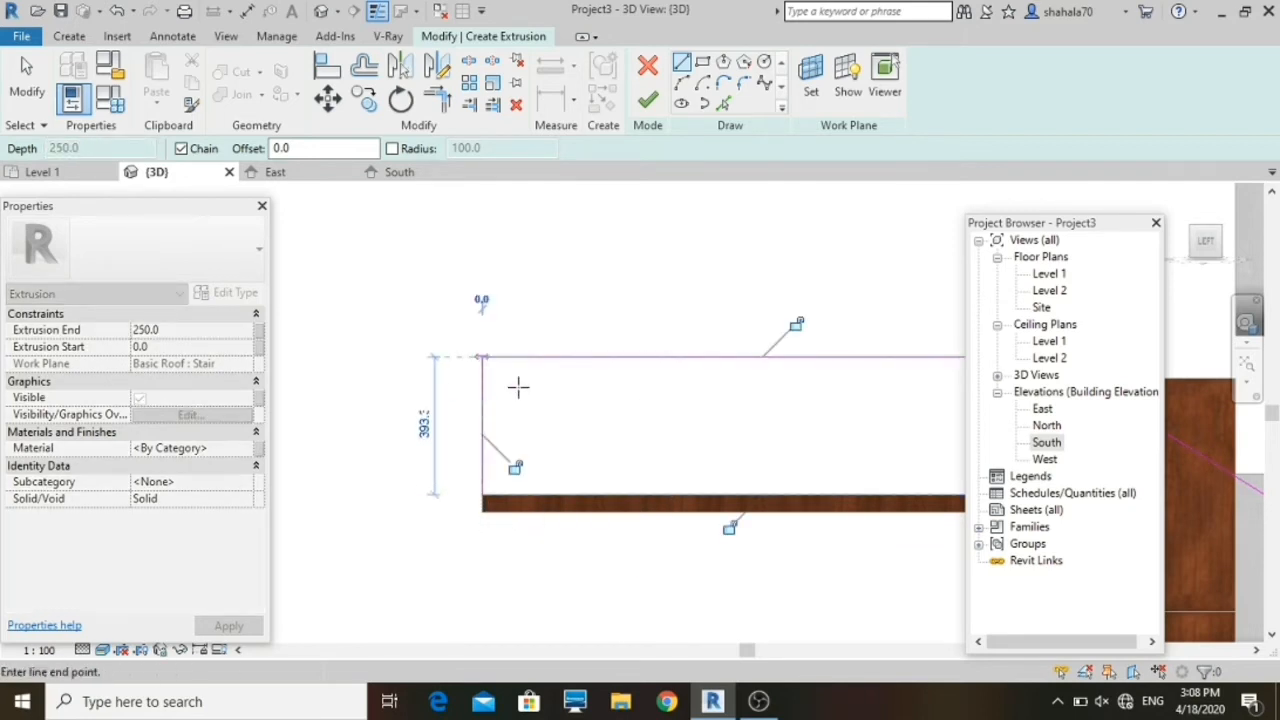
Step: Trim the horizontal line above the landing and the vertical end line to a clean corner
{"action": "key", "text": "Escape"}
{"action": "key", "text": "Escape"}
{"action": "key", "text": "t"}
{"action": "key", "text": "r"}
{"action": "left_click", "coordinate": [505, 358]}
{"action": "left_click", "coordinate": [479, 380]}
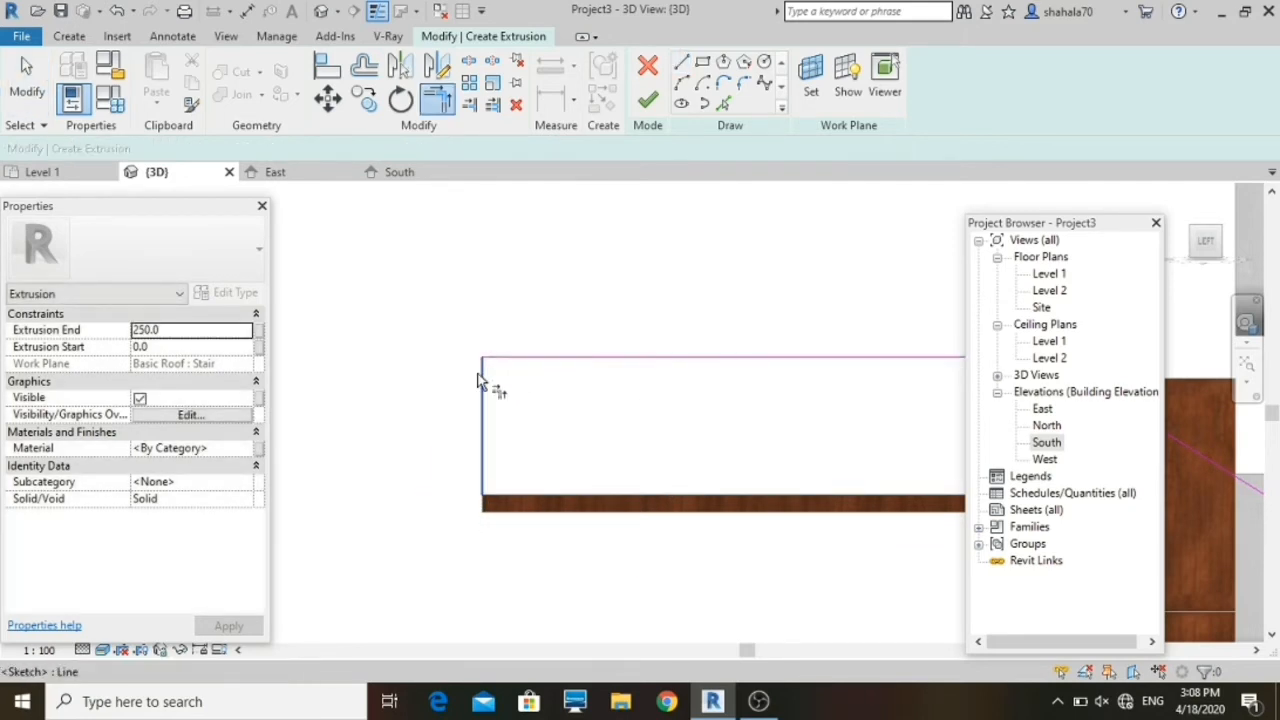
{"action": "key", "text": "Escape"}
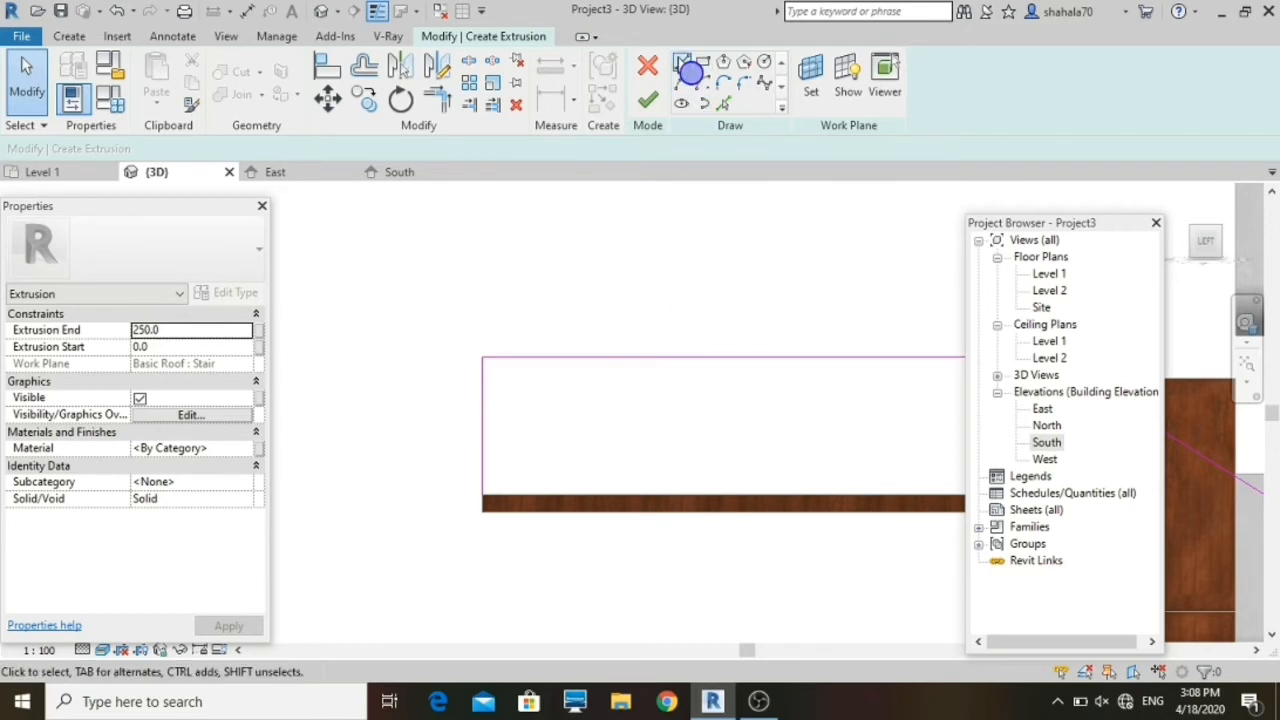
Step: Sketch the lower horizontal line 1600 mm long, about 40 mm above the landing, from the vertical end line to the adjacent panel
{"action": "left_click", "coordinate": [682, 63]}
{"action": "left_click", "coordinate": [482, 481]}
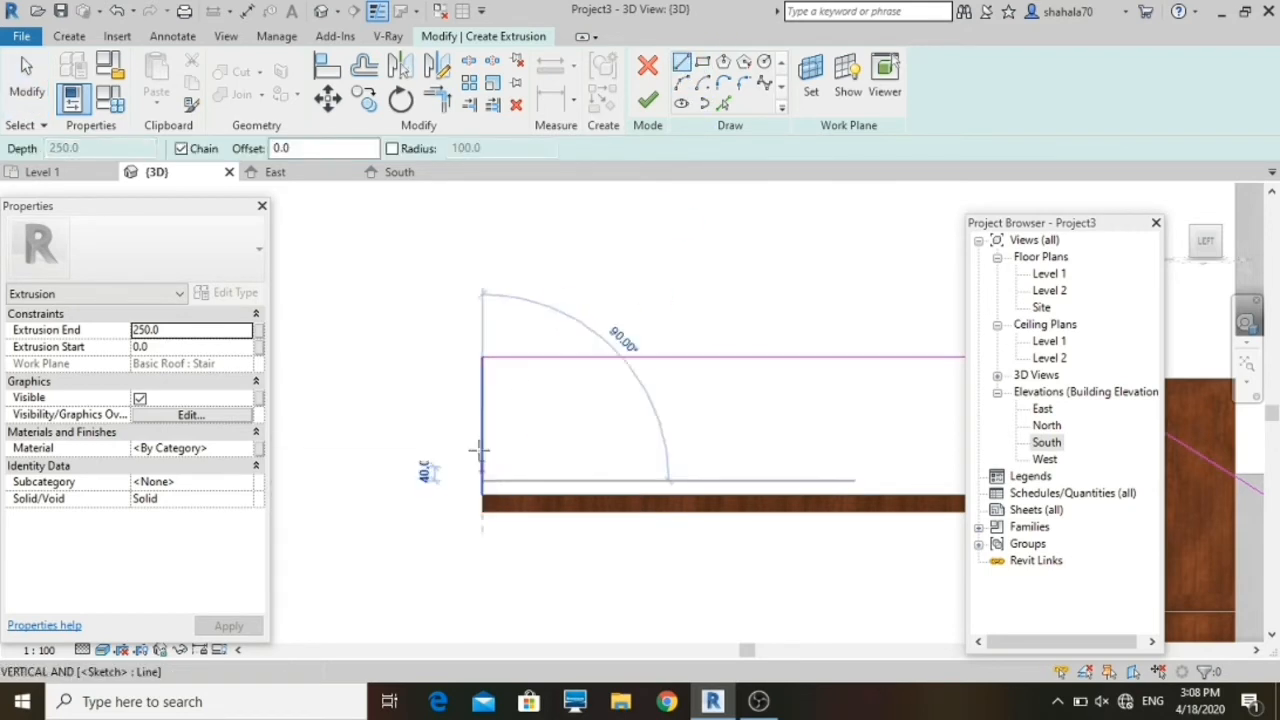
{"action": "scroll", "coordinate": [480, 450], "scroll_direction": "down", "scroll_amount": 3}
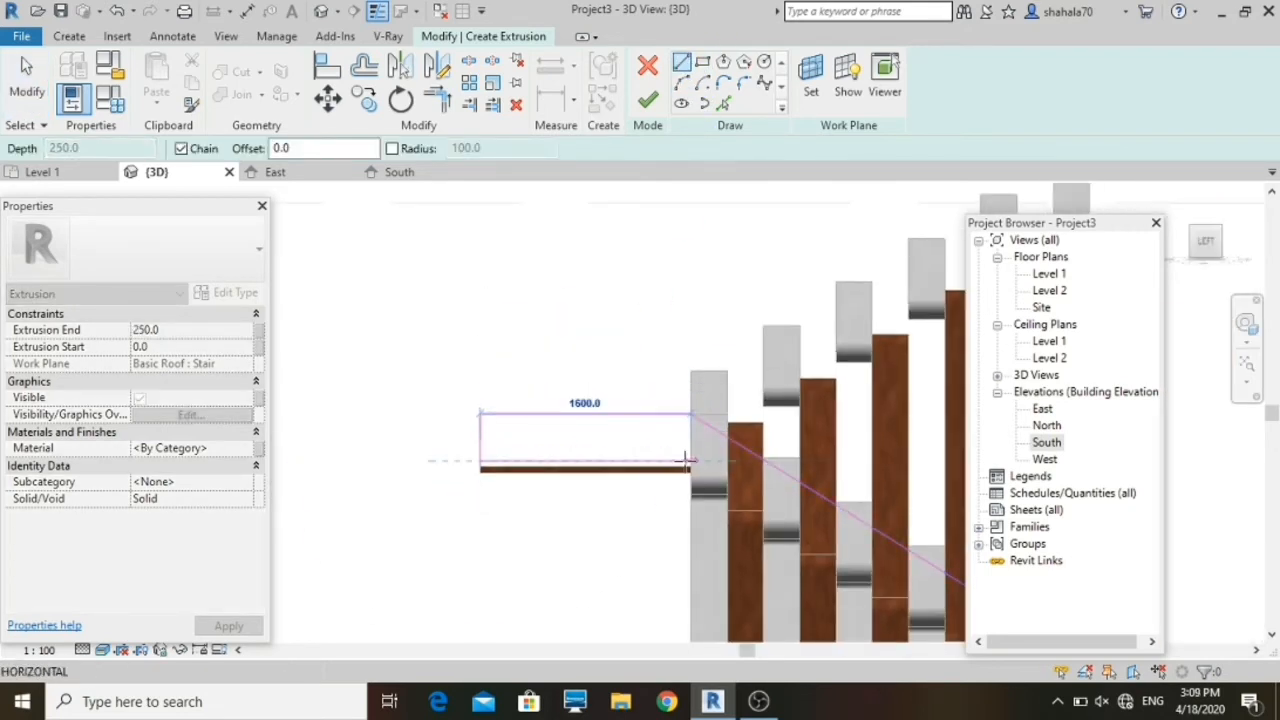
{"action": "left_click", "coordinate": [690, 461]}
Step: Sketch the lower sloped line parallel to the upper one, from the landing down to the last mahogany panel
{"action": "scroll", "coordinate": [688, 461], "scroll_direction": "down", "scroll_amount": 3}
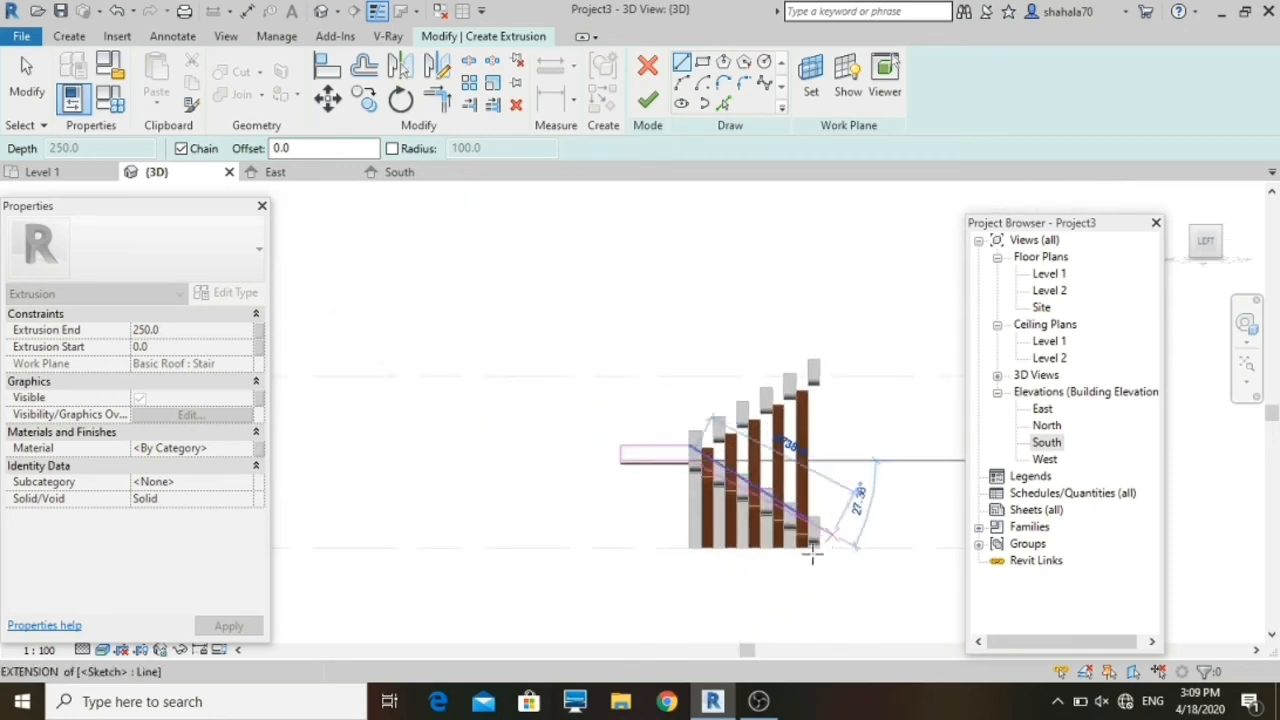
{"action": "scroll", "coordinate": [795, 540], "scroll_direction": "up", "scroll_amount": 2}
{"action": "scroll", "coordinate": [779, 522], "scroll_direction": "up", "scroll_amount": 5}
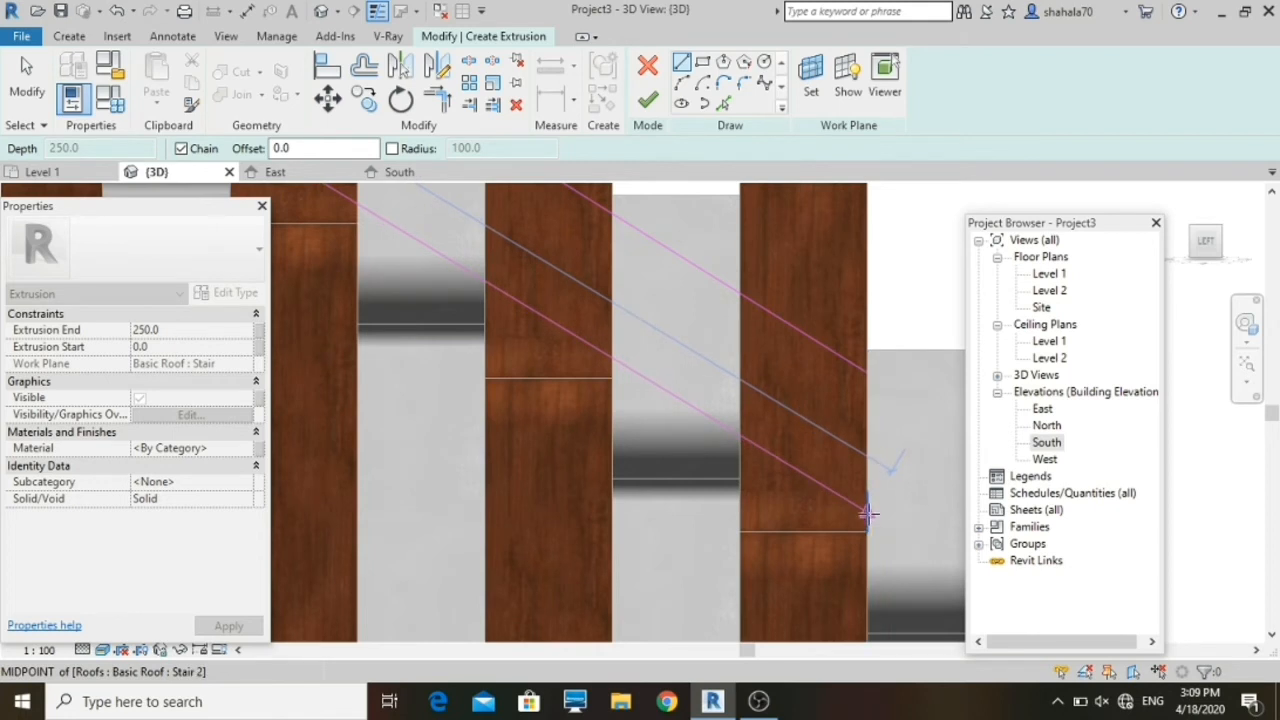
{"action": "scroll", "coordinate": [868, 514], "scroll_direction": "down", "scroll_amount": 5}
{"action": "scroll", "coordinate": [870, 516], "scroll_direction": "up", "scroll_amount": 2}
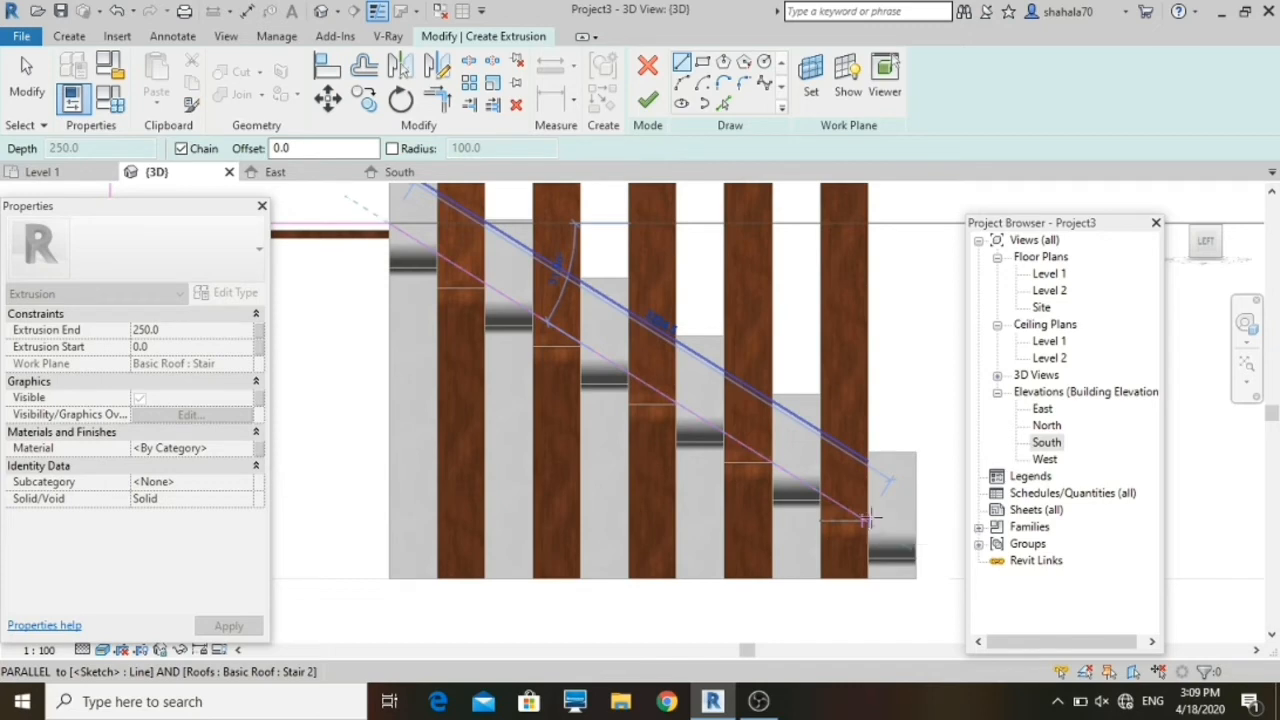
{"action": "left_click", "coordinate": [862, 520]}
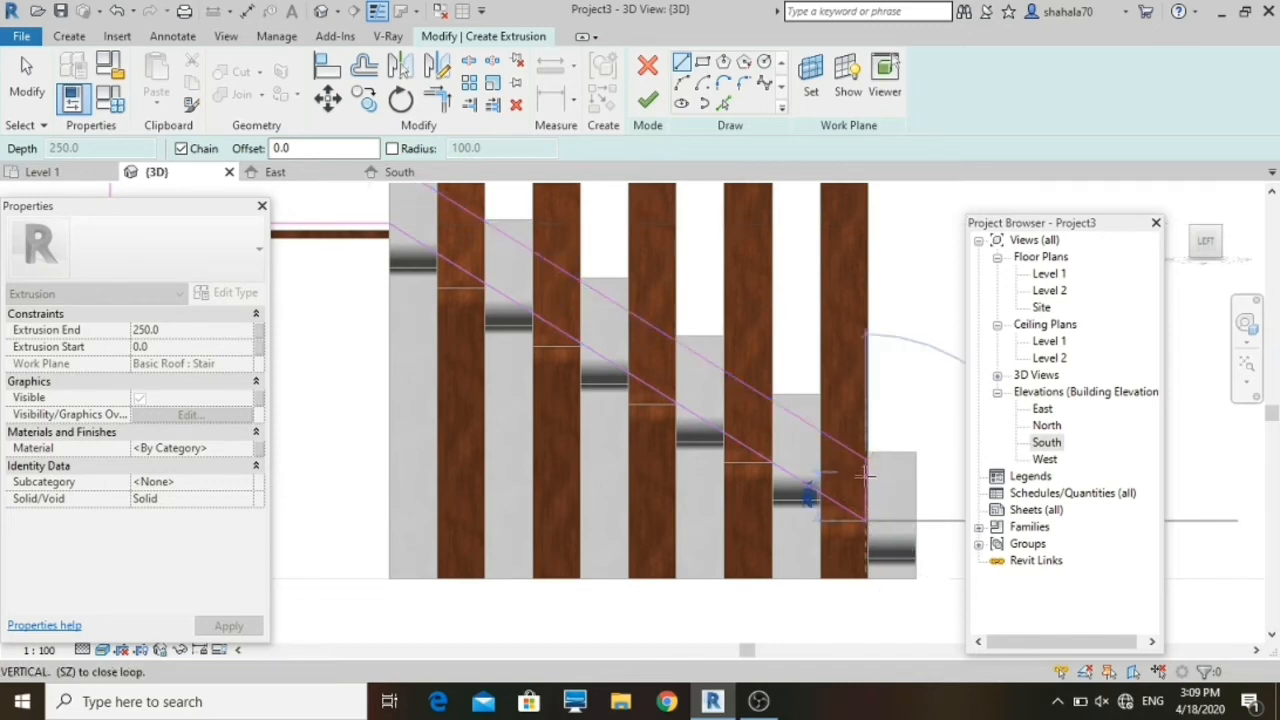
Step: Extend the bottom end of the lower sloped line to the outer edge of the last mahogany panel
{"action": "scroll", "coordinate": [866, 465], "scroll_direction": "up", "scroll_amount": 5}
{"action": "key", "text": "Escape"}
{"action": "key", "text": "Escape"}
{"action": "scroll", "coordinate": [855, 565], "scroll_direction": "up", "scroll_amount": 2}
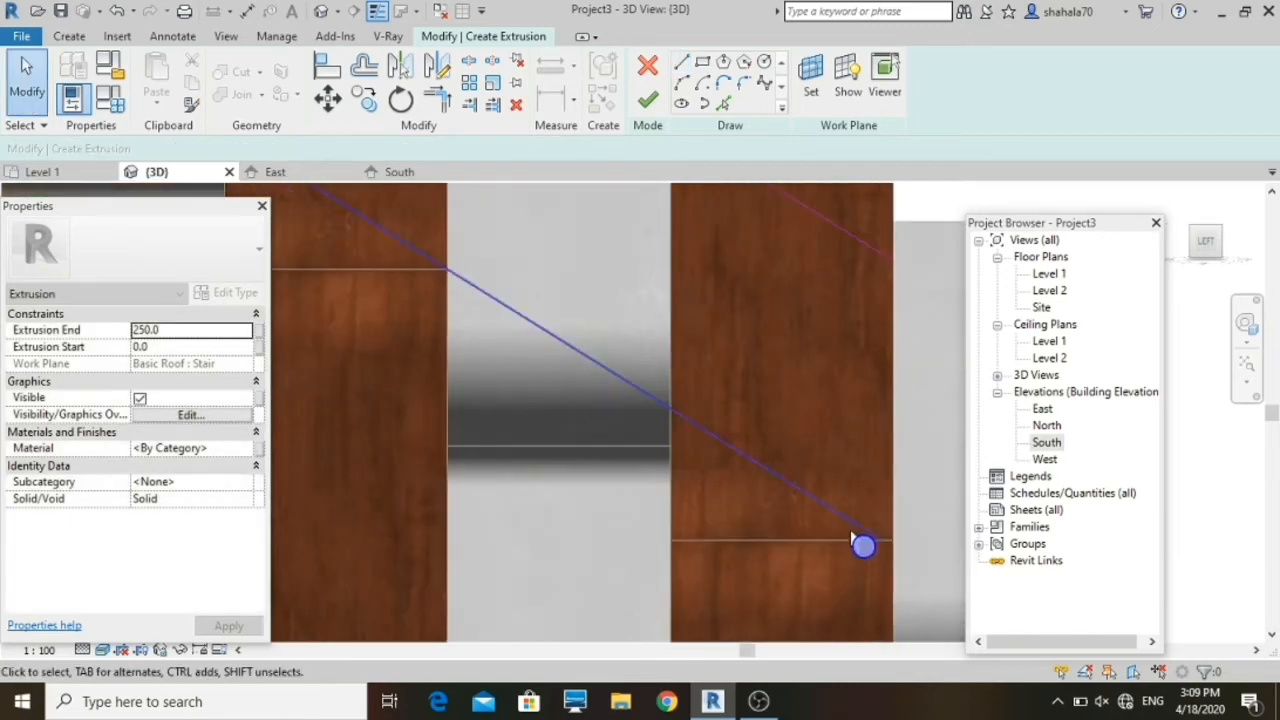
{"action": "left_click", "coordinate": [866, 536]}
{"action": "left_click_drag", "start_coordinate": [884, 540], "coordinate": [893, 546]}
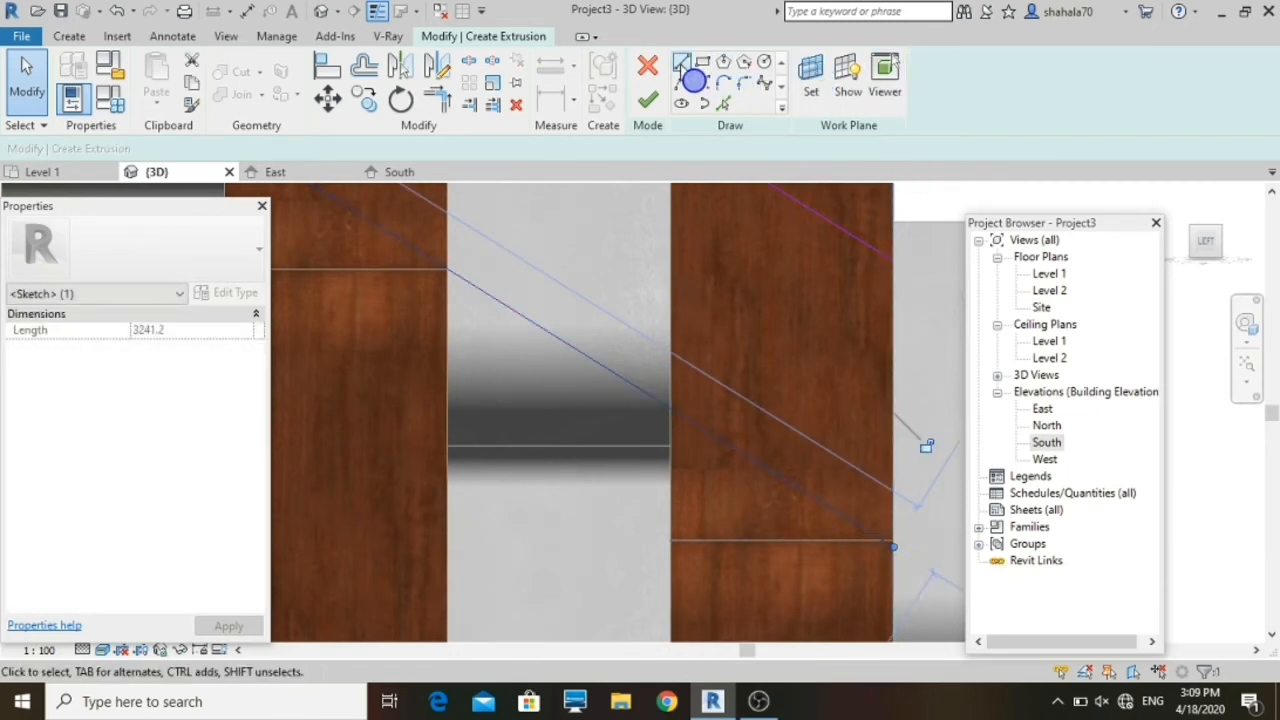
Step: Close the bottom end of the profile with a vertical line between the upper and lower sloped lines
{"action": "left_click", "coordinate": [681, 67]}
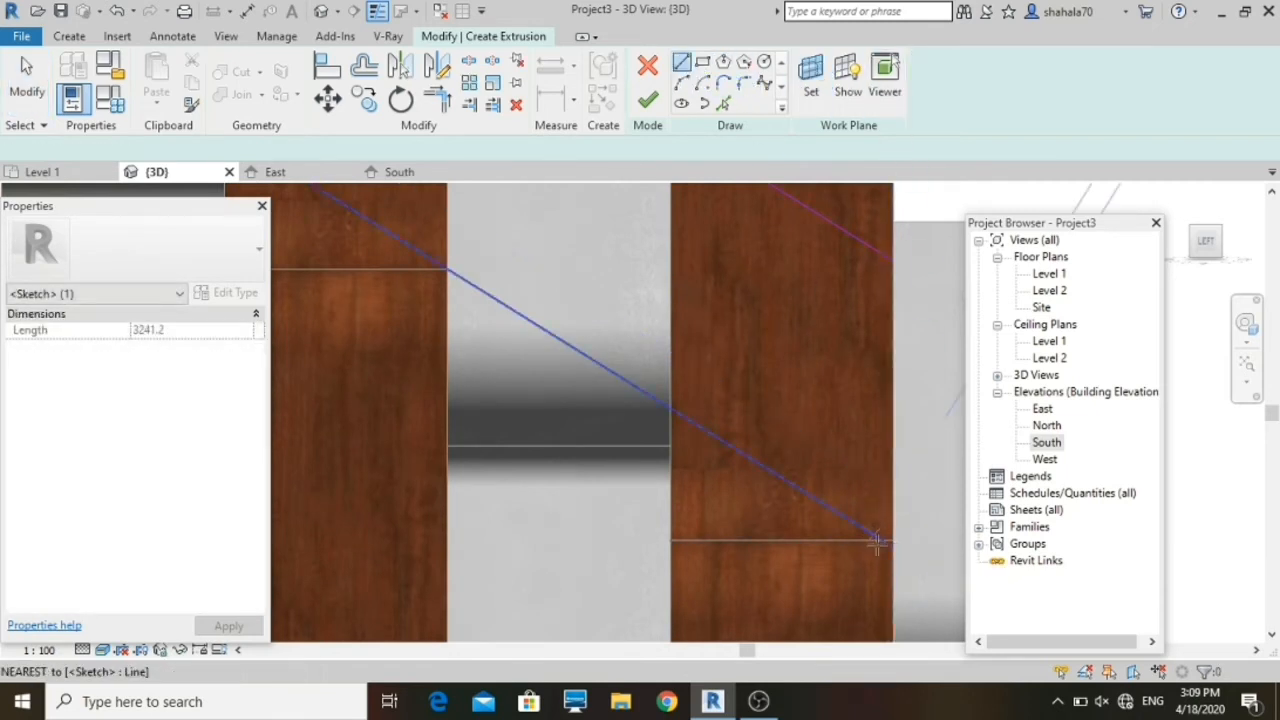
{"action": "left_click", "coordinate": [893, 260]}
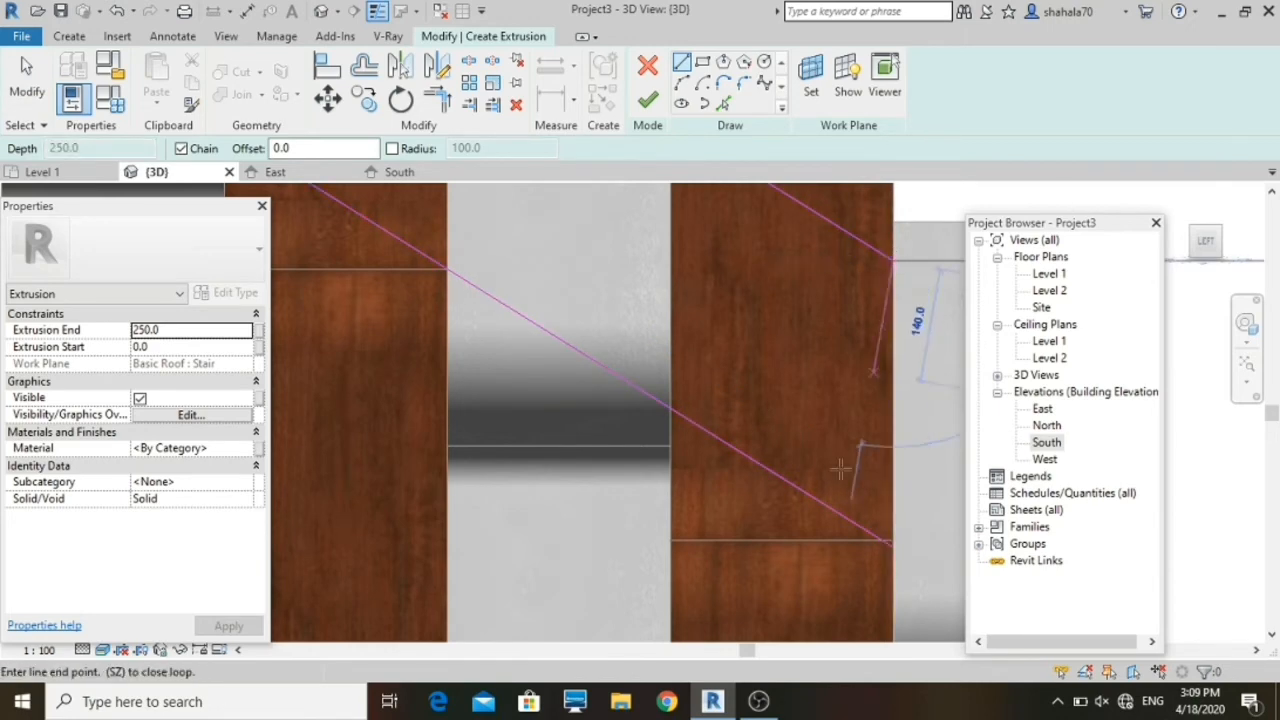
{"action": "left_click", "coordinate": [893, 546]}
{"action": "scroll", "coordinate": [744, 520], "scroll_direction": "down", "scroll_amount": 6}
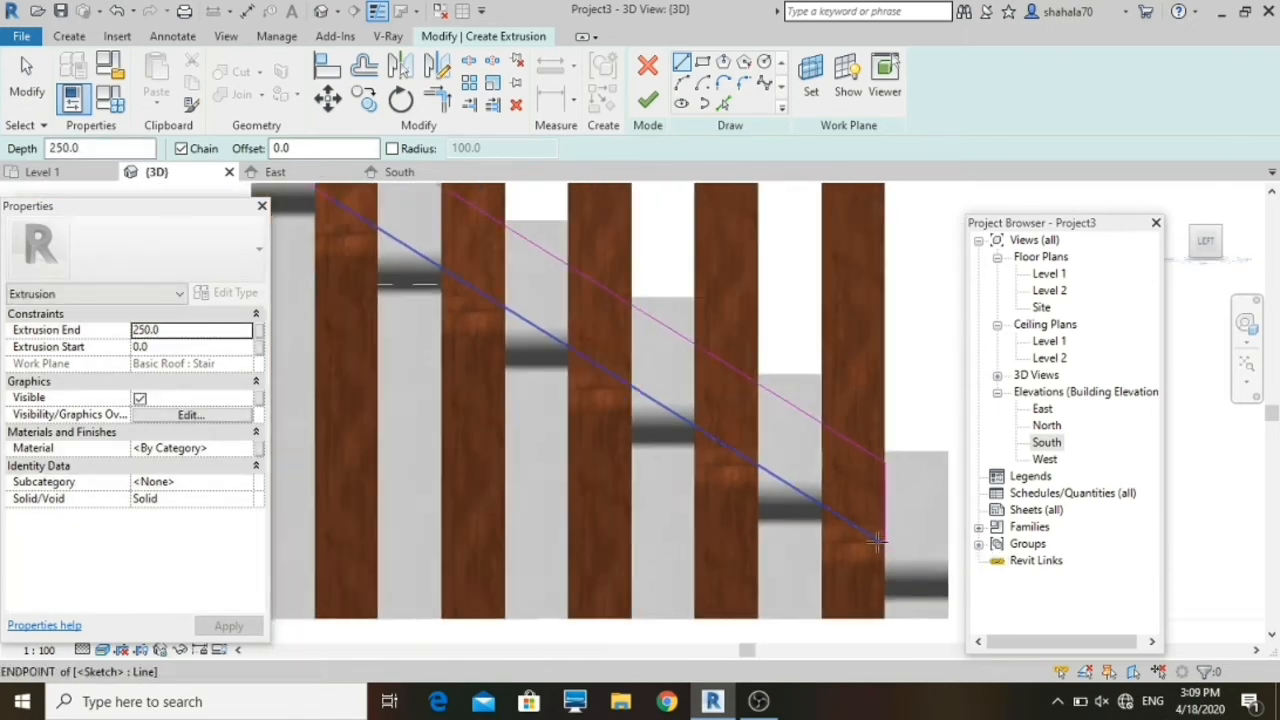
Step: Trim the vertical end line at the landing's outer edge to the lower horizontal line of the profile
{"action": "scroll", "coordinate": [643, 480], "scroll_direction": "down", "scroll_amount": 4}
{"action": "scroll", "coordinate": [794, 537], "scroll_direction": "up", "scroll_amount": 4}
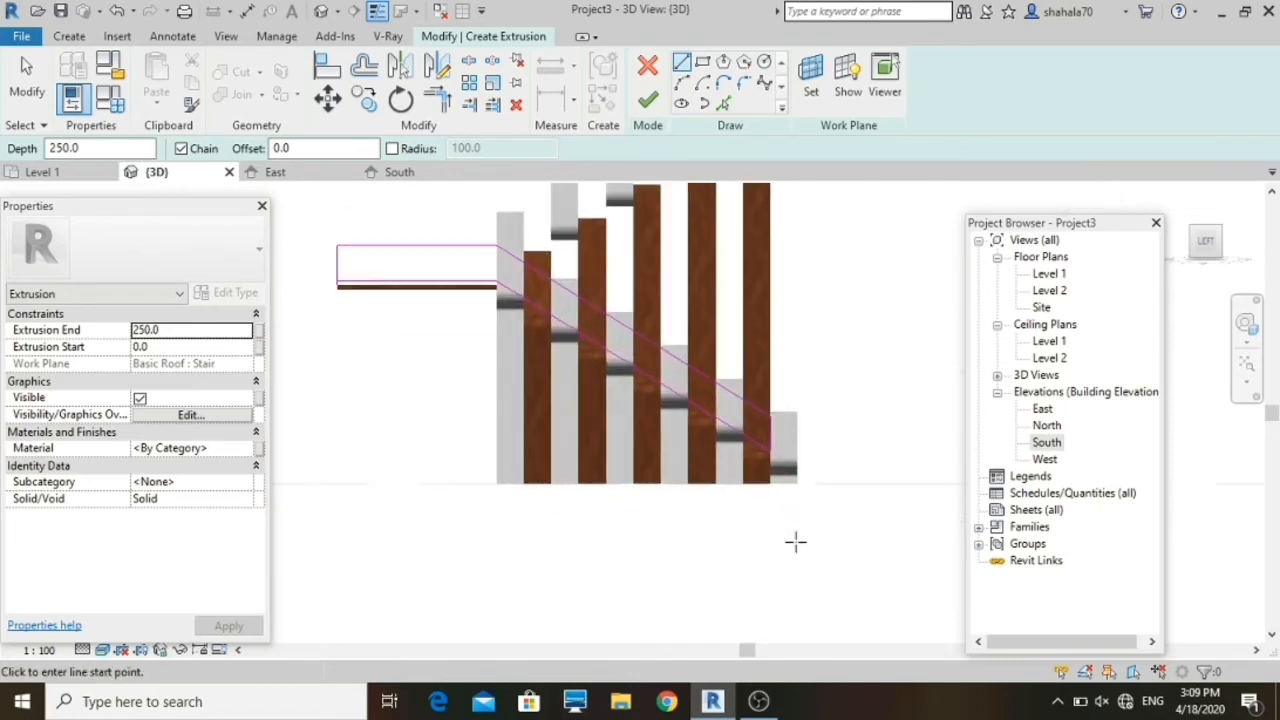
{"action": "scroll", "coordinate": [350, 280], "scroll_direction": "up", "scroll_amount": 5}
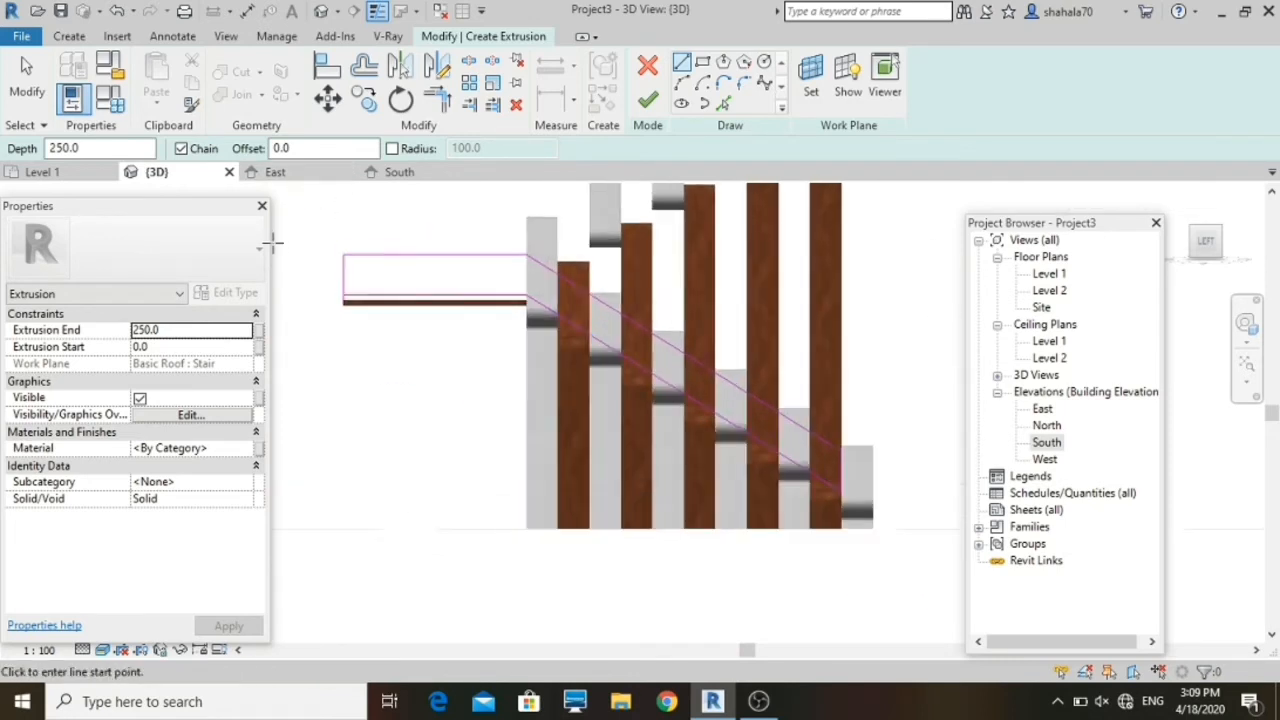
{"action": "key", "text": "Escape"}
{"action": "key", "text": "t"}
{"action": "key", "text": "r"}
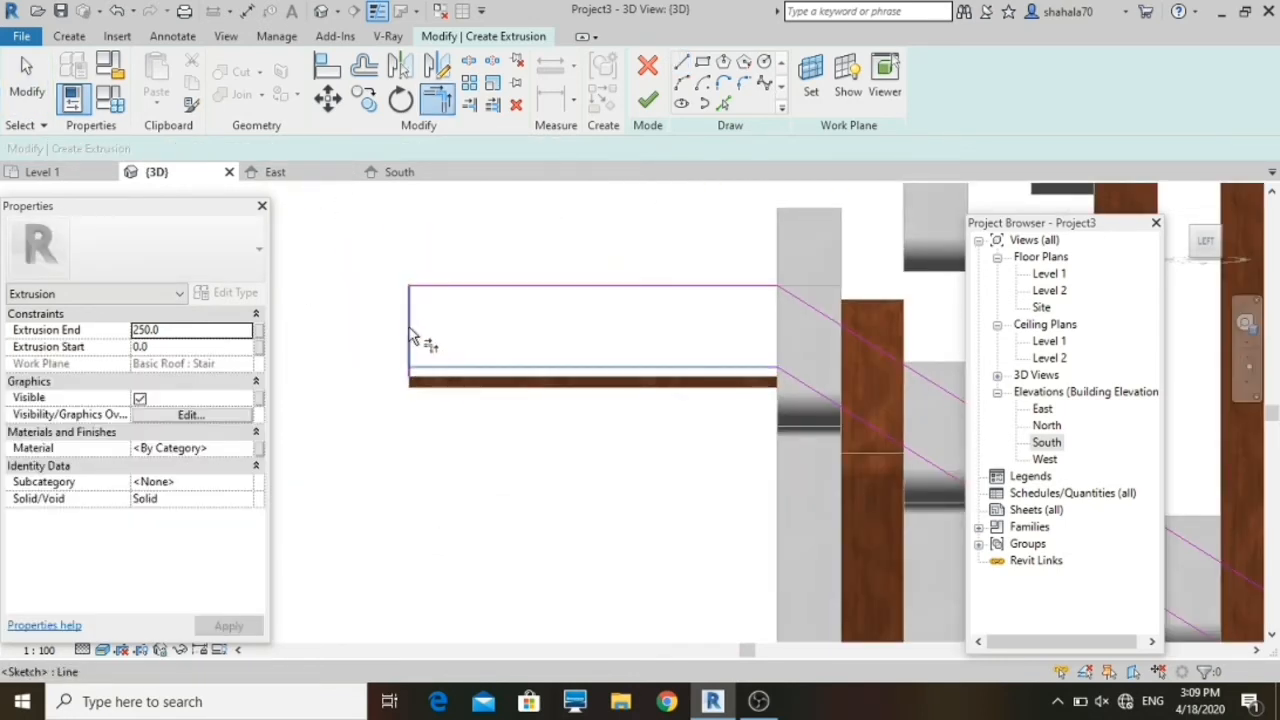
{"action": "scroll", "coordinate": [412, 331], "scroll_direction": "down", "scroll_amount": 4}
Step: Assign the Glass Brick material from the AEC Materials glass category to the extrusion
{"action": "left_click", "coordinate": [244, 453]}
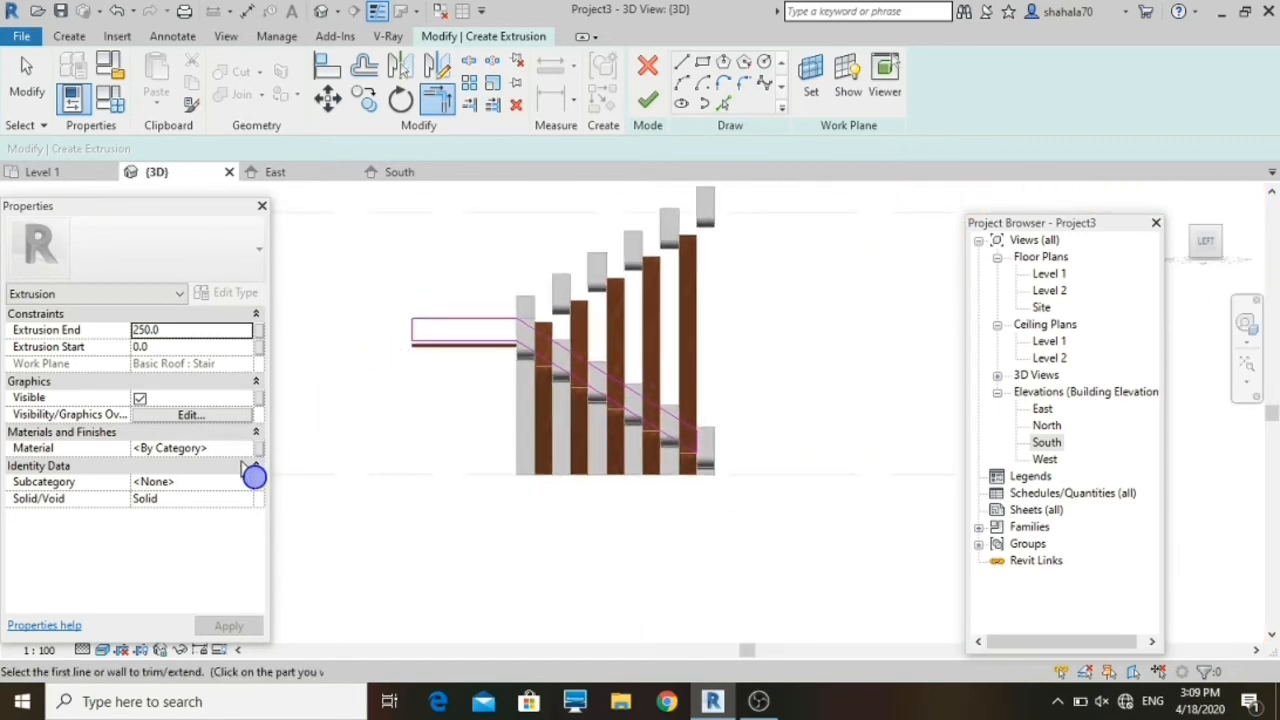
{"action": "left_click", "coordinate": [246, 449]}
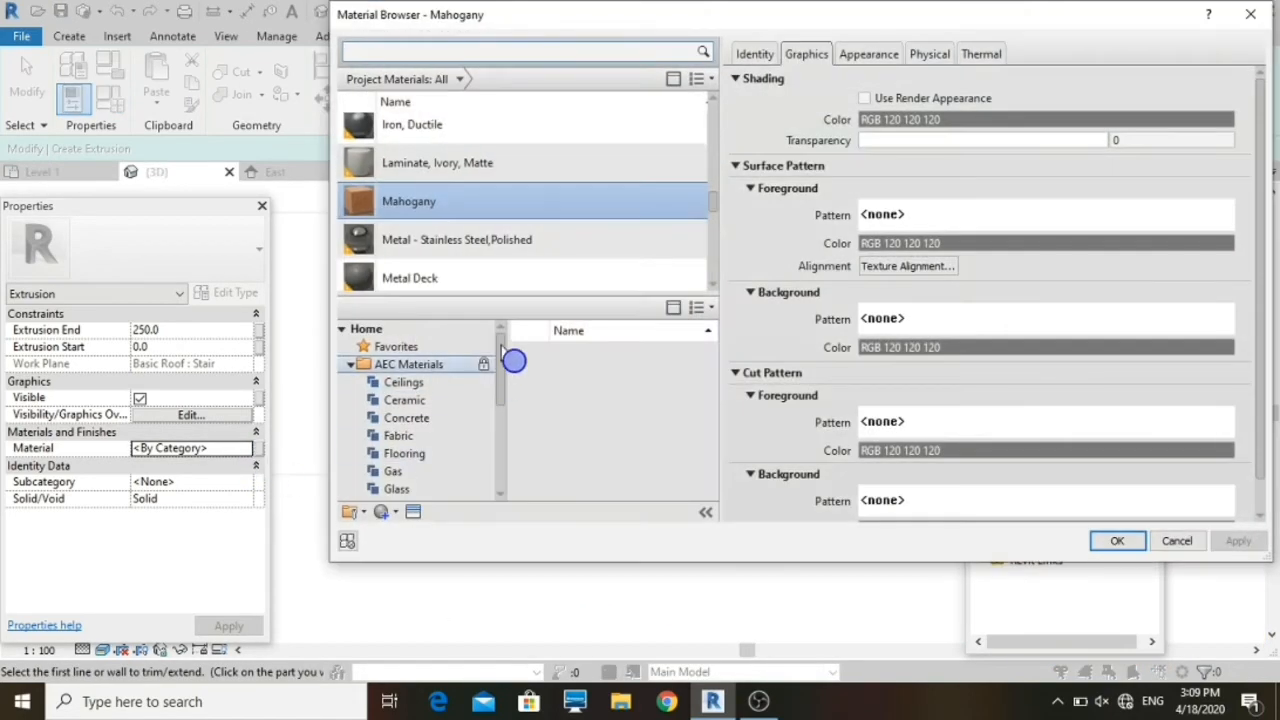
{"action": "scroll", "coordinate": [443, 450], "scroll_direction": "down", "scroll_amount": 4}
{"action": "scroll", "coordinate": [440, 460], "scroll_direction": "up", "scroll_amount": 3}
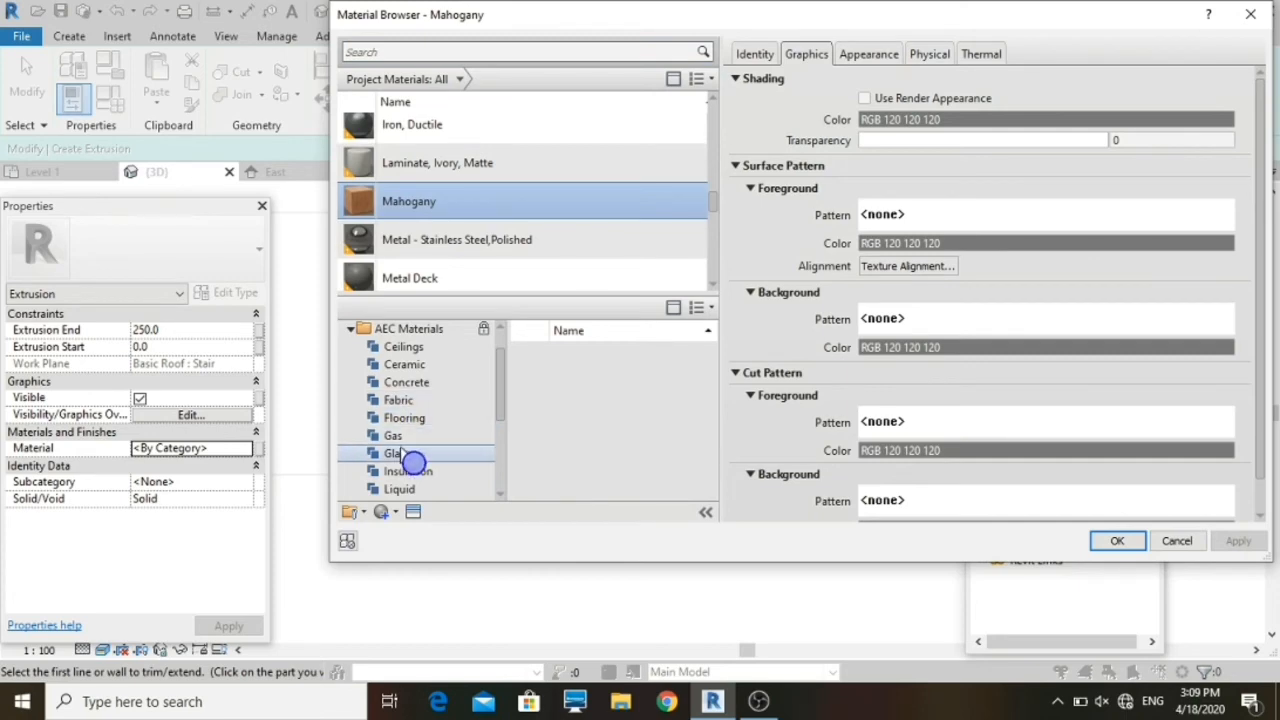
{"action": "left_click", "coordinate": [400, 453]}
{"action": "left_click", "coordinate": [676, 362]}
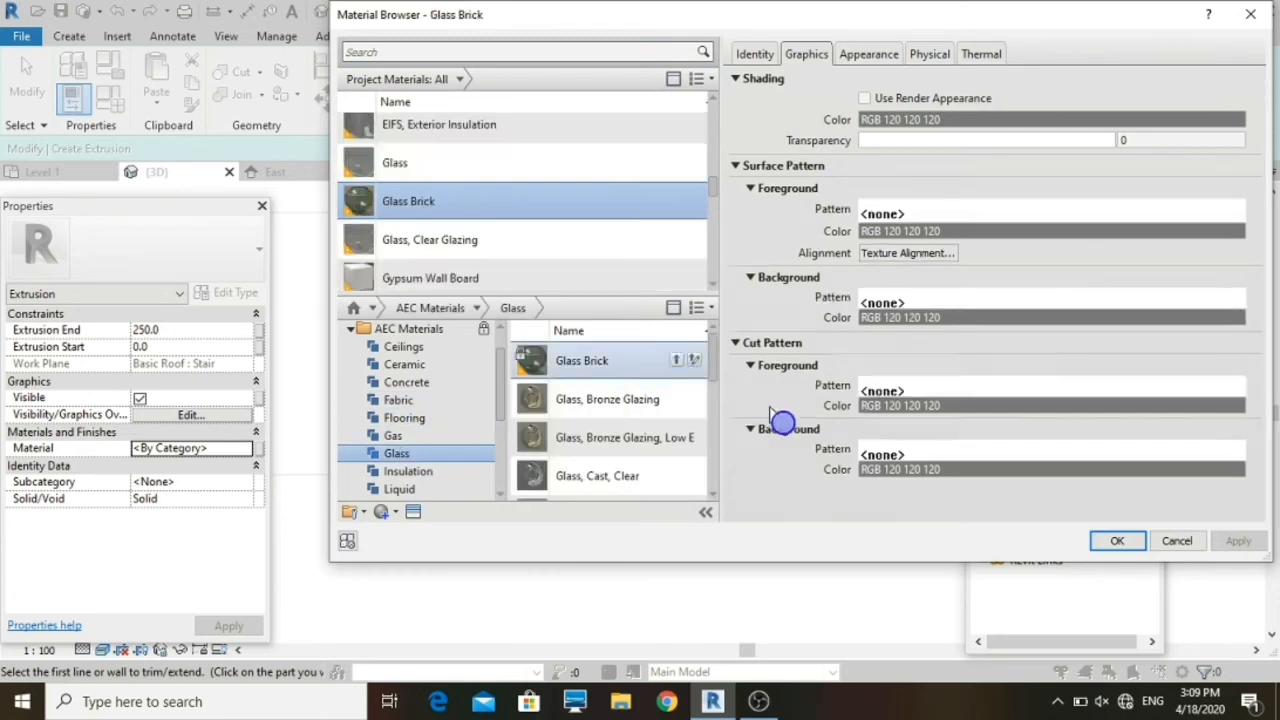
{"action": "left_click", "coordinate": [1116, 542]}
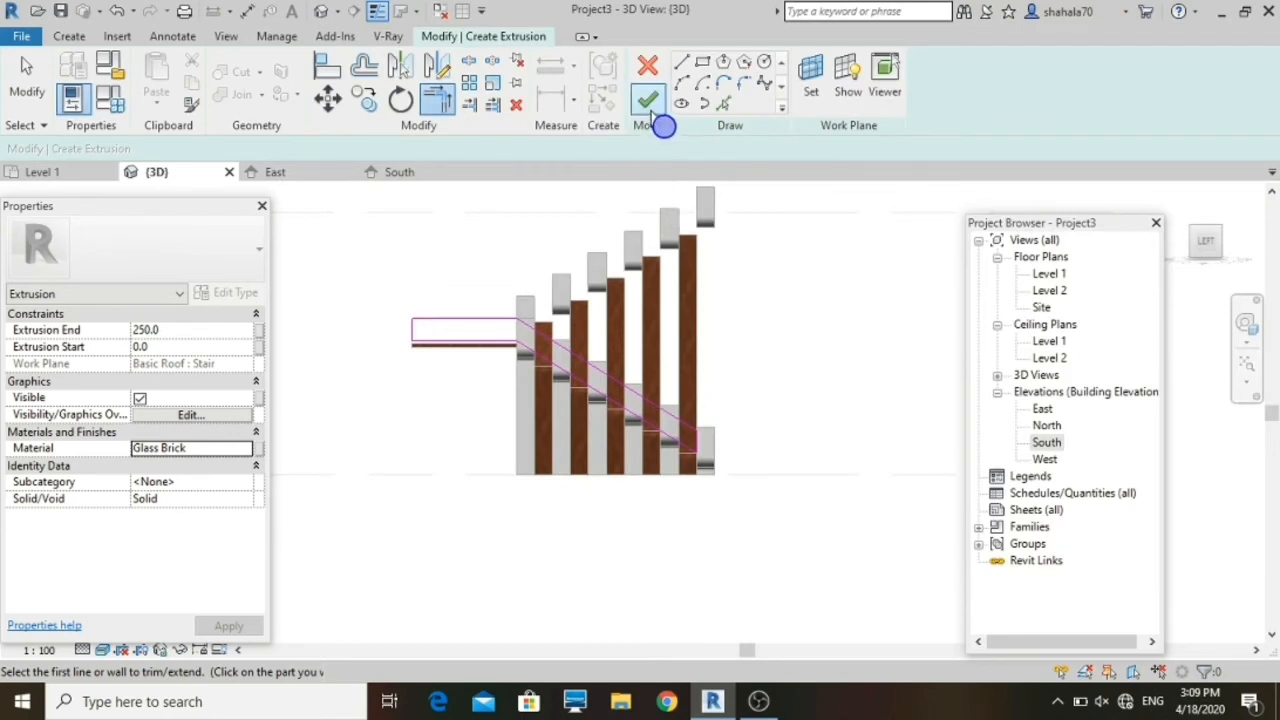
Step: Finish the sketch to build the 250 mm side beam along the landing and lower flight, and deselect it
{"action": "left_click", "coordinate": [649, 104]}
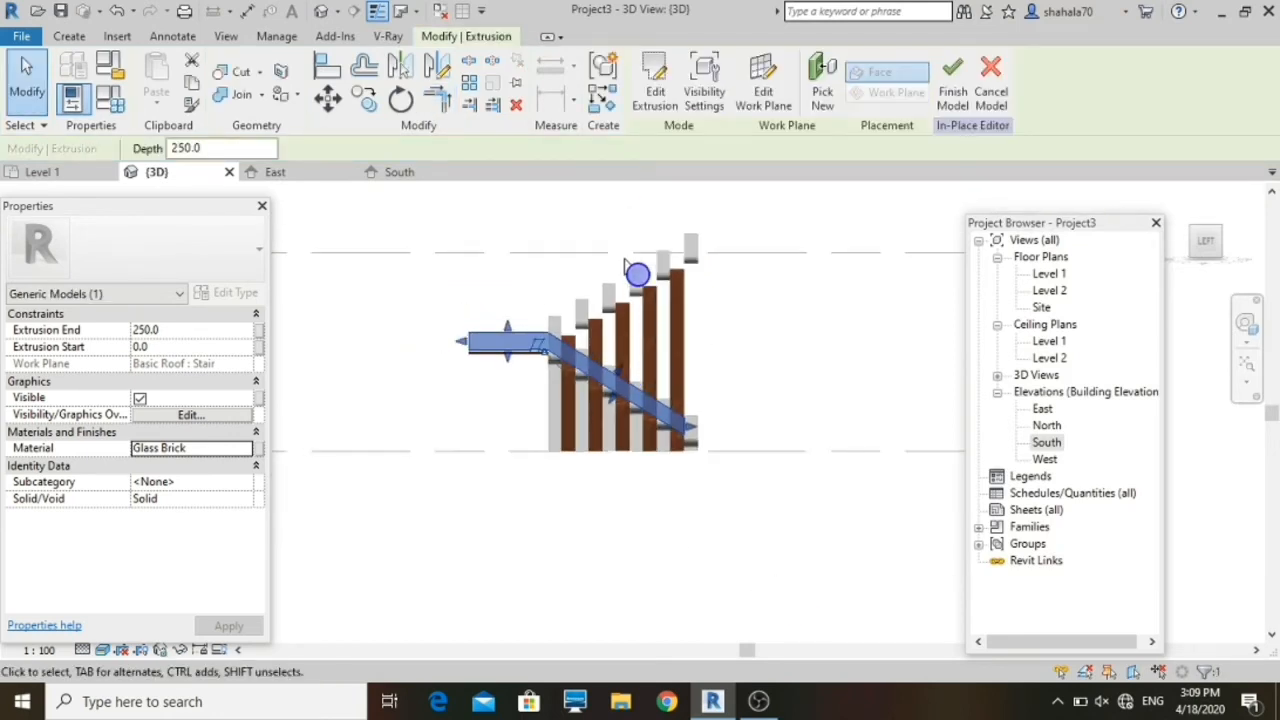
{"action": "scroll", "coordinate": [634, 280], "scroll_direction": "up", "scroll_amount": 2}
{"action": "key", "text": "Escape"}
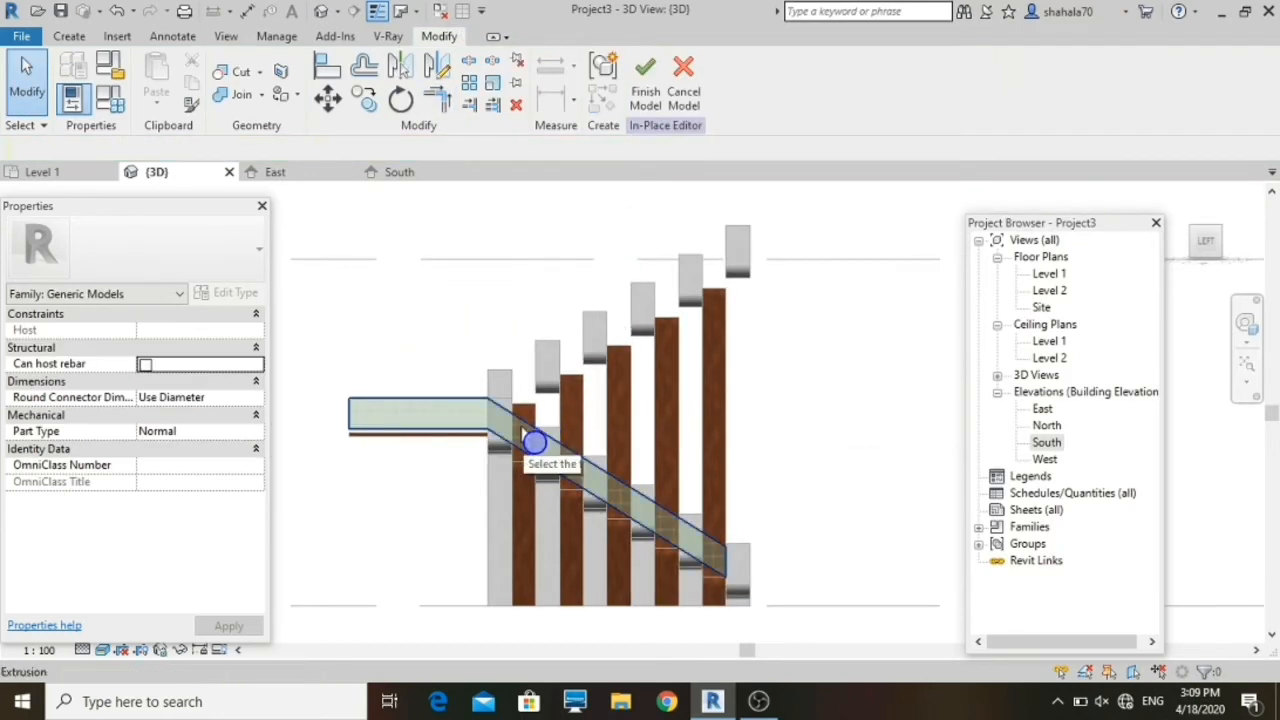
Step: Start a second extrusion and sketch its upper sloped line about 3000 mm long, from the panel beside the landing to the topmost panel
{"action": "scroll", "coordinate": [705, 295], "scroll_direction": "up", "scroll_amount": 2}
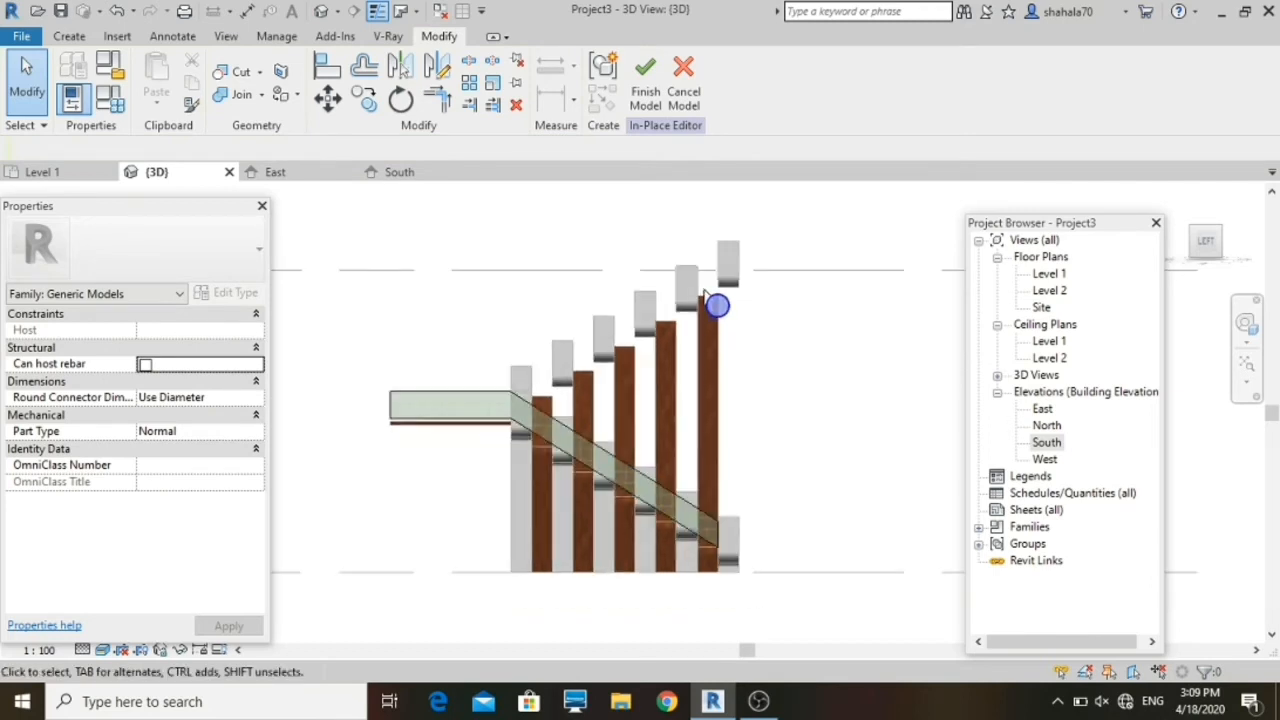
{"action": "scroll", "coordinate": [630, 355], "scroll_direction": "up", "scroll_amount": 2}
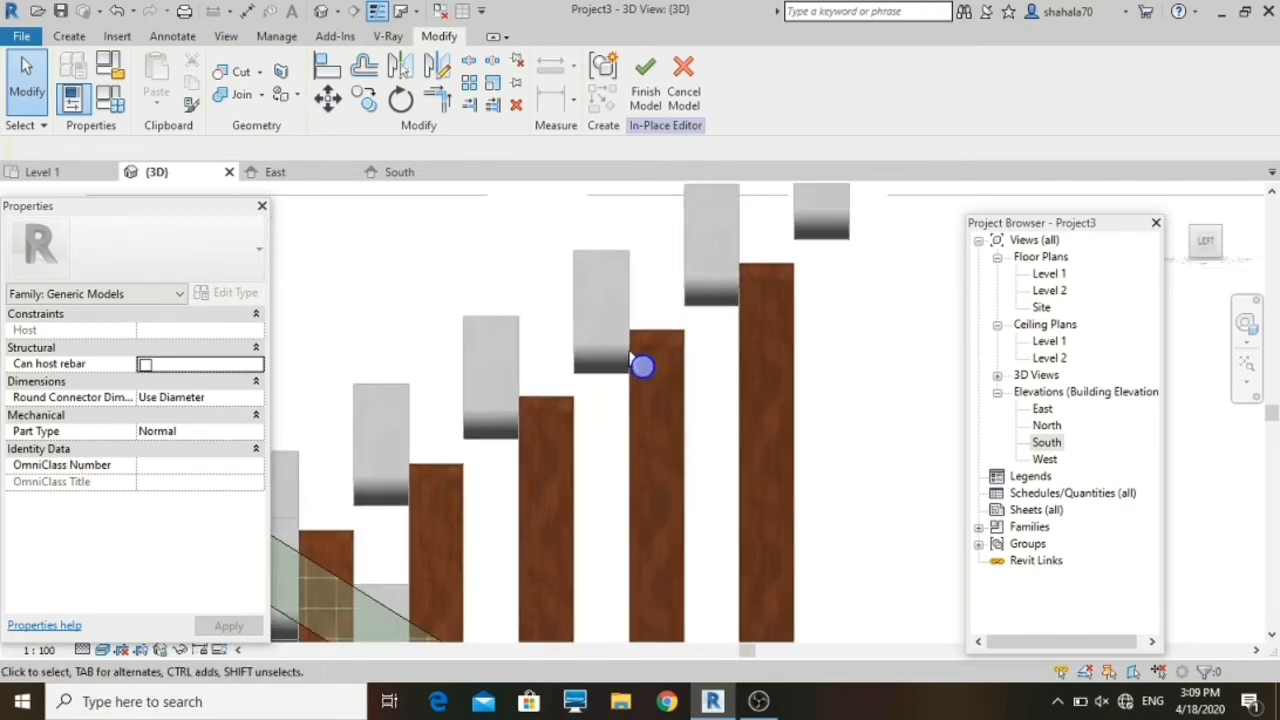
{"action": "scroll", "coordinate": [727, 400], "scroll_direction": "down", "scroll_amount": 1}
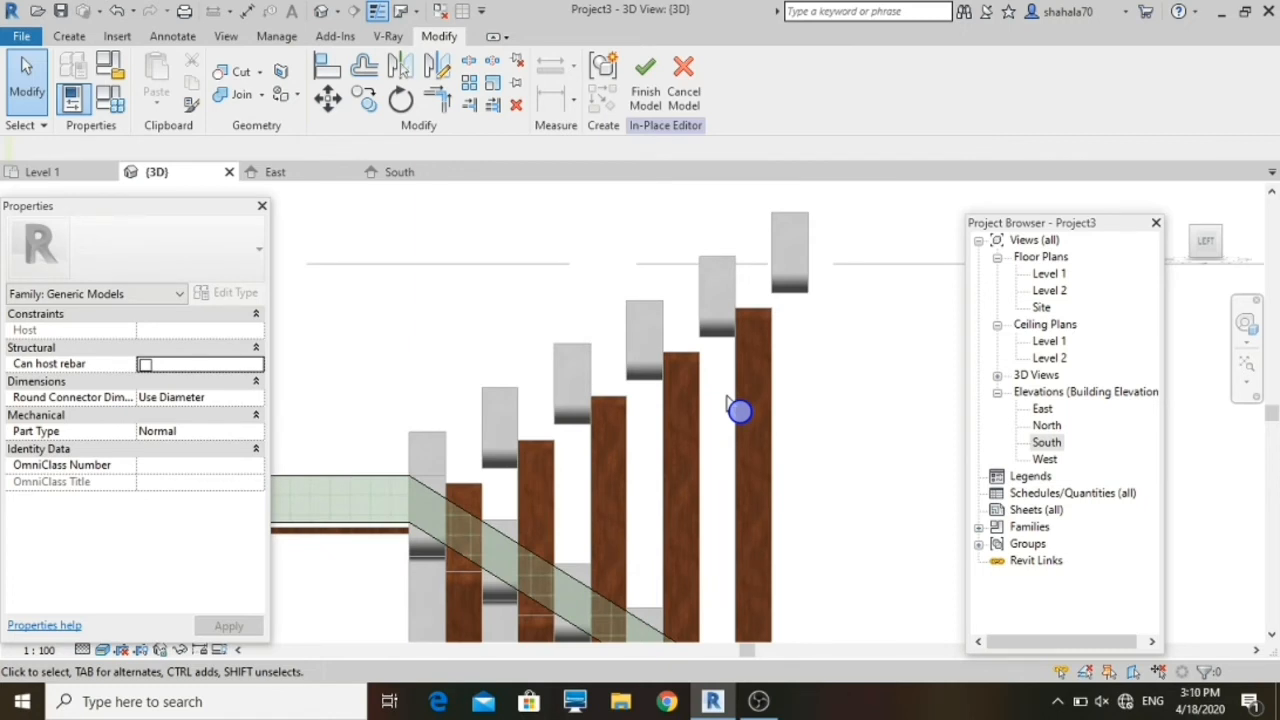
{"action": "scroll", "coordinate": [757, 354], "scroll_direction": "down", "scroll_amount": 1}
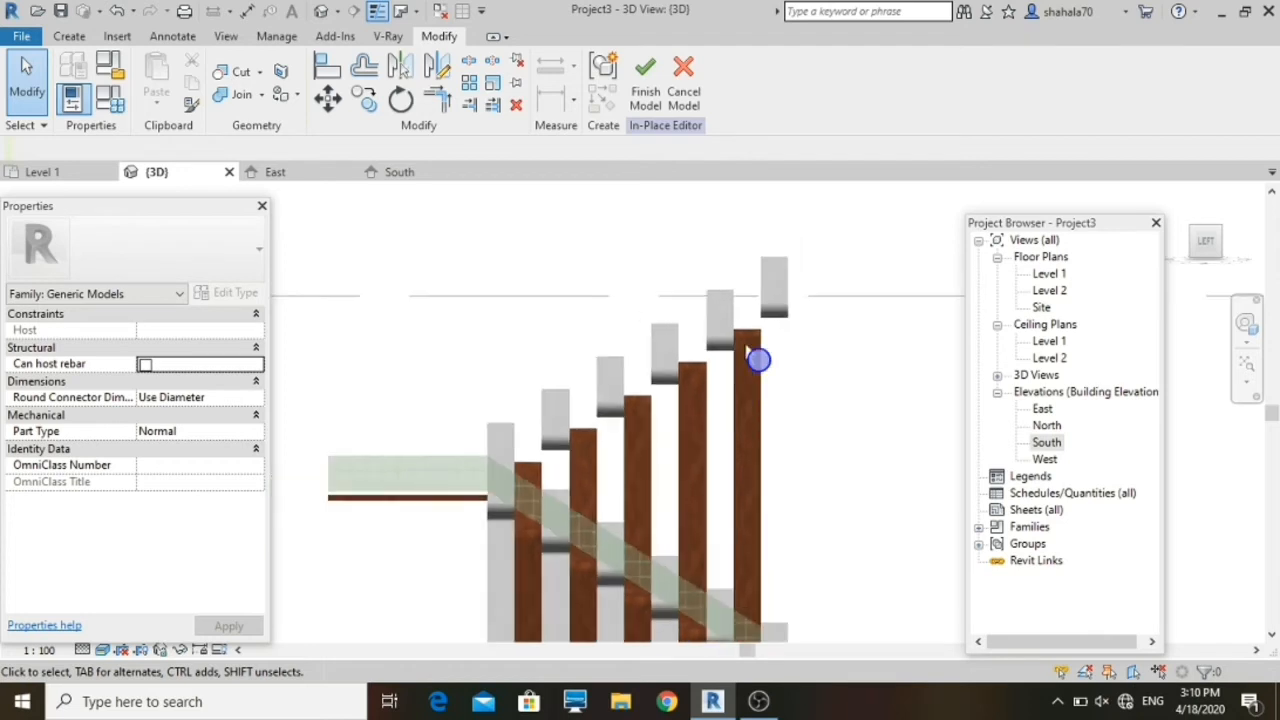
{"action": "scroll", "coordinate": [769, 357], "scroll_direction": "up", "scroll_amount": 2}
{"action": "scroll", "coordinate": [600, 420], "scroll_direction": "down", "scroll_amount": 1}
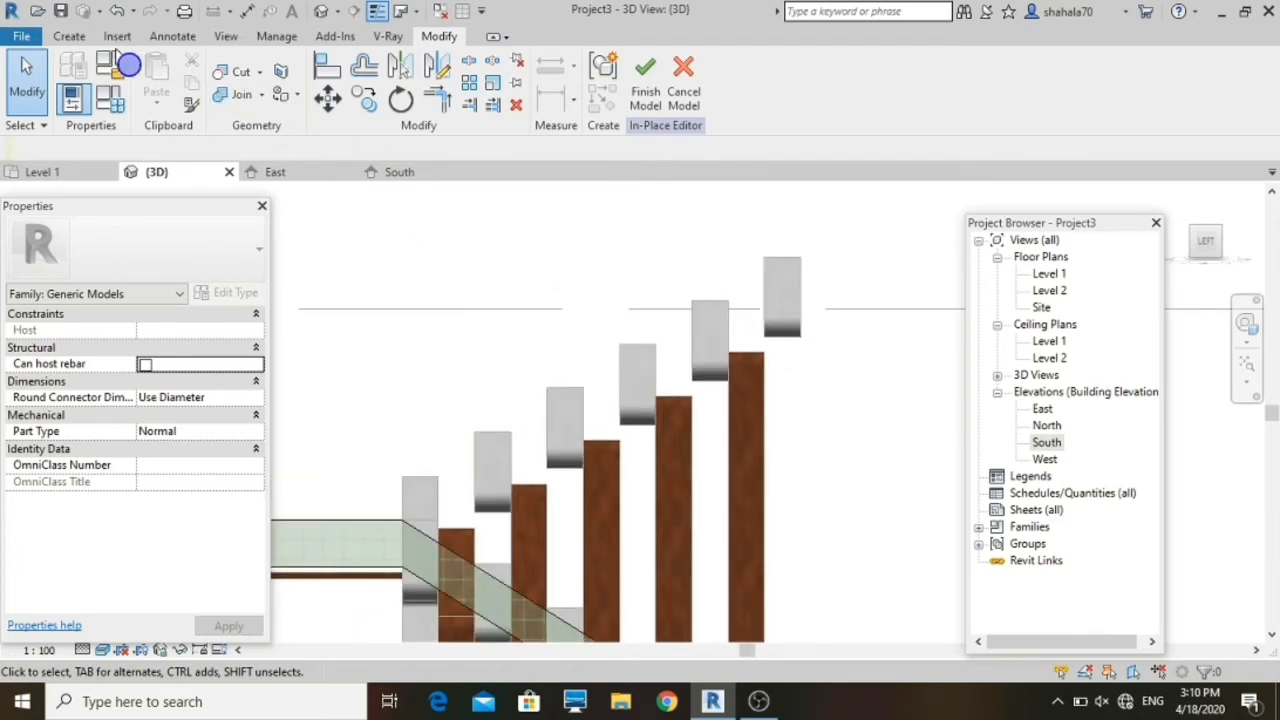
{"action": "left_click", "coordinate": [69, 36]}
{"action": "left_click", "coordinate": [108, 72]}
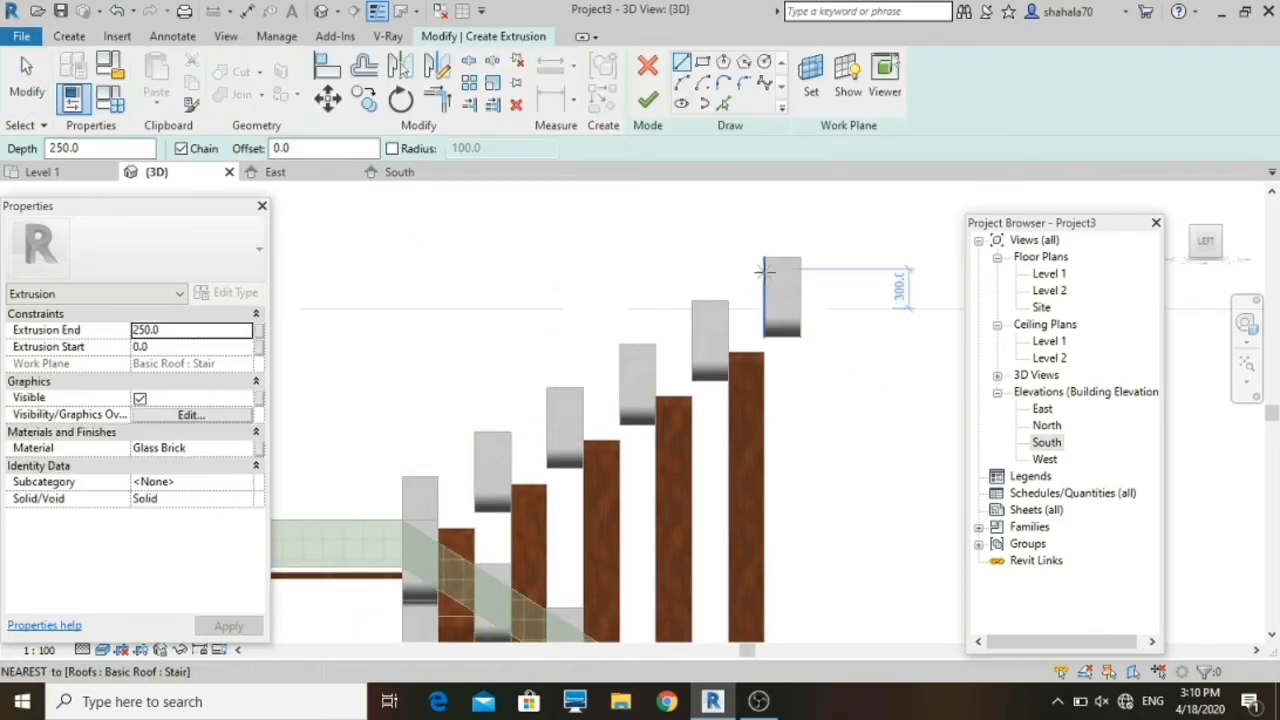
{"action": "scroll", "coordinate": [440, 490], "scroll_direction": "down", "scroll_amount": 2}
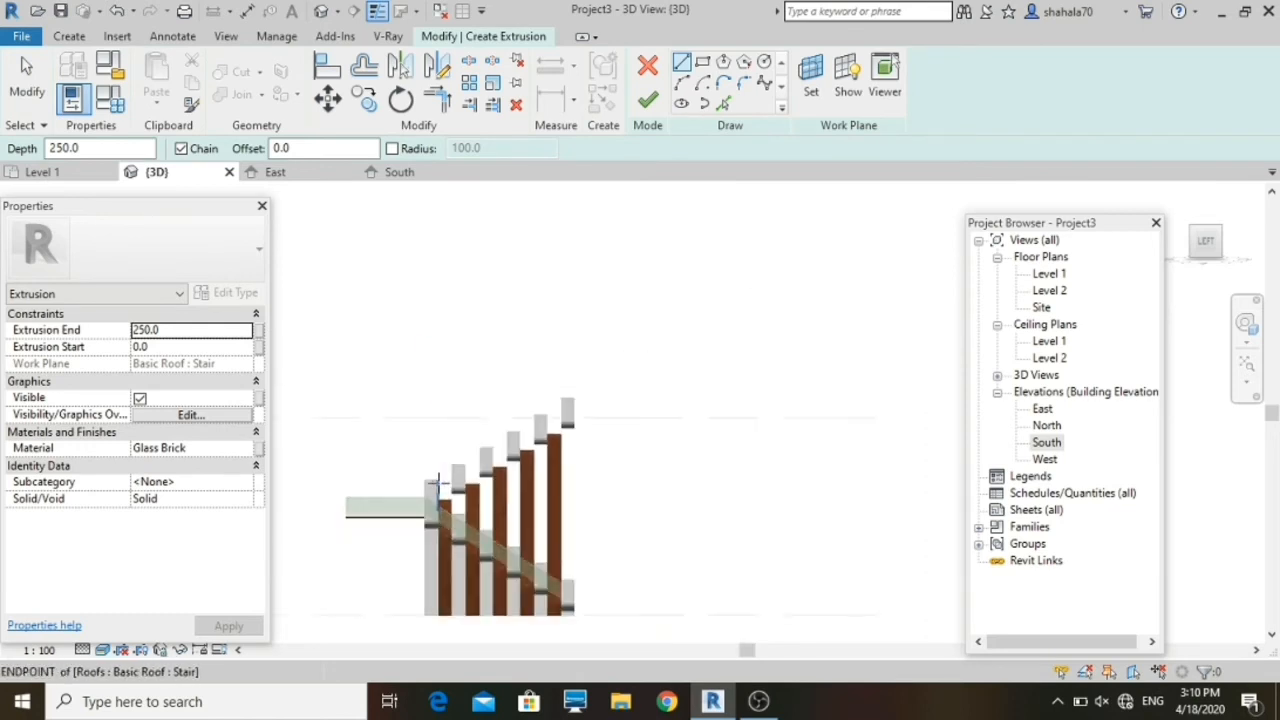
{"action": "scroll", "coordinate": [437, 487], "scroll_direction": "up", "scroll_amount": 3}
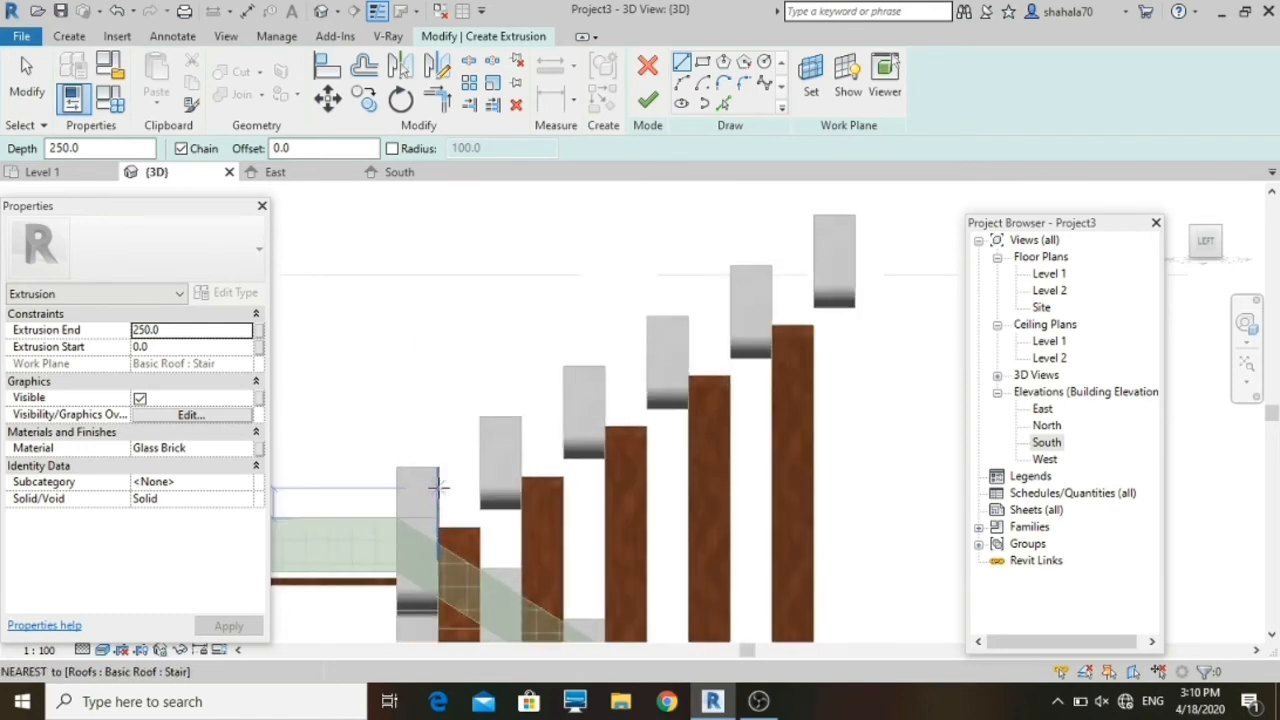
{"action": "left_click", "coordinate": [437, 480]}
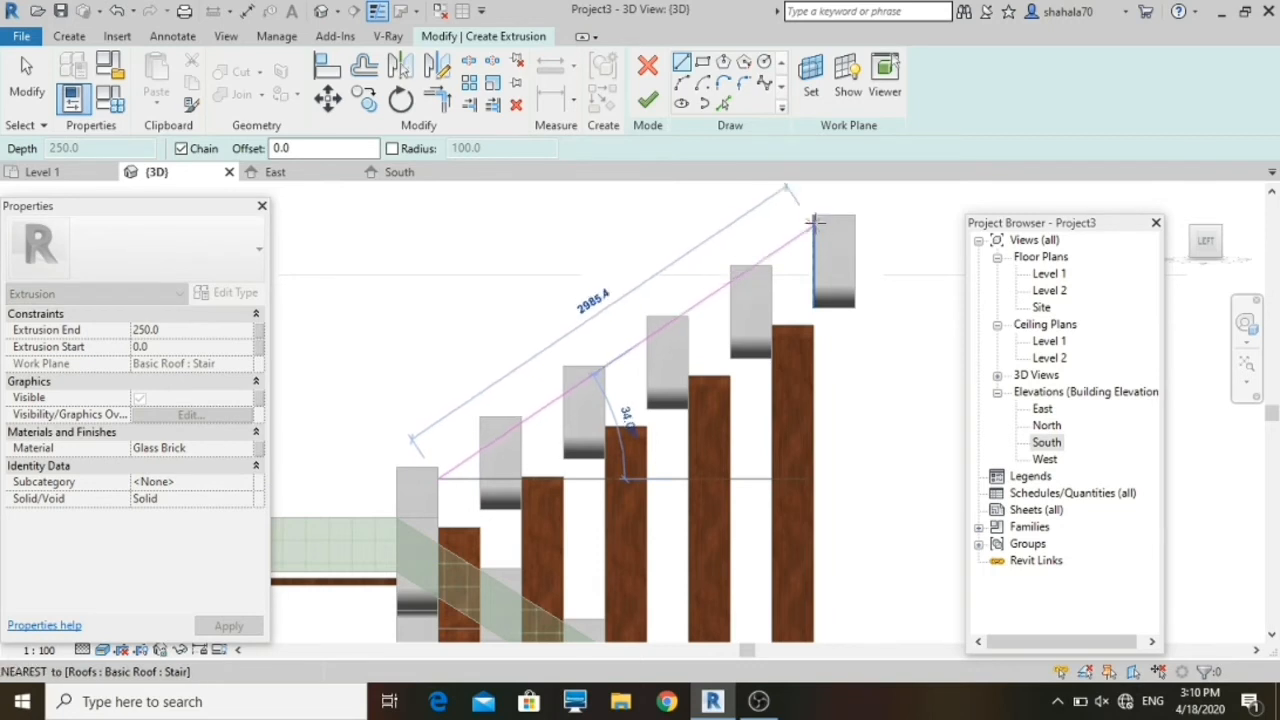
{"action": "scroll", "coordinate": [813, 215], "scroll_direction": "up", "scroll_amount": 2}
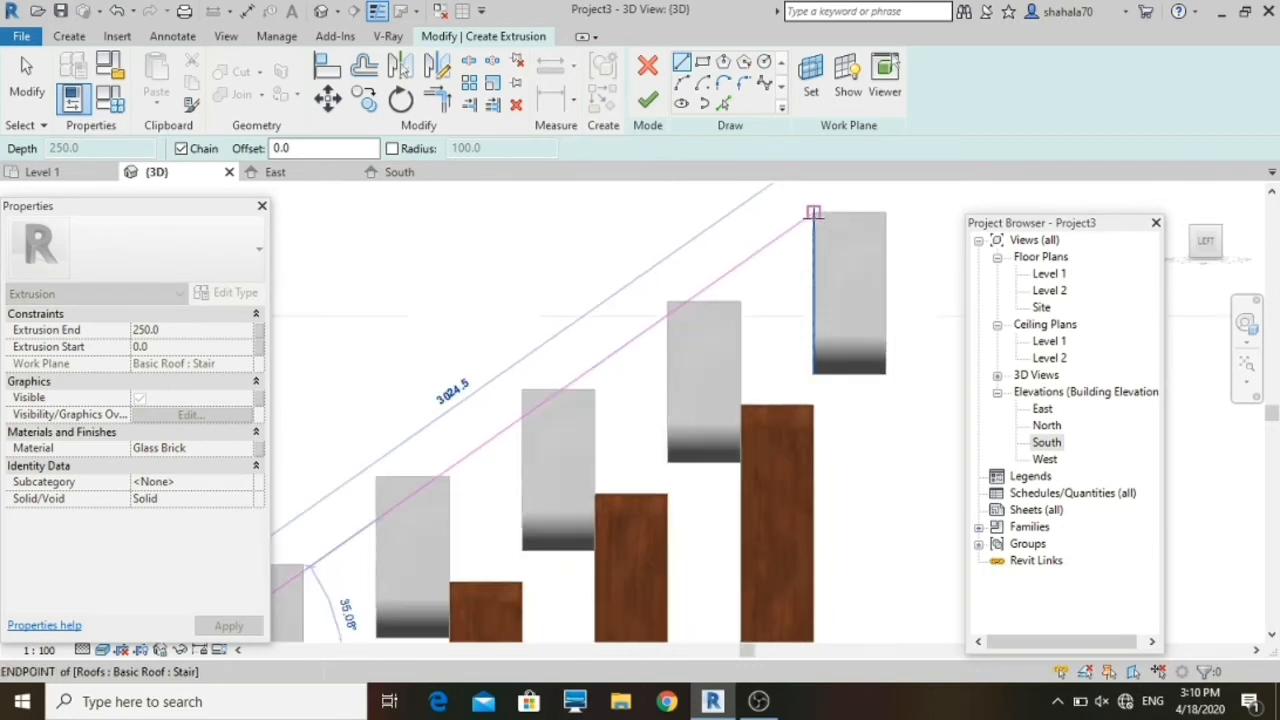
{"action": "scroll", "coordinate": [813, 215], "scroll_direction": "up", "scroll_amount": 2}
{"action": "left_click", "coordinate": [813, 215]}
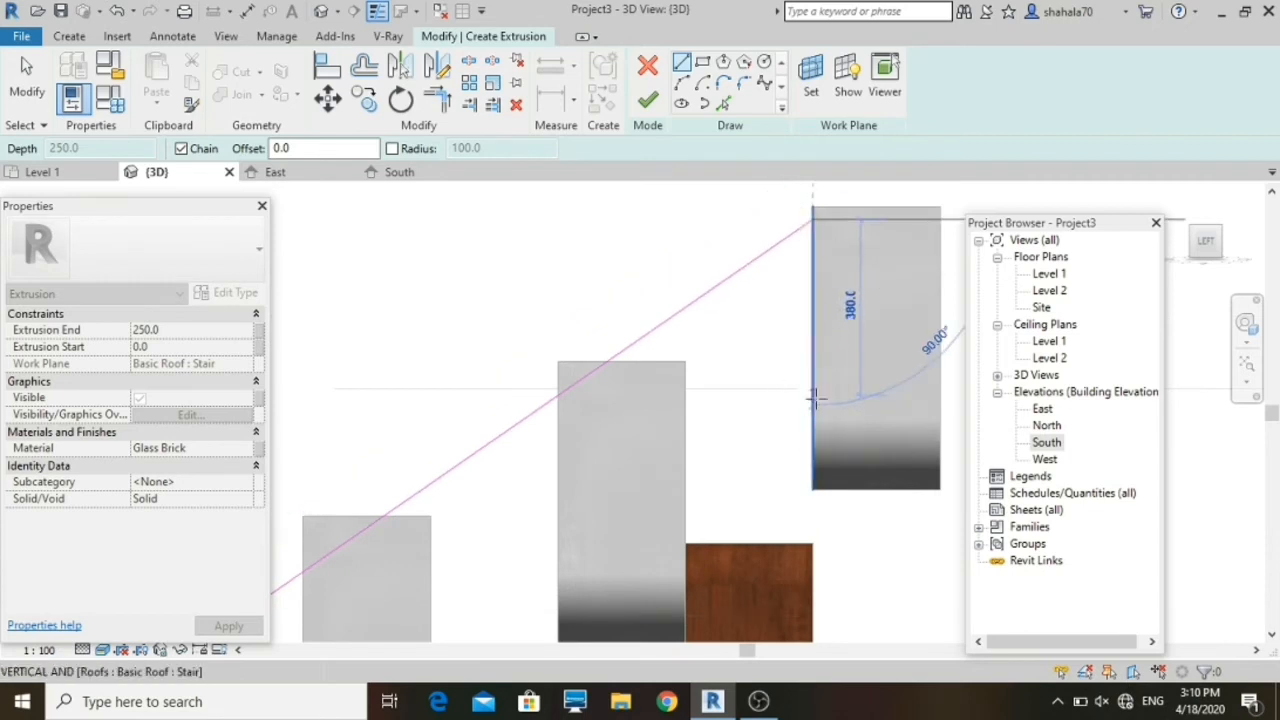
Step: Complete the upper-flight profile with a vertical line about 380 mm long at the topmost panel, a parallel lower sloped line and a closing vertical line
{"action": "scroll", "coordinate": [815, 397], "scroll_direction": "down", "scroll_amount": 3}
{"action": "scroll", "coordinate": [815, 397], "scroll_direction": "down", "scroll_amount": 2}
{"action": "scroll", "coordinate": [567, 568], "scroll_direction": "up", "scroll_amount": 2}
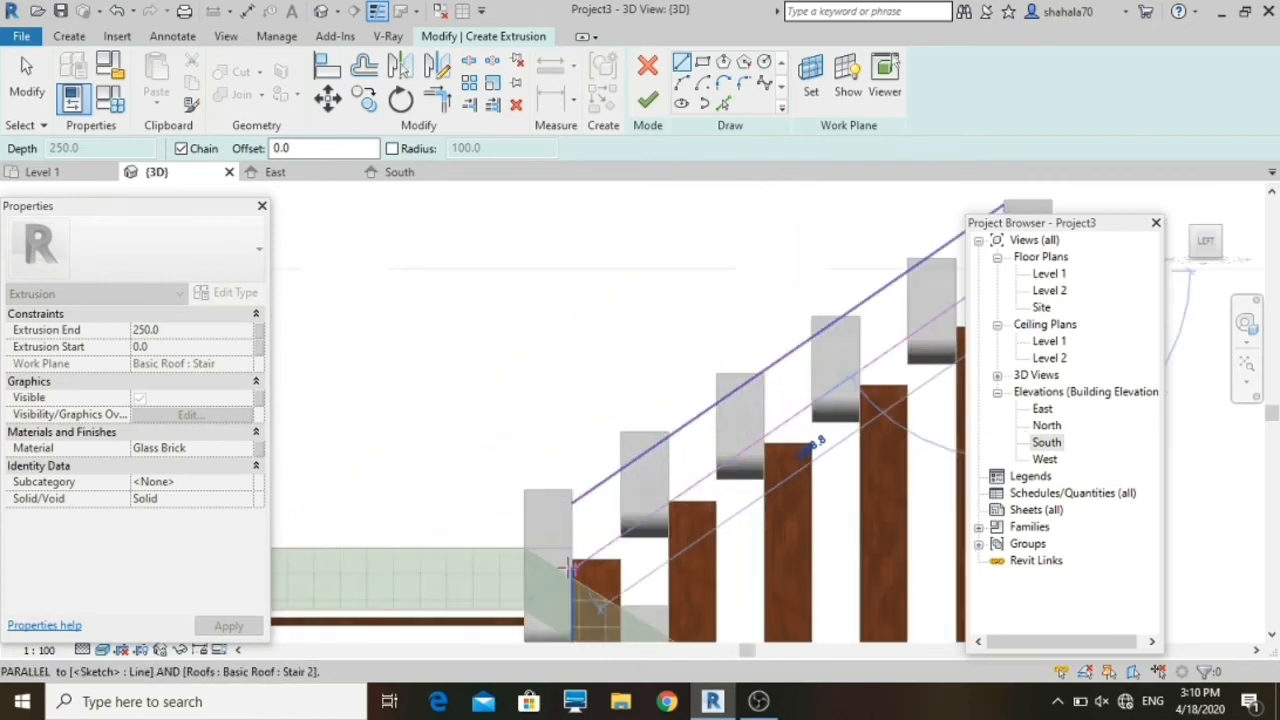
{"action": "scroll", "coordinate": [572, 567], "scroll_direction": "up", "scroll_amount": 2}
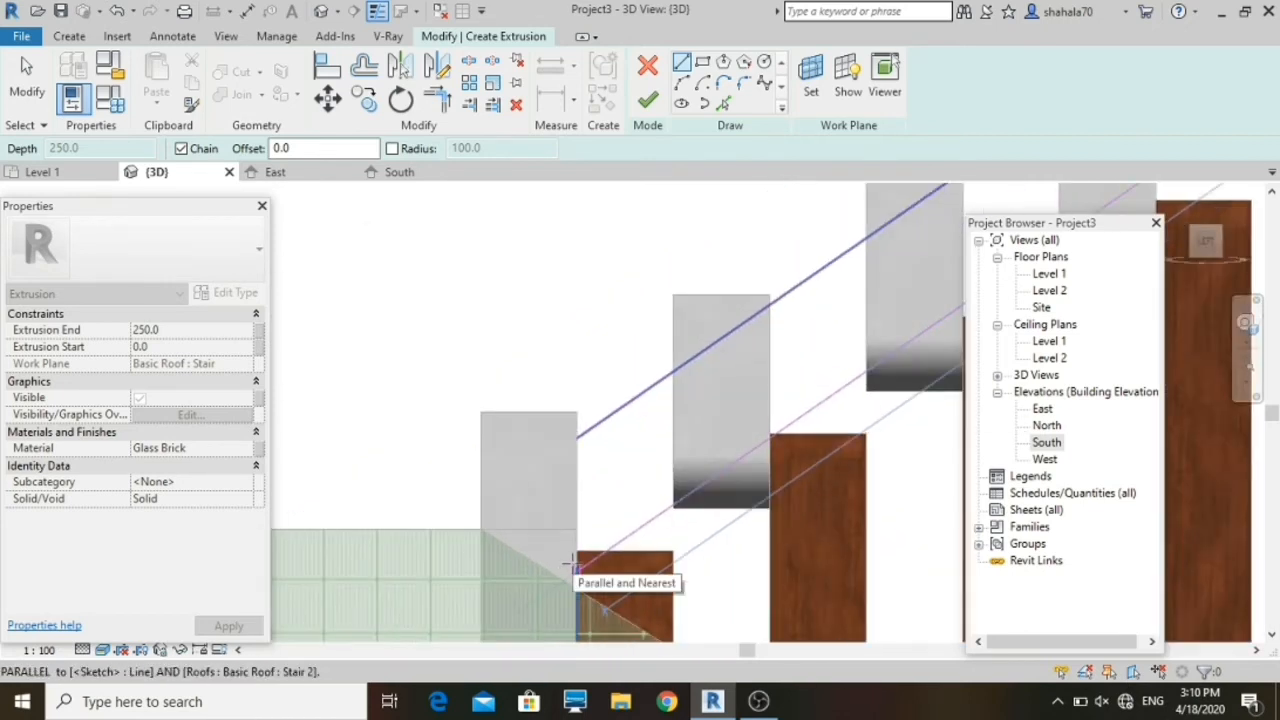
{"action": "left_click", "coordinate": [573, 564]}
{"action": "left_click", "coordinate": [577, 438]}
{"action": "scroll", "coordinate": [577, 438], "scroll_direction": "down", "scroll_amount": 3}
{"action": "key", "text": "Escape"}
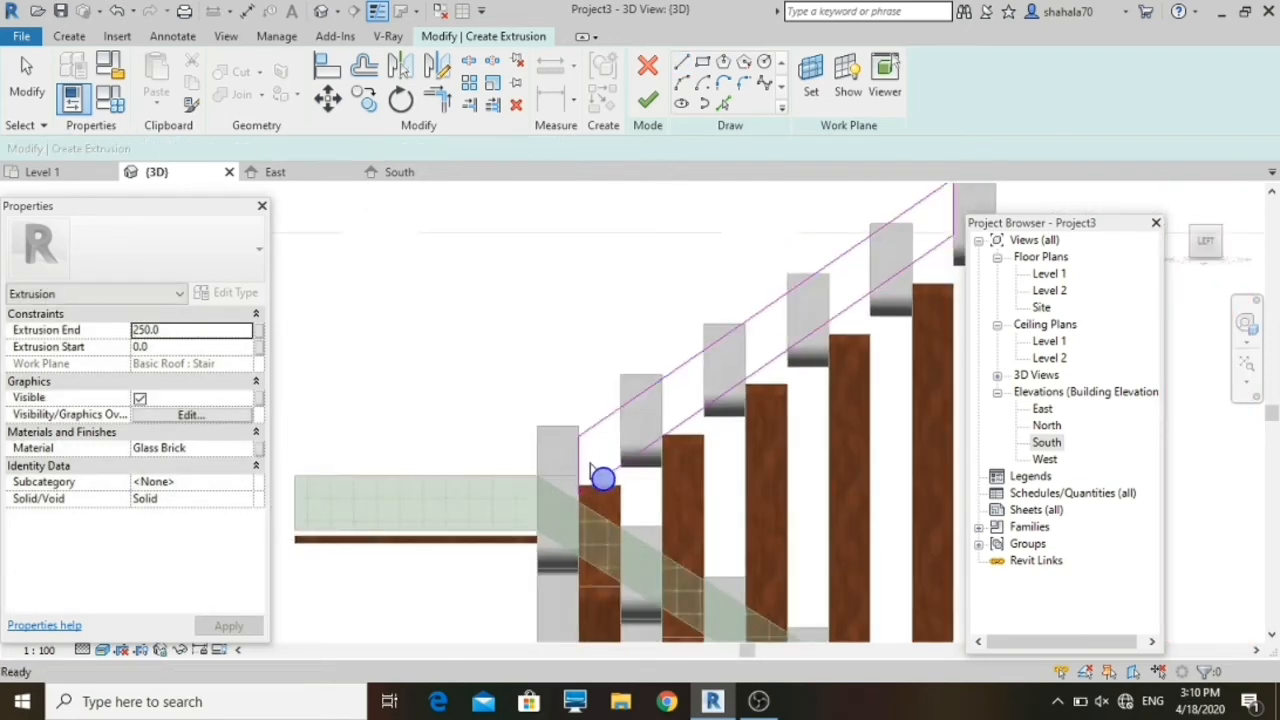
Step: Finish the second sketch to build the 250 mm Glass Brick side beam along the upper flight
{"action": "scroll", "coordinate": [714, 590], "scroll_direction": "down", "scroll_amount": 3}
{"action": "scroll", "coordinate": [718, 557], "scroll_direction": "up", "scroll_amount": 3}
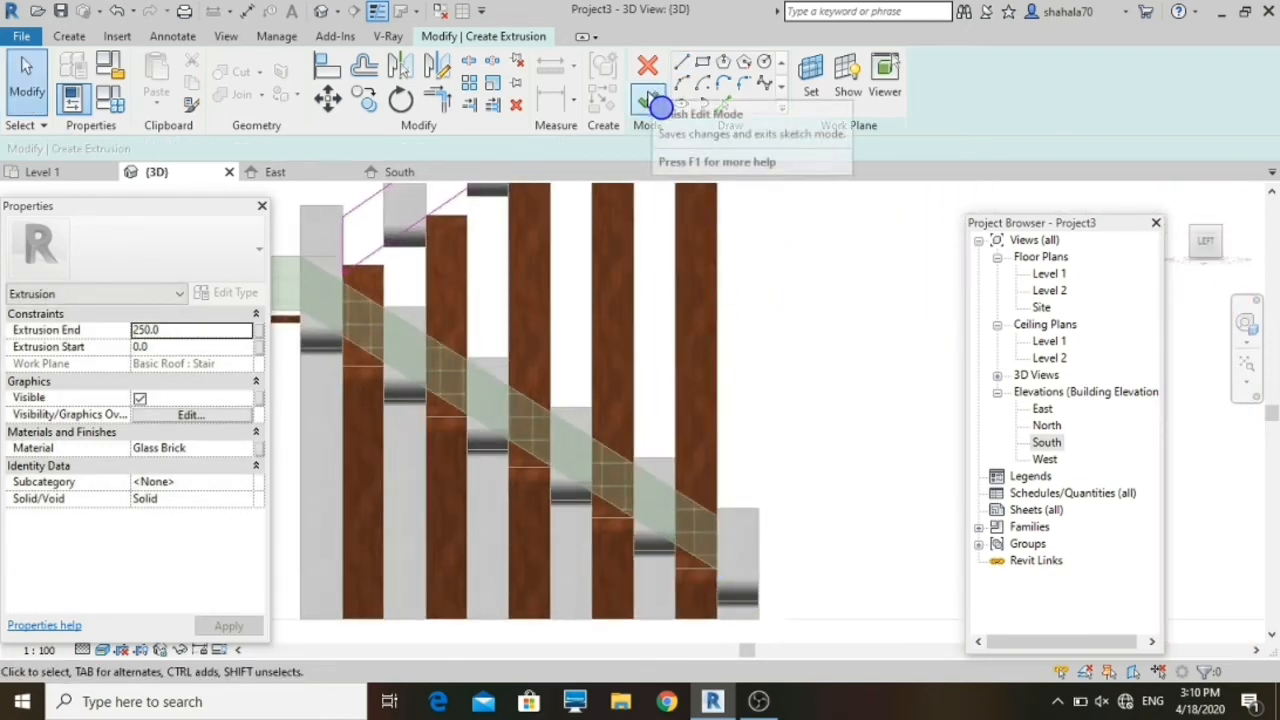
{"action": "left_click", "coordinate": [652, 102]}
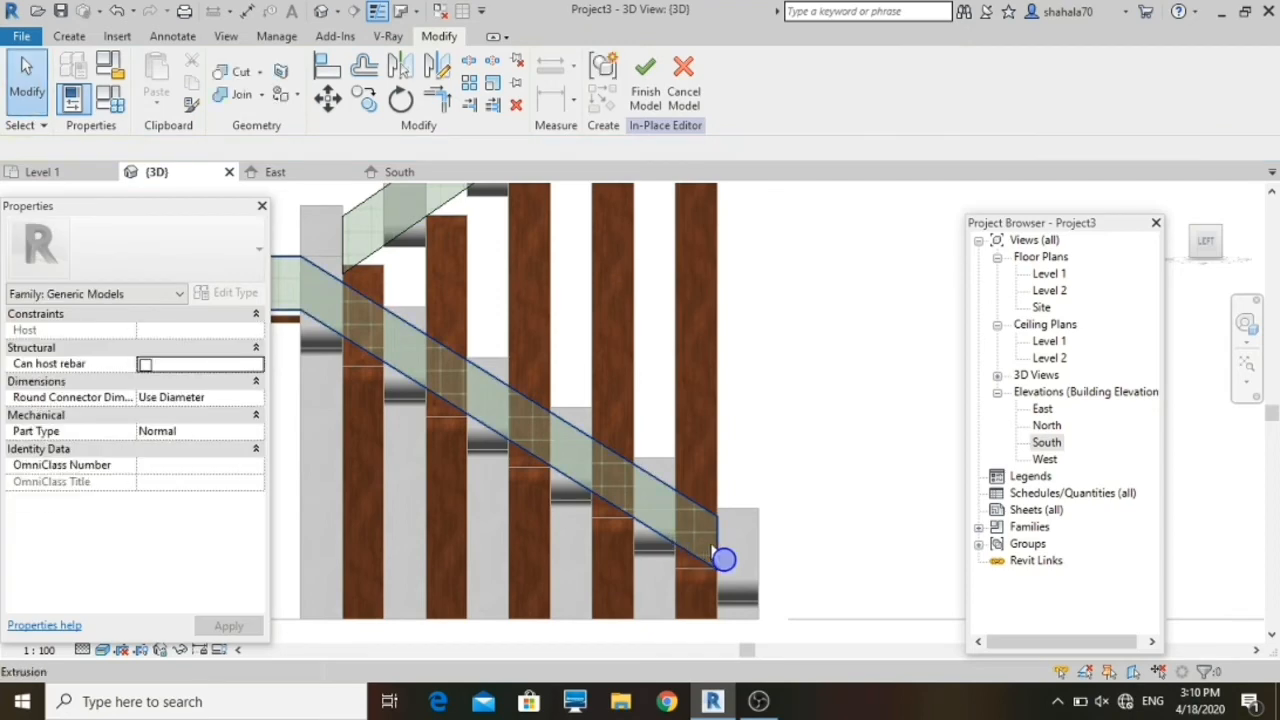
Step: Open the lower flight beam's extrusion sketch for editing and check its vertical bottom end line
{"action": "left_click", "coordinate": [718, 557]}
{"action": "scroll", "coordinate": [671, 589], "scroll_direction": "up", "scroll_amount": 3}
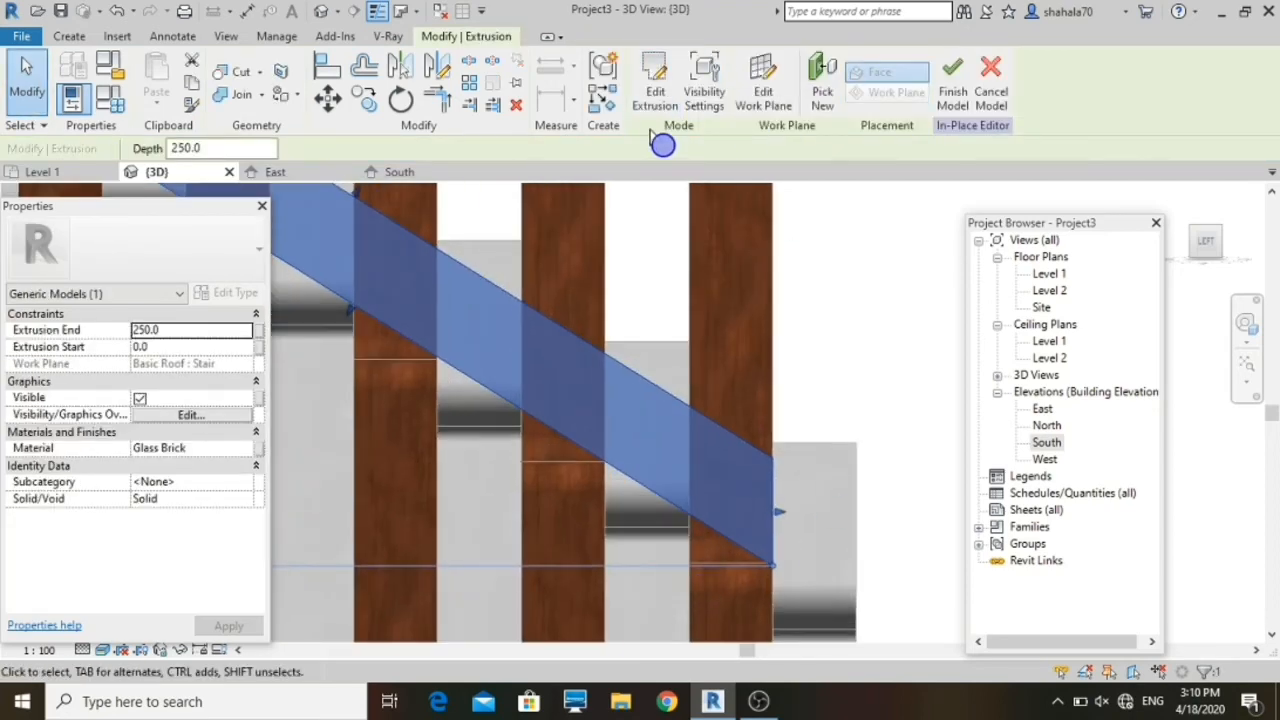
{"action": "left_click", "coordinate": [655, 85]}
{"action": "scroll", "coordinate": [779, 547], "scroll_direction": "up", "scroll_amount": 5}
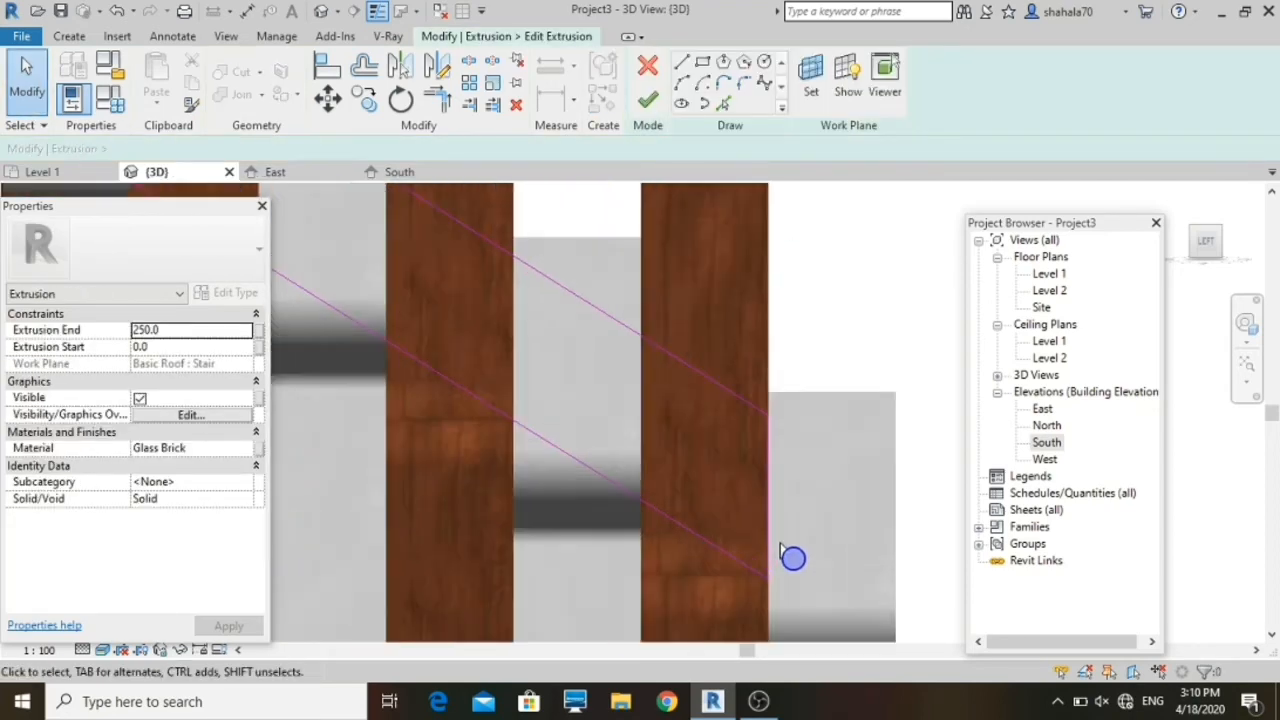
{"action": "left_click", "coordinate": [766, 489]}
{"action": "scroll", "coordinate": [766, 488], "scroll_direction": "down", "scroll_amount": 6}
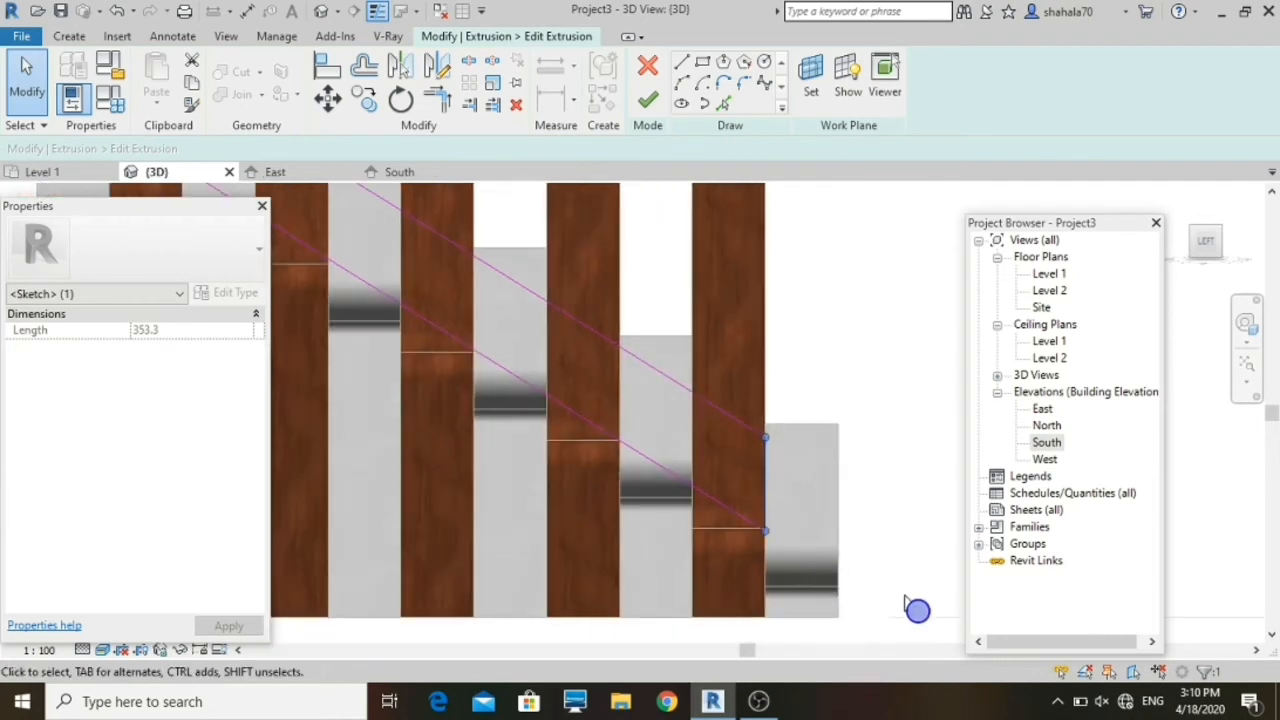
{"action": "left_click", "coordinate": [919, 547]}
Step: Try to redraw the vertical bottom end line between the lower beam's two sloped lines, and finish the sketch edit
{"action": "left_click", "coordinate": [681, 62]}
{"action": "scroll", "coordinate": [764, 460], "scroll_direction": "up", "scroll_amount": 2}
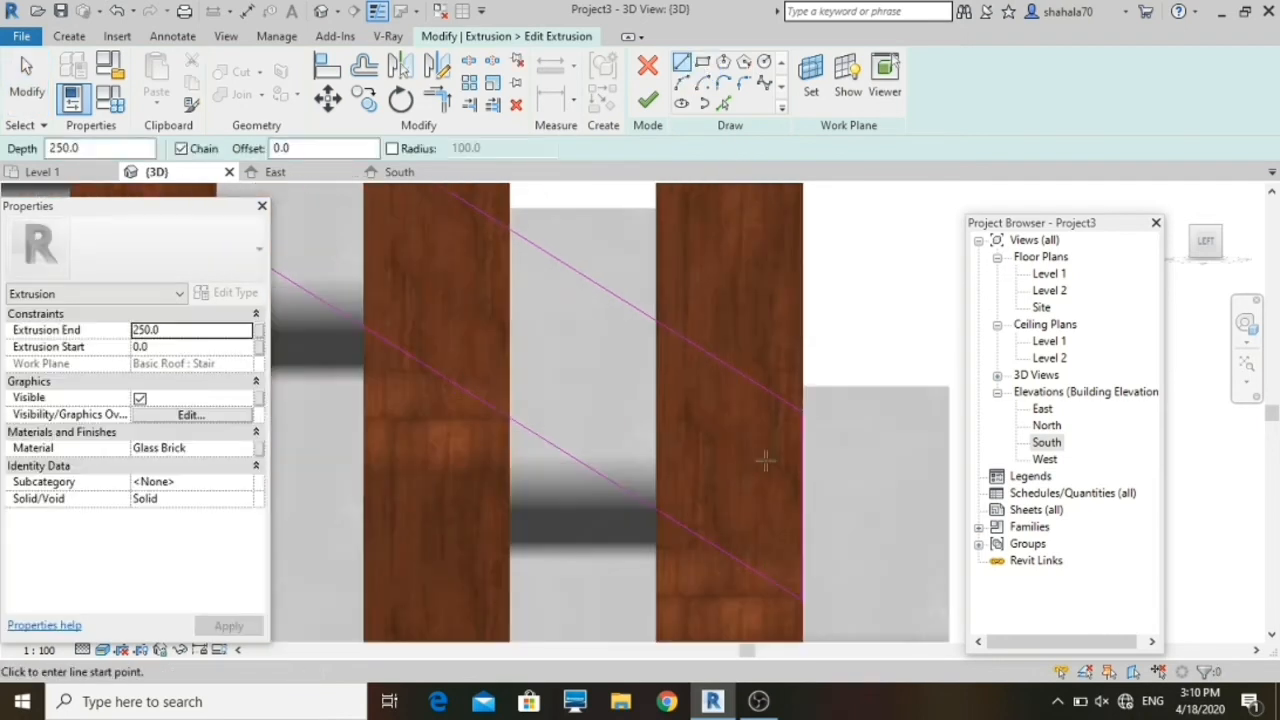
{"action": "left_click", "coordinate": [803, 410]}
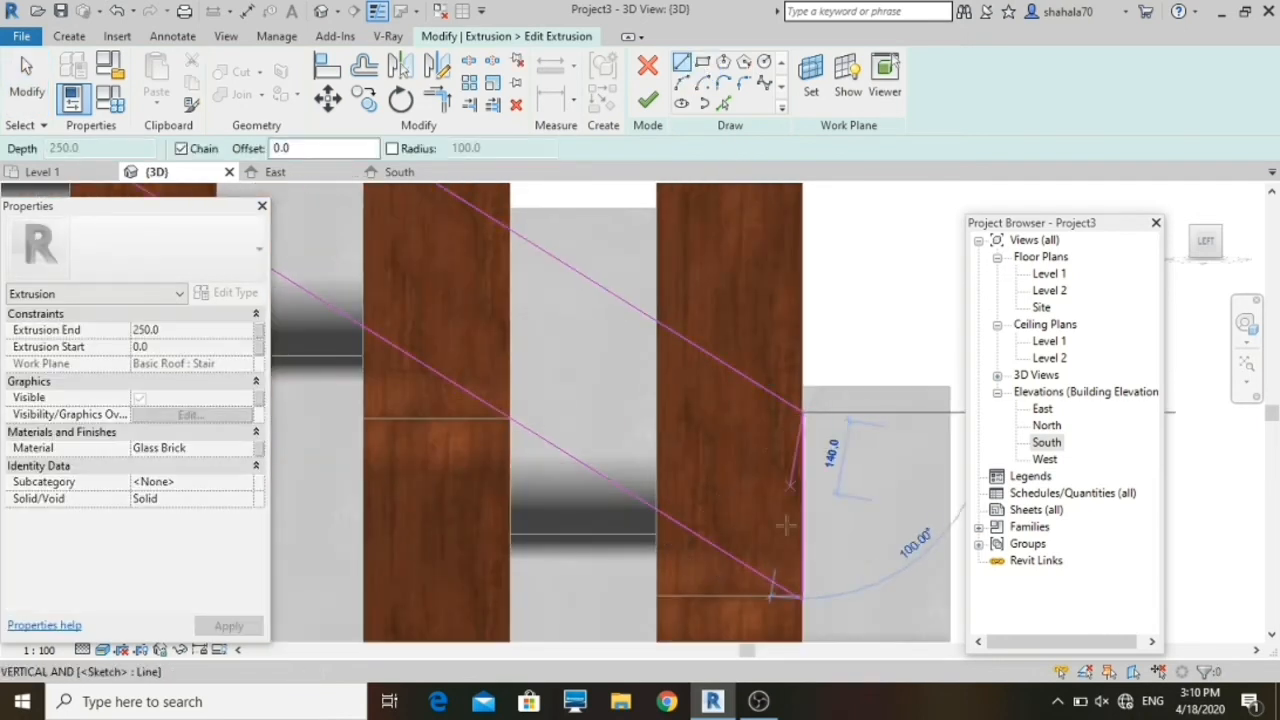
{"action": "left_click", "coordinate": [803, 600]}
{"action": "key", "text": "Escape"}
{"action": "scroll", "coordinate": [782, 547], "scroll_direction": "down", "scroll_amount": 7}
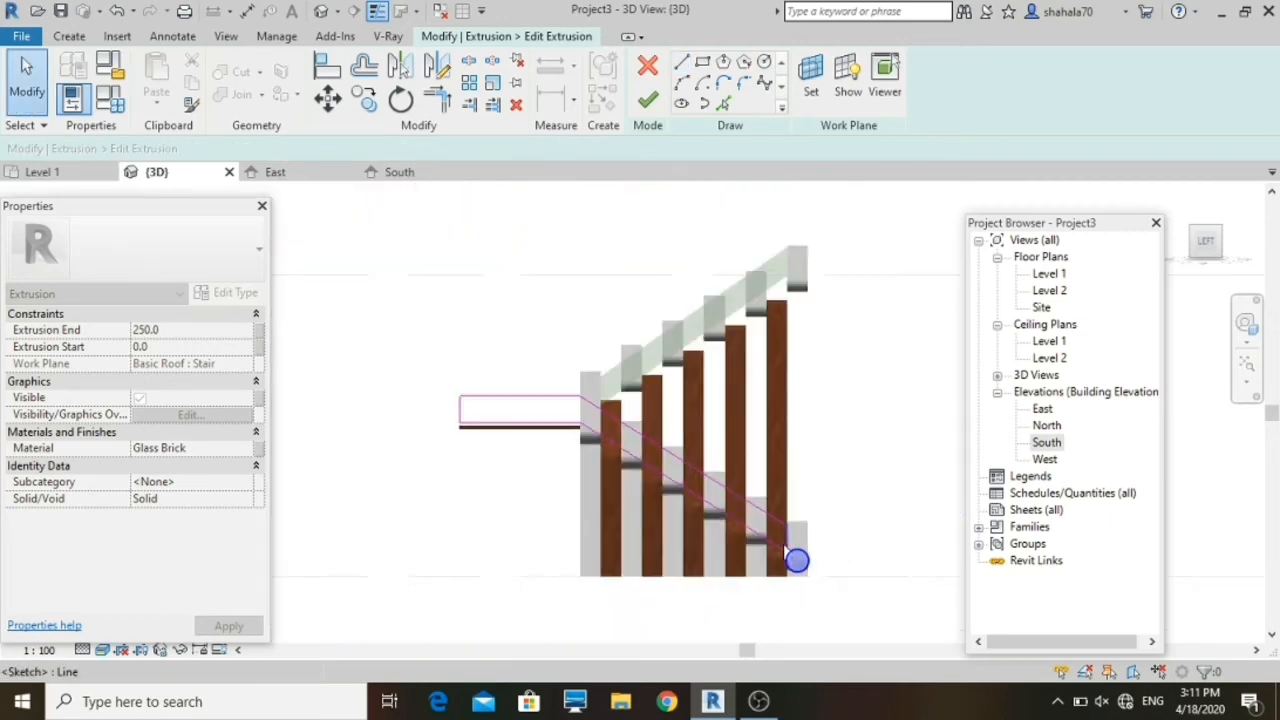
{"action": "scroll", "coordinate": [806, 346], "scroll_direction": "up", "scroll_amount": 4}
{"action": "left_click", "coordinate": [648, 98]}
{"action": "scroll", "coordinate": [646, 277], "scroll_direction": "up", "scroll_amount": 3}
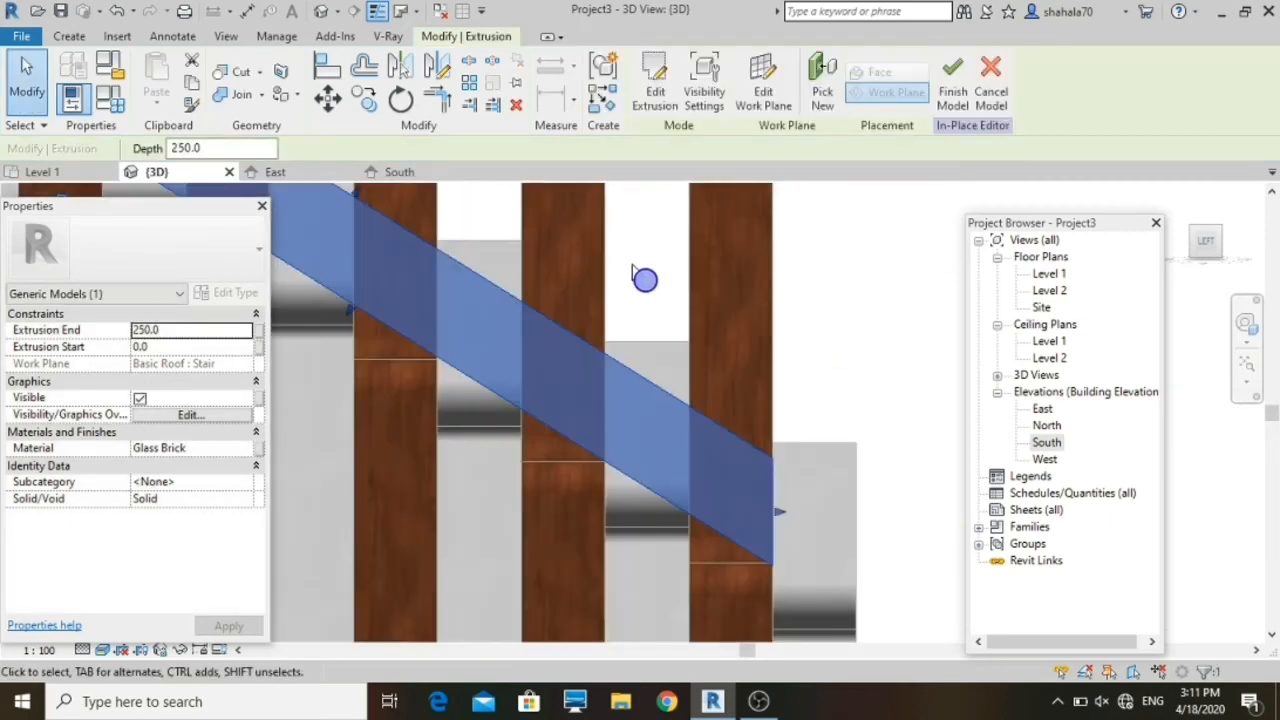
Step: Open the upper flight beam's extrusion sketch for editing at its end beside the topmost panel
{"action": "scroll", "coordinate": [727, 444], "scroll_direction": "down", "scroll_amount": 6}
{"action": "scroll", "coordinate": [727, 444], "scroll_direction": "up", "scroll_amount": 4}
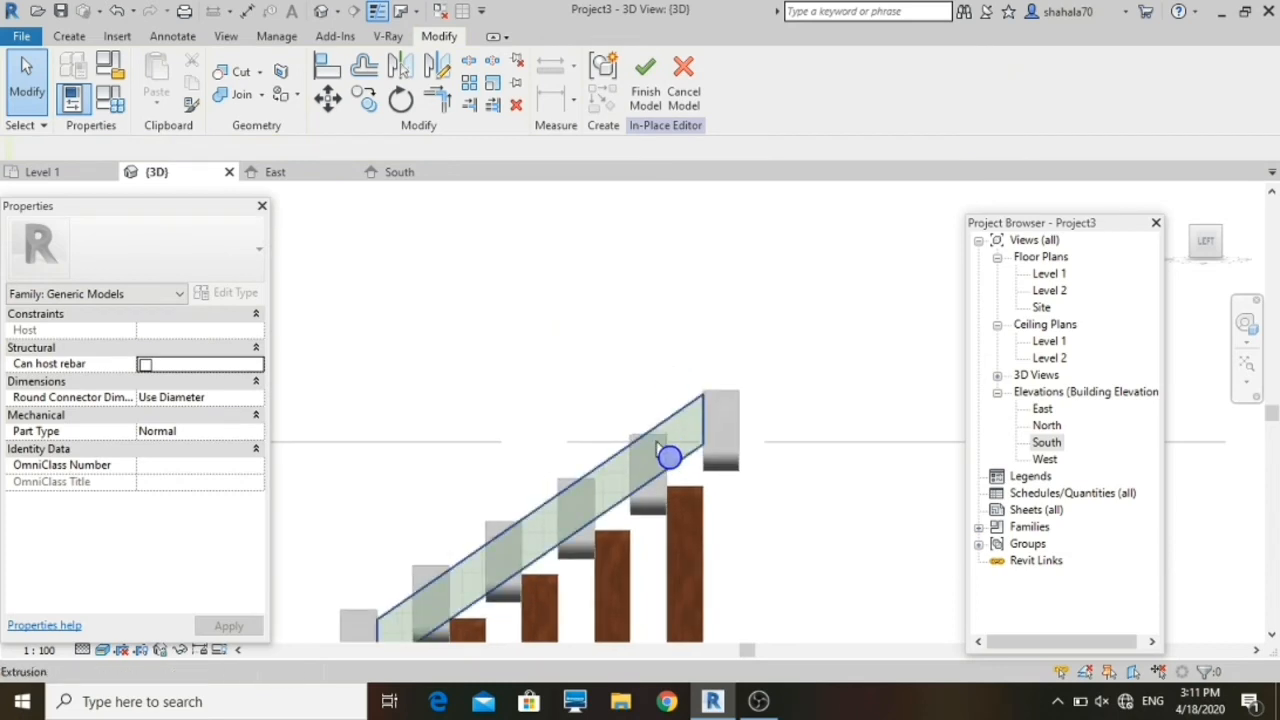
{"action": "left_click", "coordinate": [663, 437]}
{"action": "scroll", "coordinate": [663, 437], "scroll_direction": "up", "scroll_amount": 2}
{"action": "left_click", "coordinate": [658, 88]}
{"action": "scroll", "coordinate": [734, 397], "scroll_direction": "up", "scroll_amount": 2}
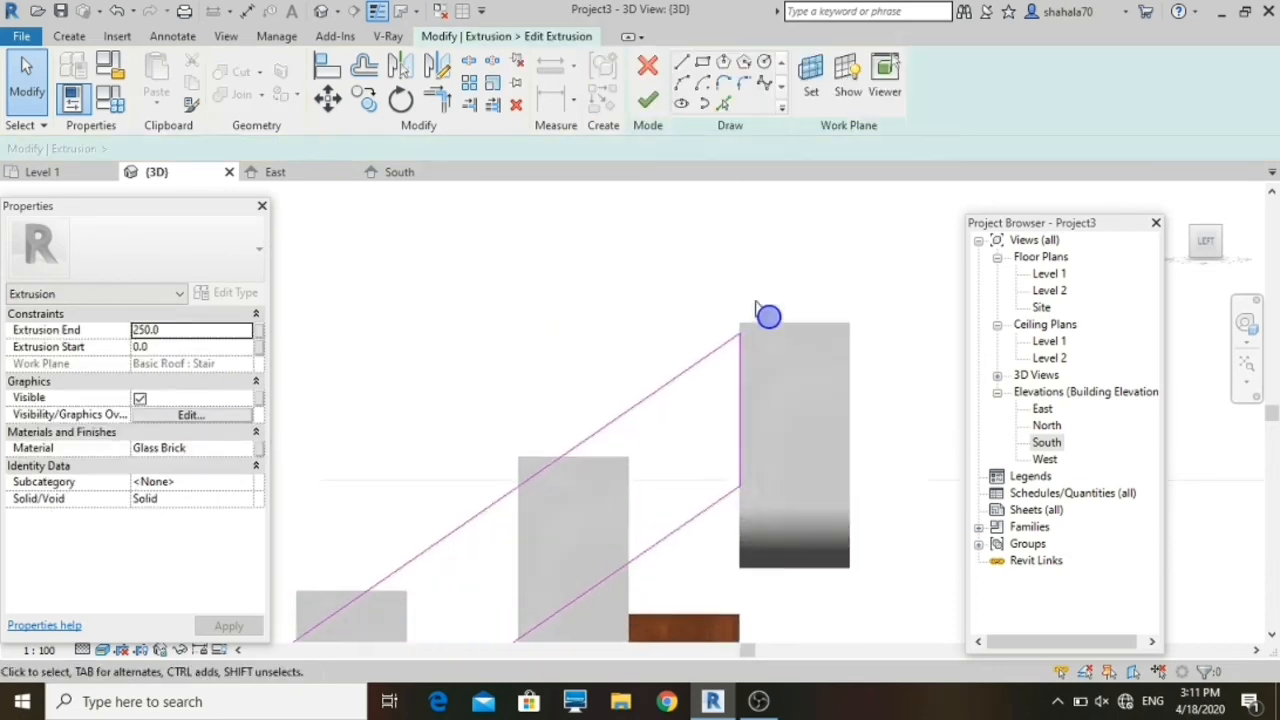
Step: Redraw the 380 mm vertical end line between the upper beam's two sloped lines at the topmost panel, and finish the sketch edit
{"action": "left_click", "coordinate": [680, 66]}
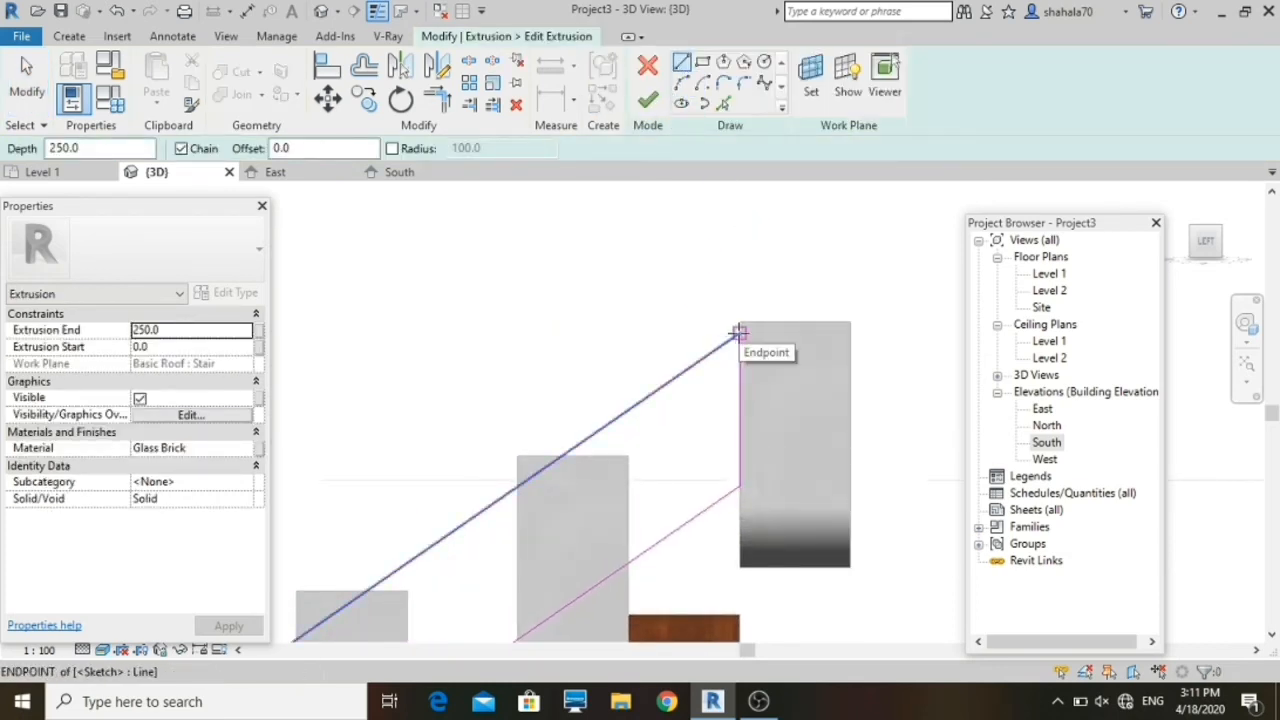
{"action": "left_click", "coordinate": [738, 333]}
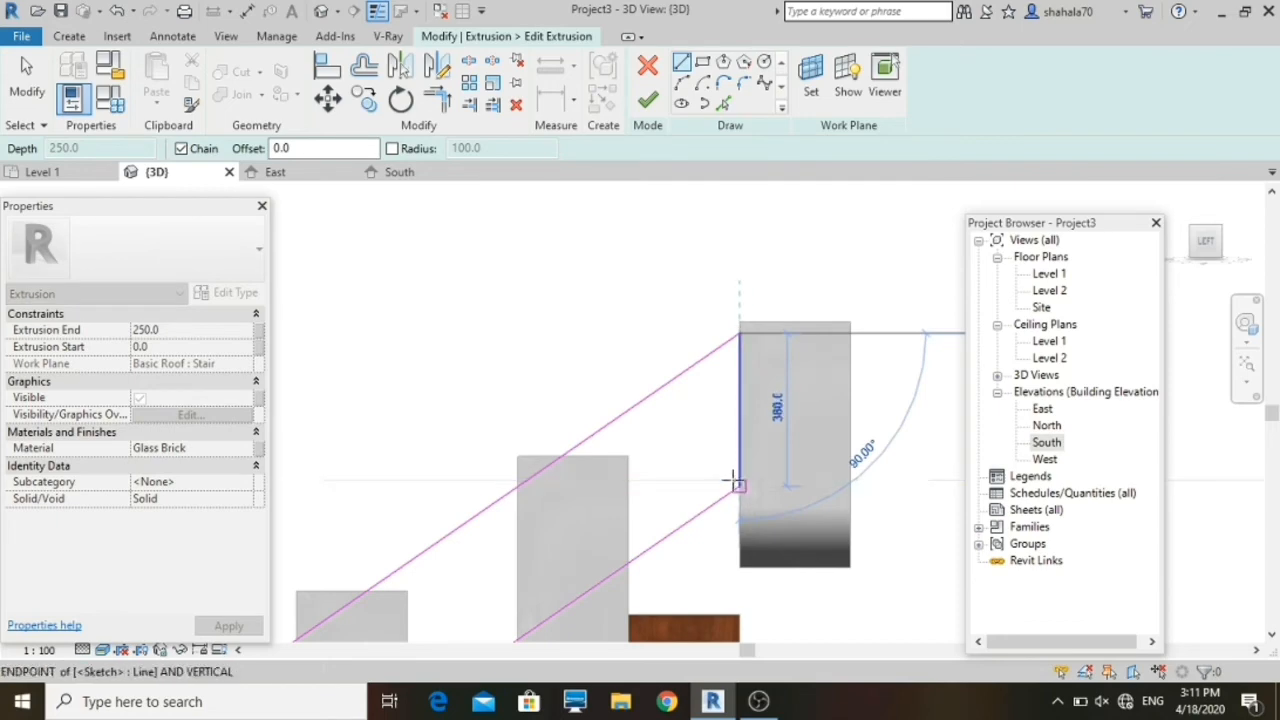
{"action": "left_click", "coordinate": [739, 487]}
{"action": "key", "text": "Escape"}
{"action": "key", "text": "Escape"}
{"action": "scroll", "coordinate": [742, 474], "scroll_direction": "down", "scroll_amount": 6}
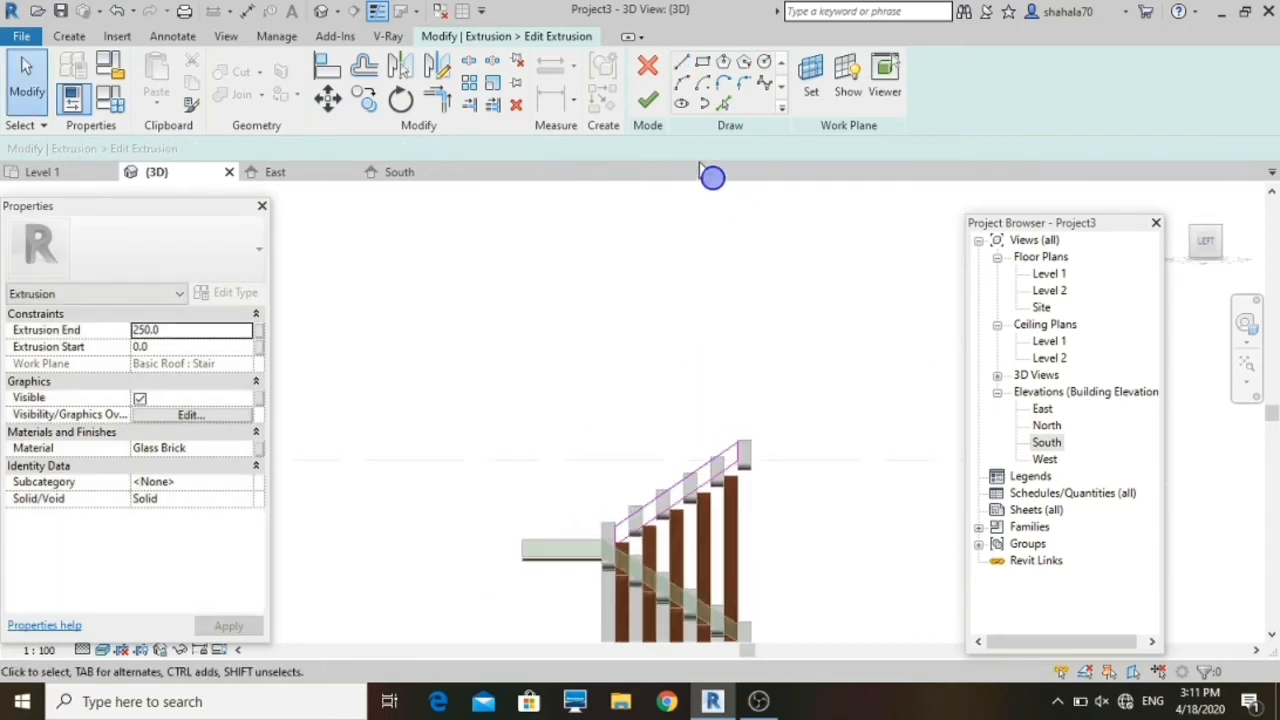
{"action": "left_click", "coordinate": [648, 100]}
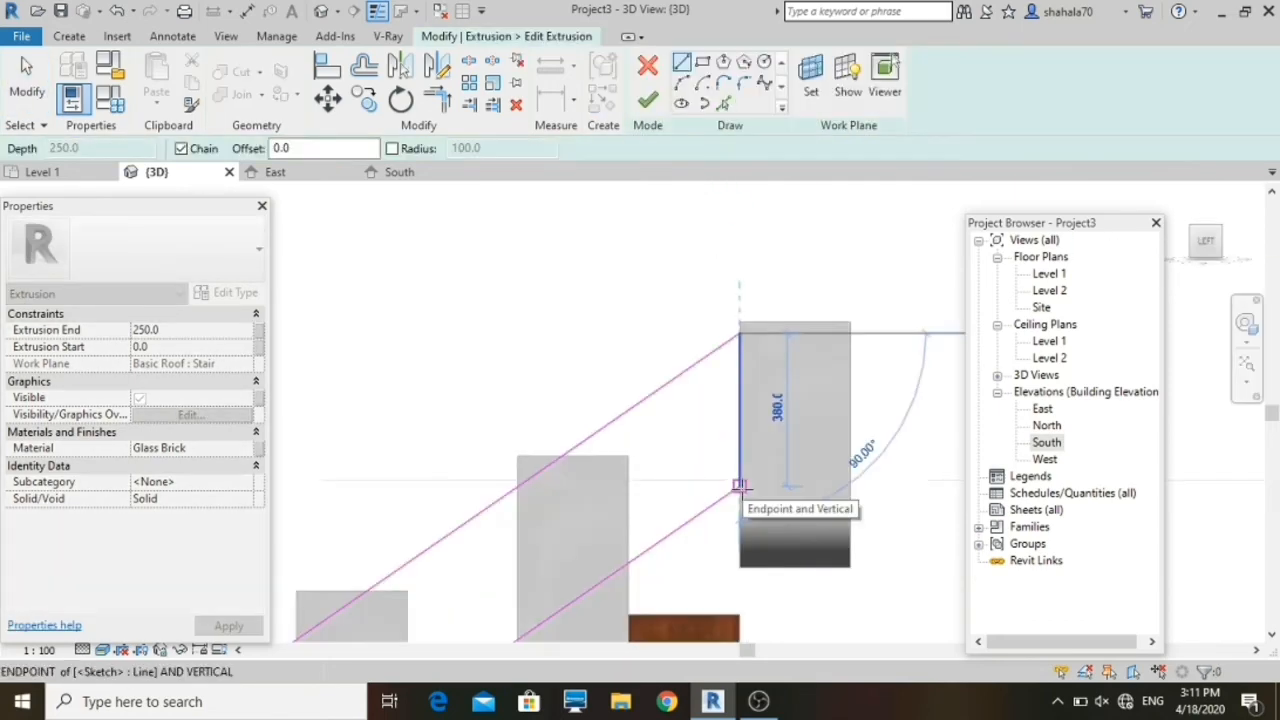
{"action": "left_click", "coordinate": [755, 490]}
{"action": "key", "text": "Escape"}
{"action": "key", "text": "Escape"}
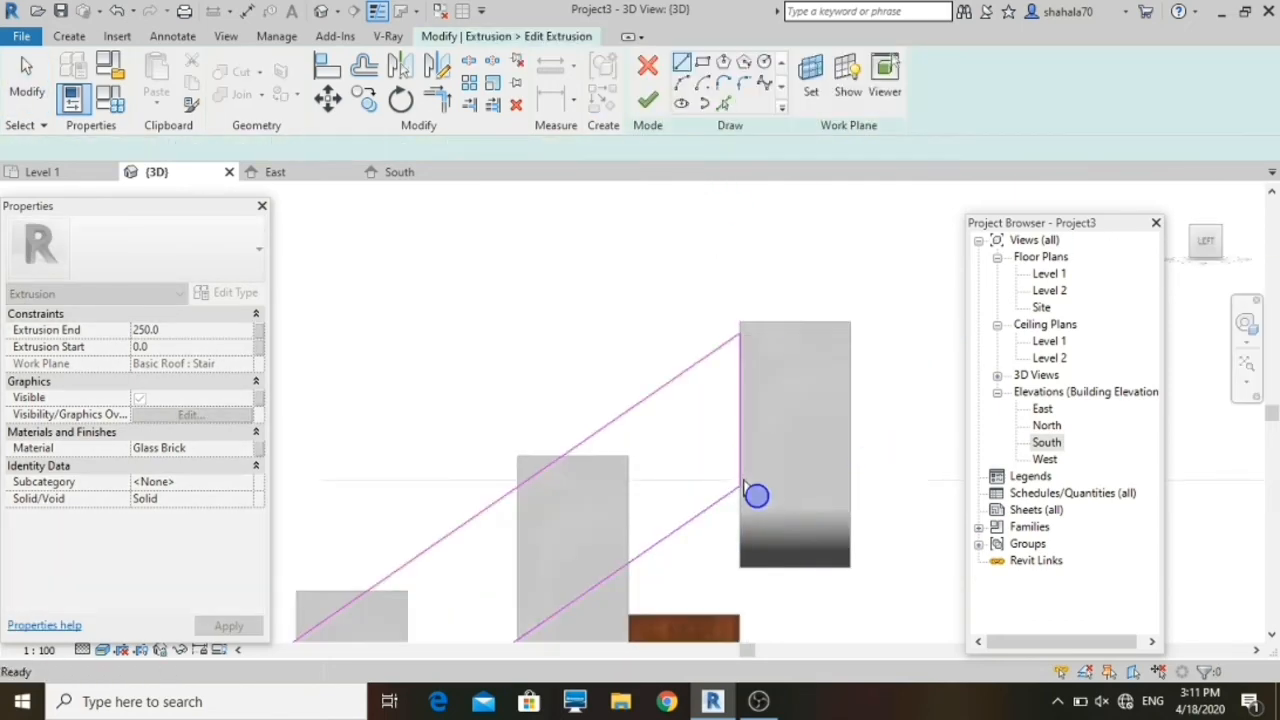
{"action": "key", "text": "Escape"}
{"action": "scroll", "coordinate": [755, 490], "scroll_direction": "down", "scroll_amount": 4}
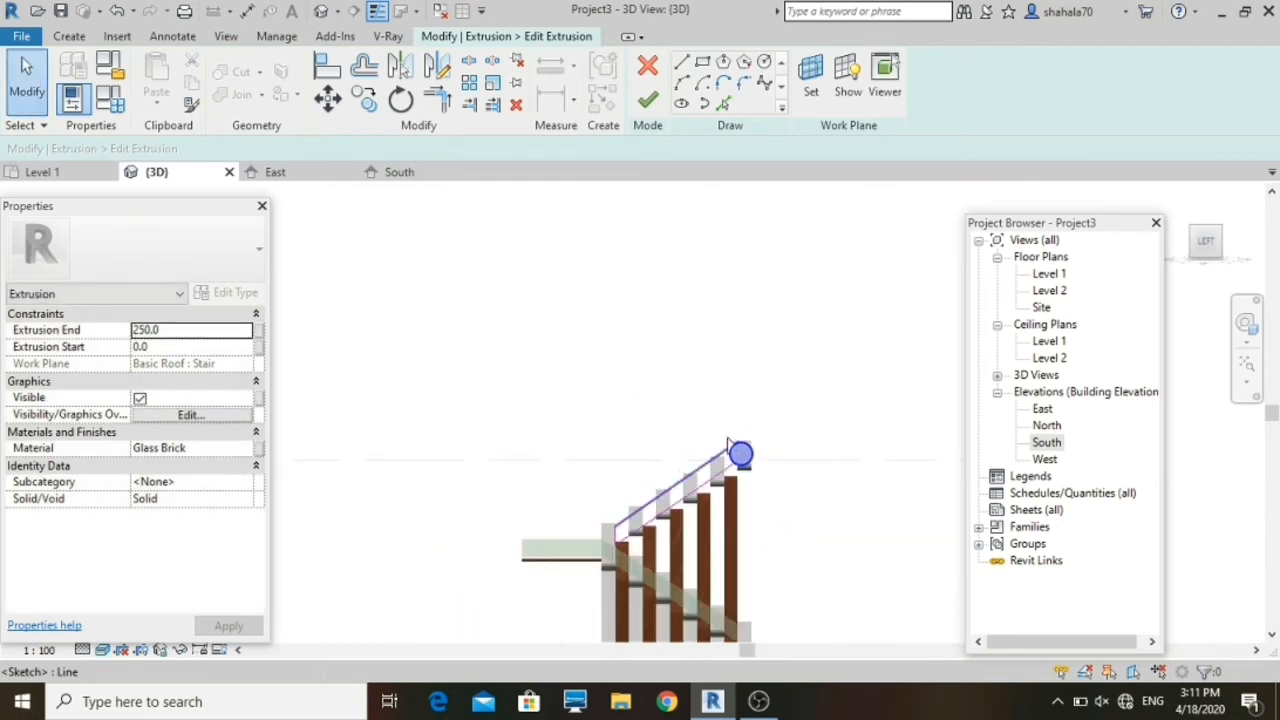
{"action": "left_click", "coordinate": [660, 104]}
Step: From the front view, shift the upper flight beam's faces to the upper panels' vertical edge, with extrusion start -1950 and end -1900
{"action": "left_click", "coordinate": [1220, 268]}
{"action": "left_click", "coordinate": [1237, 252]}
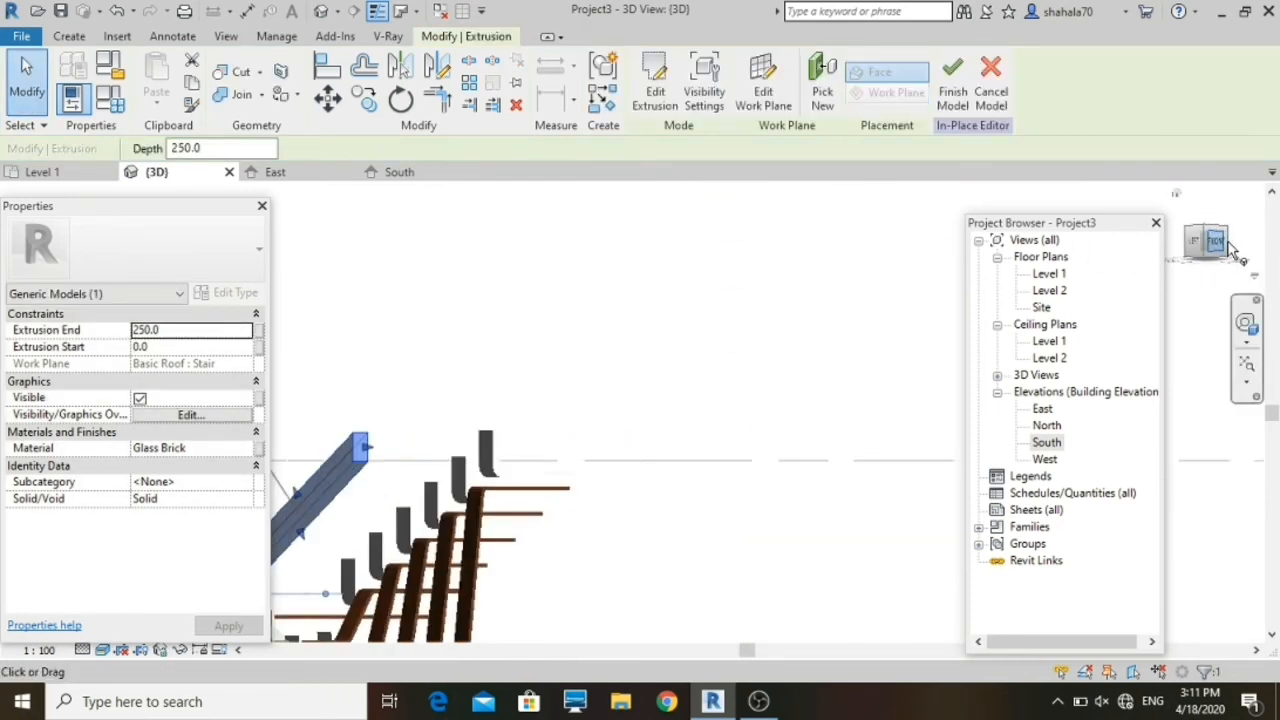
{"action": "scroll", "coordinate": [757, 459], "scroll_direction": "down", "scroll_amount": 3}
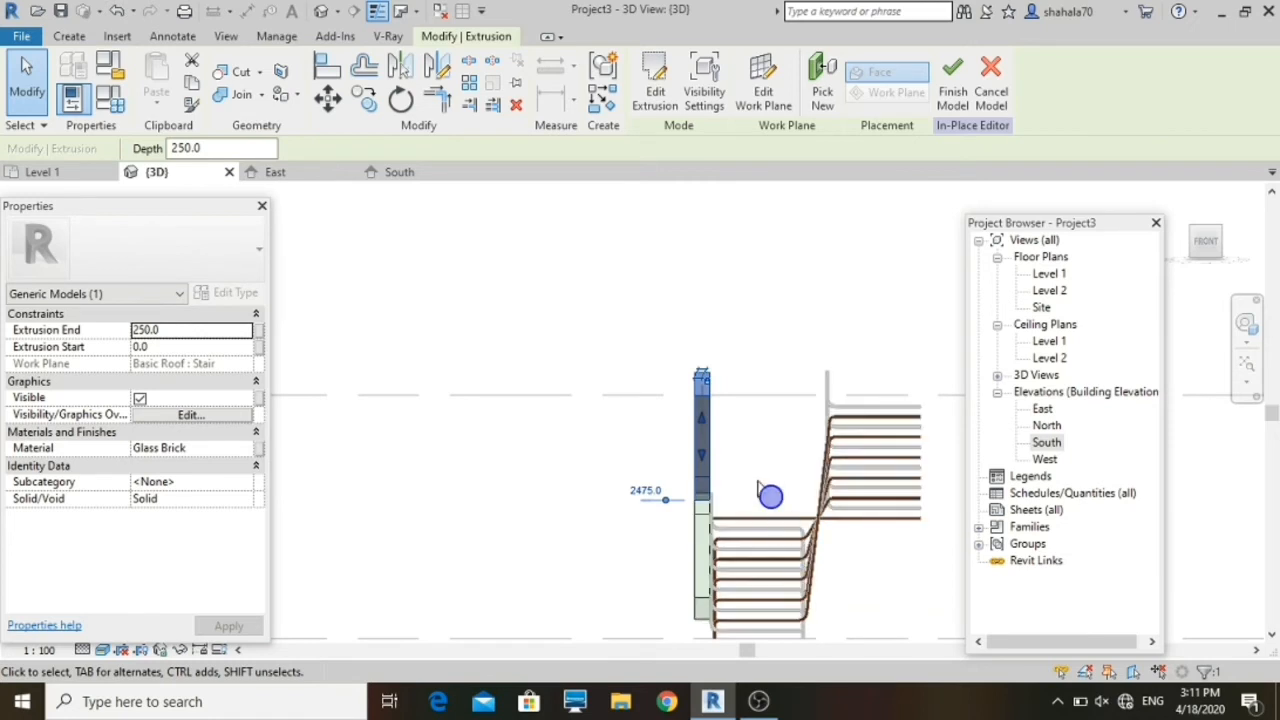
{"action": "scroll", "coordinate": [731, 433], "scroll_direction": "up", "scroll_amount": 4}
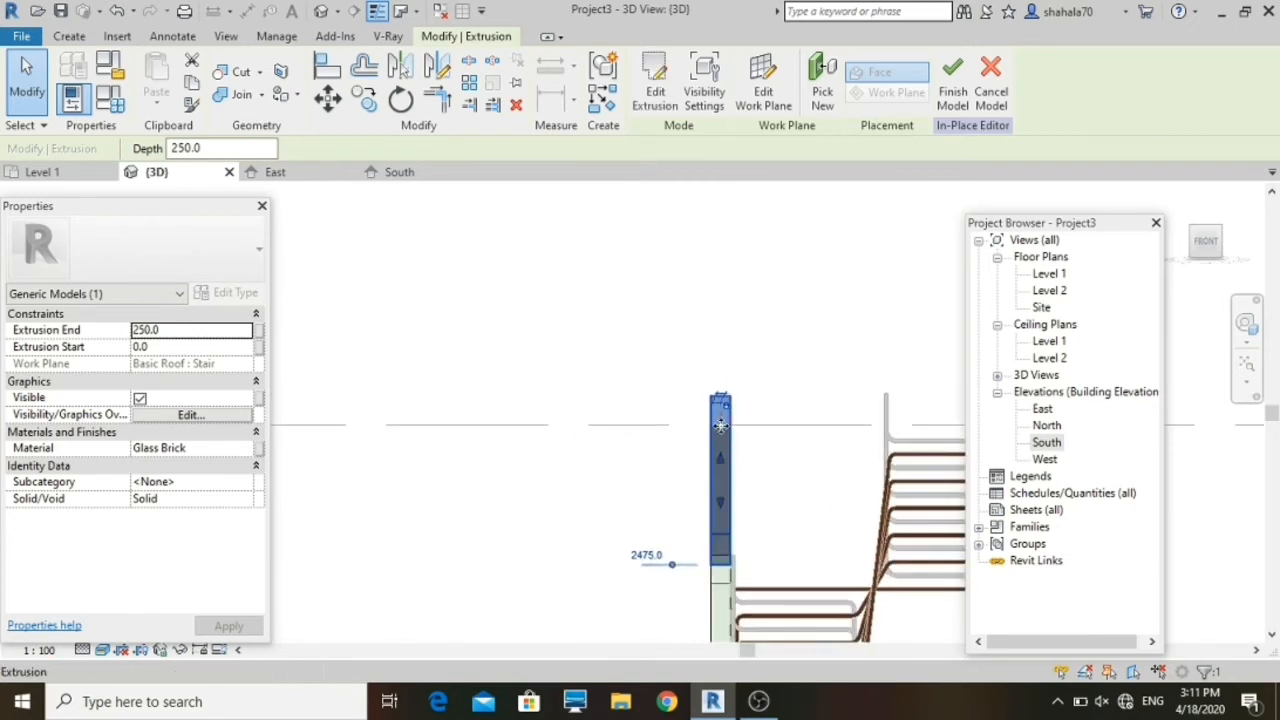
{"action": "key", "text": "Escape"}
{"action": "left_click", "coordinate": [722, 432]}
{"action": "scroll", "coordinate": [637, 389], "scroll_direction": "up", "scroll_amount": 3}
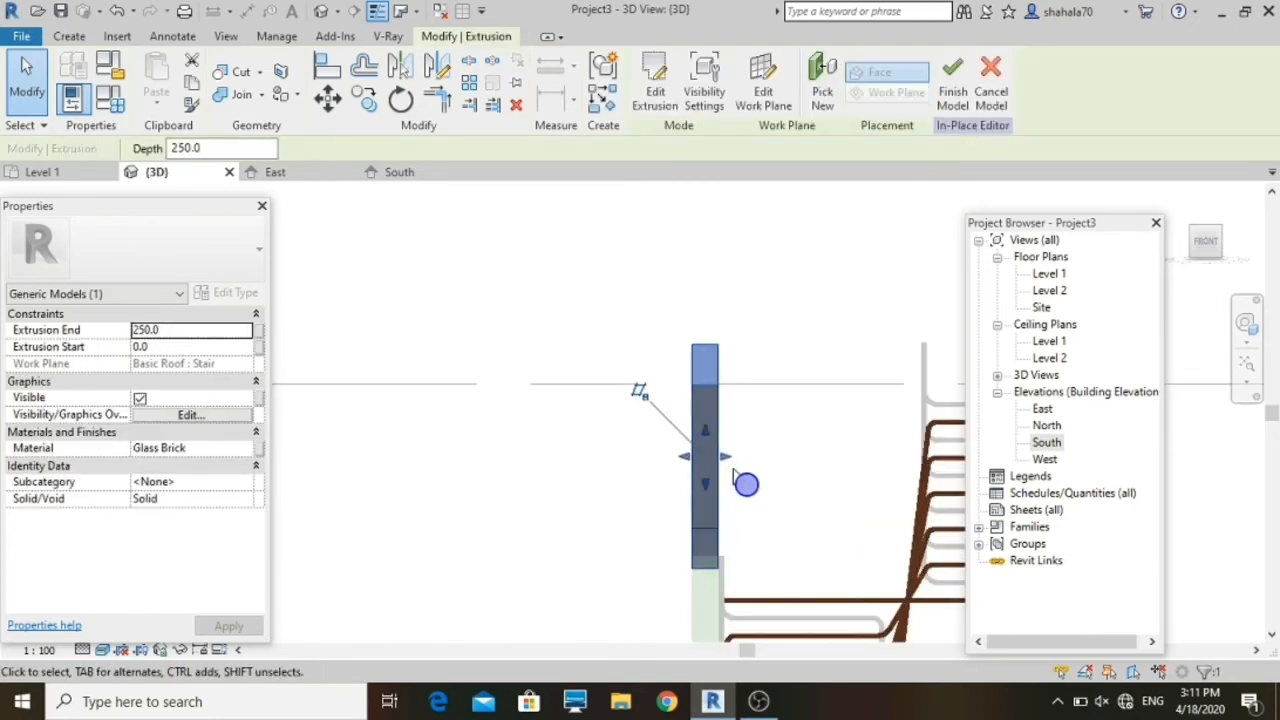
{"action": "left_click_drag", "start_coordinate": [871, 516], "coordinate": [938, 516]}
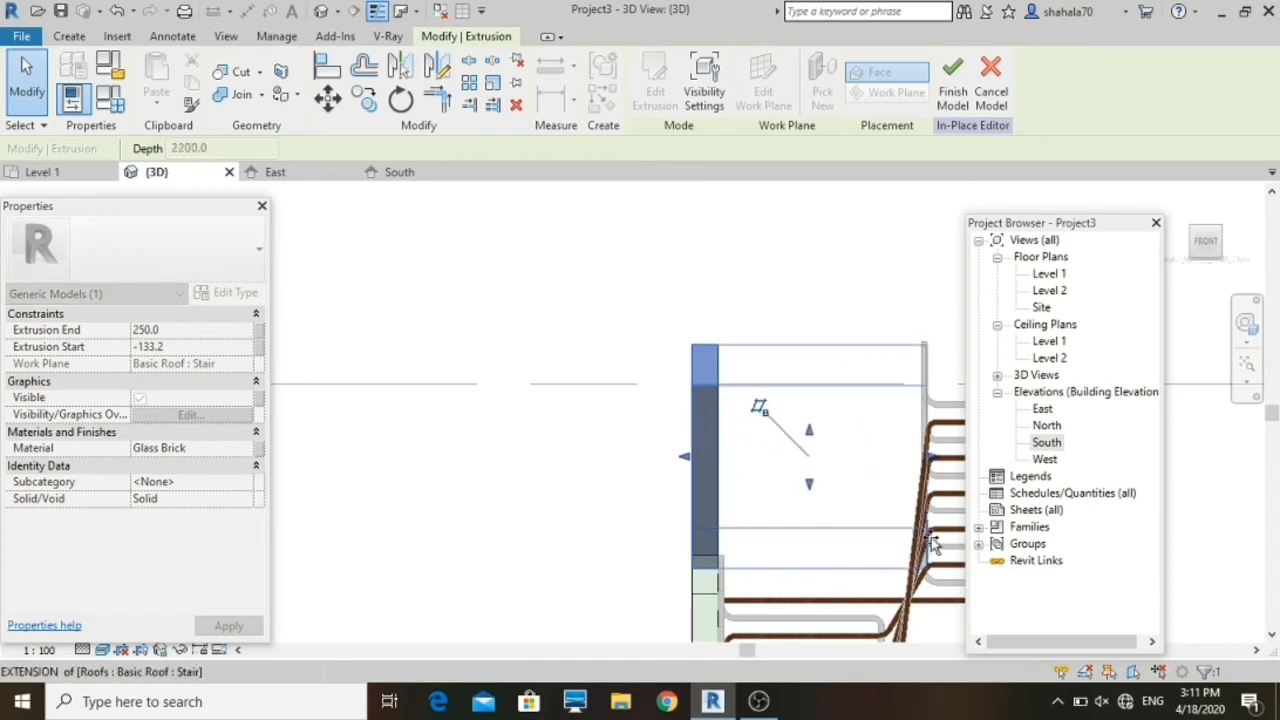
{"action": "left_click_drag", "start_coordinate": [700, 471], "coordinate": [916, 456]}
{"action": "scroll", "coordinate": [828, 434], "scroll_direction": "down", "scroll_amount": 3}
{"action": "scroll", "coordinate": [752, 552], "scroll_direction": "up", "scroll_amount": 2}
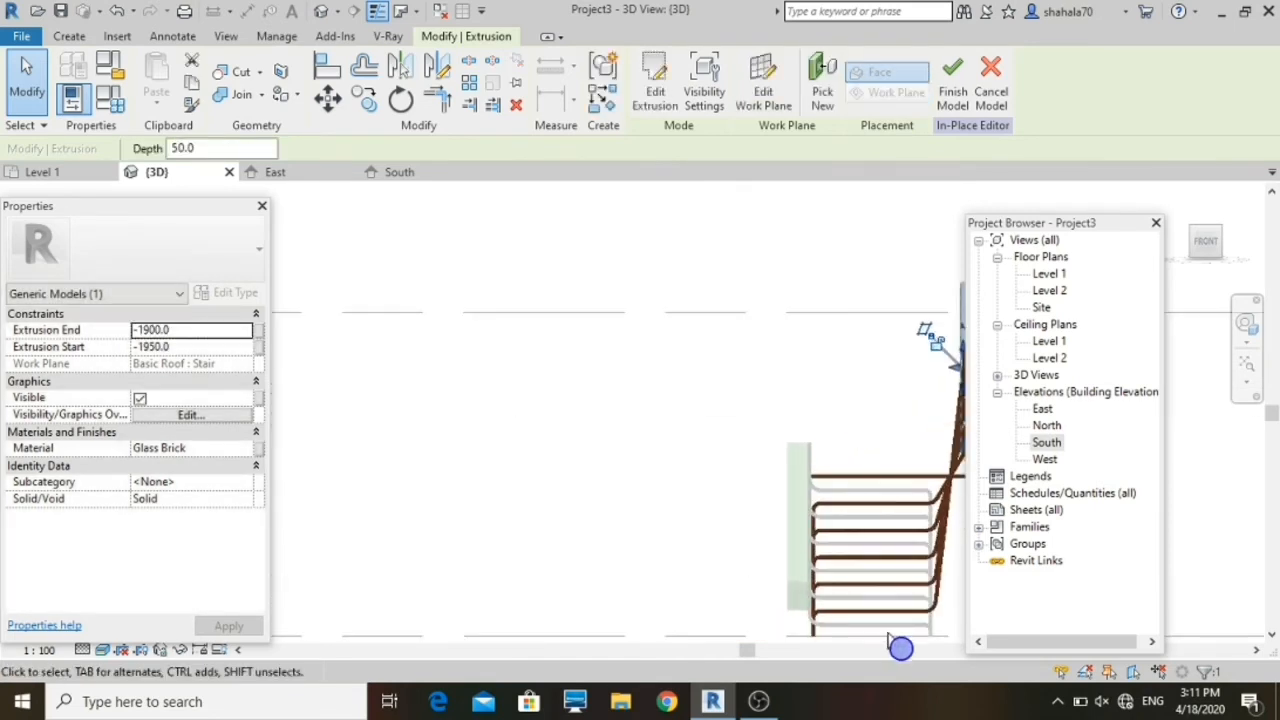
Step: Reshape the lower flight beam to 50 mm thick within the grey panels' vertical edge, with extrusion start -50 and end 0
{"action": "scroll", "coordinate": [886, 632], "scroll_direction": "up", "scroll_amount": 3}
{"action": "left_click", "coordinate": [694, 440]}
{"action": "left_click", "coordinate": [692, 378]}
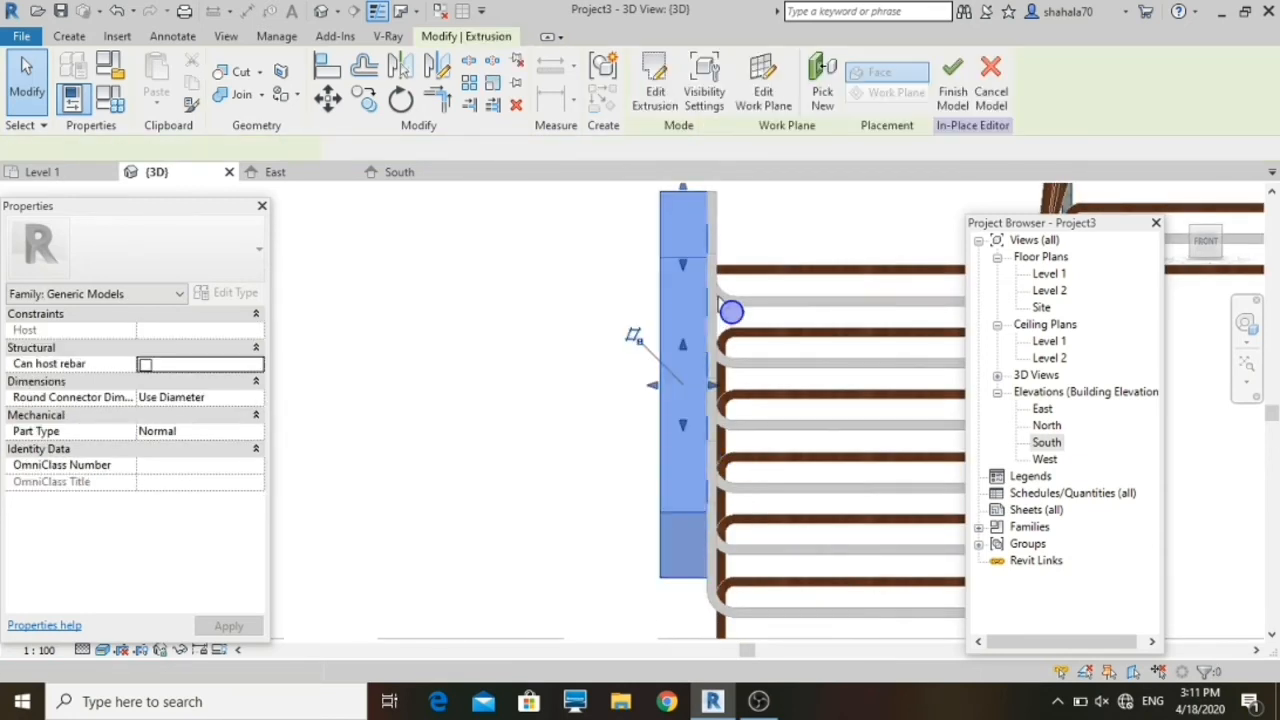
{"action": "scroll", "coordinate": [716, 296], "scroll_direction": "up", "scroll_amount": 2}
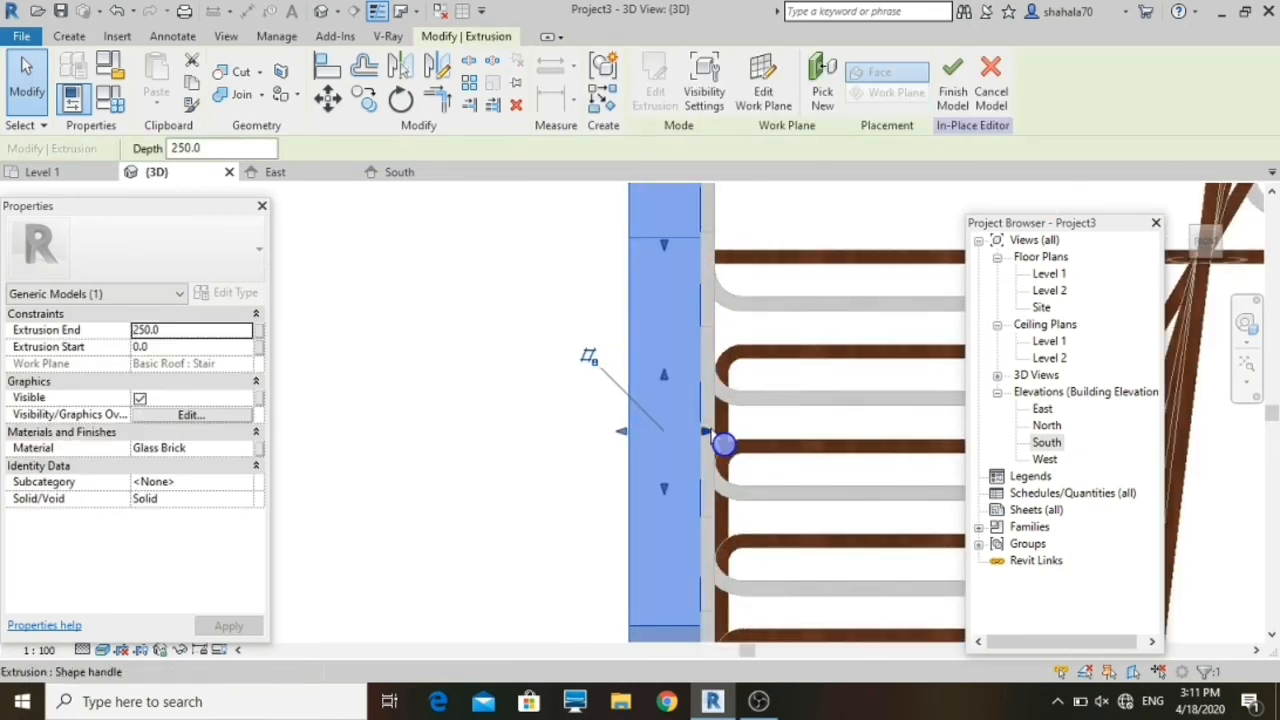
{"action": "mouse_move", "coordinate": [723, 443]}
{"action": "left_mouse_down"}
{"action": "mouse_move", "coordinate": [711, 429]}
{"action": "mouse_move", "coordinate": [726, 449]}
{"action": "left_mouse_up"}
{"action": "left_click_drag", "start_coordinate": [621, 433], "coordinate": [700, 443]}
{"action": "scroll", "coordinate": [713, 442], "scroll_direction": "up", "scroll_amount": 2}
{"action": "scroll", "coordinate": [713, 442], "scroll_direction": "up", "scroll_amount": 3}
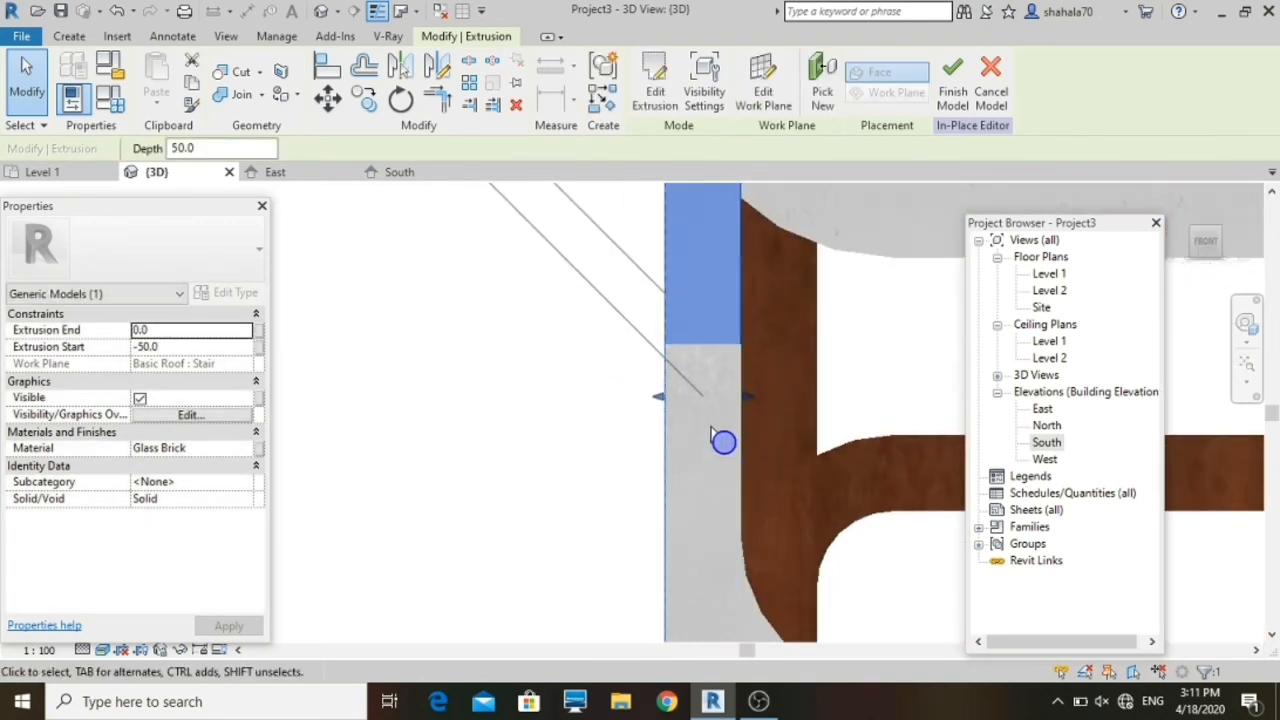
{"action": "left_click_drag", "start_coordinate": [755, 400], "coordinate": [660, 412]}
{"action": "left_click", "coordinate": [652, 438]}
{"action": "scroll", "coordinate": [652, 440], "scroll_direction": "down", "scroll_amount": 15}
{"action": "scroll", "coordinate": [856, 232], "scroll_direction": "up", "scroll_amount": 1}
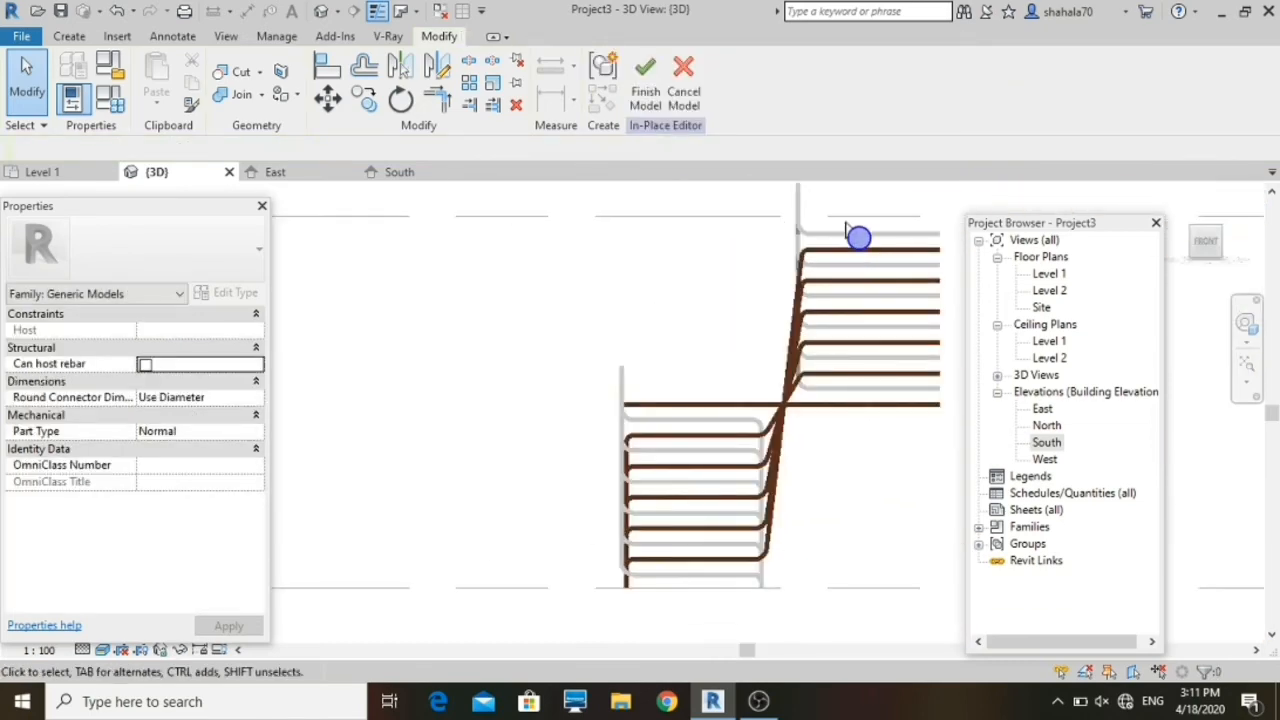
Step: Narrow the upper flight beam to 11.2 mm, with extrusion start -1923.8 and end -1912.5
{"action": "scroll", "coordinate": [774, 289], "scroll_direction": "up", "scroll_amount": 3}
{"action": "scroll", "coordinate": [740, 314], "scroll_direction": "up", "scroll_amount": 3}
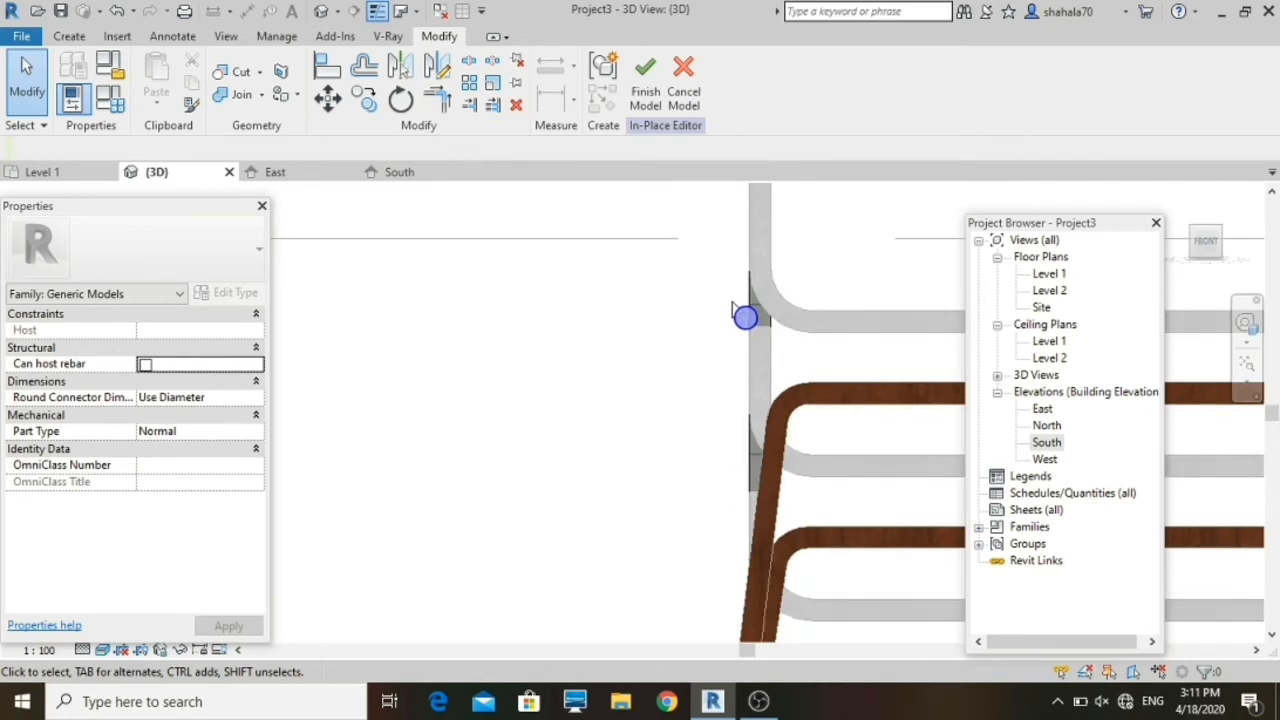
{"action": "left_click", "coordinate": [749, 314]}
{"action": "scroll", "coordinate": [726, 409], "scroll_direction": "down", "scroll_amount": 2}
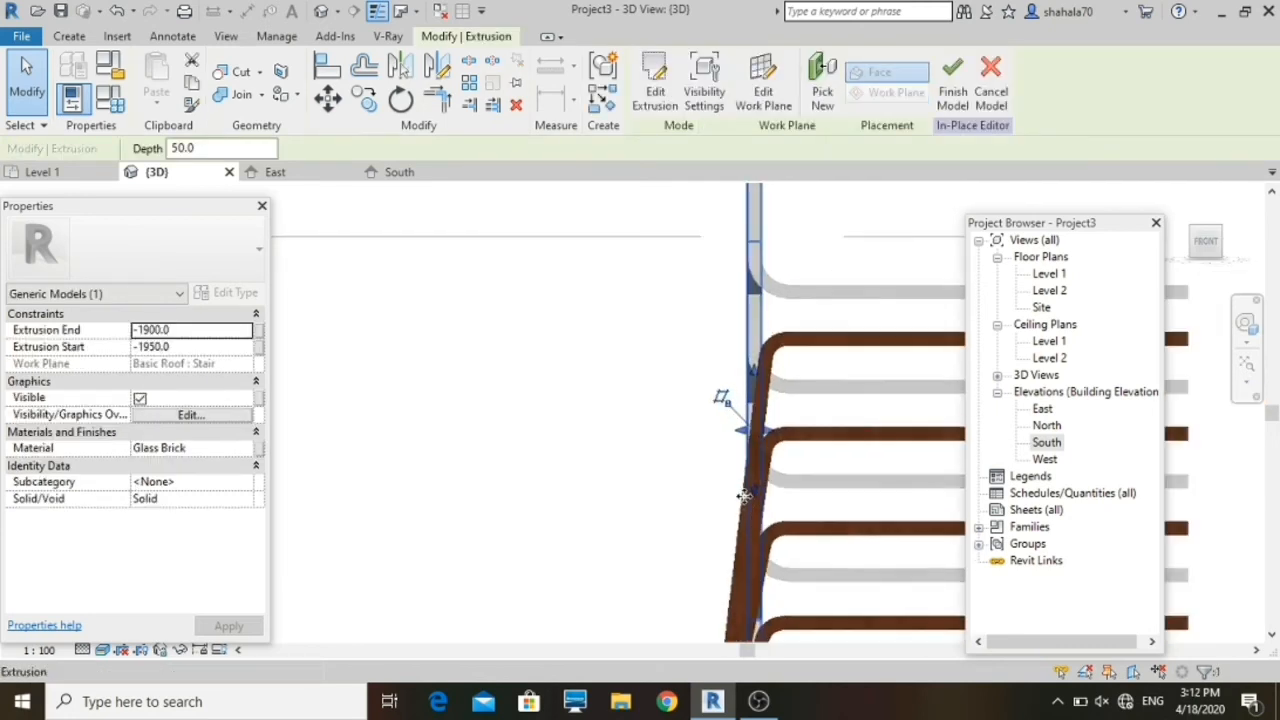
{"action": "scroll", "coordinate": [744, 496], "scroll_direction": "up", "scroll_amount": 3}
{"action": "left_click_drag", "start_coordinate": [768, 374], "coordinate": [720, 380]}
{"action": "scroll", "coordinate": [719, 378], "scroll_direction": "up", "scroll_amount": 2}
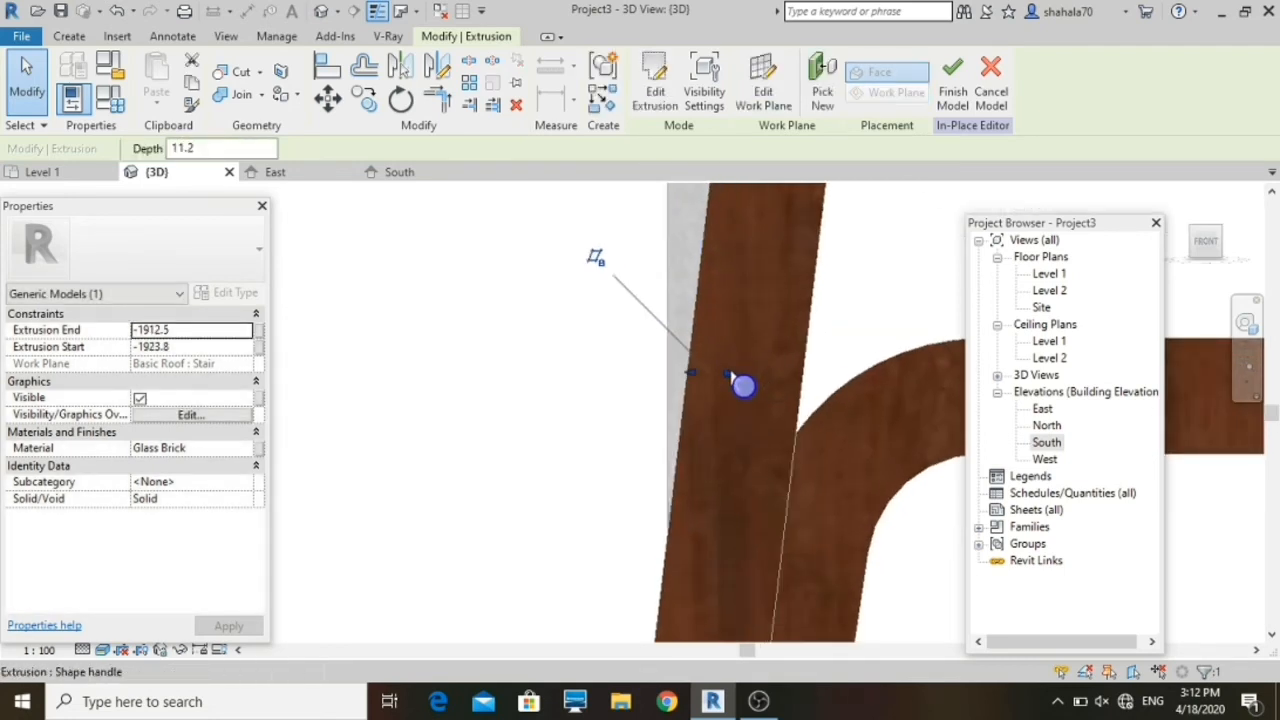
{"action": "scroll", "coordinate": [725, 385], "scroll_direction": "down", "scroll_amount": 3}
{"action": "scroll", "coordinate": [717, 388], "scroll_direction": "down", "scroll_amount": 2}
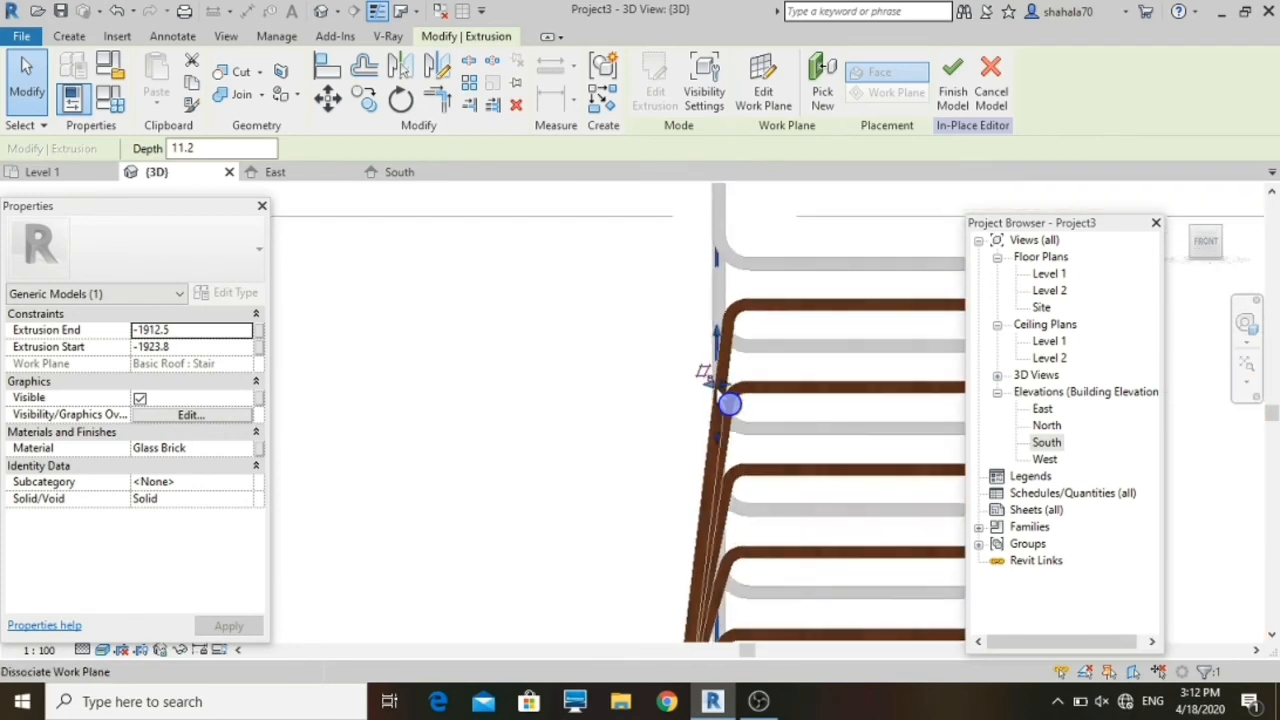
Step: Widen the upper flight beam to about 37.5 mm by moving its inner face toward the grey panels' inner edge
{"action": "scroll", "coordinate": [717, 391], "scroll_direction": "up", "scroll_amount": 2}
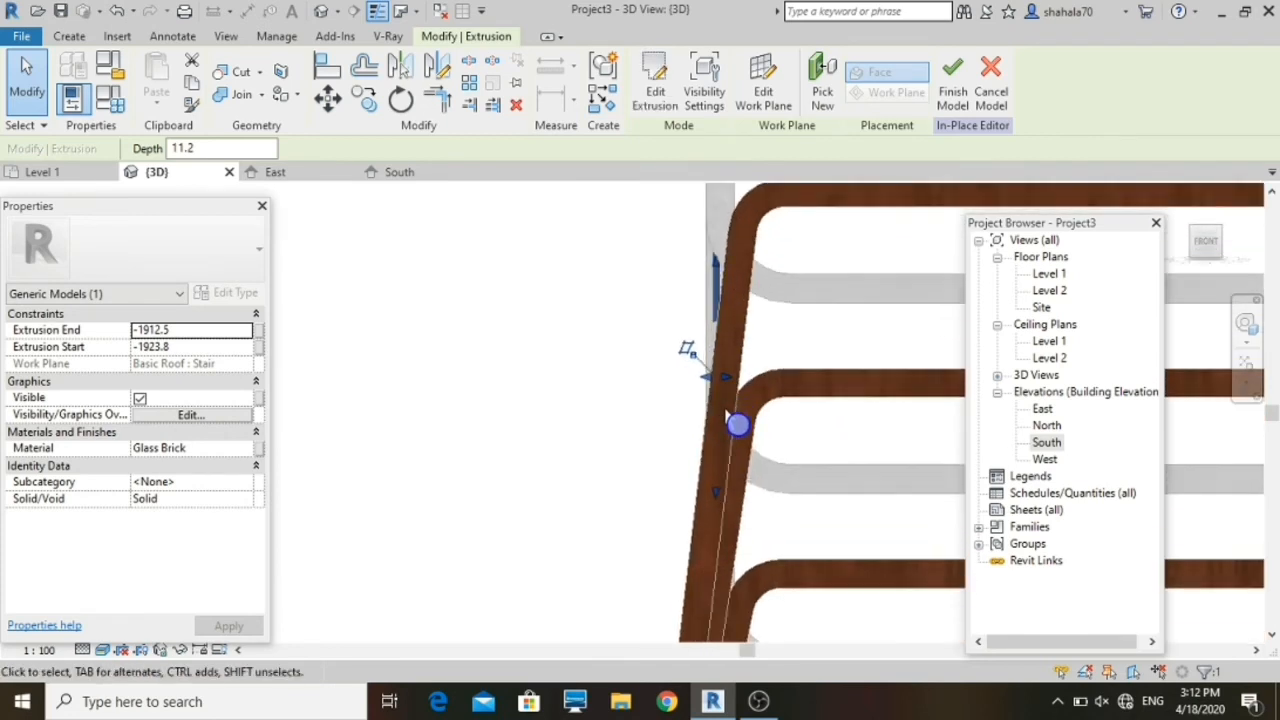
{"action": "left_click_drag", "start_coordinate": [746, 394], "coordinate": [734, 378]}
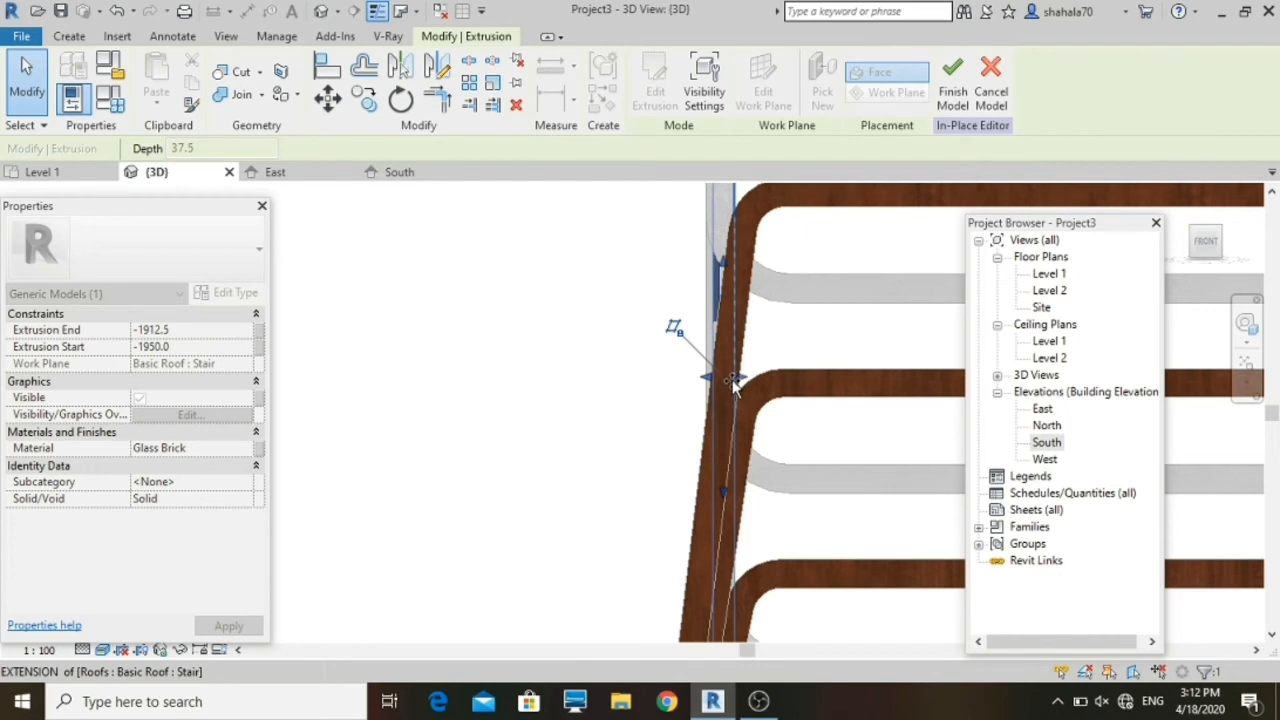
{"action": "left_click_drag", "start_coordinate": [728, 388], "coordinate": [724, 393]}
{"action": "left_click", "coordinate": [702, 446]}
{"action": "scroll", "coordinate": [703, 445], "scroll_direction": "down", "scroll_amount": 5}
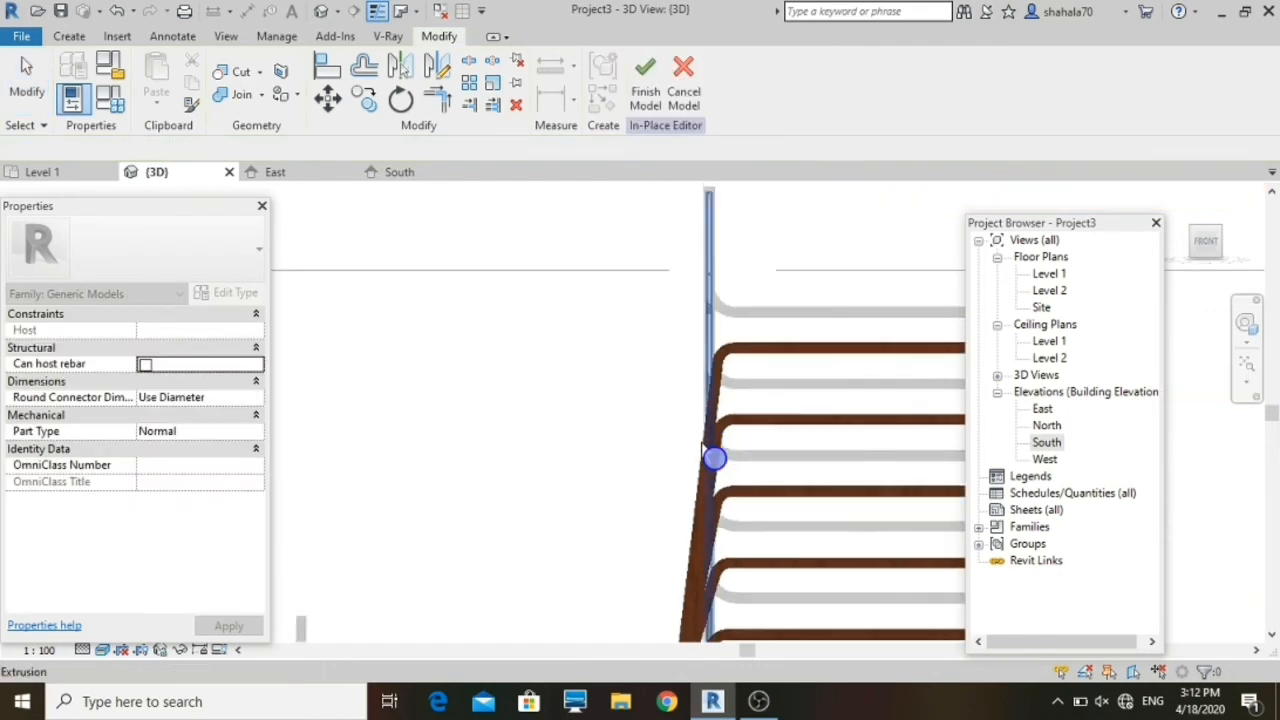
Step: Review the staircase from the front and finish the in-place side beam model
{"action": "scroll", "coordinate": [785, 528], "scroll_direction": "down", "scroll_amount": 5}
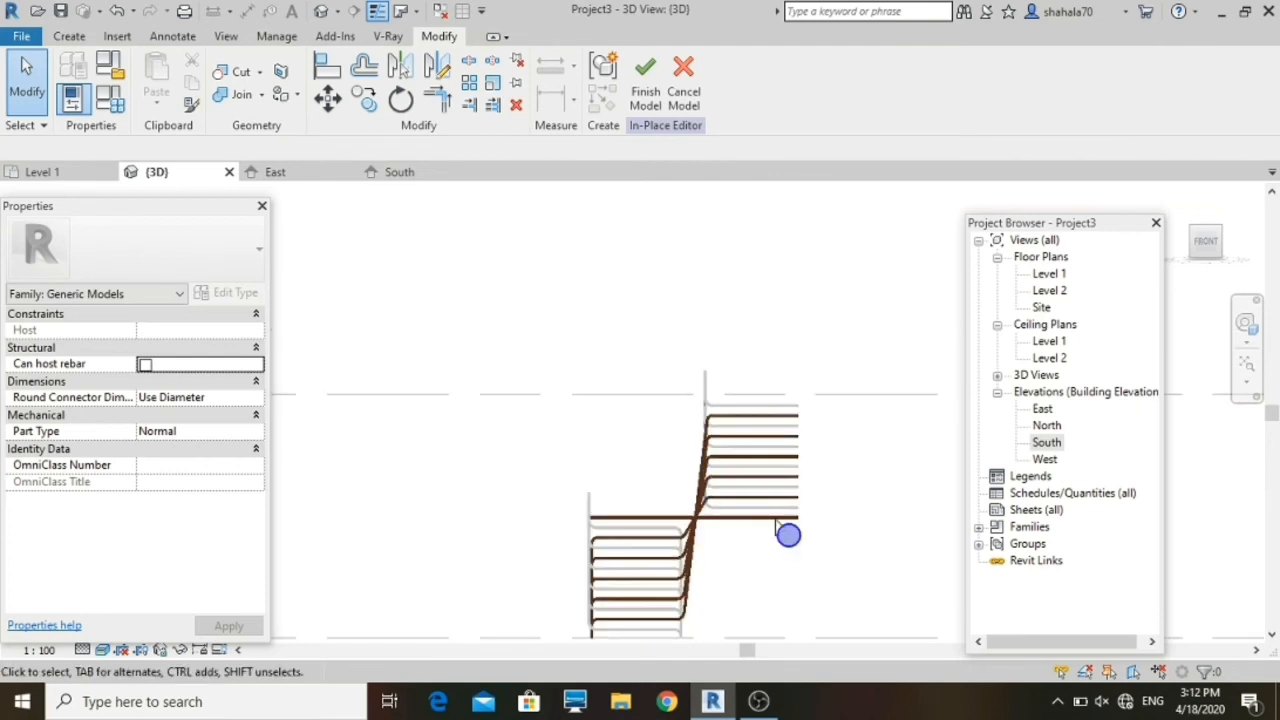
{"action": "middle_click_drag", "start_coordinate": [773, 520], "coordinate": [831, 511], "text": "shift"}
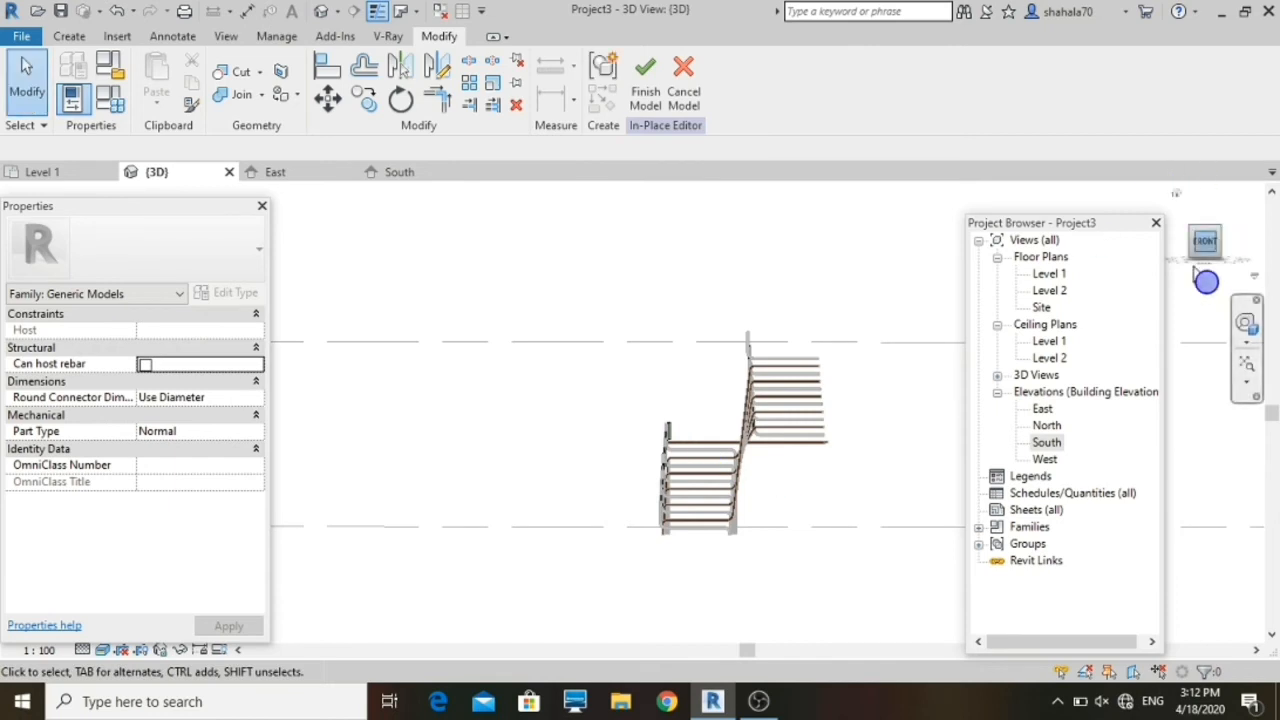
{"action": "left_click", "coordinate": [1140, 235]}
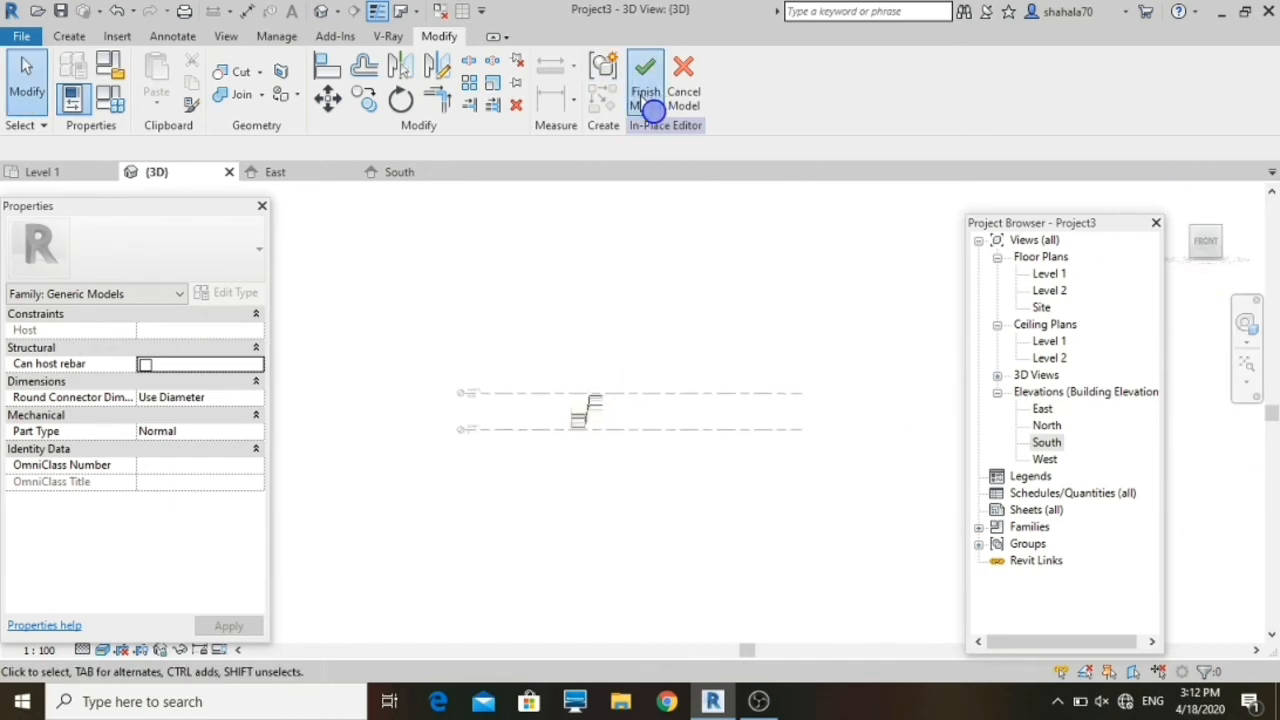
{"action": "left_click", "coordinate": [646, 88]}
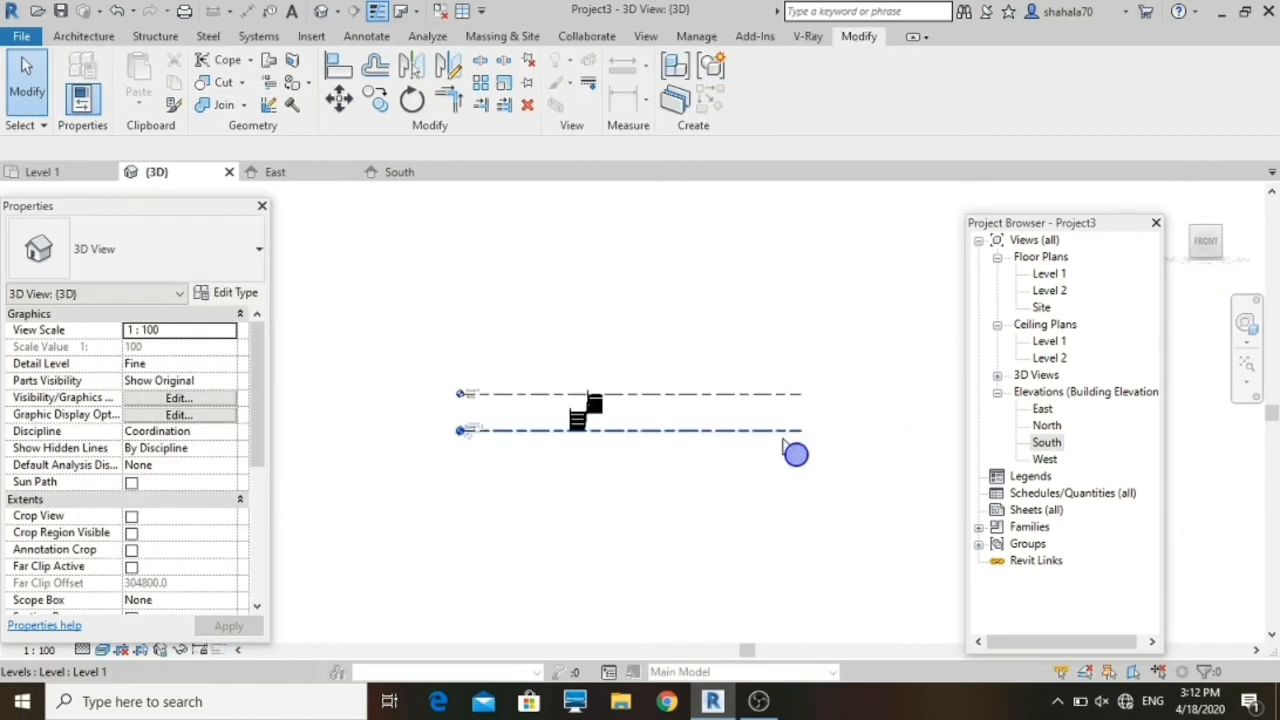
Step: Set the Level 1 plan's underlay to range from Level 1 to Level 2 with the orientation Look up
{"action": "left_click", "coordinate": [42, 172]}
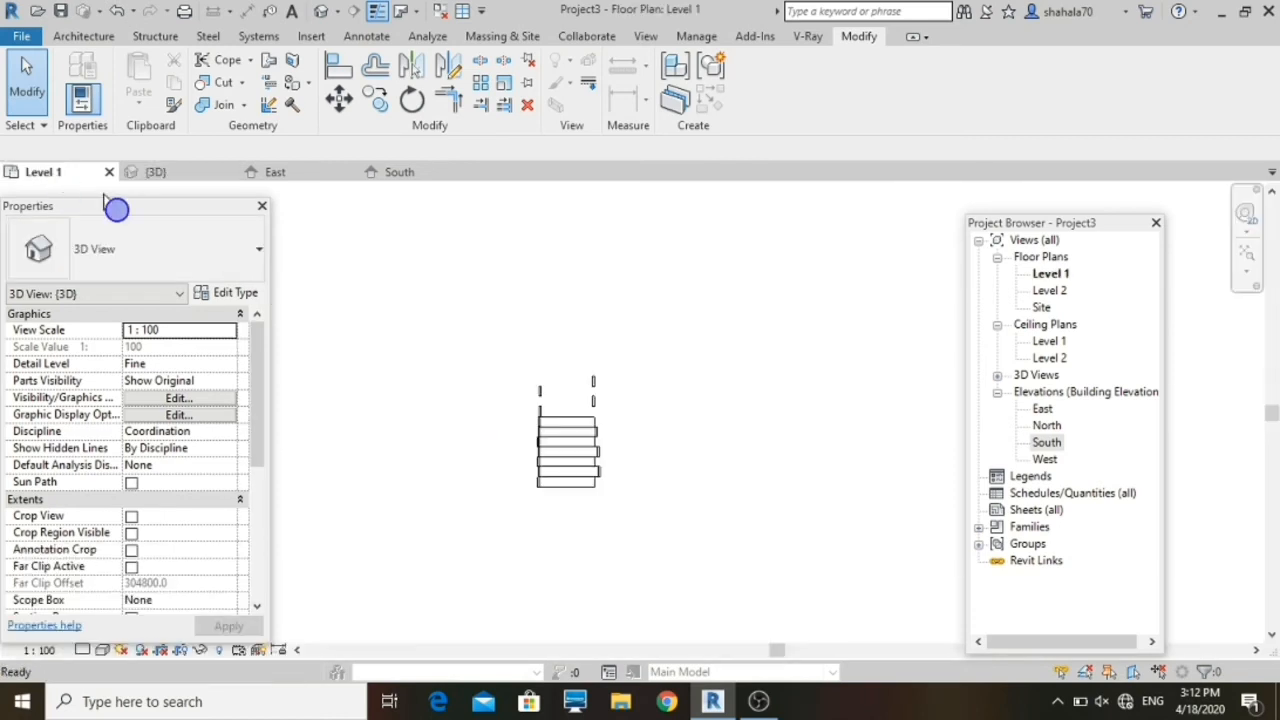
{"action": "scroll", "coordinate": [626, 466], "scroll_direction": "down", "scroll_amount": 2}
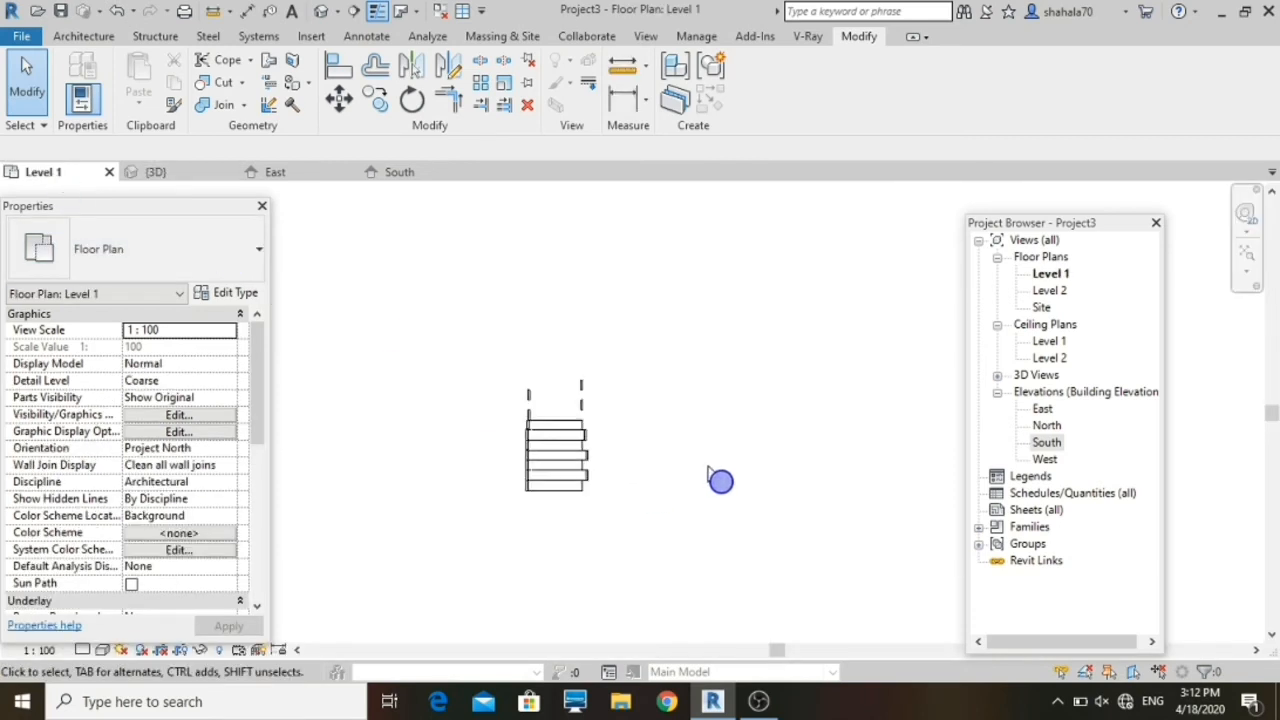
{"action": "scroll", "coordinate": [475, 490], "scroll_direction": "up", "scroll_amount": 2}
{"action": "scroll", "coordinate": [212, 532], "scroll_direction": "down", "scroll_amount": 5}
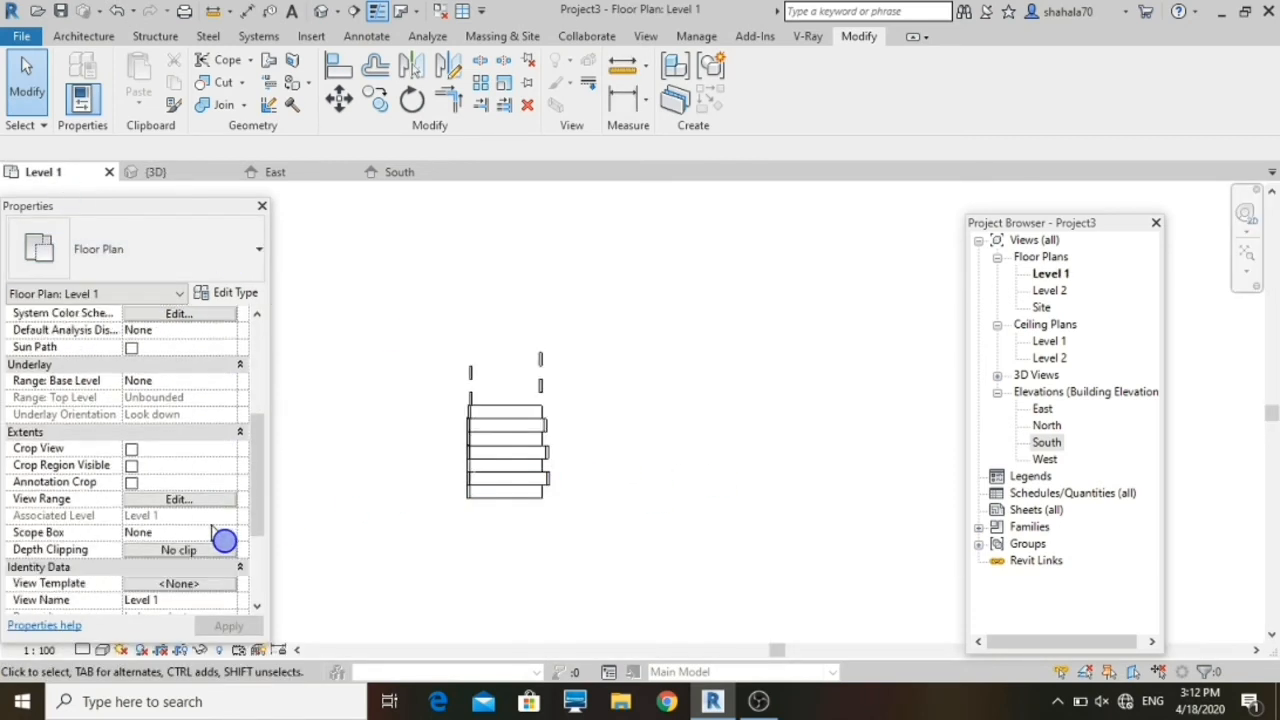
{"action": "scroll", "coordinate": [212, 532], "scroll_direction": "down", "scroll_amount": 2}
{"action": "scroll", "coordinate": [212, 532], "scroll_direction": "up", "scroll_amount": 4}
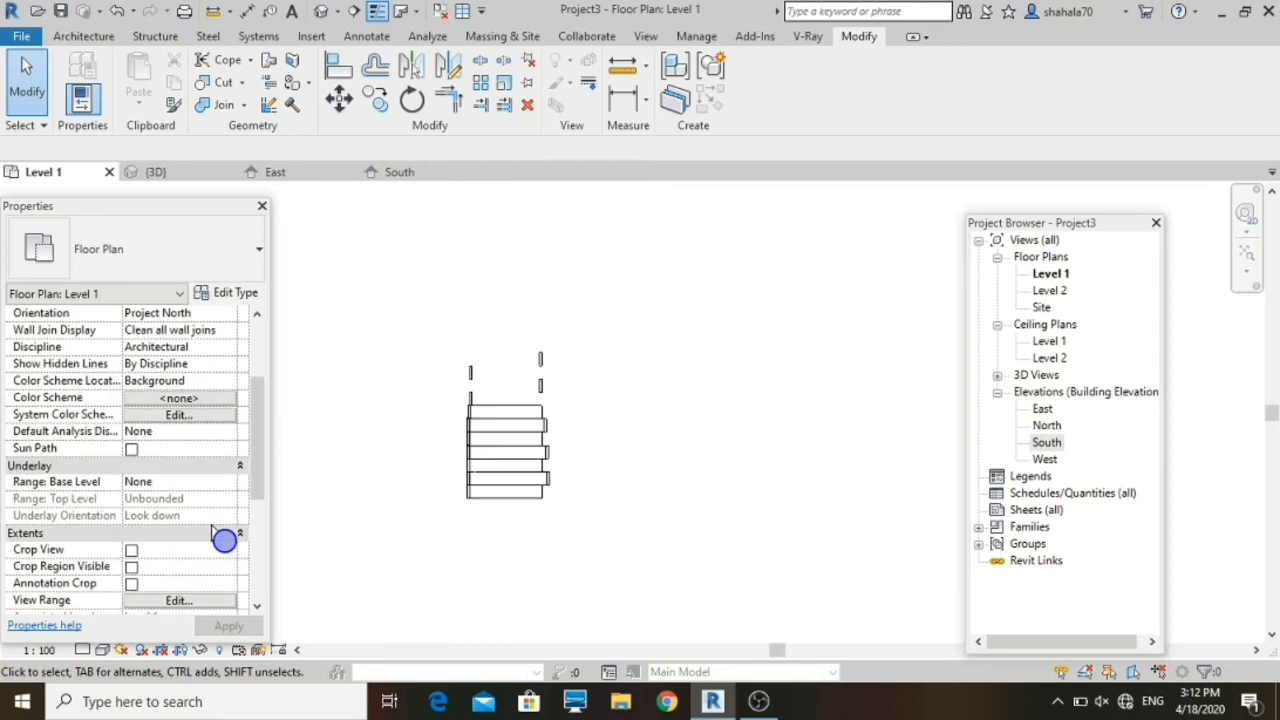
{"action": "left_click", "coordinate": [227, 490]}
{"action": "left_click", "coordinate": [227, 488]}
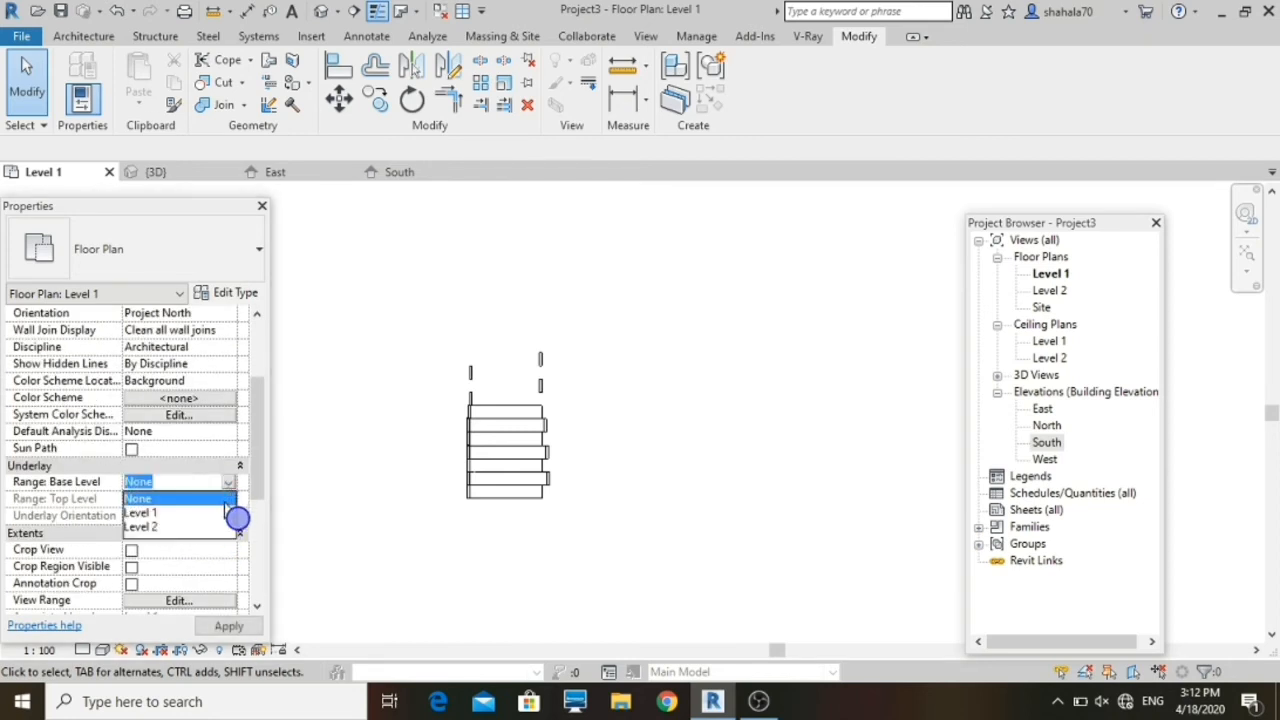
{"action": "left_click", "coordinate": [222, 505]}
{"action": "left_click", "coordinate": [229, 482]}
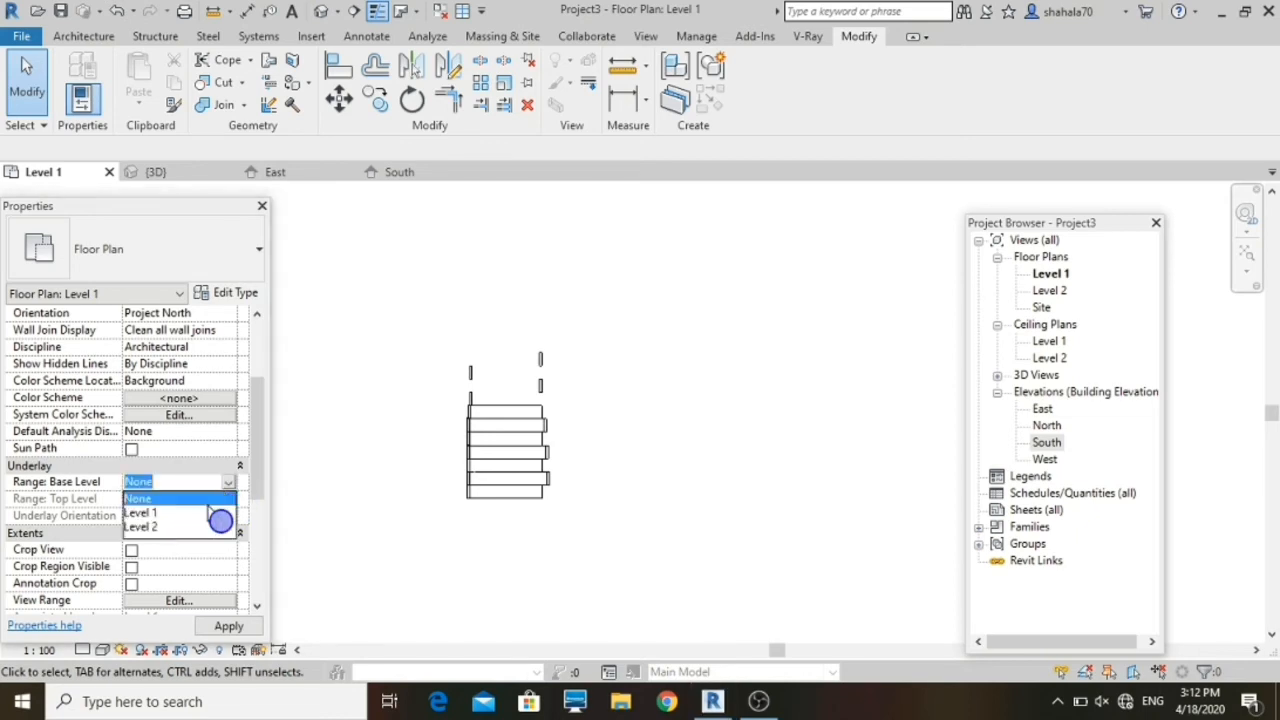
{"action": "left_click", "coordinate": [207, 513]}
{"action": "left_click", "coordinate": [225, 516]}
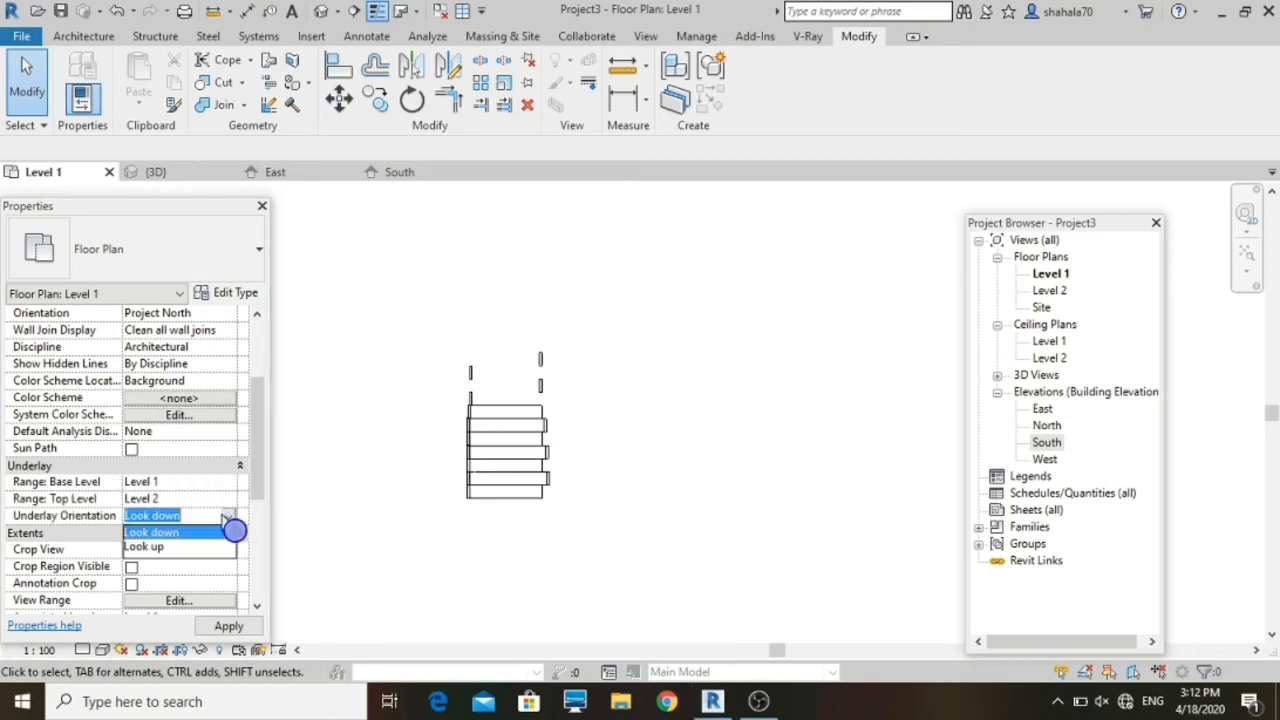
{"action": "left_click", "coordinate": [155, 549]}
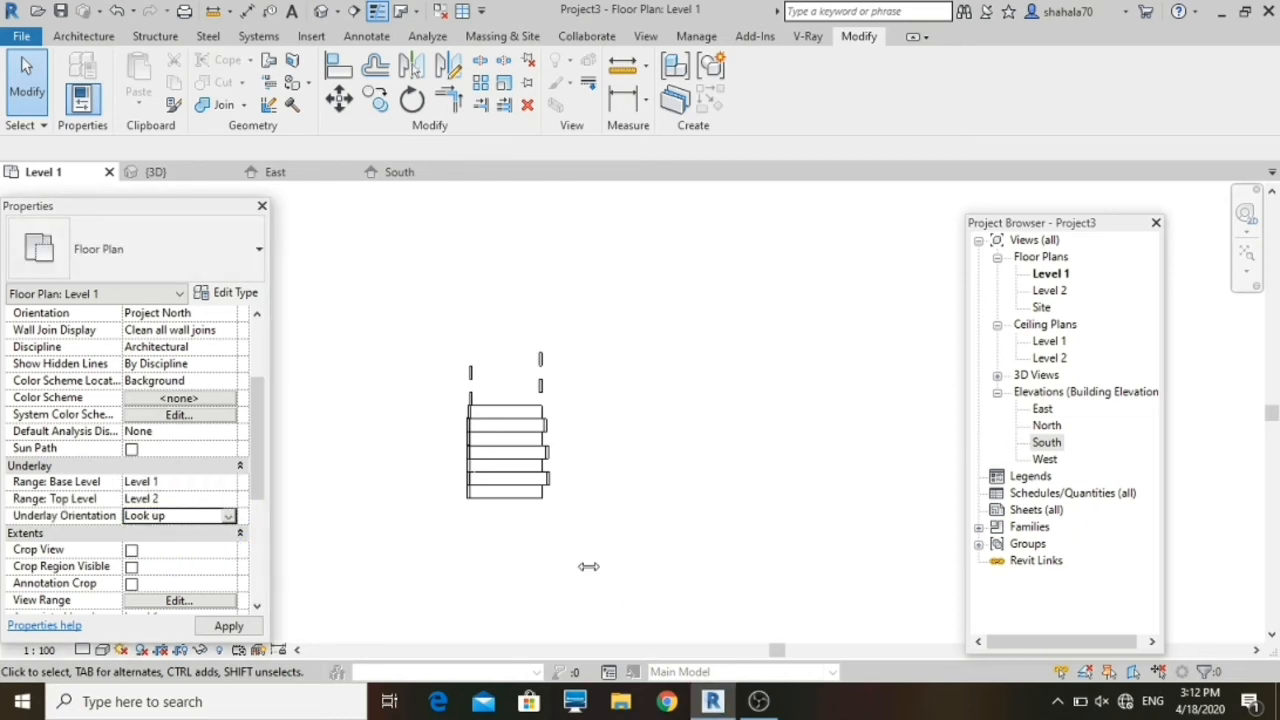
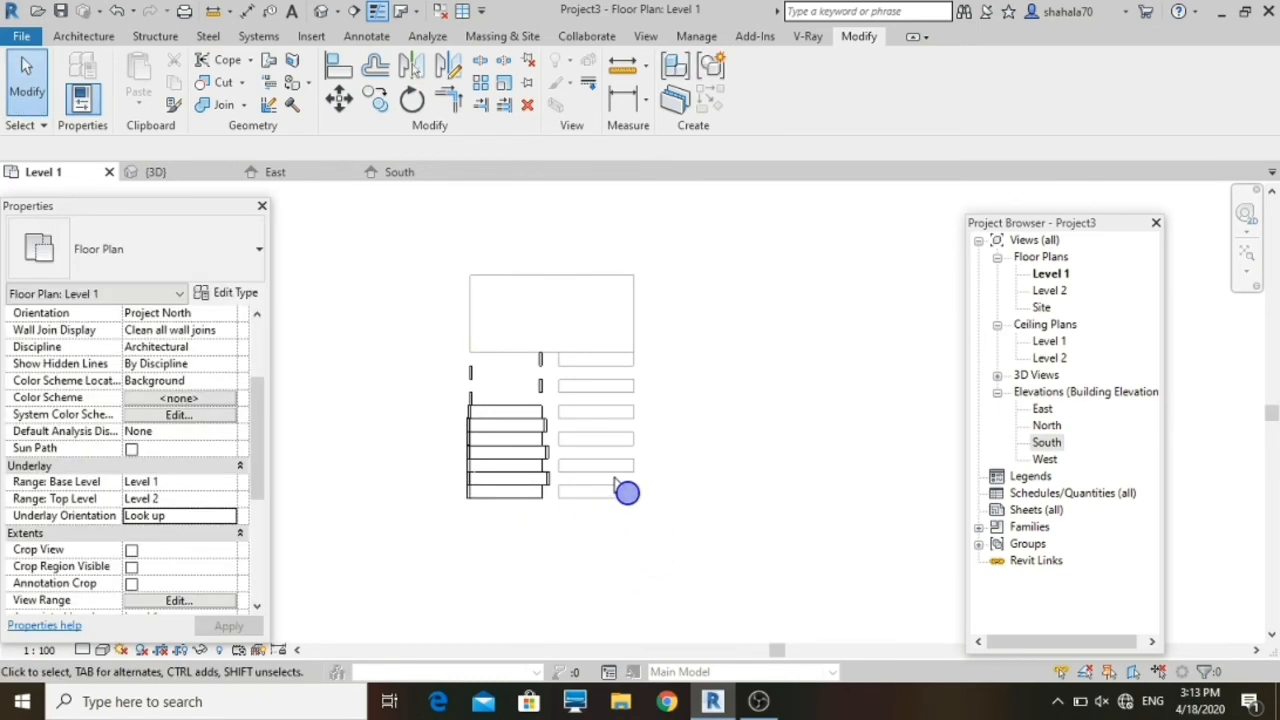
Step: Draw a Generic - 200mm wall, located by Finish Face: Interior, from the landing's outer corner along the upper flight's outer side
{"action": "left_click", "coordinate": [74, 40]}
{"action": "left_click", "coordinate": [80, 104]}
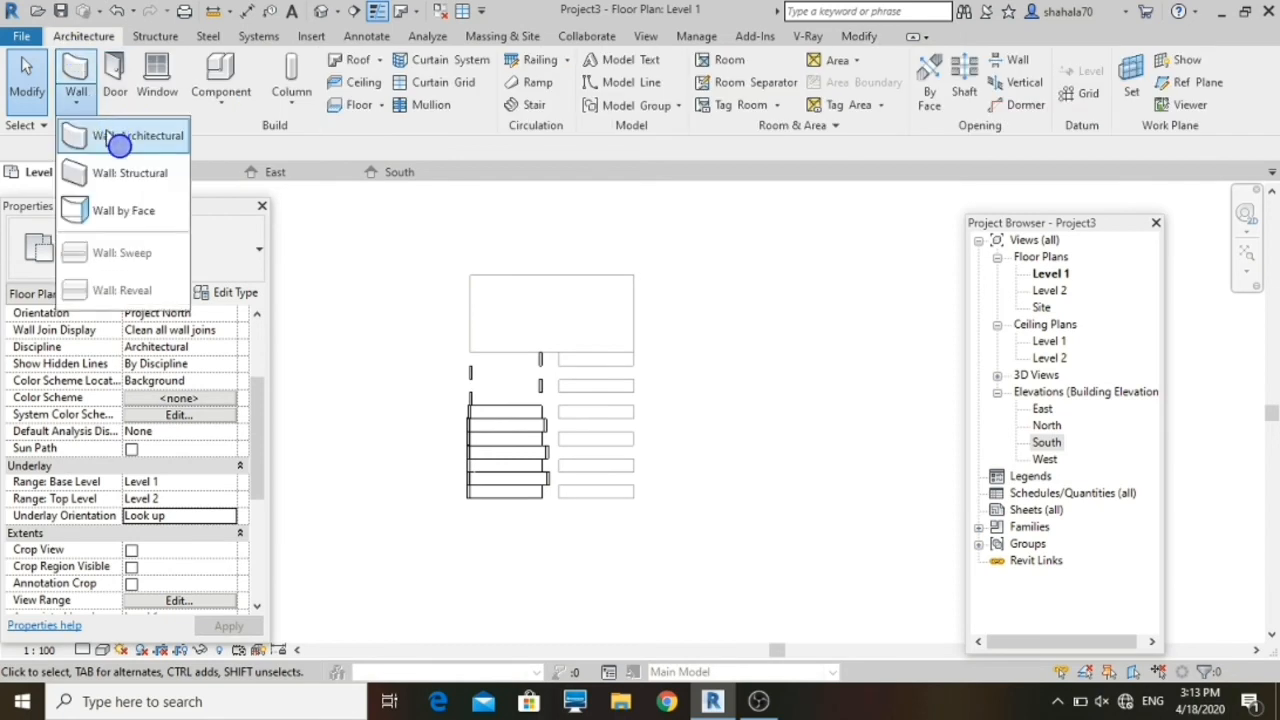
{"action": "left_click", "coordinate": [118, 140]}
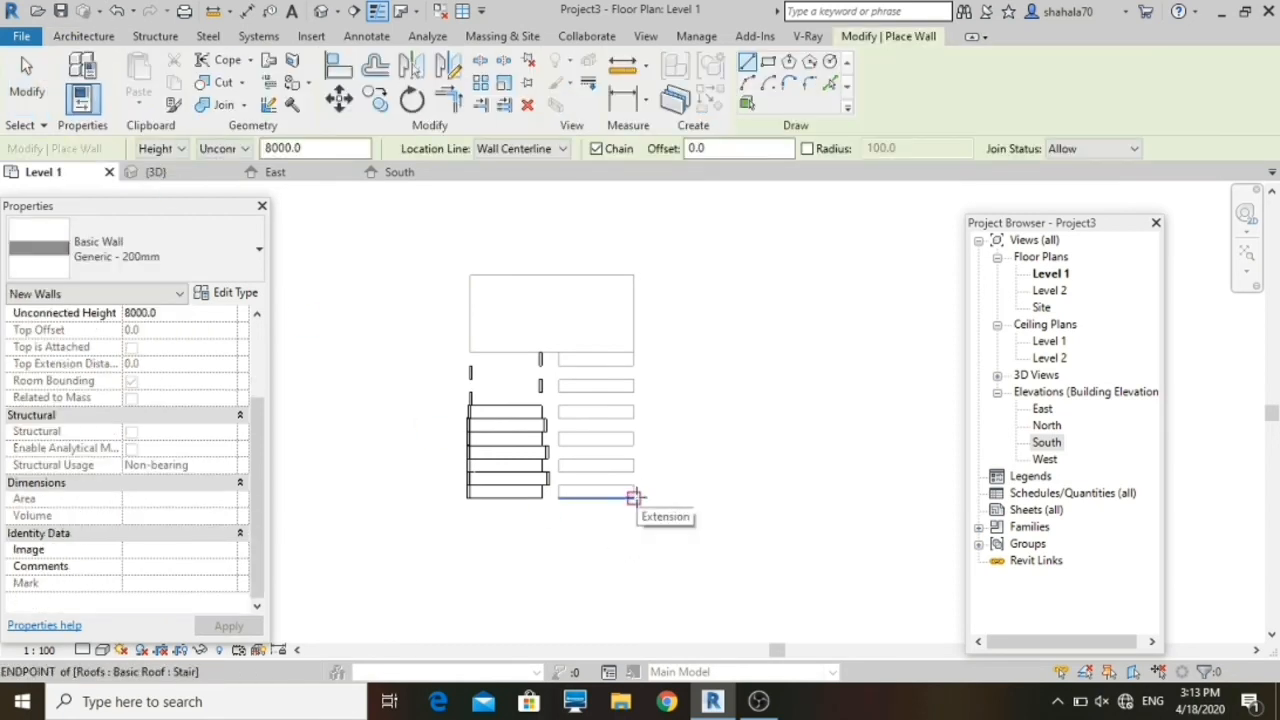
{"action": "left_click", "coordinate": [523, 152]}
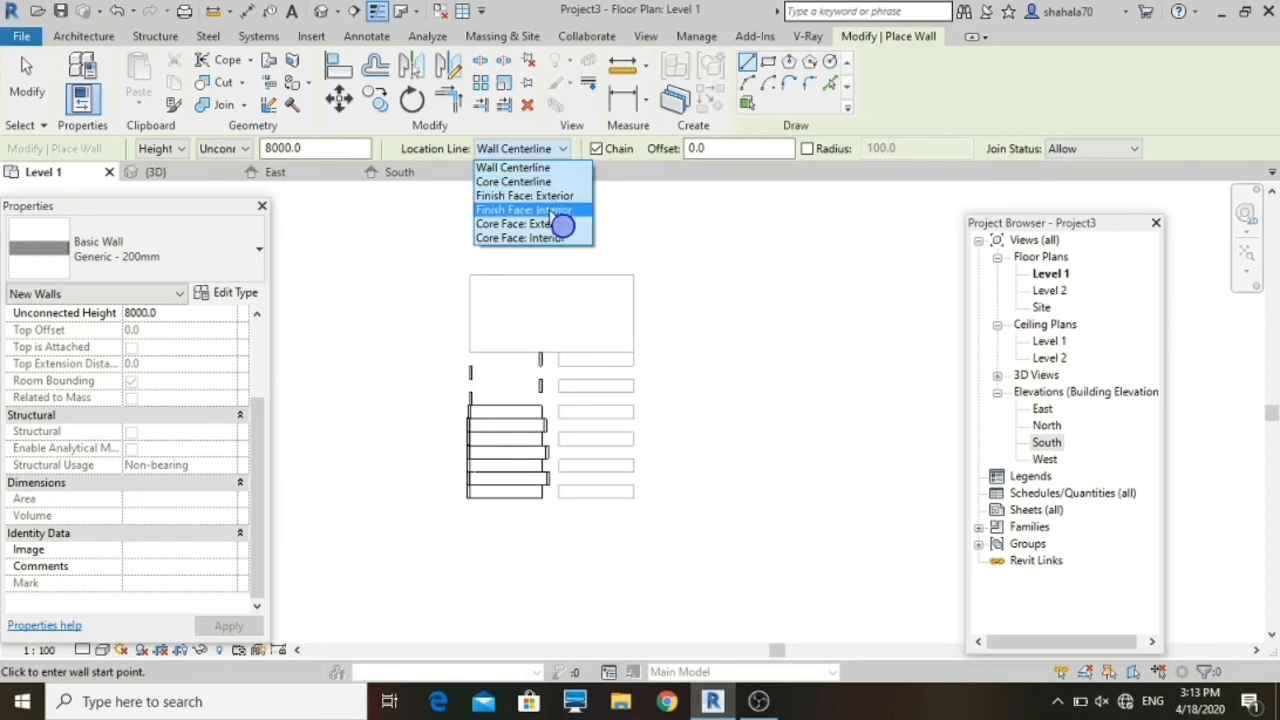
{"action": "left_click", "coordinate": [550, 210]}
{"action": "left_click", "coordinate": [634, 274]}
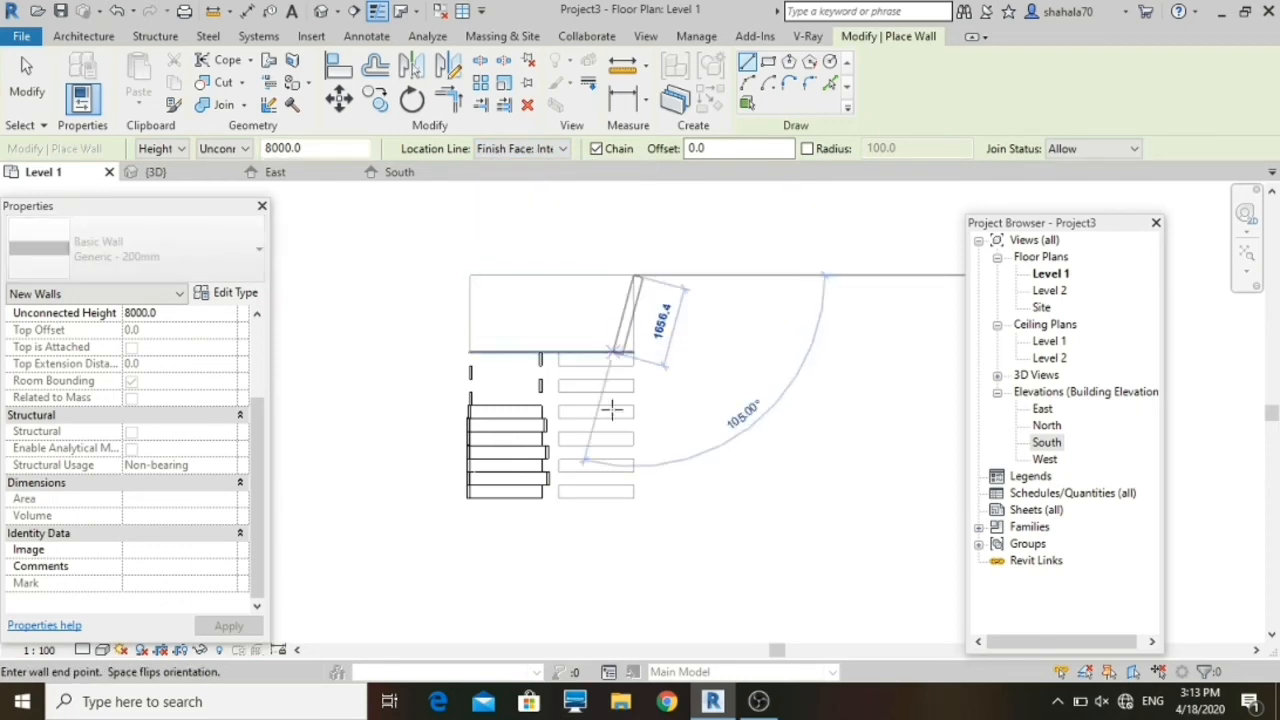
{"action": "left_click", "coordinate": [640, 507]}
{"action": "key", "text": "Escape"}
{"action": "key", "text": "Escape"}
{"action": "scroll", "coordinate": [635, 268], "scroll_direction": "up", "scroll_amount": 3}
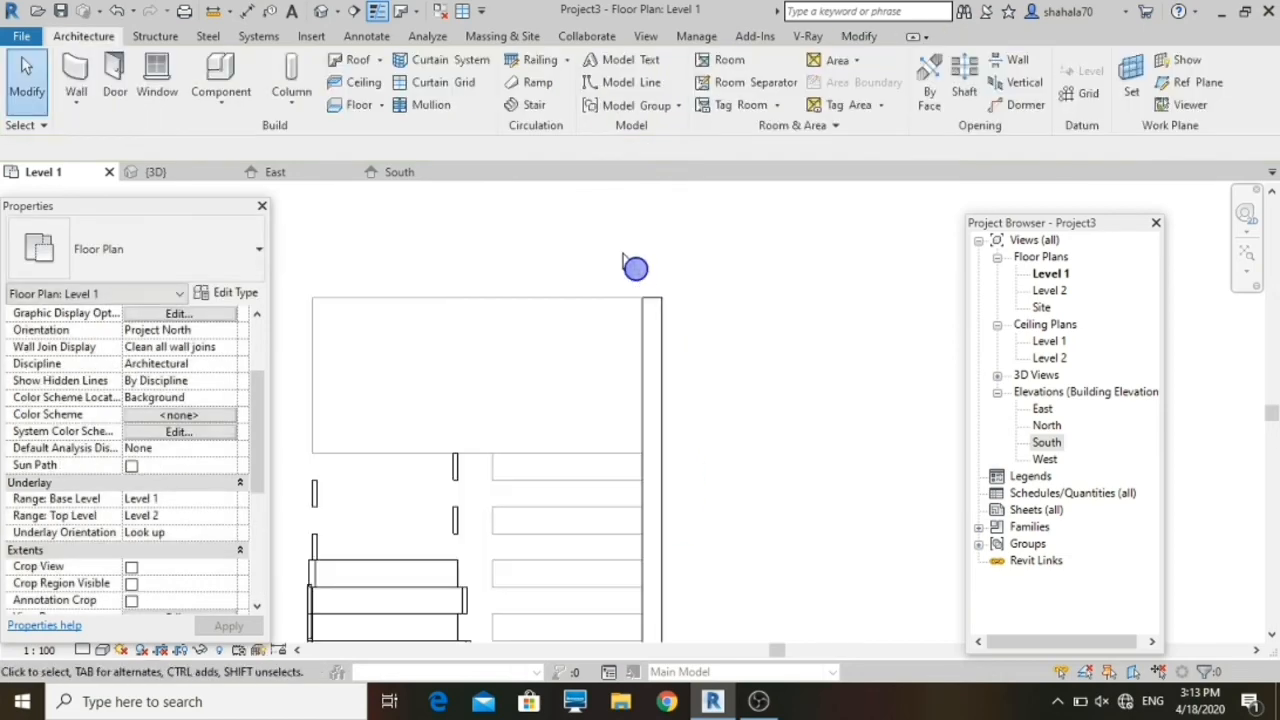
Step: Add a Generic - 200mm wall along the landing's back edge, joining the wall beside the upper flight
{"action": "key", "text": "w"}
{"action": "key", "text": "a"}
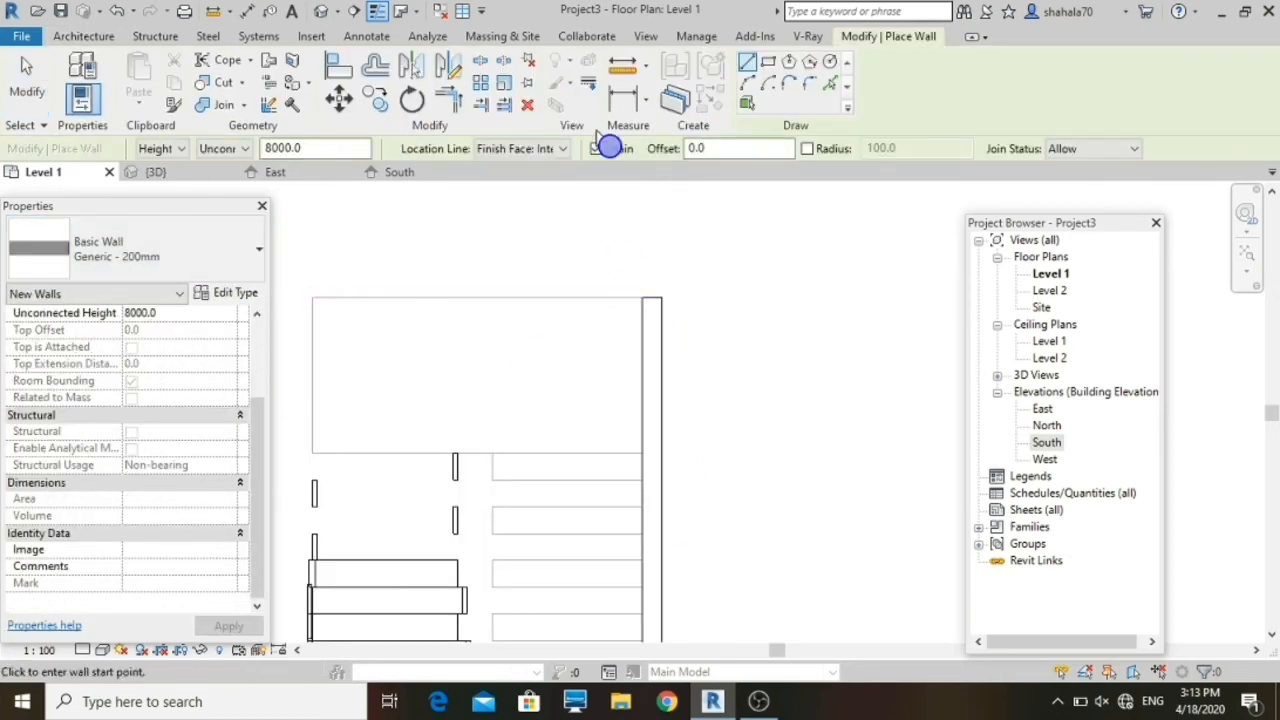
{"action": "left_click", "coordinate": [312, 296]}
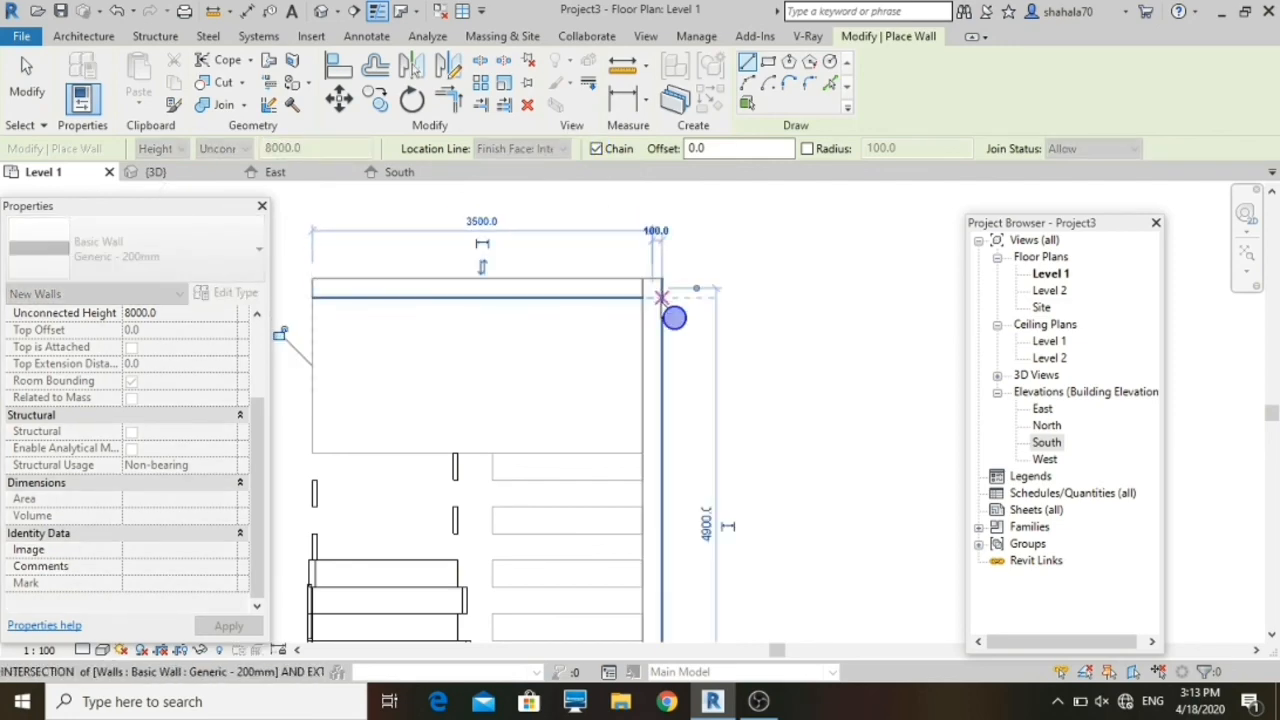
{"action": "key", "text": "Escape"}
{"action": "key", "text": "Escape"}
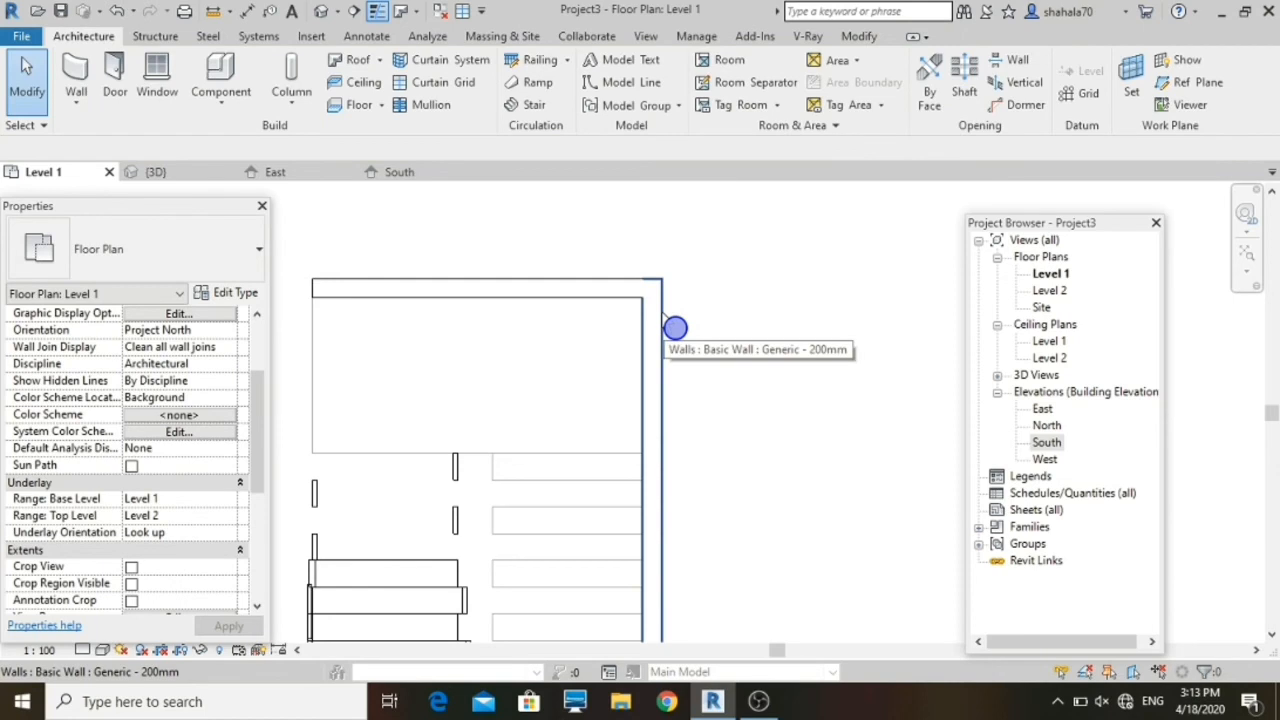
Step: Select both connected walls as a chain and constrain their top up to Level 2
{"action": "key", "text": "Tab"}
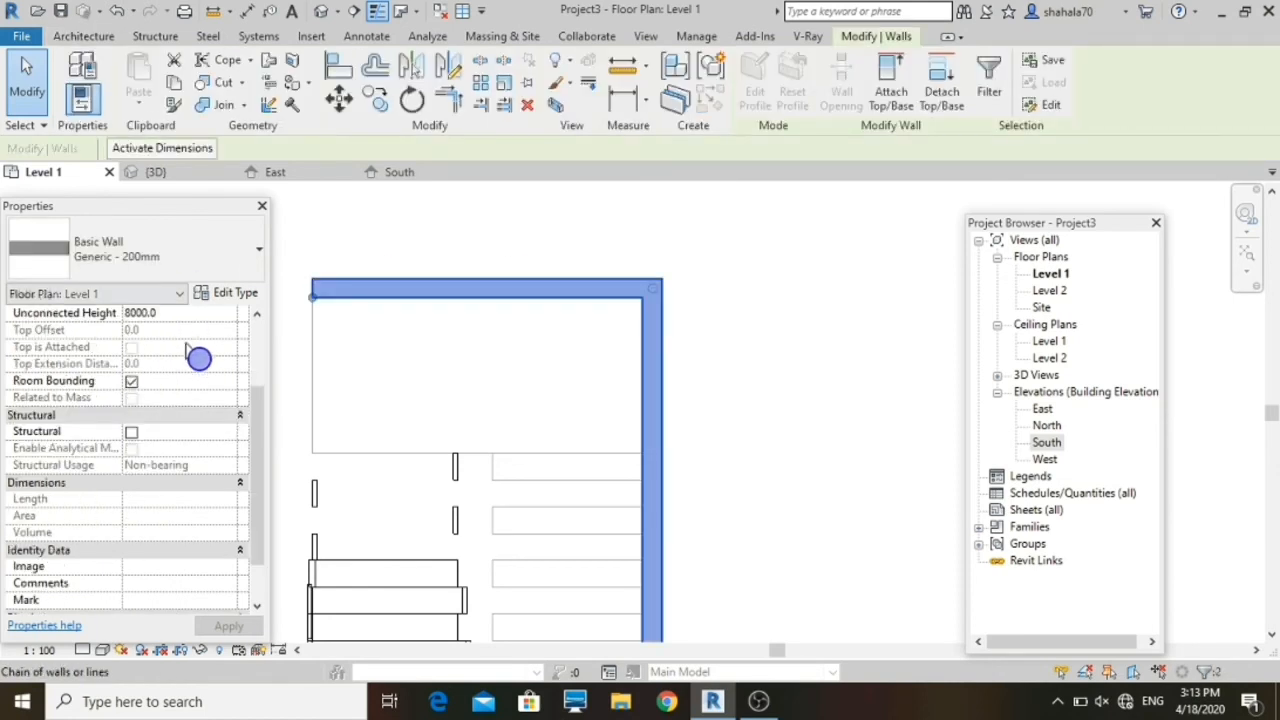
{"action": "scroll", "coordinate": [213, 424], "scroll_direction": "up", "scroll_amount": 3}
{"action": "left_click", "coordinate": [225, 415]}
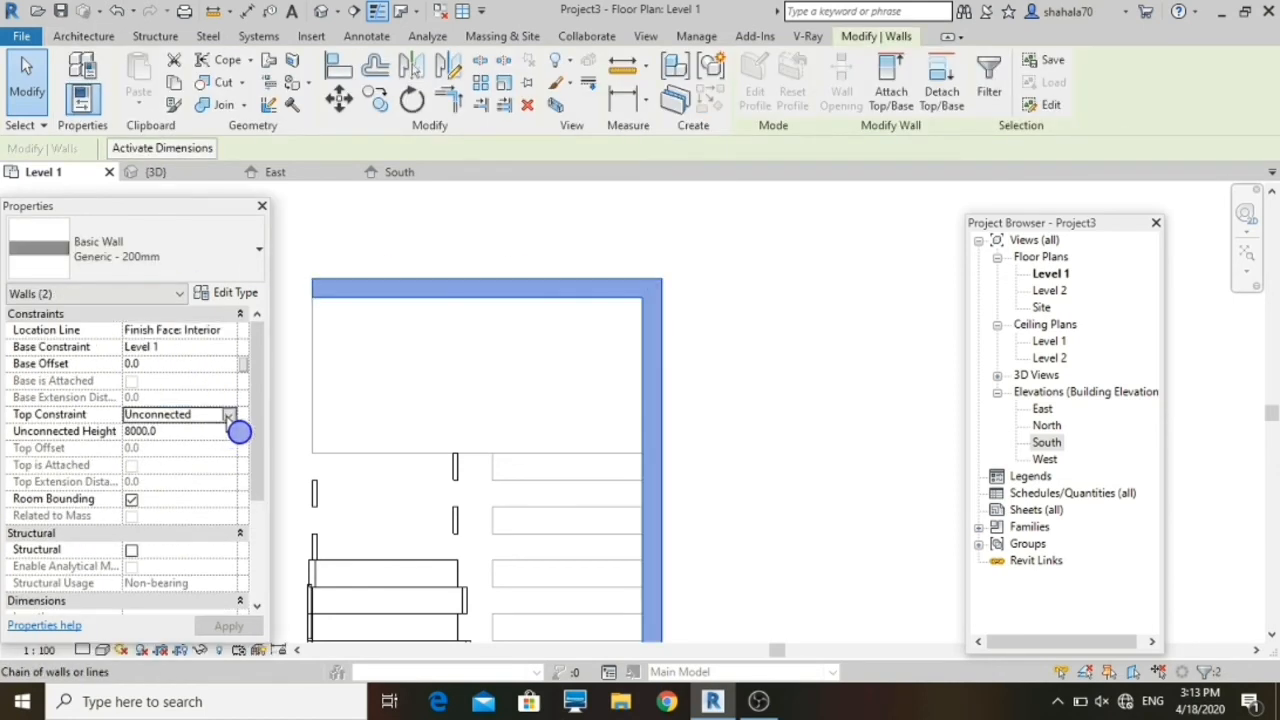
{"action": "left_click", "coordinate": [229, 414]}
{"action": "left_click", "coordinate": [196, 459]}
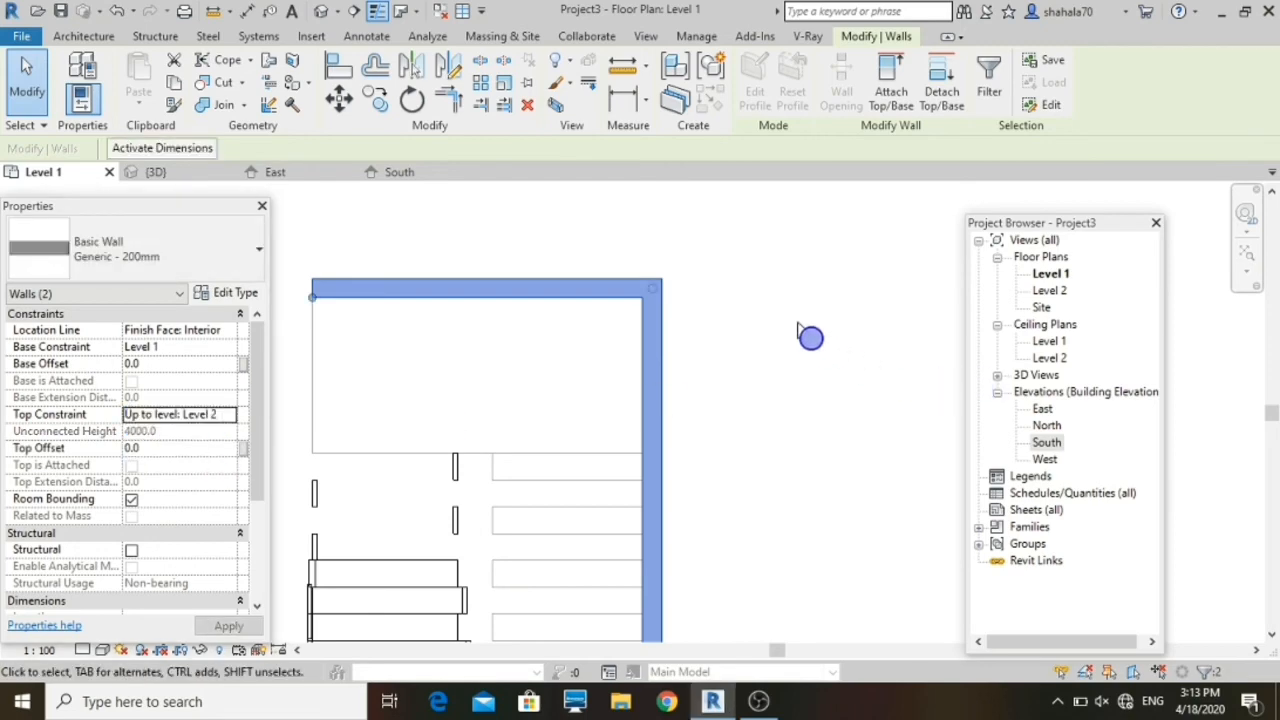
{"action": "left_click", "coordinate": [712, 340]}
{"action": "scroll", "coordinate": [712, 340], "scroll_direction": "down", "scroll_amount": 3}
{"action": "scroll", "coordinate": [656, 444], "scroll_direction": "down", "scroll_amount": 1}
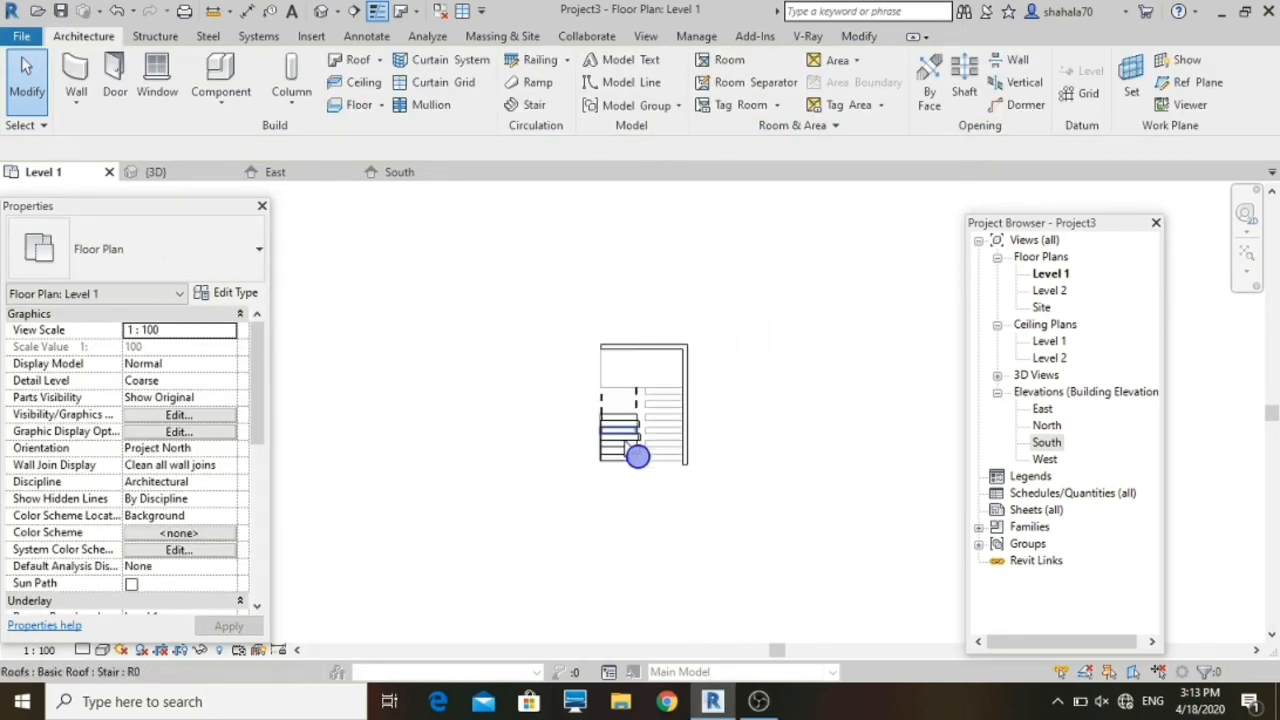
Step: Start a floor, duplicate the Generic Floor - 400mm type as Floor, and set its structure layer to 200 mm thick
{"action": "scroll", "coordinate": [773, 375], "scroll_direction": "up", "scroll_amount": 1}
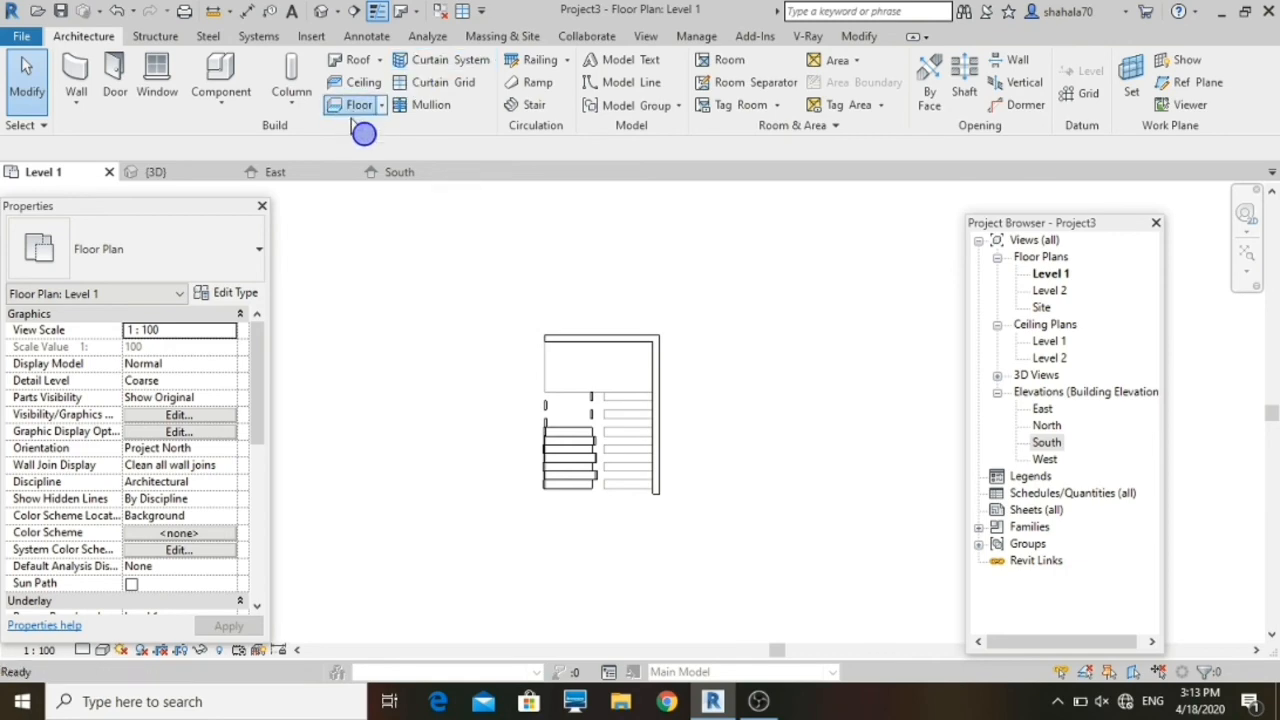
{"action": "left_click", "coordinate": [243, 294]}
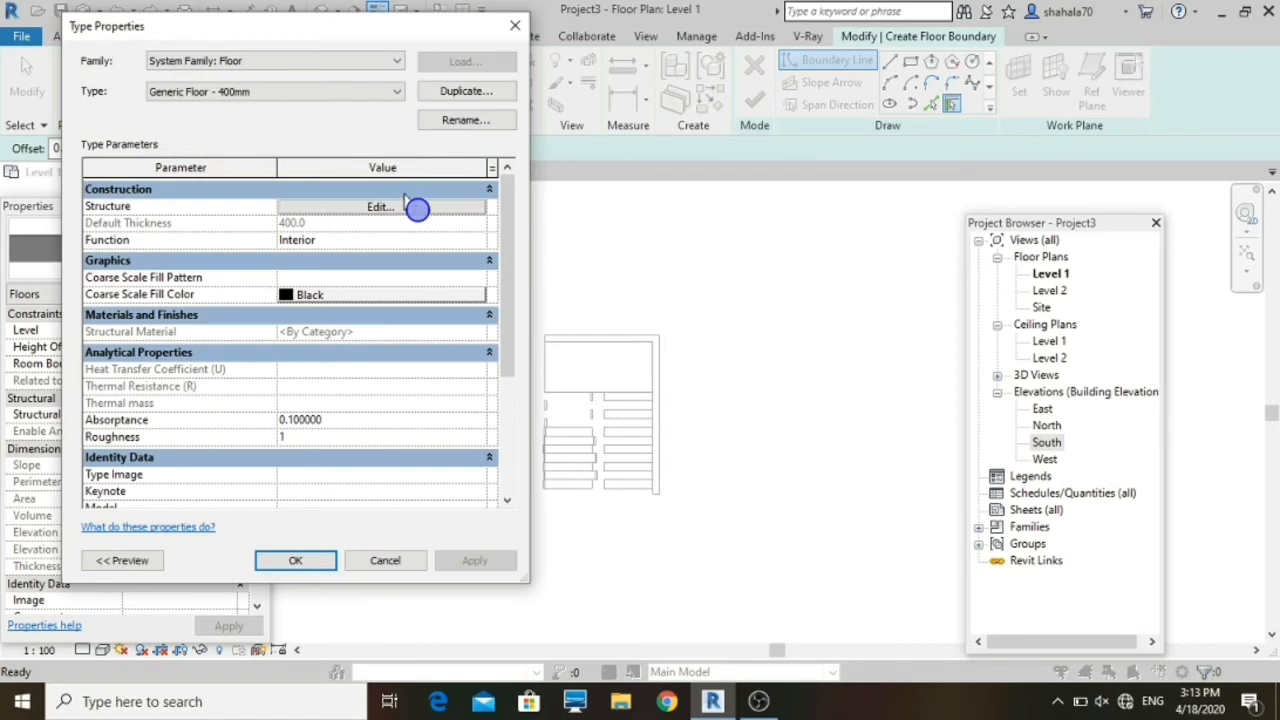
{"action": "left_click", "coordinate": [473, 100]}
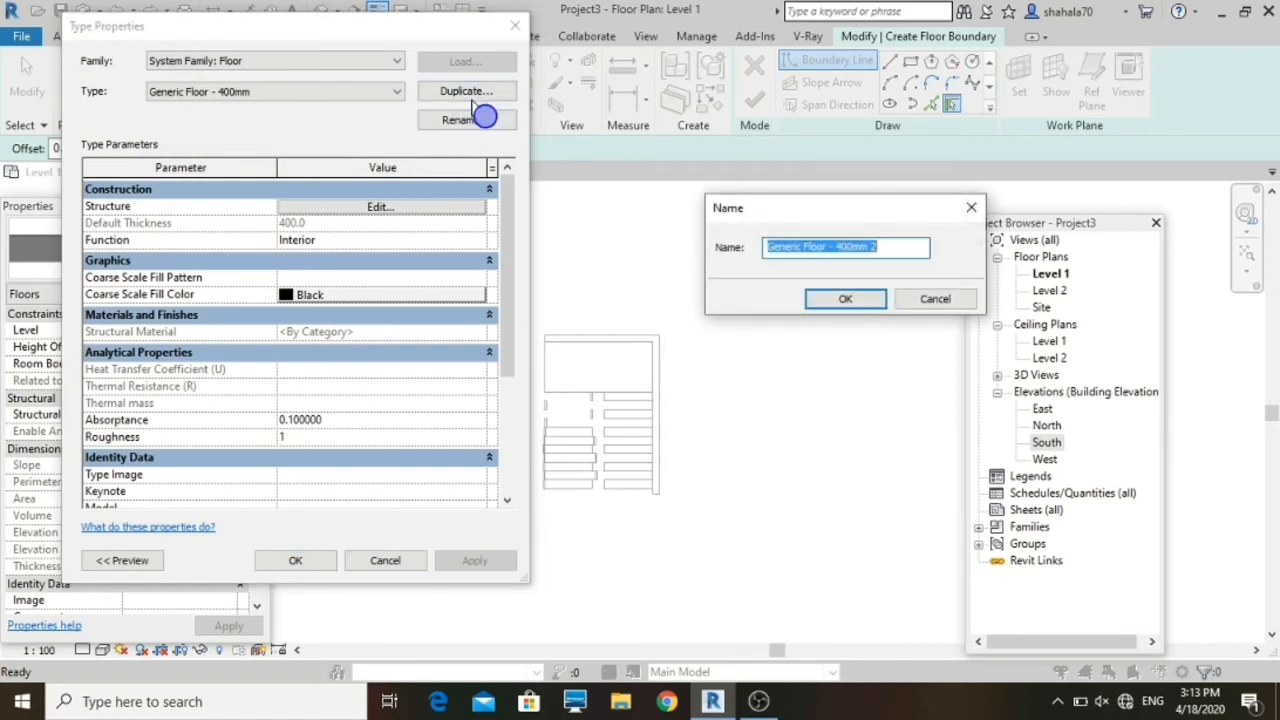
{"action": "type", "text": "f"}
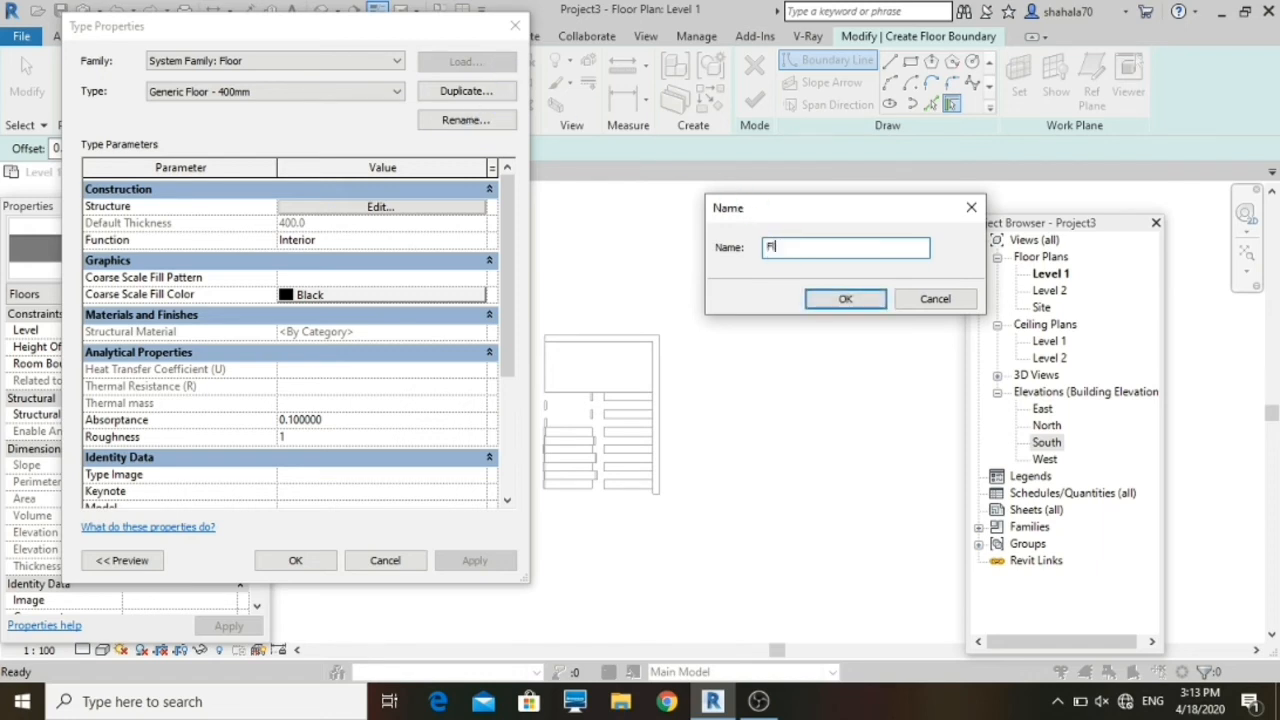
{"action": "left_click", "coordinate": [828, 314]}
{"action": "left_click", "coordinate": [443, 208]}
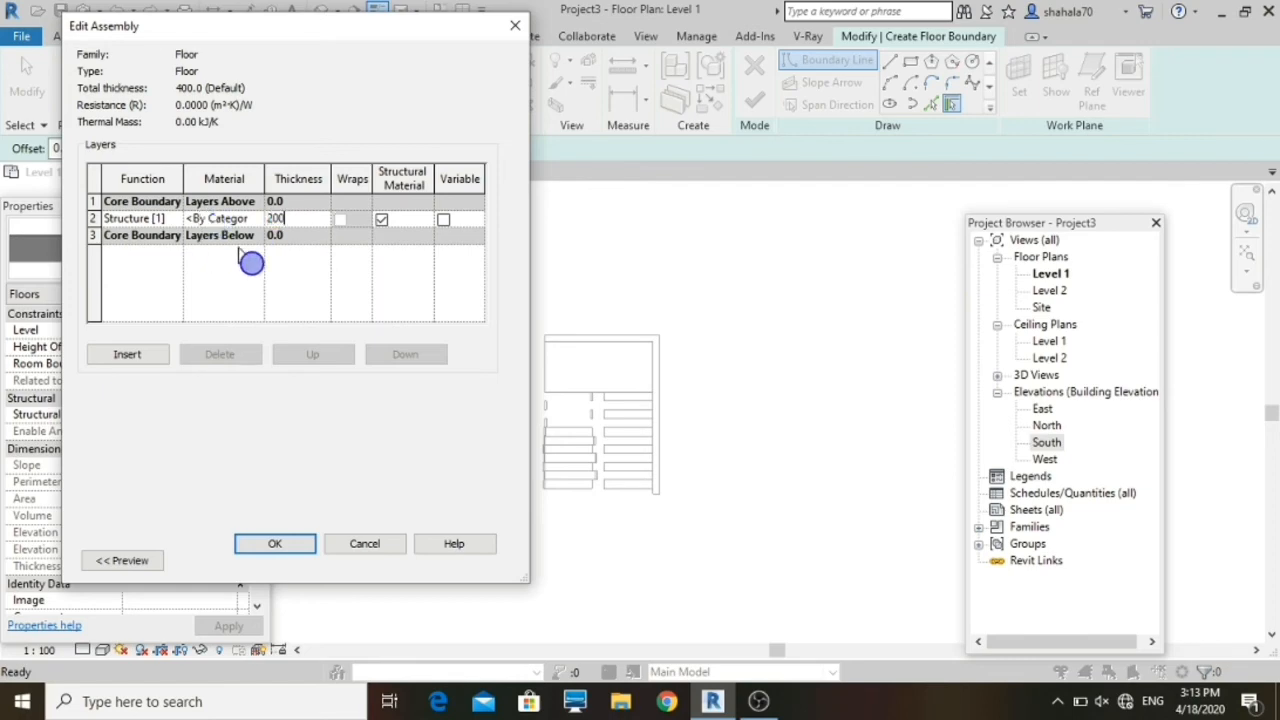
Step: Assign Tile, Porcelain, 6in from the AEC tile materials to the floor's structure layer and accept the type changes
{"action": "left_click", "coordinate": [258, 219]}
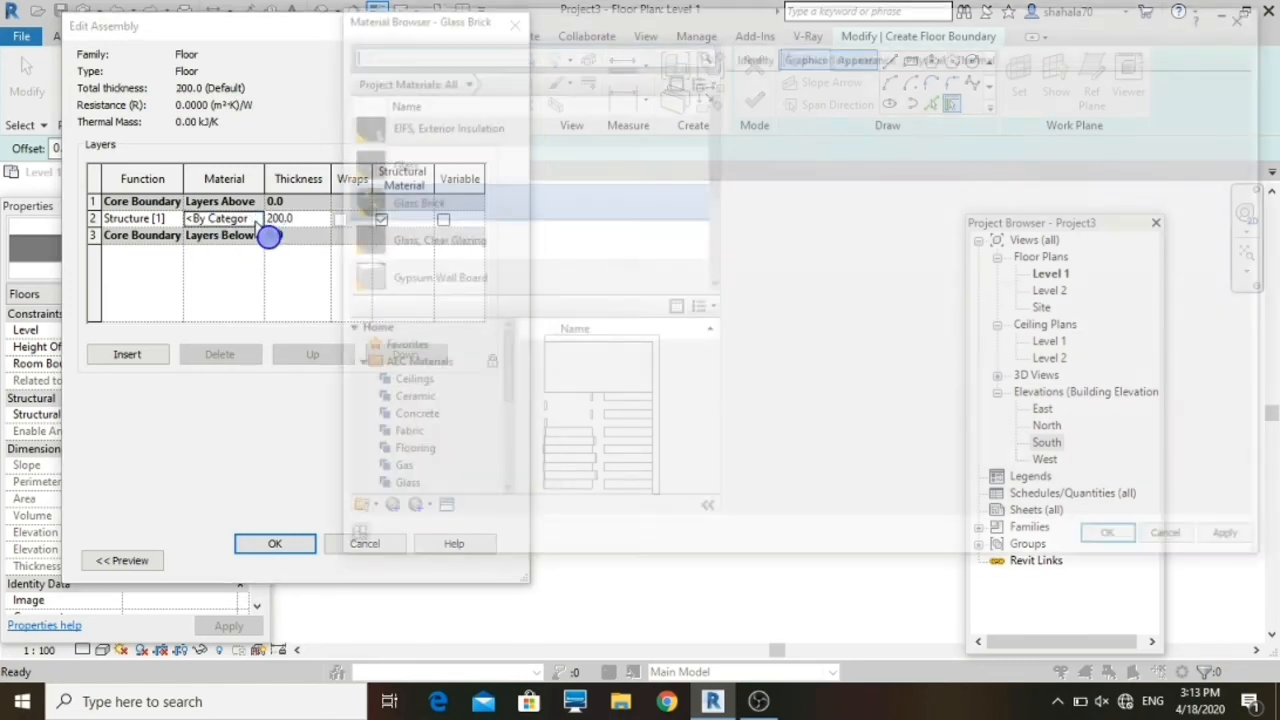
{"action": "scroll", "coordinate": [430, 258], "scroll_direction": "down", "scroll_amount": 5}
{"action": "scroll", "coordinate": [432, 415], "scroll_direction": "down", "scroll_amount": 3}
{"action": "scroll", "coordinate": [418, 407], "scroll_direction": "up", "scroll_amount": 2}
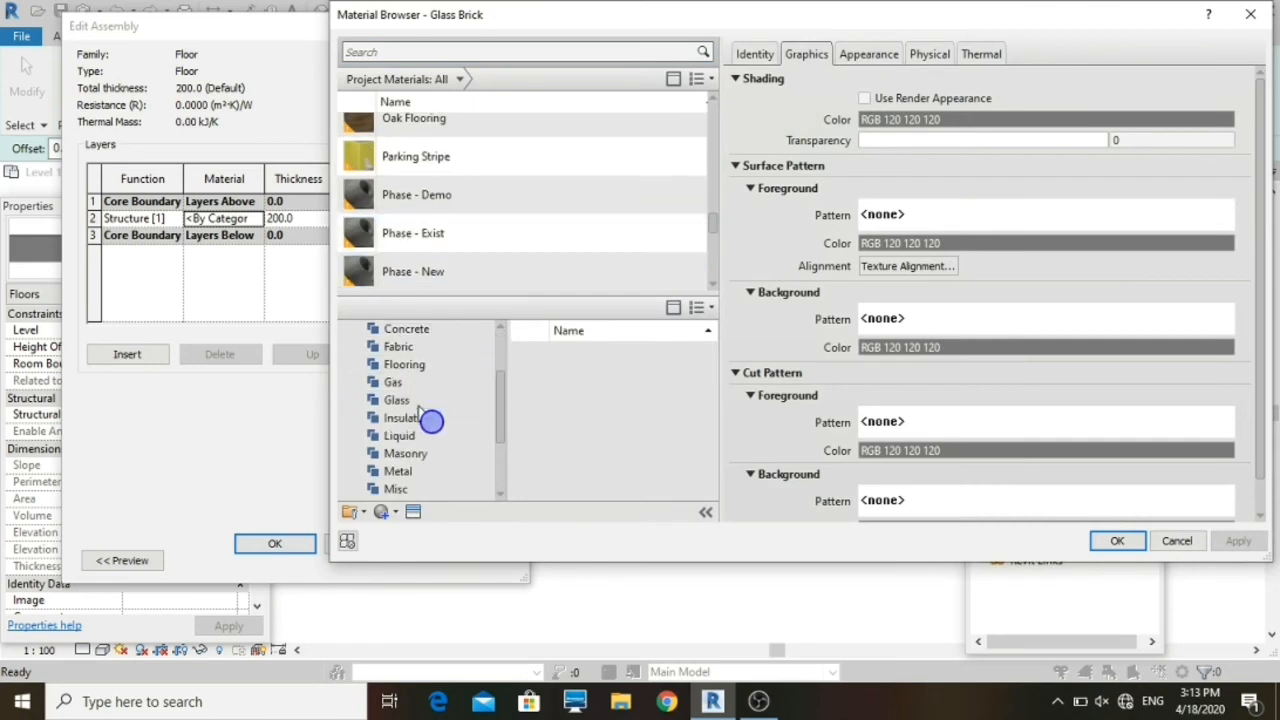
{"action": "scroll", "coordinate": [410, 418], "scroll_direction": "down", "scroll_amount": 2}
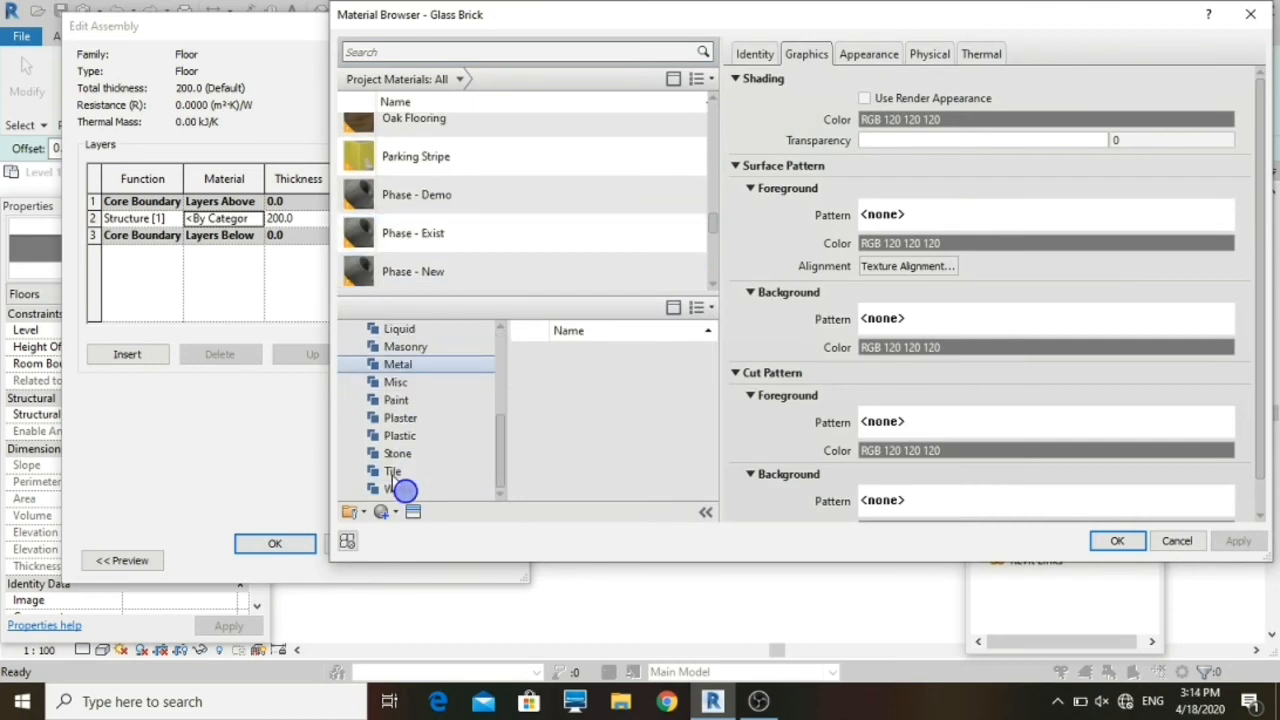
{"action": "left_click", "coordinate": [393, 473]}
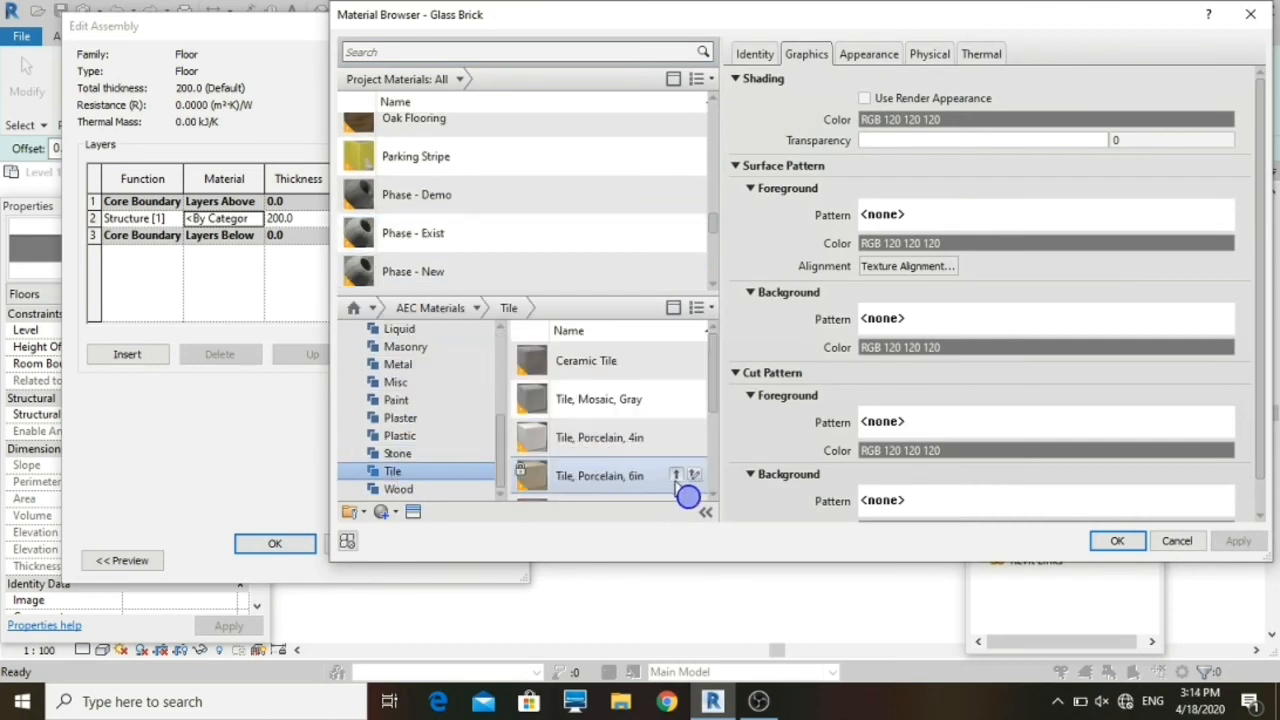
{"action": "left_click", "coordinate": [676, 476]}
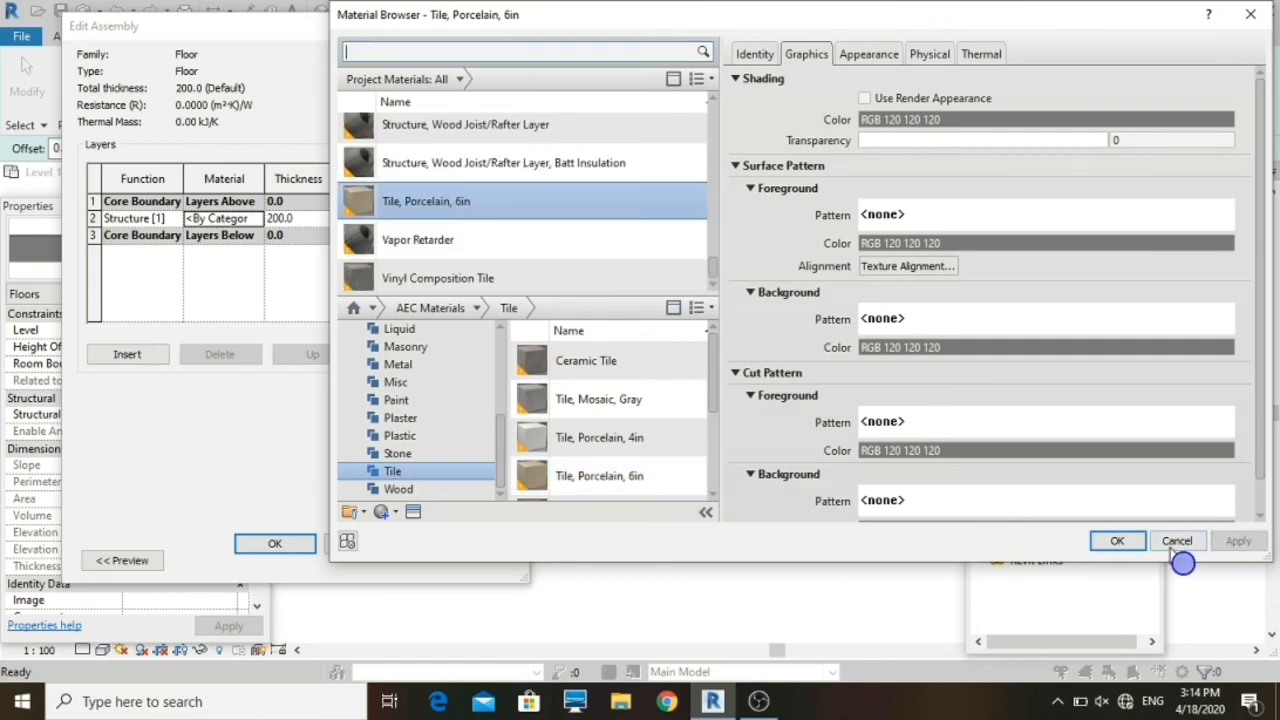
{"action": "left_click", "coordinate": [1120, 545]}
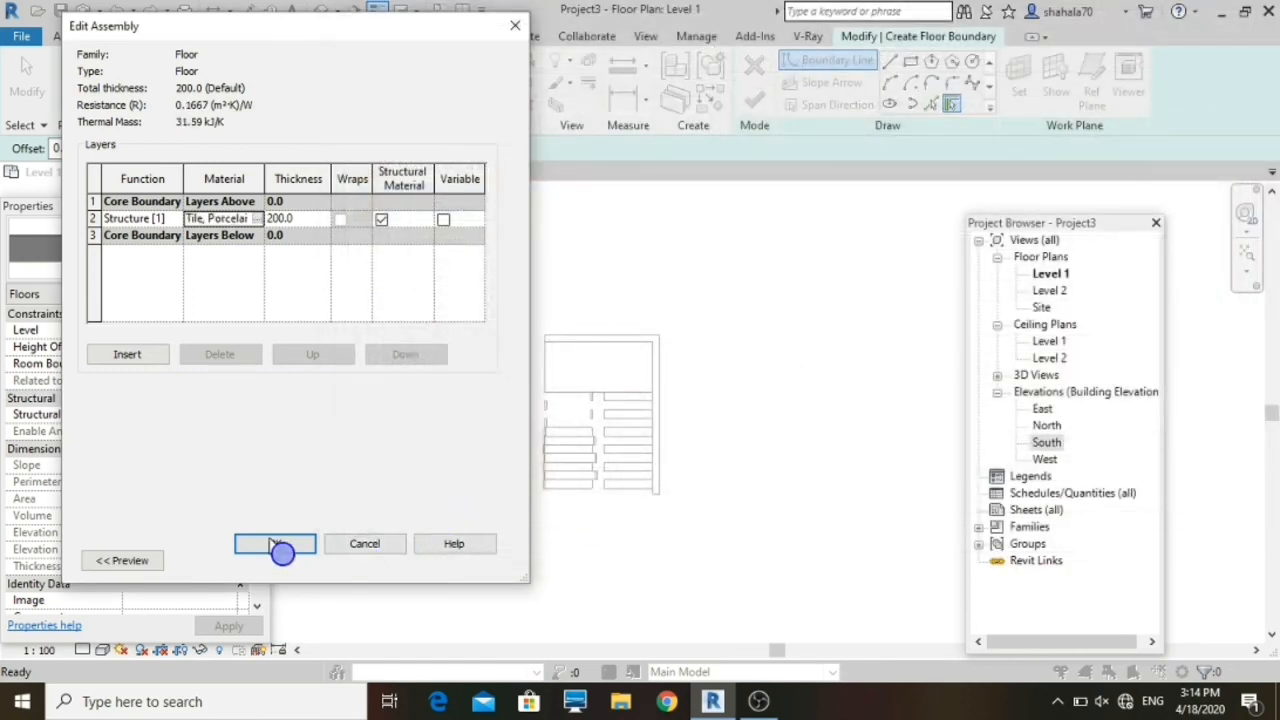
{"action": "left_click", "coordinate": [276, 544]}
{"action": "left_click", "coordinate": [296, 560]}
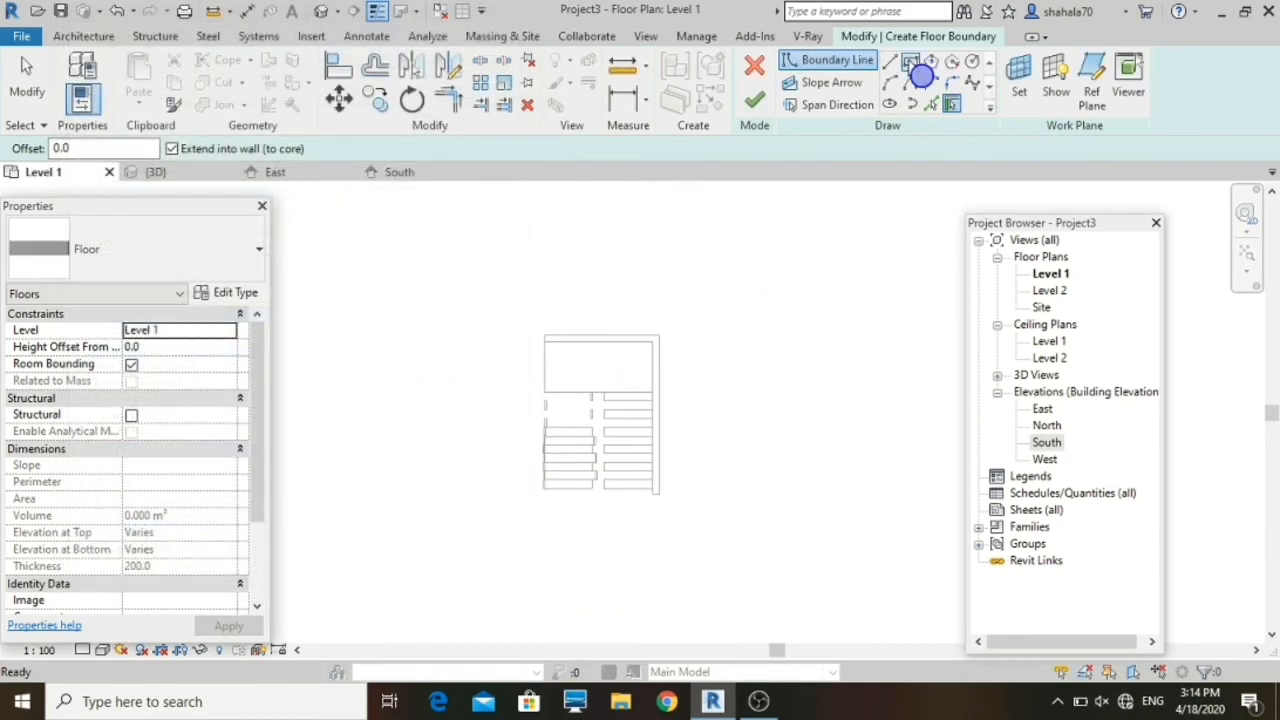
Step: Sketch a rectangular floor boundary around the staircase, about 2774 mm beyond the back wall and 3816 mm beyond the side wall
{"action": "left_click", "coordinate": [911, 62]}
{"action": "left_click", "coordinate": [391, 251]}
{"action": "left_click", "coordinate": [777, 599]}
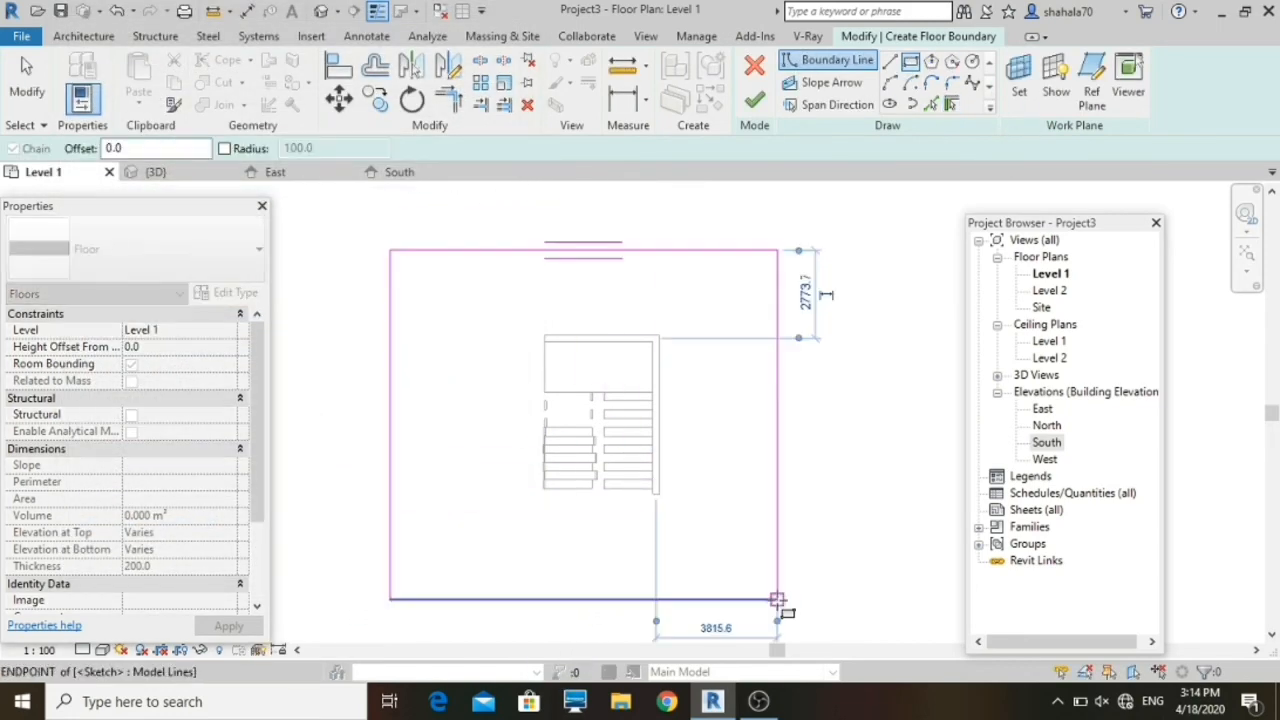
{"action": "key", "text": "Escape"}
{"action": "key", "text": "Escape"}
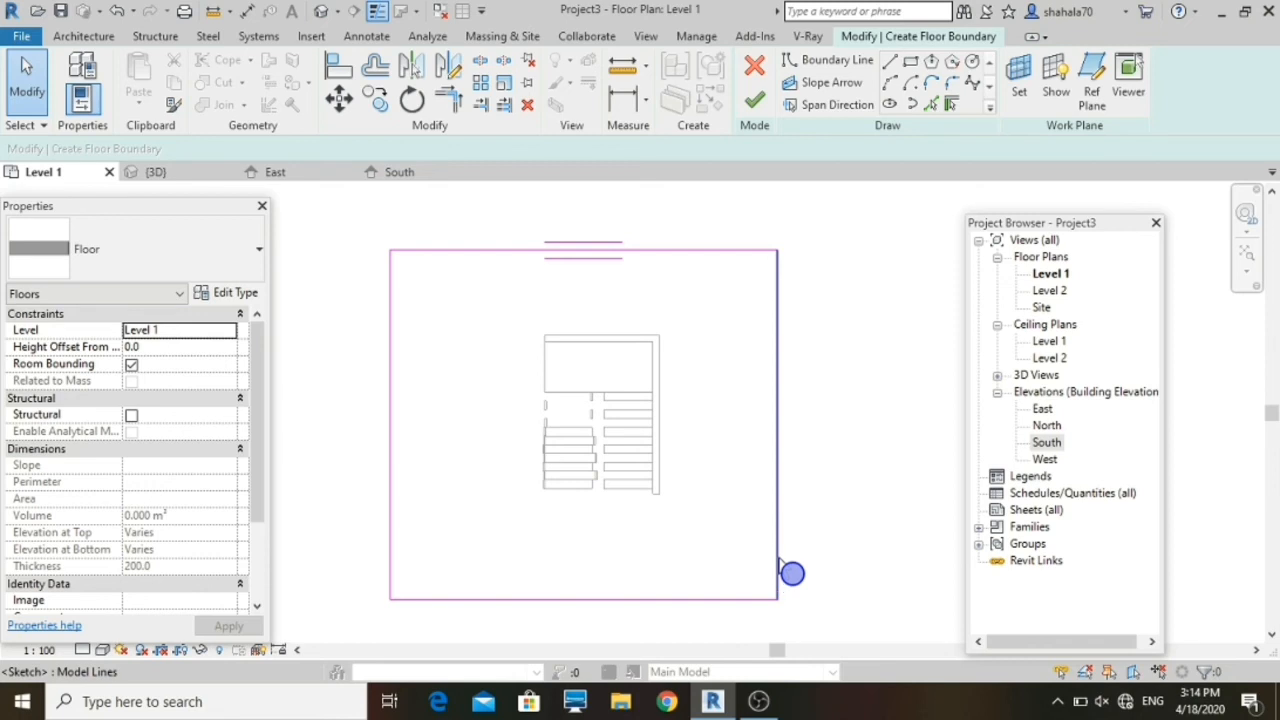
Step: Finish the floor boundary sketch and copy the new floor, pasting it aligned to Level 2
{"action": "left_click", "coordinate": [778, 565]}
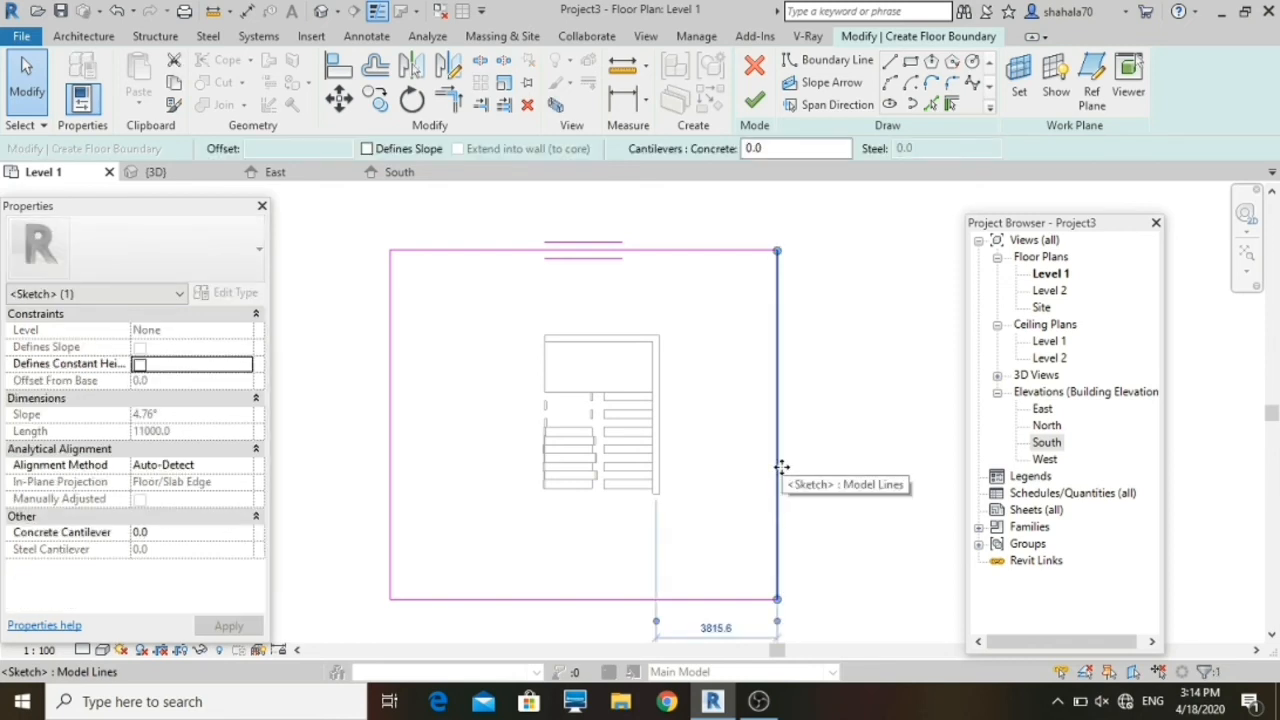
{"action": "left_click", "coordinate": [755, 100]}
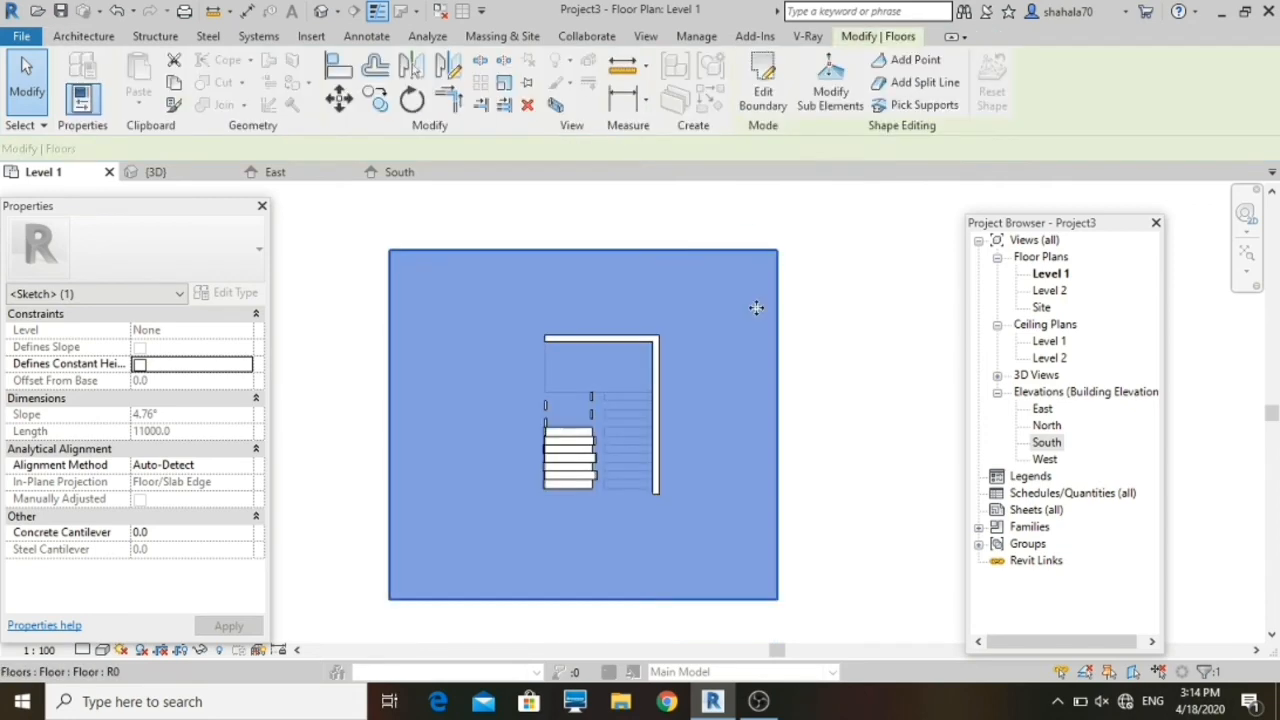
{"action": "left_click", "coordinate": [174, 82]}
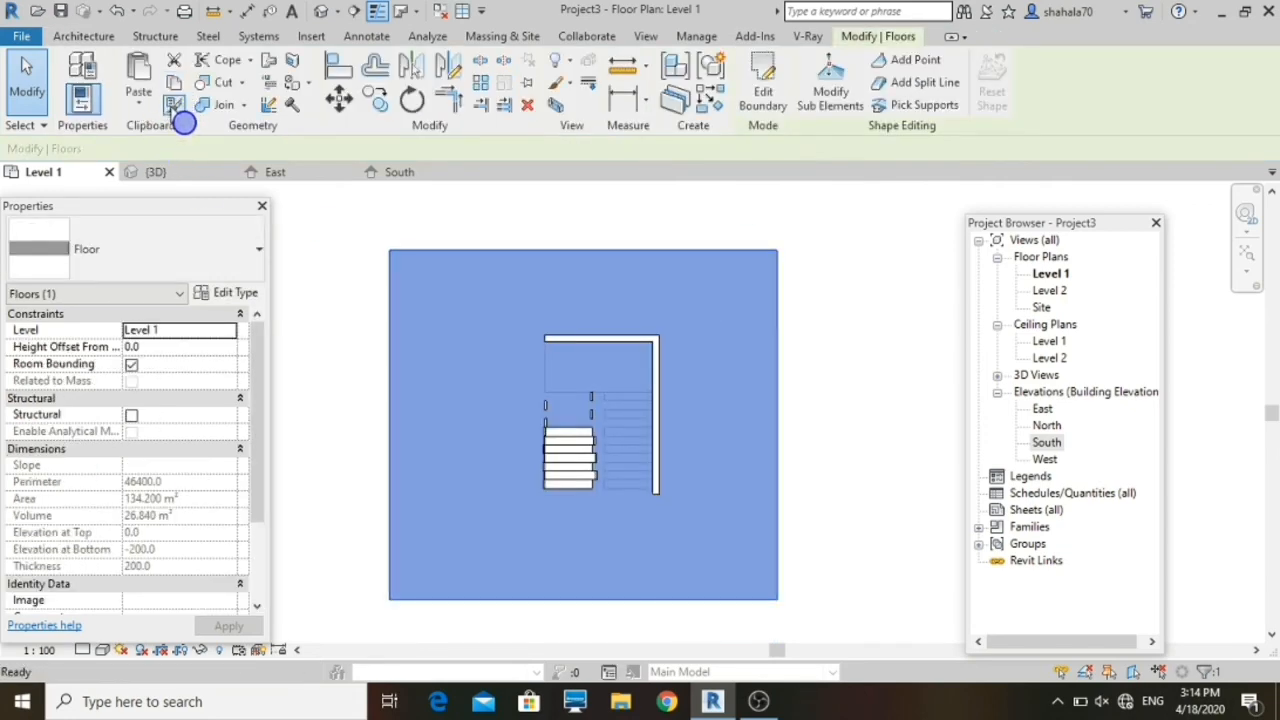
{"action": "left_click", "coordinate": [140, 105]}
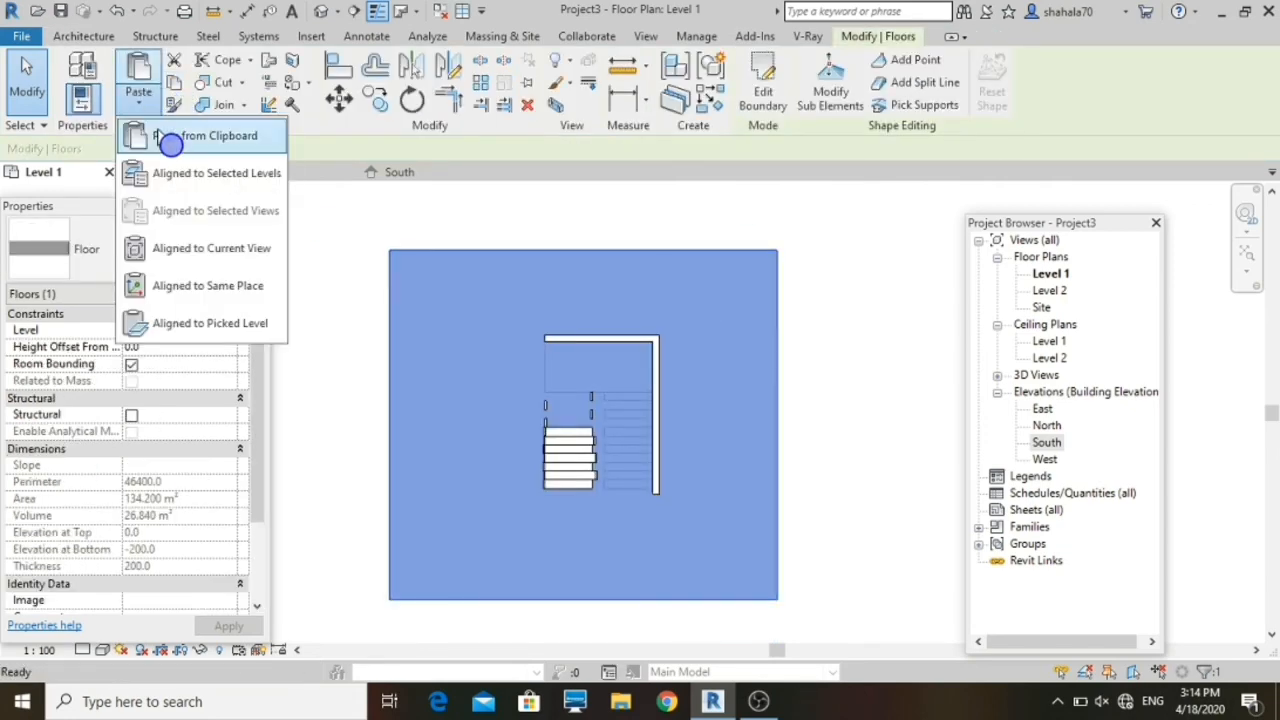
{"action": "left_click", "coordinate": [203, 175]}
{"action": "left_click", "coordinate": [545, 237]}
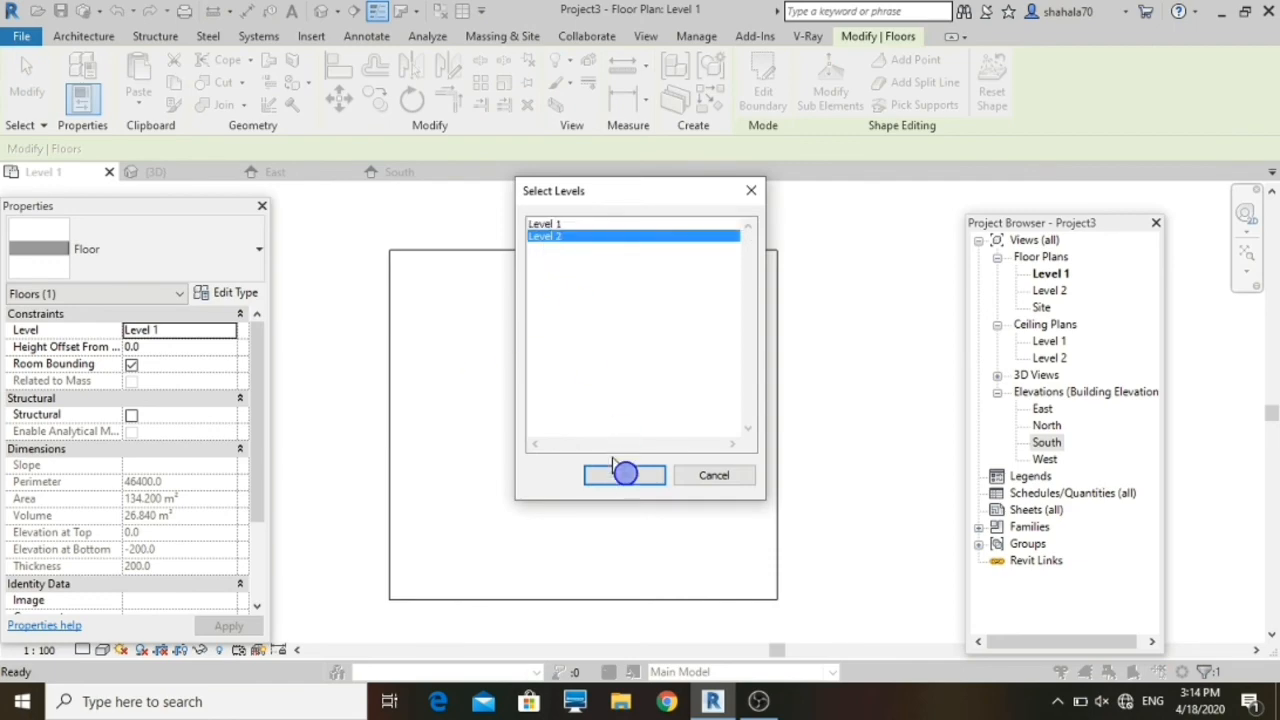
{"action": "left_click", "coordinate": [624, 475]}
{"action": "left_click", "coordinate": [820, 490]}
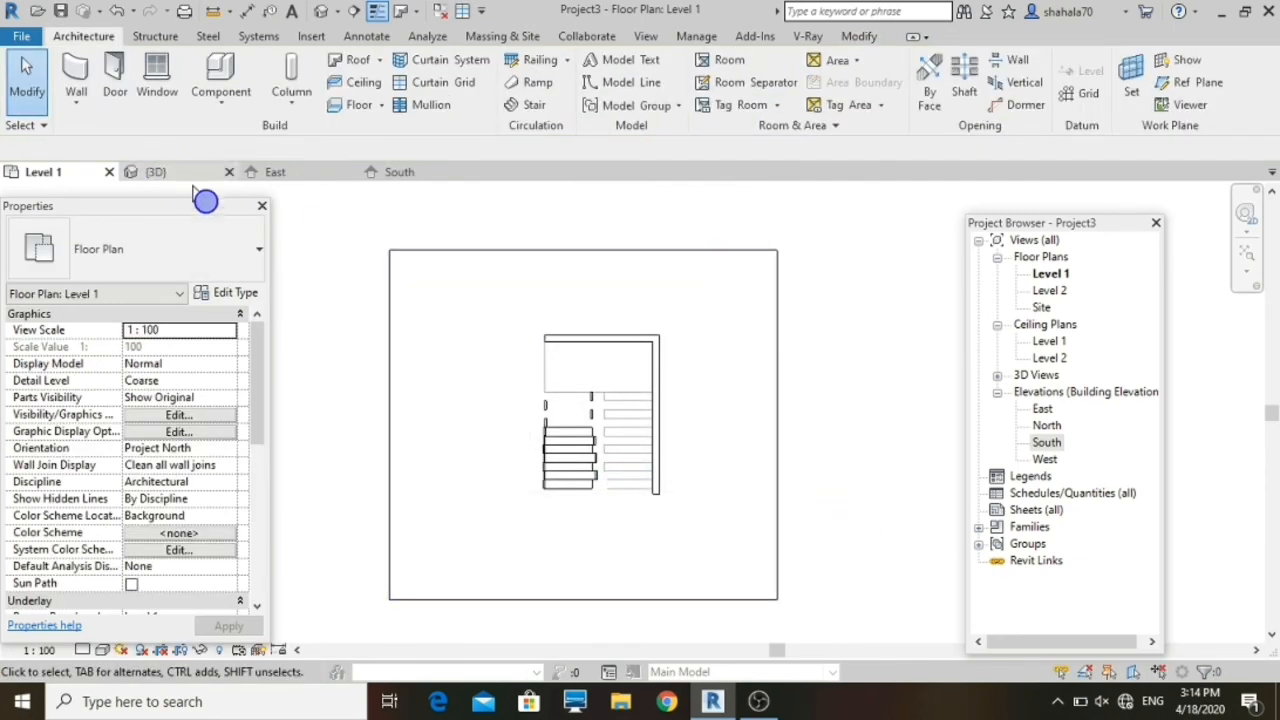
Step: In the Level 2 plan, edit the floor's boundary to cut a rectangular stairwell opening from the lowest tread's outer corner to the back wall's inner face
{"action": "double_click", "coordinate": [1066, 292]}
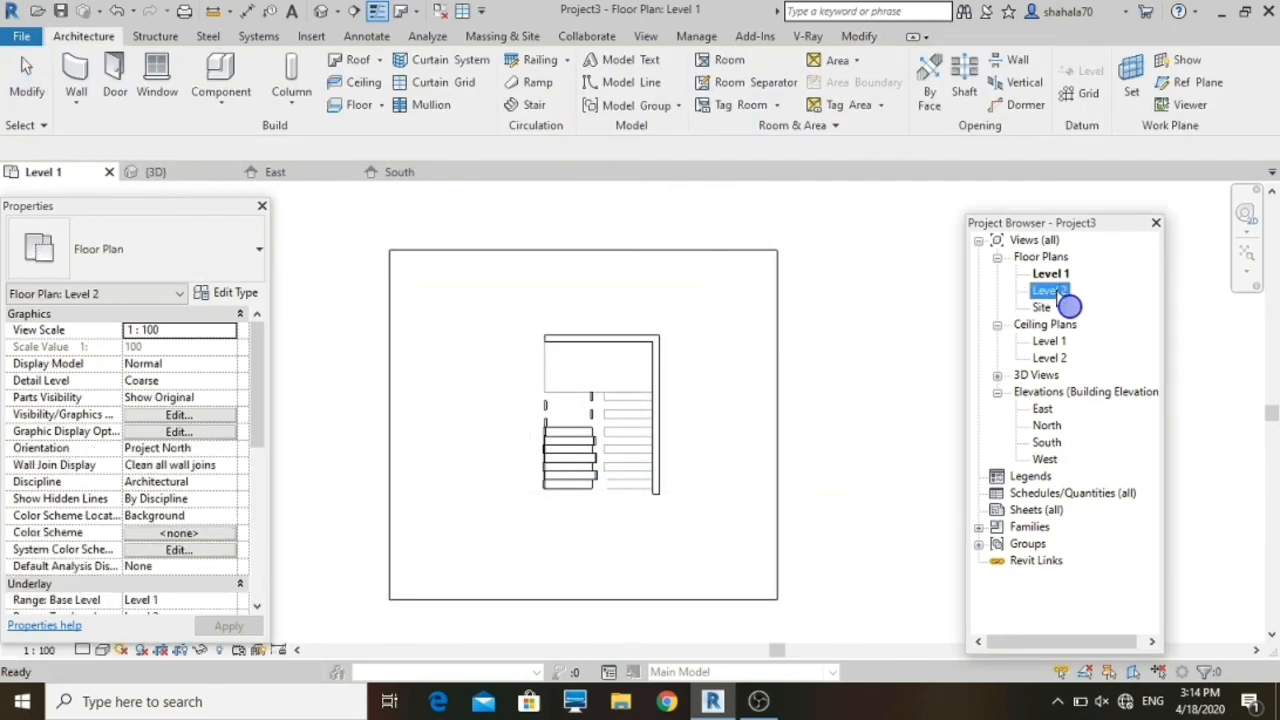
{"action": "left_click", "coordinate": [533, 254]}
{"action": "left_click", "coordinate": [763, 85]}
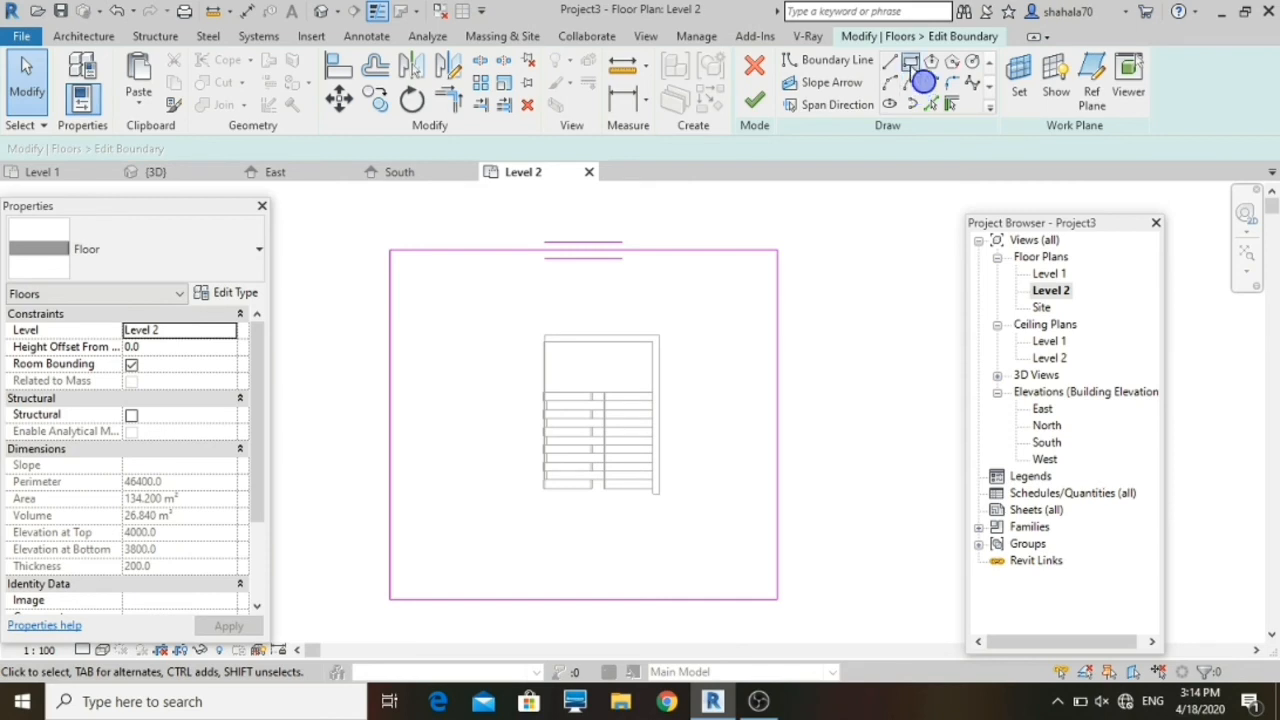
{"action": "left_click", "coordinate": [912, 63]}
{"action": "scroll", "coordinate": [515, 430], "scroll_direction": "up", "scroll_amount": 2}
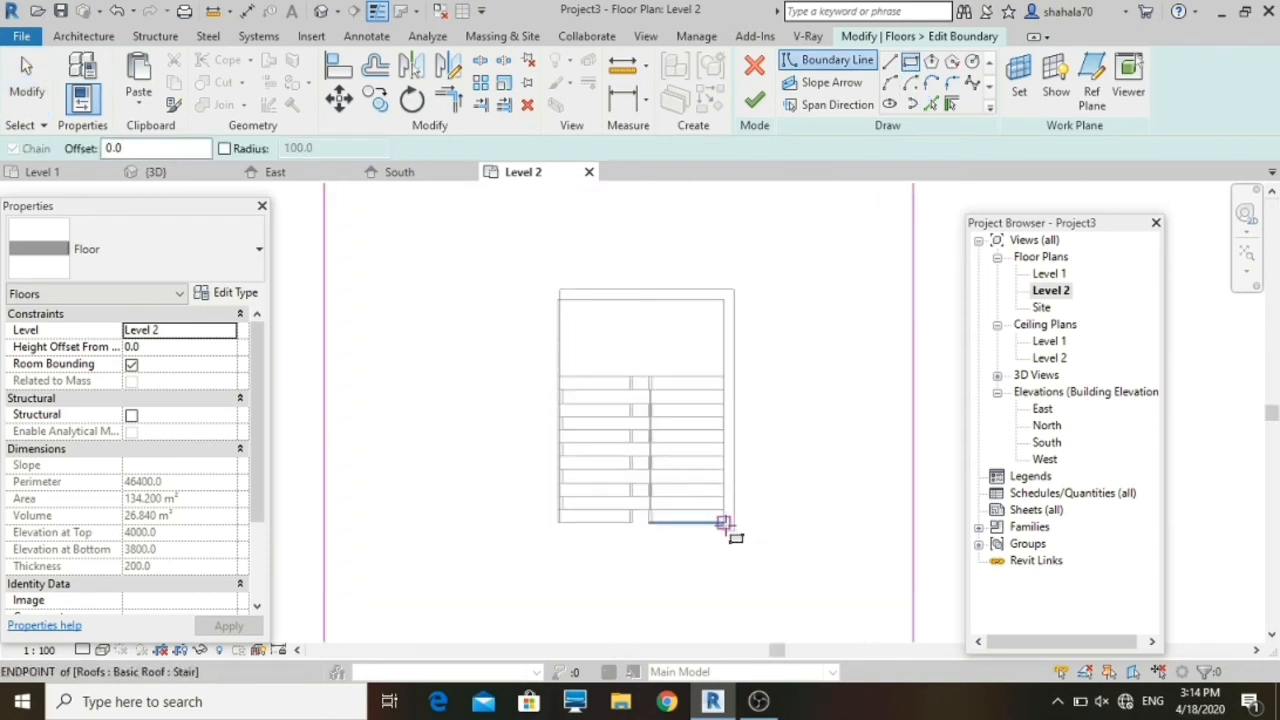
{"action": "left_click", "coordinate": [724, 522]}
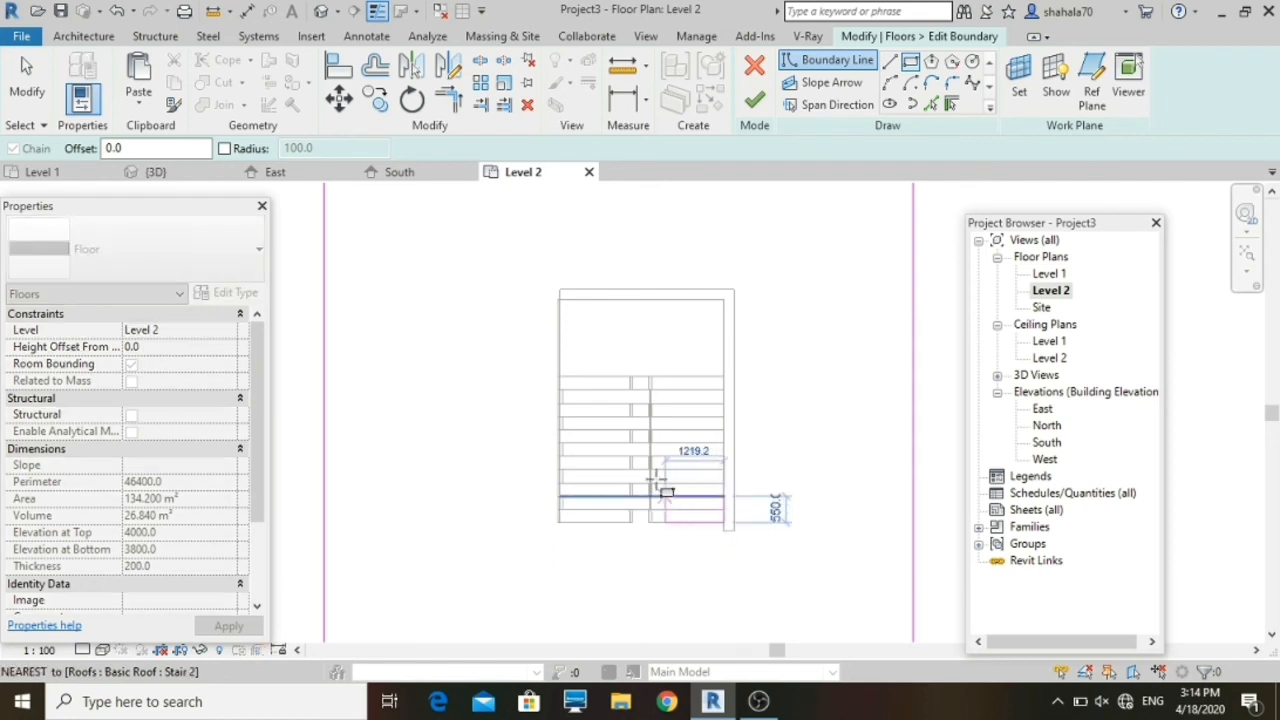
{"action": "left_click", "coordinate": [560, 299]}
{"action": "key", "text": "Escape"}
{"action": "key", "text": "Escape"}
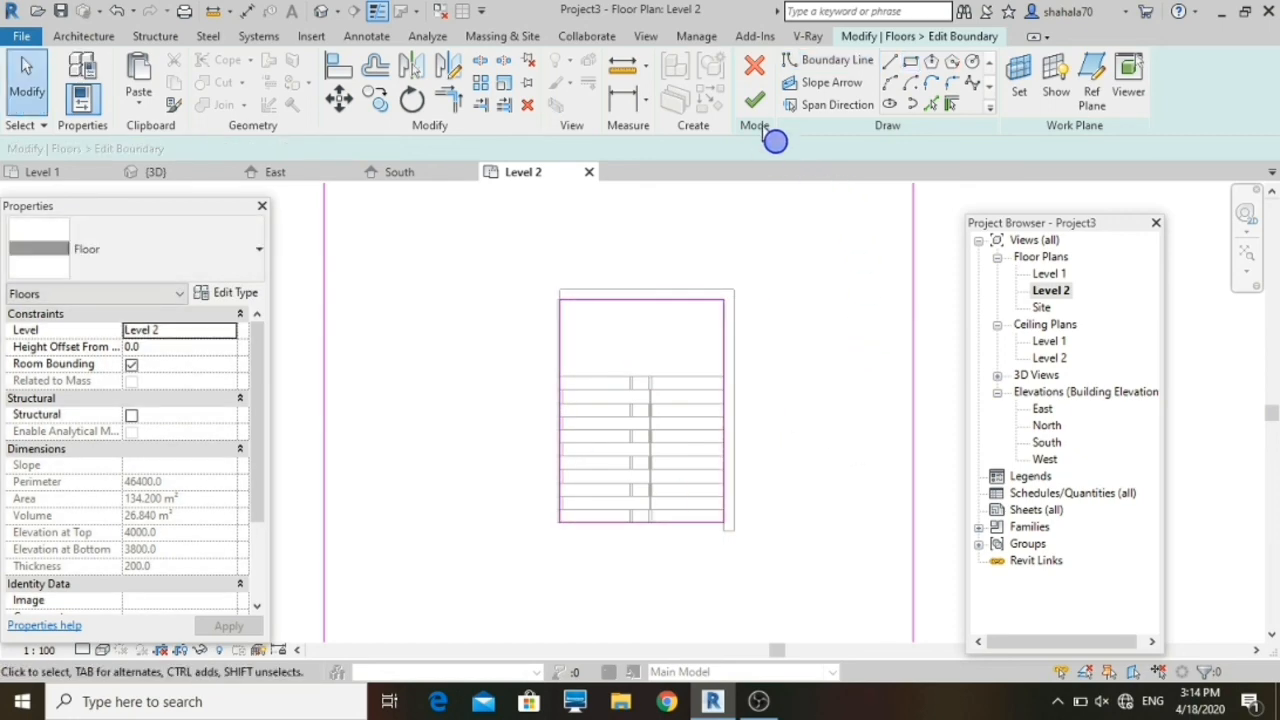
{"action": "left_click", "coordinate": [757, 107]}
{"action": "left_click", "coordinate": [751, 360]}
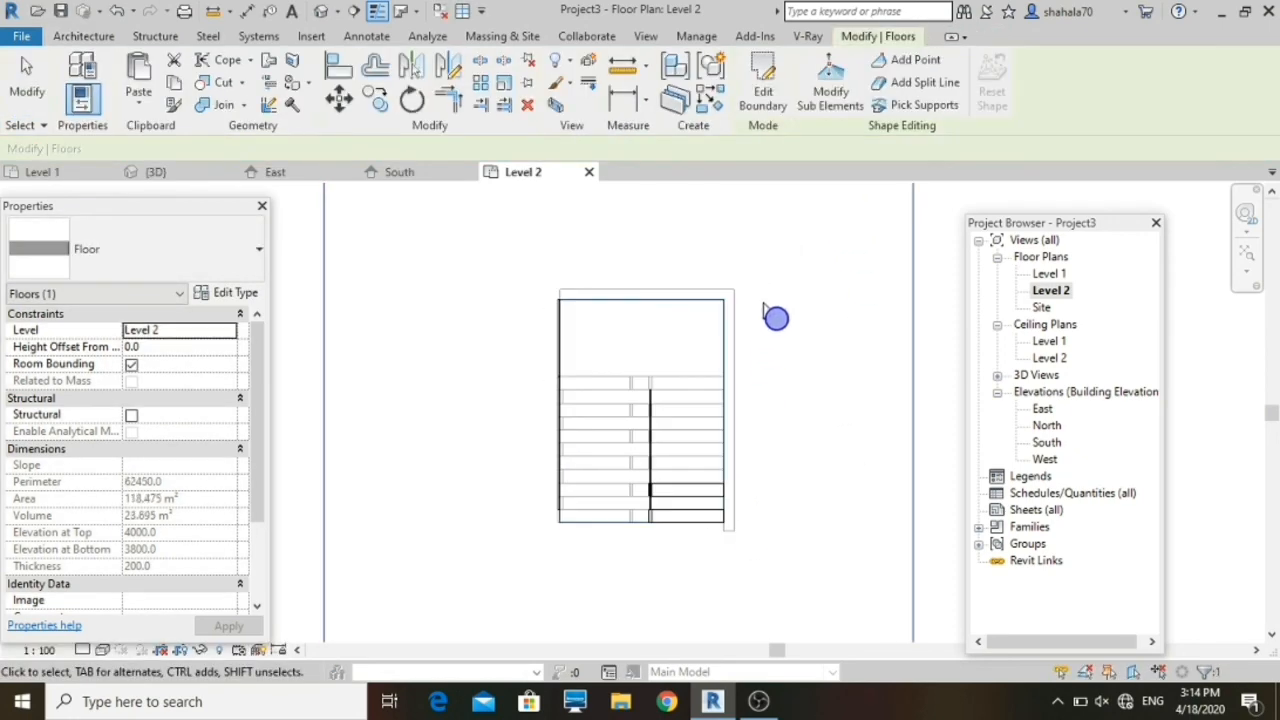
Step: Check the model in 3D from the front, then place a perspective camera on the Level 1 plan in front of the staircase, aimed past the back wall
{"action": "left_click", "coordinate": [155, 172]}
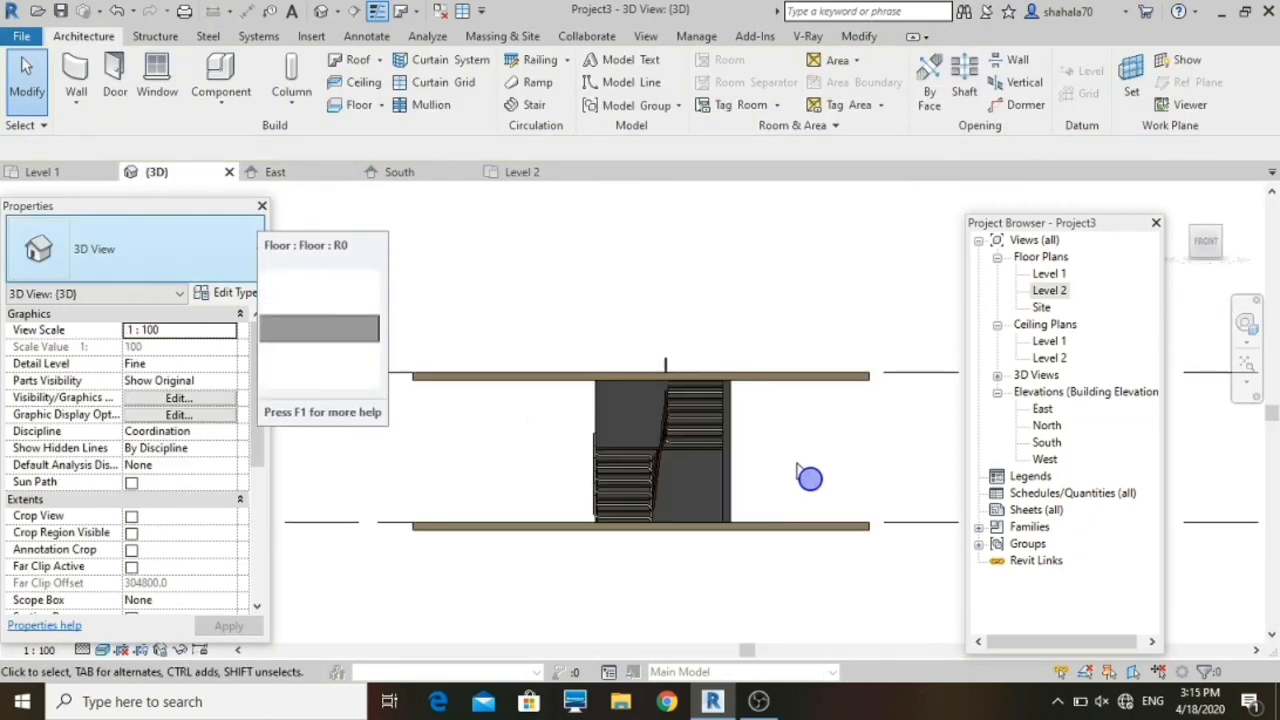
{"action": "middle_click_drag", "start_coordinate": [797, 470], "coordinate": [603, 589], "text": "shift"}
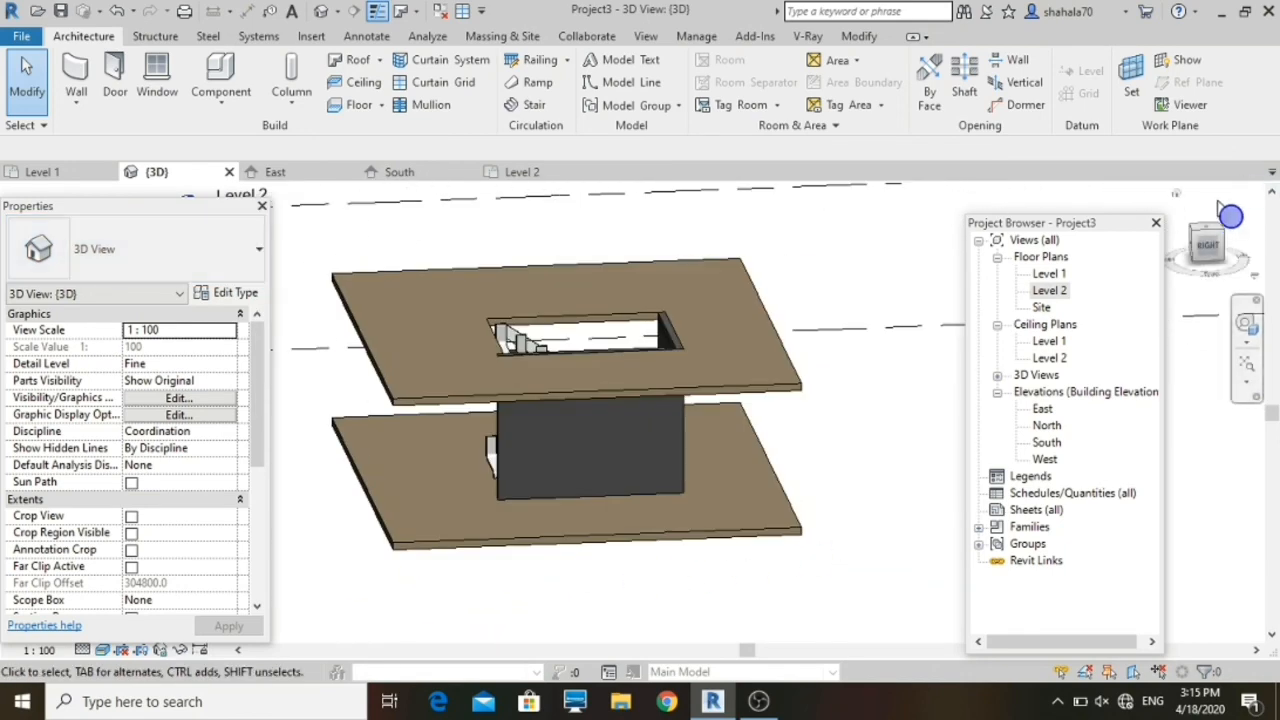
{"action": "left_click", "coordinate": [1204, 248]}
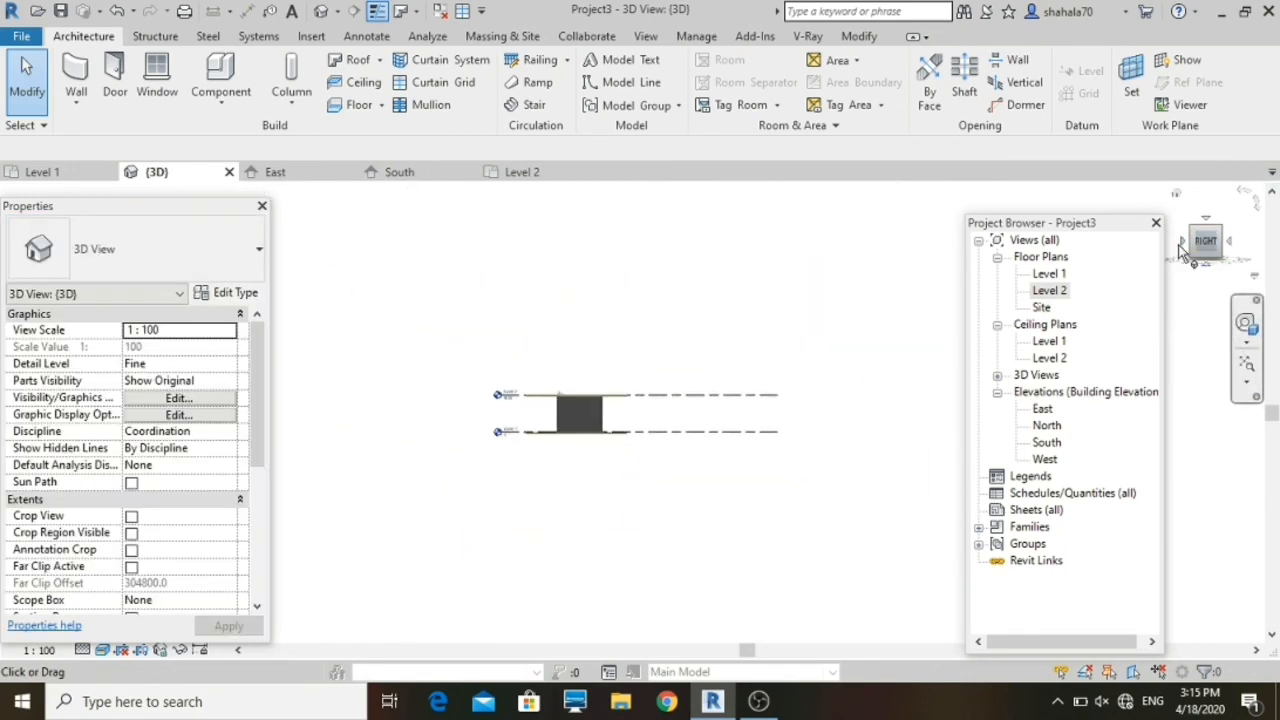
{"action": "left_click", "coordinate": [1181, 243]}
{"action": "scroll", "coordinate": [516, 464], "scroll_direction": "up", "scroll_amount": 10}
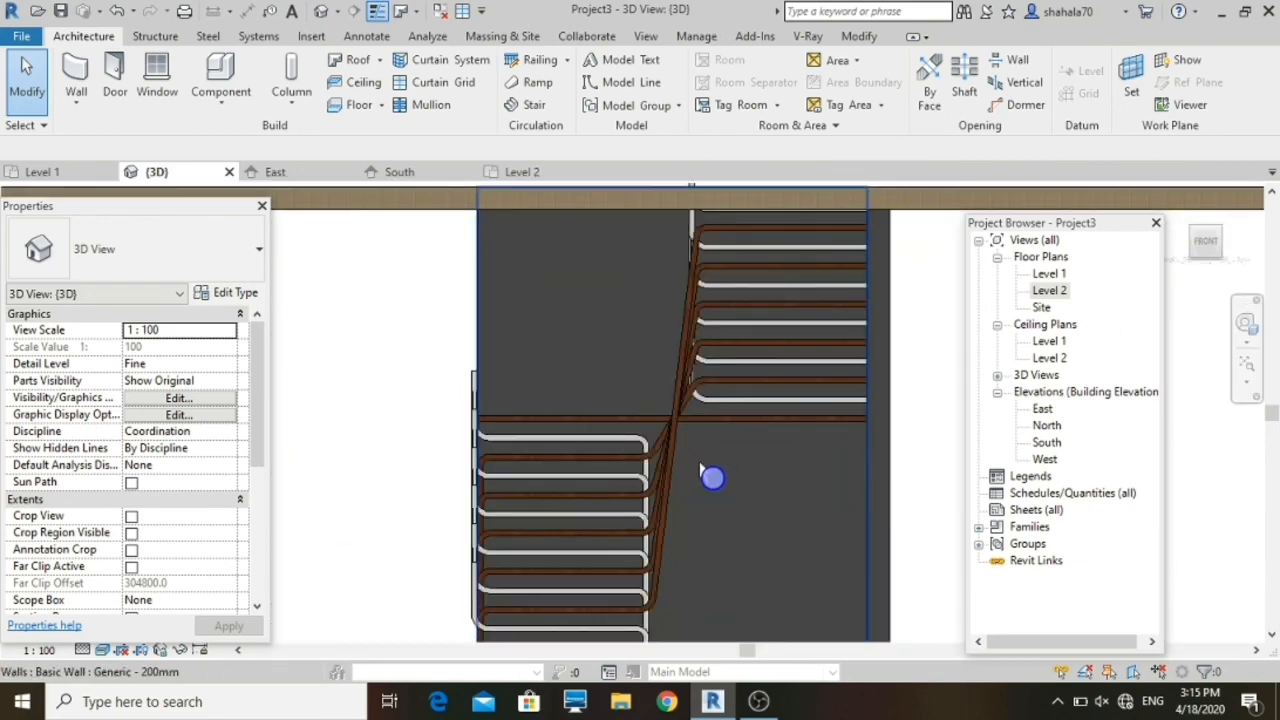
{"action": "left_click", "coordinate": [38, 171]}
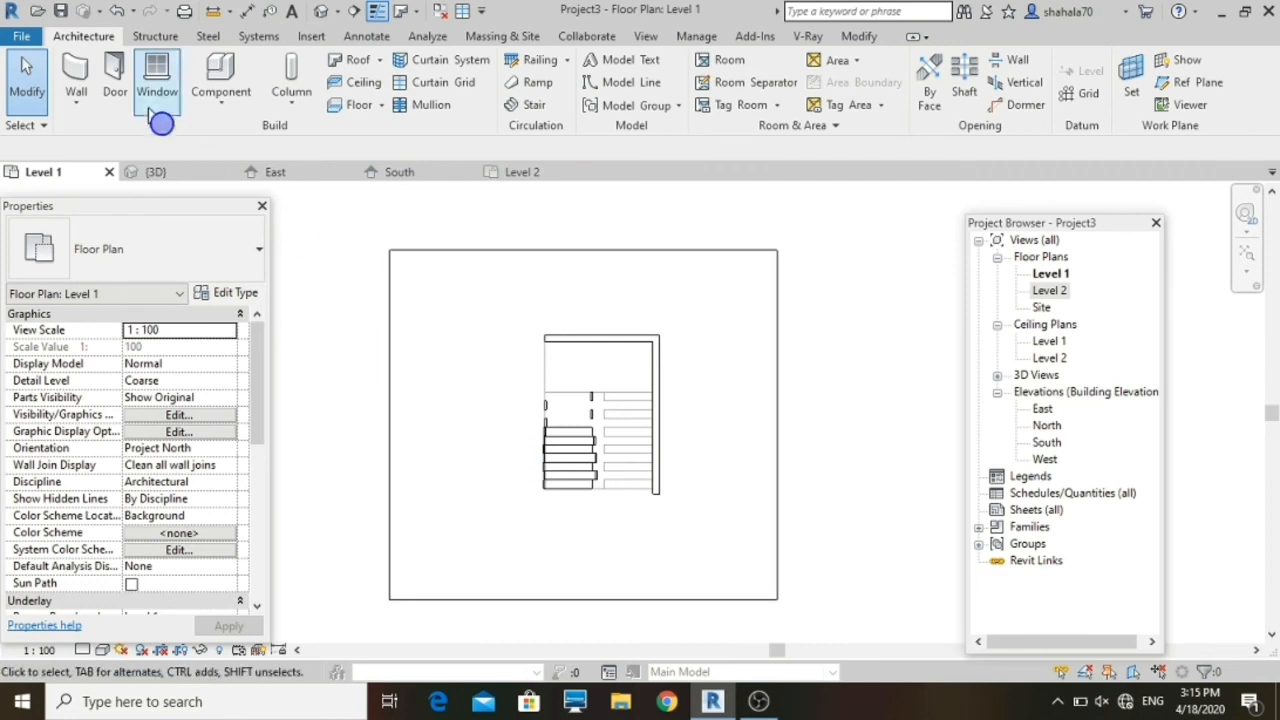
{"action": "left_click", "coordinate": [338, 11]}
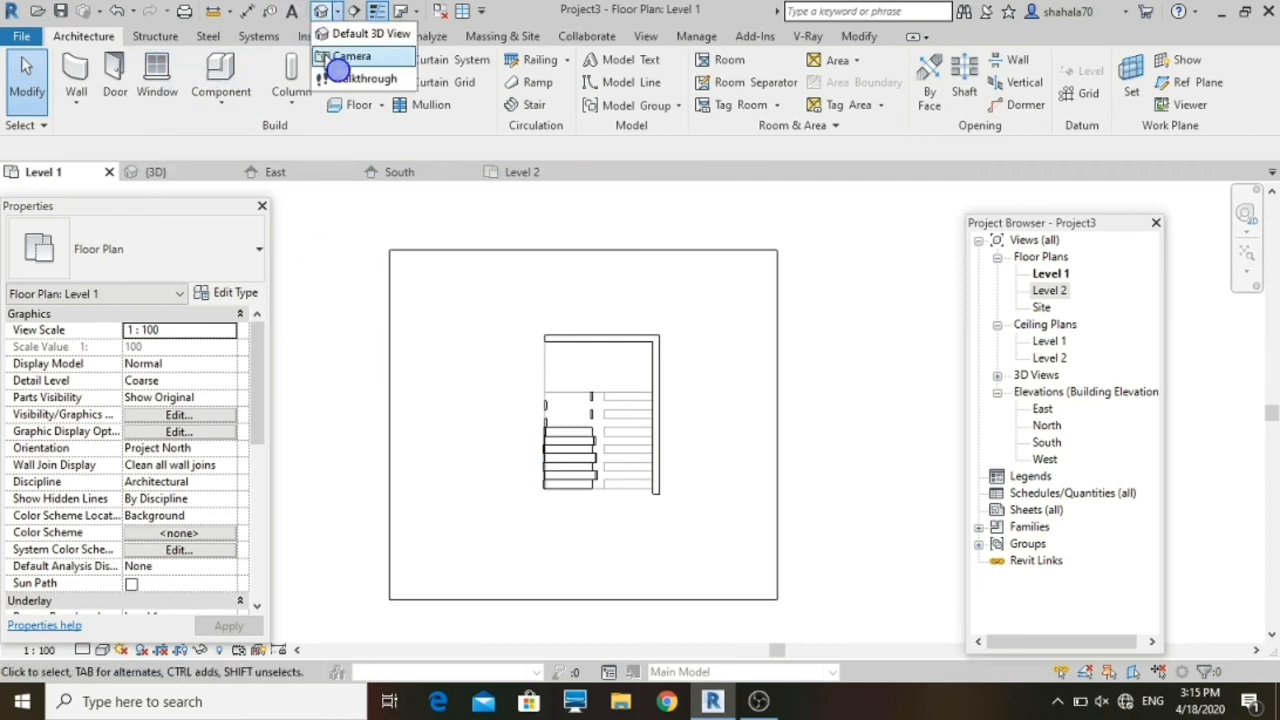
{"action": "left_click", "coordinate": [345, 60]}
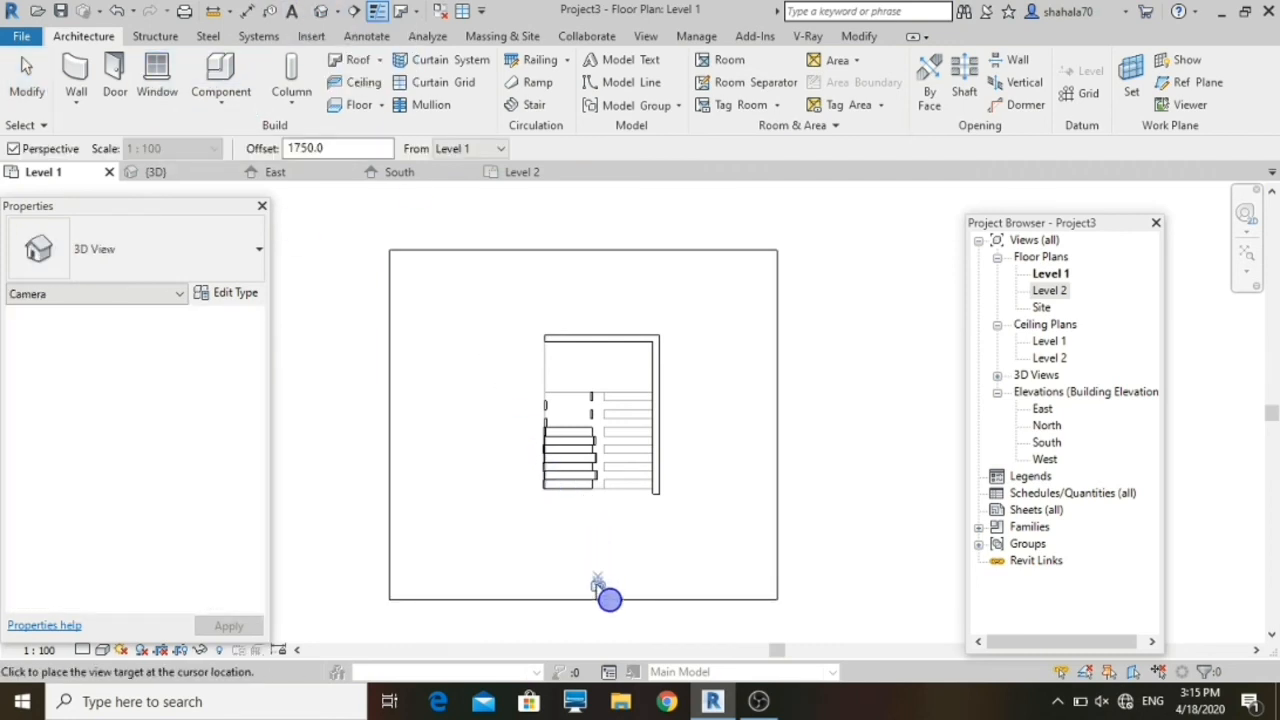
{"action": "left_click", "coordinate": [600, 236]}
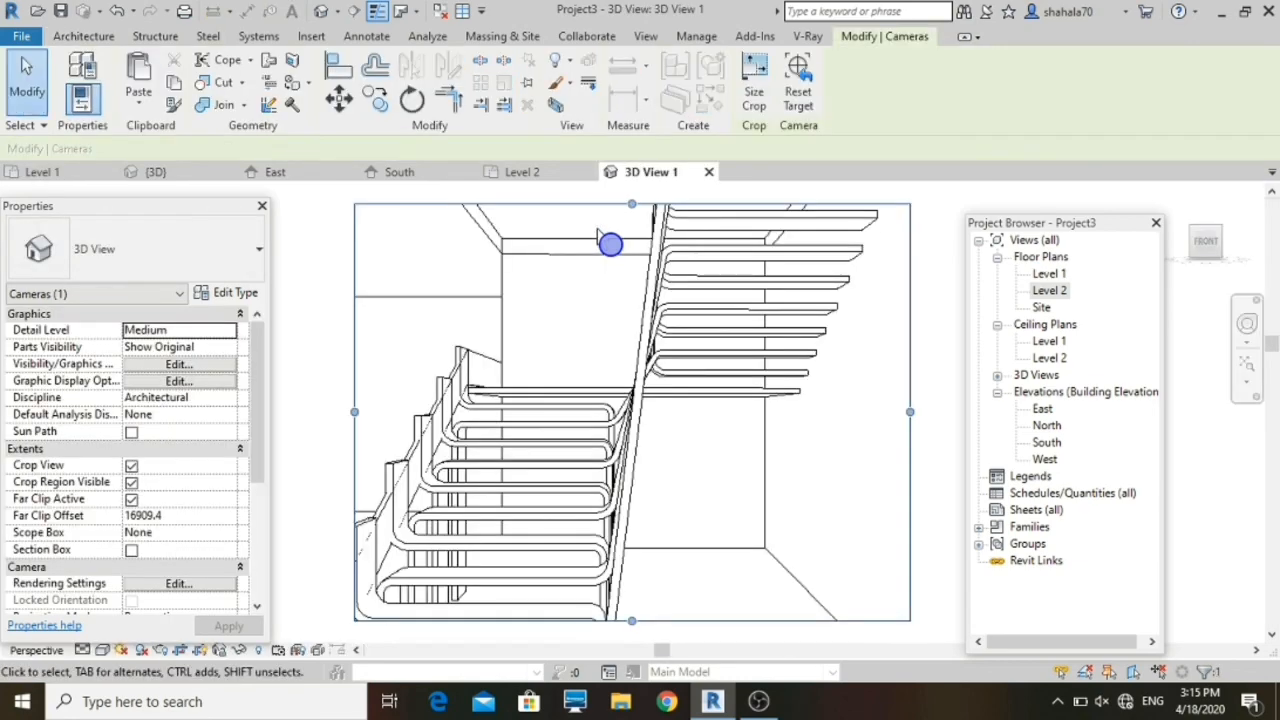
{"action": "scroll", "coordinate": [611, 449], "scroll_direction": "down", "scroll_amount": 3}
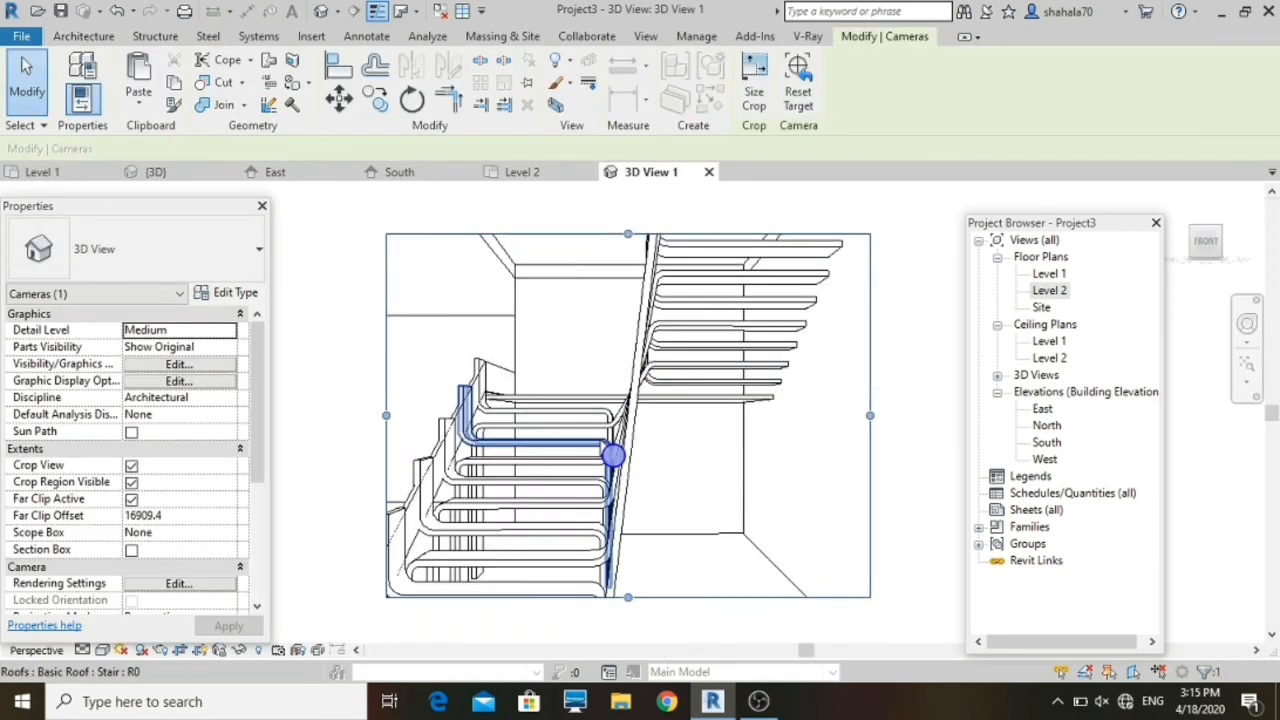
Step: Extend the free end of the back wall in the Level 1 plan to the floor's outer edge
{"action": "left_click", "coordinate": [580, 370]}
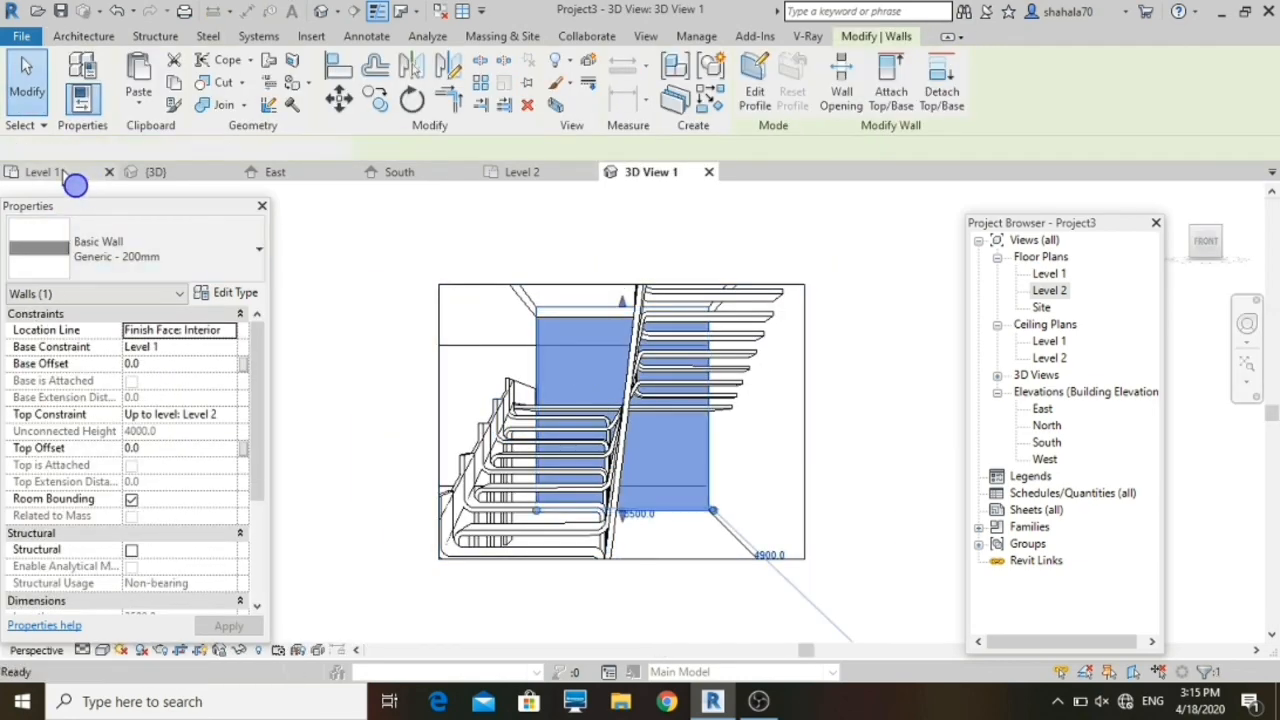
{"action": "left_click", "coordinate": [63, 175]}
{"action": "left_click_drag", "start_coordinate": [543, 342], "coordinate": [390, 345]}
{"action": "left_click", "coordinate": [457, 428]}
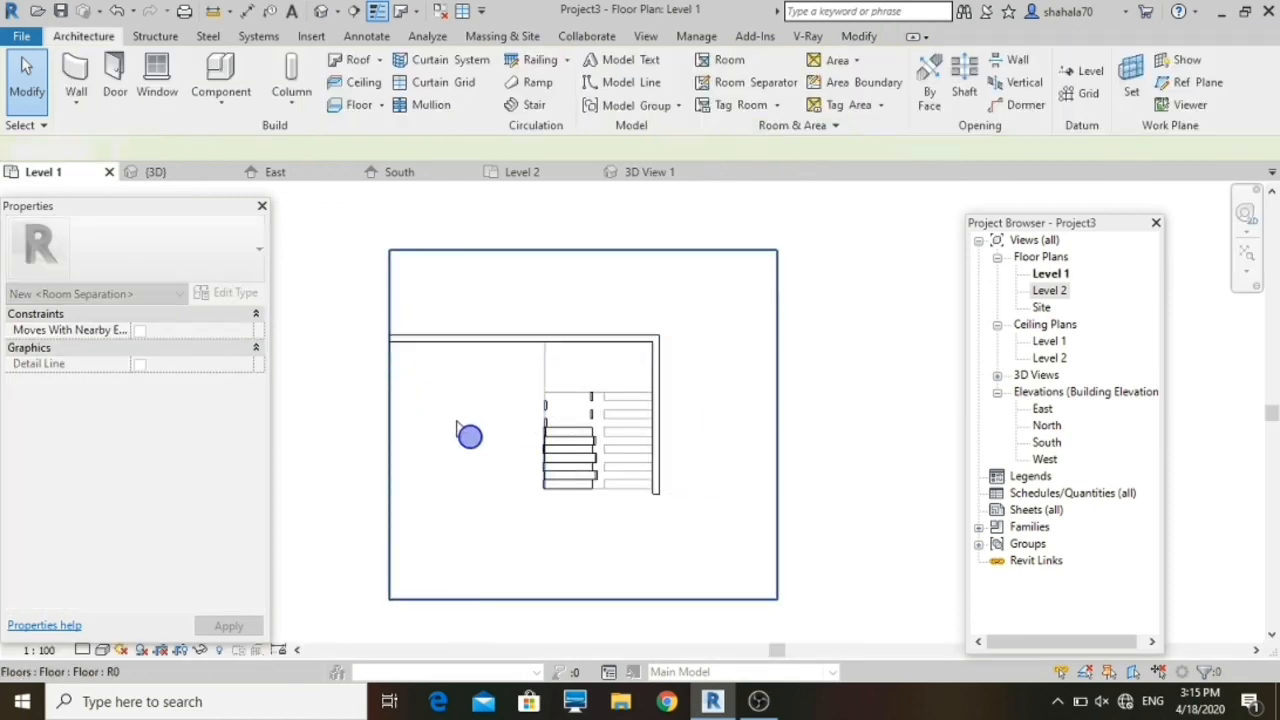
Step: Enlarge the camera view's crop region downward, sideways and upward so the lowest treads and more of the floor fit in the frame
{"action": "left_click", "coordinate": [650, 172]}
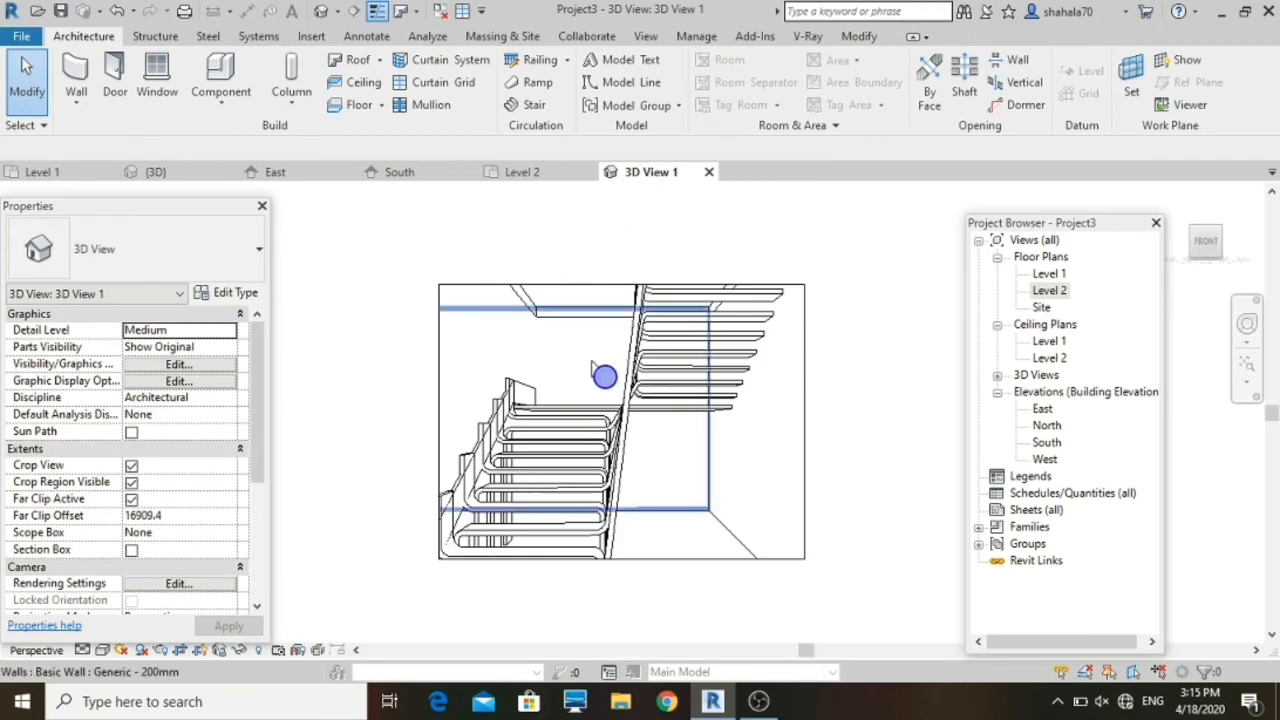
{"action": "scroll", "coordinate": [591, 414], "scroll_direction": "down", "scroll_amount": 3}
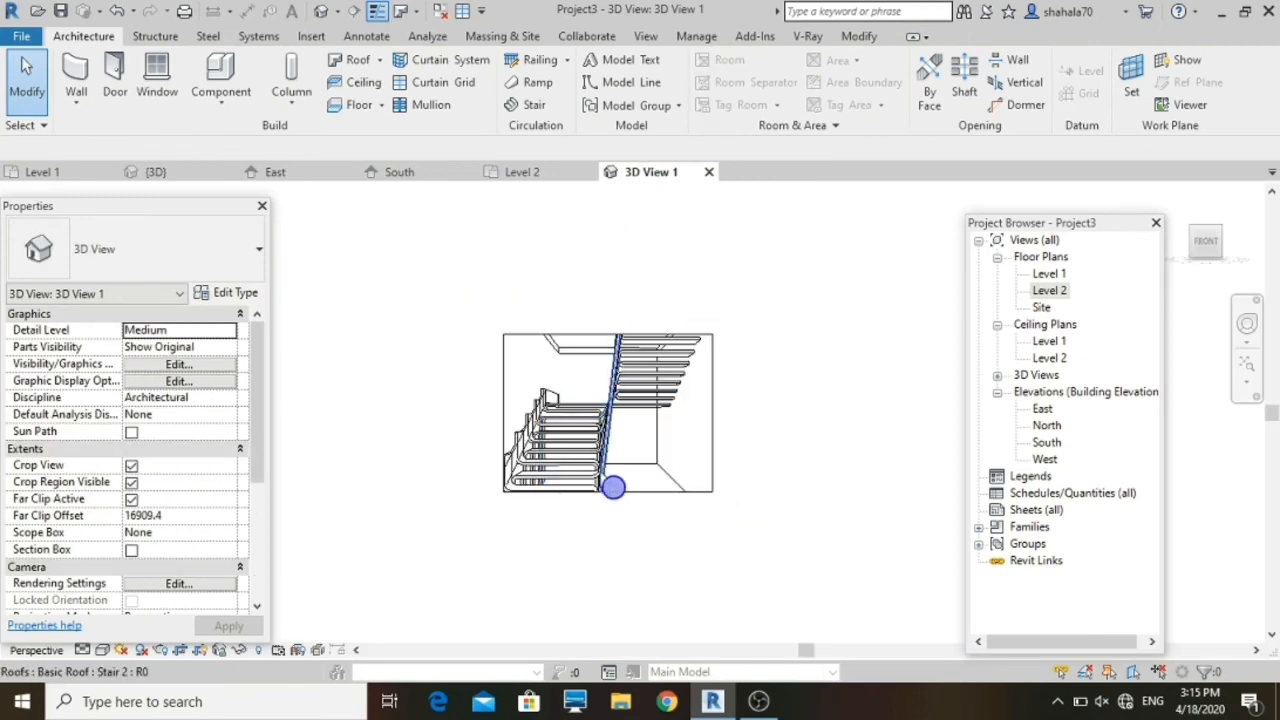
{"action": "left_click", "coordinate": [612, 493]}
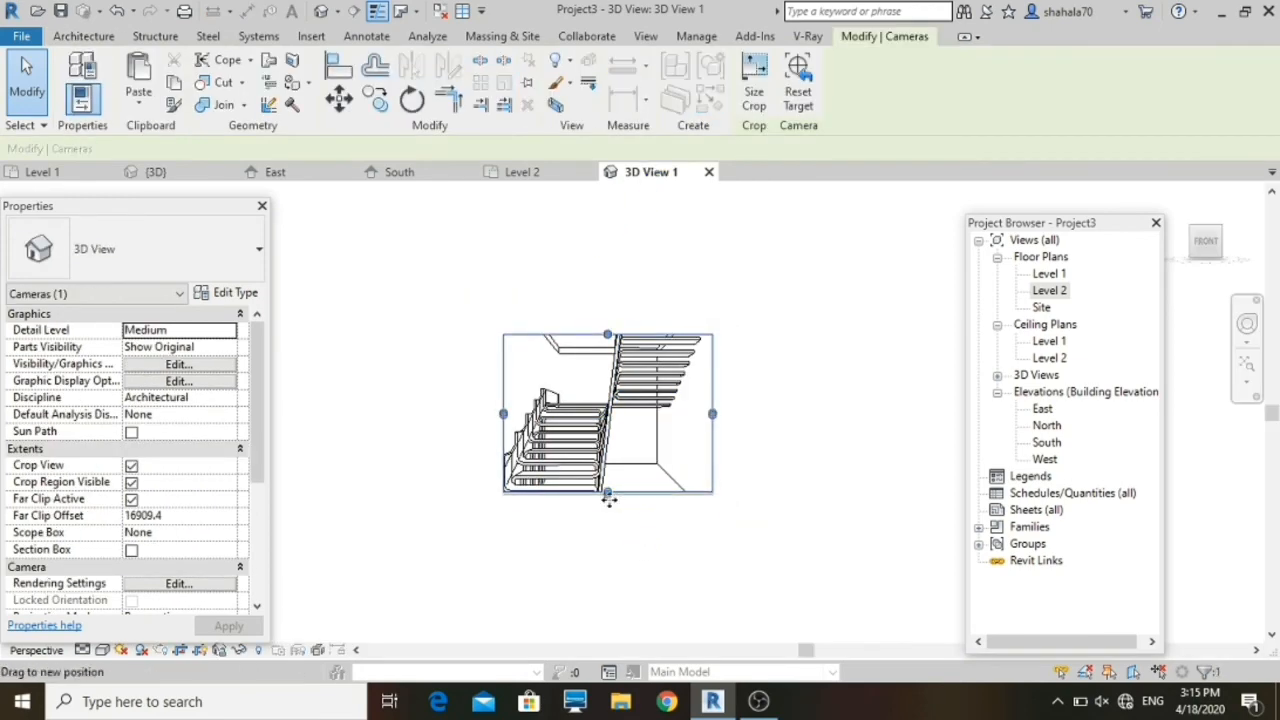
{"action": "left_click_drag", "start_coordinate": [608, 497], "coordinate": [600, 551]}
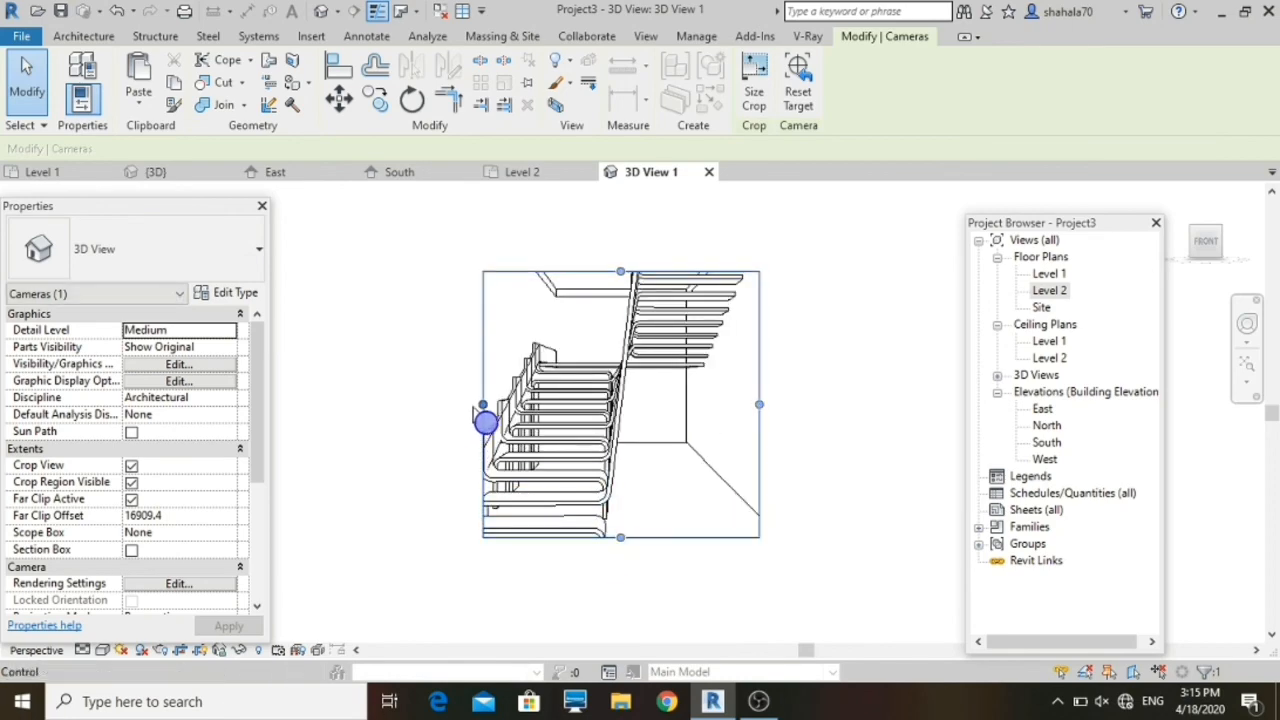
{"action": "left_click_drag", "start_coordinate": [483, 404], "coordinate": [446, 405]}
{"action": "left_click_drag", "start_coordinate": [602, 538], "coordinate": [603, 591]}
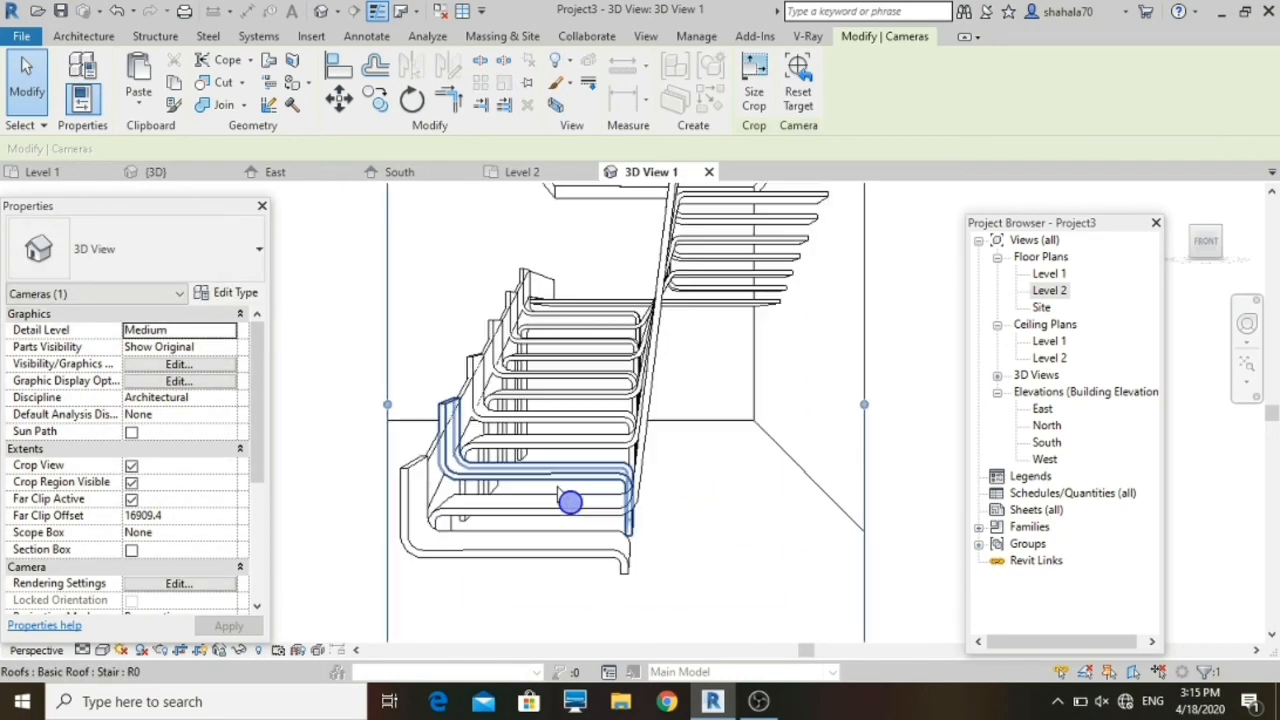
{"action": "left_click_drag", "start_coordinate": [618, 287], "coordinate": [606, 262]}
{"action": "scroll", "coordinate": [686, 323], "scroll_direction": "up", "scroll_amount": 1}
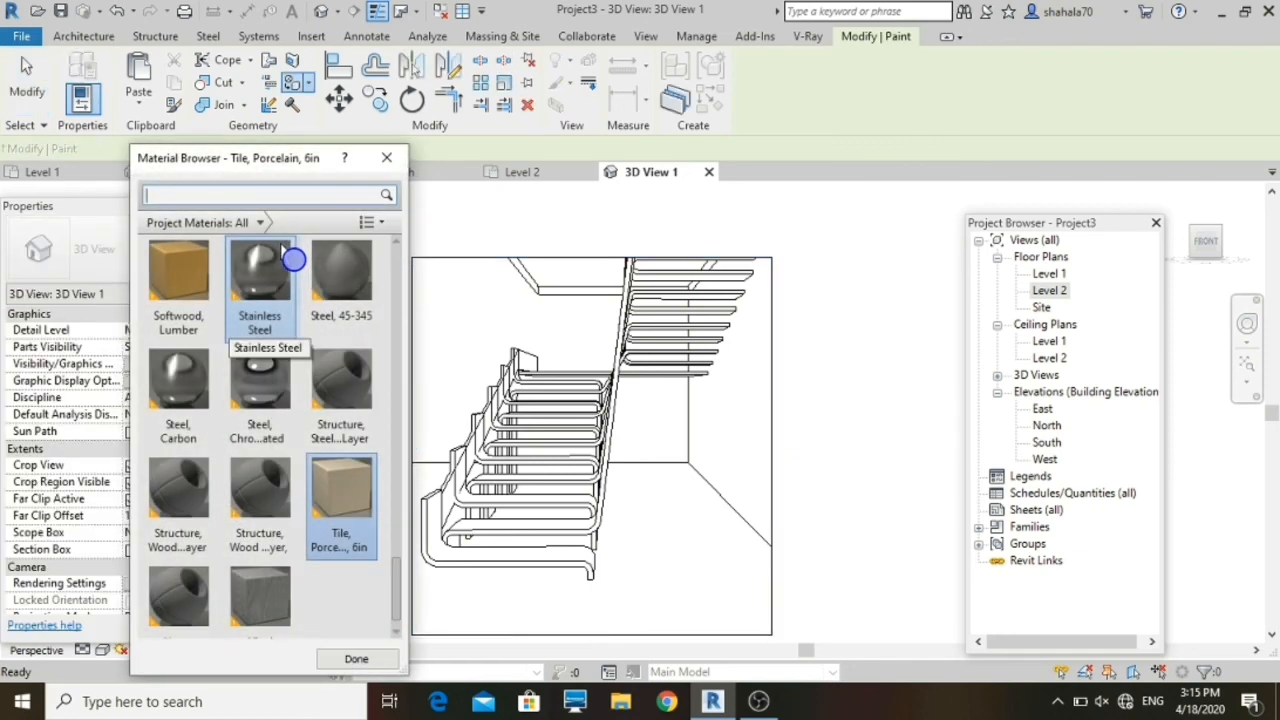
{"action": "scroll", "coordinate": [250, 370], "scroll_direction": "down", "scroll_amount": 1}
{"action": "scroll", "coordinate": [264, 381], "scroll_direction": "up", "scroll_amount": 5}
{"action": "scroll", "coordinate": [265, 390], "scroll_direction": "up", "scroll_amount": 5}
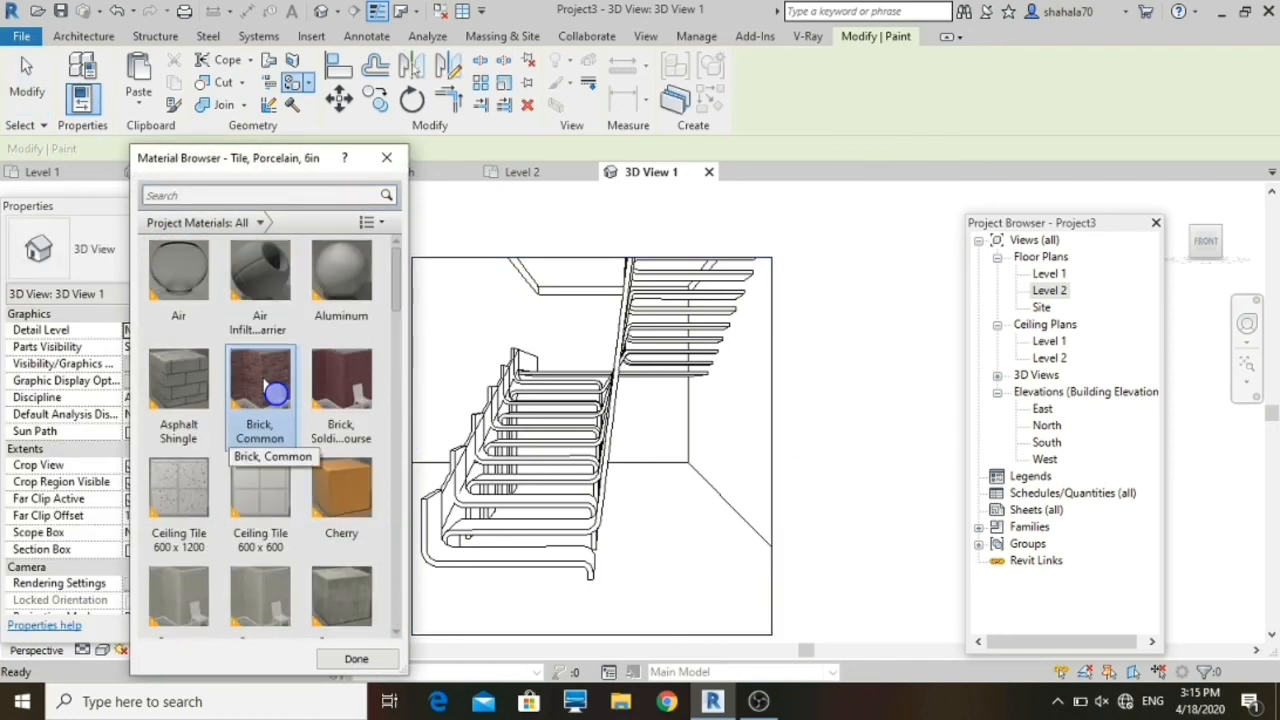
{"action": "left_click", "coordinate": [371, 491]}
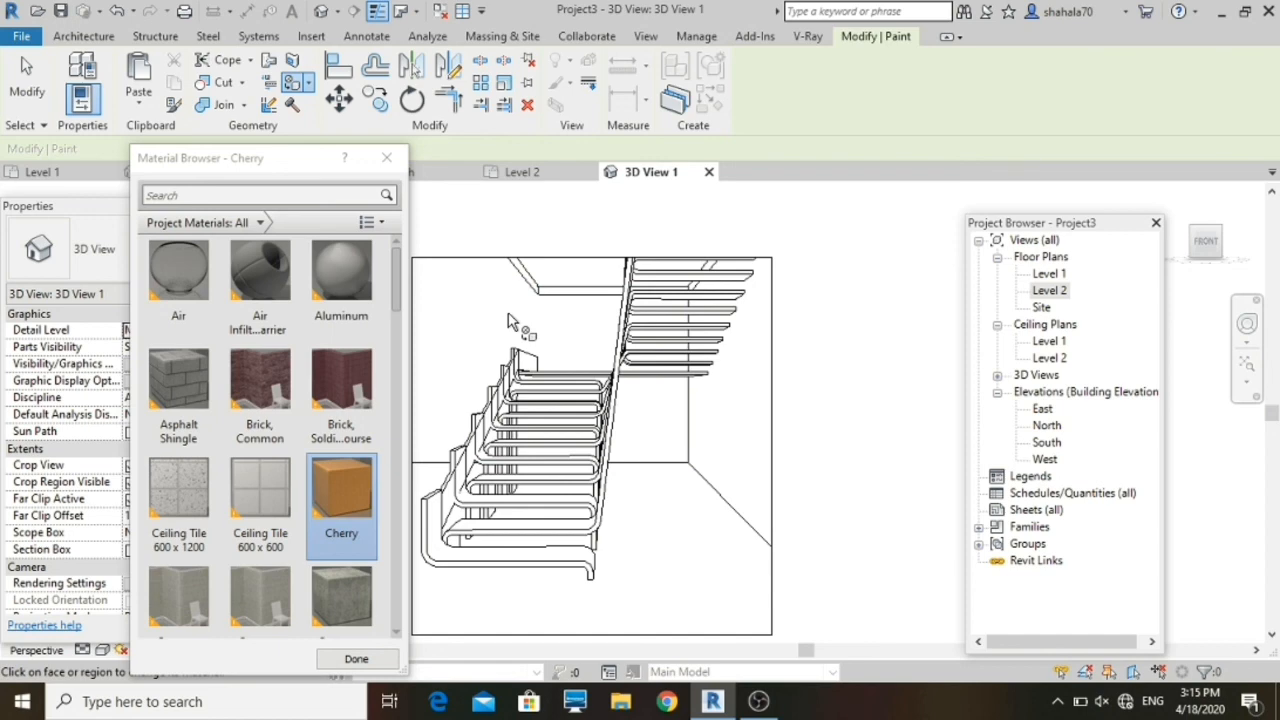
{"action": "key", "text": "Escape"}
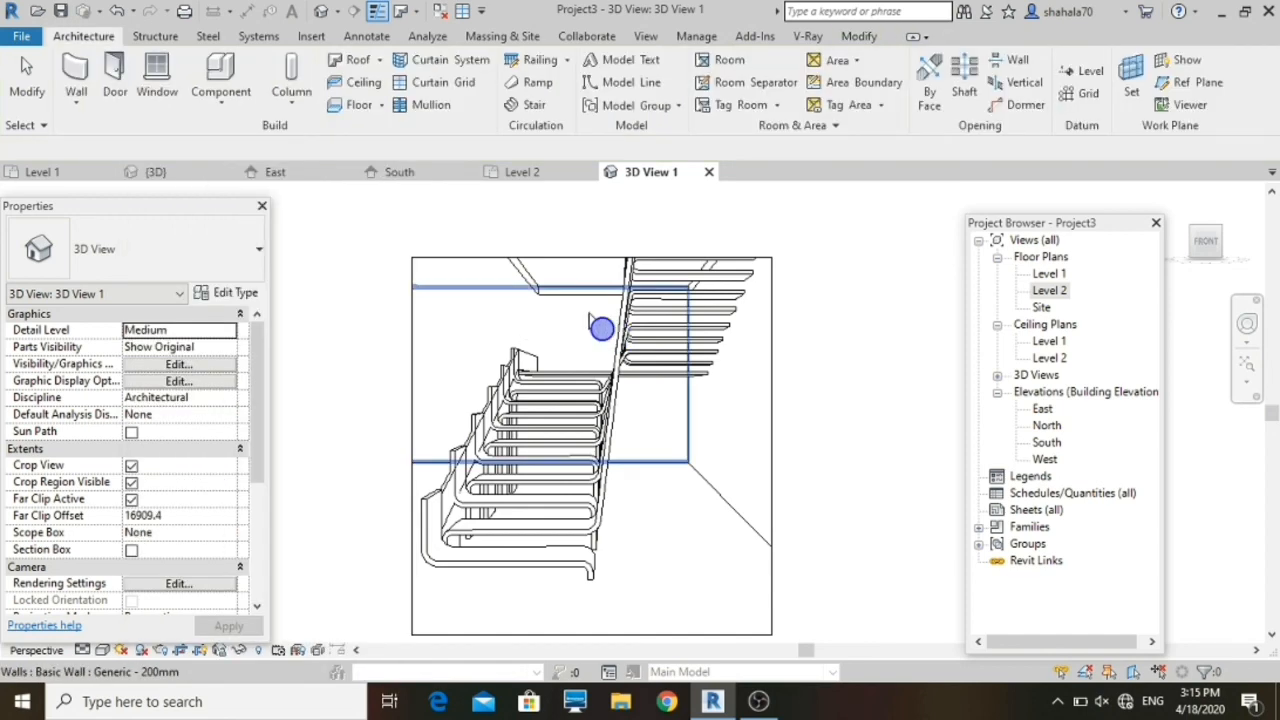
Step: Turn on shadows in the camera view, choose the Fine detail level, and dismiss the save reminder
{"action": "left_click", "coordinate": [140, 650]}
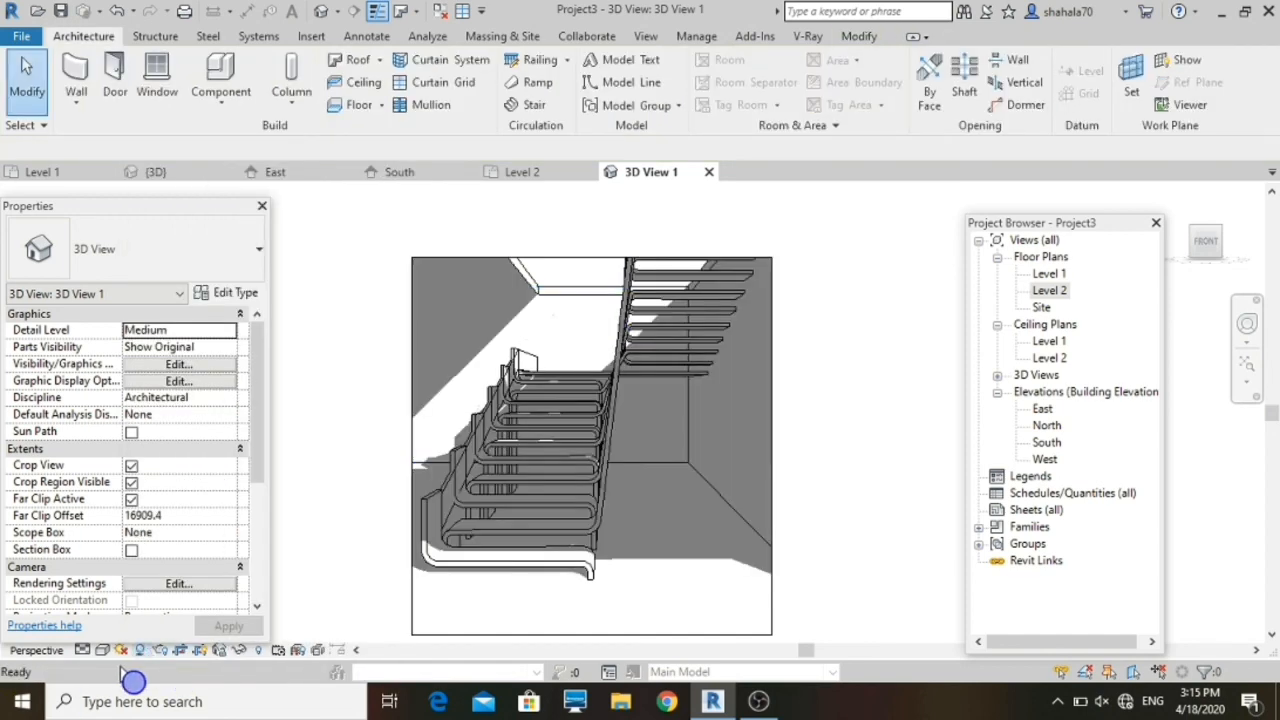
{"action": "left_click", "coordinate": [84, 651]}
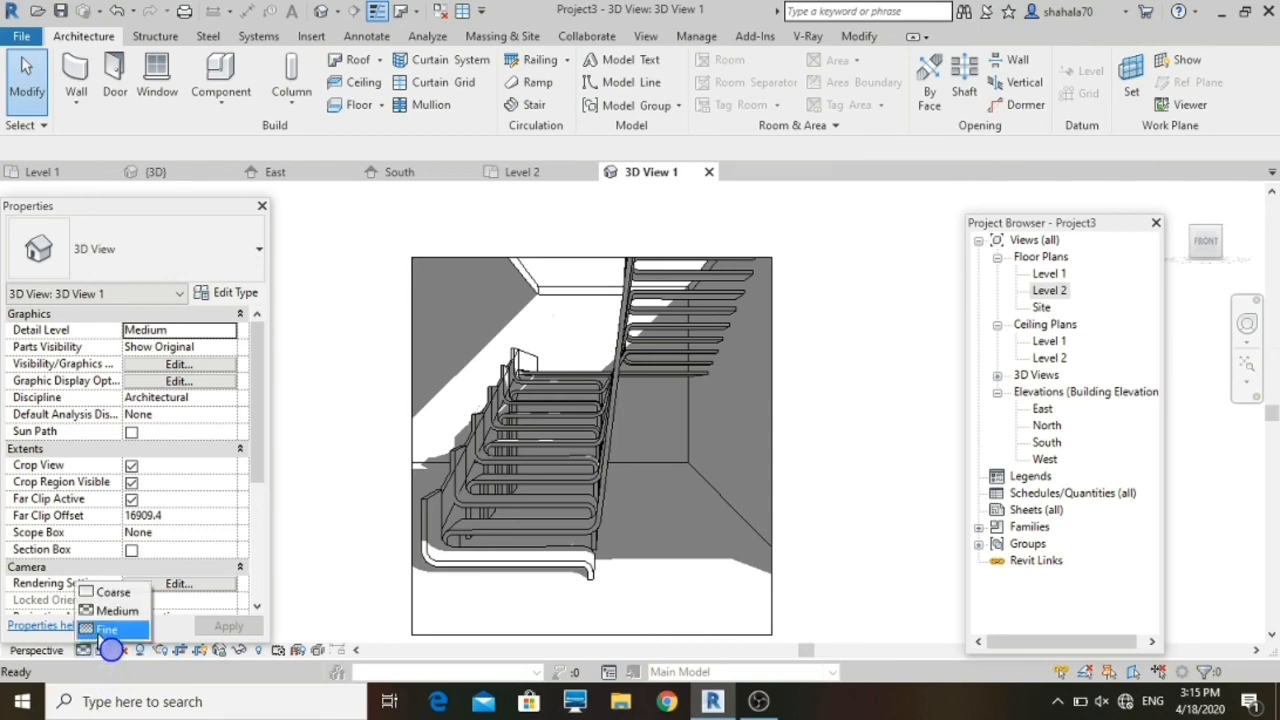
{"action": "left_click", "coordinate": [118, 624]}
{"action": "left_click", "coordinate": [791, 187]}
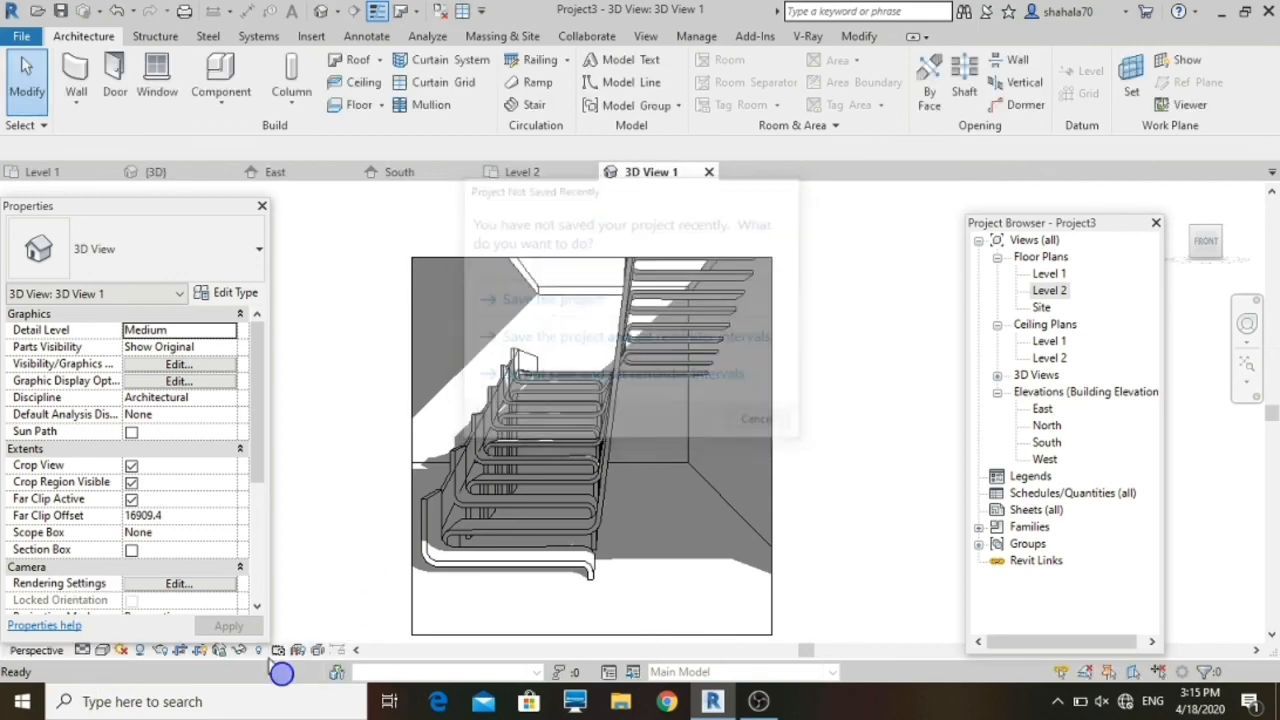
Step: Switch the camera view to the Realistic visual style and set its shadow intensity to 24 in the graphic display lighting options
{"action": "left_click", "coordinate": [103, 650]}
{"action": "left_click", "coordinate": [140, 611]}
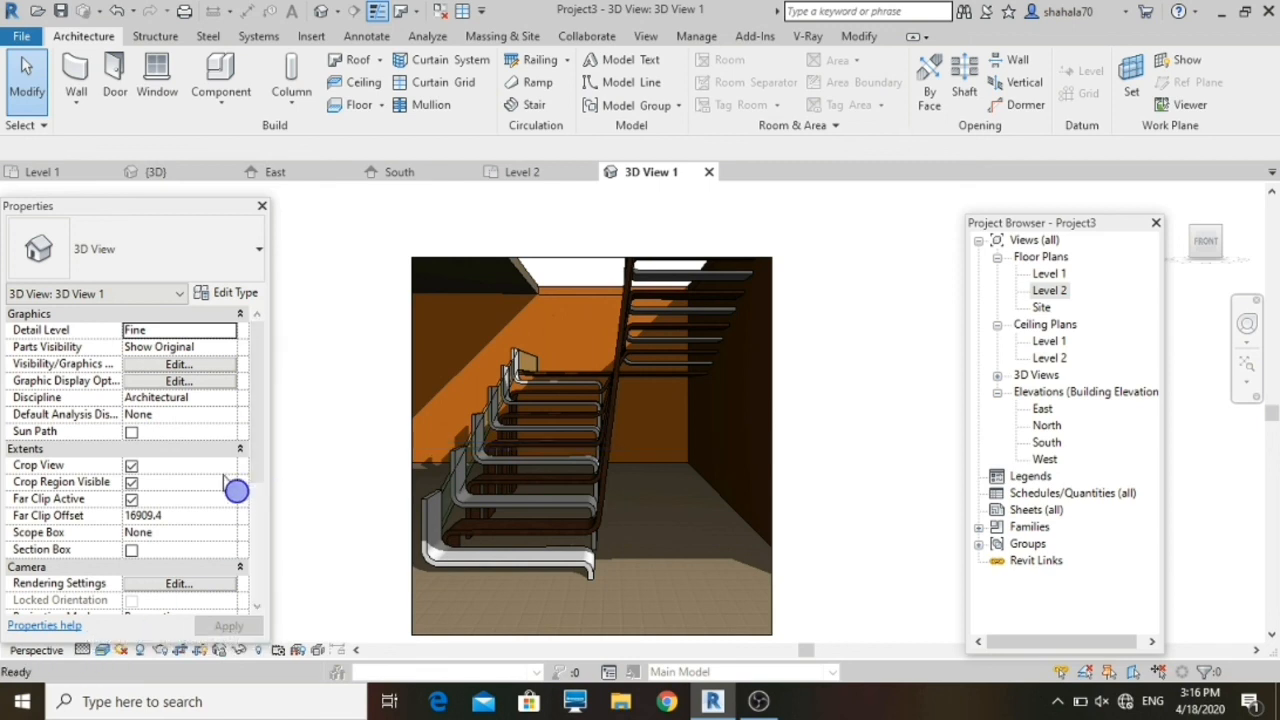
{"action": "left_click", "coordinate": [200, 382]}
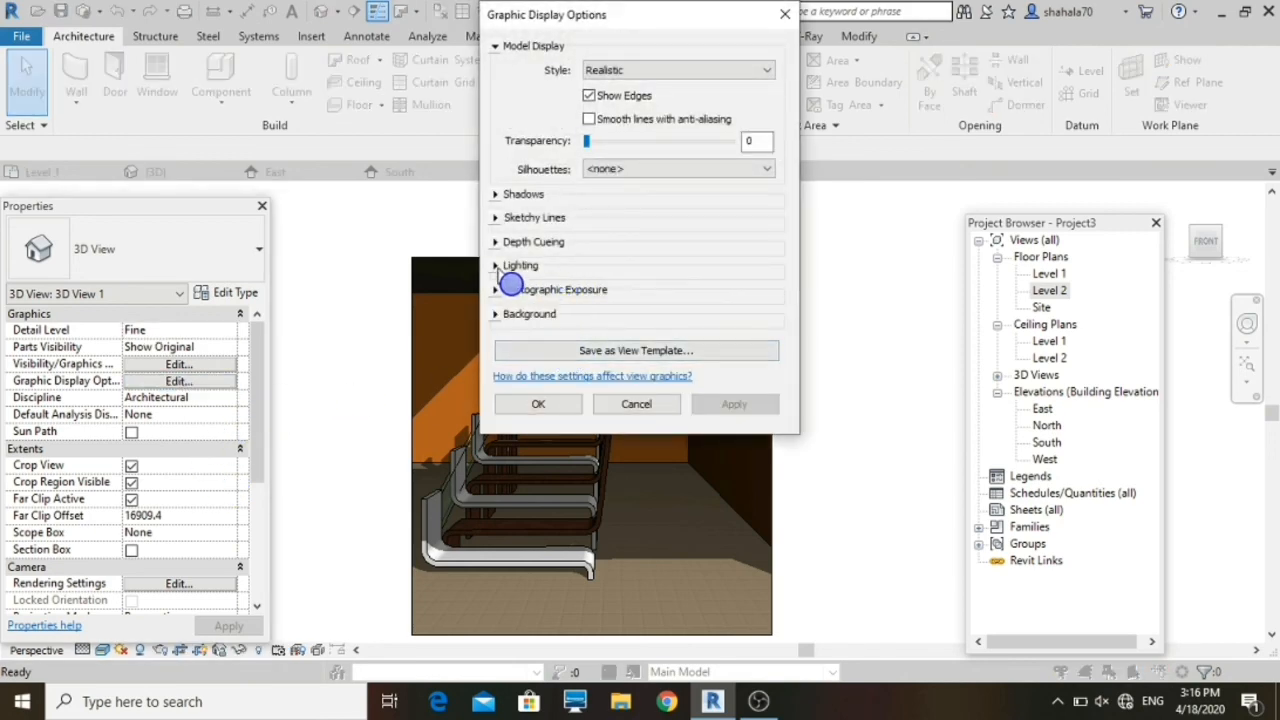
{"action": "left_click", "coordinate": [495, 266]}
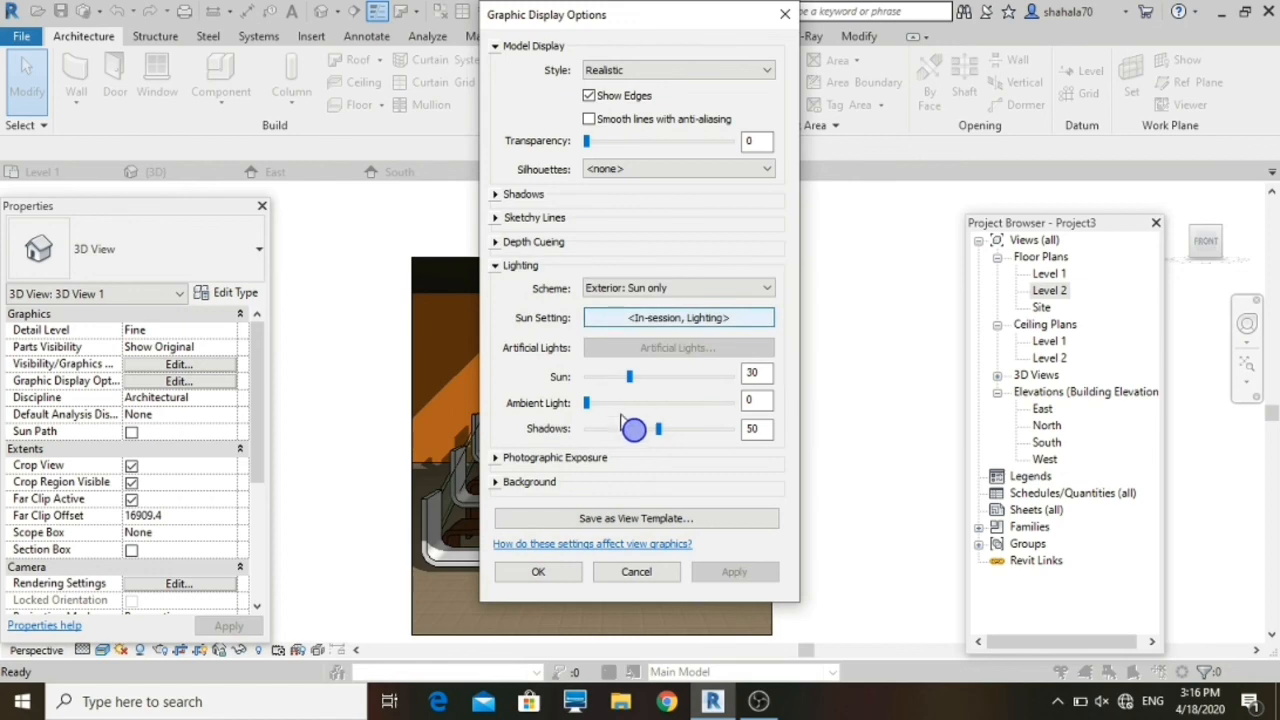
{"action": "left_click_drag", "start_coordinate": [658, 430], "coordinate": [620, 430]}
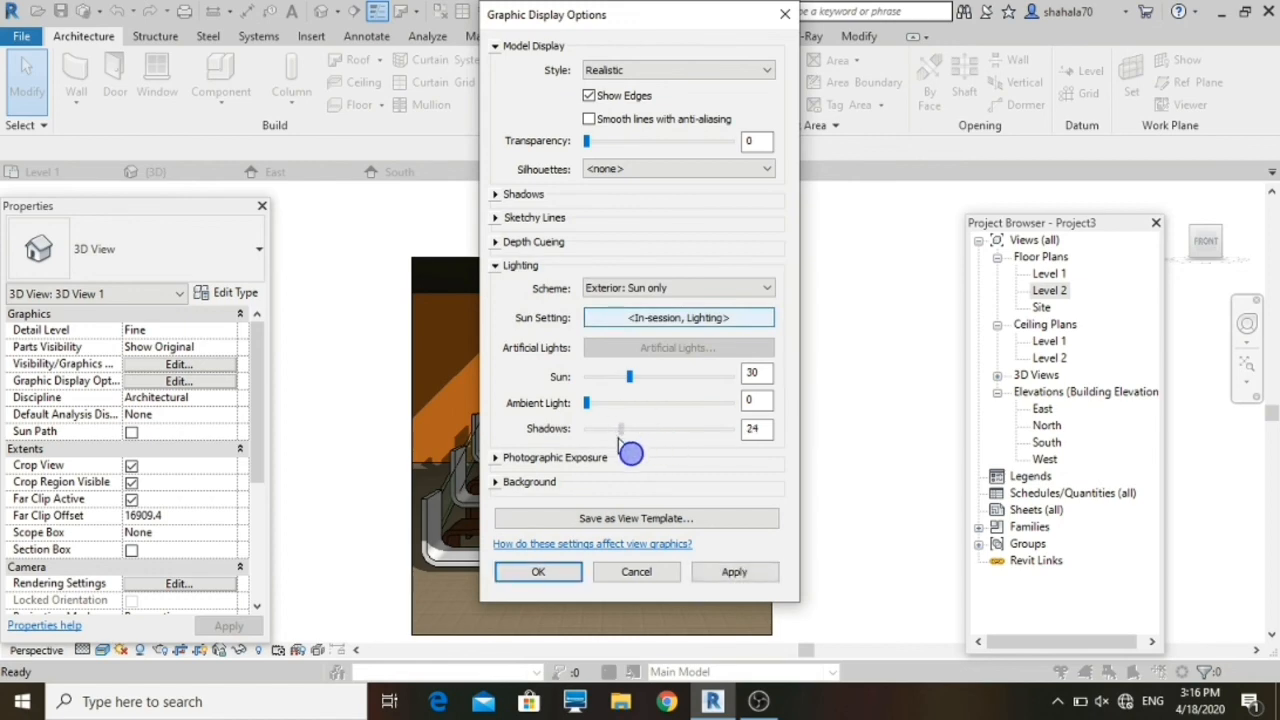
{"action": "left_click", "coordinate": [722, 580]}
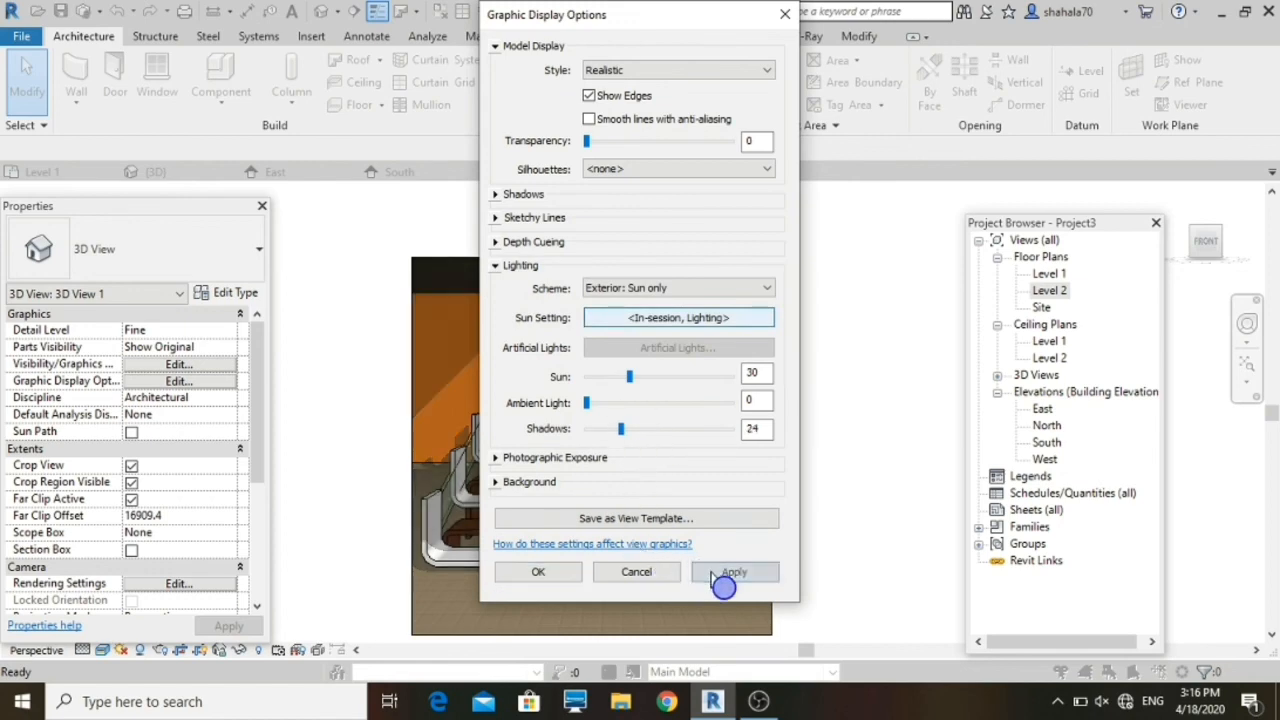
{"action": "left_click", "coordinate": [541, 578]}
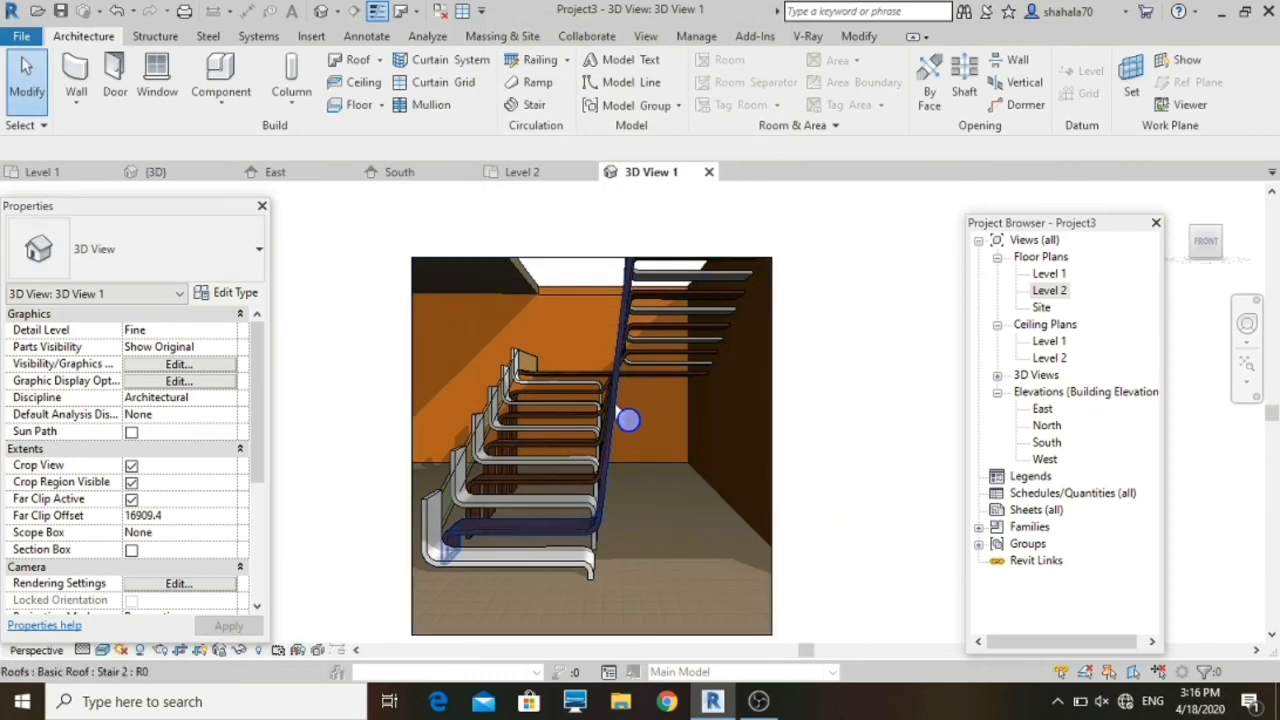
{"action": "scroll", "coordinate": [616, 408], "scroll_direction": "up", "scroll_amount": 2}
{"action": "scroll", "coordinate": [536, 475], "scroll_direction": "down", "scroll_amount": 2}
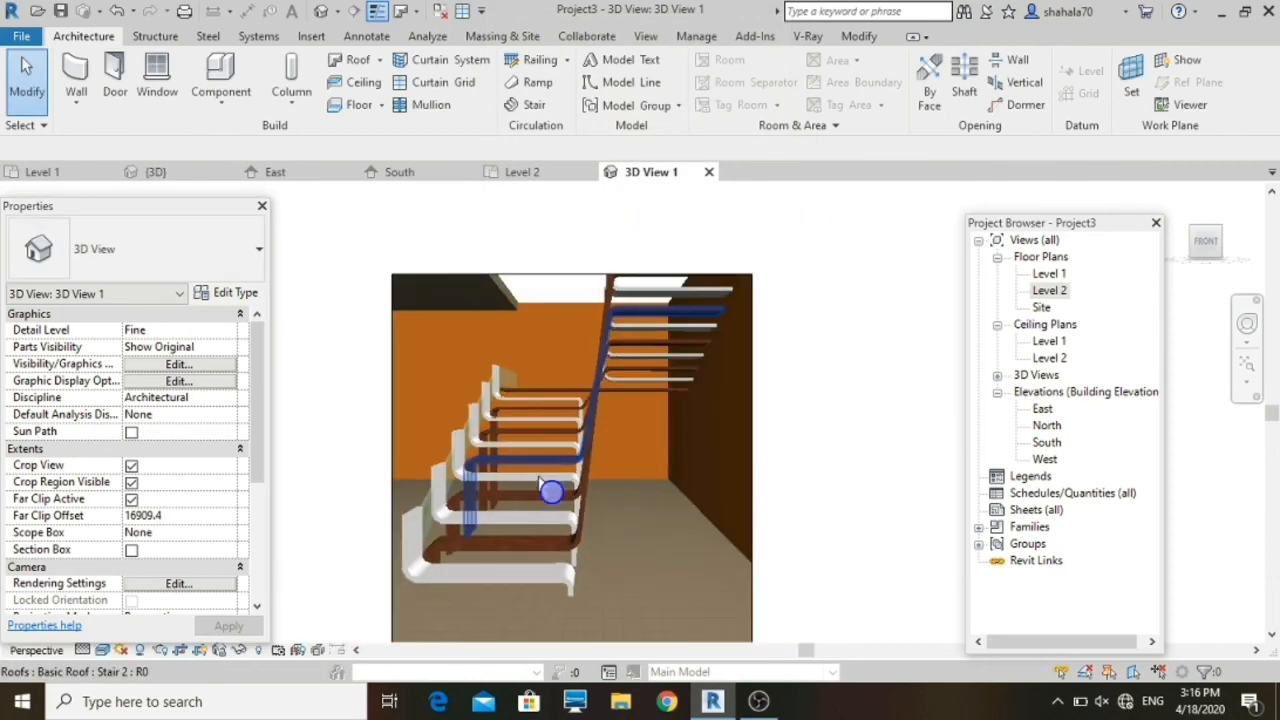